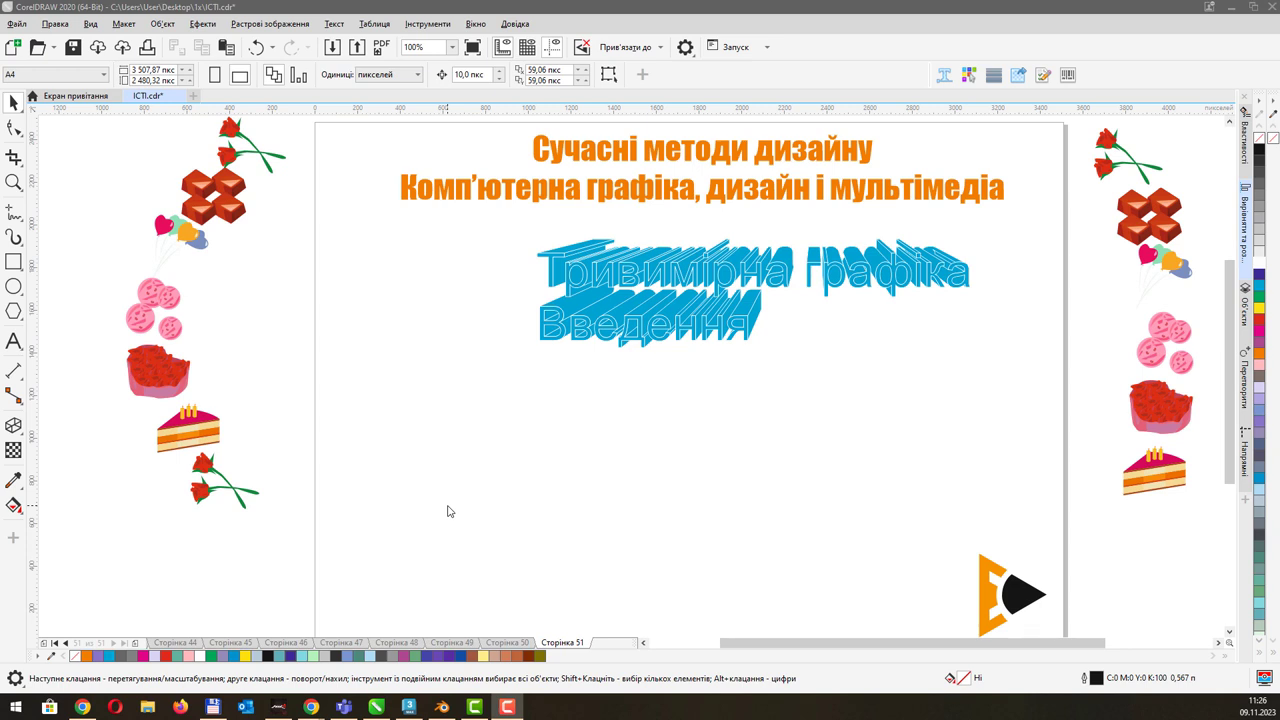
Add an 'Autodesk 3Ds Max' text line under the Введення heading, enlarged to about 43 pt.
{"action": "left_click", "coordinate": [13, 342]}
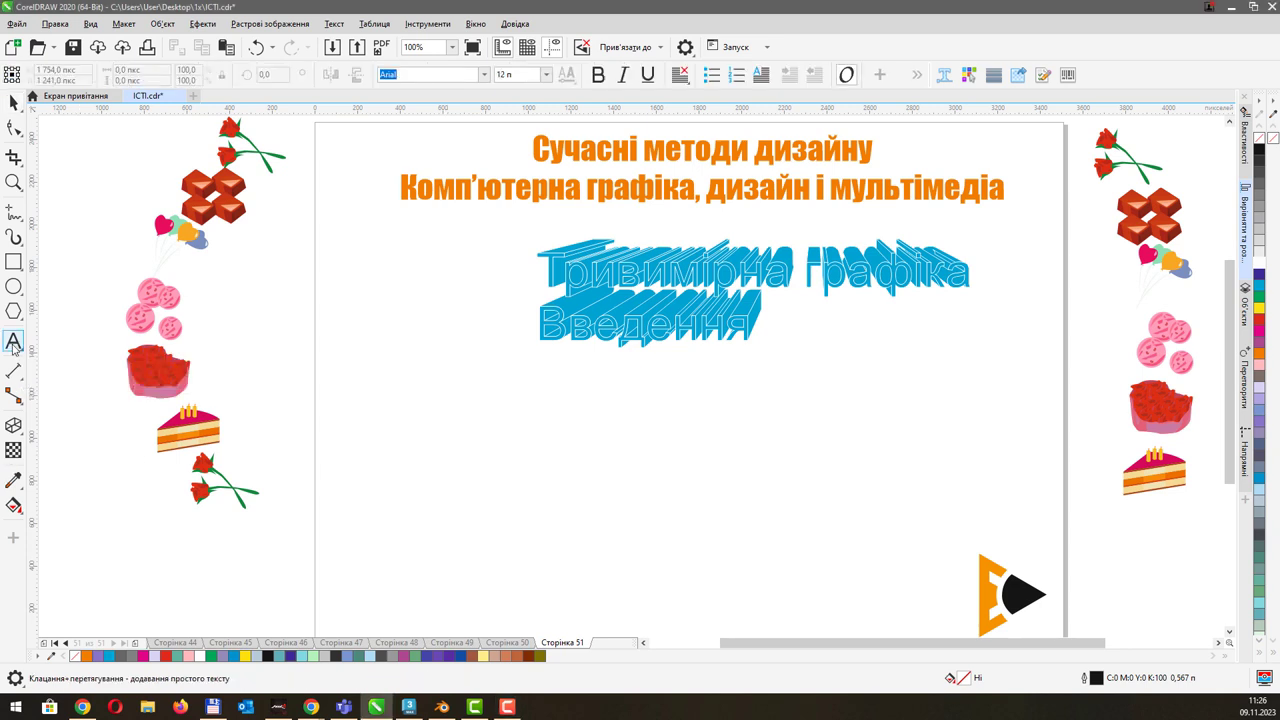
{"action": "left_click", "coordinate": [386, 404]}
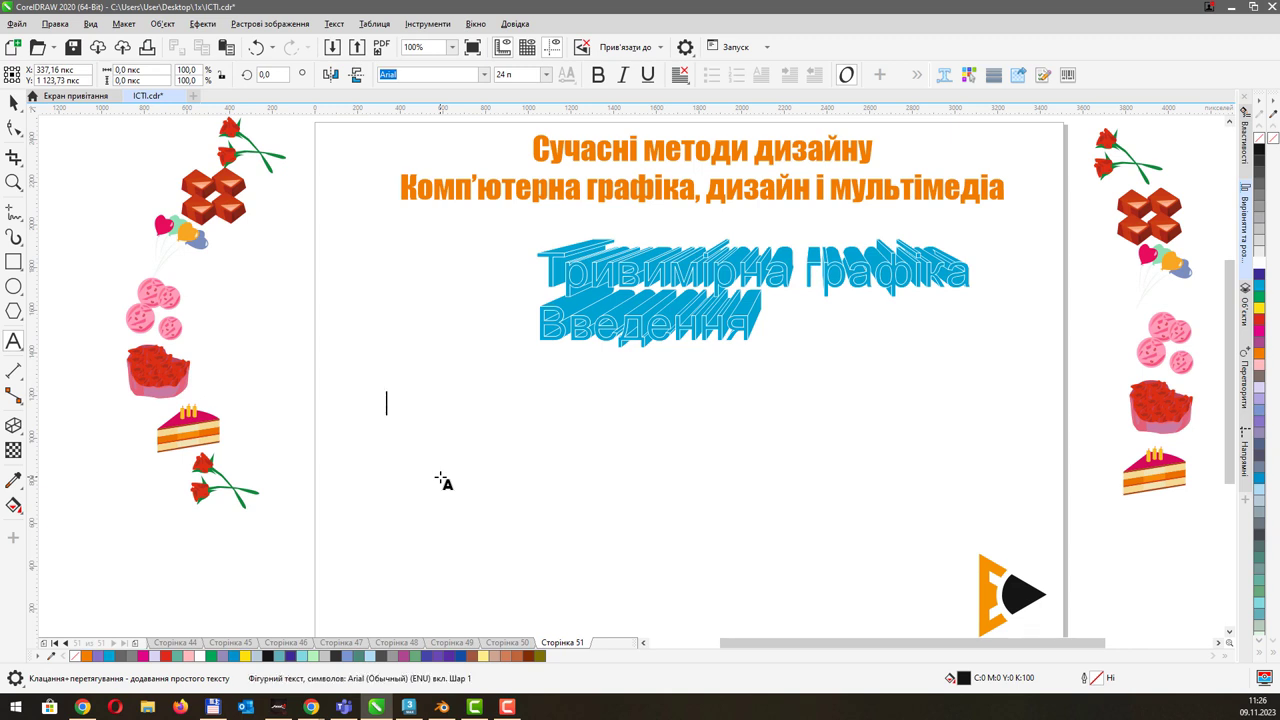
{"action": "type", "text": "Aut"}
{"action": "type", "text": "odesk 3"}
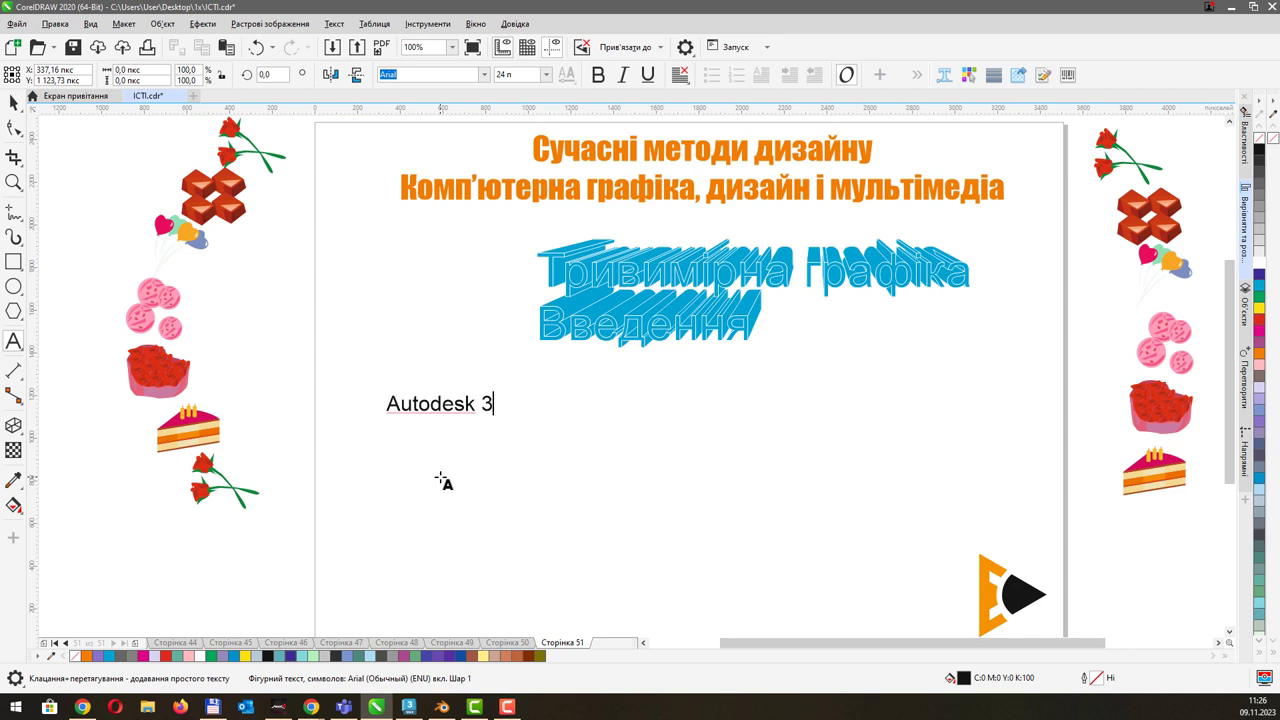
{"action": "type", "text": "Ds Max"}
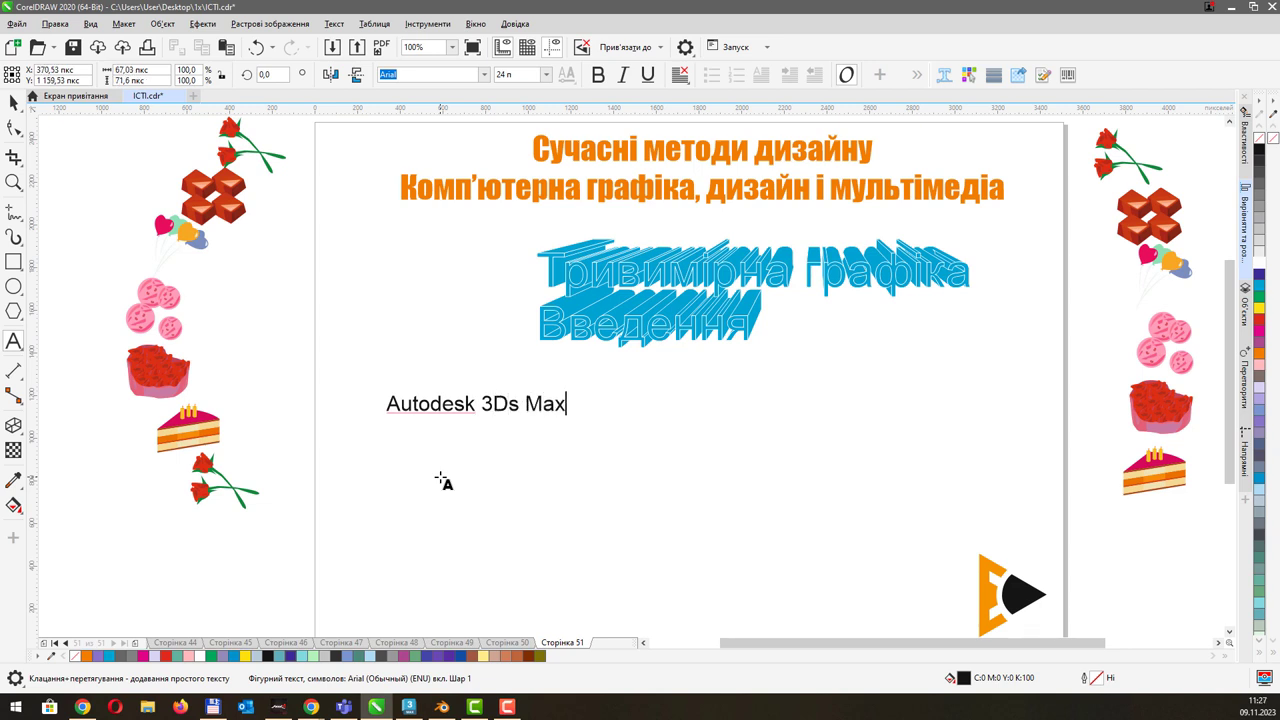
{"action": "left_click", "coordinate": [13, 103]}
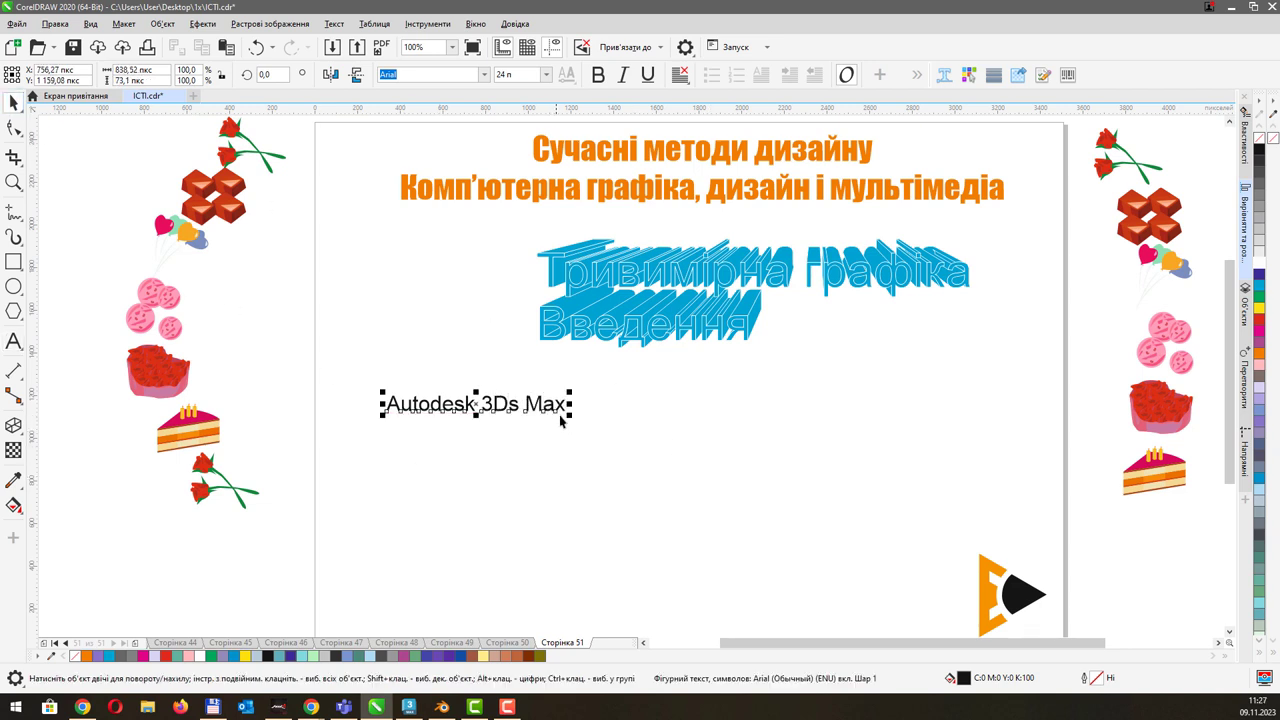
{"action": "left_click_drag", "start_coordinate": [569, 414], "coordinate": [709, 457]}
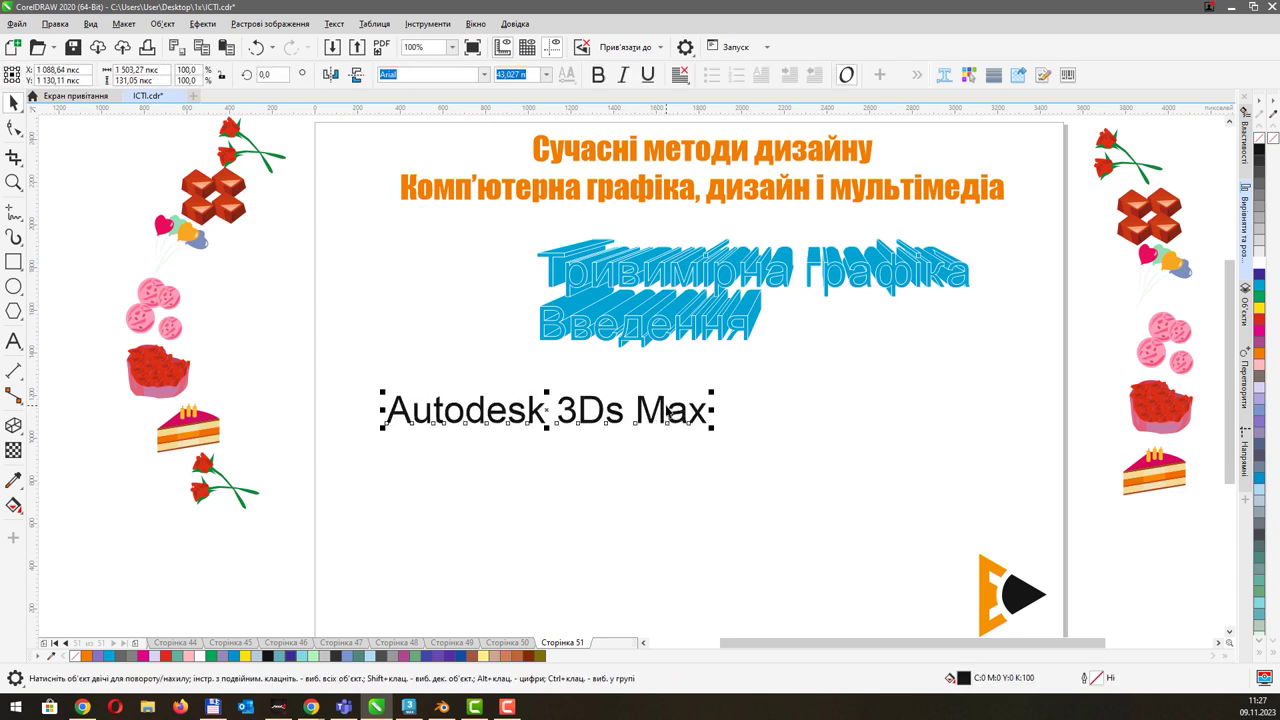
{"action": "mouse_move", "coordinate": [663, 413]}
{"action": "left_mouse_down"}
{"action": "mouse_move", "coordinate": [632, 400]}
{"action": "mouse_move", "coordinate": [948, 452]}
{"action": "left_mouse_up"}
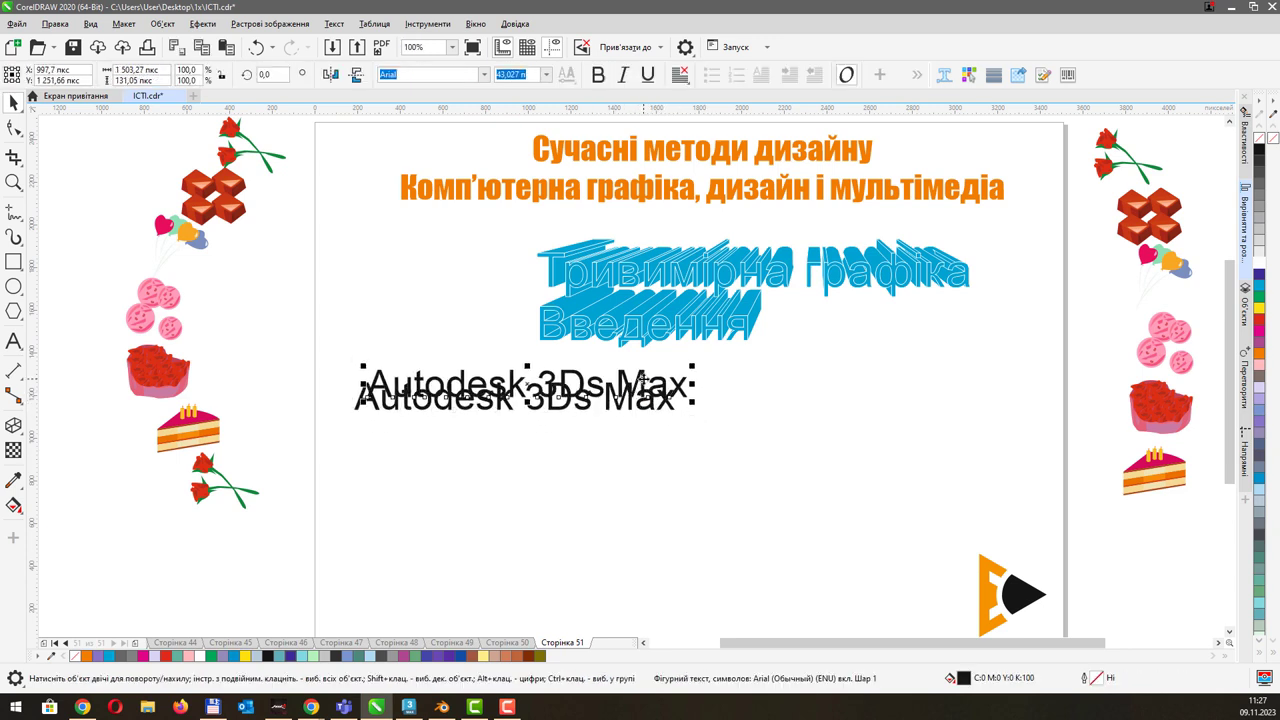
Change the copied caption to 'Blender', enlarge it and move it to the lower right.
{"action": "double_click", "coordinate": [948, 452]}
{"action": "key", "text": "ctrl+a"}
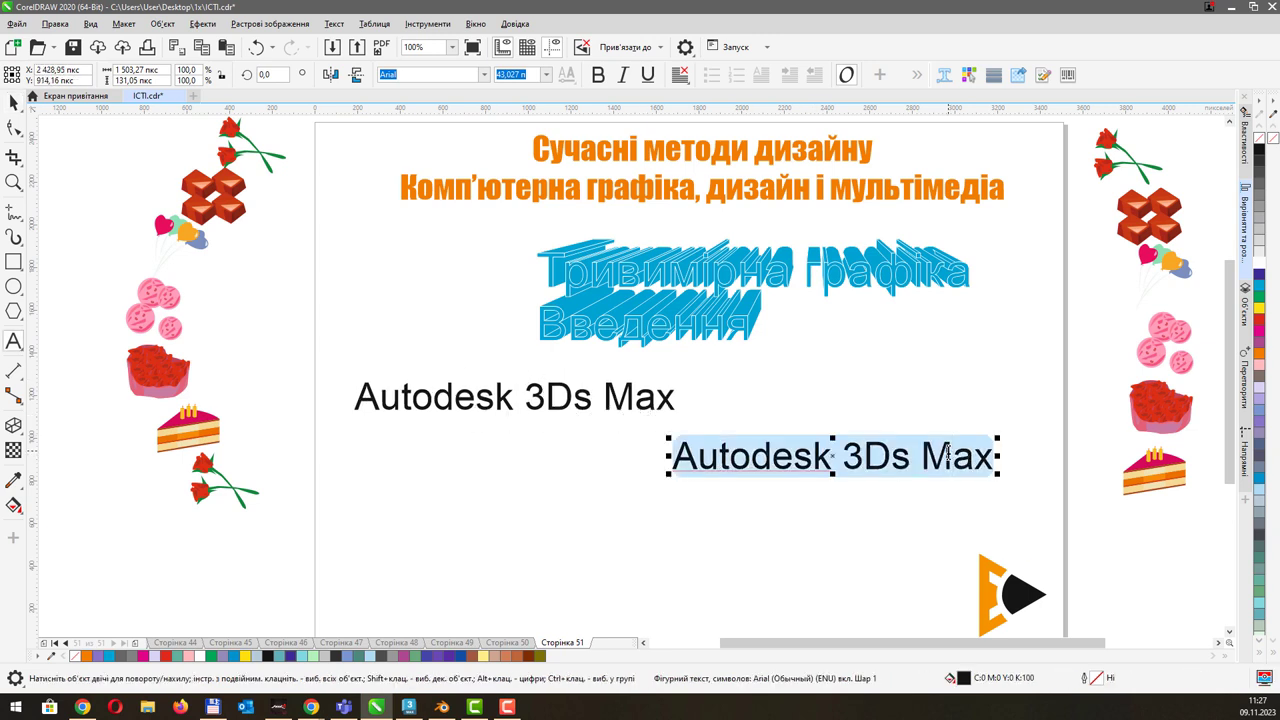
{"action": "type", "text": "Blemd"}
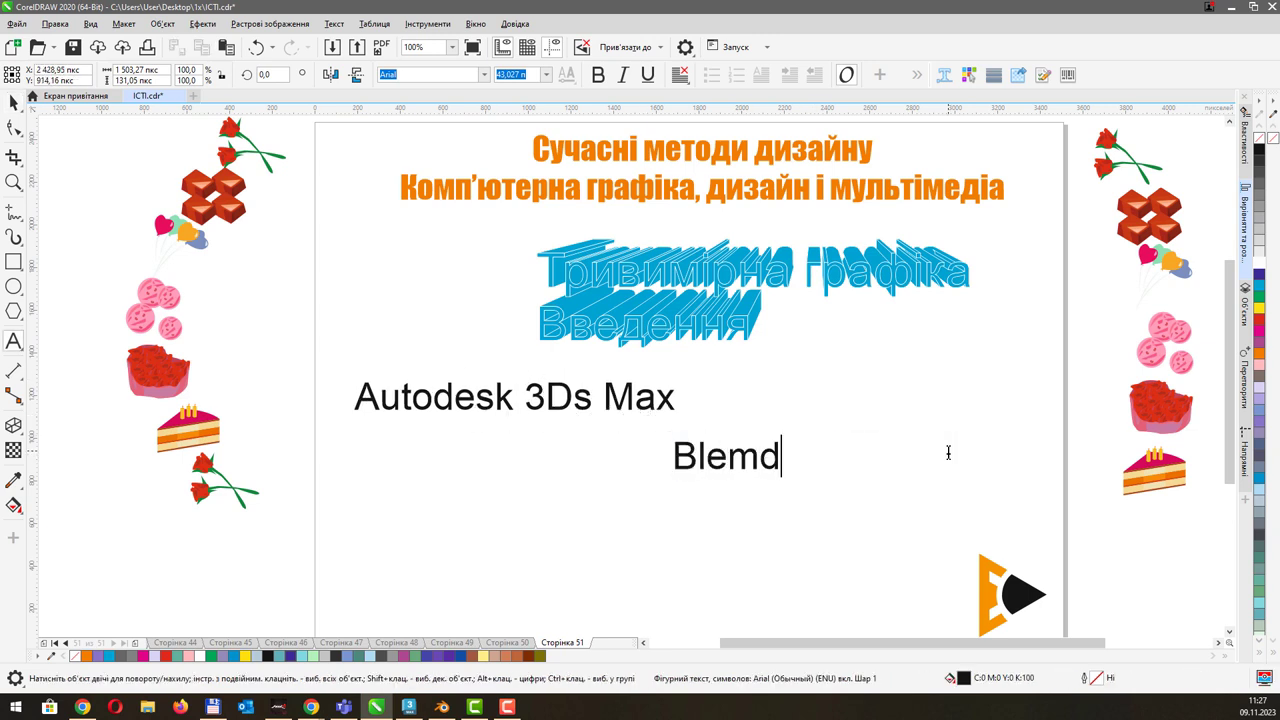
{"action": "key", "text": "BackSpace"}
{"action": "key", "text": "BackSpace"}
{"action": "type", "text": "nder"}
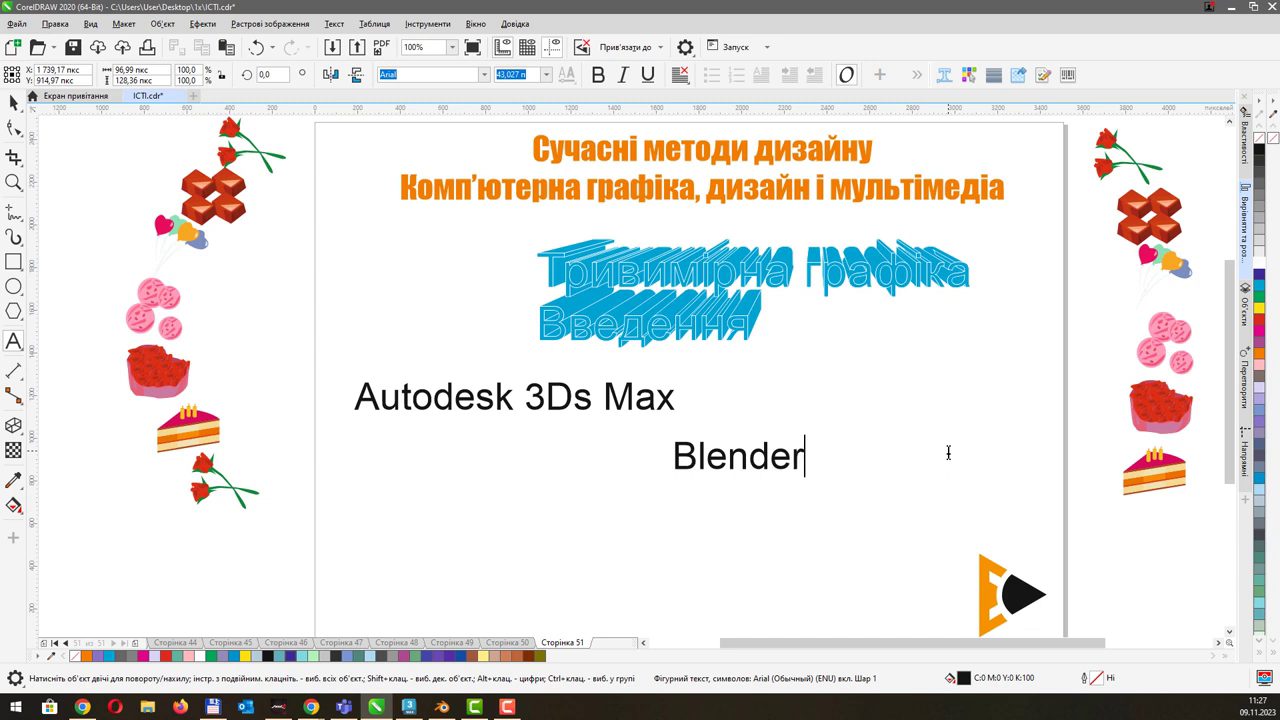
{"action": "left_click", "coordinate": [13, 102]}
{"action": "left_click_drag", "start_coordinate": [812, 476], "coordinate": [919, 529]}
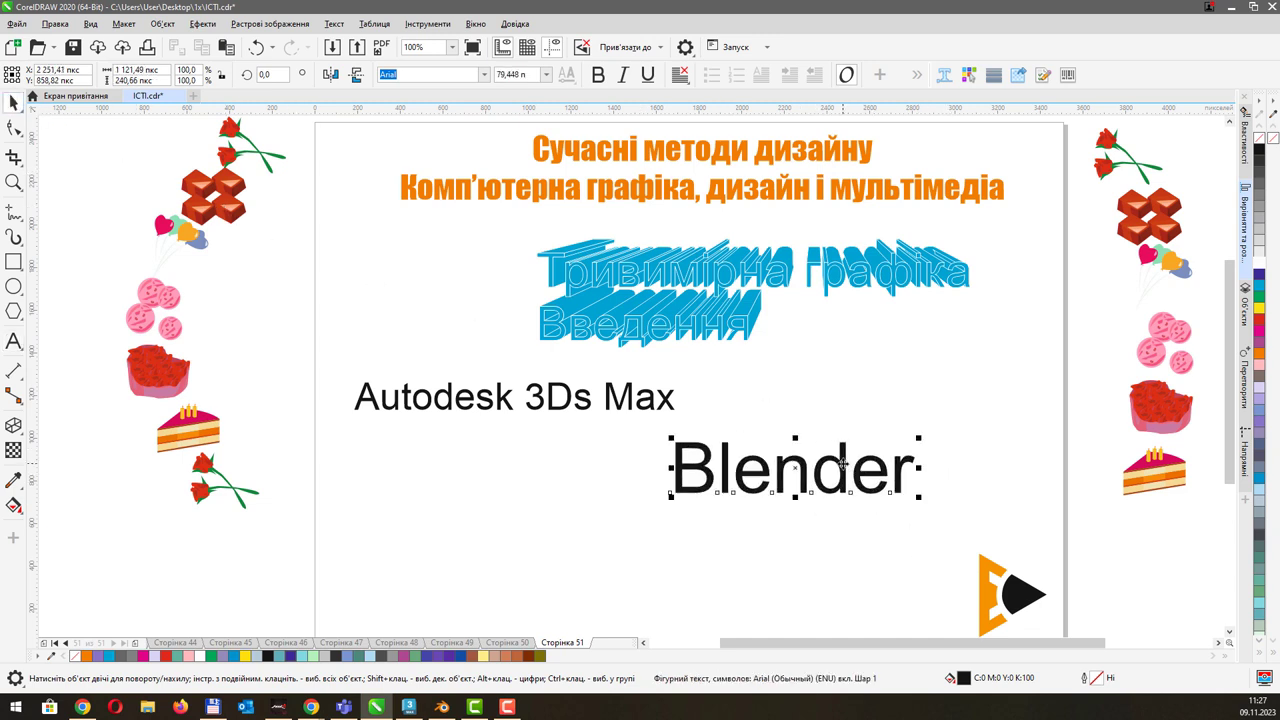
{"action": "left_click_drag", "start_coordinate": [844, 466], "coordinate": [952, 491]}
Scale the 'Autodesk 3Ds Max' text up to about 70 pt.
{"action": "left_click", "coordinate": [630, 406]}
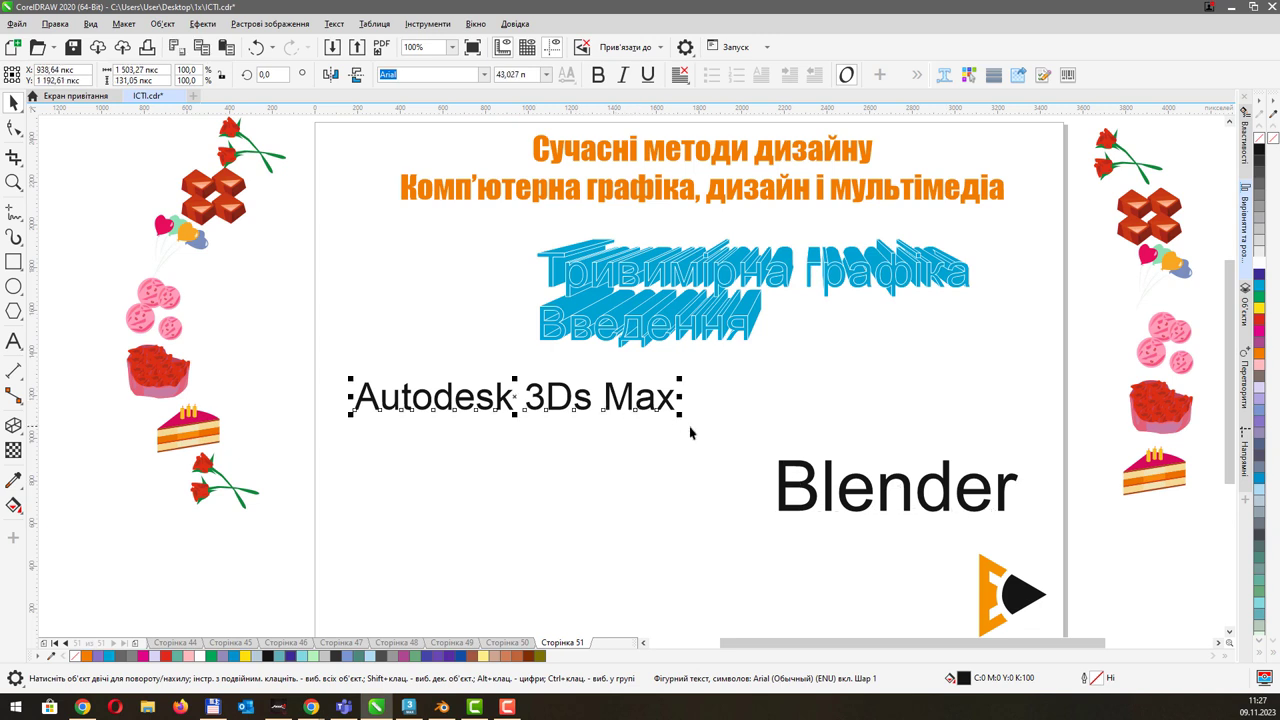
{"action": "left_click", "coordinate": [677, 418]}
{"action": "left_click", "coordinate": [680, 420]}
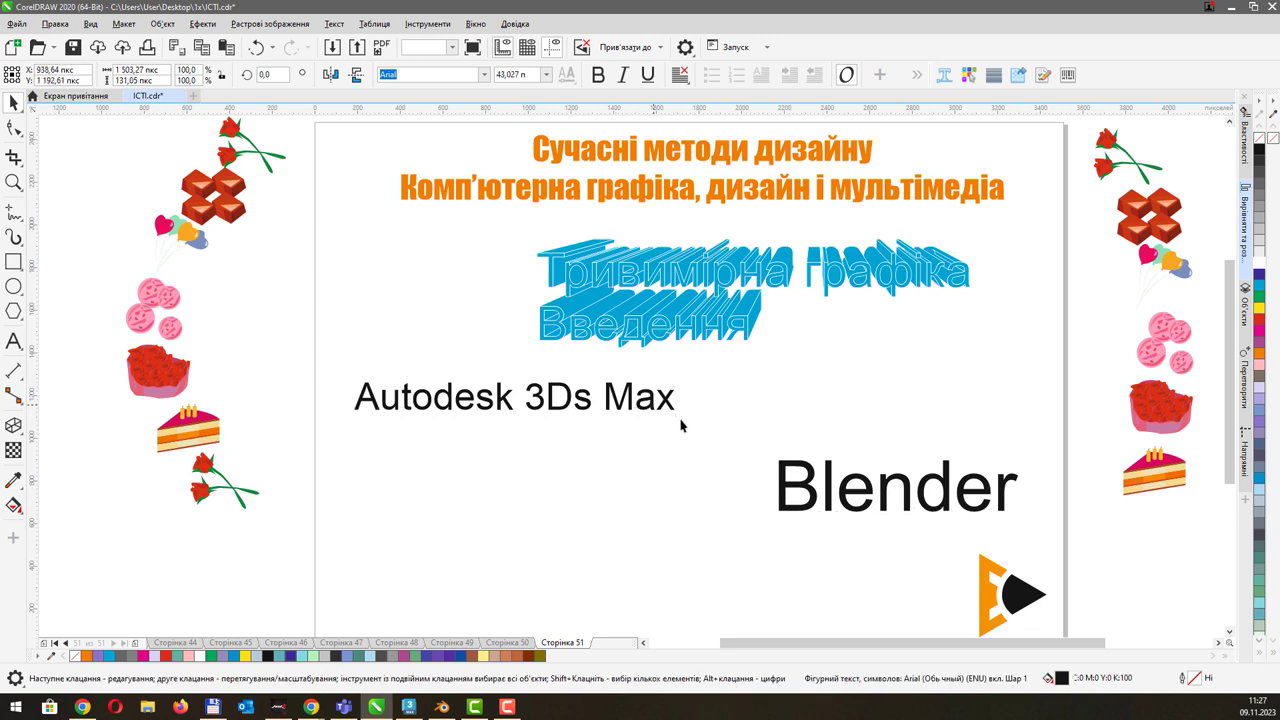
{"action": "left_click", "coordinate": [678, 408]}
{"action": "left_click", "coordinate": [748, 448]}
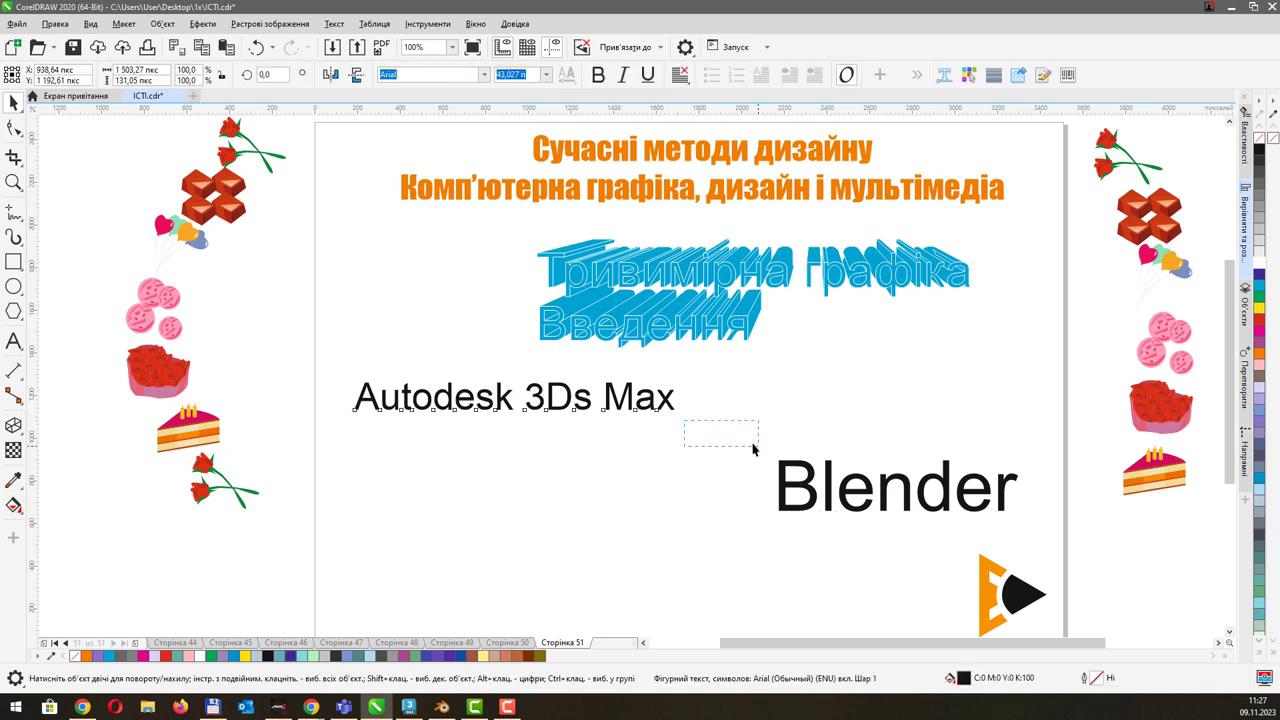
{"action": "left_click", "coordinate": [645, 408]}
{"action": "left_click", "coordinate": [700, 427]}
{"action": "left_click_drag", "start_coordinate": [703, 428], "coordinate": [884, 470]}
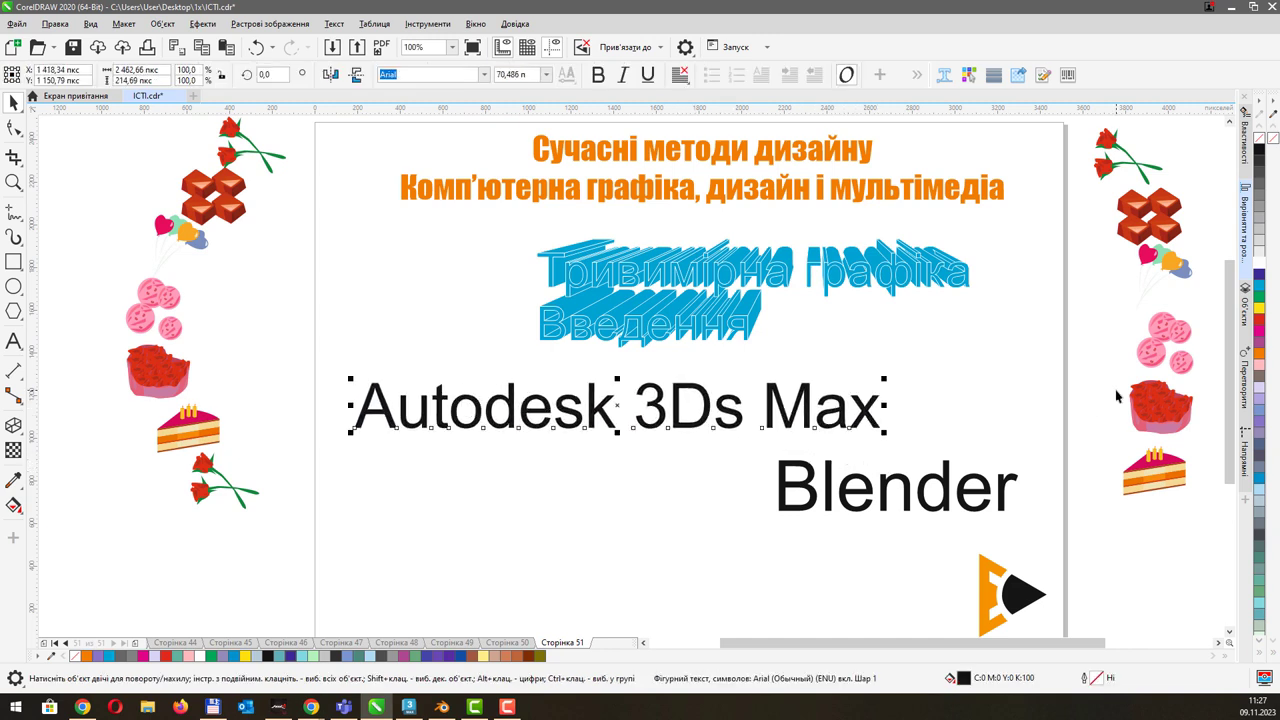
Make 'Autodesk 3Ds Max' dark blue-purple and 'Blender' orange, then deselect.
{"action": "left_click", "coordinate": [1260, 277]}
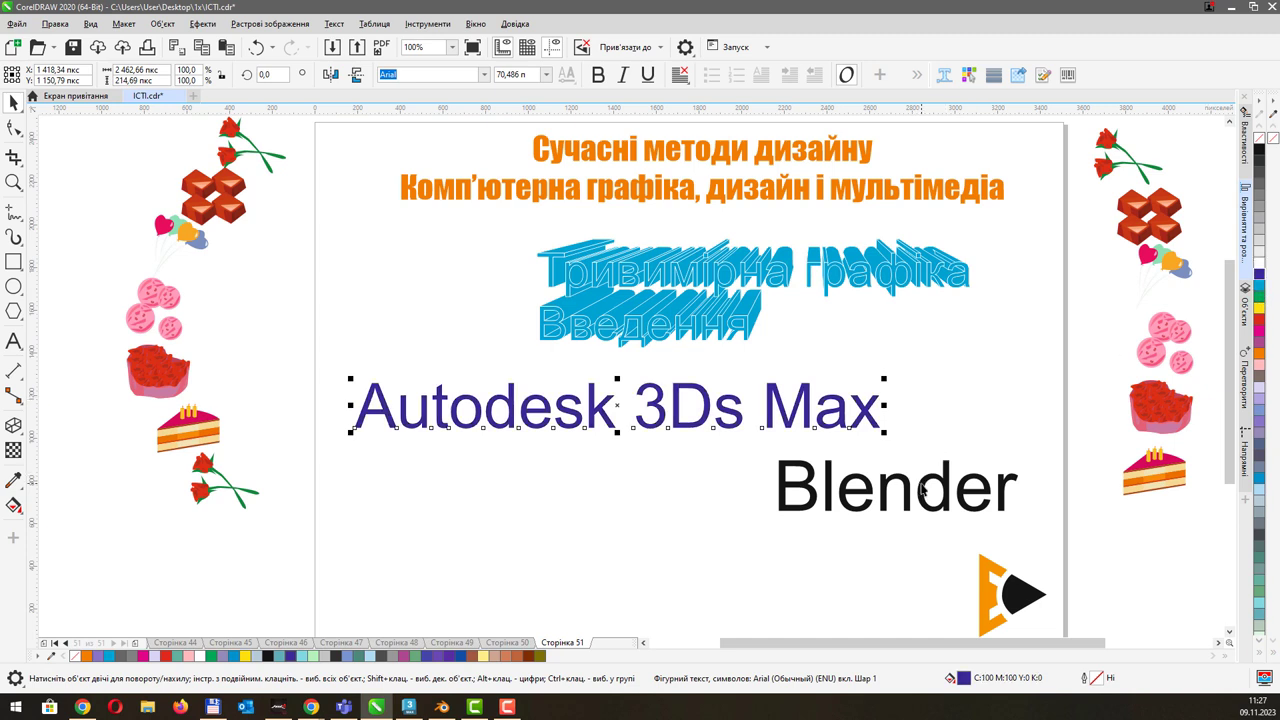
{"action": "left_click", "coordinate": [922, 487]}
{"action": "left_click", "coordinate": [1260, 353]}
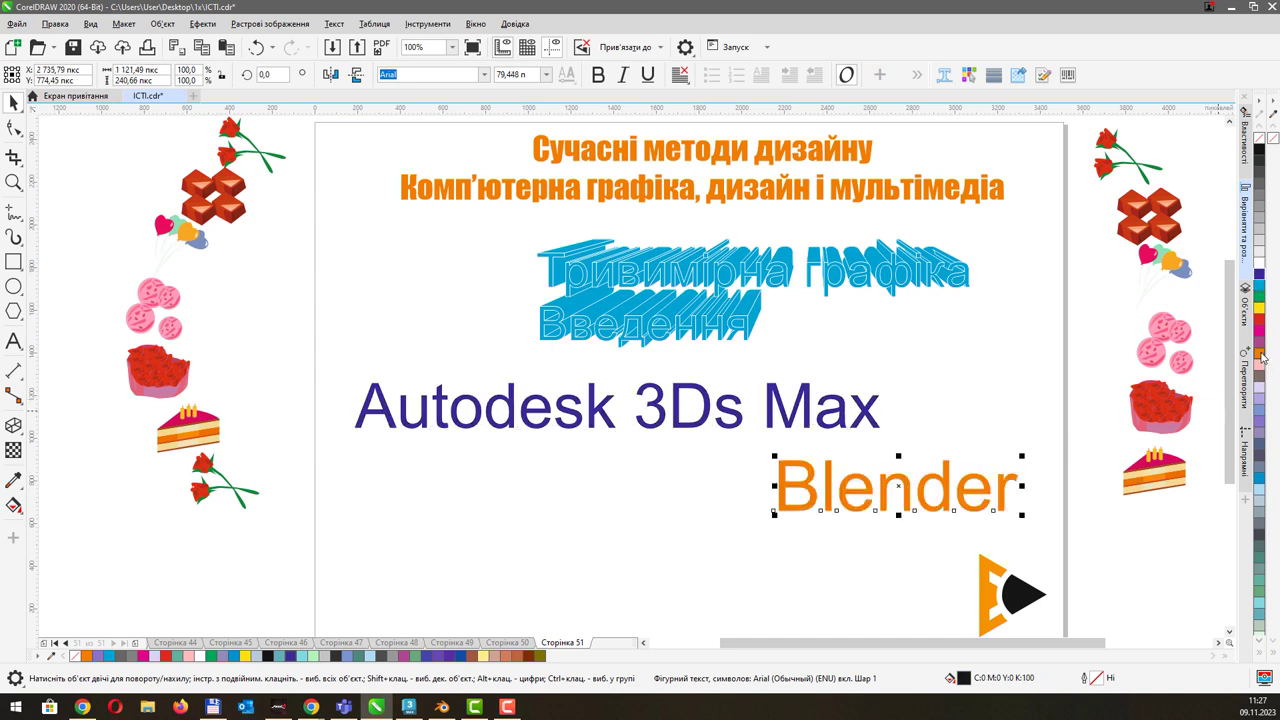
{"action": "left_click", "coordinate": [389, 318]}
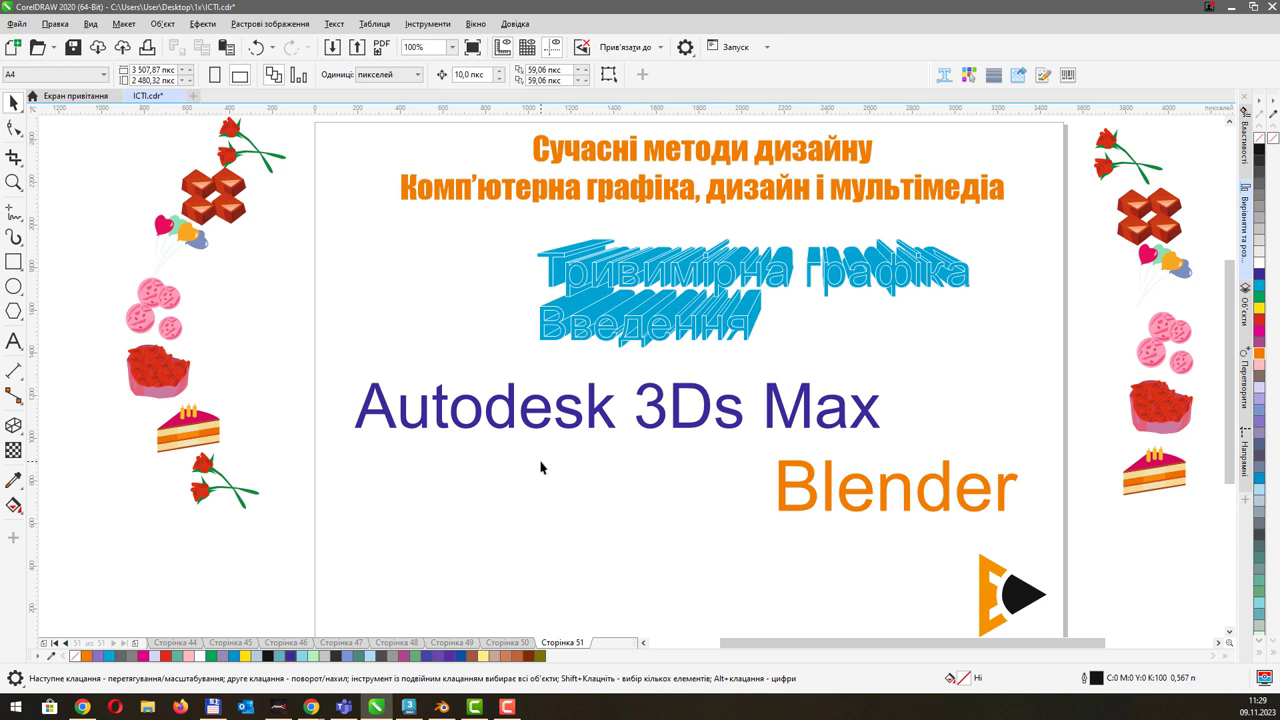
Nudge the orange Blender text down-right, then bring up the empty 3ds Max scene.
{"action": "left_click_drag", "start_coordinate": [829, 491], "coordinate": [831, 510]}
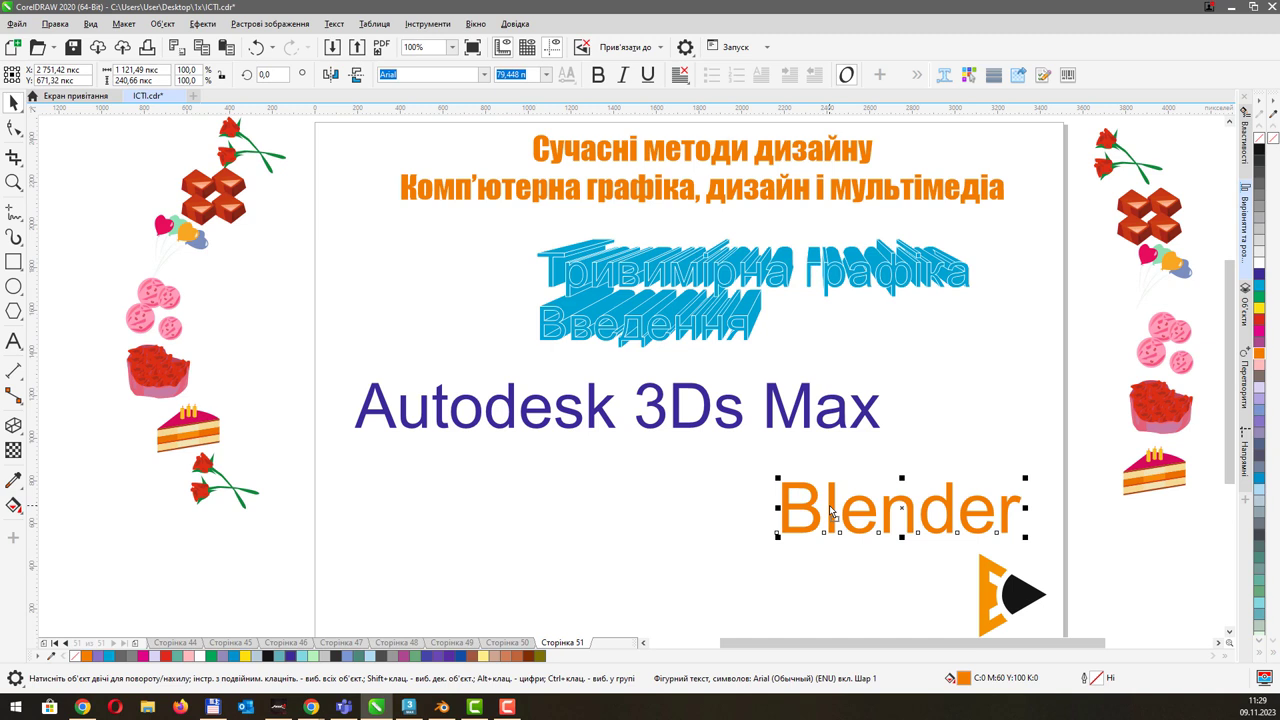
{"action": "left_click", "coordinate": [646, 509]}
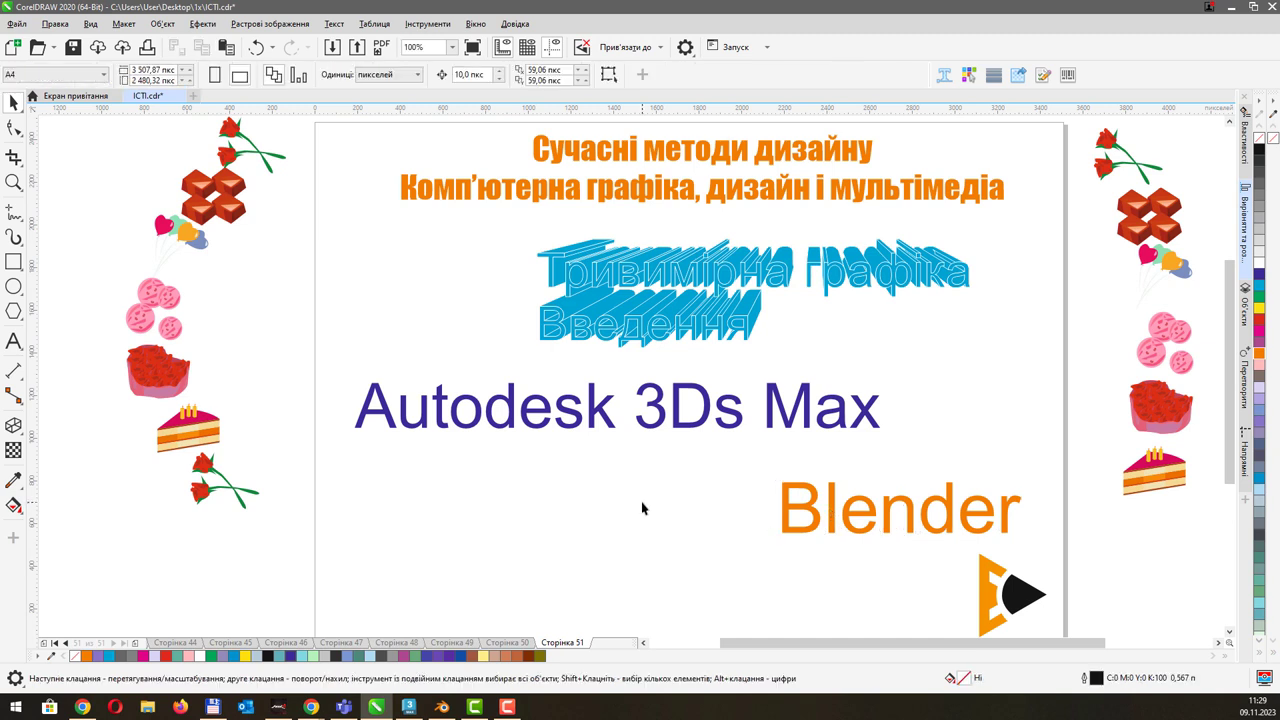
{"action": "left_click", "coordinate": [408, 706]}
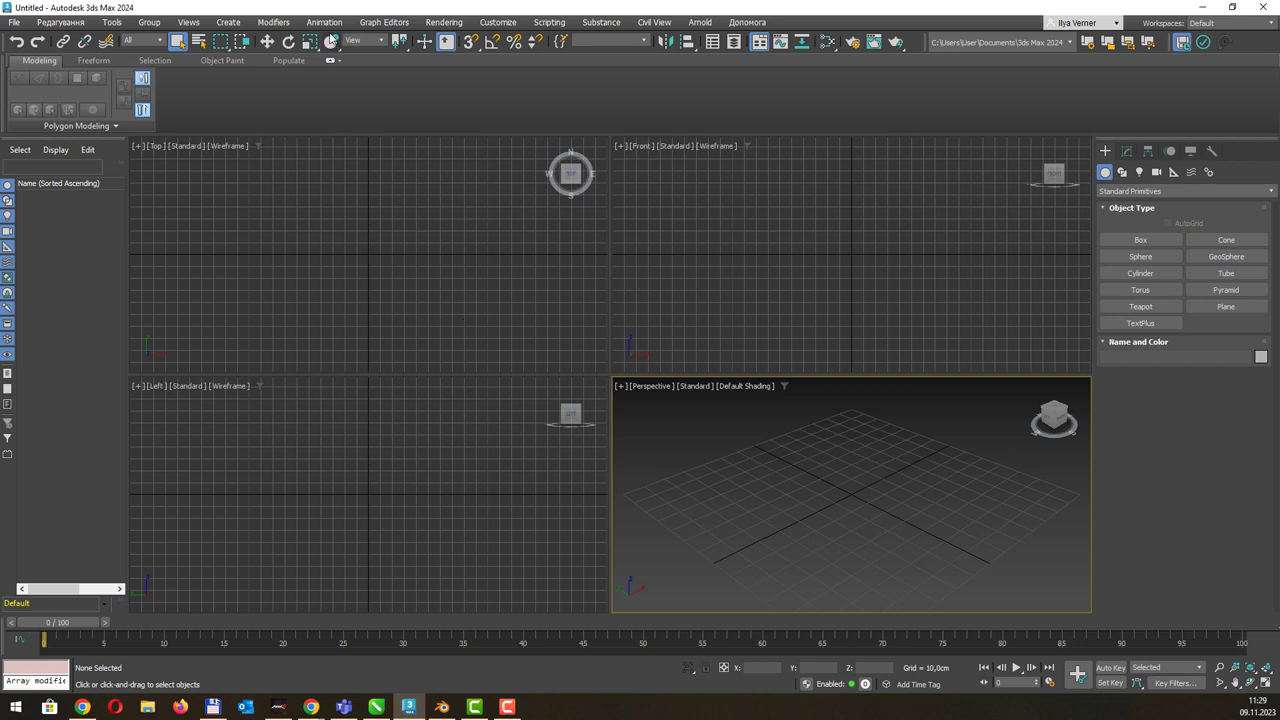
Browse the 3ds Max menu bar and open the Create menu.
{"action": "left_click", "coordinate": [273, 22]}
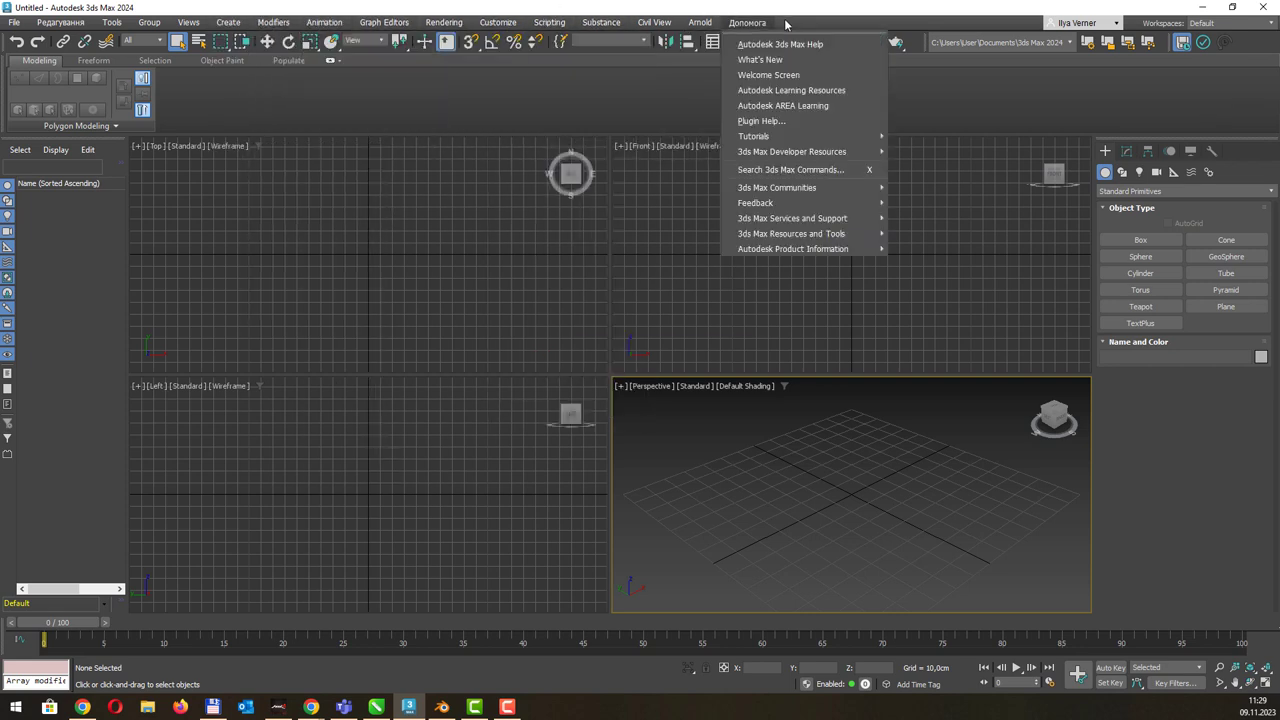
{"action": "left_click", "coordinate": [321, 30]}
{"action": "left_click", "coordinate": [273, 25]}
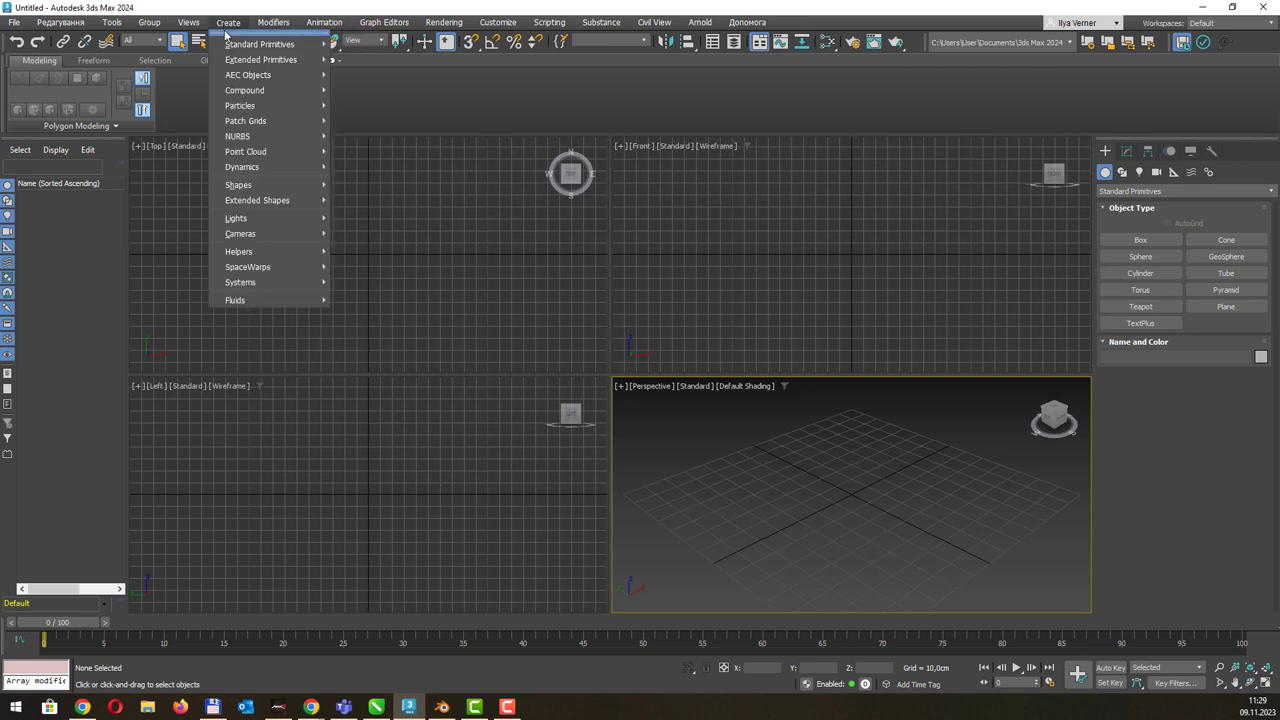
Tear off the Create menu as a floating window.
{"action": "left_click", "coordinate": [310, 36]}
{"action": "left_click", "coordinate": [228, 22]}
{"action": "mouse_move", "coordinate": [253, 35]}
{"action": "left_mouse_down"}
{"action": "mouse_move", "coordinate": [323, 199]}
{"action": "mouse_move", "coordinate": [257, 178]}
{"action": "left_mouse_up"}
Float the Standard Primitives and Extended Primitives lists side by side next to it.
{"action": "left_click", "coordinate": [440, 204]}
{"action": "left_click_drag", "start_coordinate": [466, 192], "coordinate": [395, 175]}
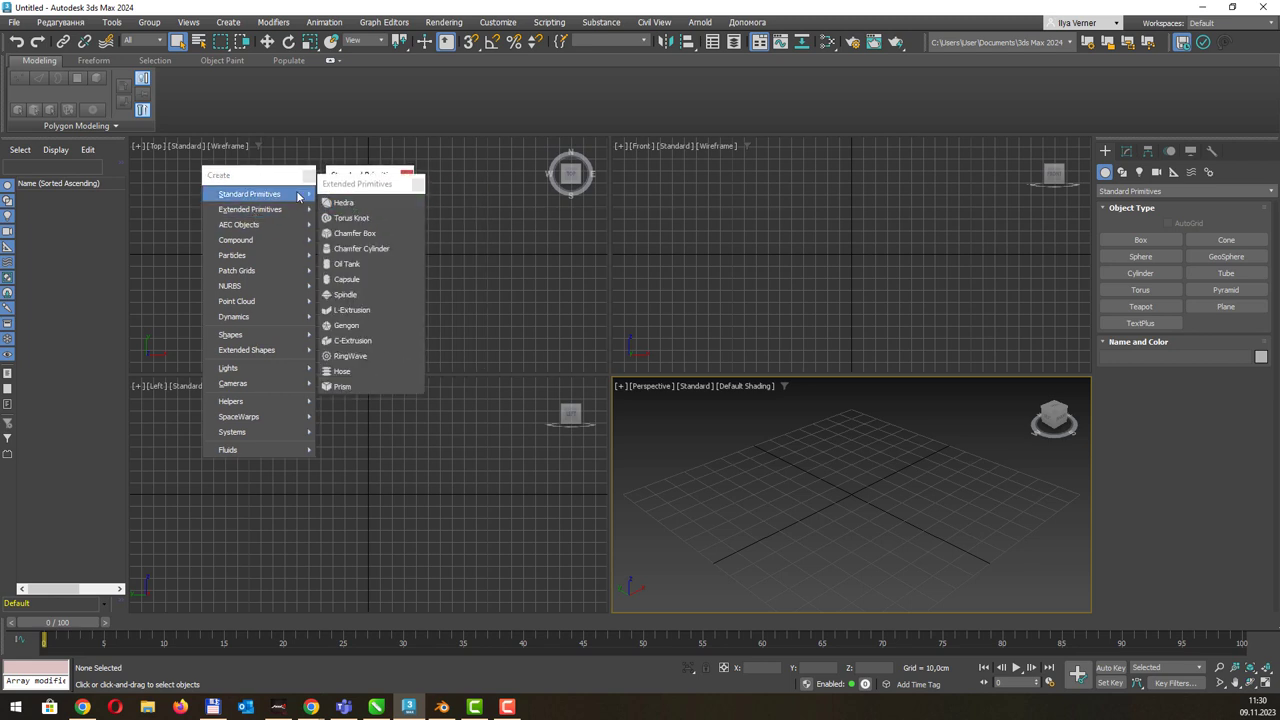
{"action": "left_click_drag", "start_coordinate": [357, 184], "coordinate": [442, 179]}
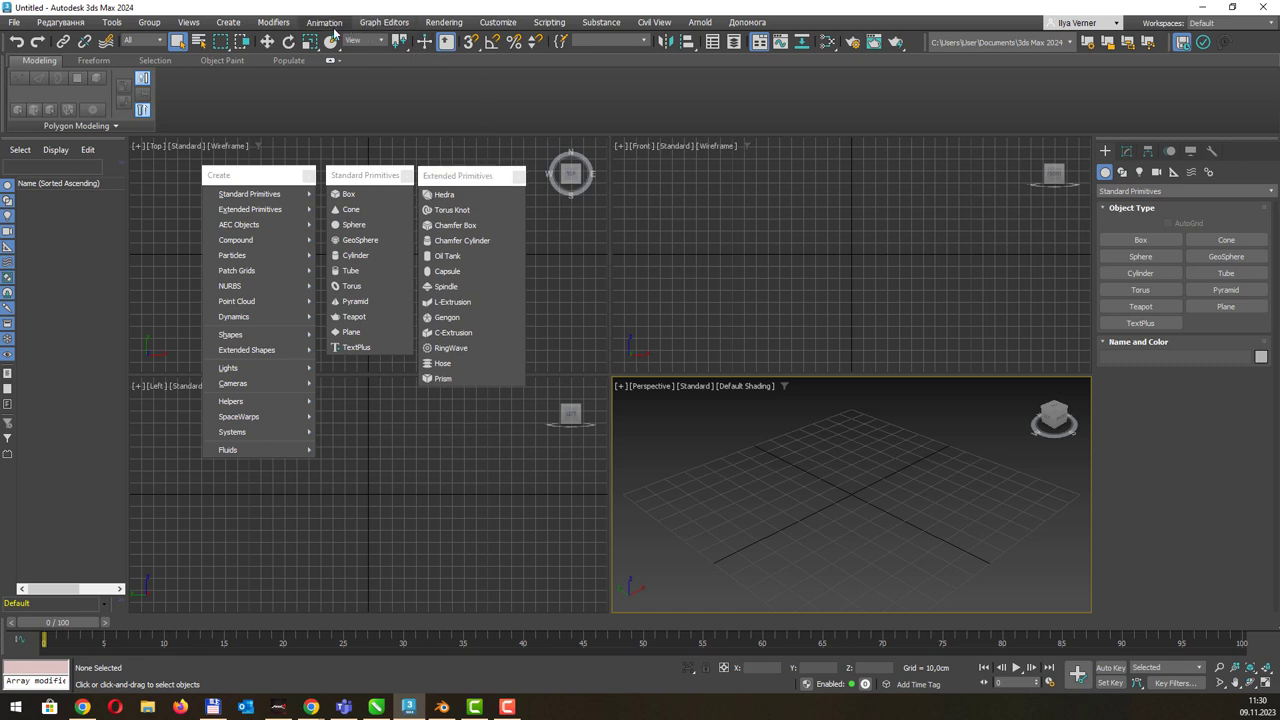
{"action": "left_click", "coordinate": [188, 27]}
{"action": "left_click", "coordinate": [355, 15]}
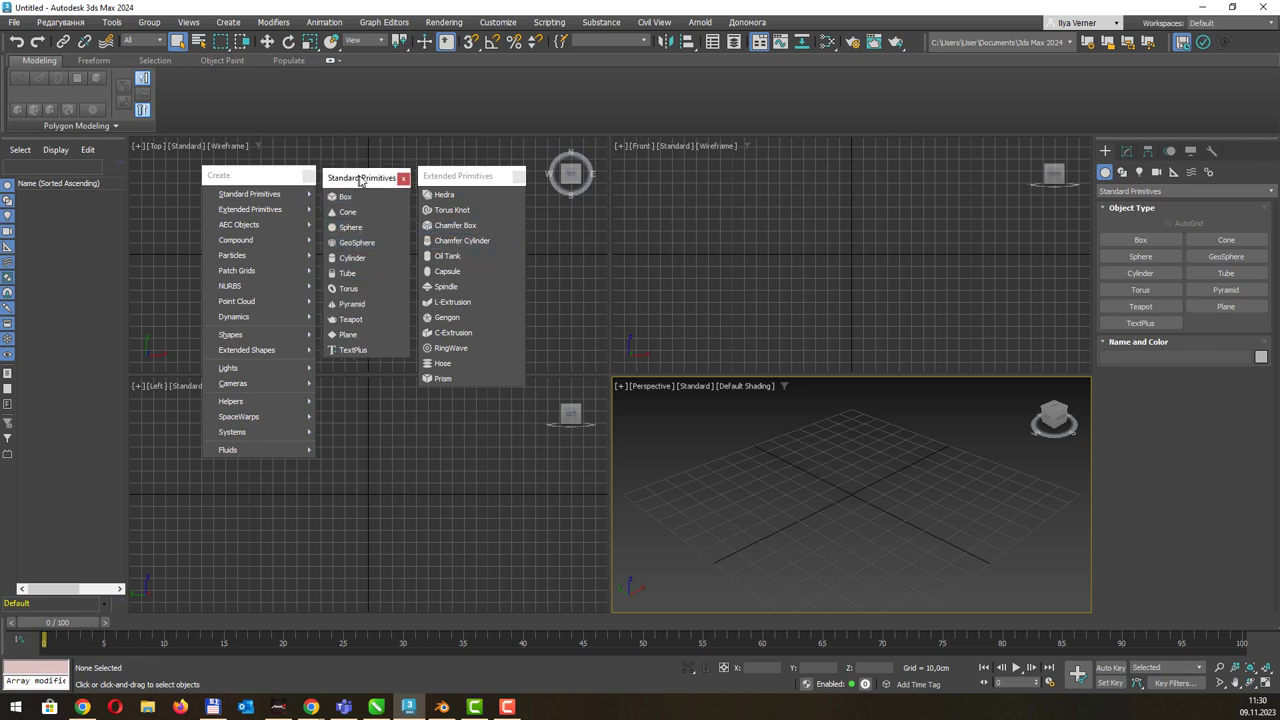
{"action": "left_click_drag", "start_coordinate": [362, 176], "coordinate": [358, 178]}
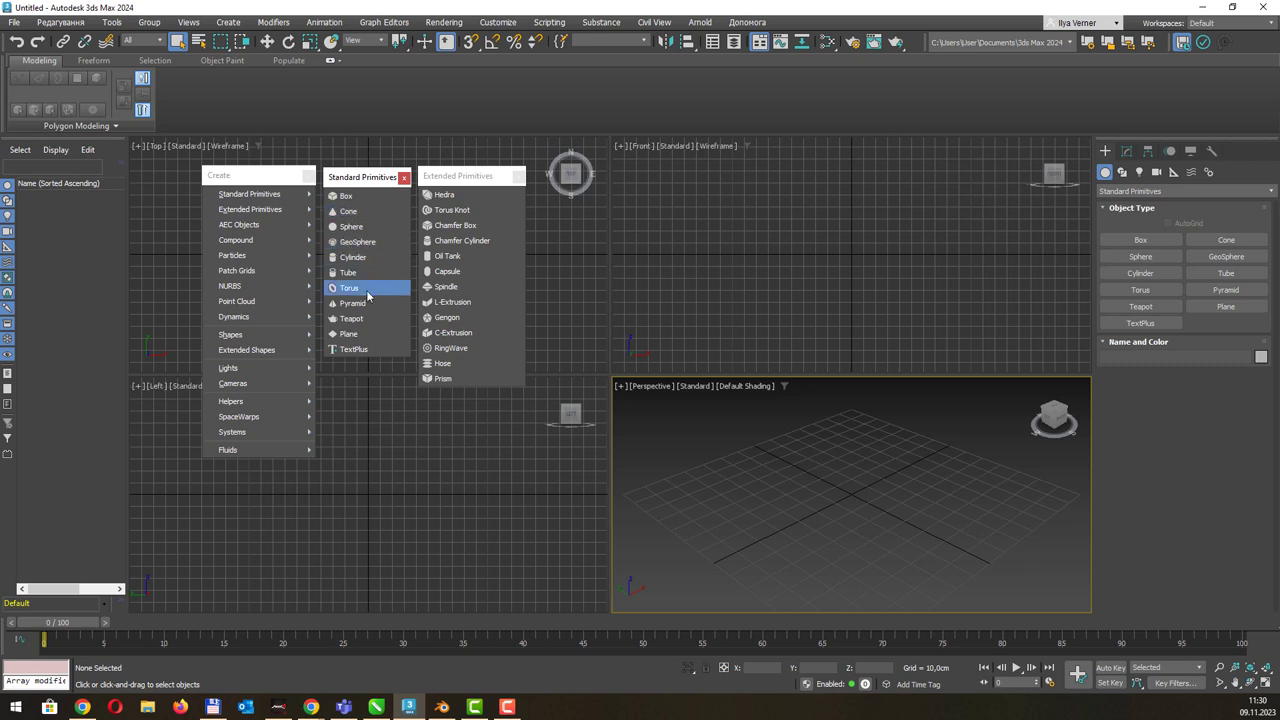
{"action": "left_click_drag", "start_coordinate": [454, 177], "coordinate": [459, 180]}
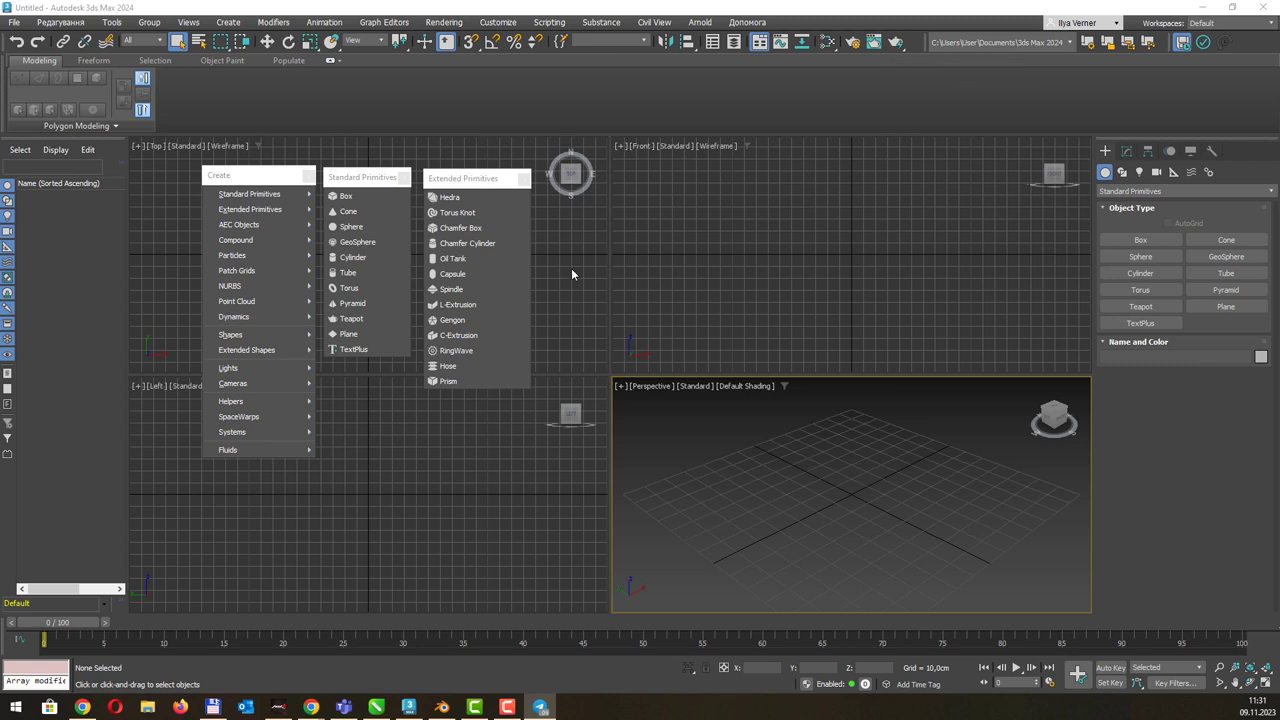
{"action": "left_click", "coordinate": [482, 23]}
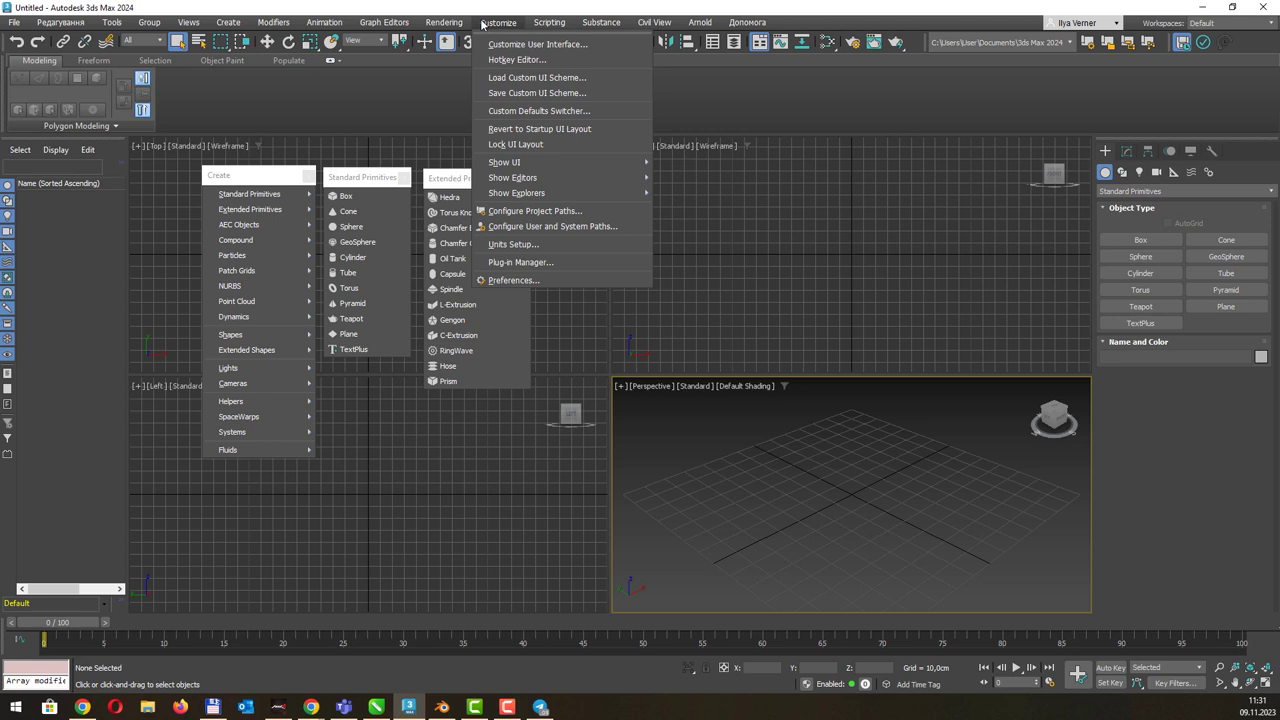
{"action": "left_click", "coordinate": [530, 44]}
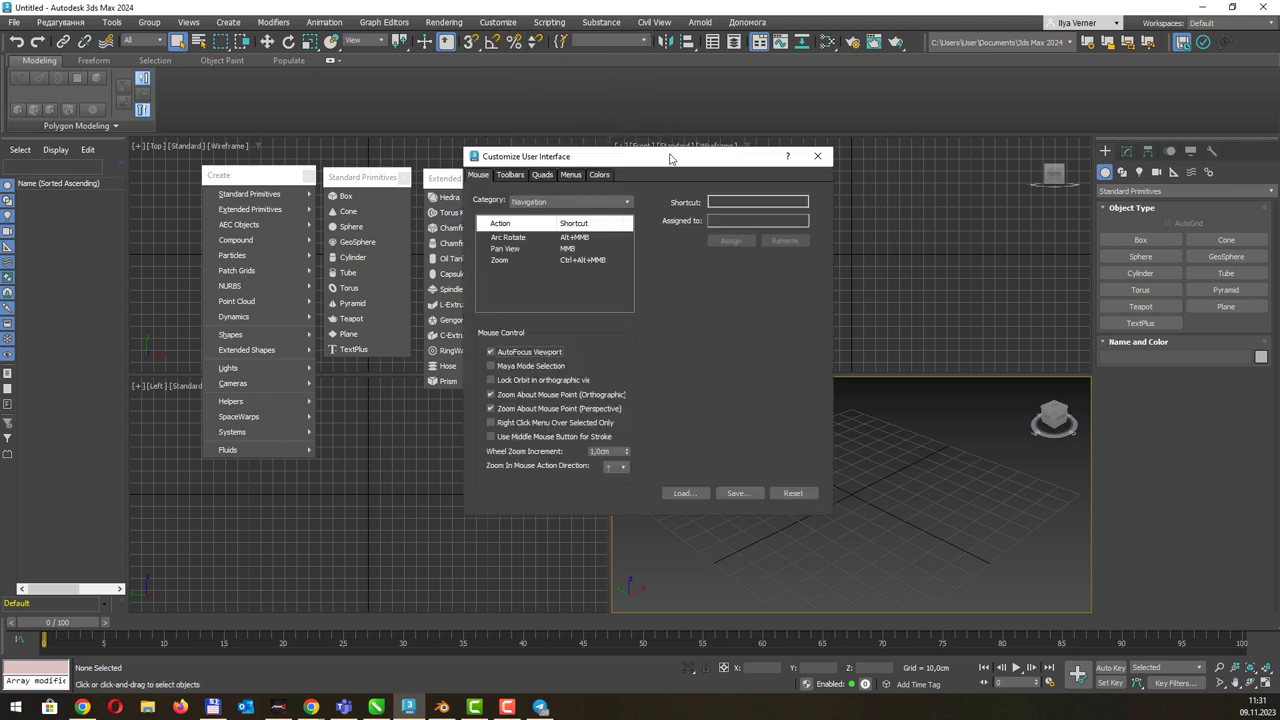
{"action": "left_click_drag", "start_coordinate": [674, 157], "coordinate": [800, 175]}
{"action": "left_click", "coordinate": [640, 191]}
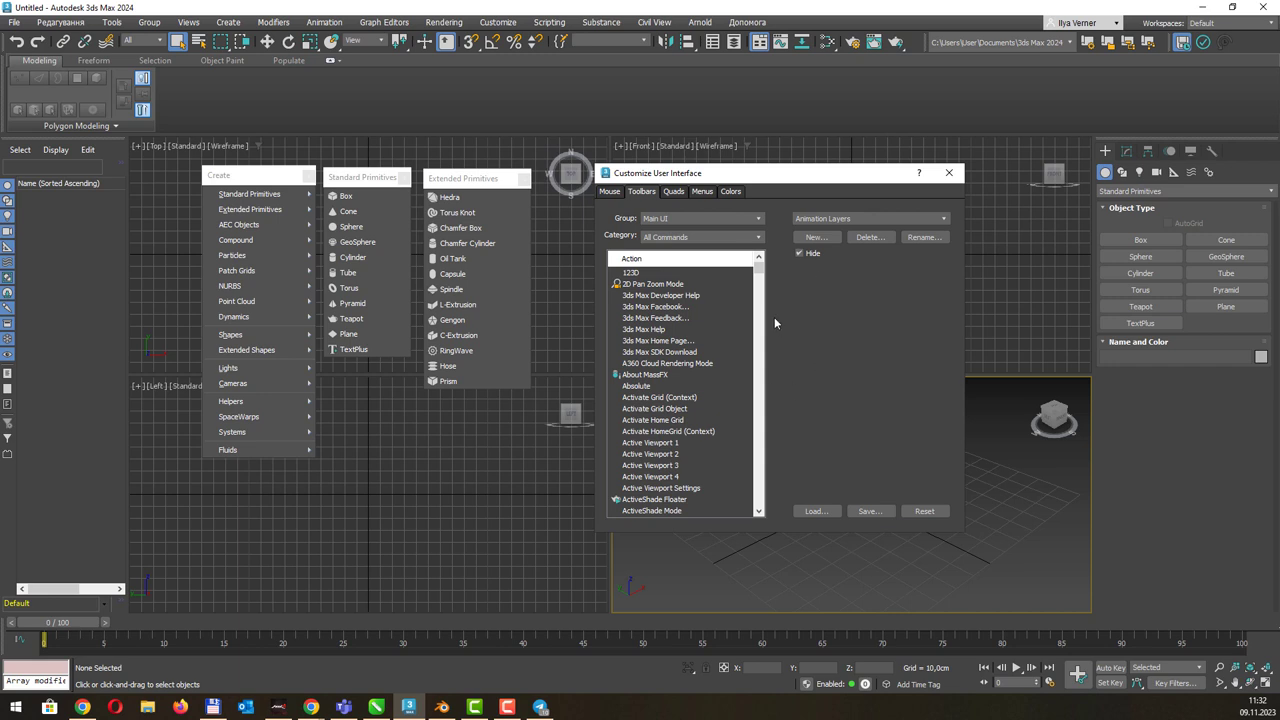
Preview the display, snap, animation and primitives quad menus in the Perspective view.
{"action": "left_click", "coordinate": [675, 191]}
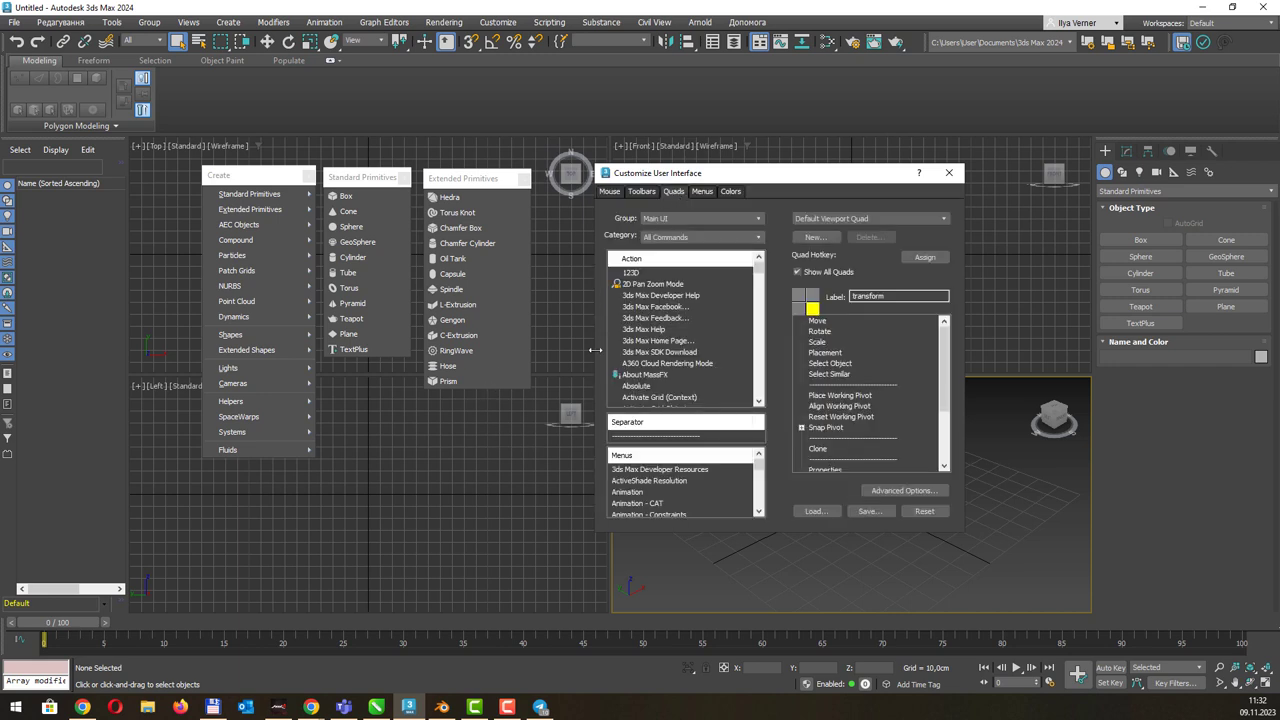
{"action": "left_click_drag", "start_coordinate": [700, 173], "coordinate": [492, 210]}
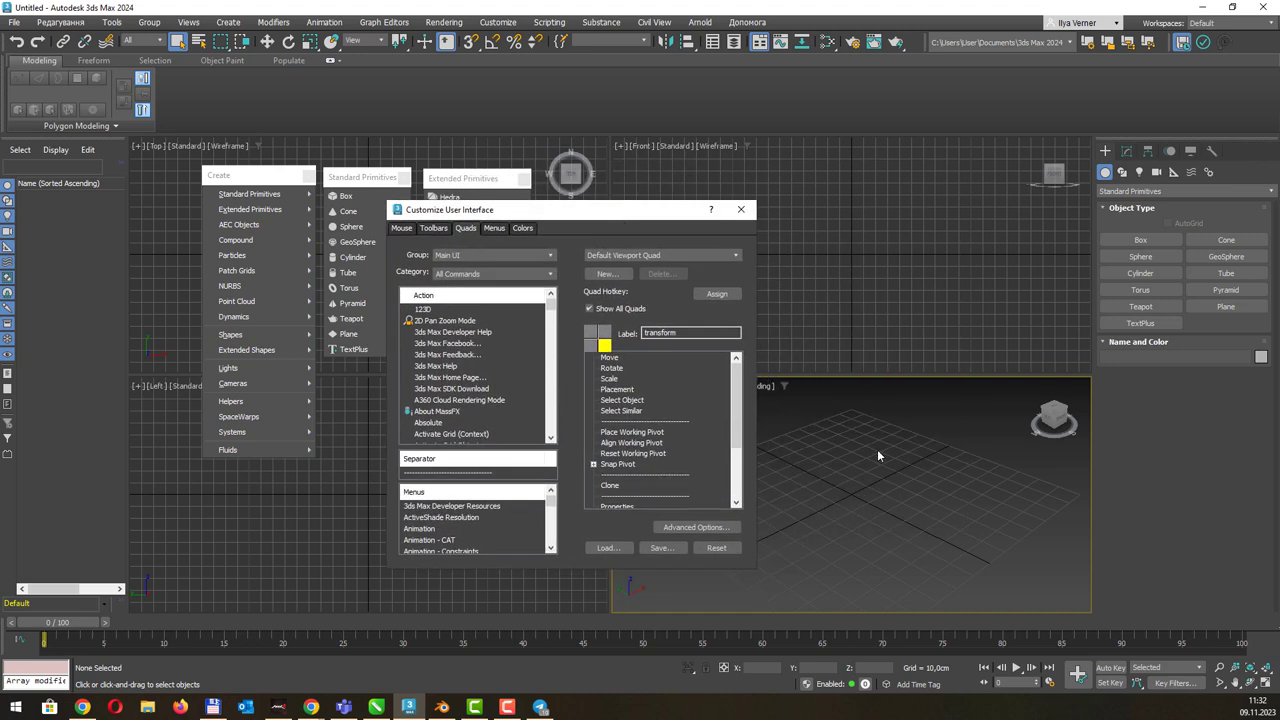
{"action": "right_click", "coordinate": [897, 441]}
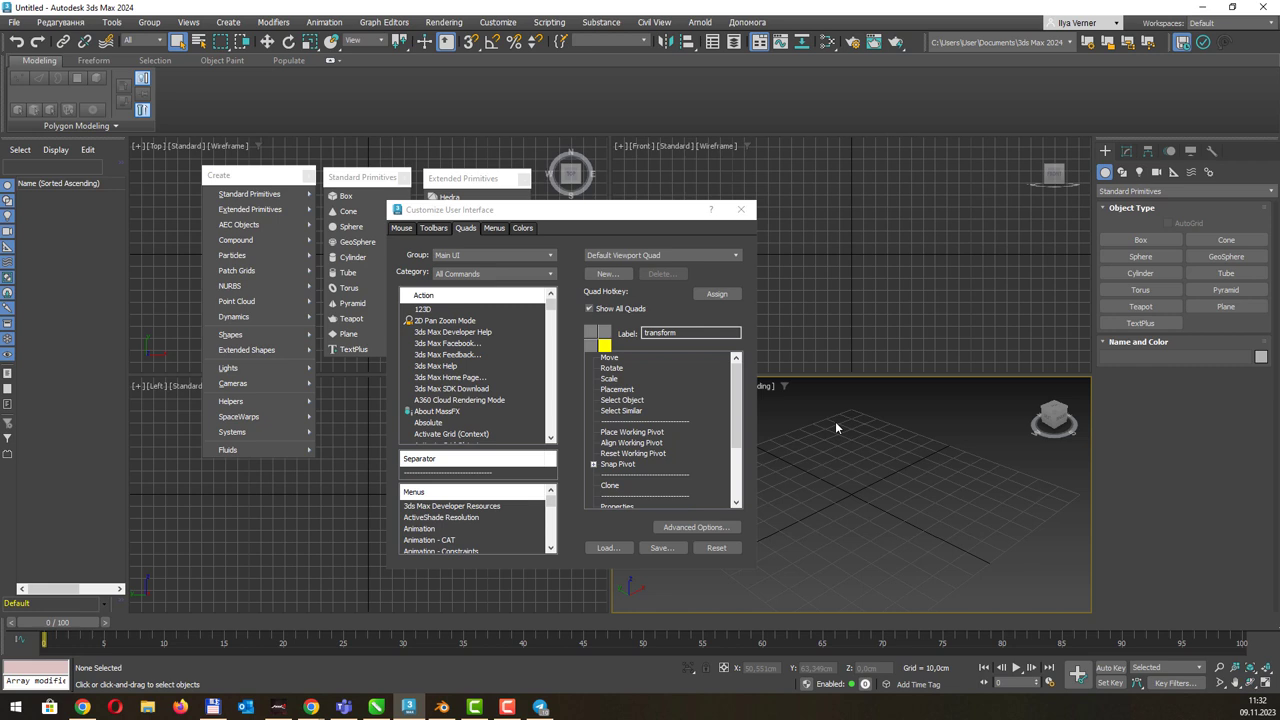
{"action": "right_click", "coordinate": [836, 424]}
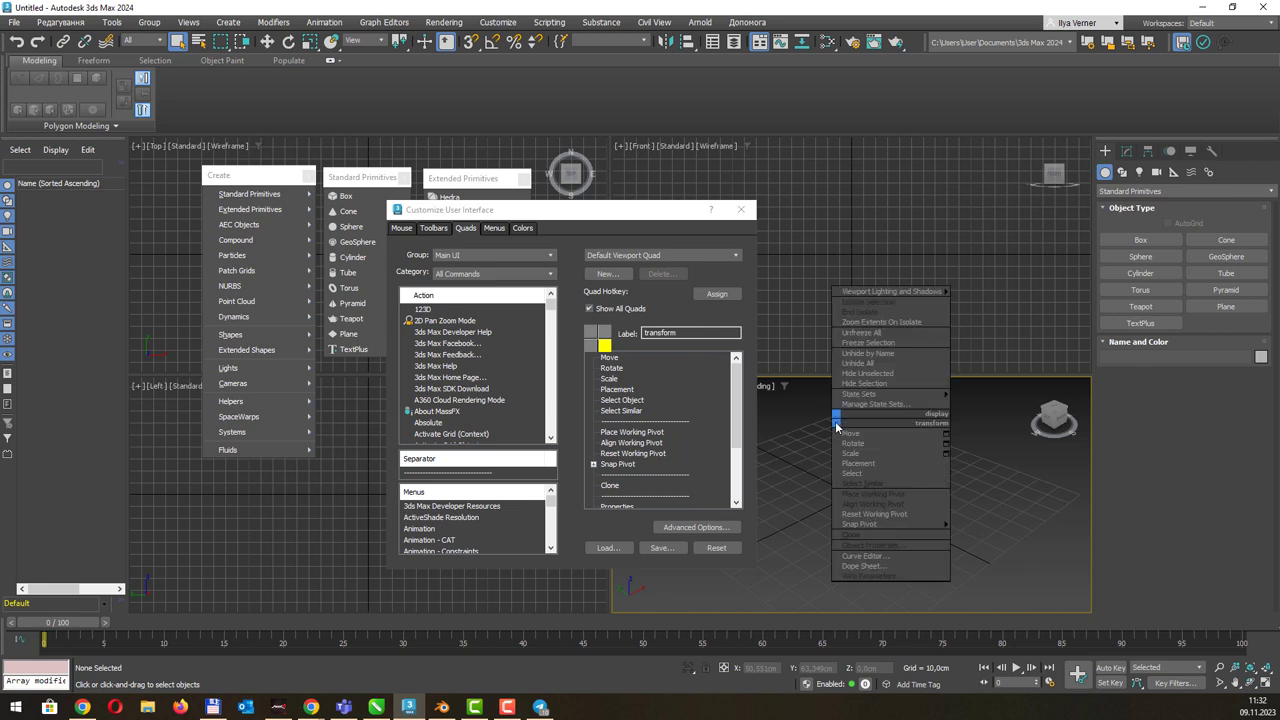
{"action": "left_click", "coordinate": [963, 413]}
{"action": "right_click", "coordinate": [963, 413], "text": "shift"}
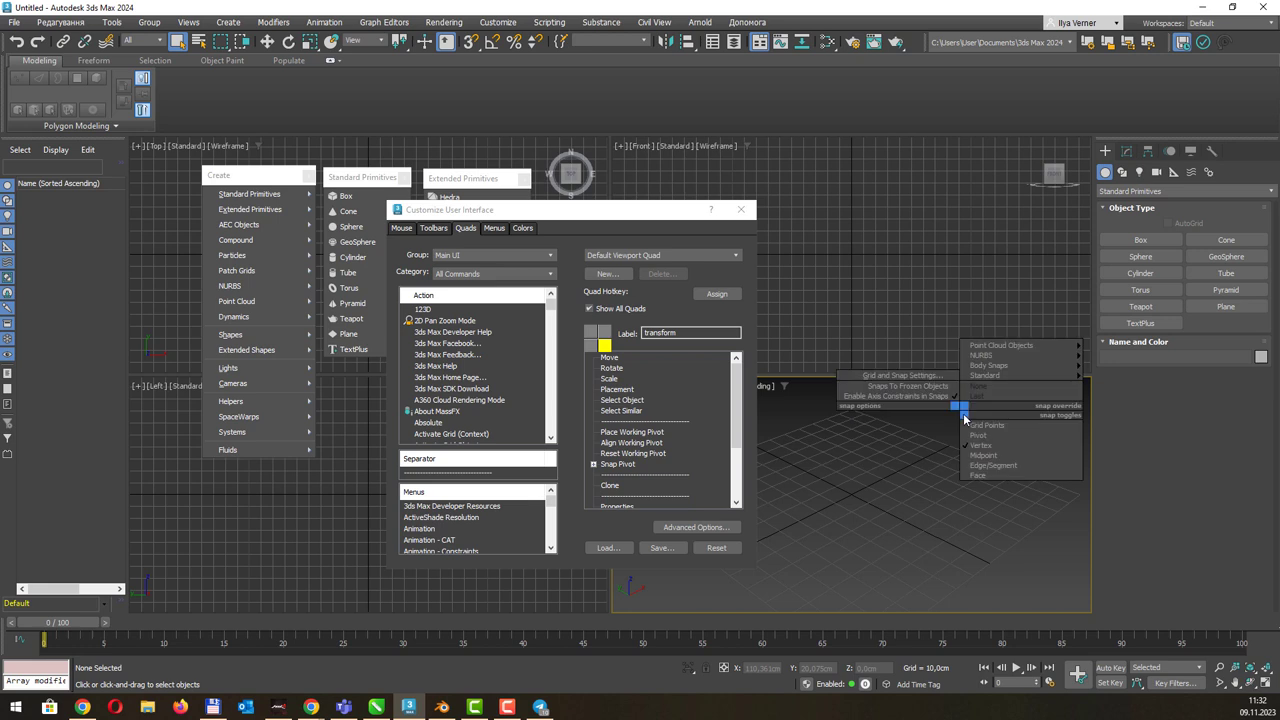
{"action": "left_click", "coordinate": [904, 439]}
{"action": "right_click", "coordinate": [903, 439], "text": "alt"}
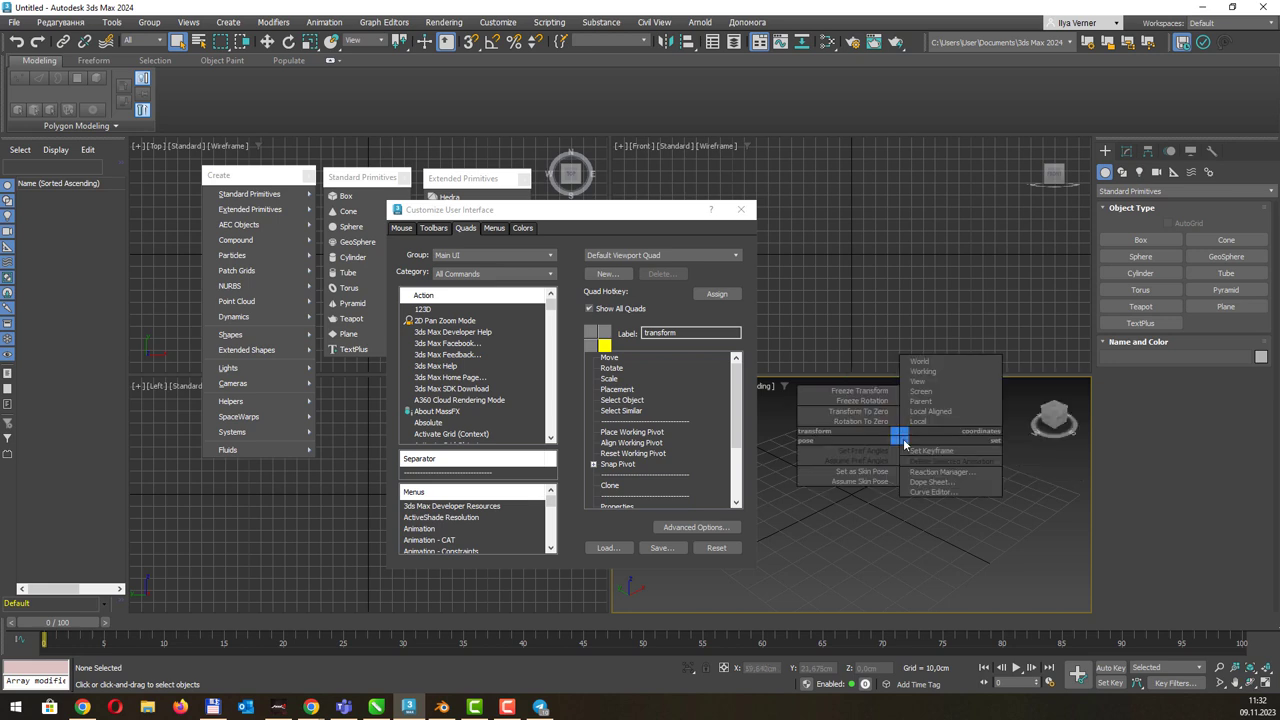
{"action": "left_click", "coordinate": [1039, 494]}
{"action": "right_click", "coordinate": [1037, 487]}
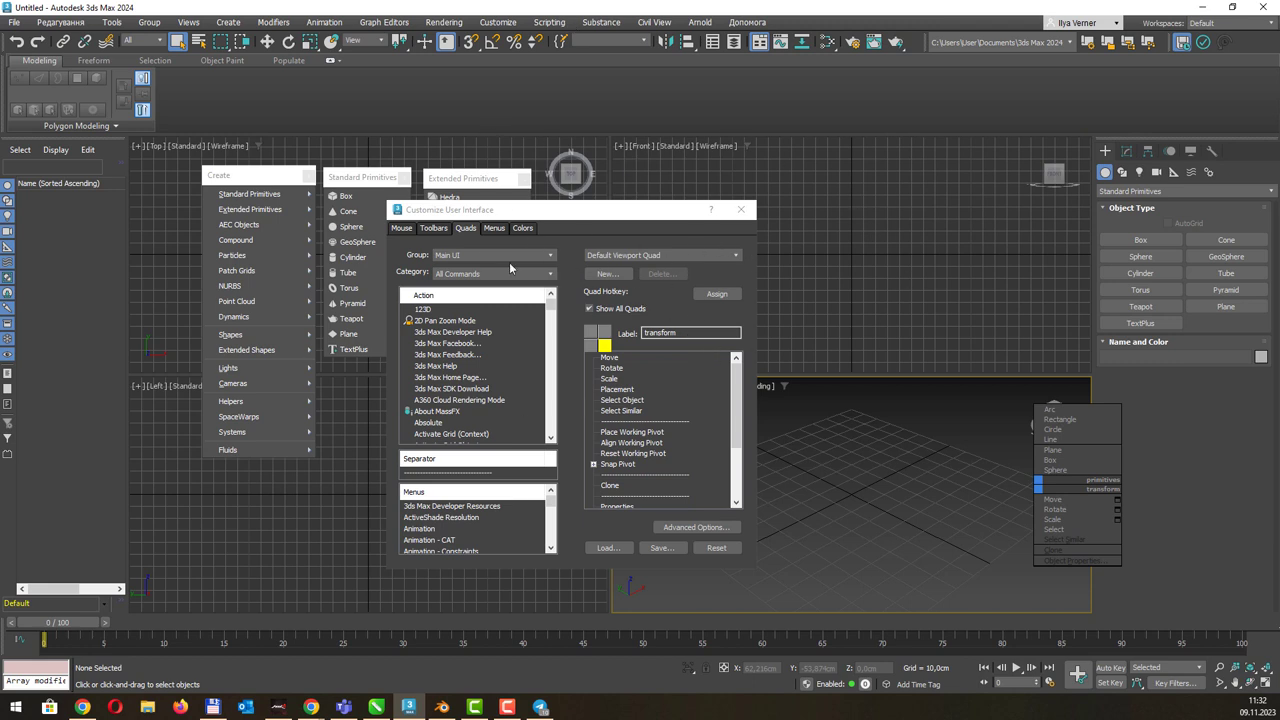
Rename the main menu bar's Group menu to 'Група' with a custom name.
{"action": "left_click", "coordinate": [496, 228]}
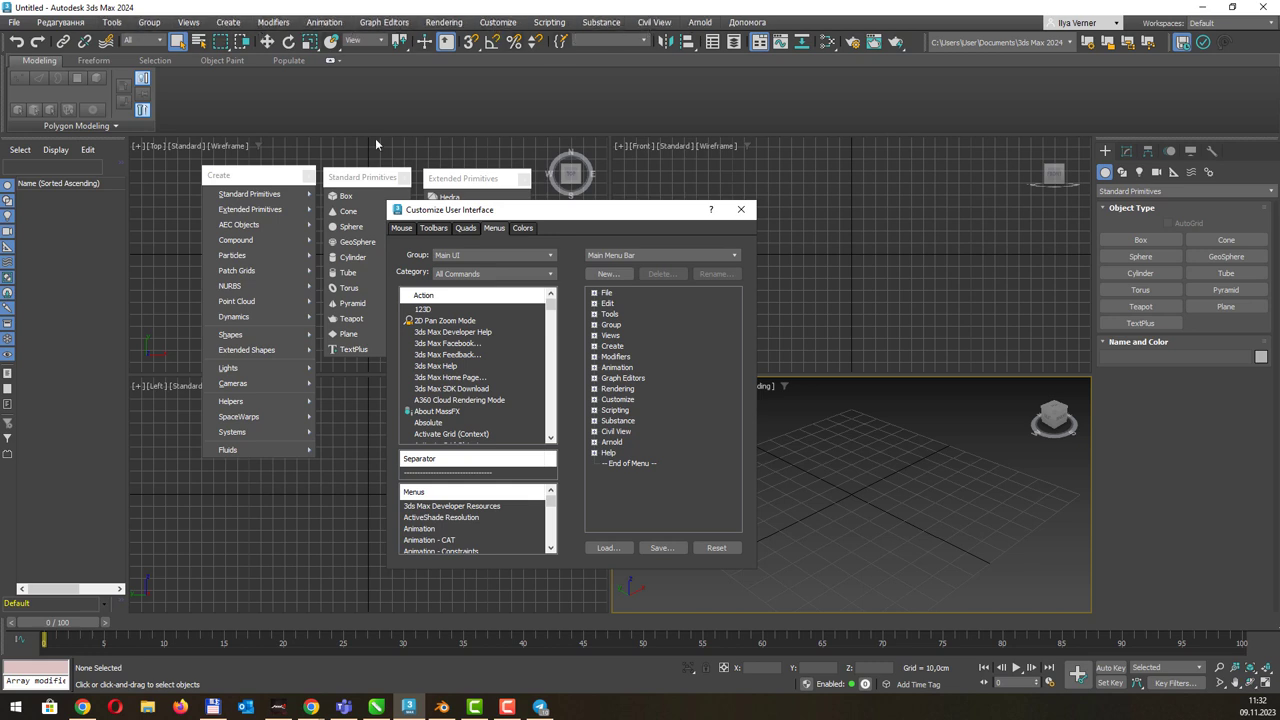
{"action": "left_click", "coordinate": [614, 325]}
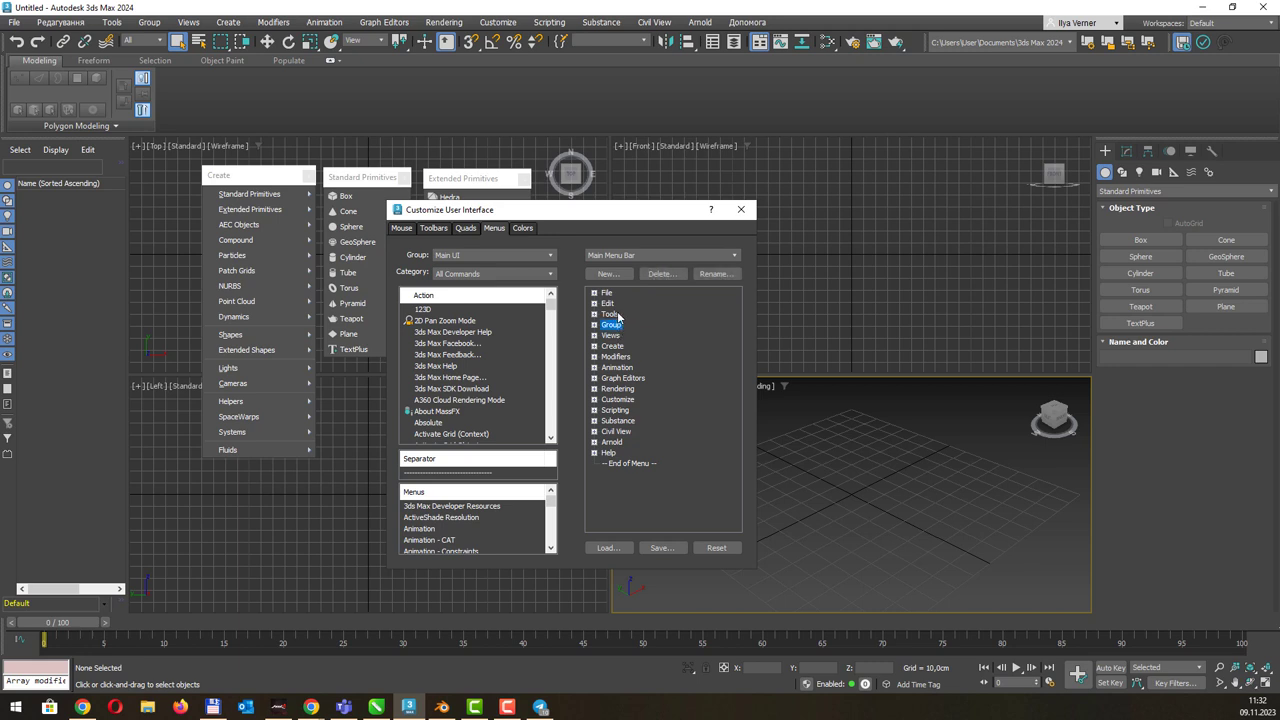
{"action": "left_click", "coordinate": [722, 273]}
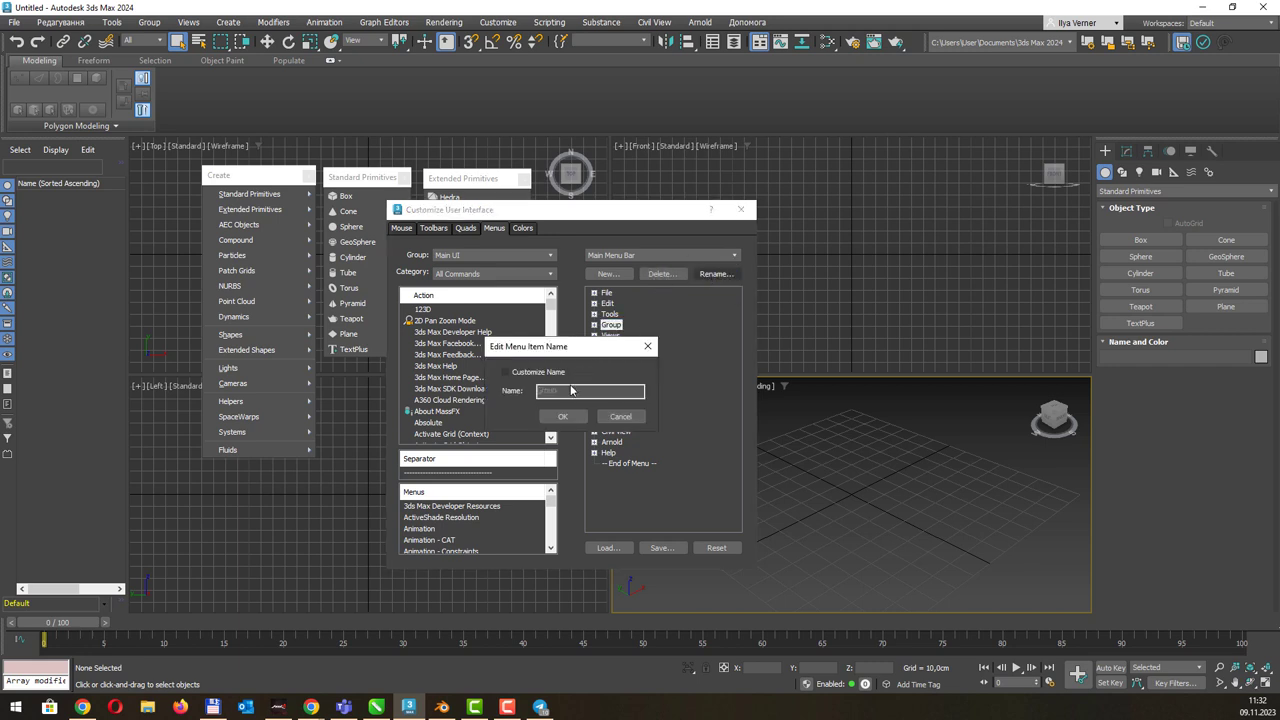
{"action": "left_click", "coordinate": [538, 372]}
{"action": "double_click", "coordinate": [546, 390]}
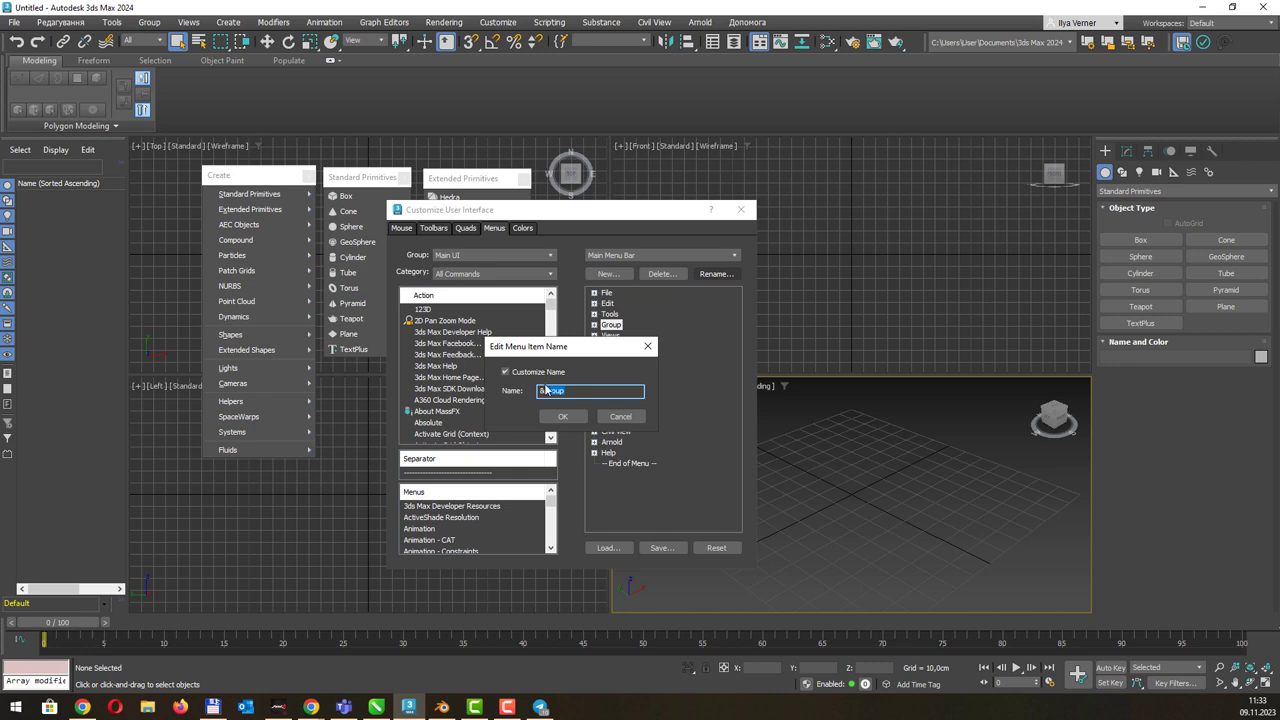
{"action": "type", "text": "&Група"}
{"action": "left_click", "coordinate": [563, 416]}
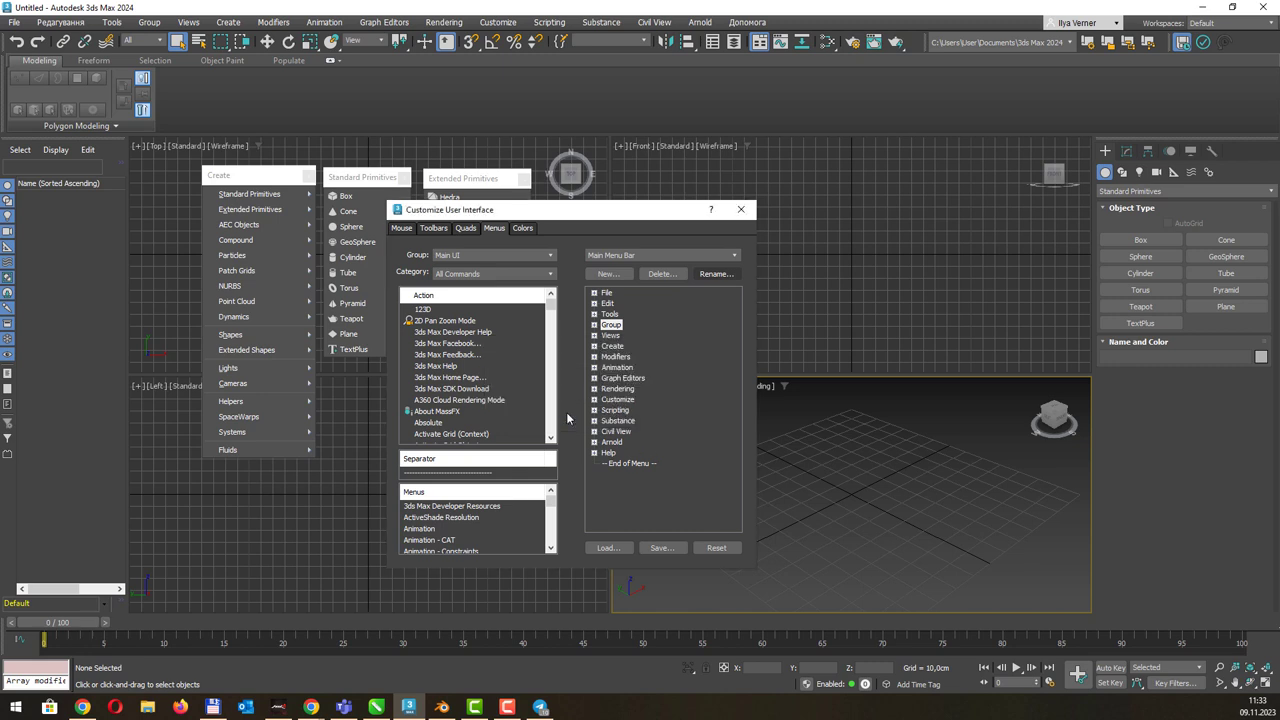
{"action": "left_click", "coordinate": [157, 24]}
{"action": "left_click", "coordinate": [157, 24]}
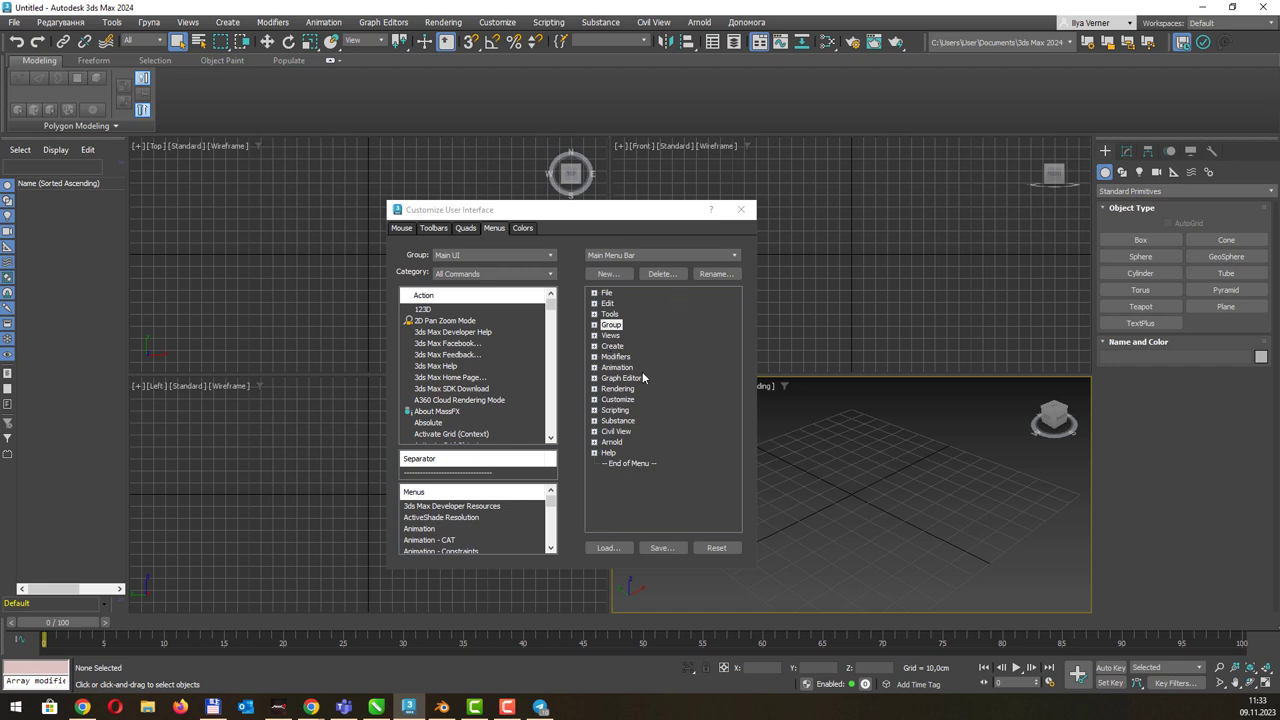
Look through the interface Colors settings, then close Customize User Interface.
{"action": "left_click", "coordinate": [524, 229]}
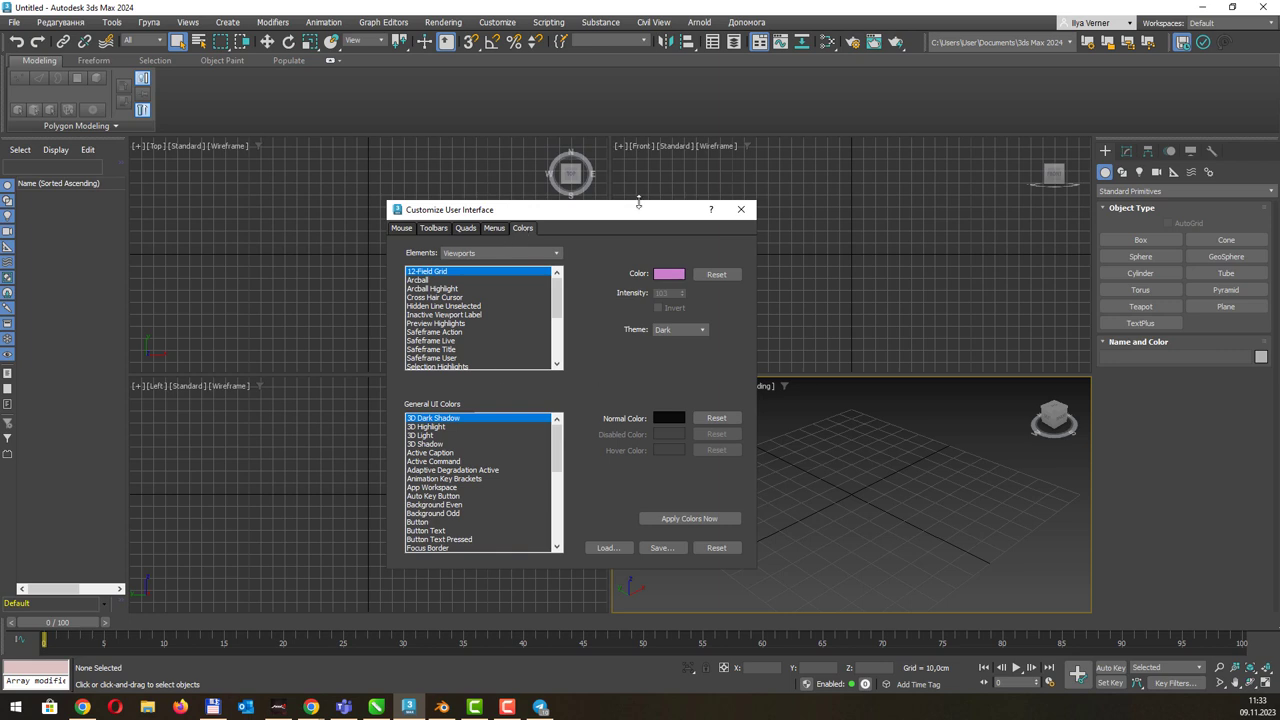
{"action": "left_click", "coordinate": [497, 288]}
{"action": "left_click", "coordinate": [482, 332]}
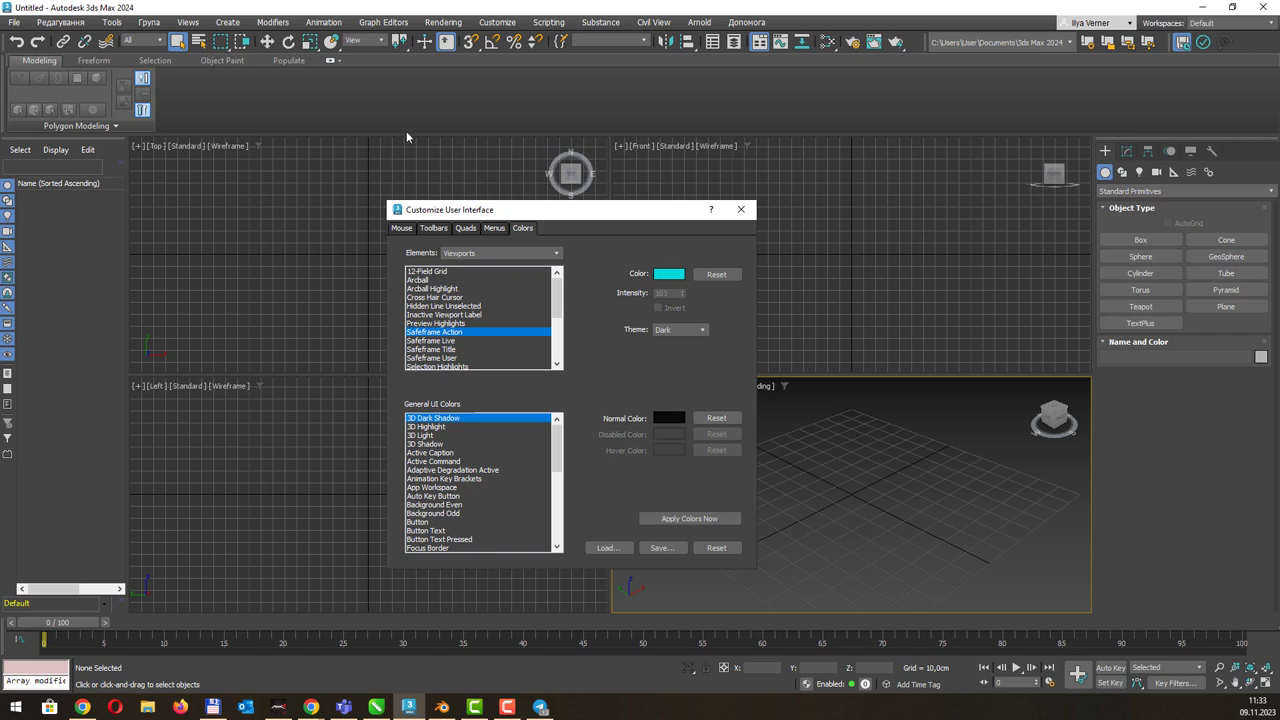
{"action": "left_click", "coordinate": [745, 212]}
{"action": "left_click", "coordinate": [497, 22]}
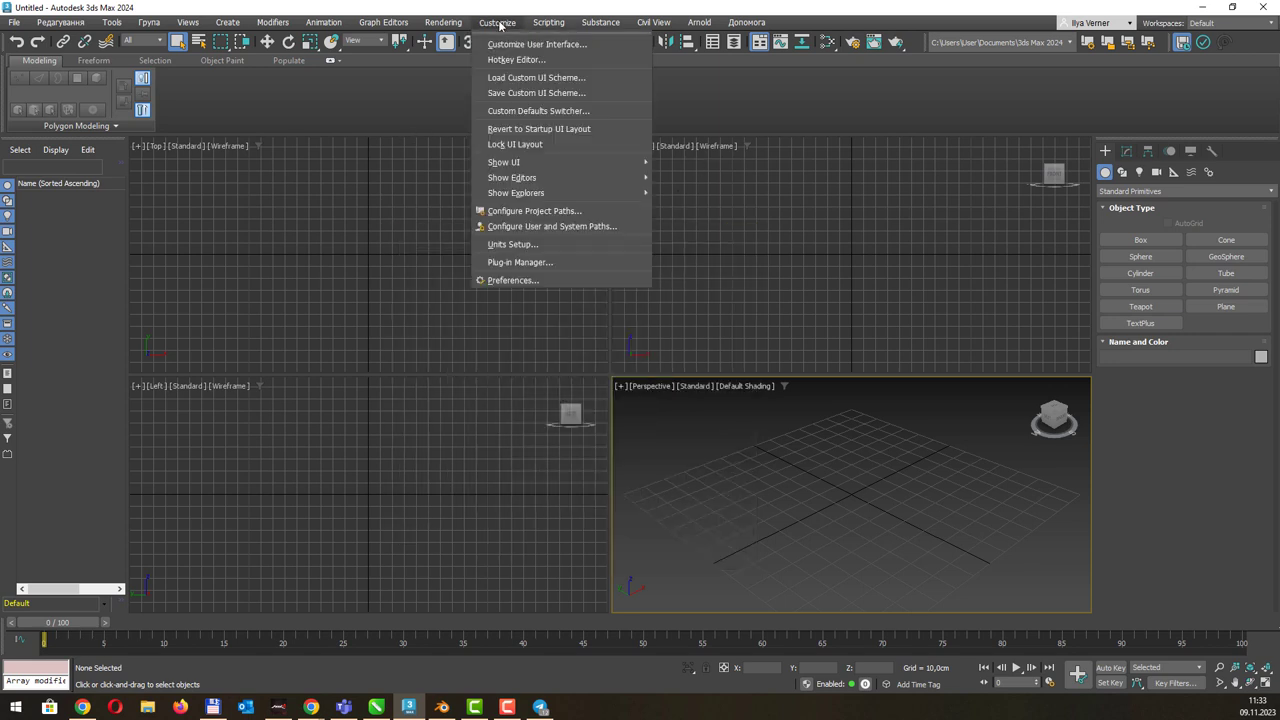
{"action": "left_click", "coordinate": [516, 60]}
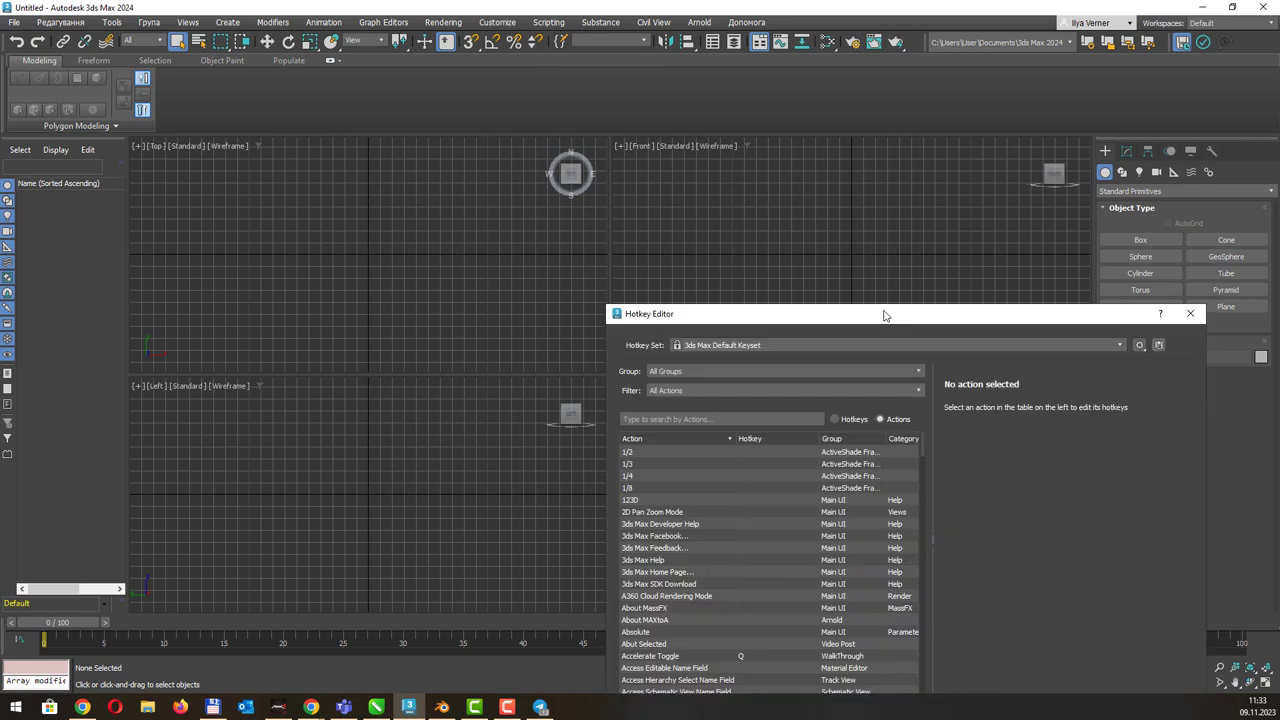
{"action": "left_click_drag", "start_coordinate": [886, 314], "coordinate": [681, 116]}
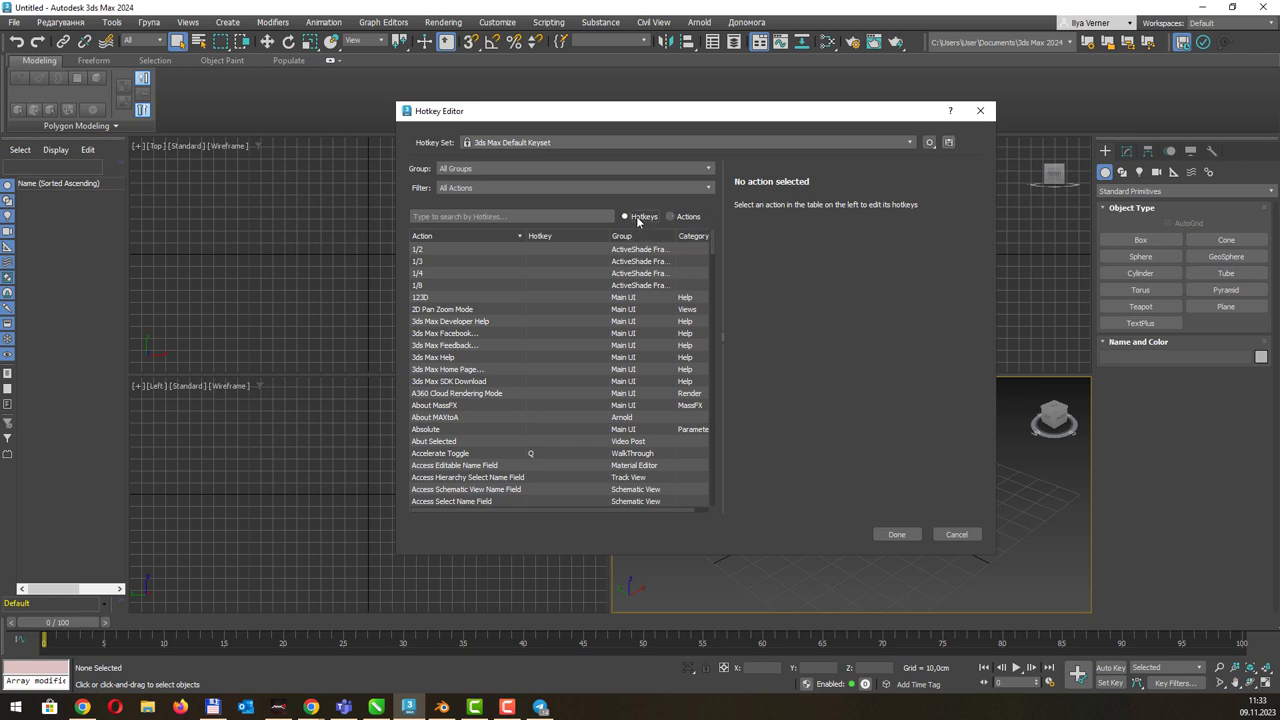
{"action": "left_click", "coordinate": [636, 216]}
{"action": "left_click", "coordinate": [466, 215]}
{"action": "key", "text": "ctrl+c"}
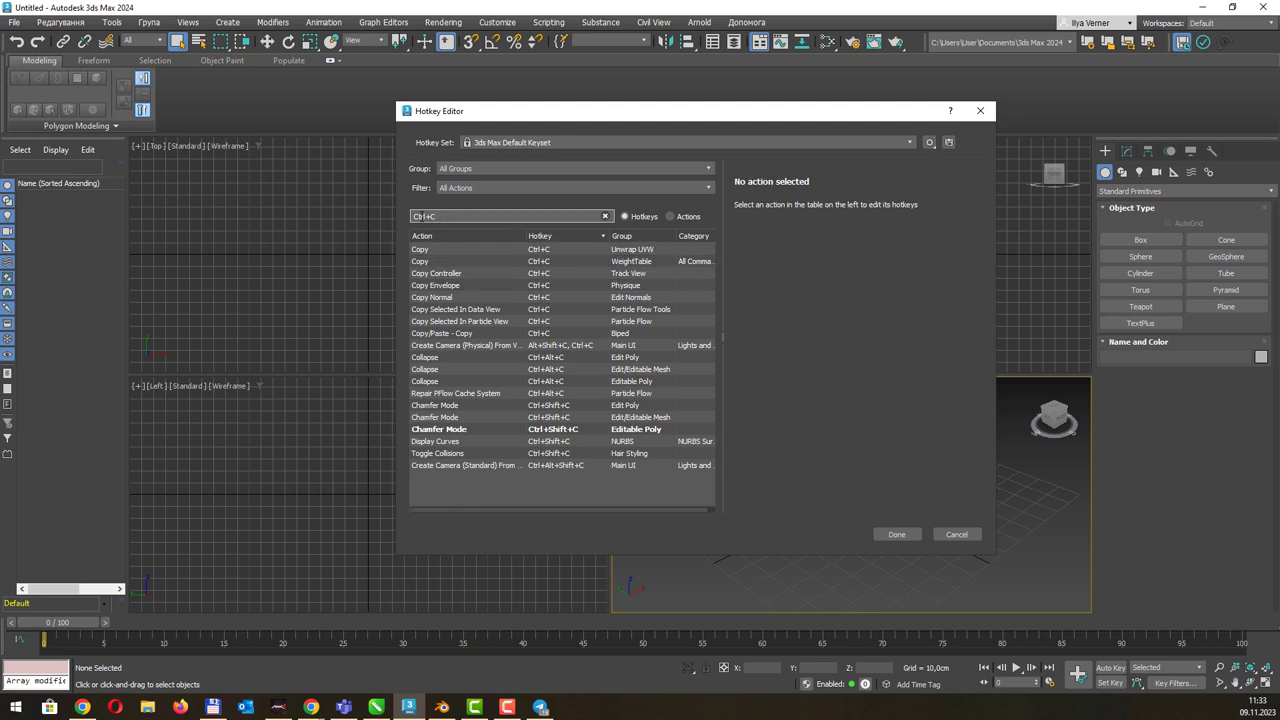
{"action": "type", "text": "Ctrl+V"}
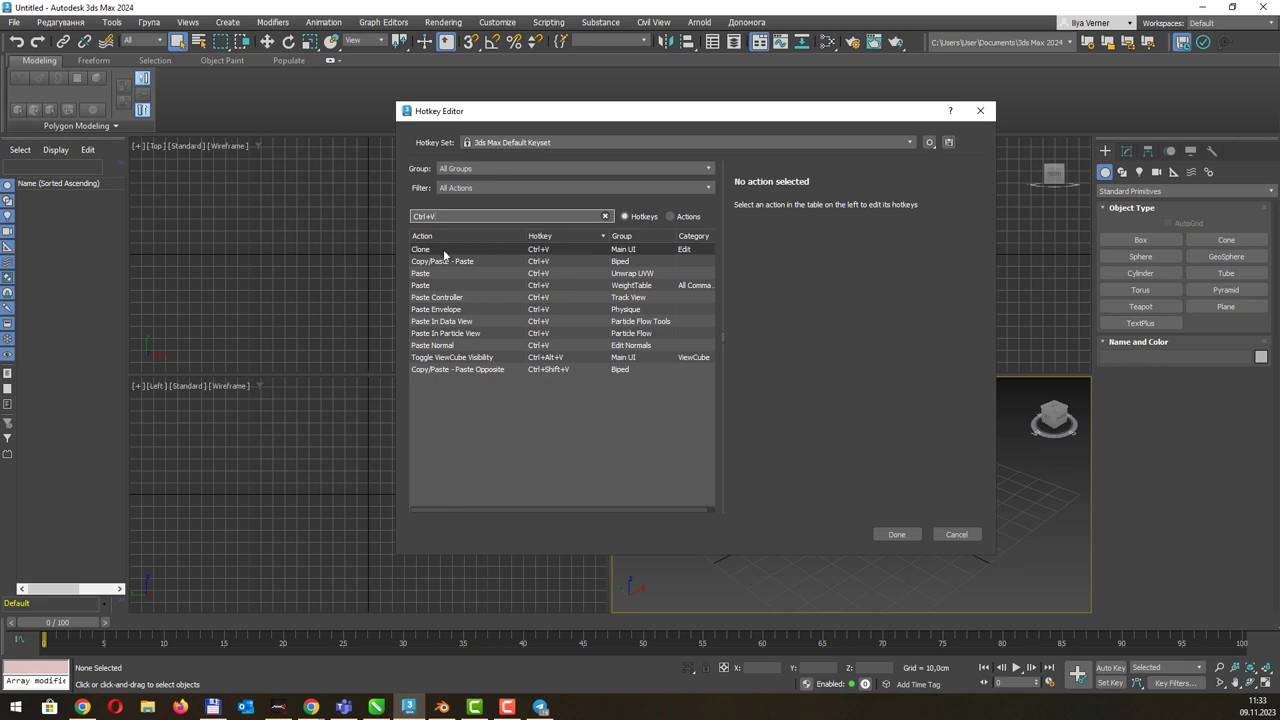
{"action": "type", "text": "Ctrl+"}
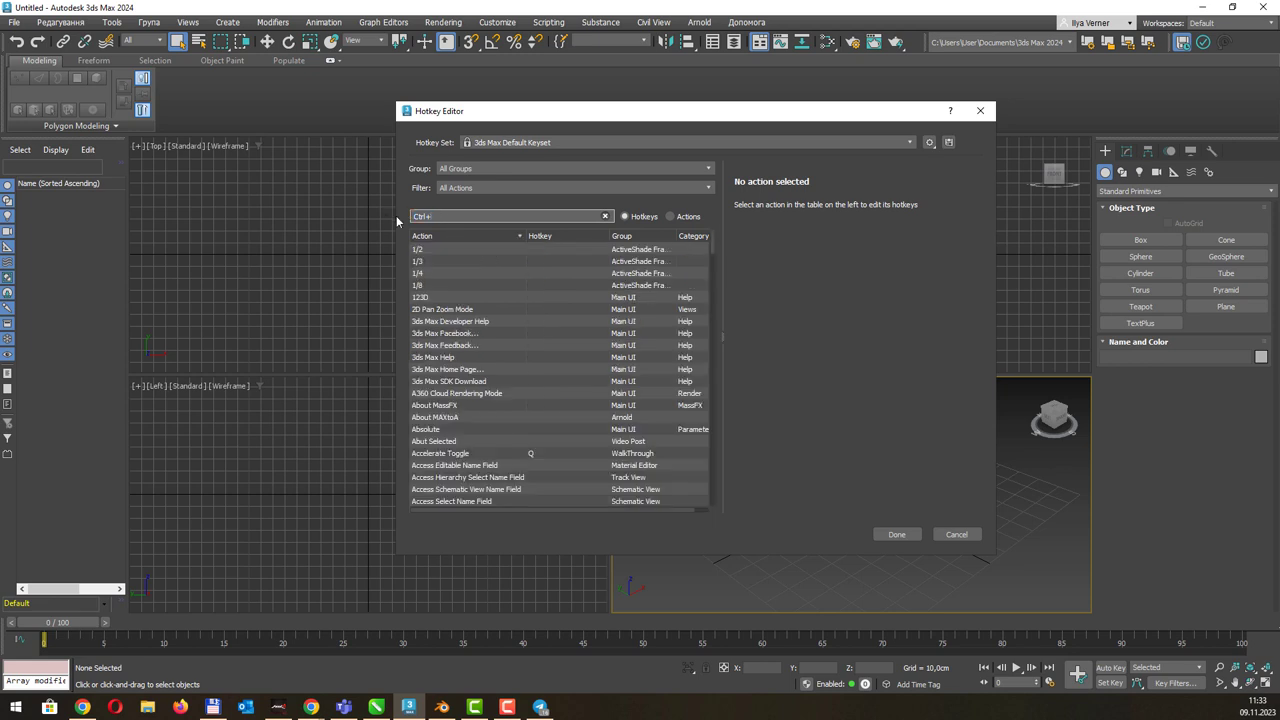
{"action": "type", "text": "C"}
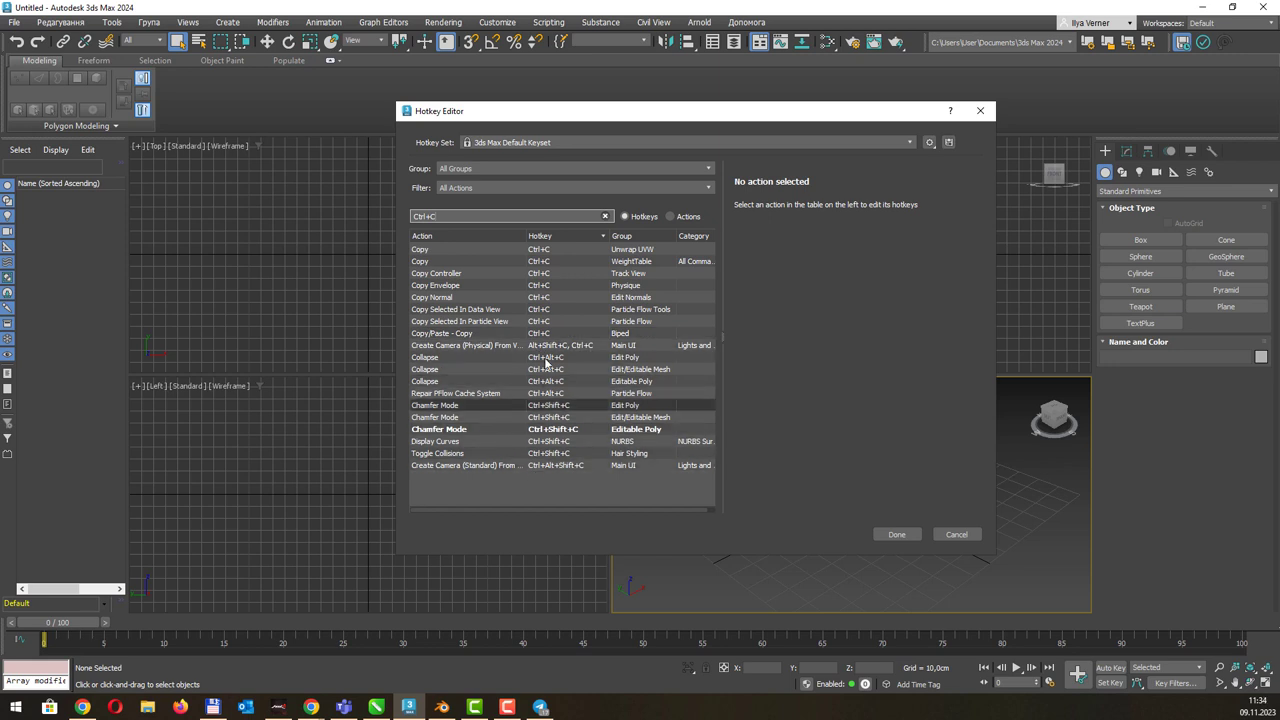
{"action": "left_click", "coordinate": [604, 217]}
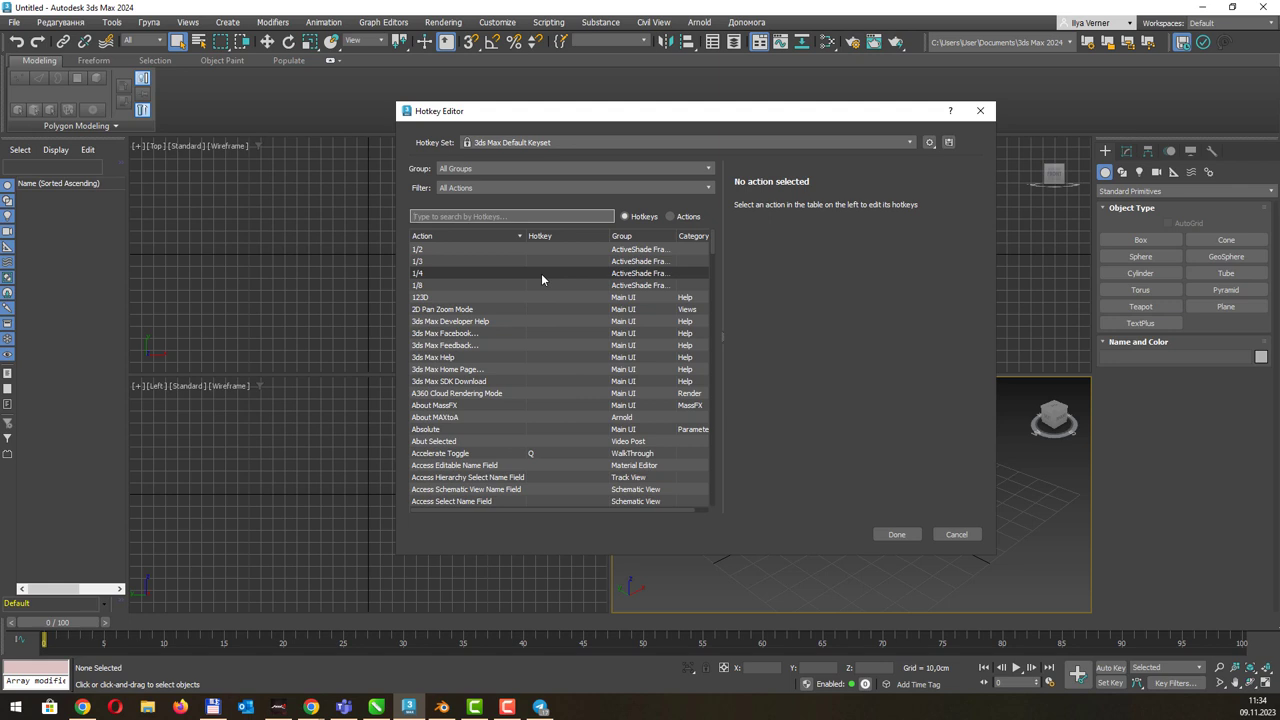
{"action": "left_click", "coordinate": [980, 110]}
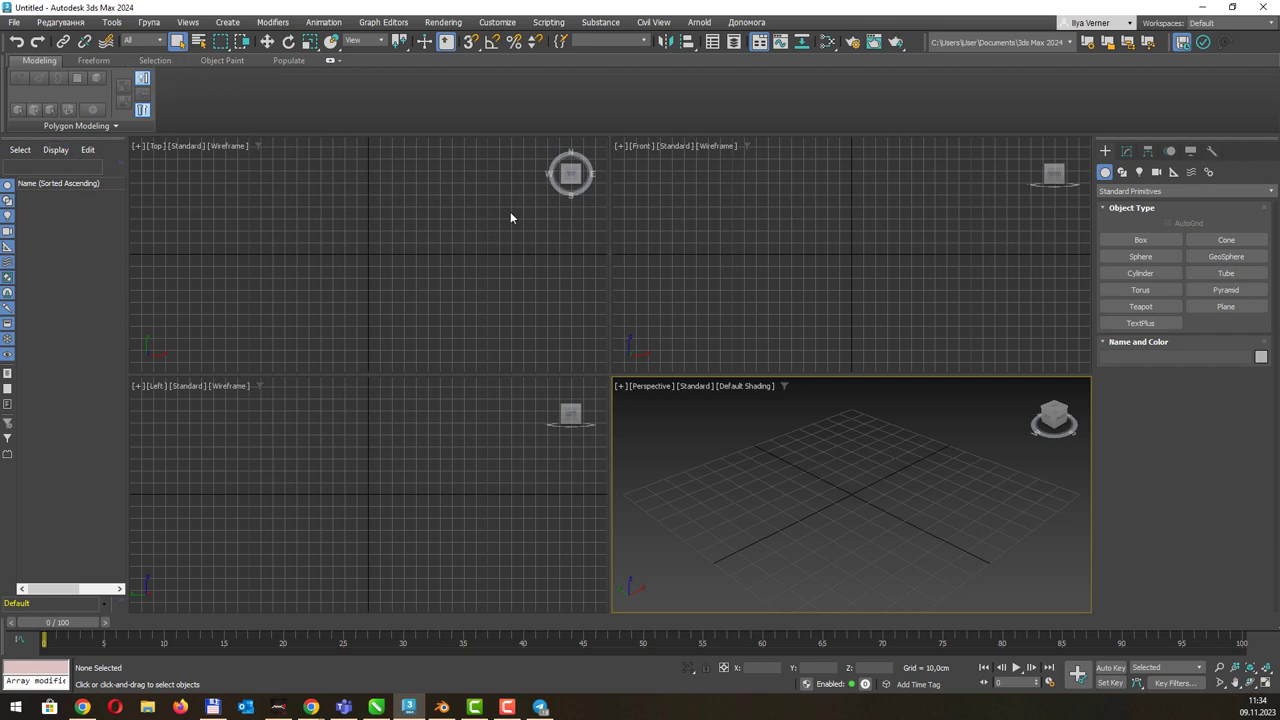
Activate the Front, Top, Left and Perspective viewports in turn, ending on Perspective.
{"action": "left_click", "coordinate": [644, 298]}
{"action": "left_click", "coordinate": [454, 306]}
{"action": "left_click", "coordinate": [400, 480]}
{"action": "left_click", "coordinate": [726, 470]}
{"action": "left_click", "coordinate": [700, 300]}
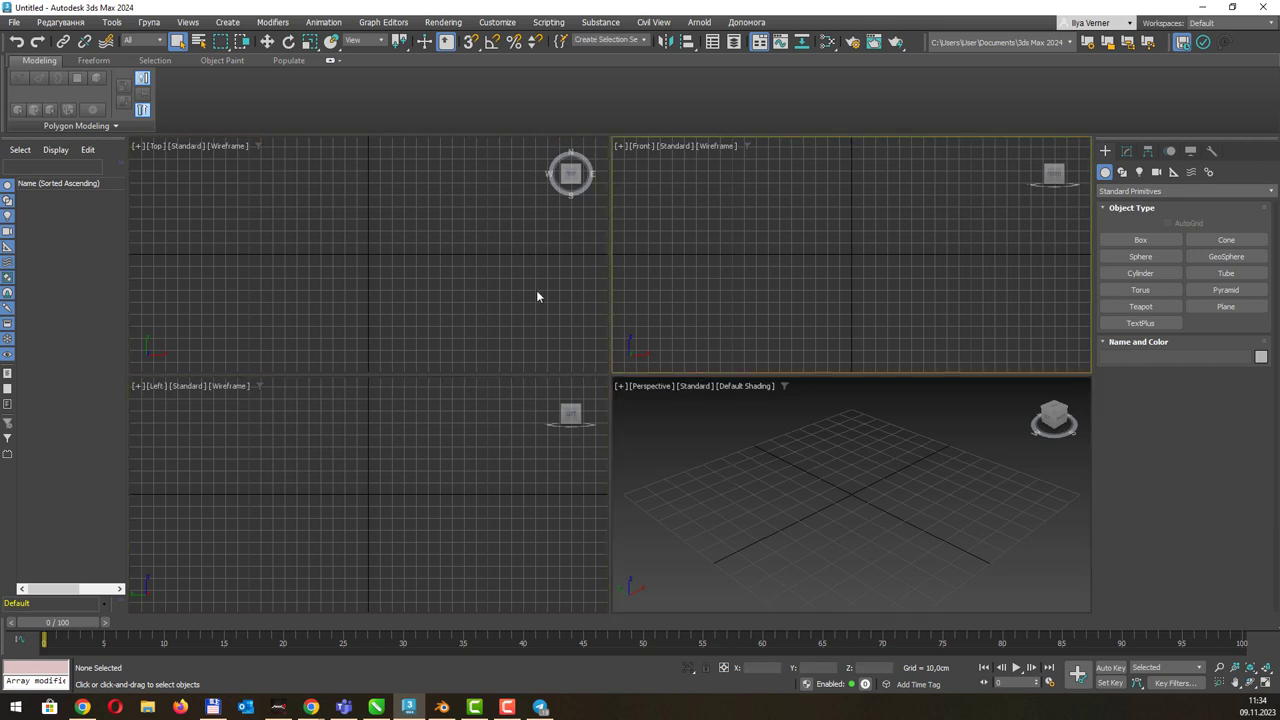
{"action": "left_click", "coordinate": [536, 296]}
{"action": "left_click", "coordinate": [598, 392]}
{"action": "left_click", "coordinate": [746, 456]}
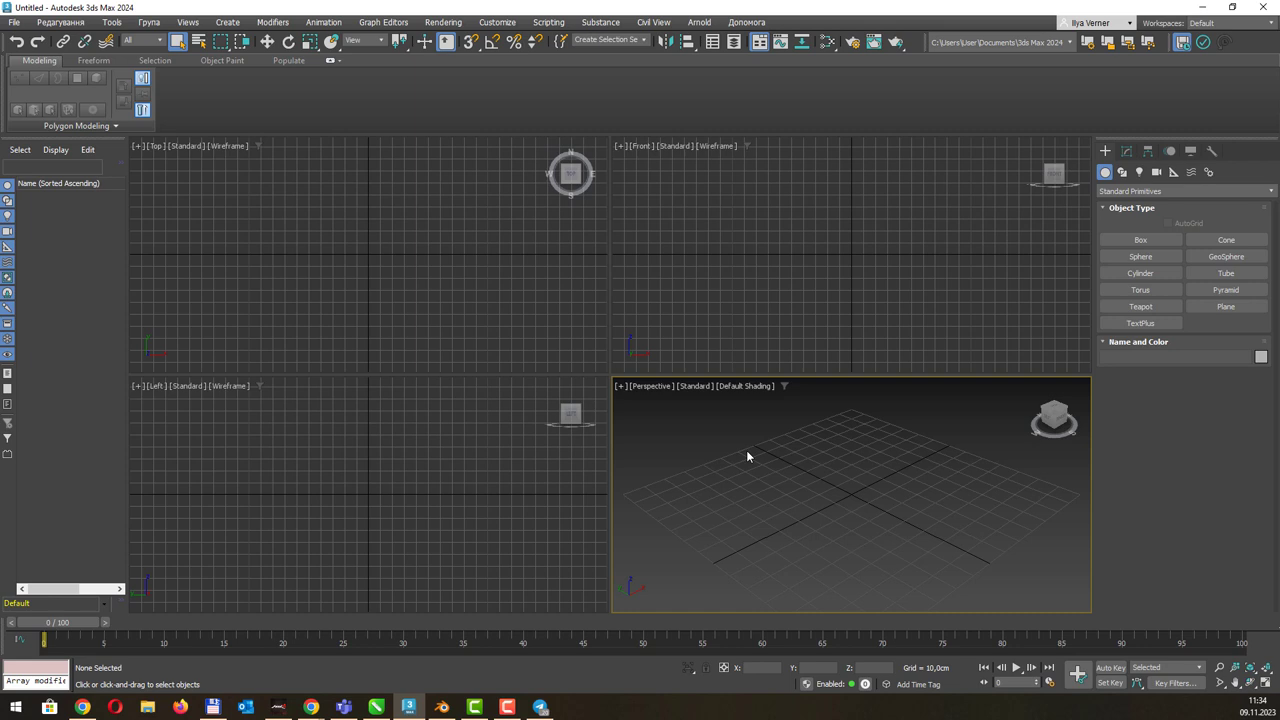
Maximize the Perspective view and draw a large plane across the grid.
{"action": "left_click", "coordinate": [1266, 683]}
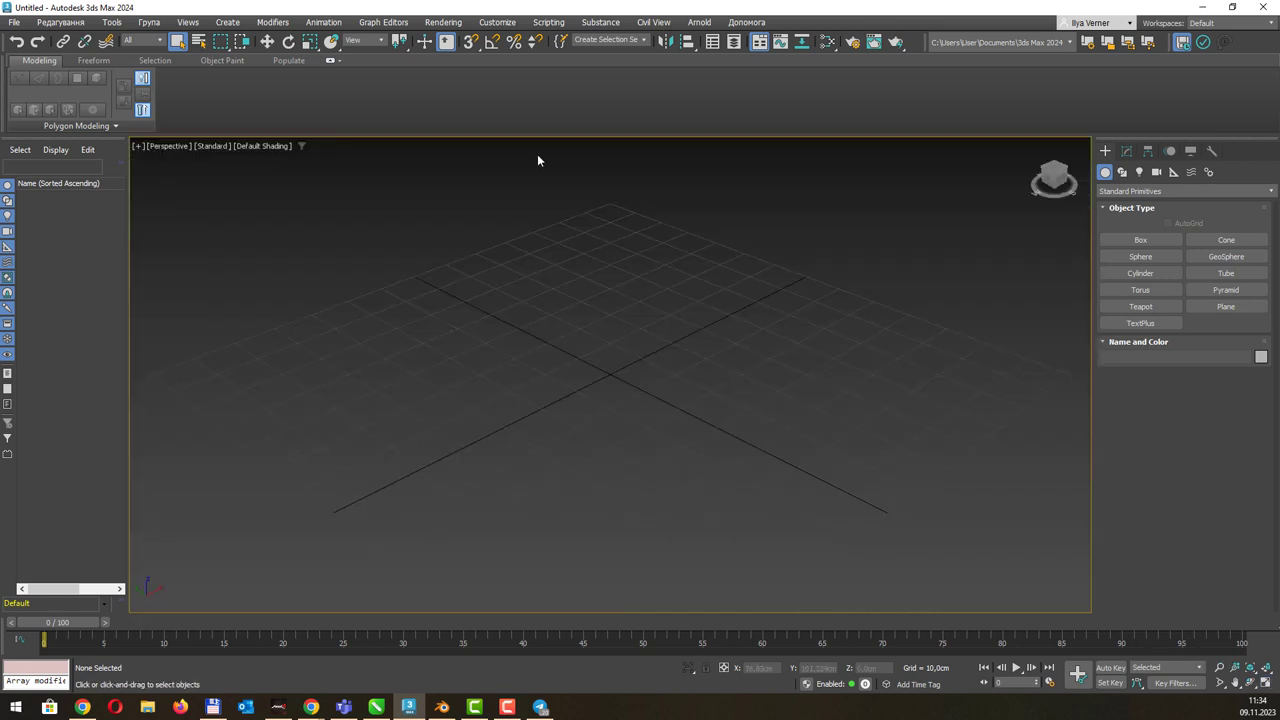
{"action": "left_click", "coordinate": [1226, 306]}
{"action": "left_click_drag", "start_coordinate": [726, 241], "coordinate": [952, 410]}
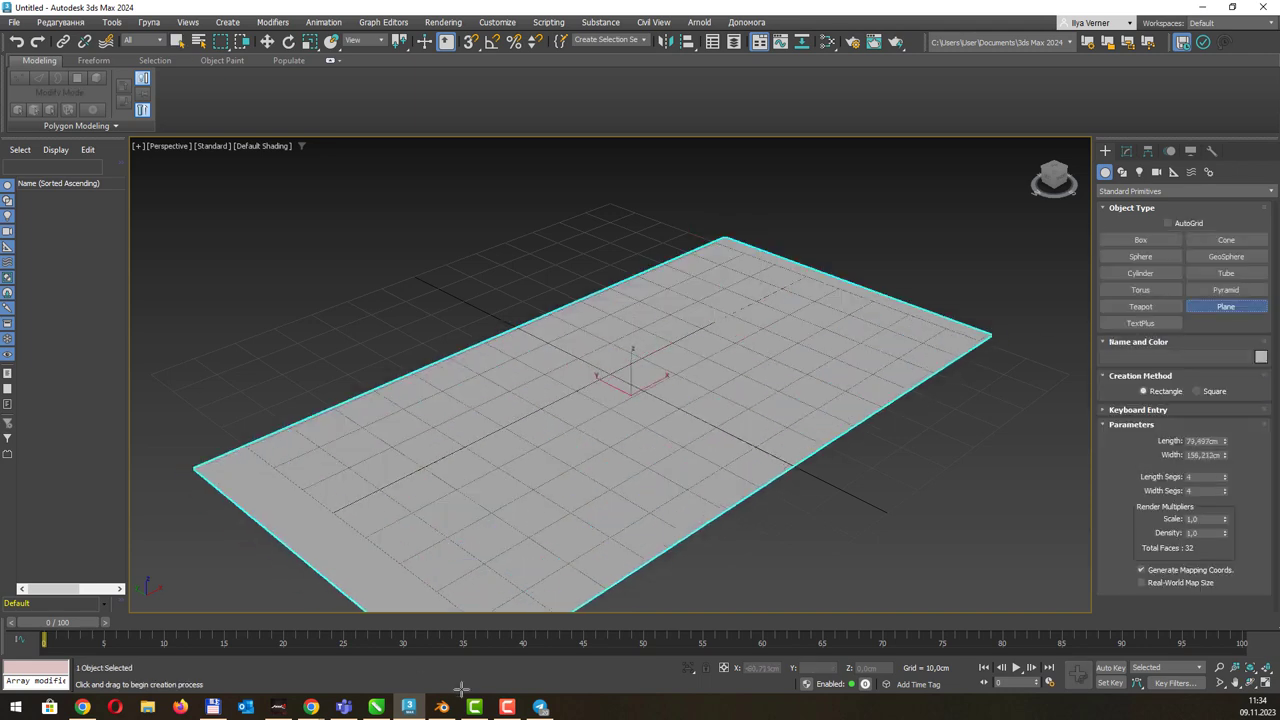
Build two boxes on the plane and turn on edged-faces display with F4.
{"action": "left_click", "coordinate": [1140, 240]}
{"action": "left_click_drag", "start_coordinate": [562, 338], "coordinate": [566, 393]}
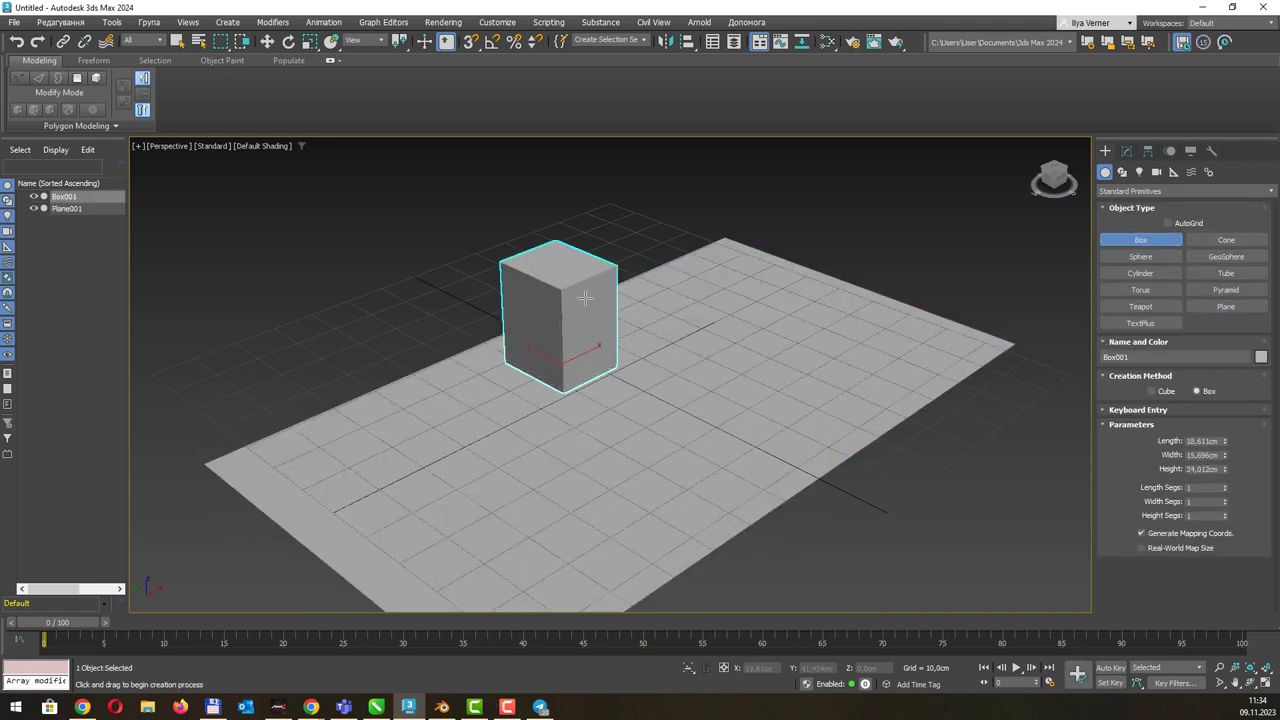
{"action": "left_click", "coordinate": [585, 299]}
{"action": "left_click_drag", "start_coordinate": [707, 256], "coordinate": [716, 322]}
{"action": "left_click", "coordinate": [700, 232]}
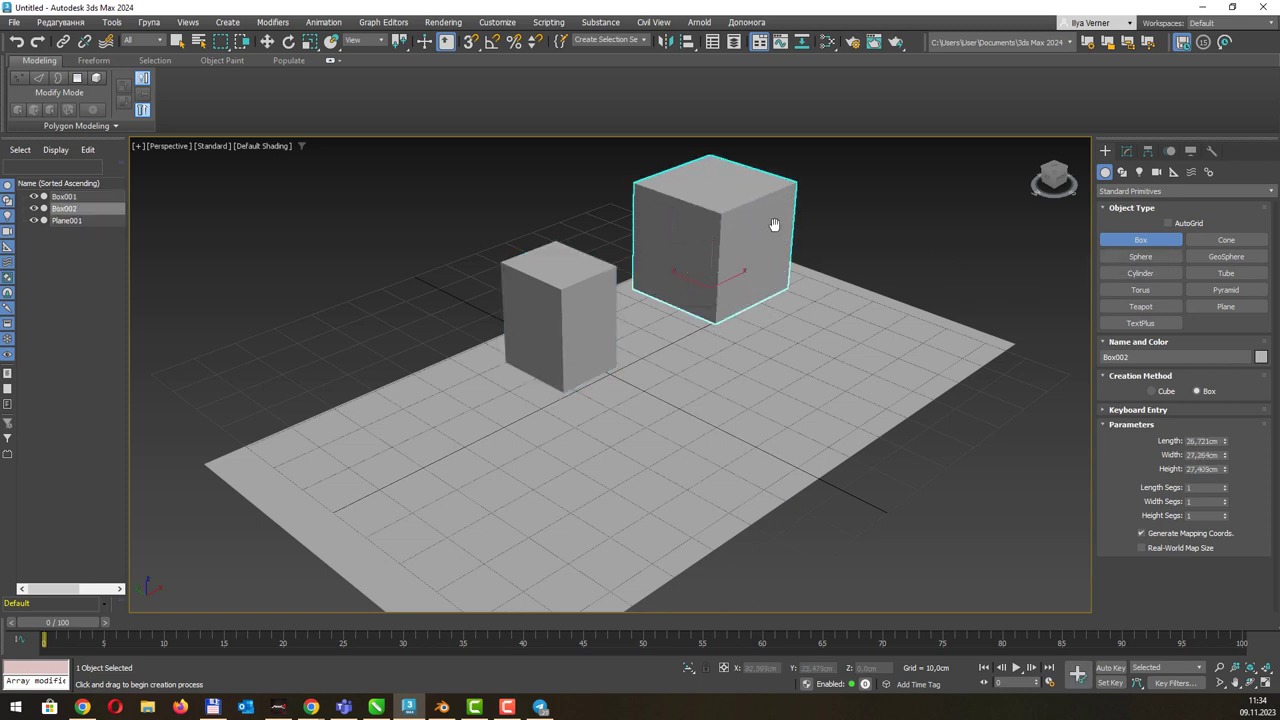
{"action": "middle_click_drag", "start_coordinate": [771, 223], "coordinate": [734, 233]}
{"action": "key", "text": "F4"}
{"action": "left_click", "coordinate": [772, 385]}
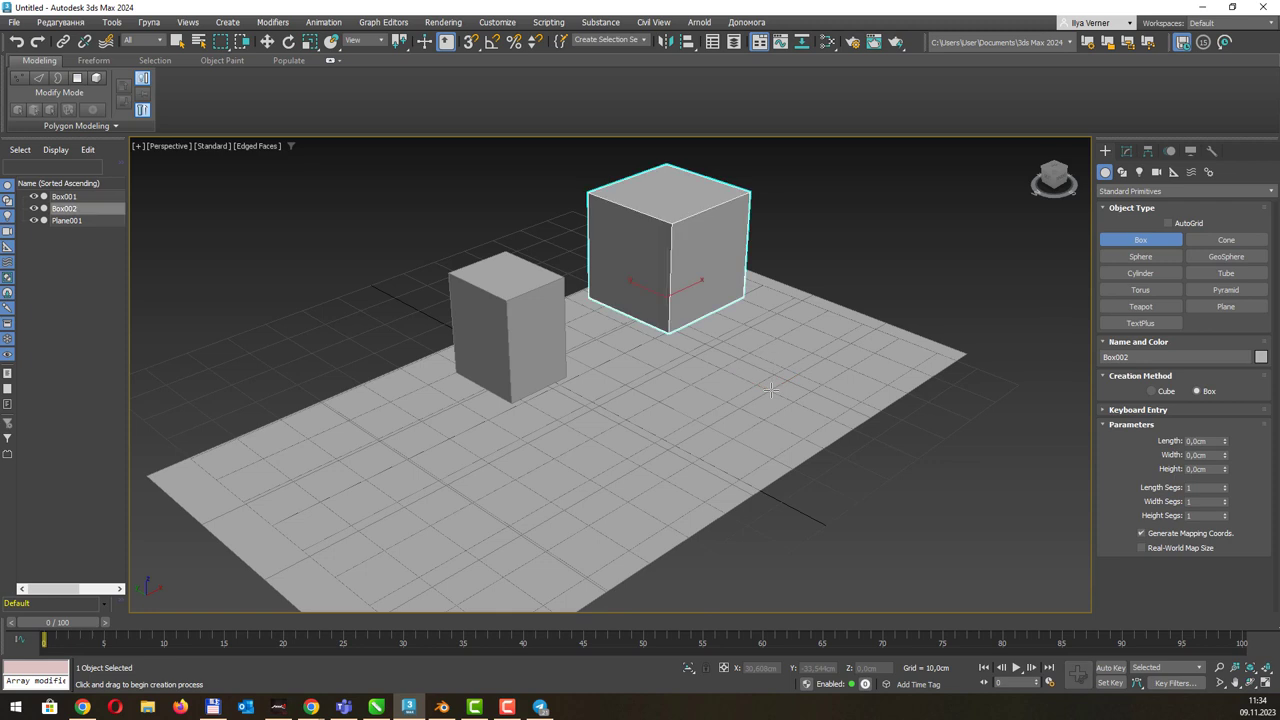
Exit box creation, orbit to a lower angle, and show the Photometric light types.
{"action": "right_click", "coordinate": [860, 232]}
{"action": "middle_click_drag", "start_coordinate": [860, 232], "coordinate": [1093, 222], "text": "alt"}
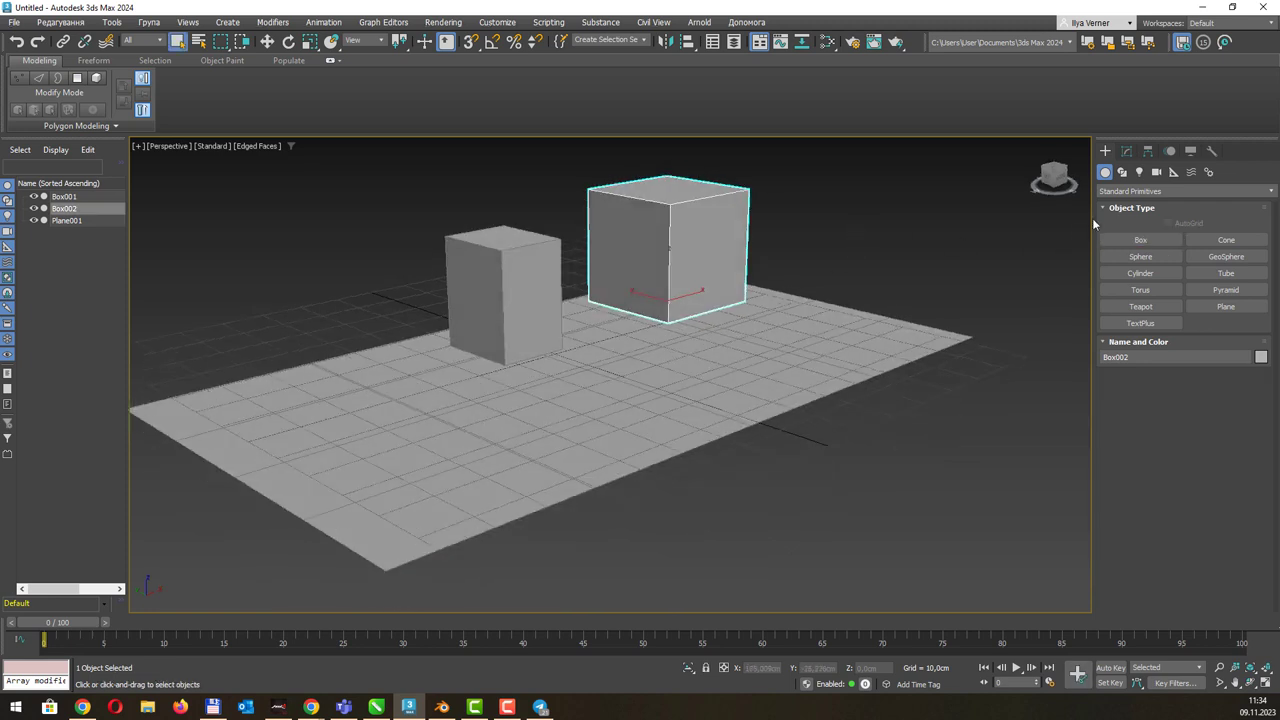
{"action": "left_click", "coordinate": [1139, 172]}
{"action": "scroll", "coordinate": [958, 247], "scroll_direction": "down", "scroll_amount": 2}
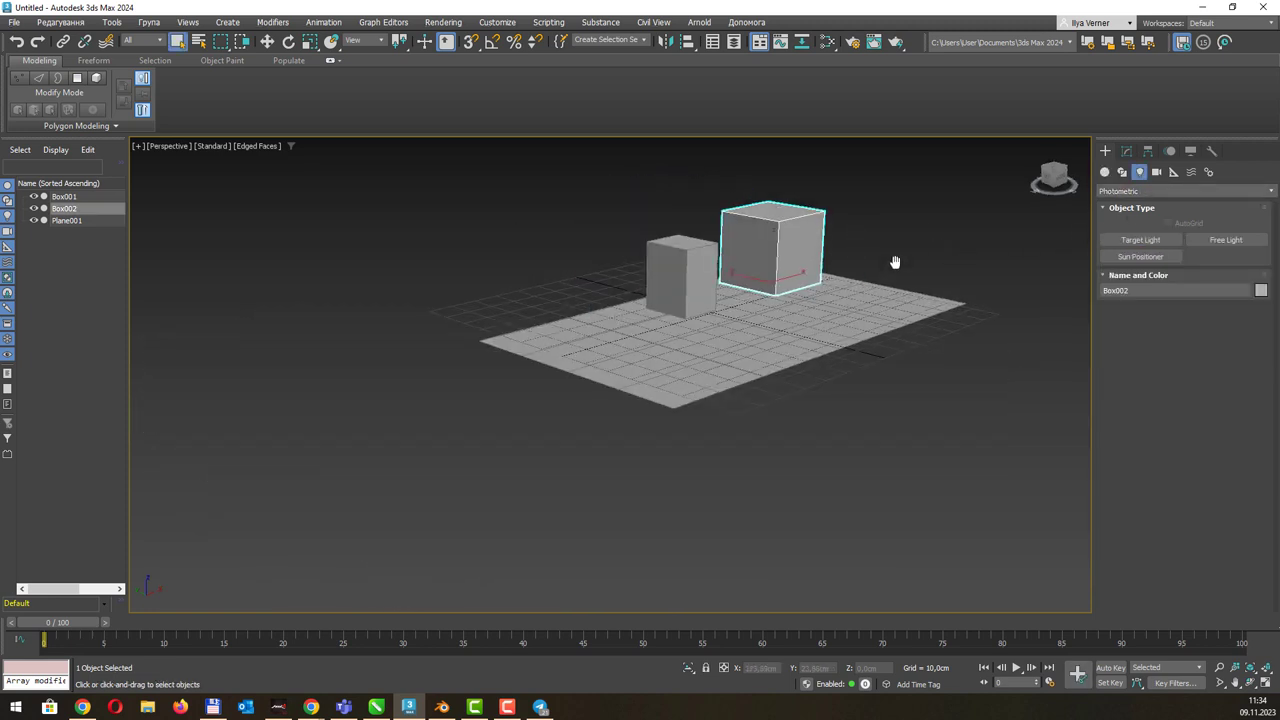
{"action": "scroll", "coordinate": [894, 262], "scroll_direction": "down", "scroll_amount": 1}
In Front view, place a target photometric light high at upper right aimed at the boxes.
{"action": "key", "text": "f"}
{"action": "left_click", "coordinate": [1140, 240]}
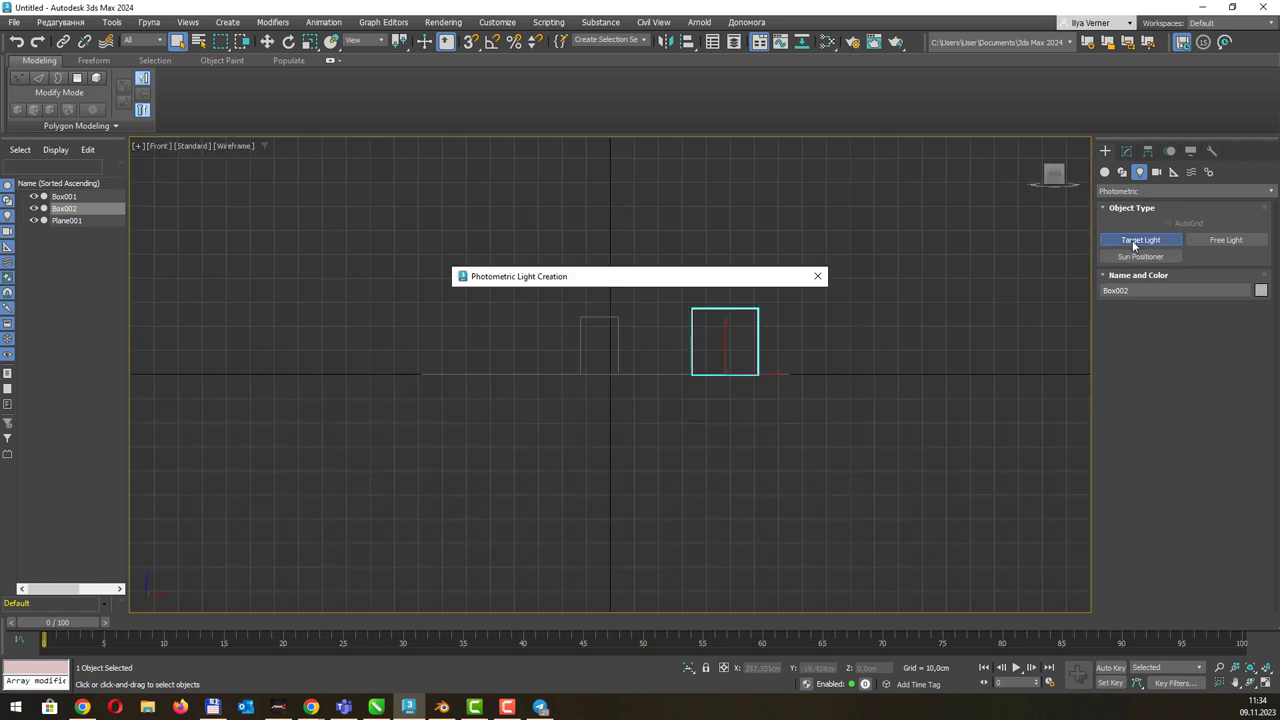
{"action": "left_click", "coordinate": [607, 394]}
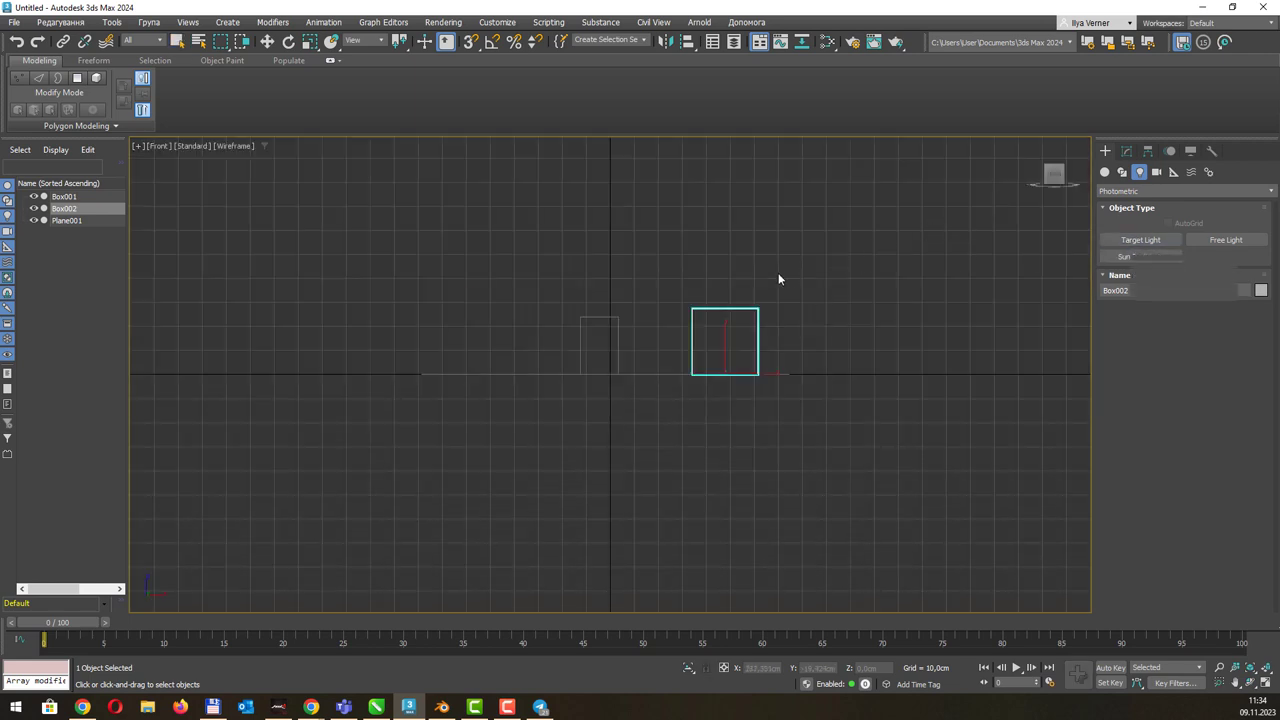
{"action": "left_click_drag", "start_coordinate": [994, 196], "coordinate": [651, 337]}
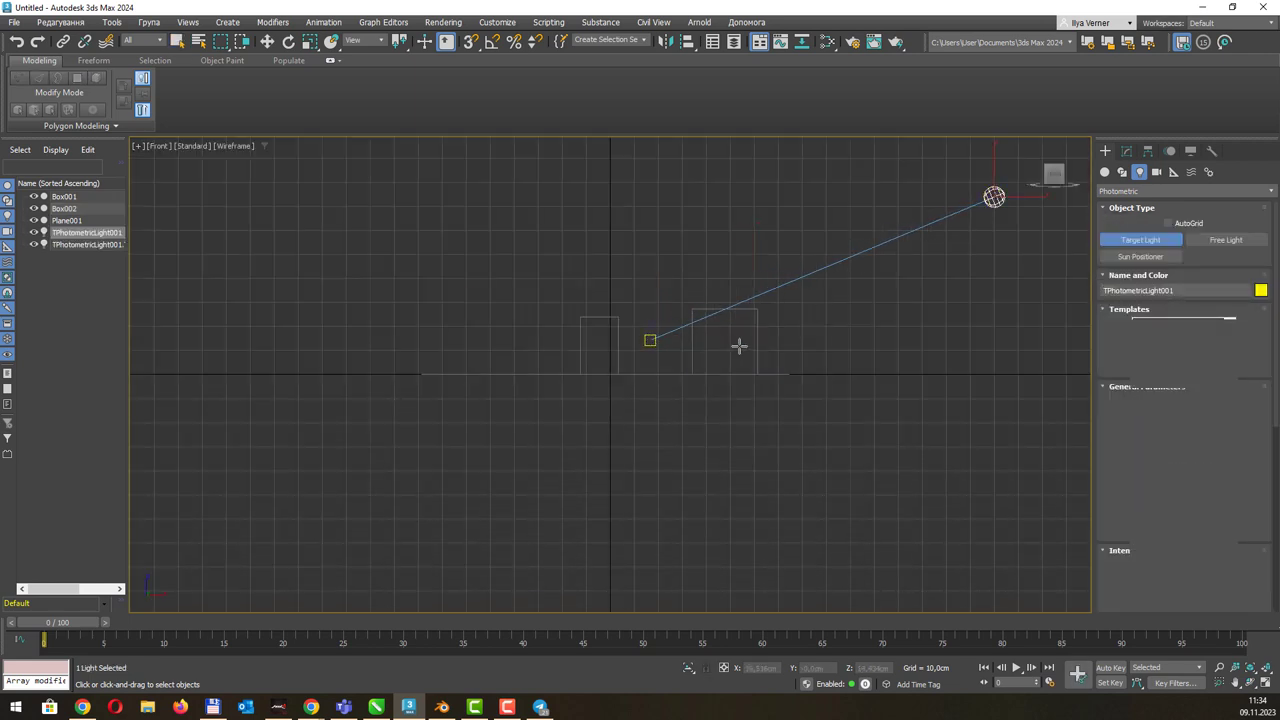
Back in Perspective, stop placing lights and create a physical camera from the view with Ctrl+C.
{"action": "key", "text": "p"}
{"action": "mouse_move", "coordinate": [748, 297]}
{"action": "middle_mouse_down", "text": "alt"}
{"action": "mouse_move", "coordinate": [800, 277]}
{"action": "mouse_move", "coordinate": [774, 300]}
{"action": "mouse_move", "coordinate": [796, 324]}
{"action": "middle_mouse_up", "text": "alt"}
{"action": "scroll", "coordinate": [727, 332], "scroll_direction": "up", "scroll_amount": 2}
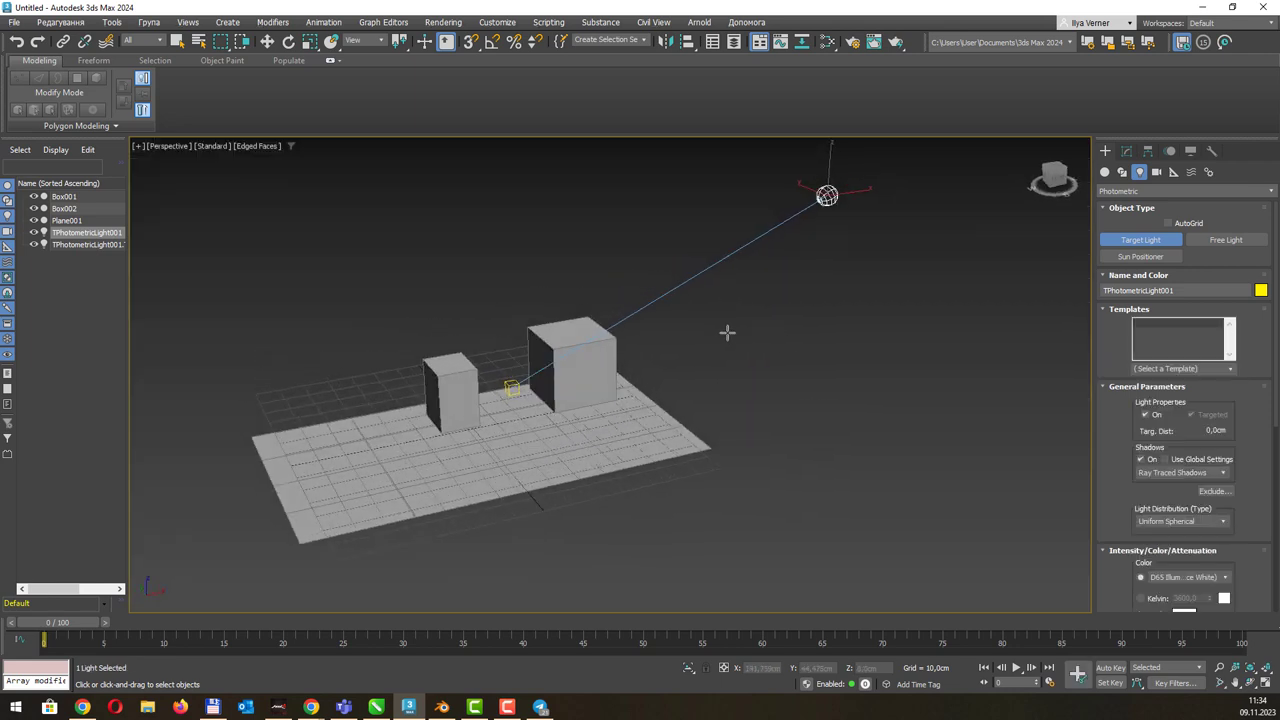
{"action": "right_click", "coordinate": [706, 380]}
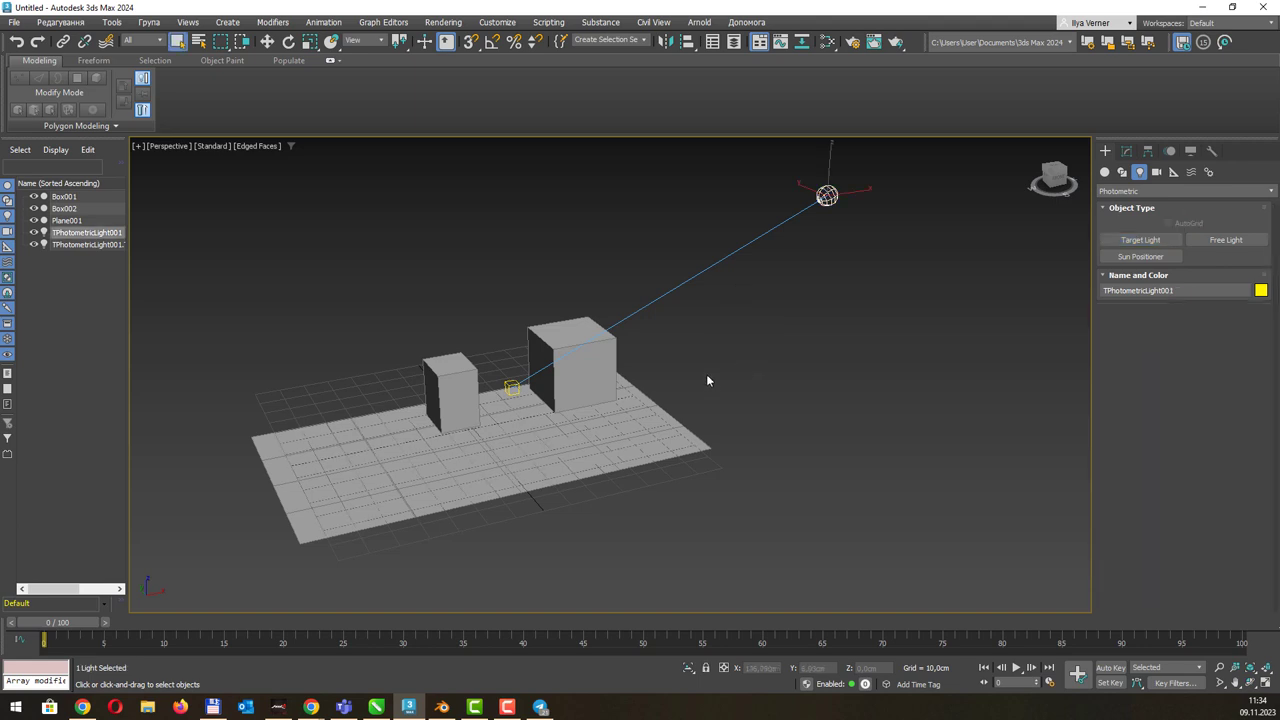
{"action": "key", "text": "ctrl+c"}
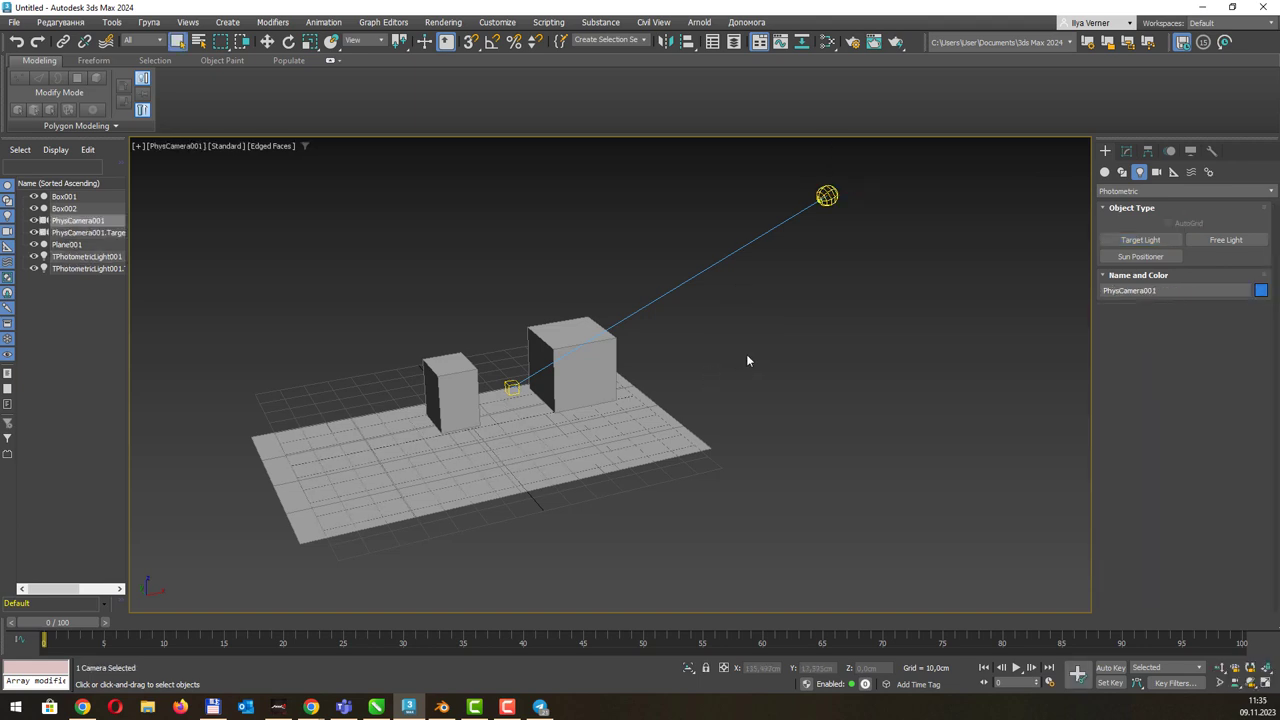
Return to the Perspective view and zoom out to inspect the camera's frustum and the light.
{"action": "key", "text": "p"}
{"action": "scroll", "coordinate": [864, 315], "scroll_direction": "down", "scroll_amount": 3}
{"action": "mouse_move", "coordinate": [864, 315]}
{"action": "middle_mouse_down", "text": "alt"}
{"action": "mouse_move", "coordinate": [724, 297]}
{"action": "mouse_move", "coordinate": [751, 354]}
{"action": "mouse_move", "coordinate": [731, 346]}
{"action": "mouse_move", "coordinate": [704, 367]}
{"action": "mouse_move", "coordinate": [697, 334]}
{"action": "mouse_move", "coordinate": [739, 329]}
{"action": "middle_mouse_up", "text": "alt"}
{"action": "scroll", "coordinate": [806, 301], "scroll_direction": "down", "scroll_amount": 3}
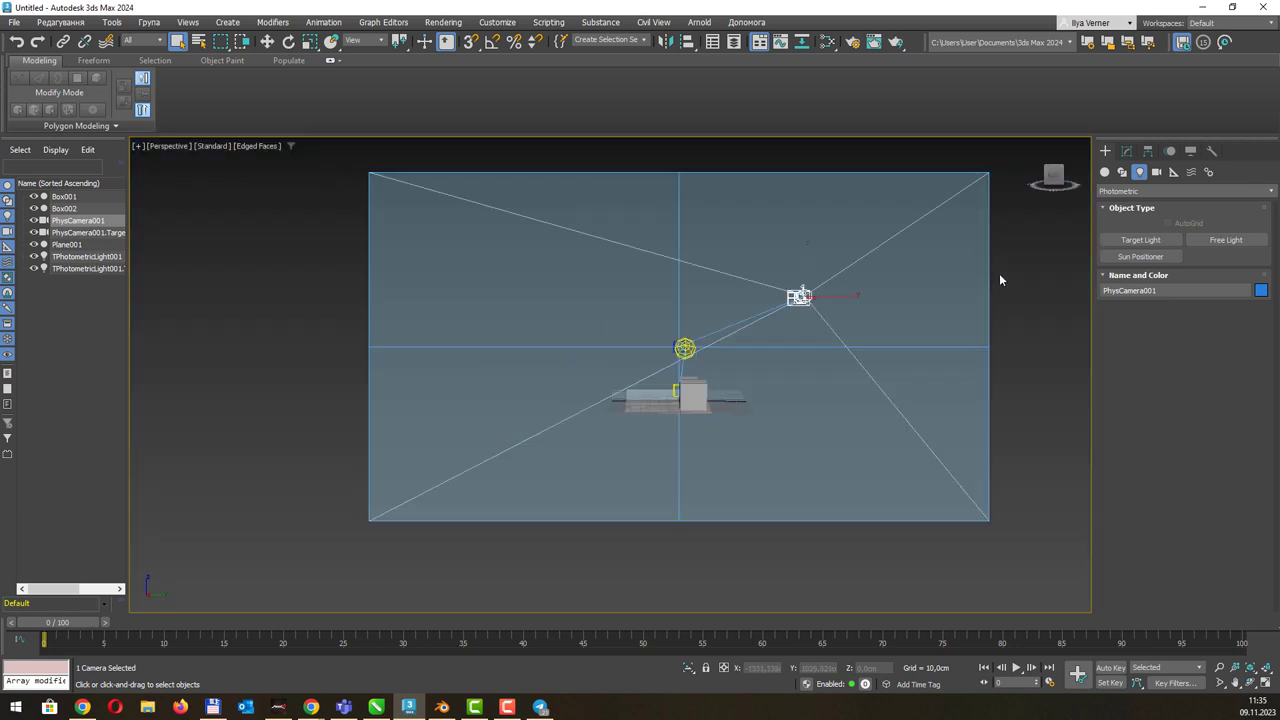
{"action": "scroll", "coordinate": [999, 273], "scroll_direction": "down", "scroll_amount": 5}
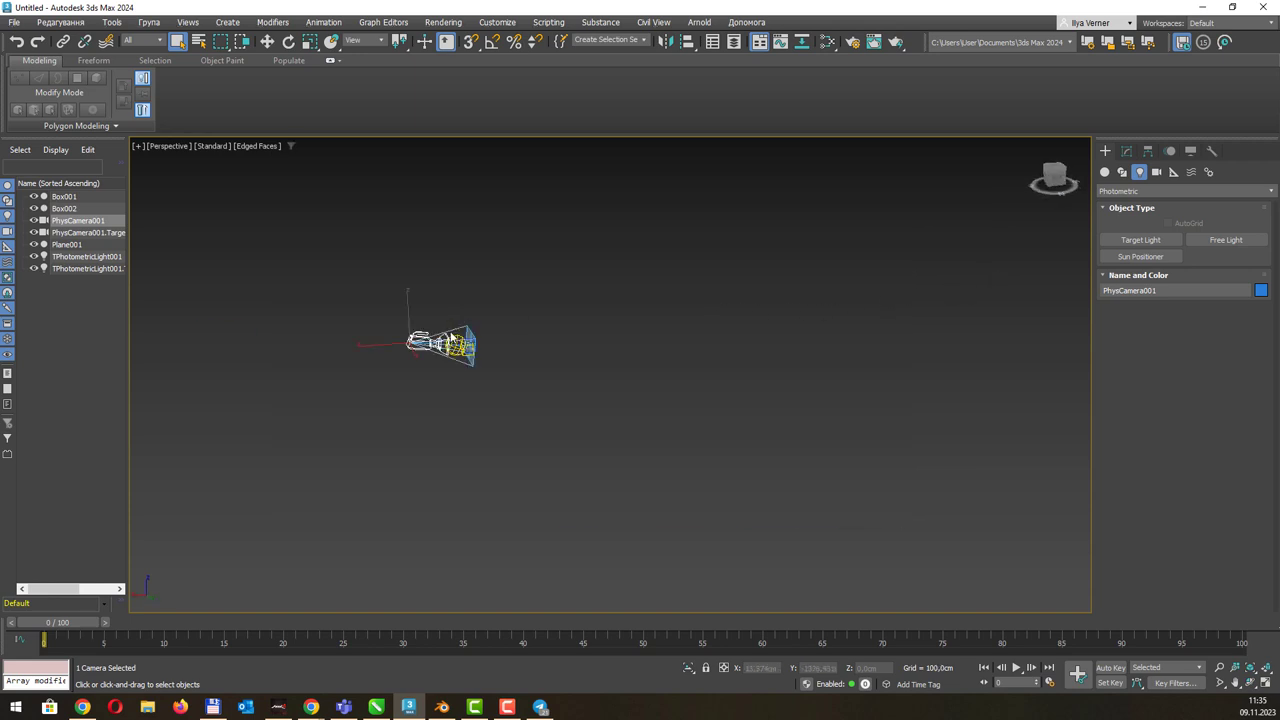
{"action": "scroll", "coordinate": [450, 334], "scroll_direction": "up", "scroll_amount": 3}
{"action": "scroll", "coordinate": [450, 332], "scroll_direction": "up", "scroll_amount": 2}
{"action": "scroll", "coordinate": [620, 352], "scroll_direction": "up", "scroll_amount": 3}
{"action": "left_click", "coordinate": [688, 388]}
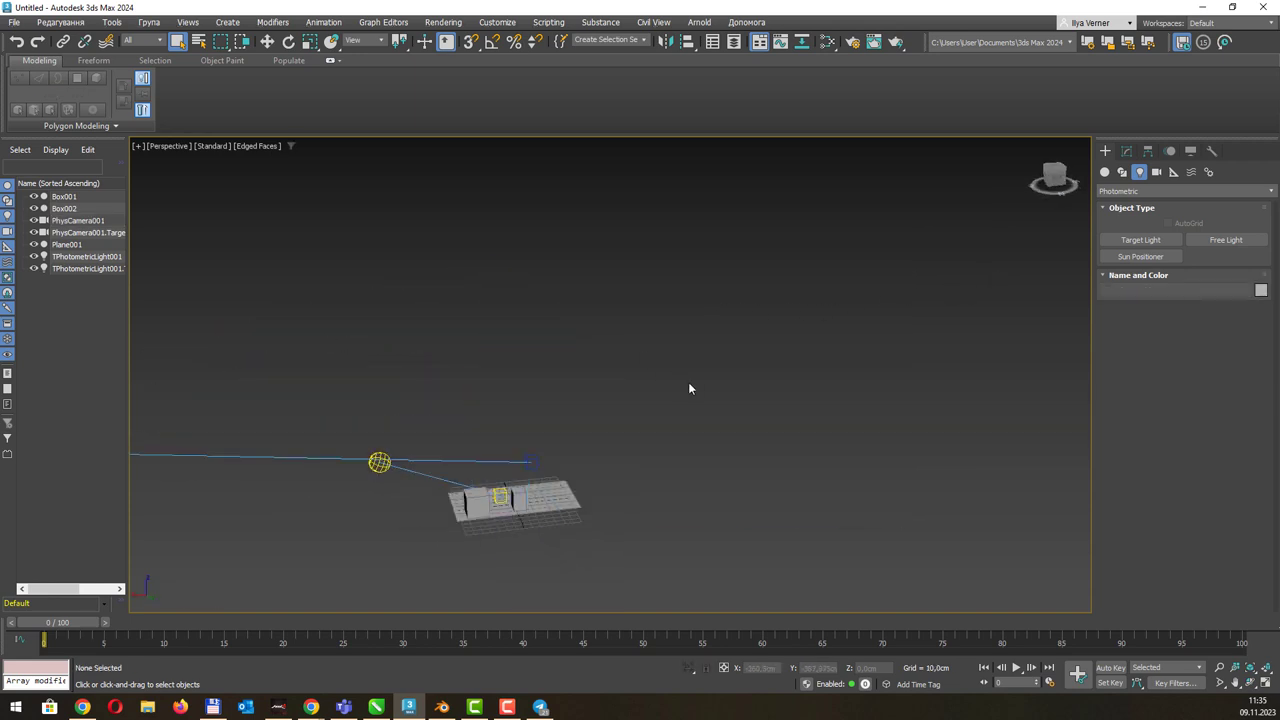
{"action": "middle_click_drag", "start_coordinate": [688, 388], "coordinate": [628, 397]}
{"action": "middle_click_drag", "start_coordinate": [408, 343], "coordinate": [707, 321]}
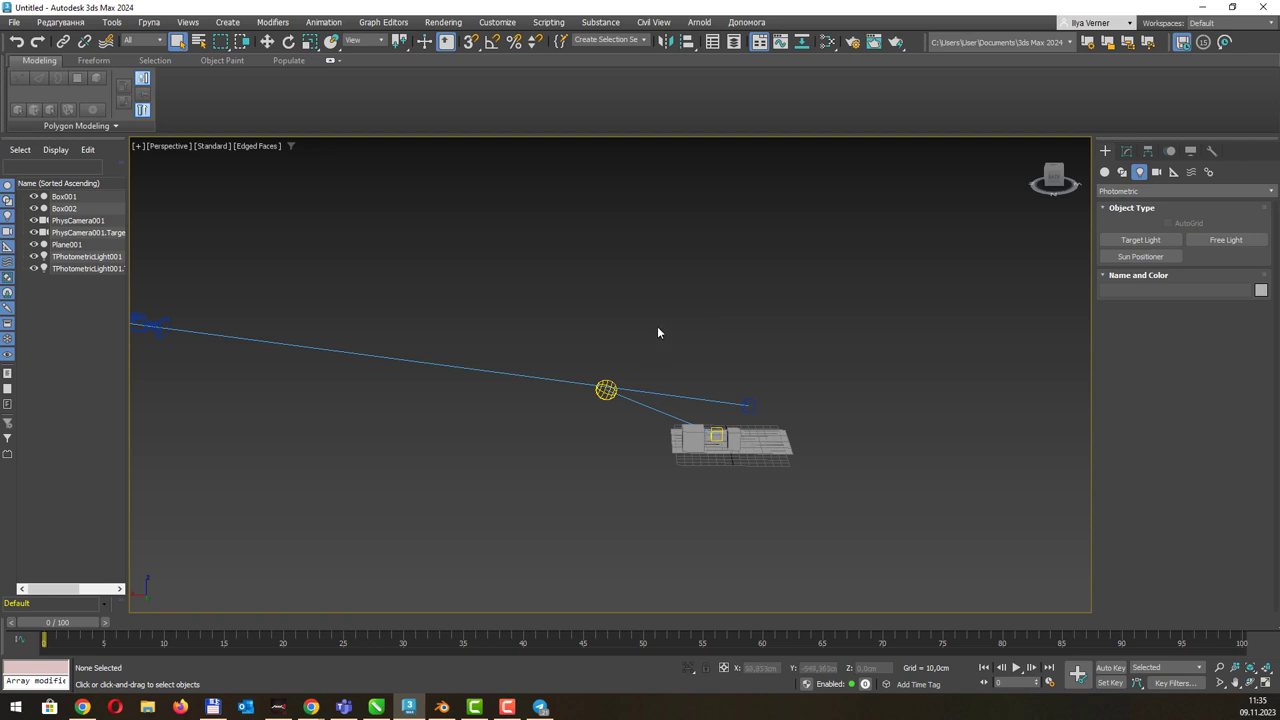
Select Plane001, zoom to fit it with Z, and orbit around the boxes.
{"action": "left_click", "coordinate": [180, 331]}
{"action": "scroll", "coordinate": [873, 366], "scroll_direction": "down", "scroll_amount": 3}
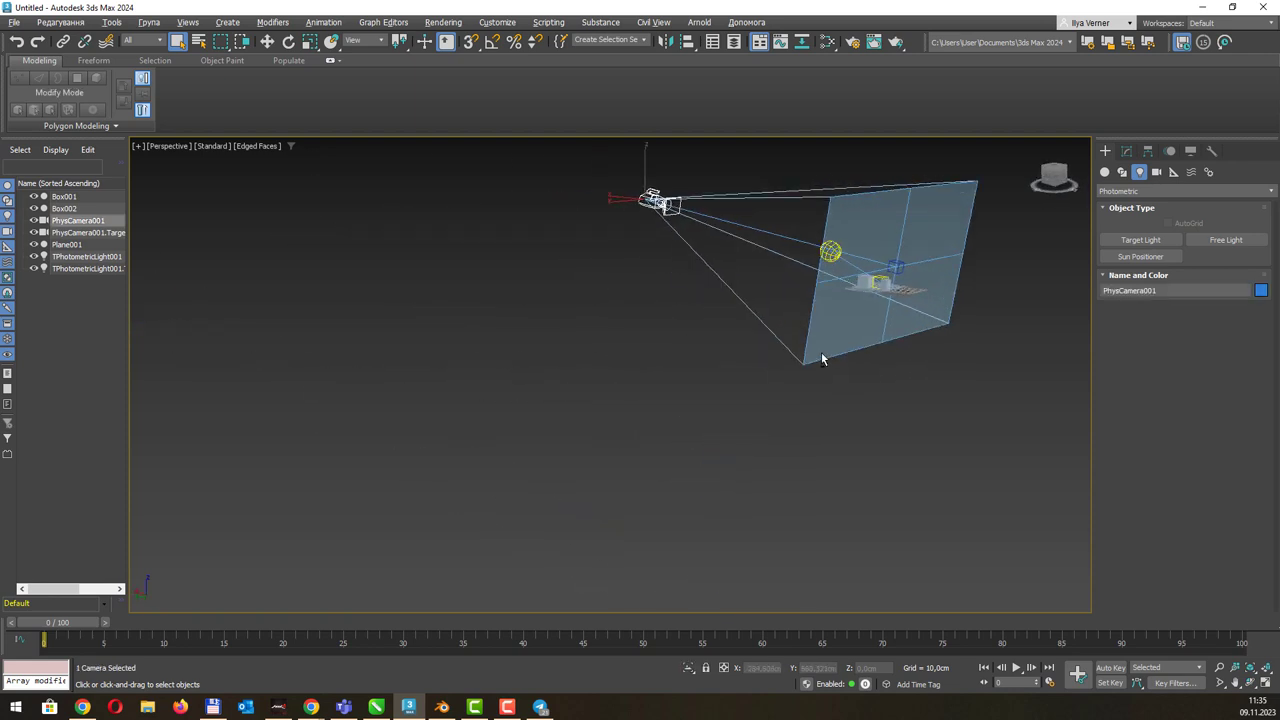
{"action": "scroll", "coordinate": [821, 352], "scroll_direction": "down", "scroll_amount": 3}
{"action": "scroll", "coordinate": [530, 315], "scroll_direction": "up", "scroll_amount": 2}
{"action": "scroll", "coordinate": [517, 308], "scroll_direction": "up", "scroll_amount": 2}
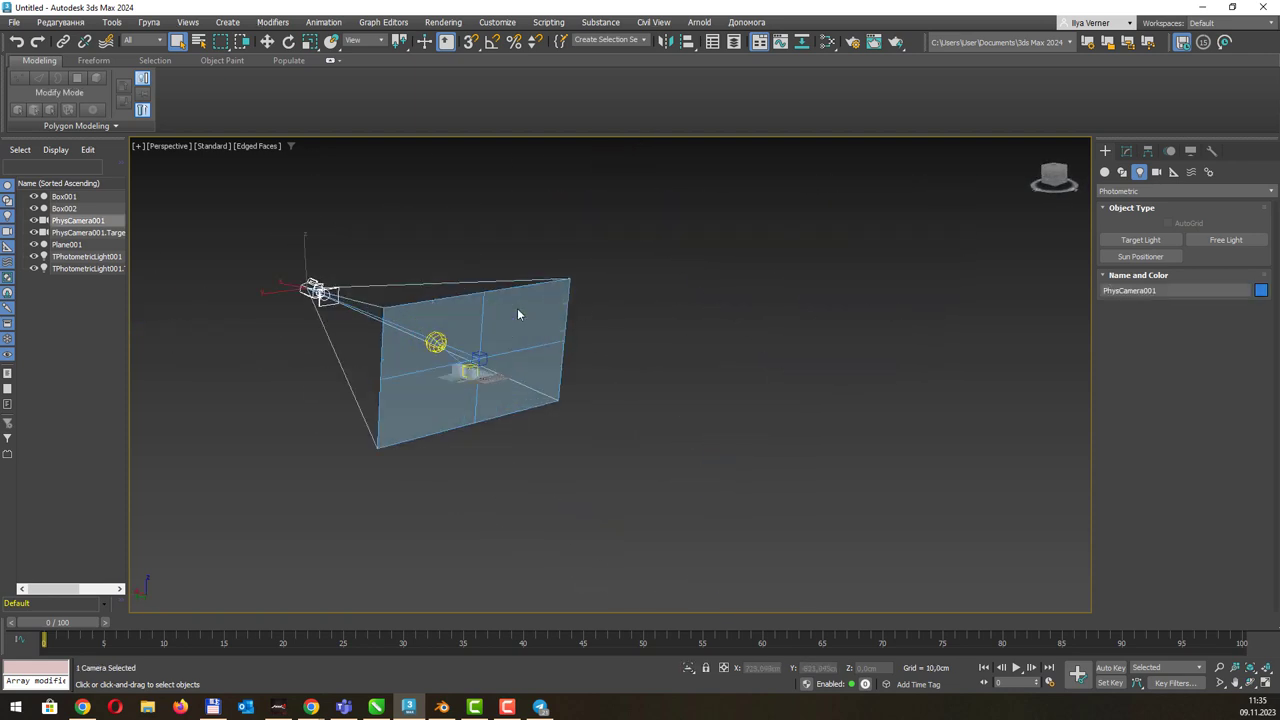
{"action": "scroll", "coordinate": [517, 308], "scroll_direction": "up", "scroll_amount": 2}
{"action": "left_click", "coordinate": [528, 367]}
{"action": "middle_click_drag", "start_coordinate": [528, 367], "coordinate": [448, 420]}
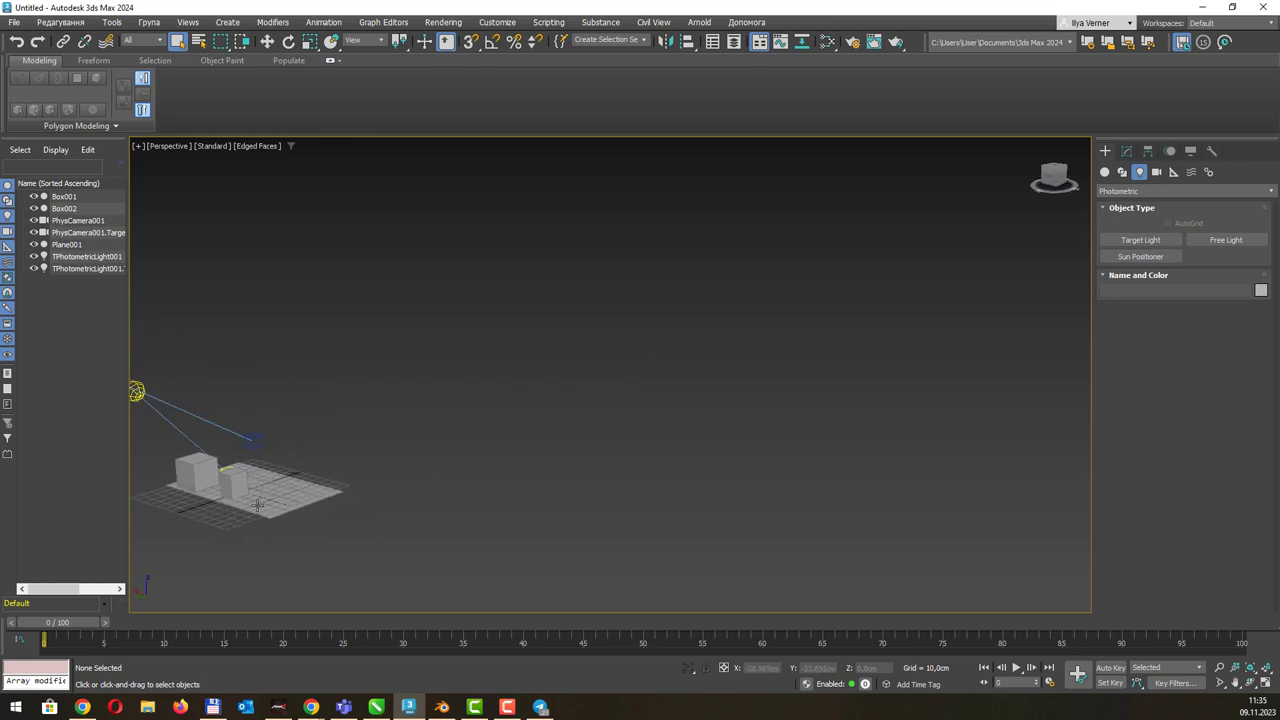
{"action": "left_click", "coordinate": [260, 480]}
{"action": "key", "text": "z"}
{"action": "mouse_move", "coordinate": [818, 336]}
{"action": "middle_mouse_down", "text": "alt"}
{"action": "mouse_move", "coordinate": [677, 323]}
{"action": "mouse_move", "coordinate": [718, 416]}
{"action": "middle_mouse_up", "text": "alt"}
Select Box001 and switch to the four-viewport layout with Alt+W.
{"action": "left_click", "coordinate": [577, 423]}
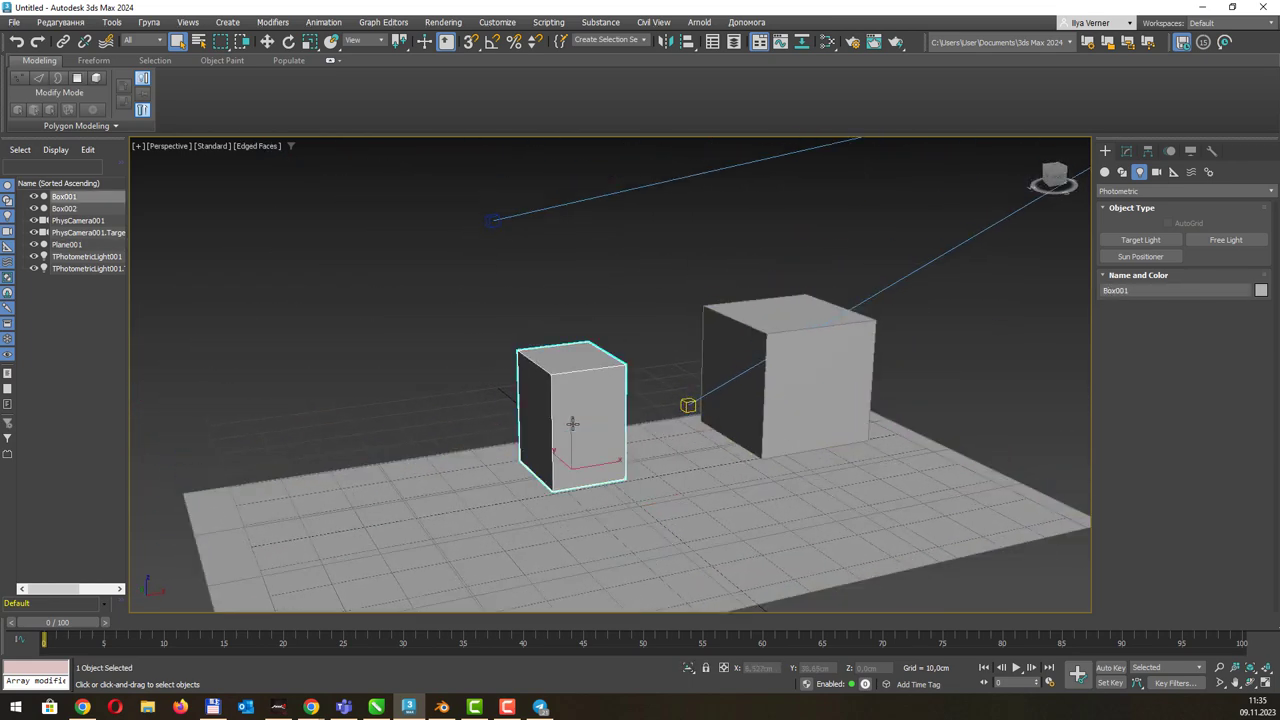
{"action": "middle_click_drag", "start_coordinate": [738, 354], "coordinate": [731, 372]}
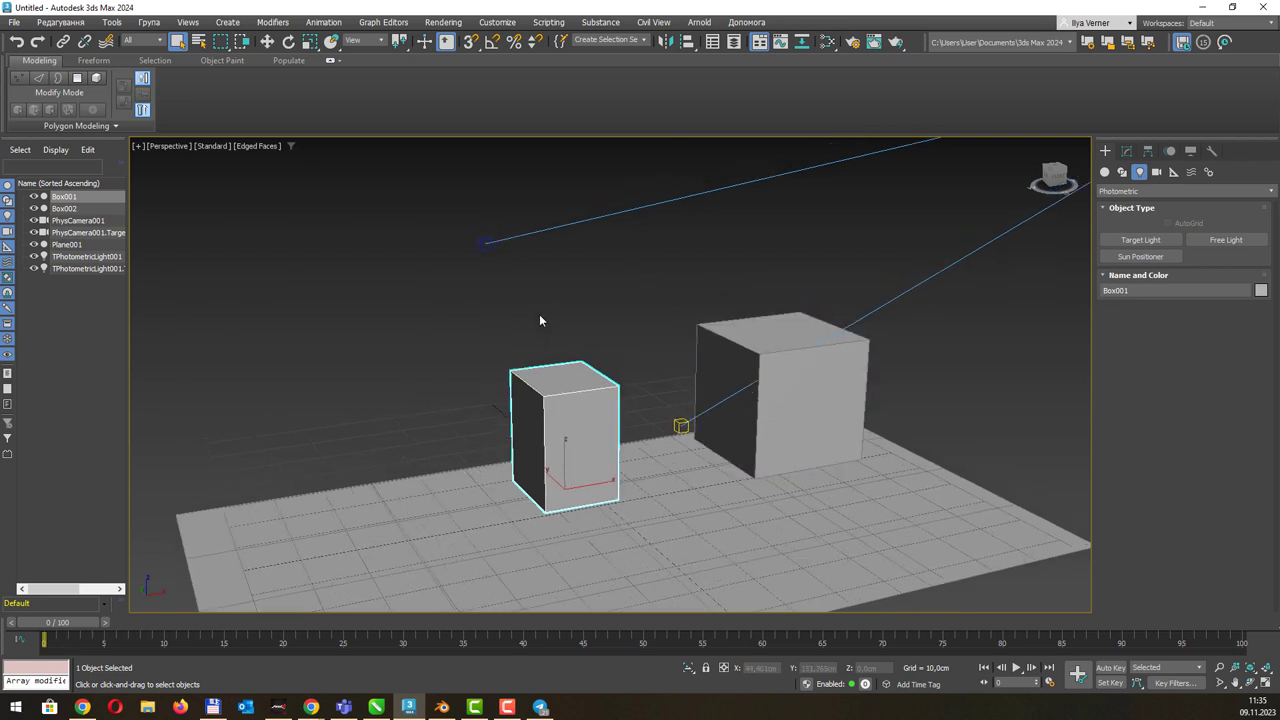
{"action": "key", "text": "alt+w"}
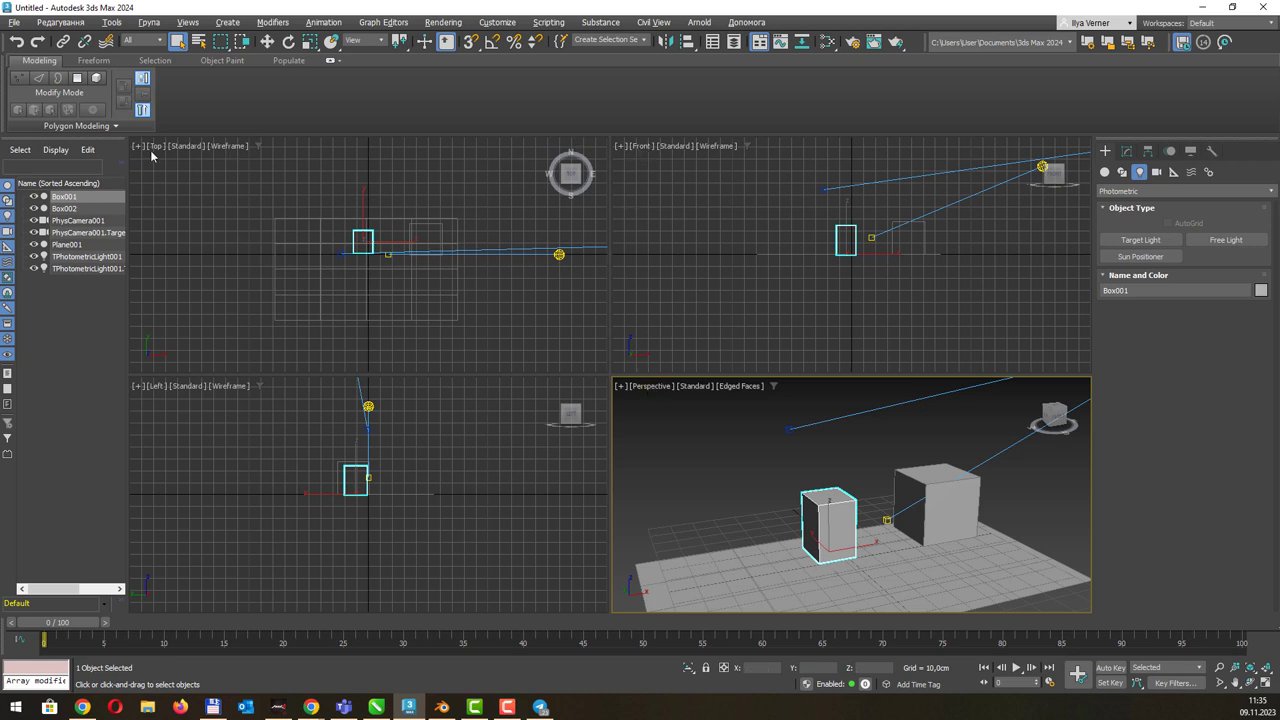
Check the Left viewport's view options, then show Standard Primitives in the Create panel's Geometry category.
{"action": "left_click", "coordinate": [153, 390]}
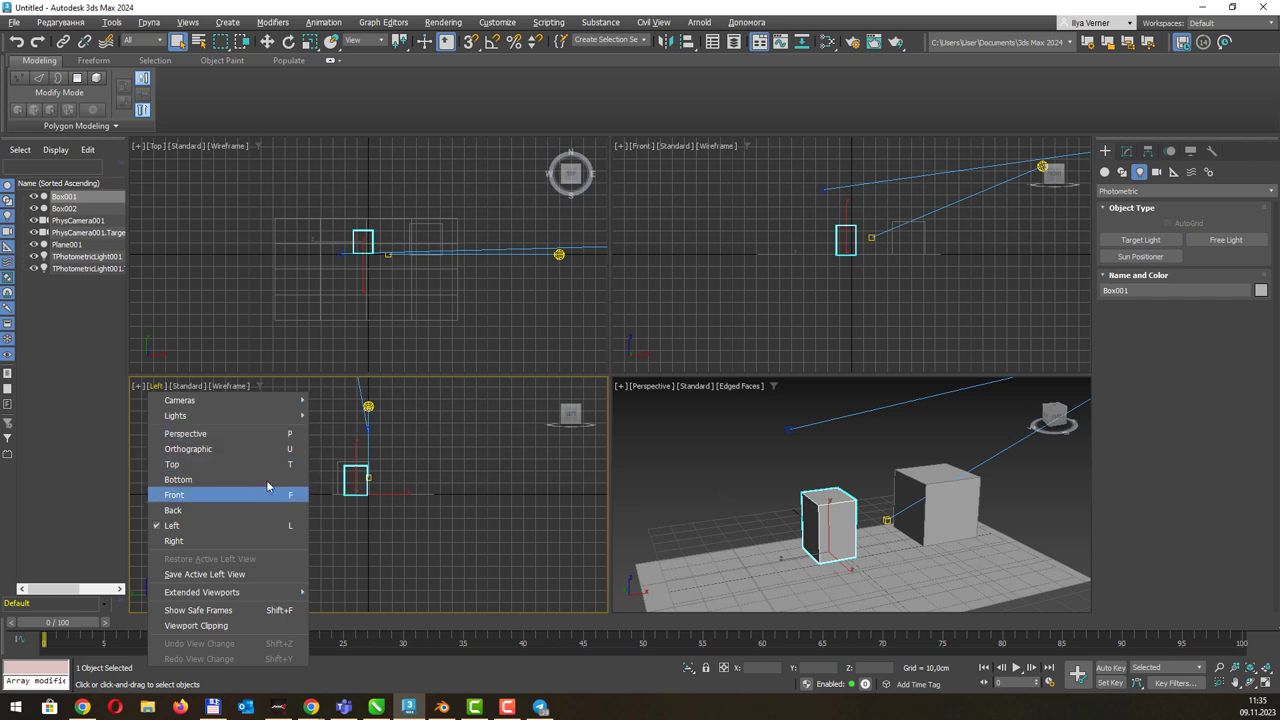
{"action": "left_click", "coordinate": [740, 505]}
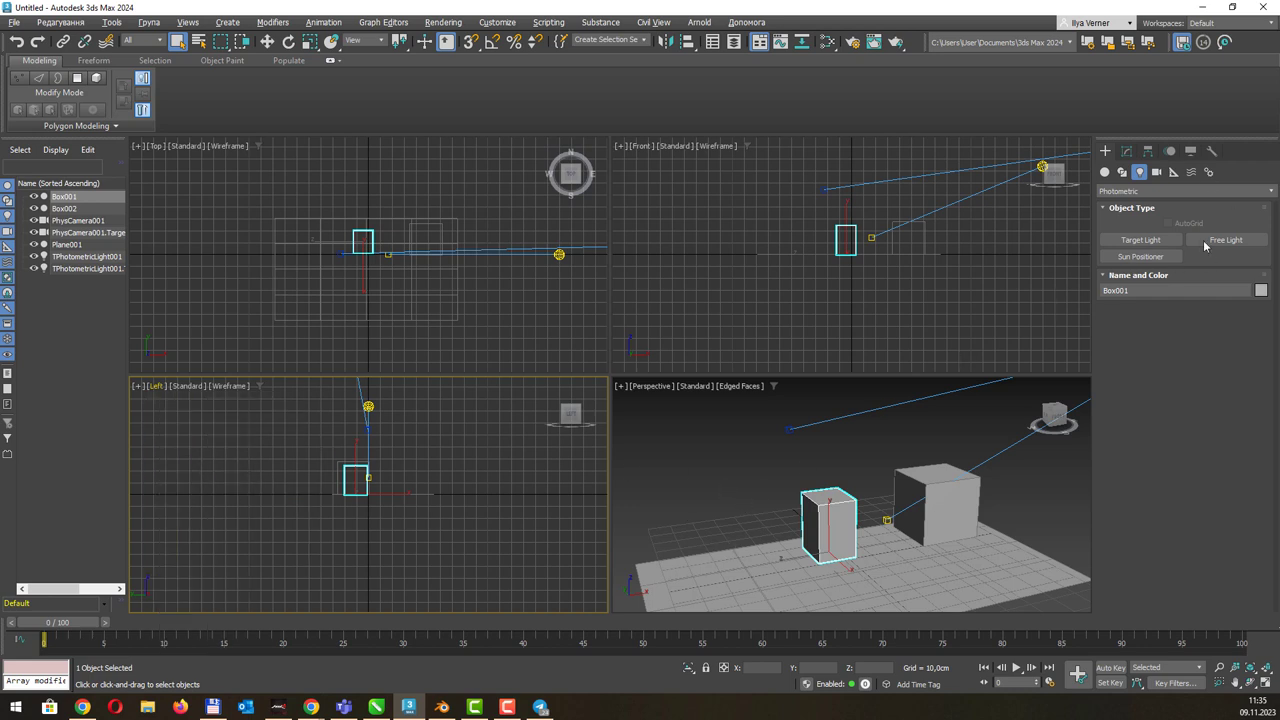
{"action": "left_click", "coordinate": [1107, 174]}
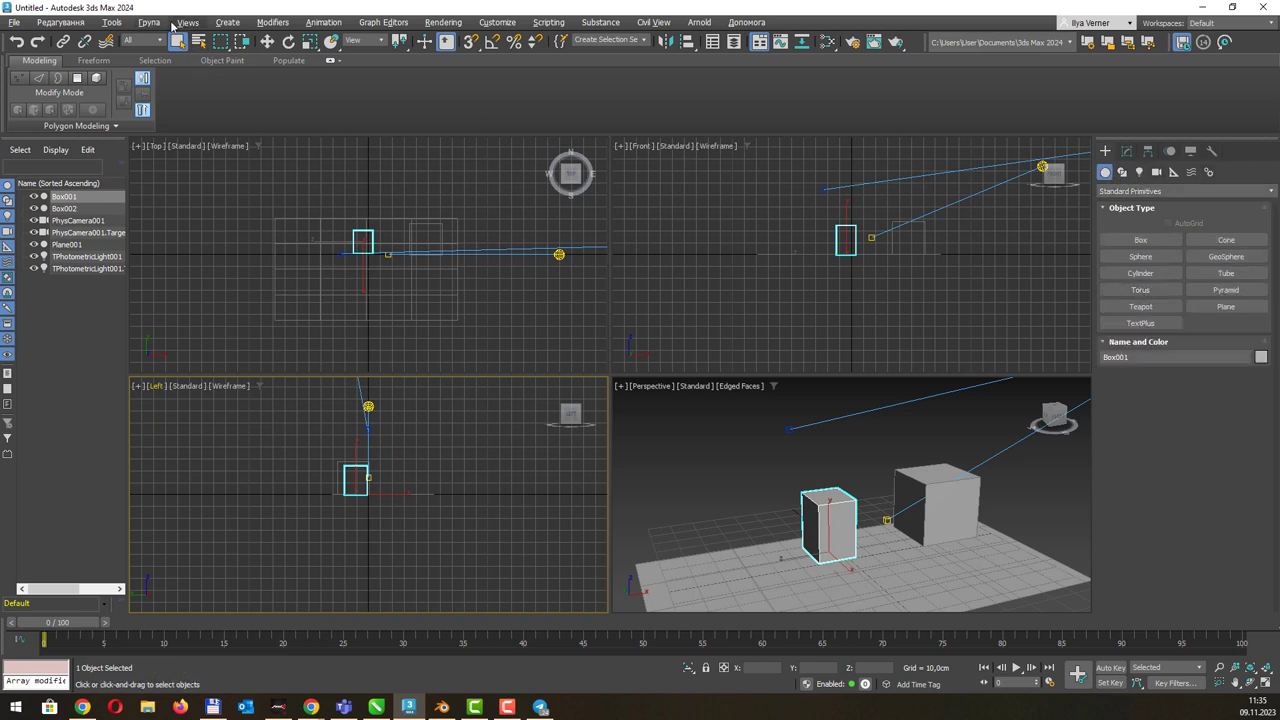
{"action": "left_click", "coordinate": [225, 22]}
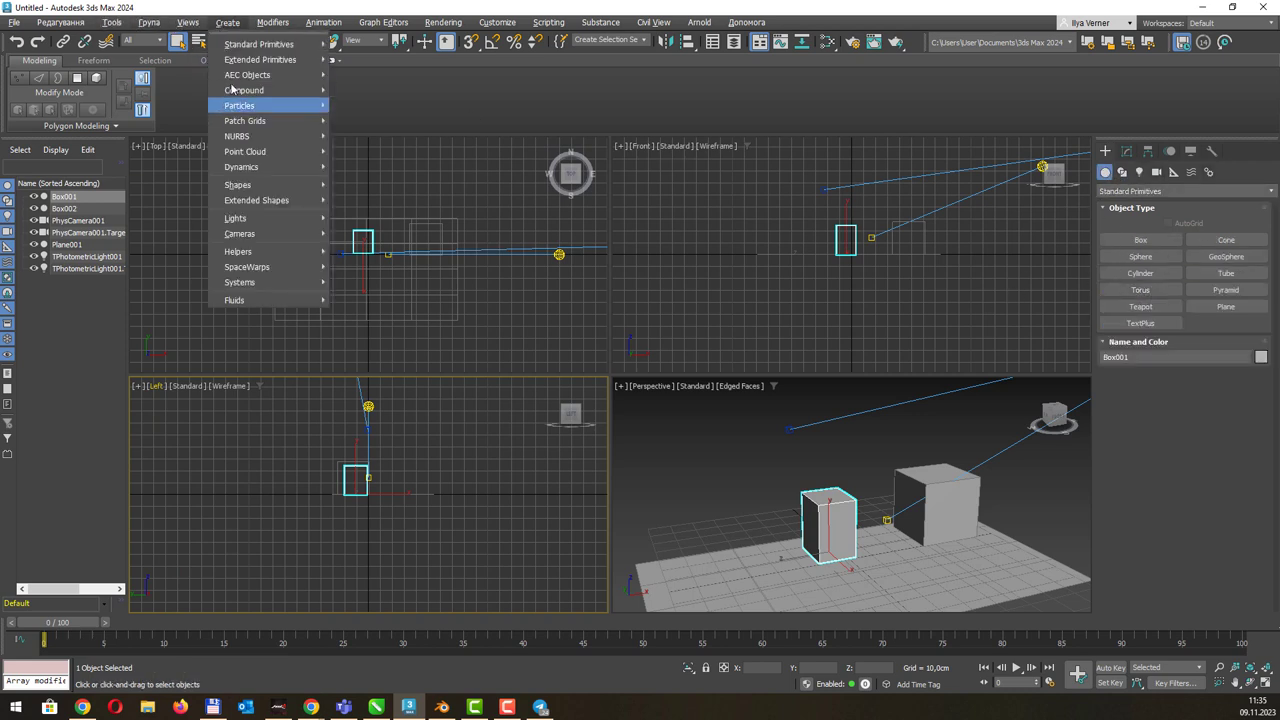
{"action": "mouse_move", "coordinate": [260, 60]}
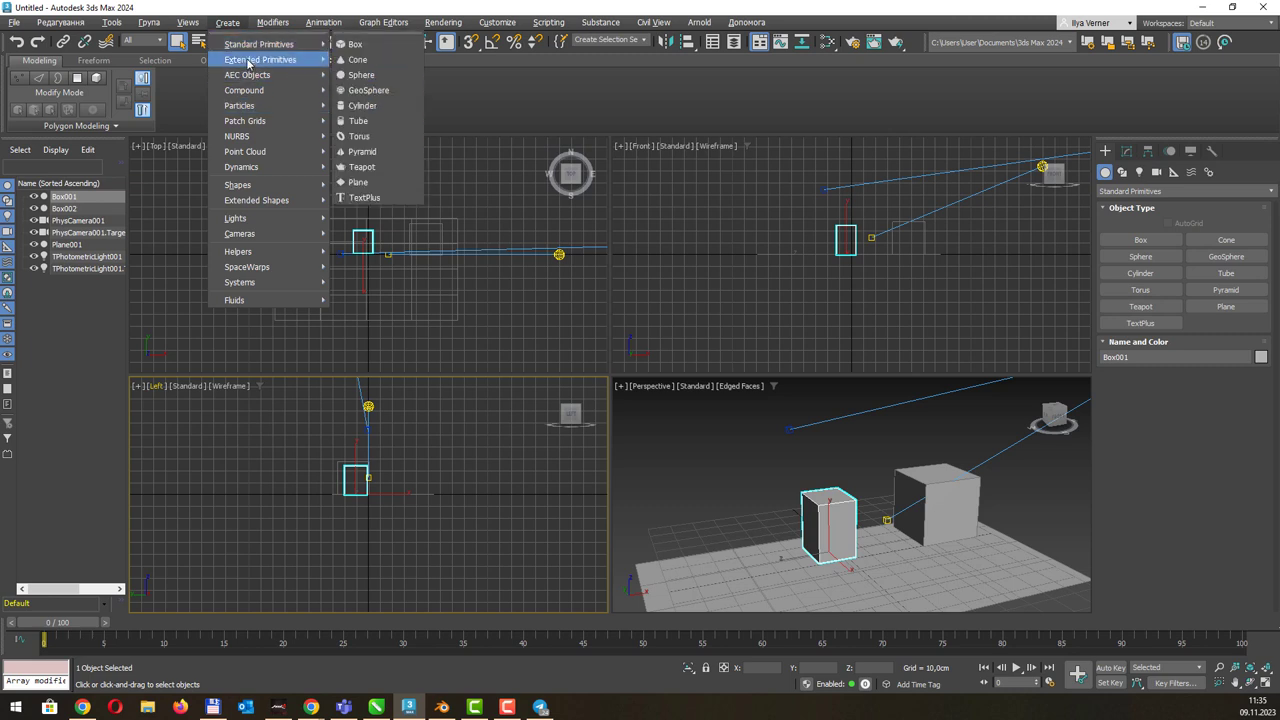
Tear off the Create > Standard Primitives submenu as a floating panel over the viewports.
{"action": "key", "text": "Escape"}
{"action": "key", "text": "Escape"}
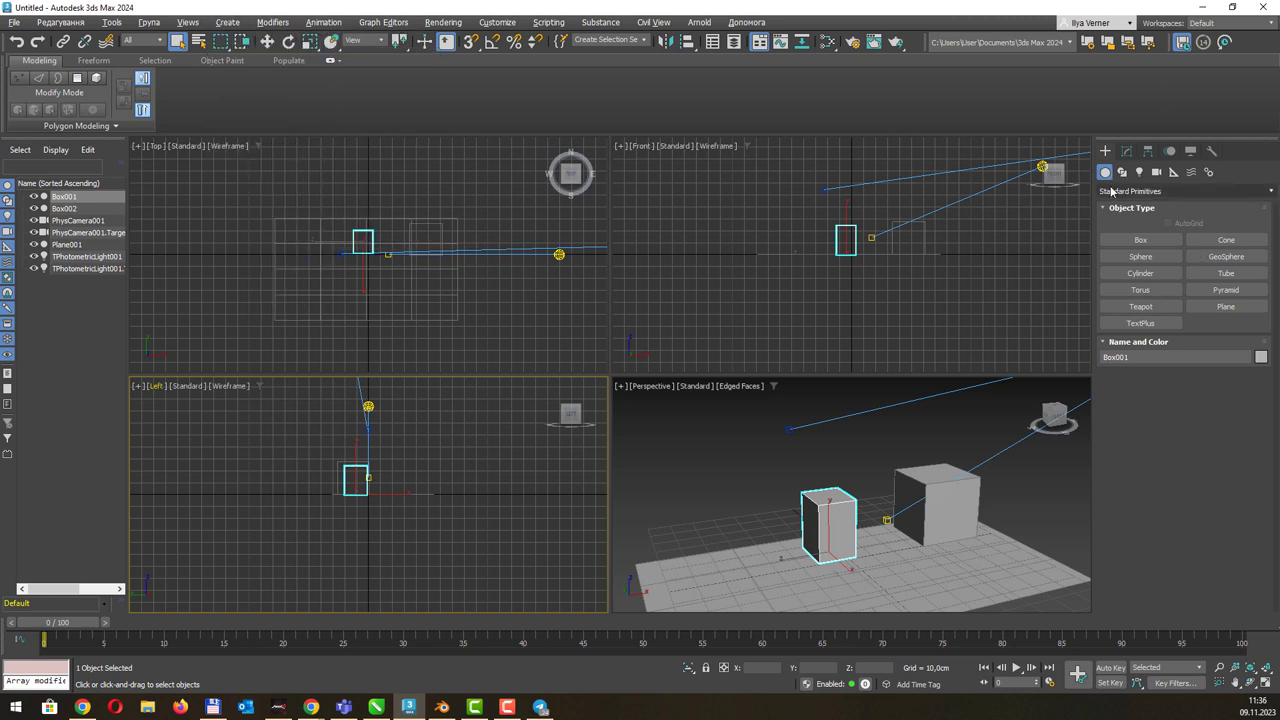
{"action": "left_click", "coordinate": [1112, 191]}
{"action": "left_click", "coordinate": [1112, 191]}
{"action": "left_click", "coordinate": [229, 23]}
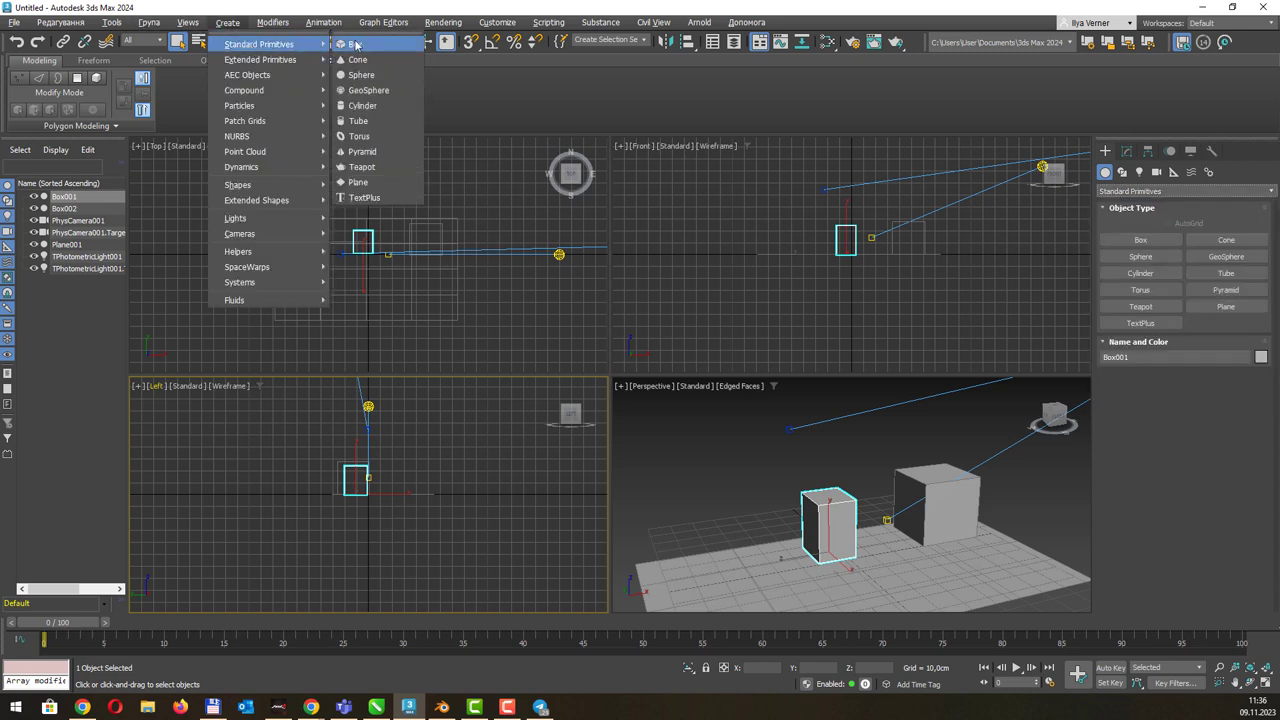
{"action": "left_click_drag", "start_coordinate": [359, 38], "coordinate": [383, 263]}
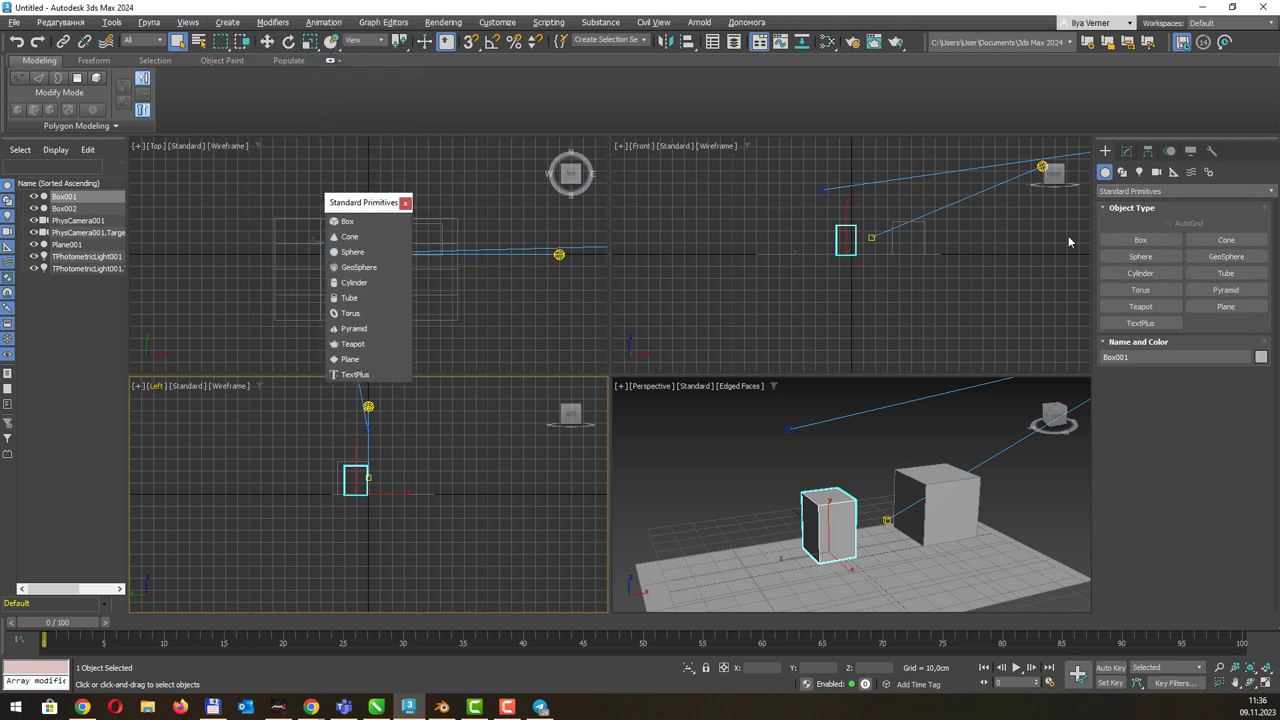
Browse Extended Primitives, lights and cameras, return to Standard Primitives, then show Box001's Modify parameters.
{"action": "left_click", "coordinate": [1170, 191]}
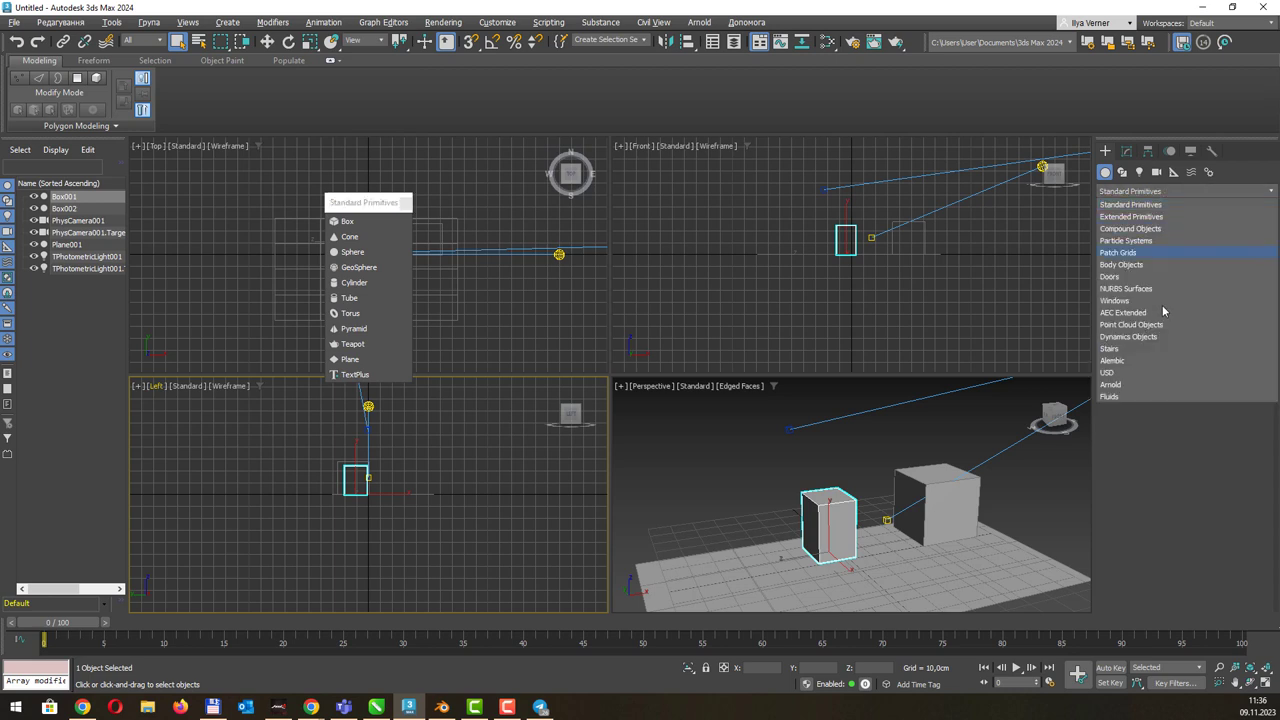
{"action": "left_click", "coordinate": [1165, 218]}
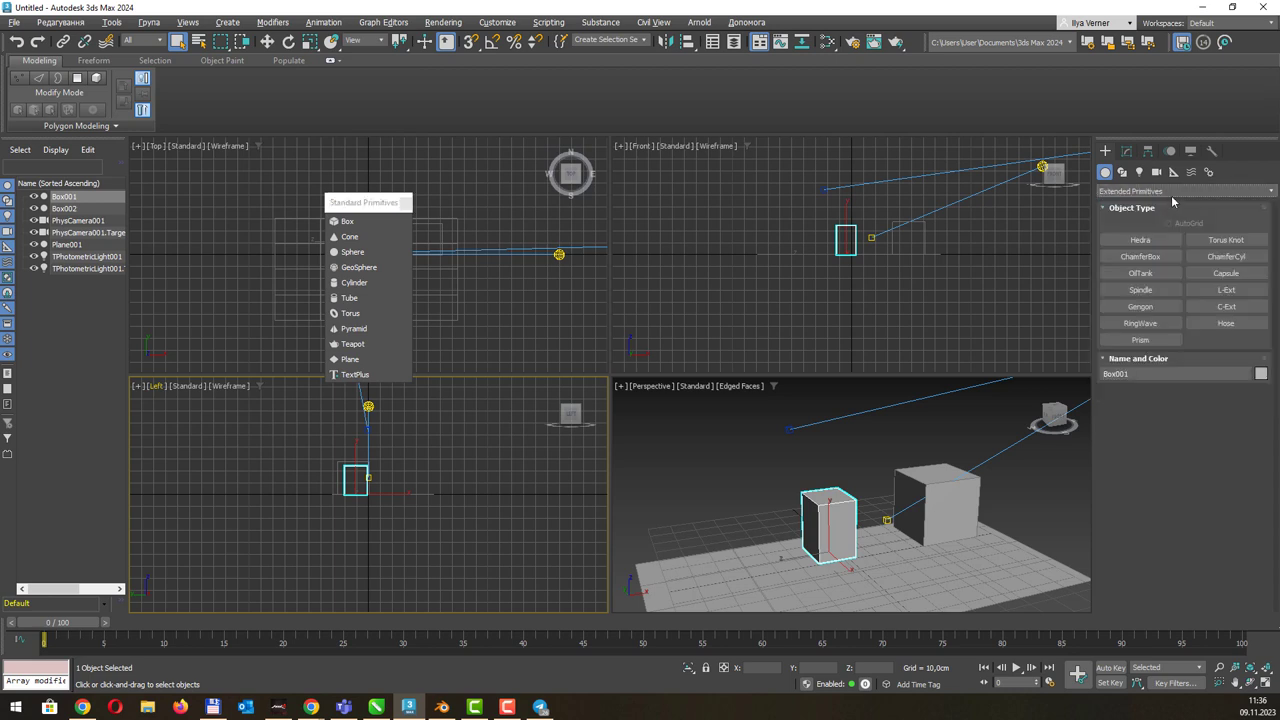
{"action": "left_click", "coordinate": [1181, 191]}
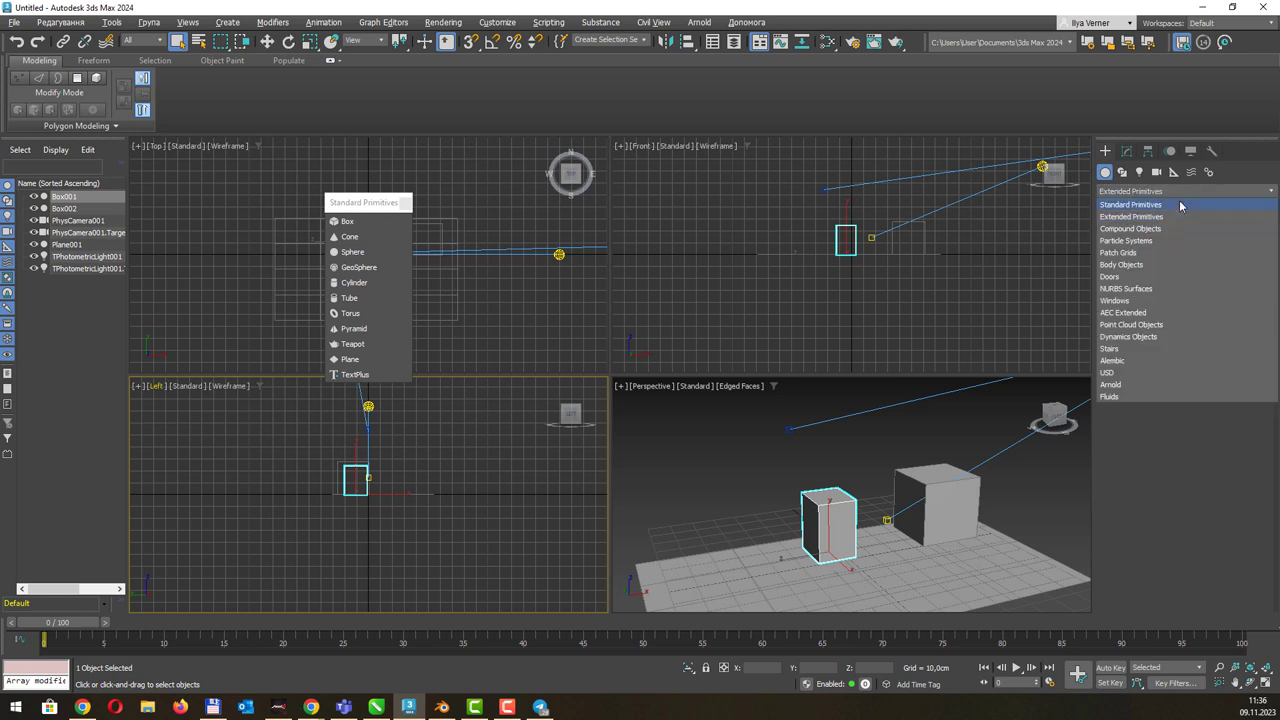
{"action": "left_click", "coordinate": [1182, 208]}
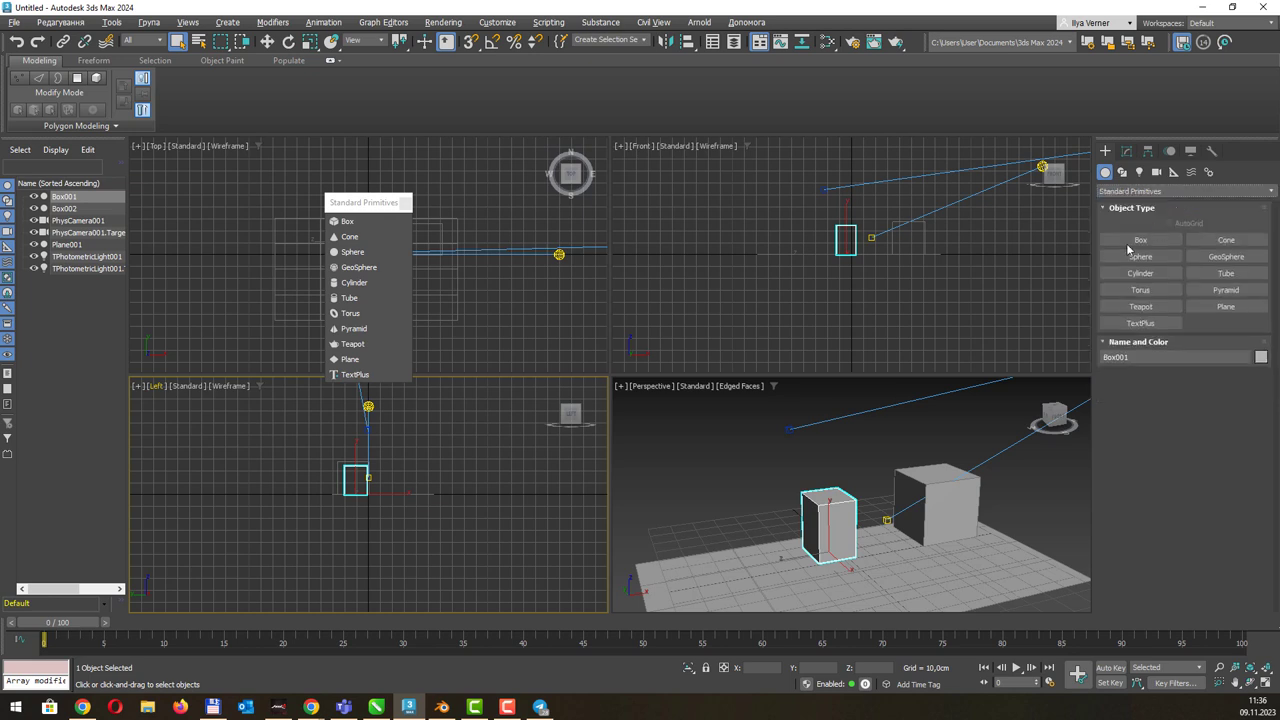
{"action": "left_click", "coordinate": [1139, 172]}
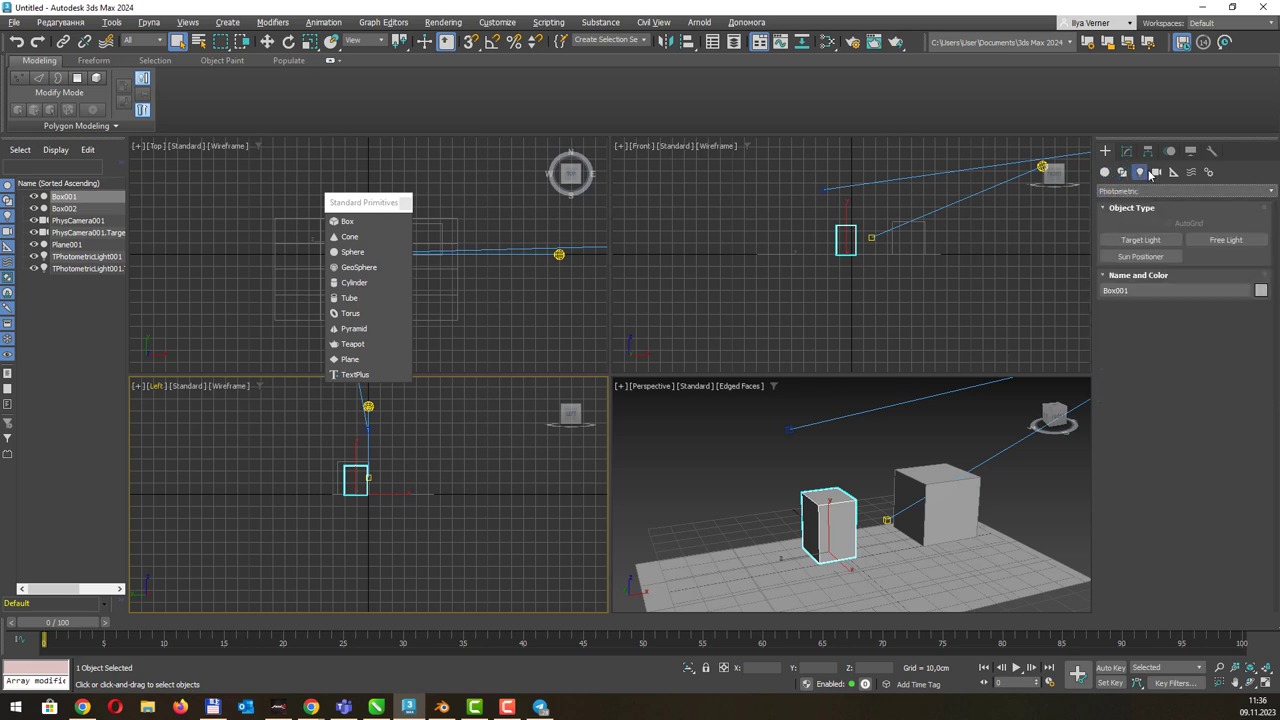
{"action": "left_click", "coordinate": [1157, 172]}
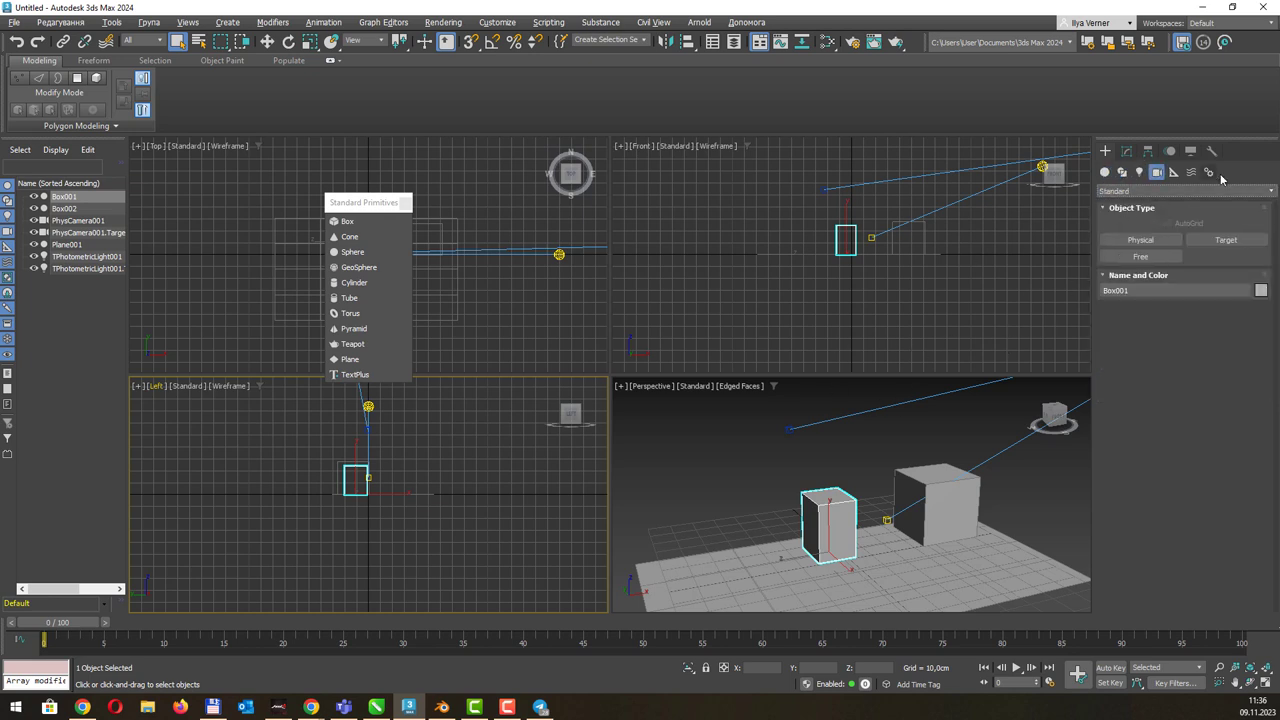
{"action": "left_click", "coordinate": [1105, 172]}
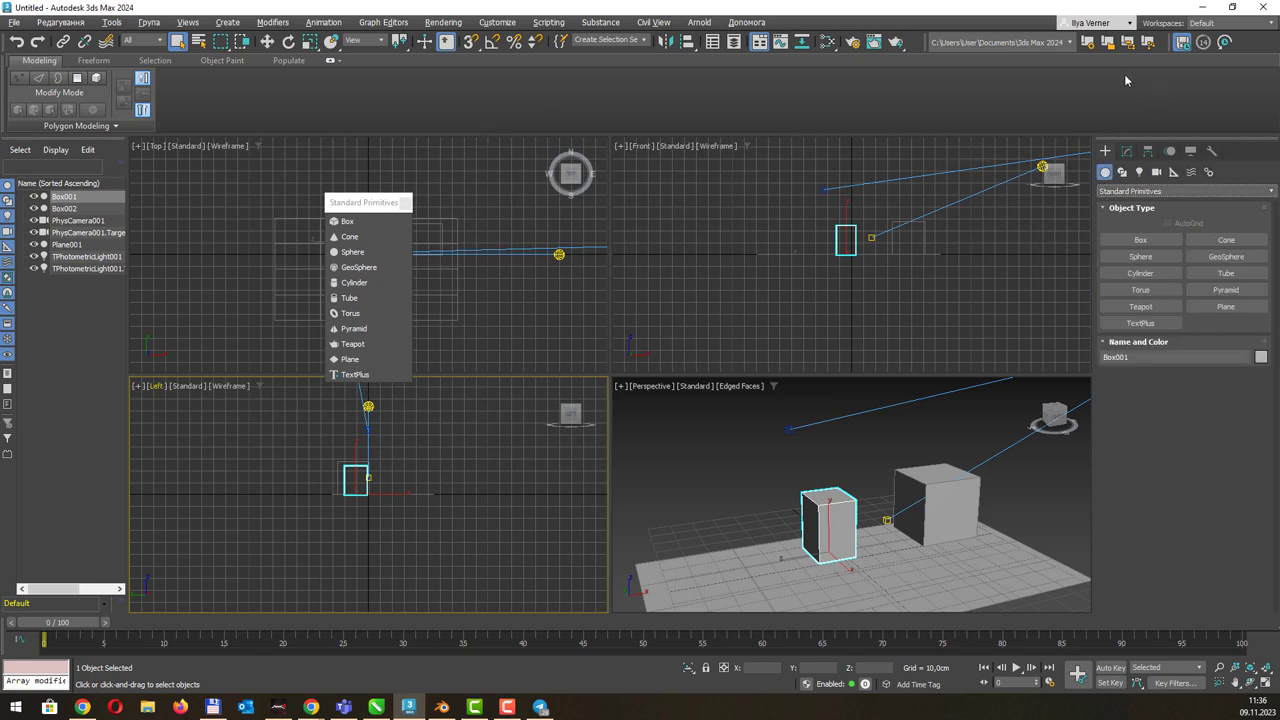
{"action": "left_click_drag", "start_coordinate": [377, 204], "coordinate": [229, 286]}
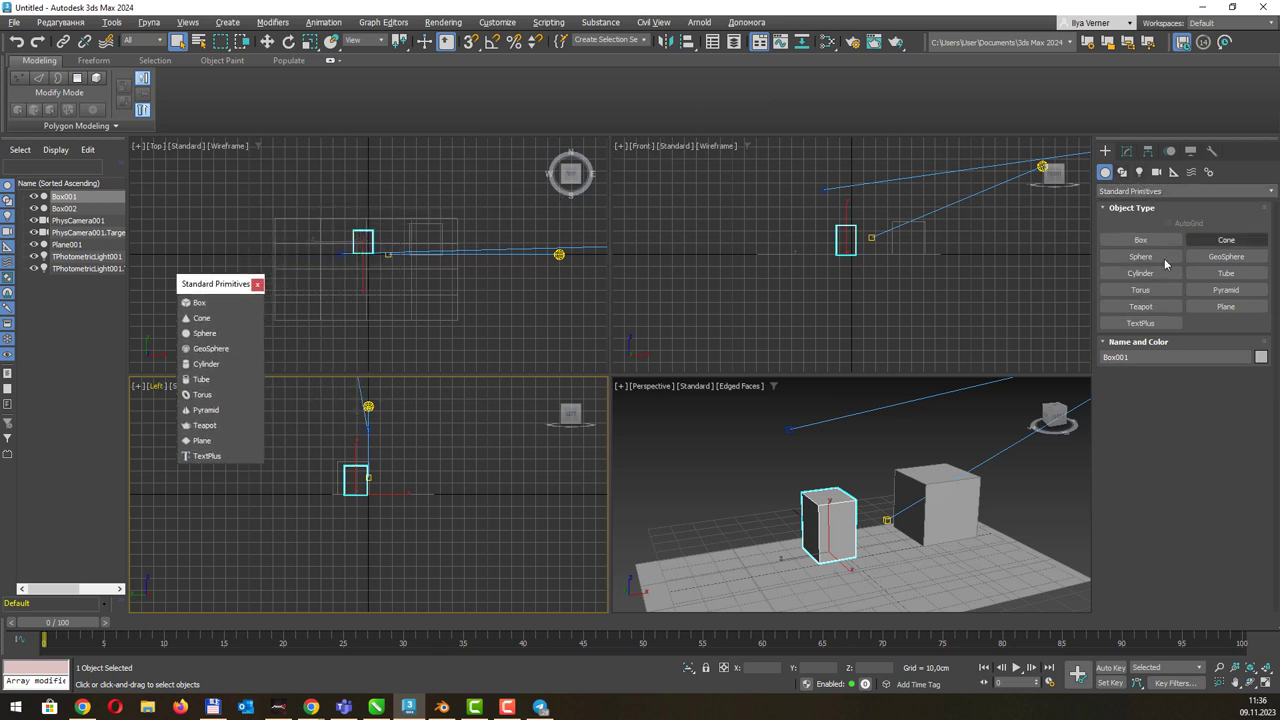
{"action": "left_click", "coordinate": [1131, 155]}
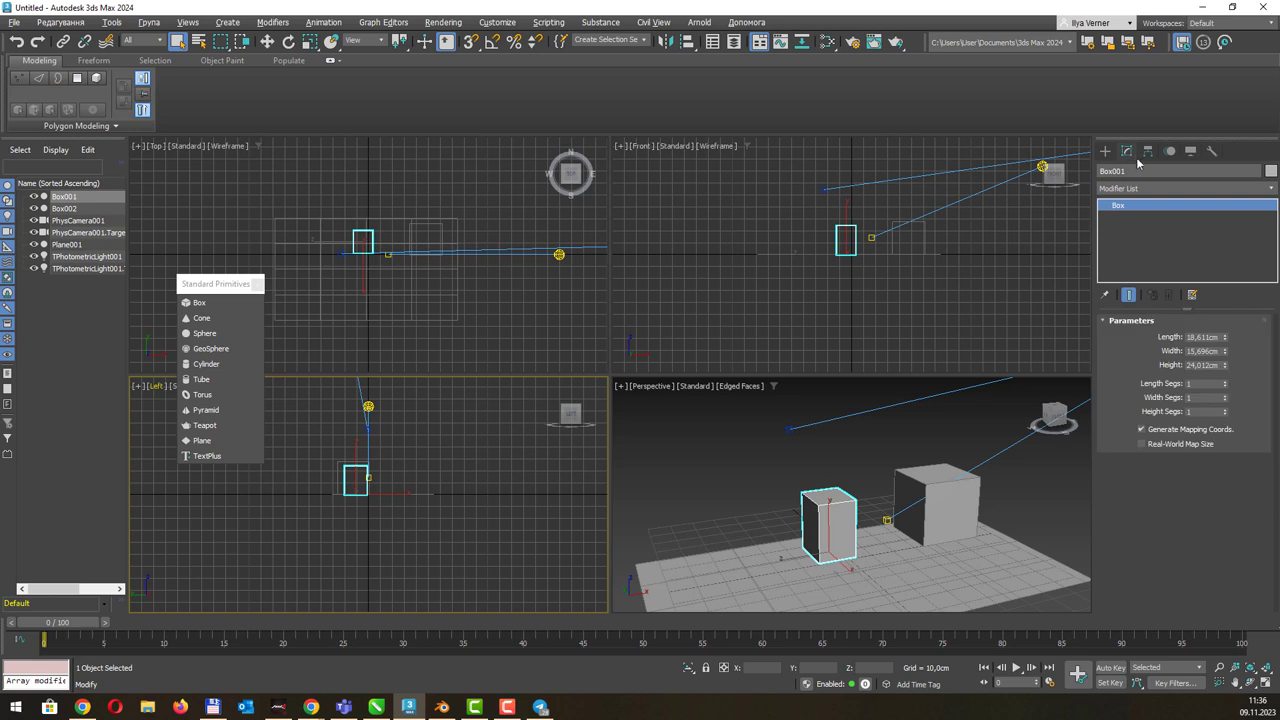
Lengthen Box001 to 75,532 cm and change its object colour to yellow-green.
{"action": "left_click", "coordinate": [1113, 150]}
{"action": "left_click", "coordinate": [1129, 152]}
{"action": "mouse_move", "coordinate": [1224, 341]}
{"action": "left_mouse_down"}
{"action": "mouse_move", "coordinate": [1228, 364]}
{"action": "mouse_move", "coordinate": [1210, 260]}
{"action": "left_mouse_up"}
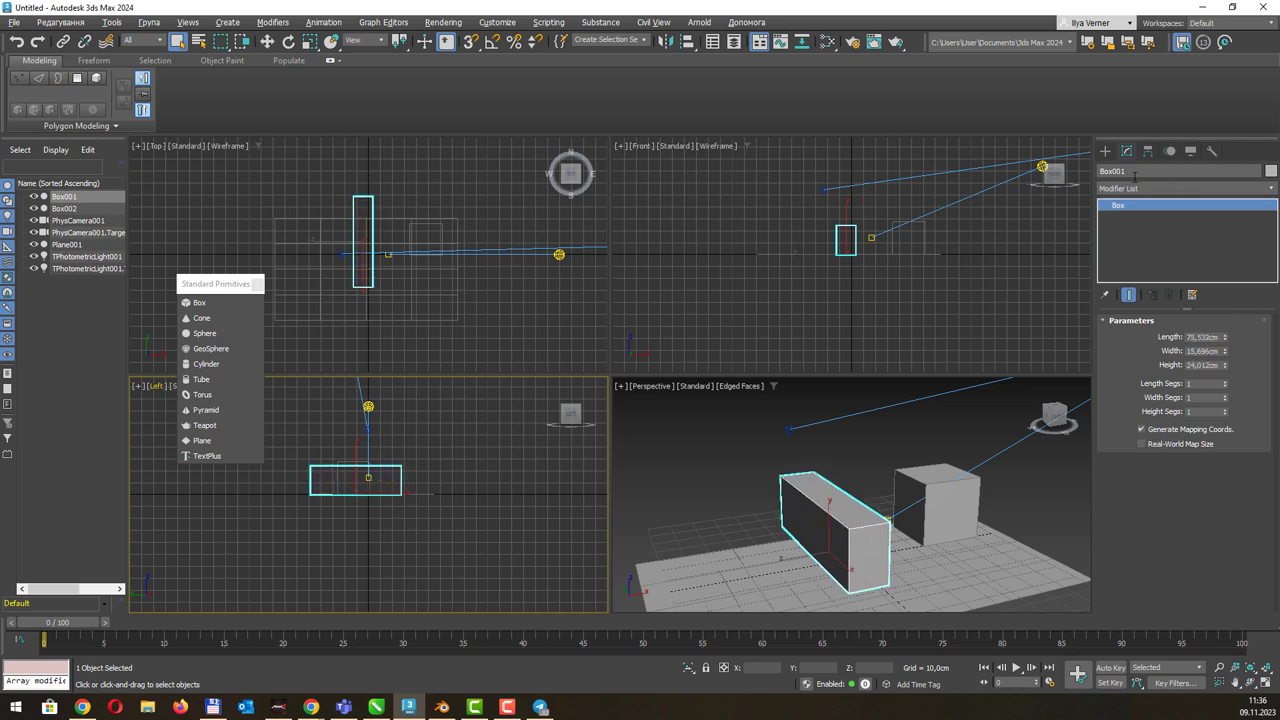
{"action": "left_click", "coordinate": [1270, 171]}
{"action": "left_click", "coordinate": [897, 283]}
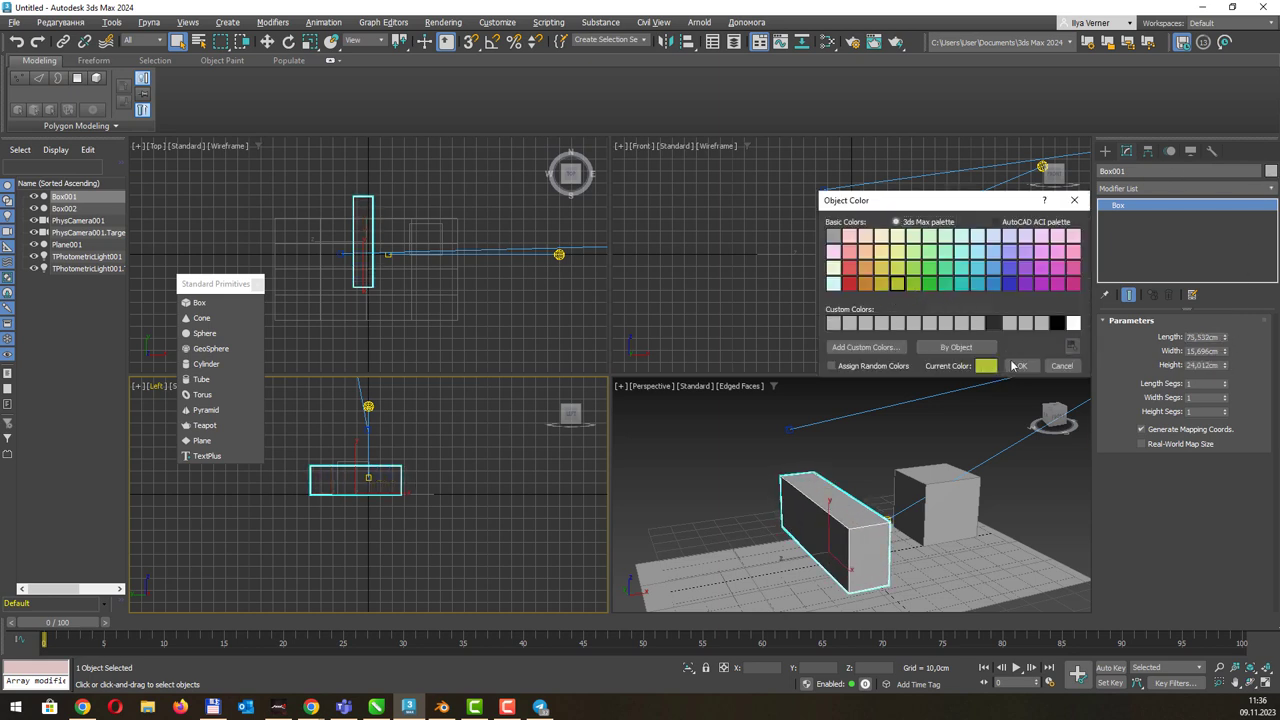
{"action": "left_click", "coordinate": [1017, 366]}
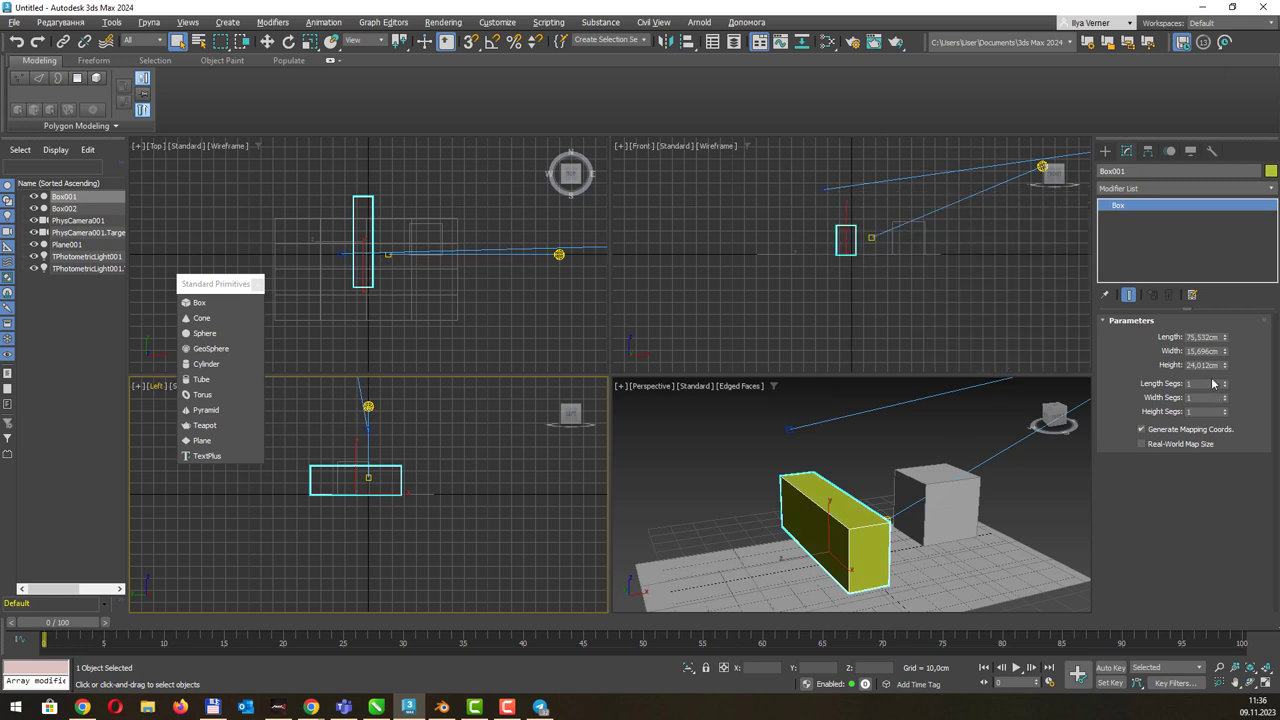
Set Box001's Length Segs to 5 and zoom in close on the yellow box.
{"action": "left_click_drag", "start_coordinate": [1224, 384], "coordinate": [1224, 360]}
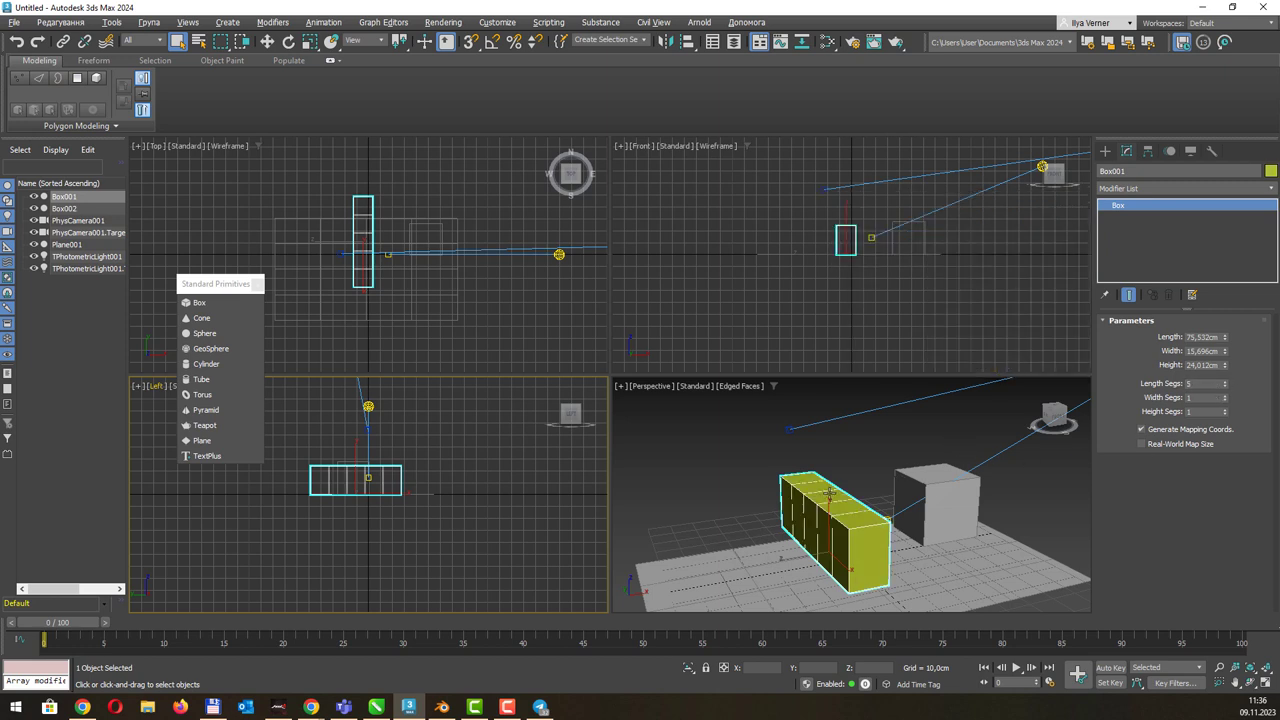
{"action": "scroll", "coordinate": [903, 508], "scroll_direction": "up", "scroll_amount": 5}
{"action": "scroll", "coordinate": [850, 470], "scroll_direction": "up", "scroll_amount": 3}
{"action": "middle_click_drag", "start_coordinate": [789, 431], "coordinate": [914, 451]}
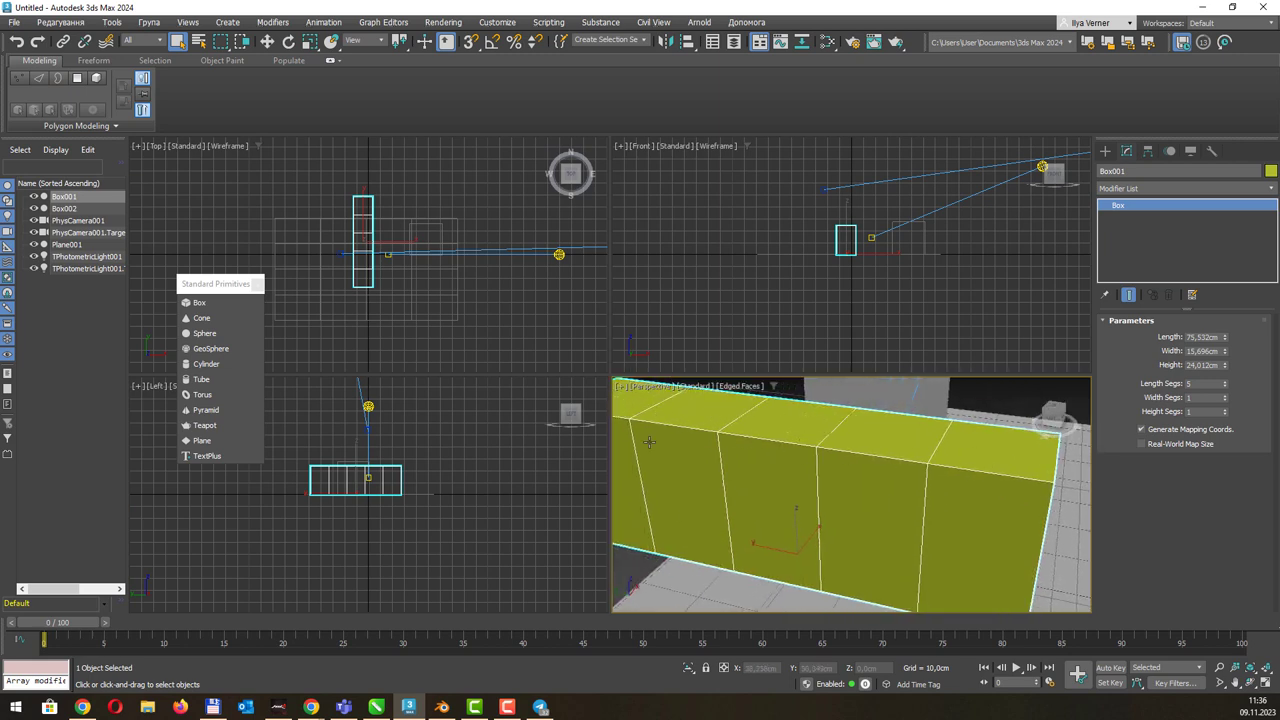
{"action": "scroll", "coordinate": [835, 457], "scroll_direction": "down", "scroll_amount": 5}
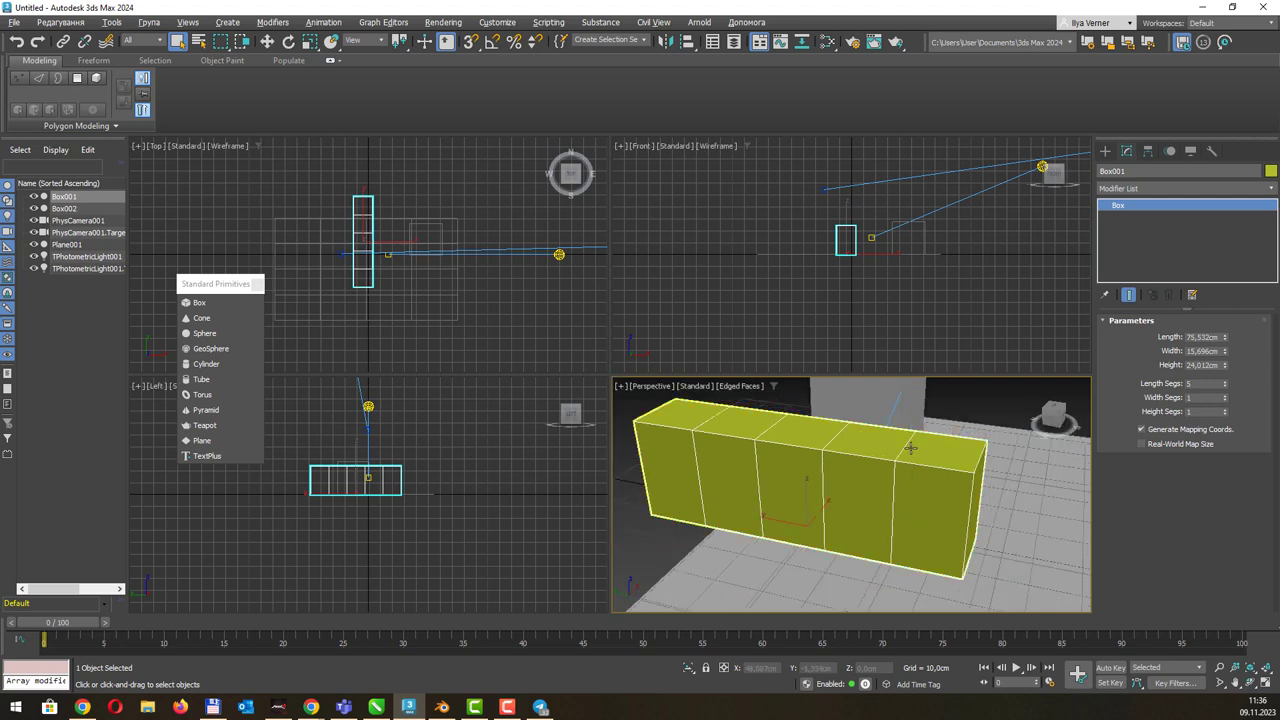
{"action": "middle_click_drag", "start_coordinate": [910, 448], "coordinate": [897, 476], "text": "alt"}
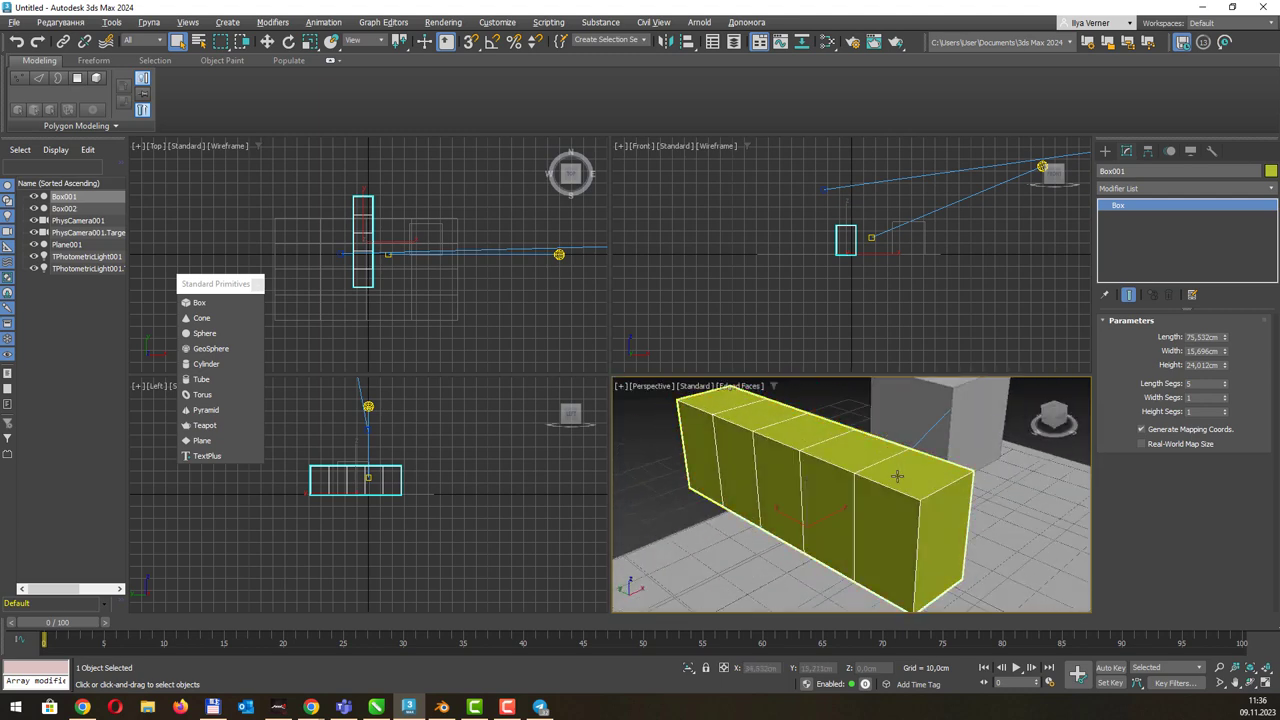
{"action": "left_click", "coordinate": [885, 479]}
{"action": "left_click", "coordinate": [78, 212]}
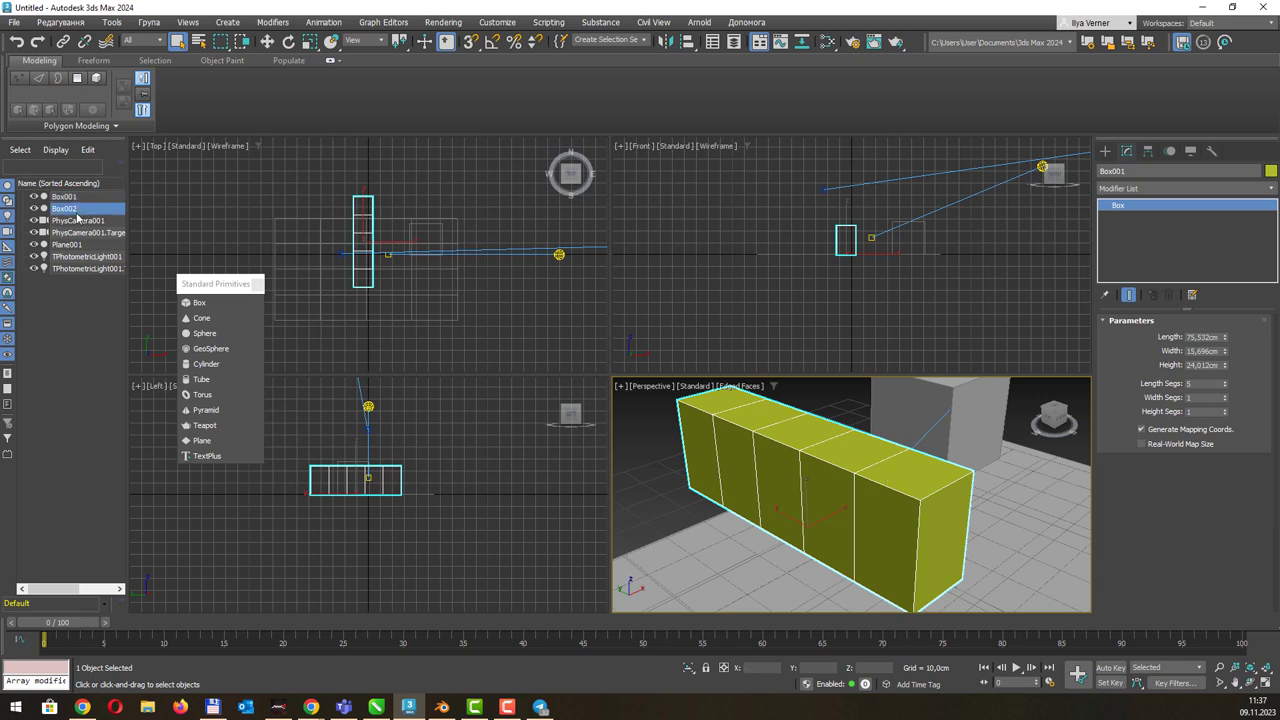
{"action": "left_click", "coordinate": [76, 232]}
{"action": "left_click", "coordinate": [76, 256]}
{"action": "left_click", "coordinate": [75, 268]}
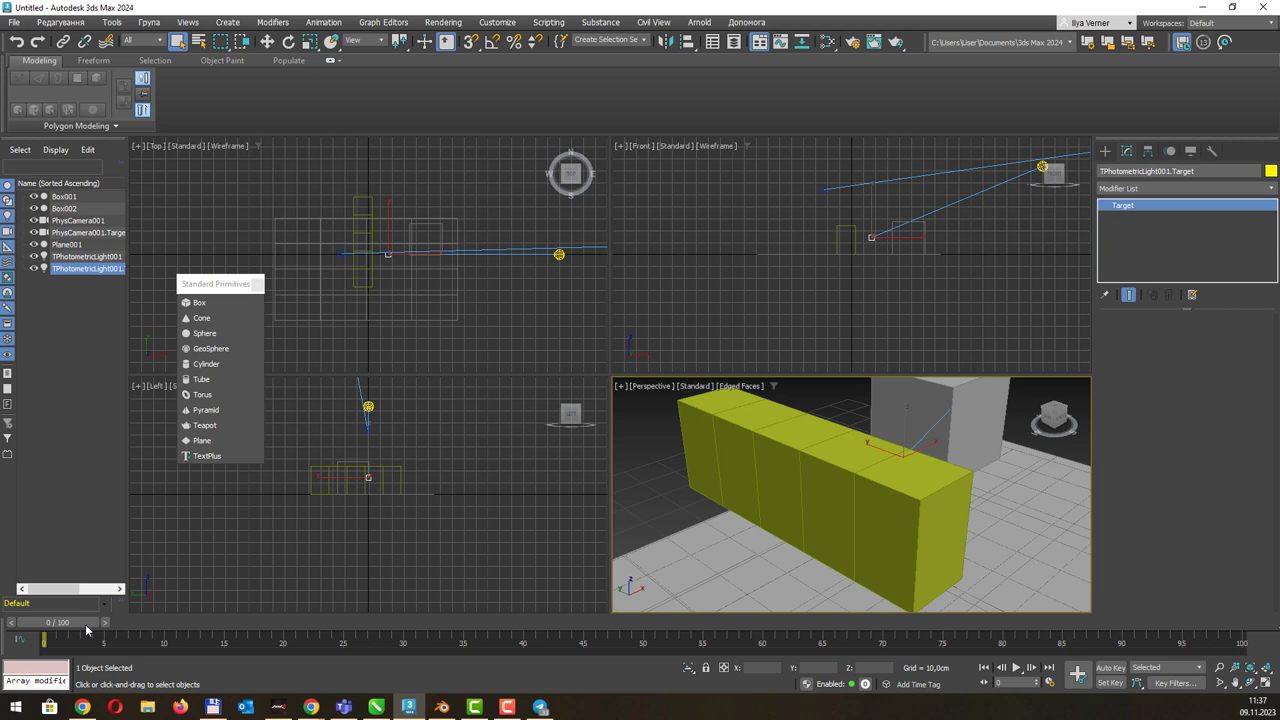
{"action": "left_click", "coordinate": [800, 540]}
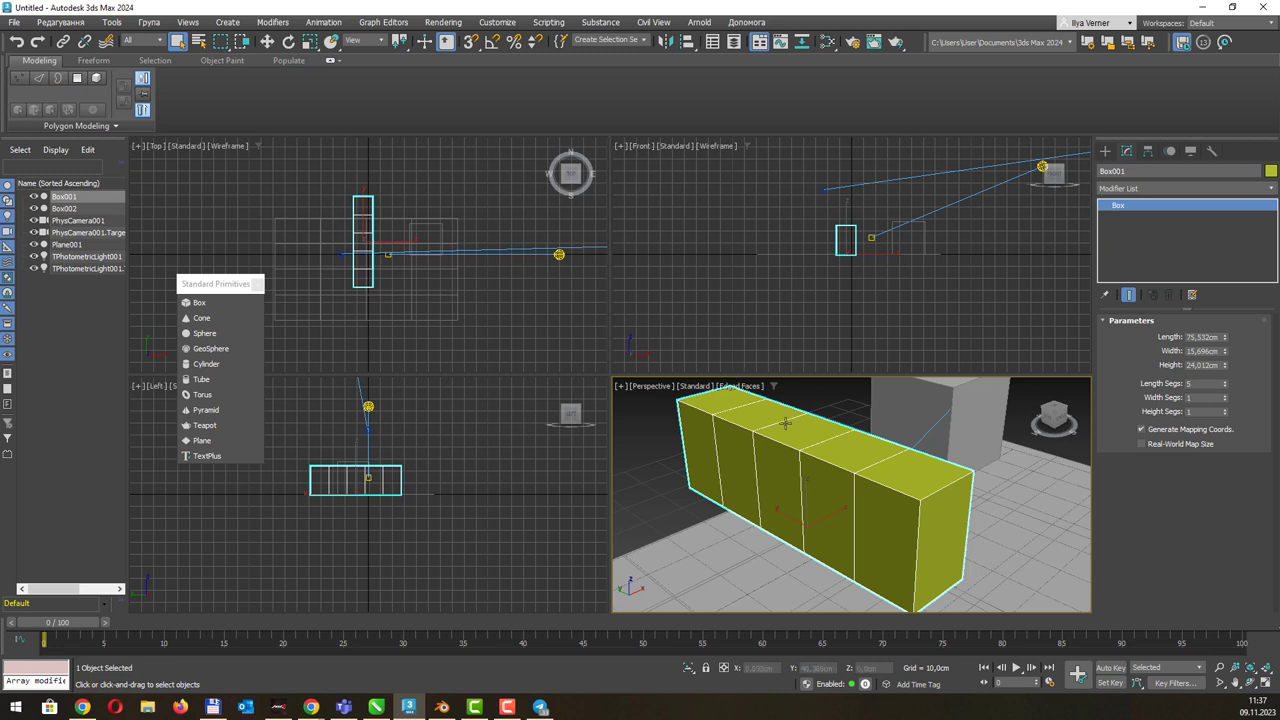
{"action": "middle_click_drag", "start_coordinate": [851, 478], "coordinate": [869, 452], "text": "alt"}
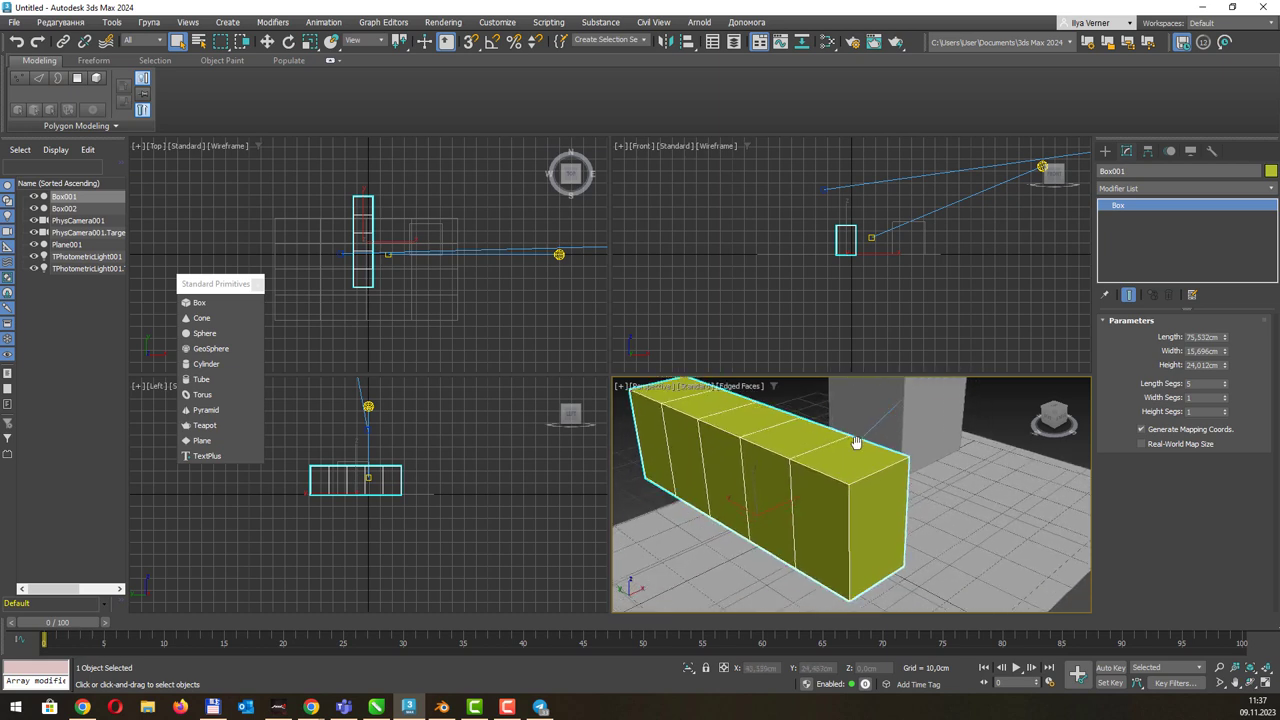
{"action": "mouse_move", "coordinate": [869, 452]}
{"action": "middle_mouse_down"}
{"action": "mouse_move", "coordinate": [802, 457]}
{"action": "mouse_move", "coordinate": [833, 465]}
{"action": "middle_mouse_up"}
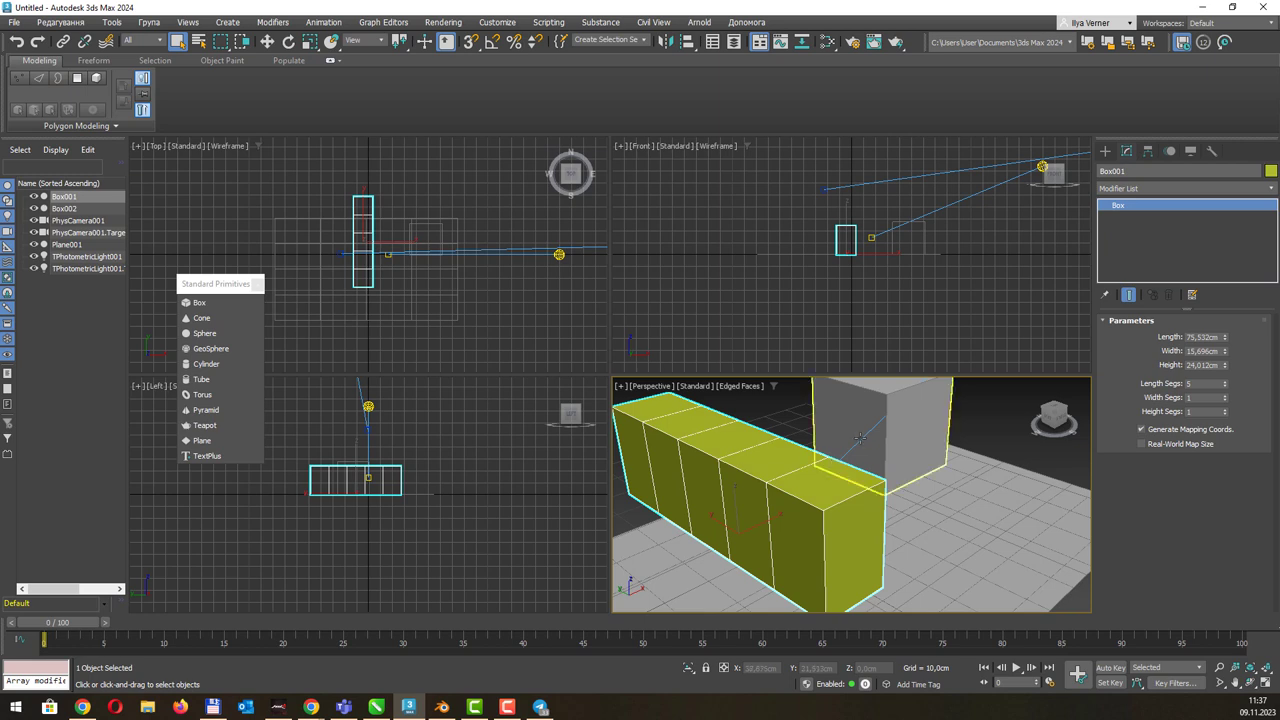
{"action": "mouse_move", "coordinate": [833, 465]}
{"action": "middle_mouse_down"}
{"action": "mouse_move", "coordinate": [857, 442]}
{"action": "mouse_move", "coordinate": [933, 423]}
{"action": "mouse_move", "coordinate": [914, 400]}
{"action": "mouse_move", "coordinate": [840, 459]}
{"action": "middle_mouse_up"}
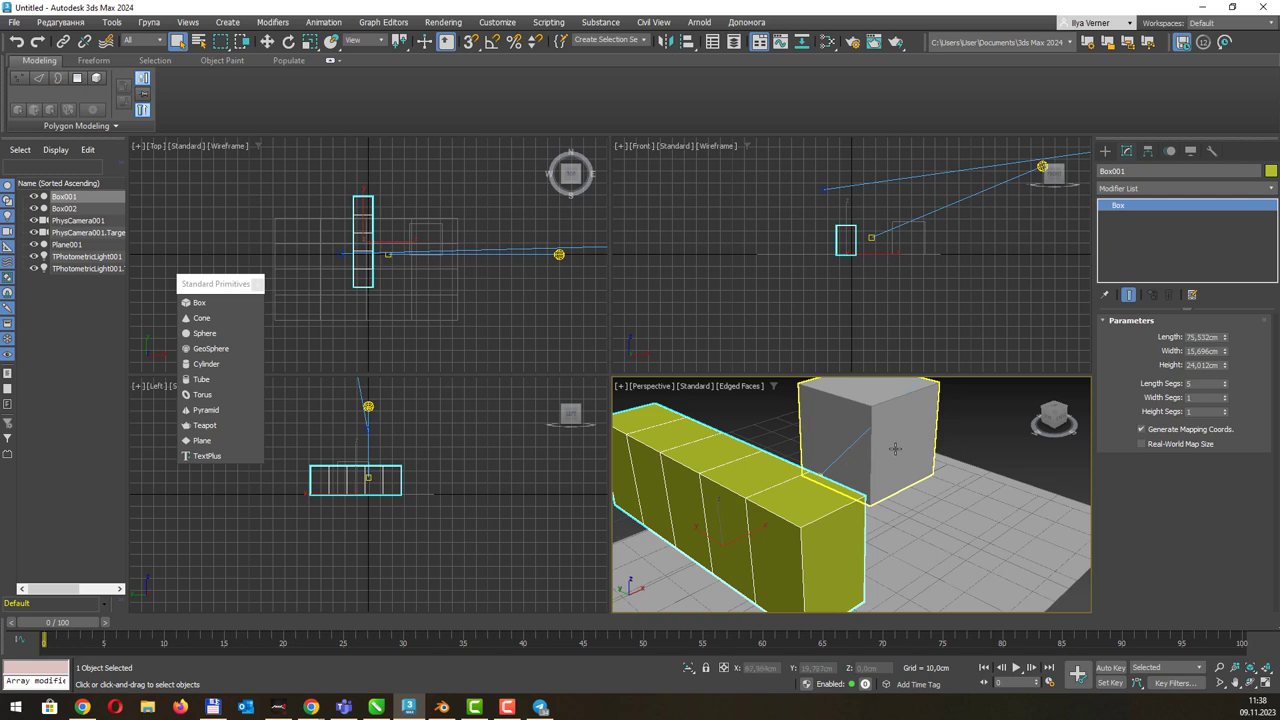
Nudge the Perspective view, then switch to Blender 3.5 from the Windows taskbar.
{"action": "middle_click_drag", "start_coordinate": [895, 448], "coordinate": [894, 451]}
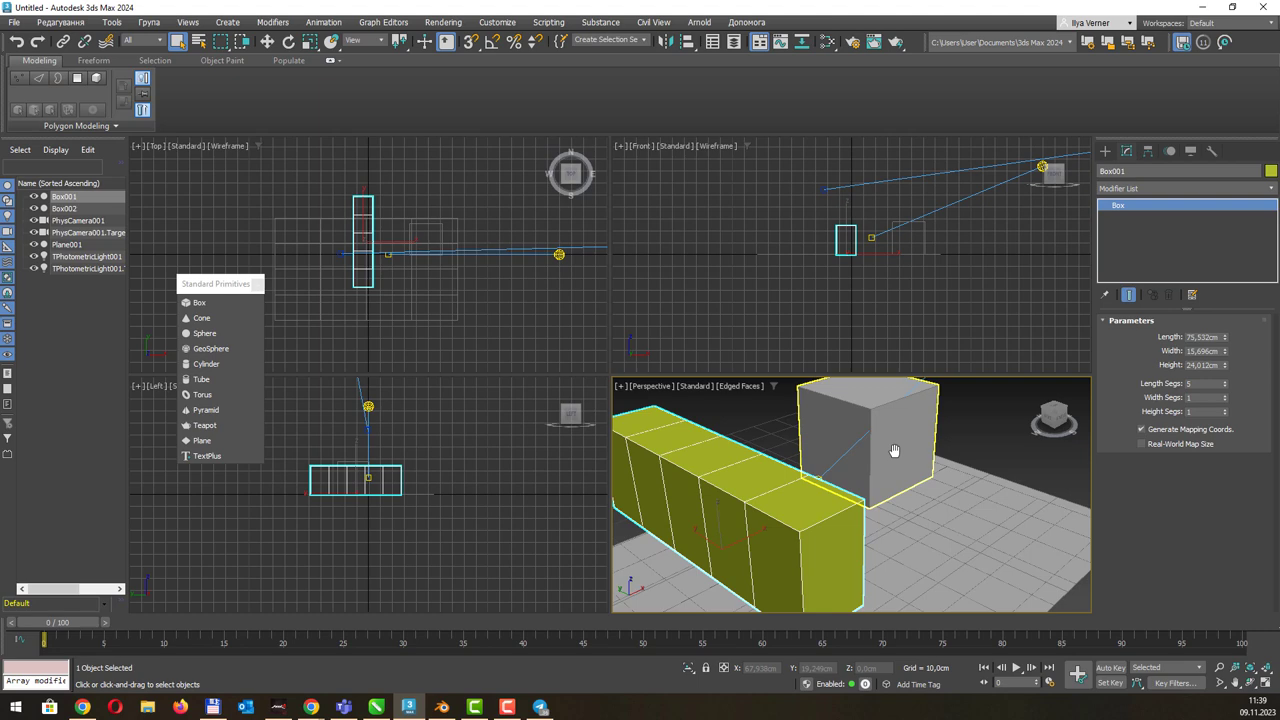
{"action": "left_click", "coordinate": [441, 707]}
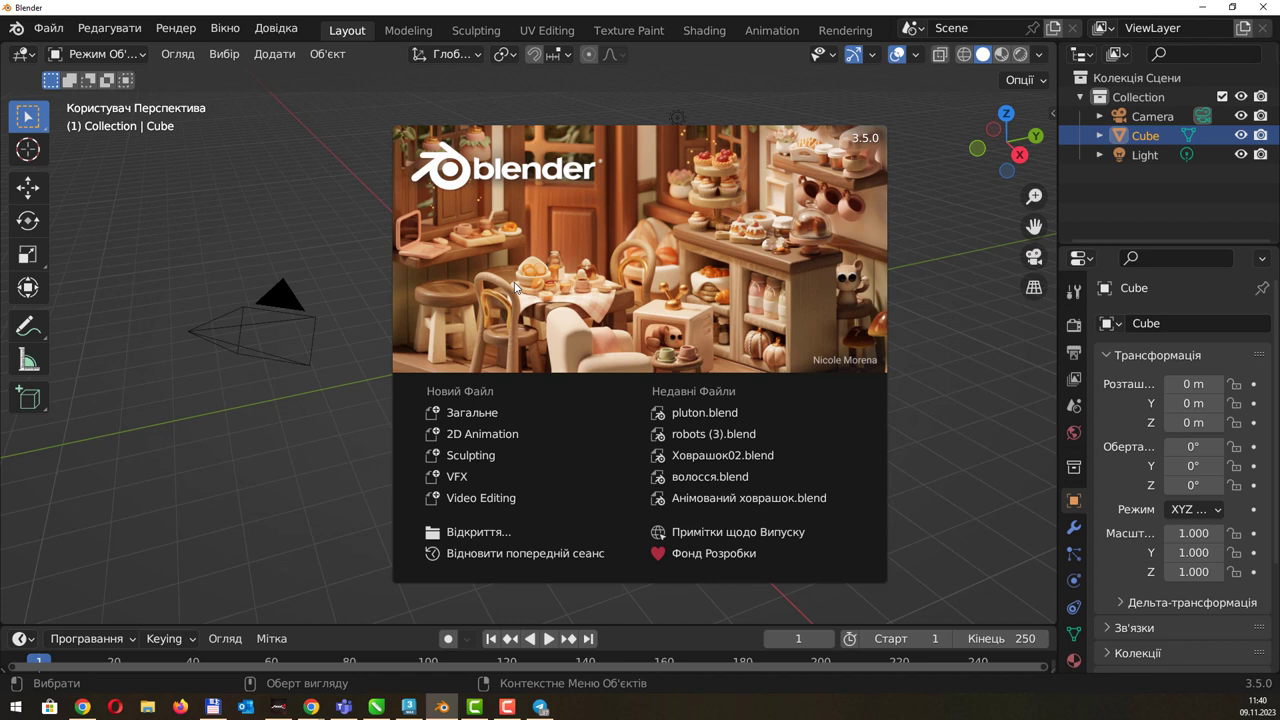
Start a General scene, reopen and dismiss the splash screen, and raise the timeline border.
{"action": "left_click", "coordinate": [485, 413]}
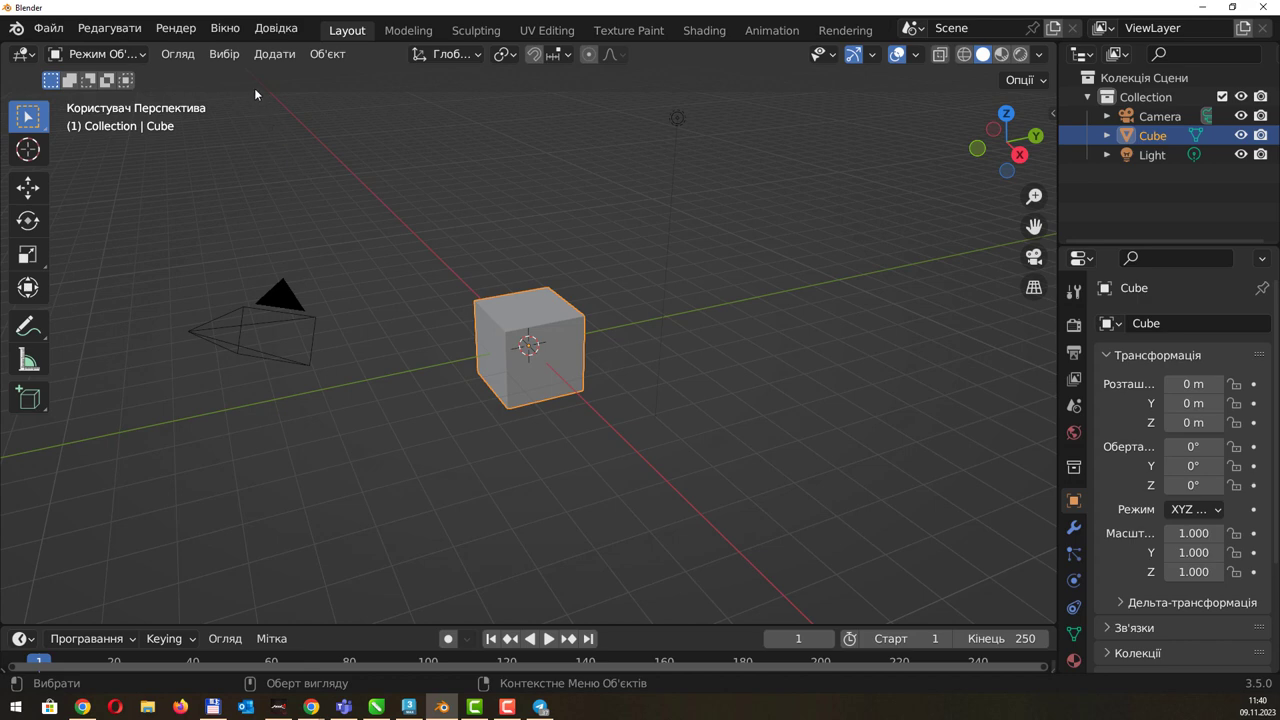
{"action": "left_click", "coordinate": [17, 31]}
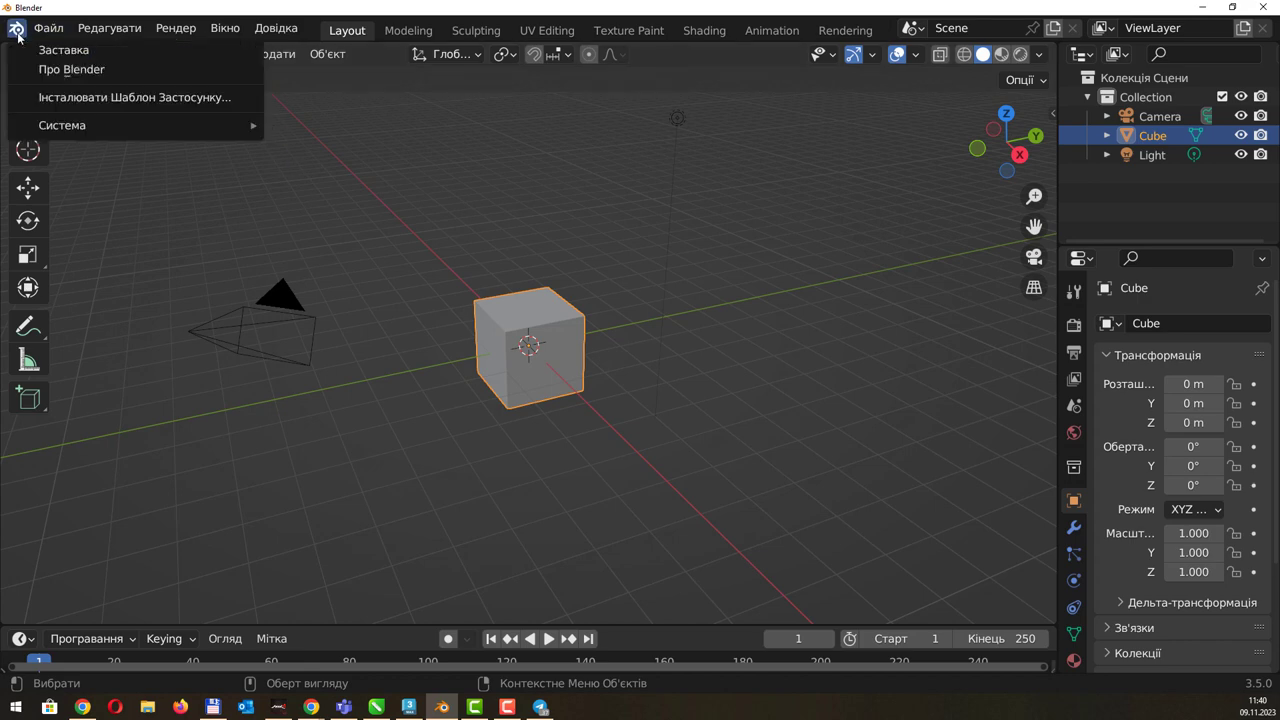
{"action": "left_click", "coordinate": [40, 50]}
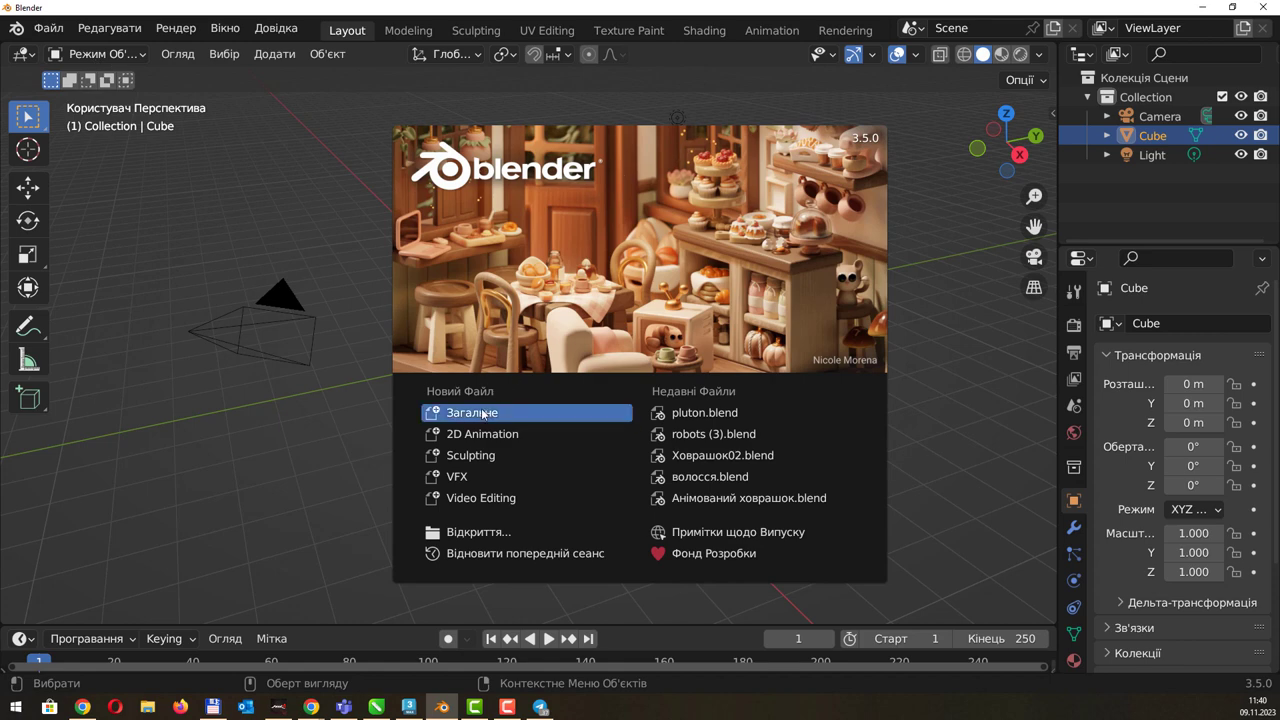
{"action": "left_click", "coordinate": [48, 28]}
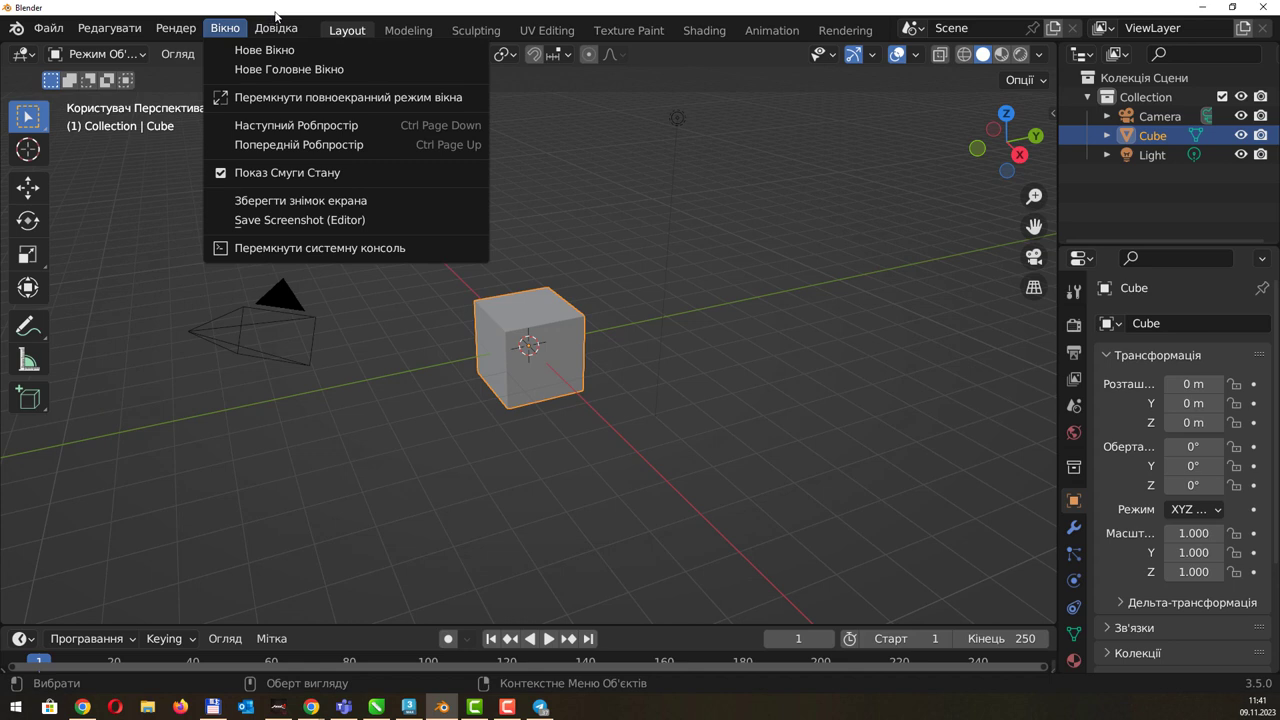
{"action": "key", "text": "Escape"}
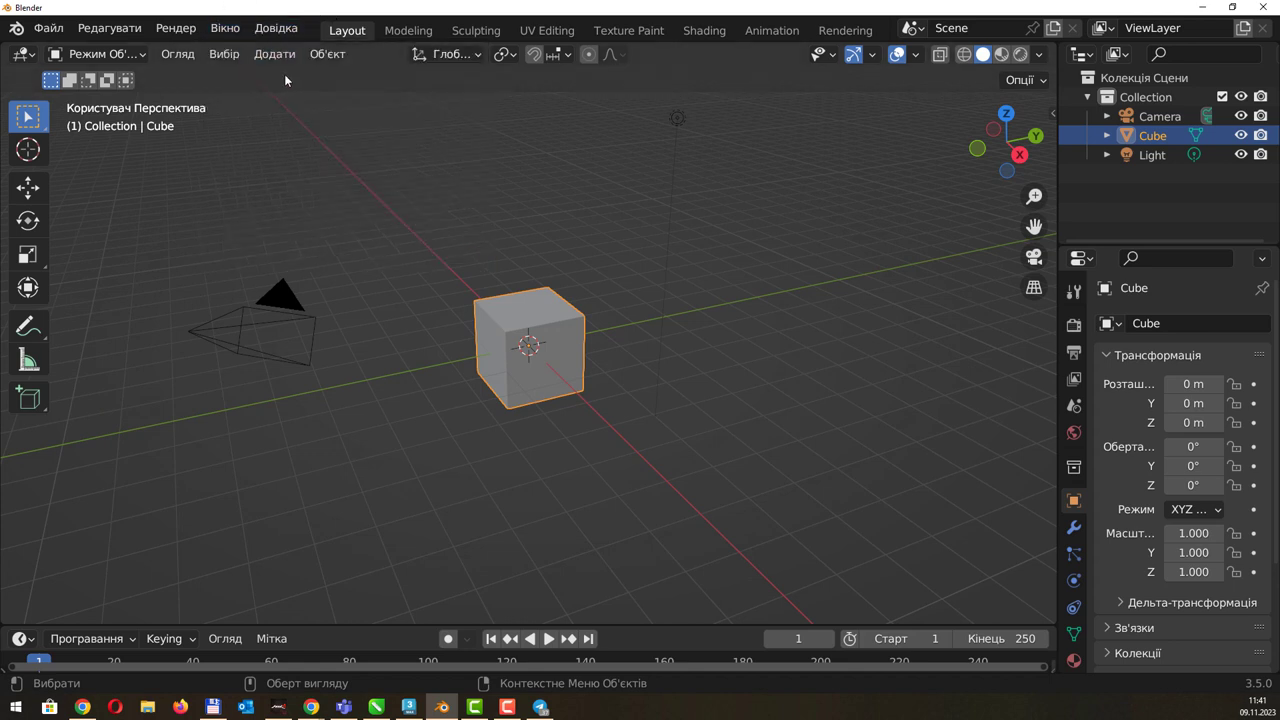
{"action": "left_click_drag", "start_coordinate": [404, 626], "coordinate": [410, 592]}
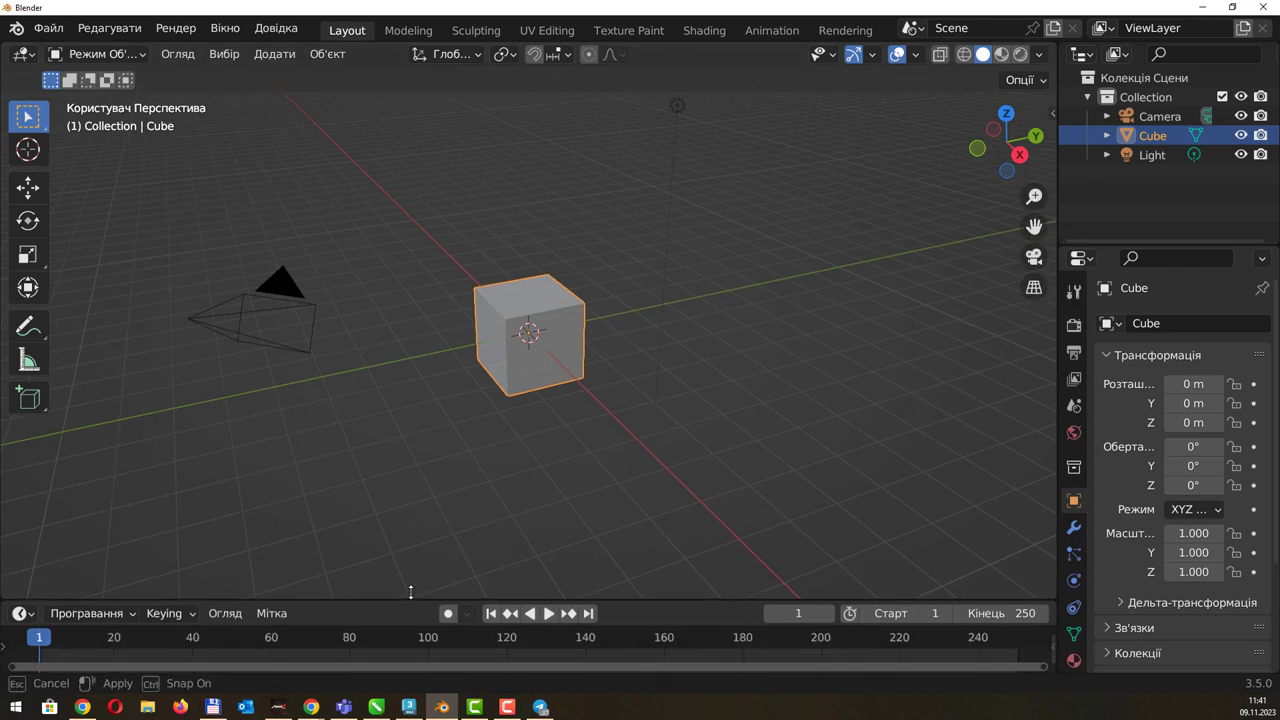
Open Edit > Preferences, adjust the Interface resolution scale, and check the language and translation settings.
{"action": "left_click", "coordinate": [110, 28]}
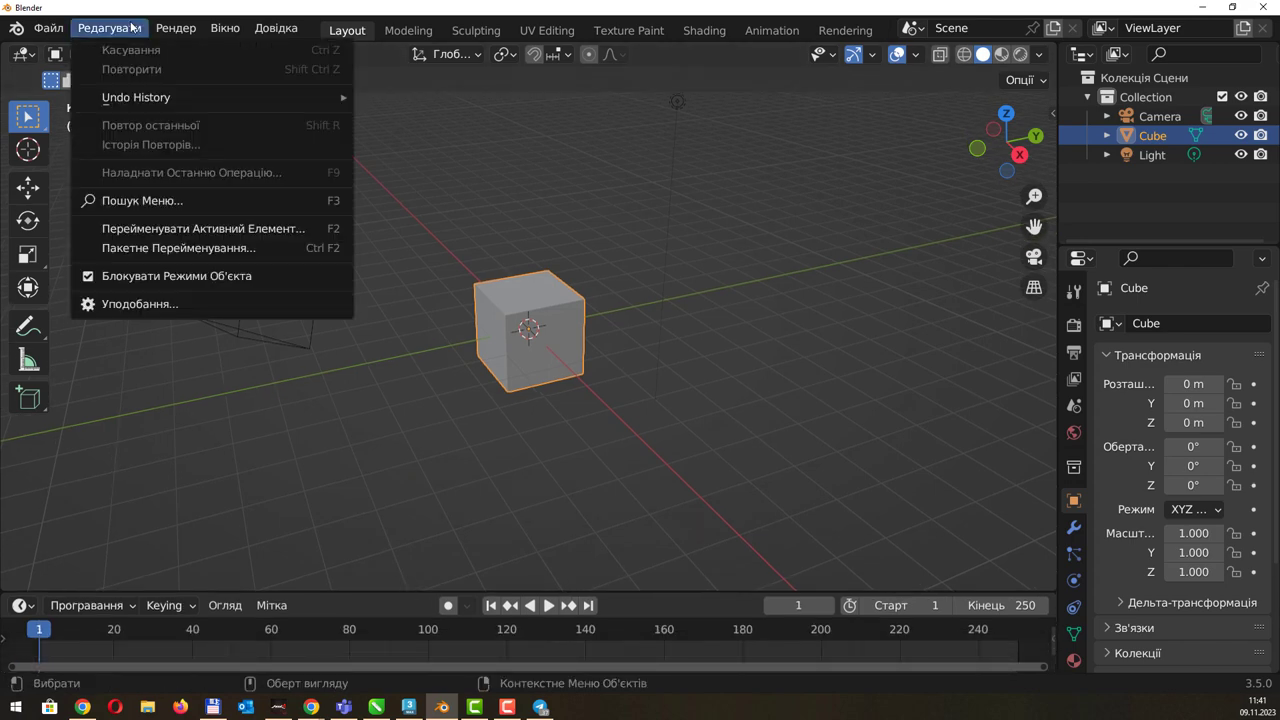
{"action": "left_click", "coordinate": [206, 300]}
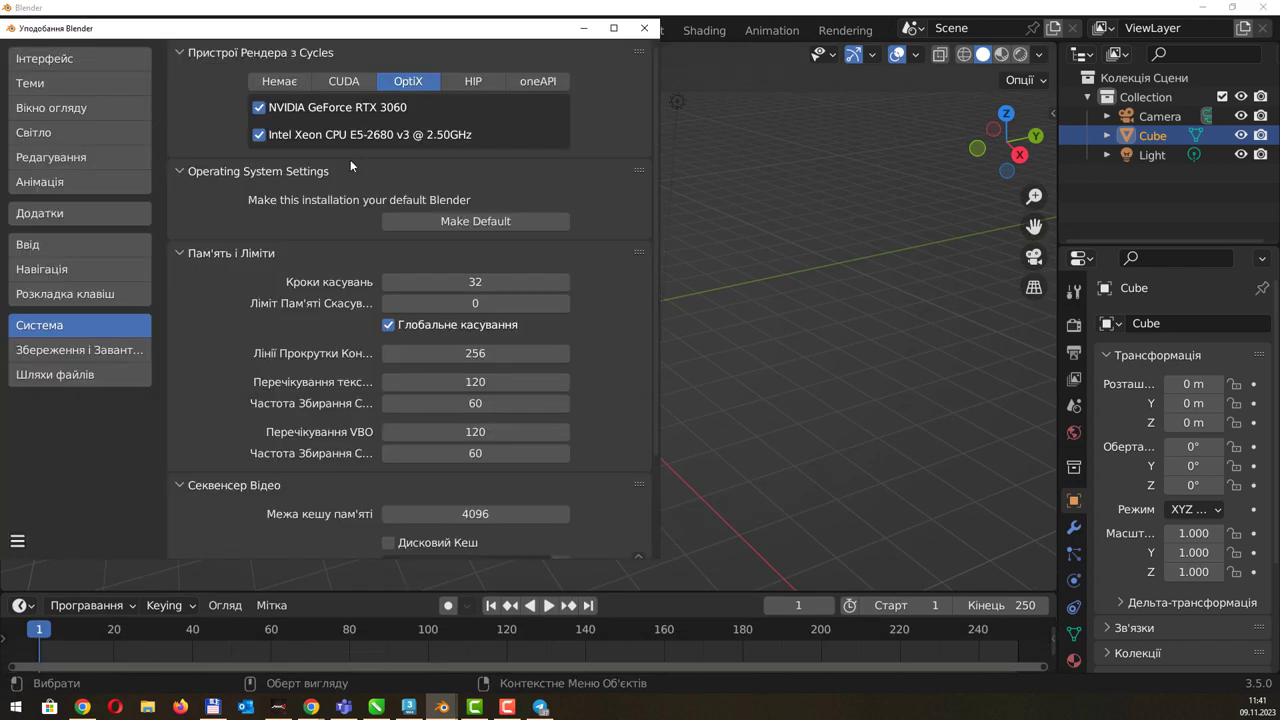
{"action": "left_click_drag", "start_coordinate": [398, 31], "coordinate": [526, 51]}
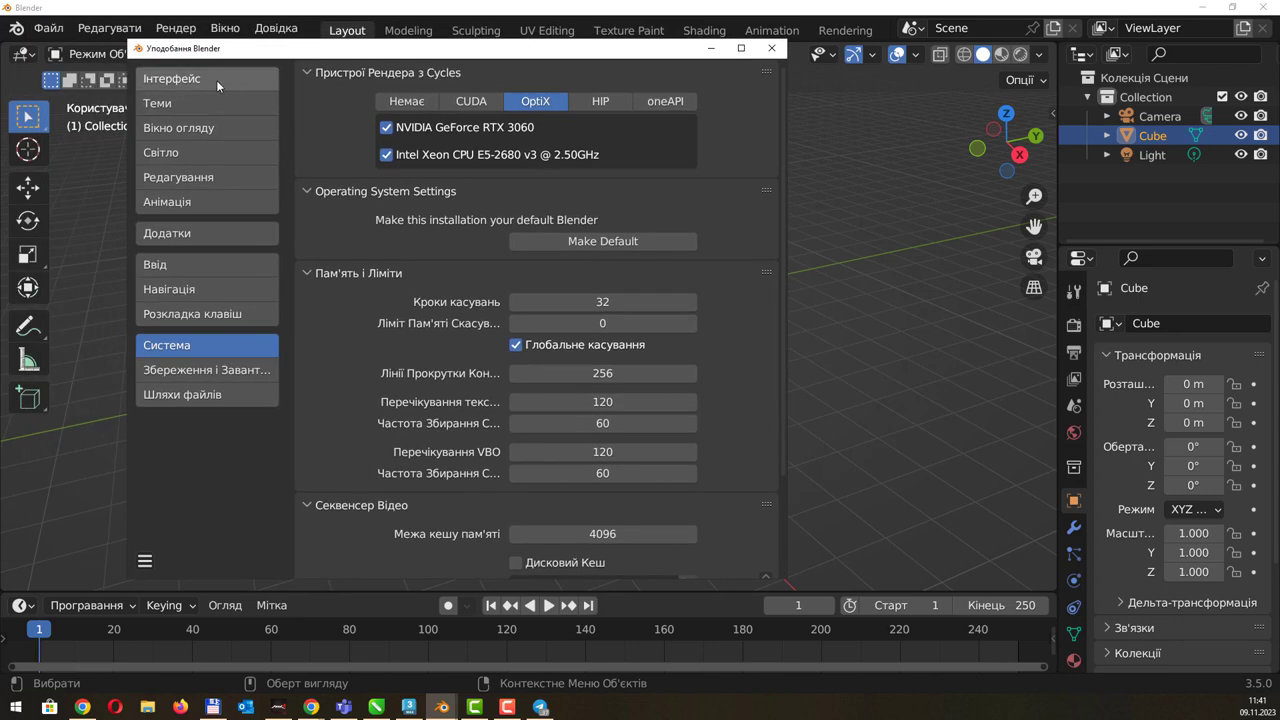
{"action": "left_click", "coordinate": [216, 80]}
{"action": "mouse_move", "coordinate": [593, 101]}
{"action": "left_mouse_down"}
{"action": "mouse_move", "coordinate": [560, 101]}
{"action": "mouse_move", "coordinate": [643, 95]}
{"action": "mouse_move", "coordinate": [598, 104]}
{"action": "left_mouse_up"}
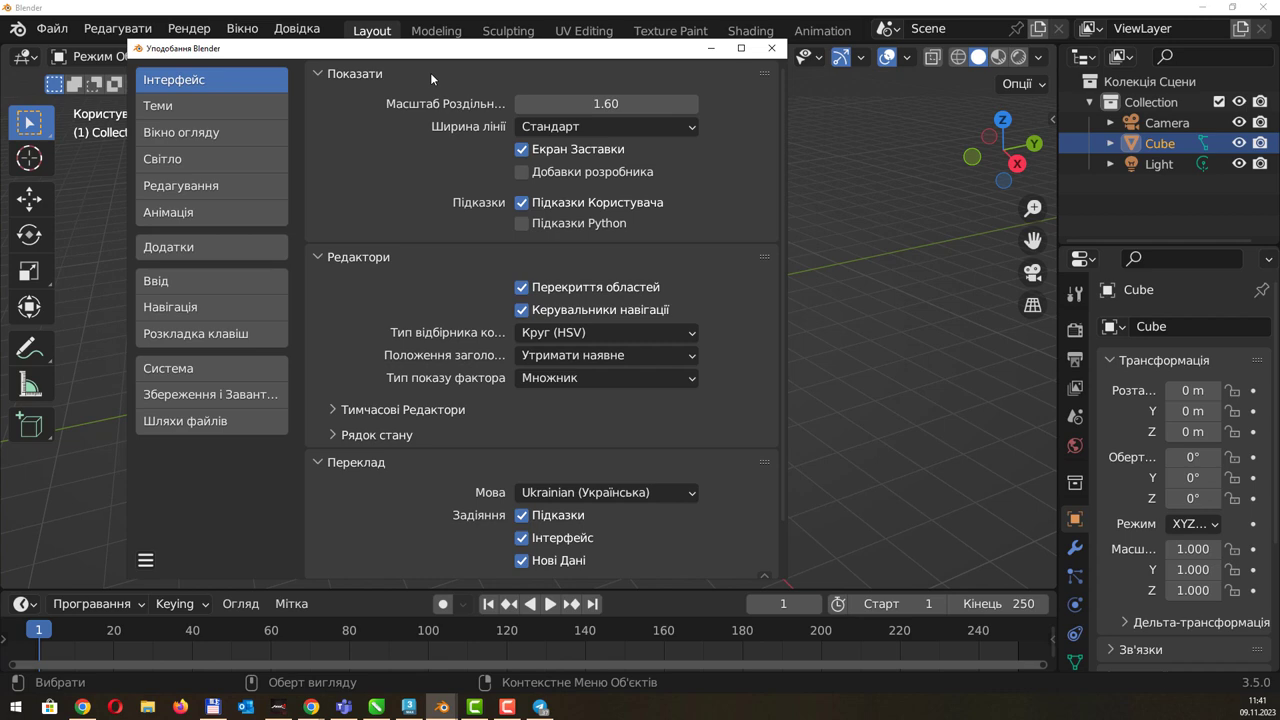
{"action": "left_click", "coordinate": [569, 493]}
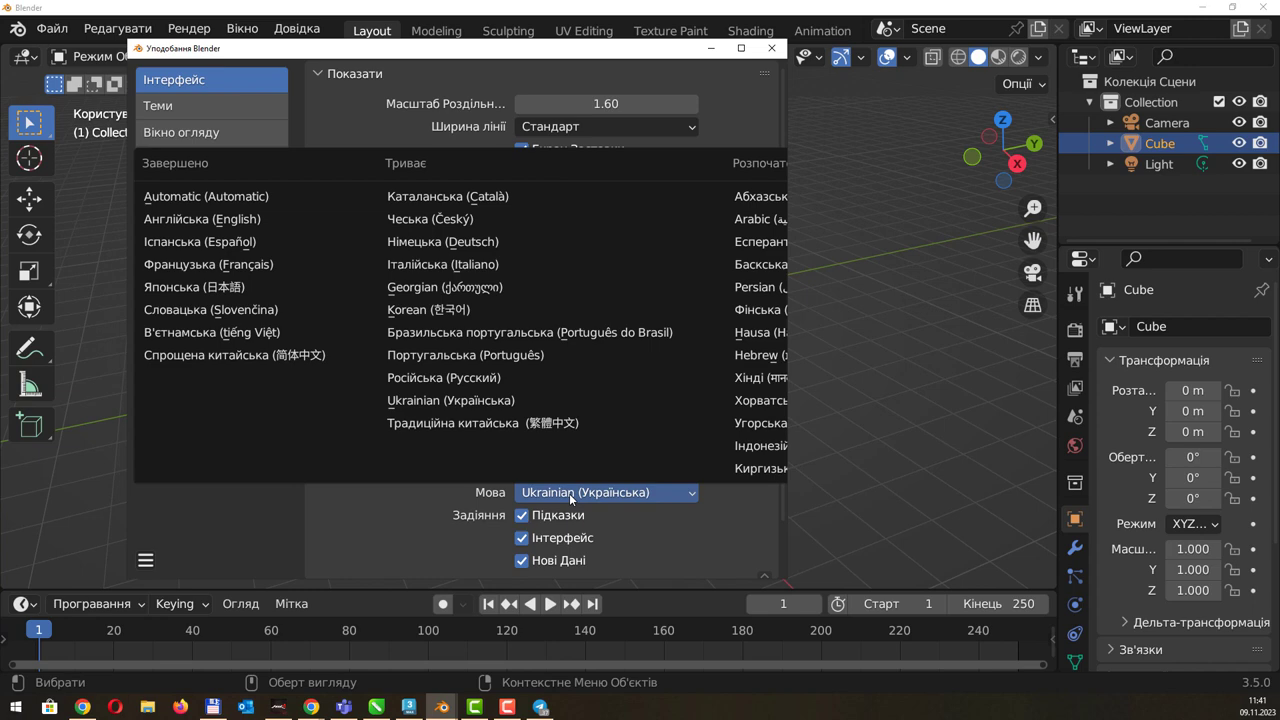
{"action": "left_click", "coordinate": [726, 557]}
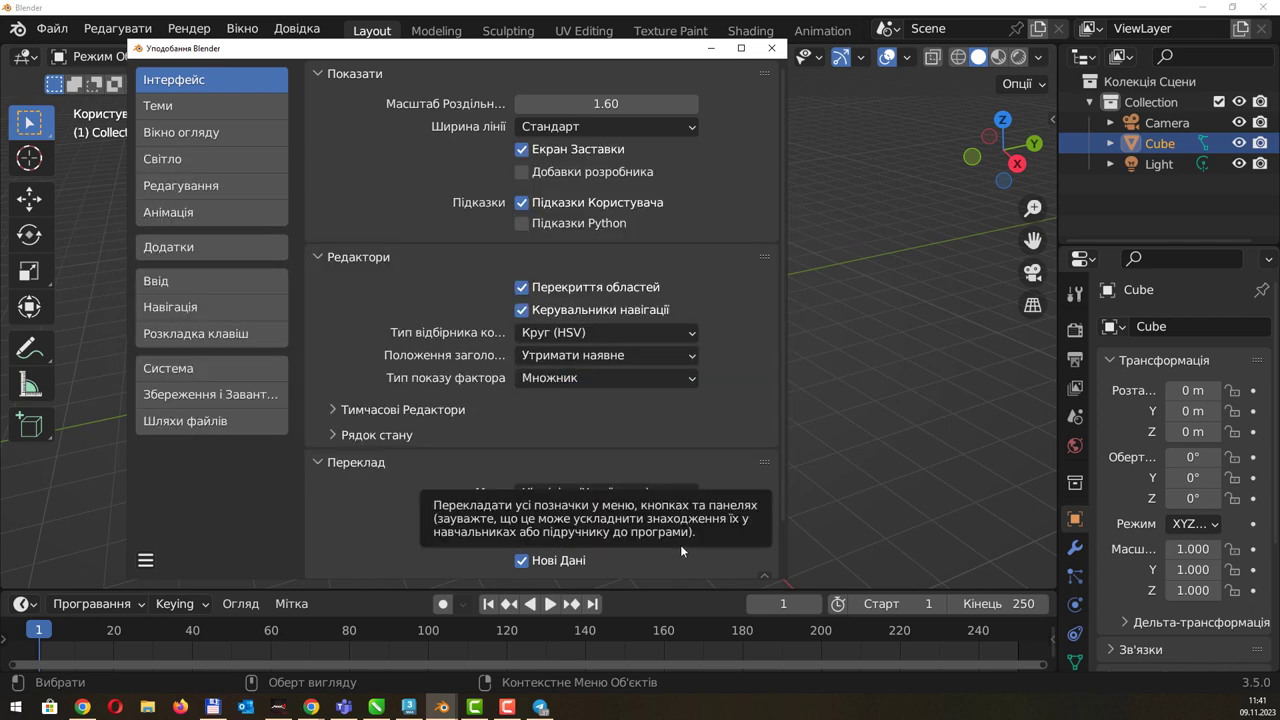
{"action": "left_click", "coordinate": [680, 544]}
{"action": "left_click", "coordinate": [680, 544]}
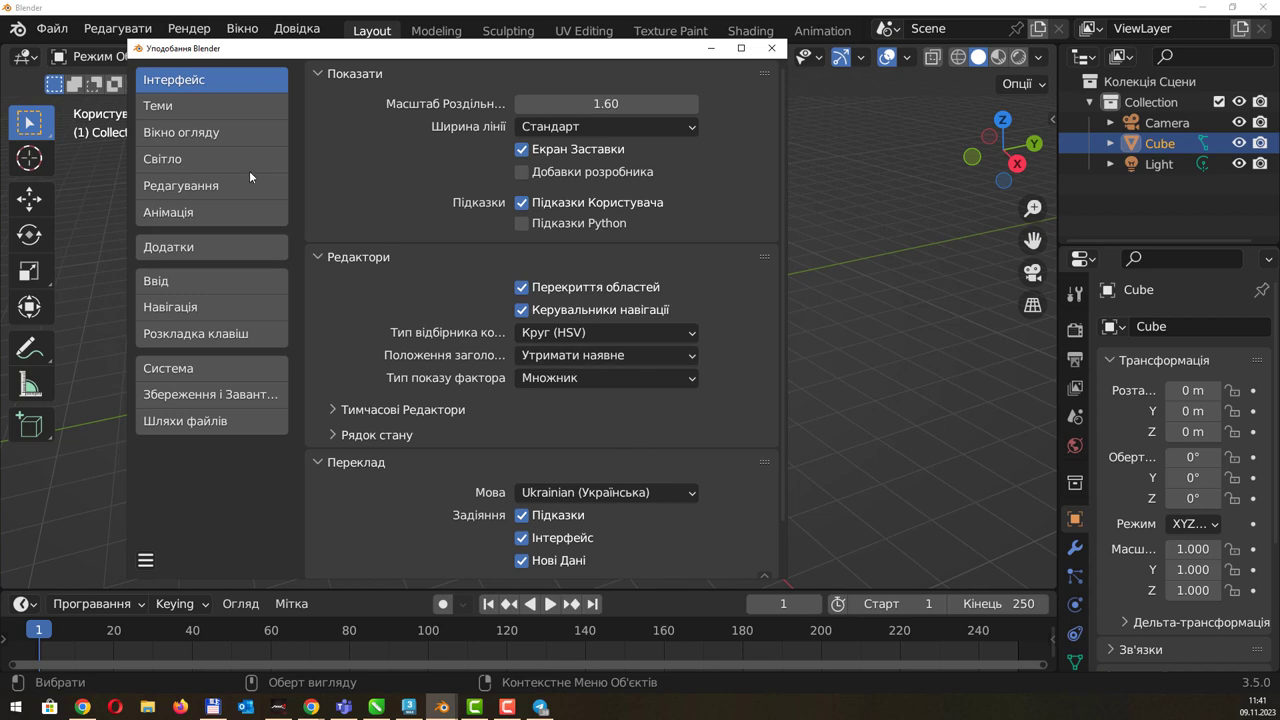
Browse the Themes, Viewport and Lights pages, ending on Animation.
{"action": "left_click", "coordinate": [192, 106]}
{"action": "left_click", "coordinate": [197, 136]}
{"action": "left_click", "coordinate": [190, 162]}
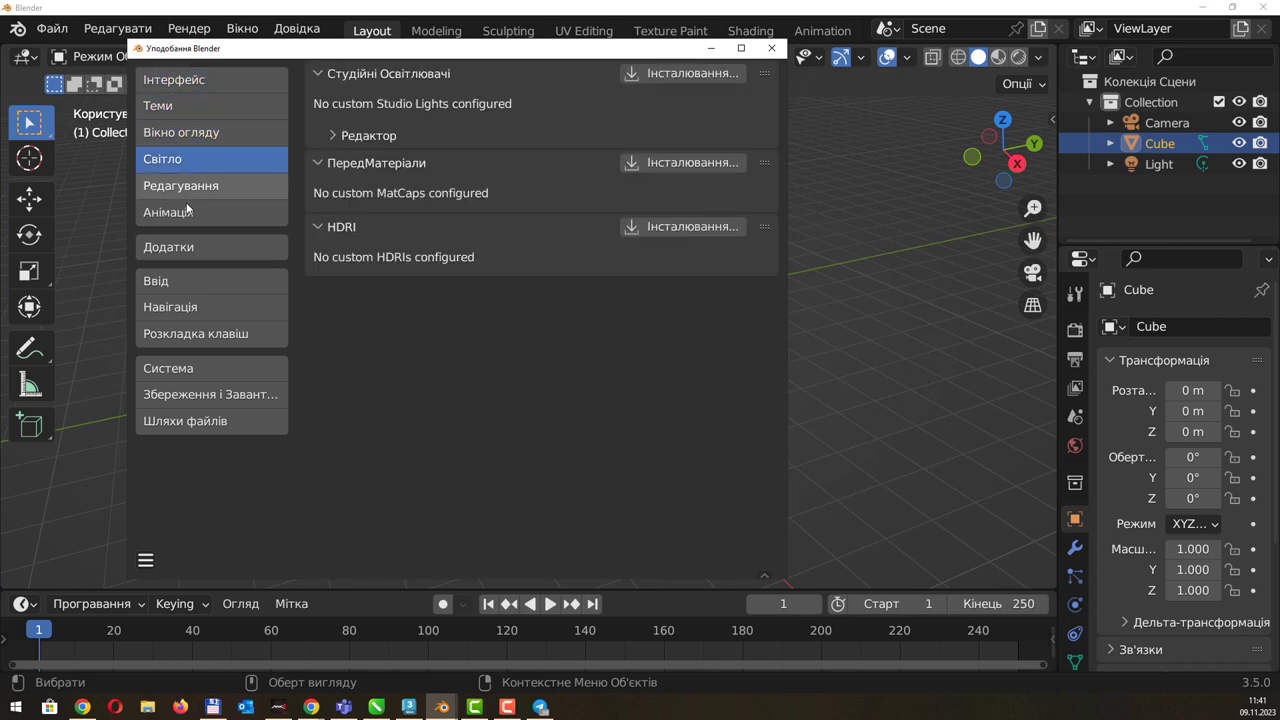
{"action": "left_click", "coordinate": [188, 211]}
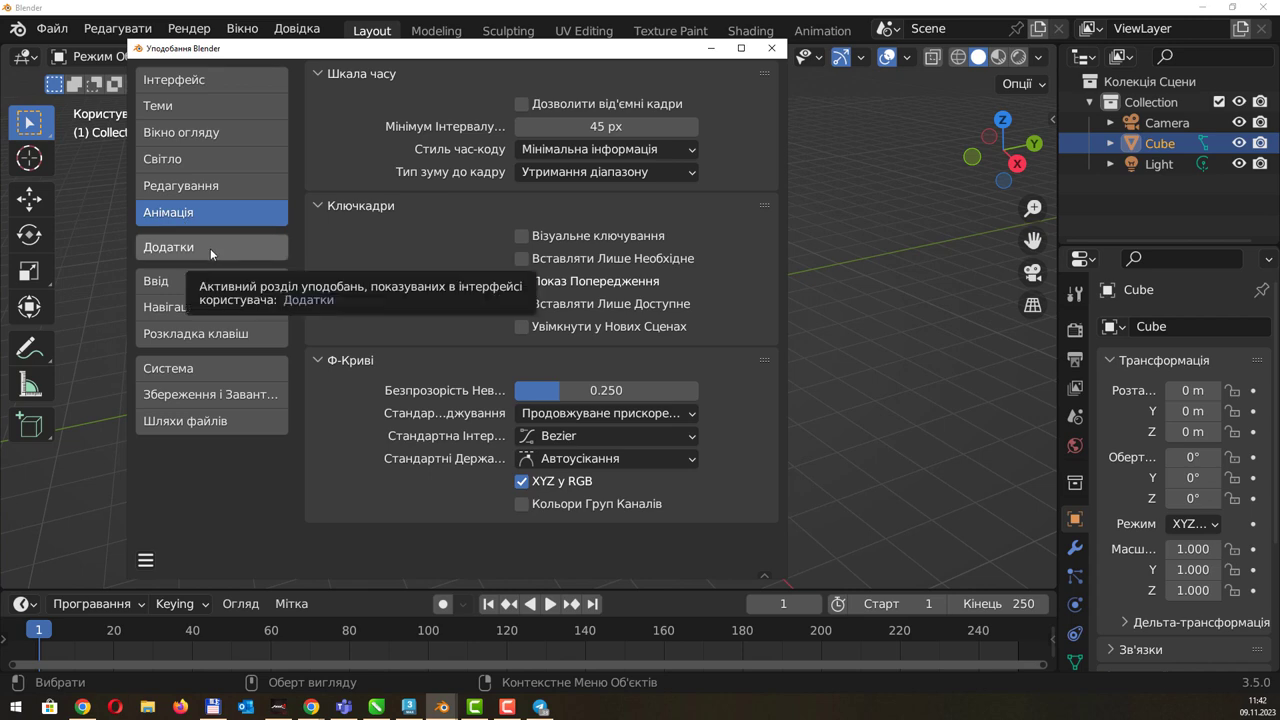
Show the Add-ons page and scroll through the official add-on list and back to the top.
{"action": "left_click", "coordinate": [206, 250]}
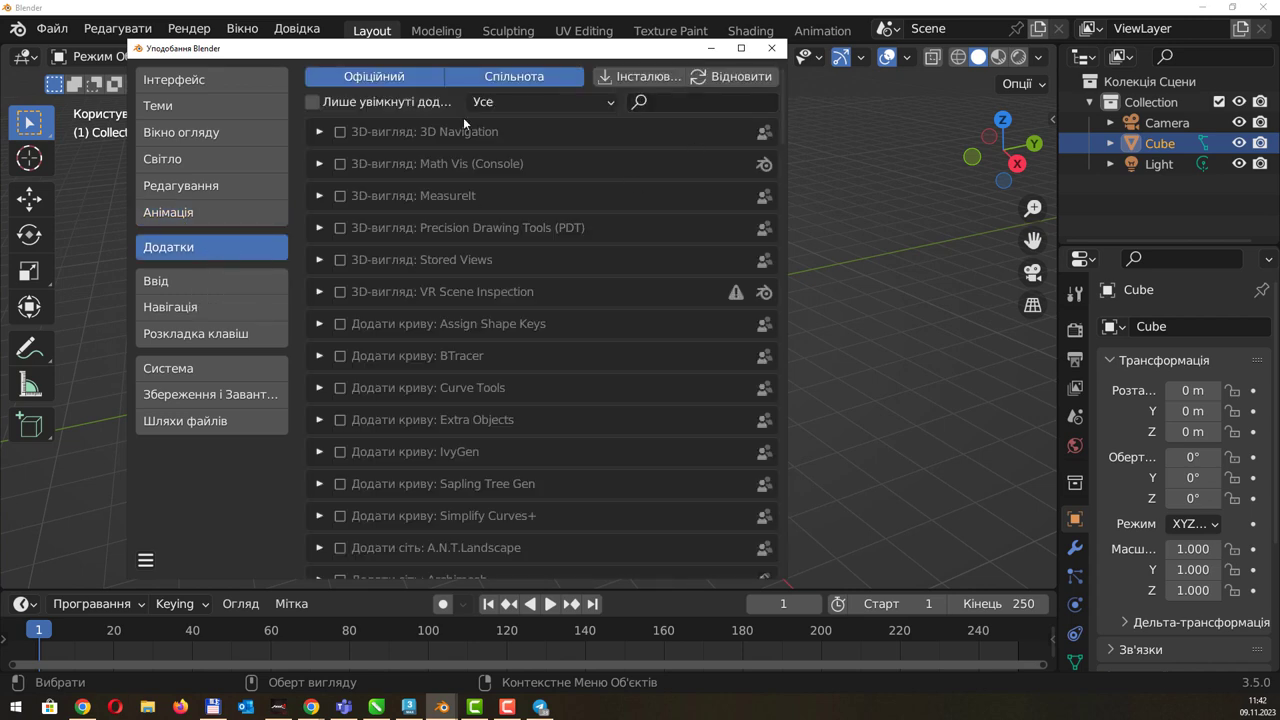
{"action": "scroll", "coordinate": [532, 278], "scroll_direction": "down", "scroll_amount": 2}
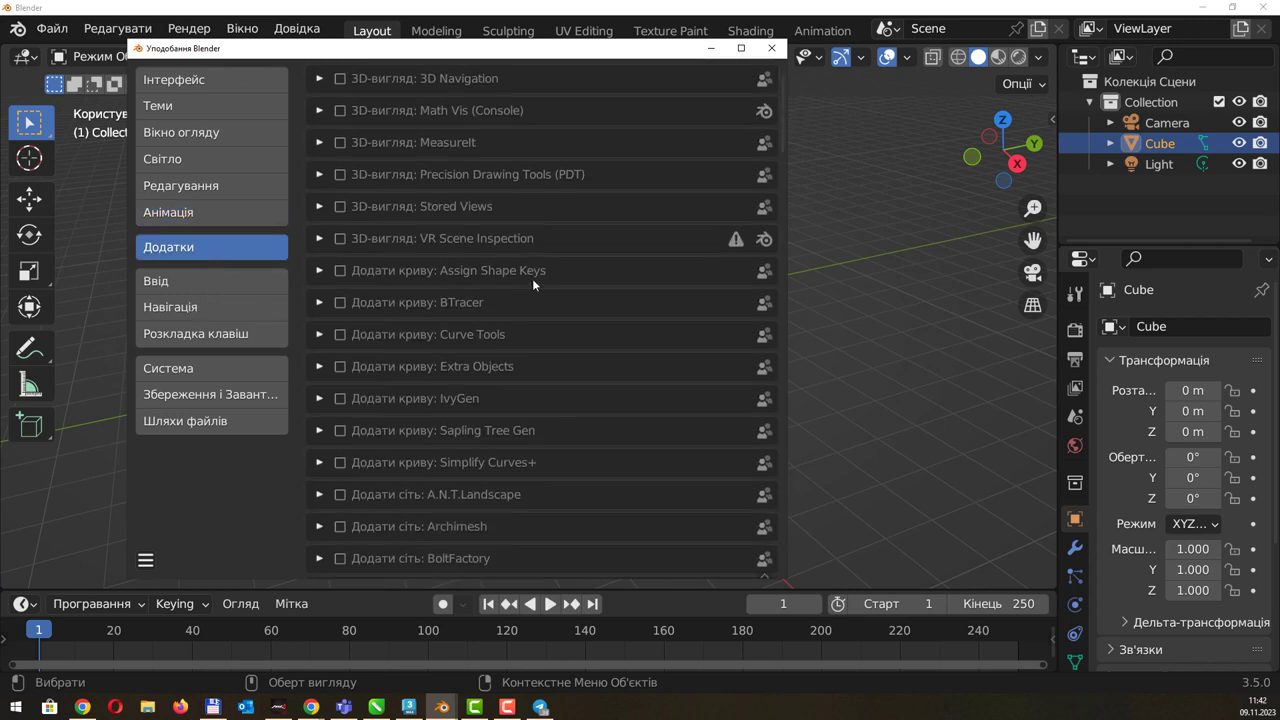
{"action": "scroll", "coordinate": [531, 286], "scroll_direction": "down", "scroll_amount": 4}
{"action": "scroll", "coordinate": [531, 286], "scroll_direction": "down", "scroll_amount": 5}
{"action": "scroll", "coordinate": [531, 286], "scroll_direction": "down", "scroll_amount": 8}
{"action": "scroll", "coordinate": [531, 286], "scroll_direction": "down", "scroll_amount": 3}
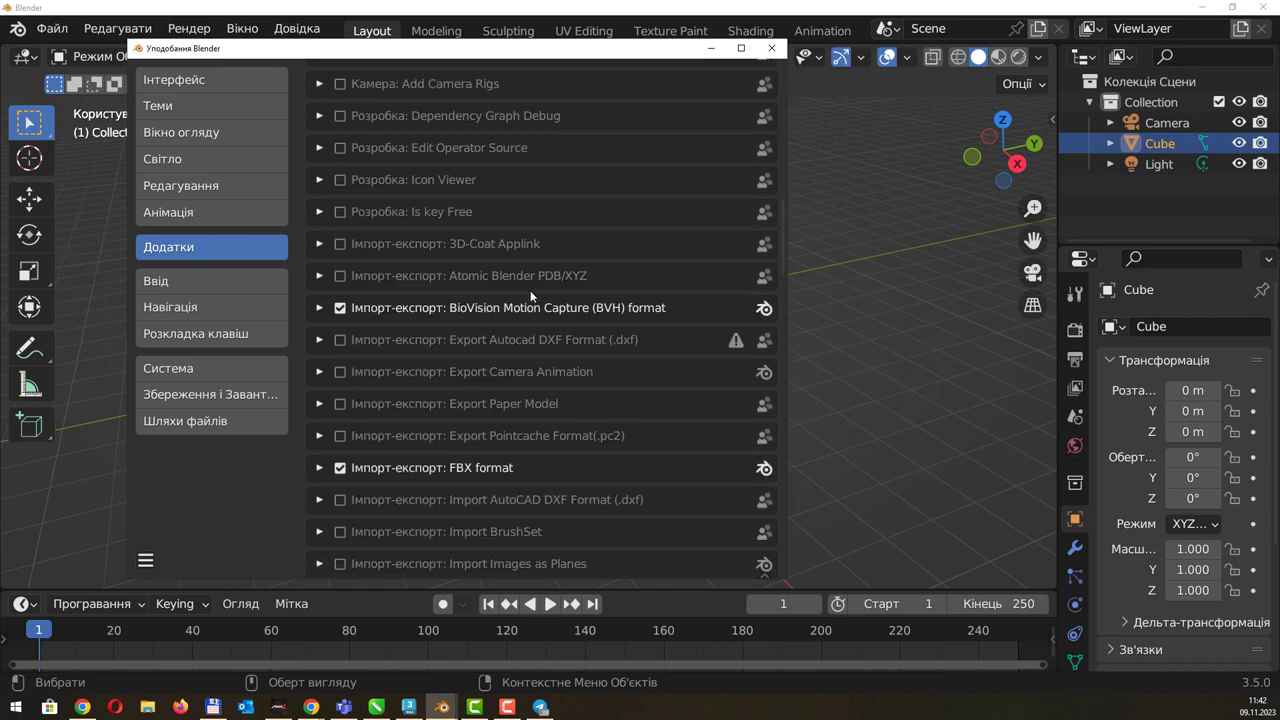
{"action": "scroll", "coordinate": [531, 298], "scroll_direction": "down", "scroll_amount": 4}
{"action": "scroll", "coordinate": [530, 297], "scroll_direction": "down", "scroll_amount": 8}
{"action": "scroll", "coordinate": [532, 296], "scroll_direction": "up", "scroll_amount": 3}
{"action": "scroll", "coordinate": [540, 288], "scroll_direction": "up", "scroll_amount": 8}
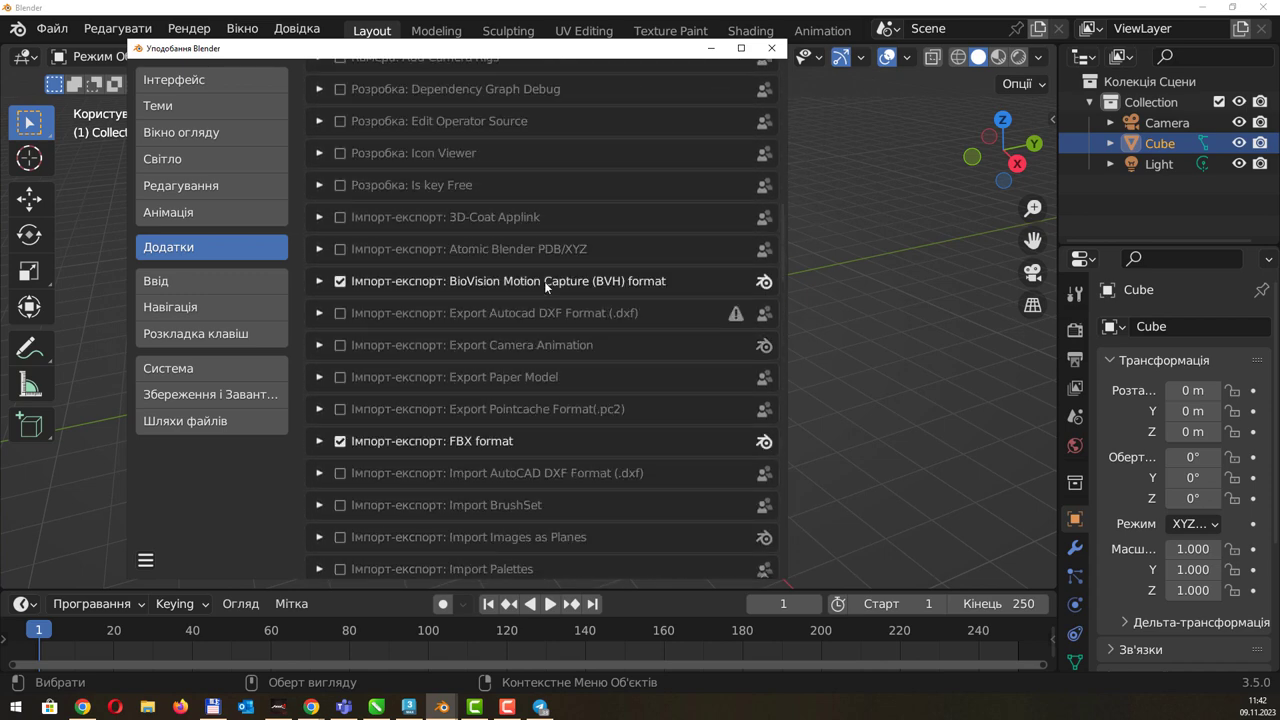
{"action": "scroll", "coordinate": [544, 284], "scroll_direction": "up", "scroll_amount": 8}
{"action": "scroll", "coordinate": [545, 288], "scroll_direction": "up", "scroll_amount": 6}
{"action": "scroll", "coordinate": [545, 288], "scroll_direction": "up", "scroll_amount": 9}
{"action": "scroll", "coordinate": [545, 288], "scroll_direction": "up", "scroll_amount": 3}
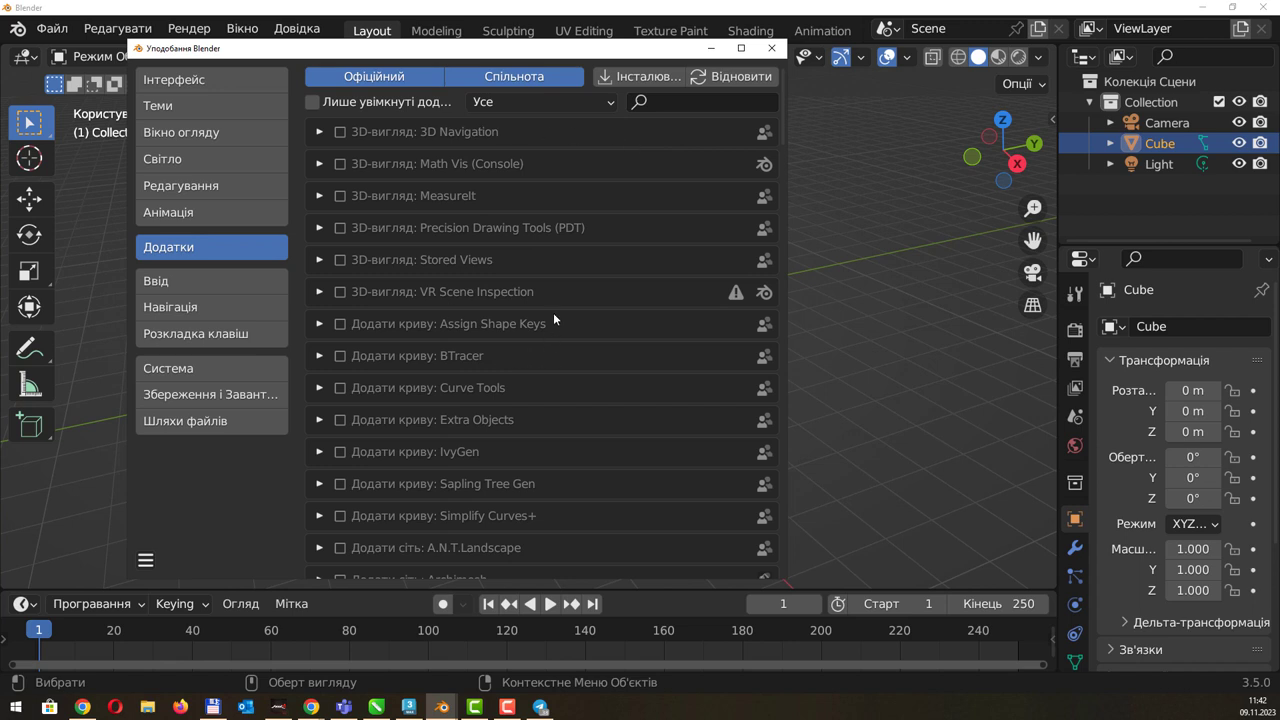
Browse the Input, Navigation, Keymap, System, Save & Load and File Paths pages, returning to Keymap.
{"action": "left_click", "coordinate": [212, 268]}
{"action": "left_click", "coordinate": [215, 305]}
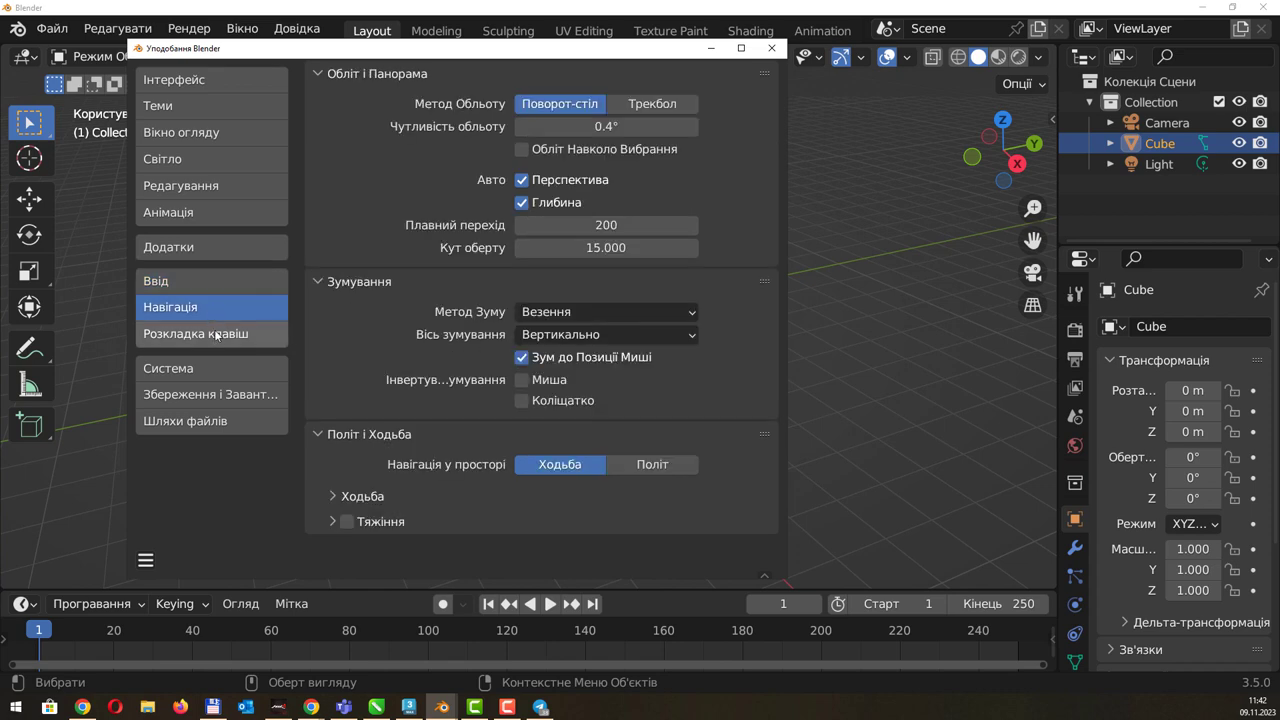
{"action": "left_click", "coordinate": [215, 336]}
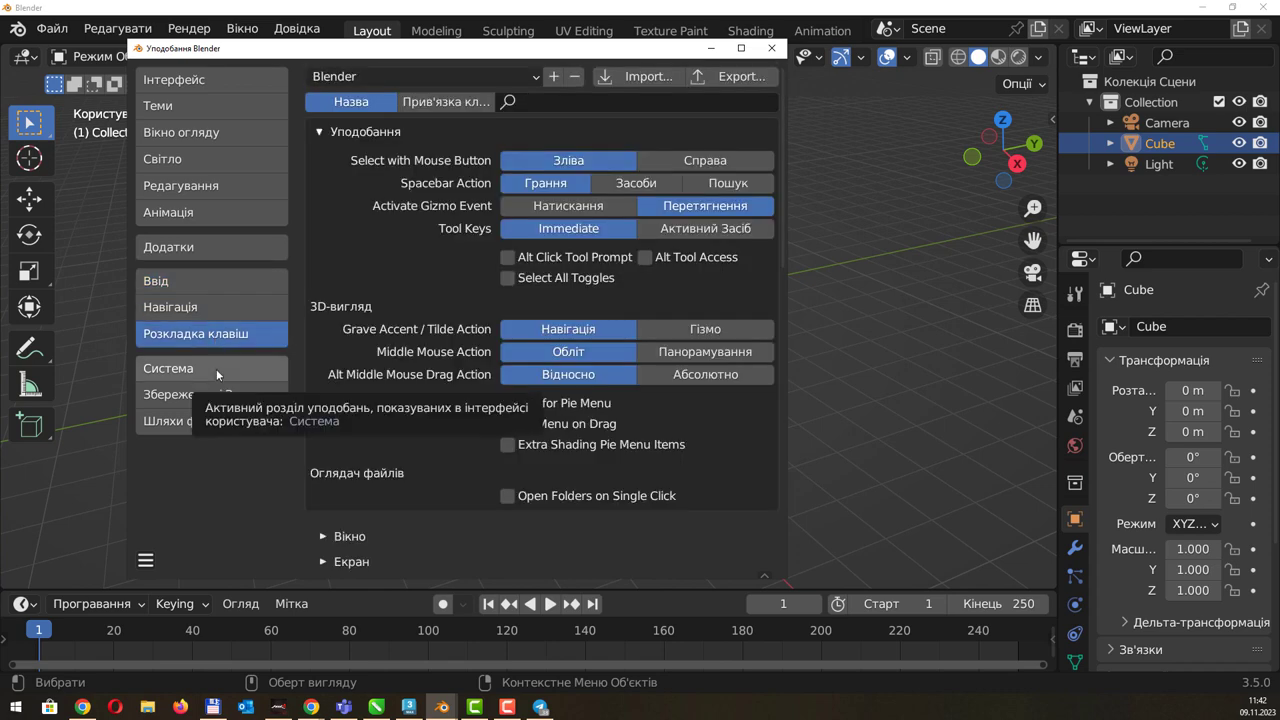
{"action": "left_click", "coordinate": [216, 370]}
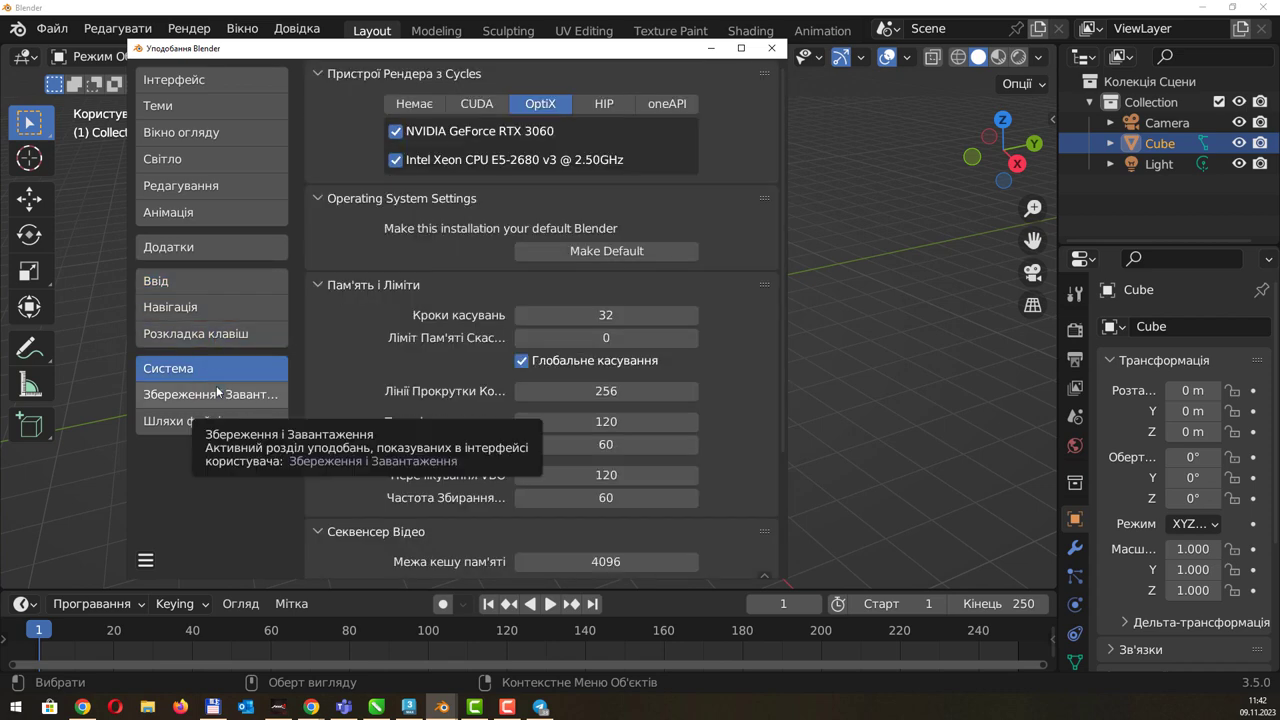
{"action": "left_click", "coordinate": [216, 397]}
{"action": "left_click", "coordinate": [216, 413]}
{"action": "left_click", "coordinate": [217, 394]}
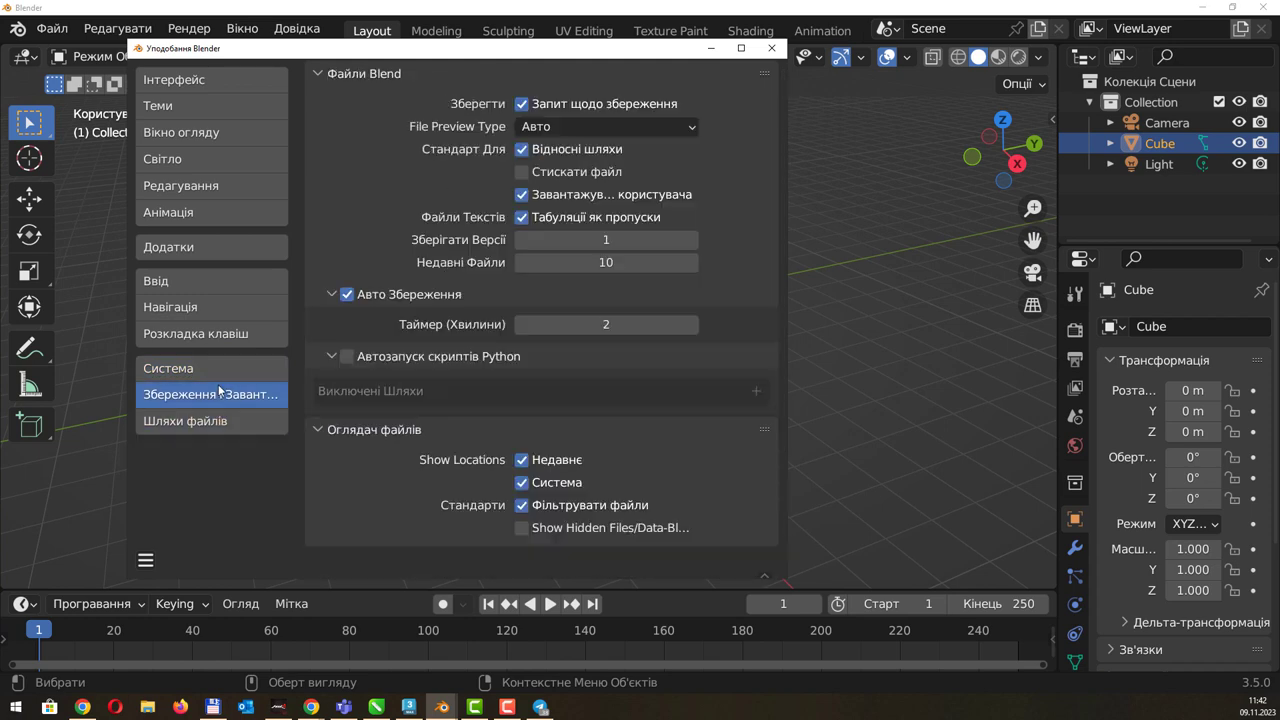
{"action": "left_click", "coordinate": [218, 368]}
{"action": "left_click", "coordinate": [225, 336]}
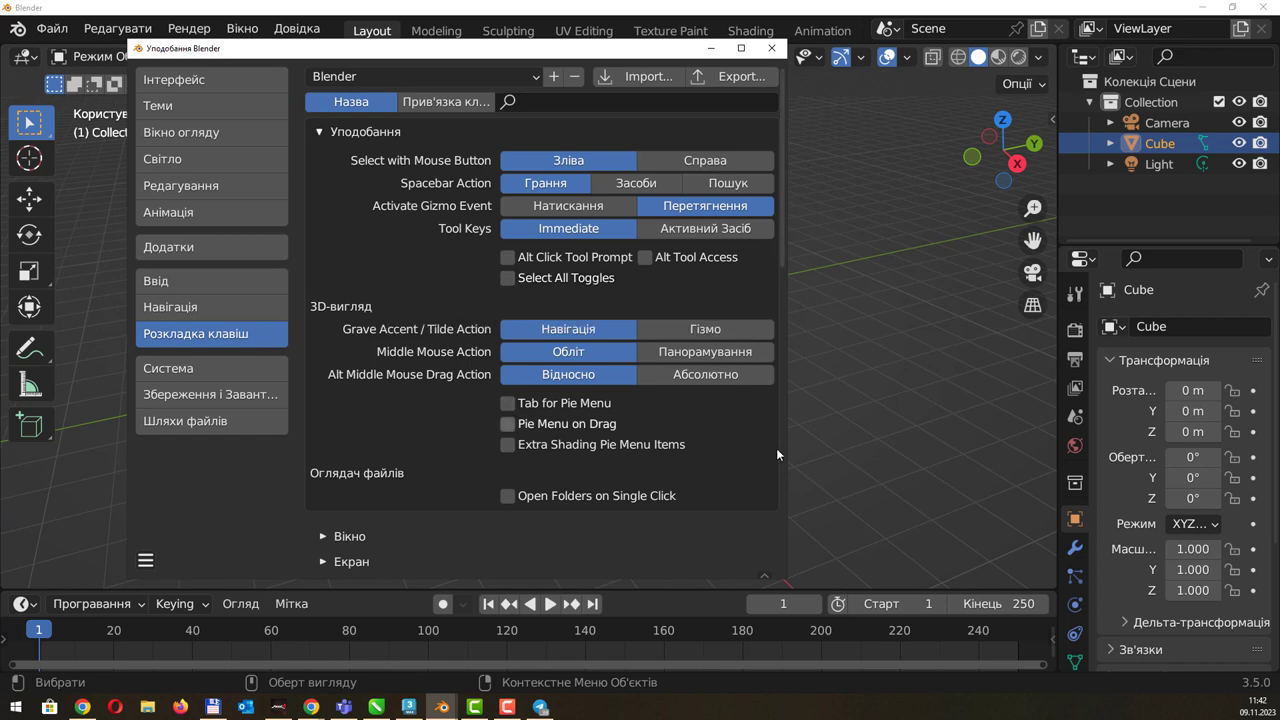
Scroll down through the Keymap settings and close the Preferences window.
{"action": "scroll", "coordinate": [733, 500], "scroll_direction": "down", "scroll_amount": 1}
{"action": "scroll", "coordinate": [705, 485], "scroll_direction": "down", "scroll_amount": 3}
{"action": "scroll", "coordinate": [695, 470], "scroll_direction": "down", "scroll_amount": 3}
{"action": "scroll", "coordinate": [688, 467], "scroll_direction": "down", "scroll_amount": 8}
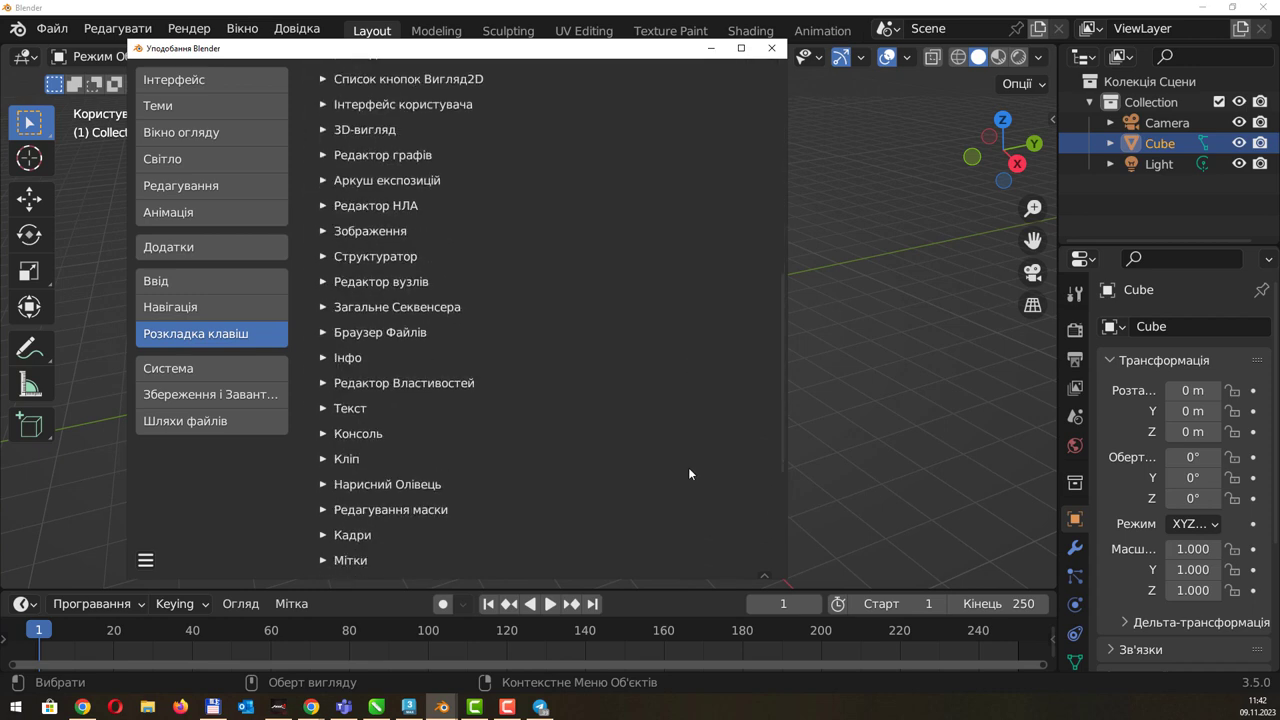
{"action": "scroll", "coordinate": [687, 468], "scroll_direction": "down", "scroll_amount": 8}
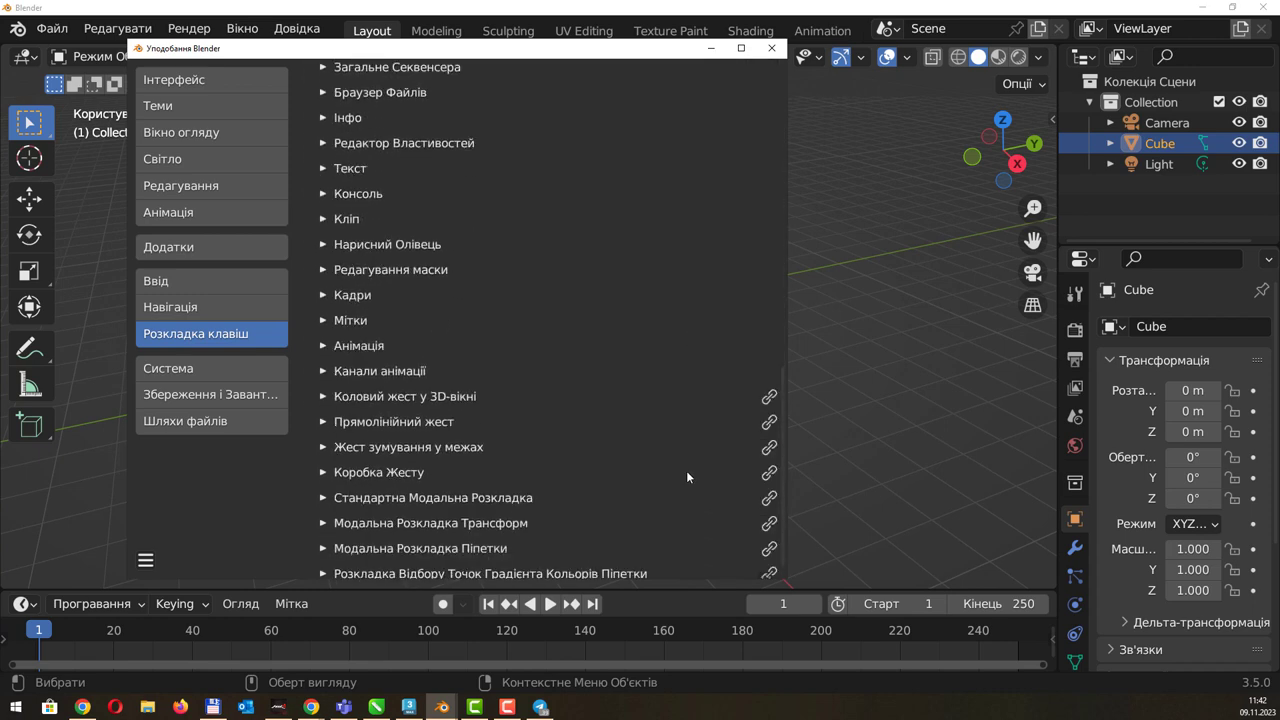
{"action": "left_click", "coordinate": [771, 48]}
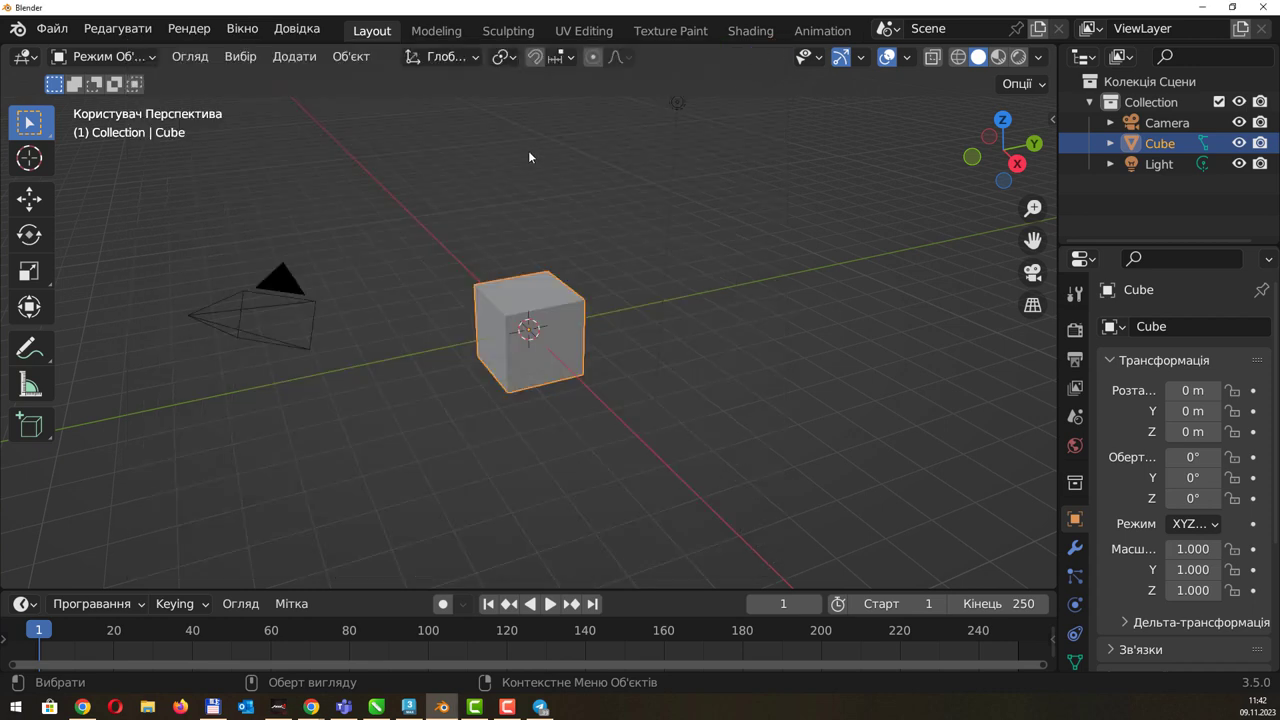
Divide the 3D view into a left viewport plus upper and lower right-hand viewports.
{"action": "mouse_move", "coordinate": [523, 151]}
{"action": "middle_mouse_down"}
{"action": "mouse_move", "coordinate": [470, 154]}
{"action": "mouse_move", "coordinate": [520, 153]}
{"action": "middle_mouse_up"}
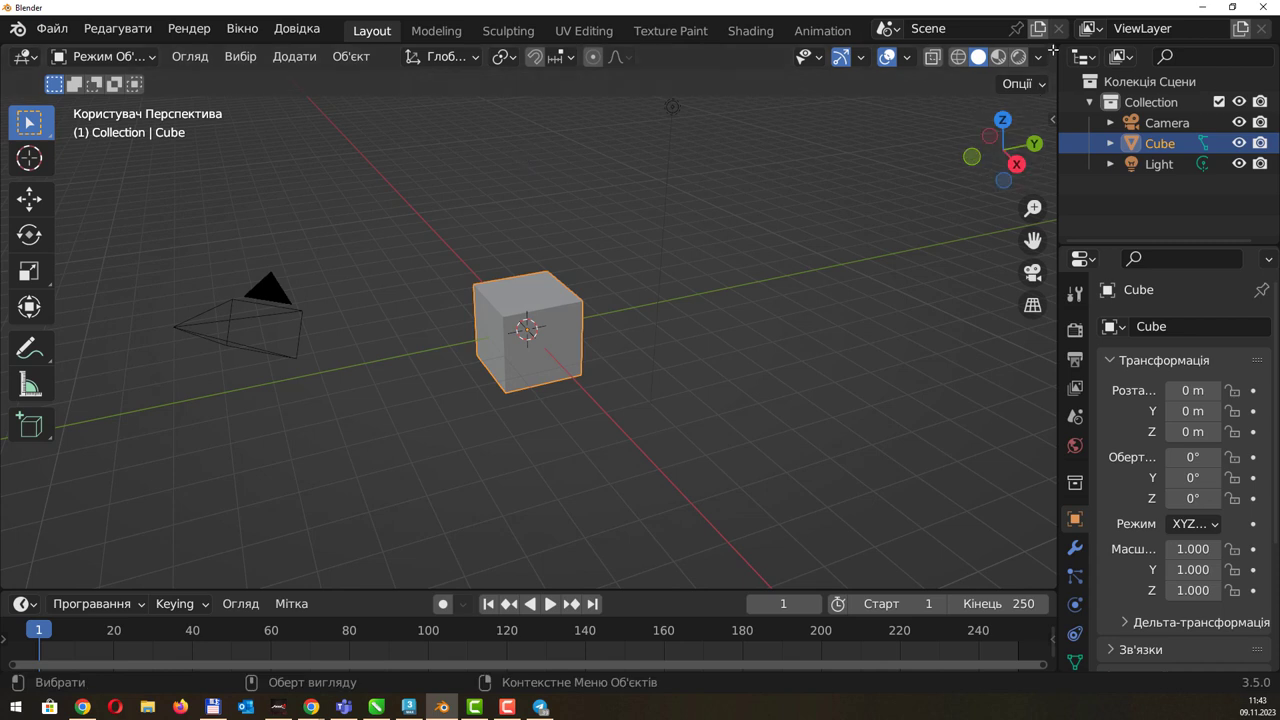
{"action": "mouse_move", "coordinate": [1053, 49]}
{"action": "left_mouse_down"}
{"action": "mouse_move", "coordinate": [483, 126]}
{"action": "mouse_move", "coordinate": [505, 126]}
{"action": "left_mouse_up"}
{"action": "mouse_move", "coordinate": [505, 50]}
{"action": "left_mouse_down"}
{"action": "mouse_move", "coordinate": [673, 269]}
{"action": "mouse_move", "coordinate": [679, 345]}
{"action": "left_mouse_up"}
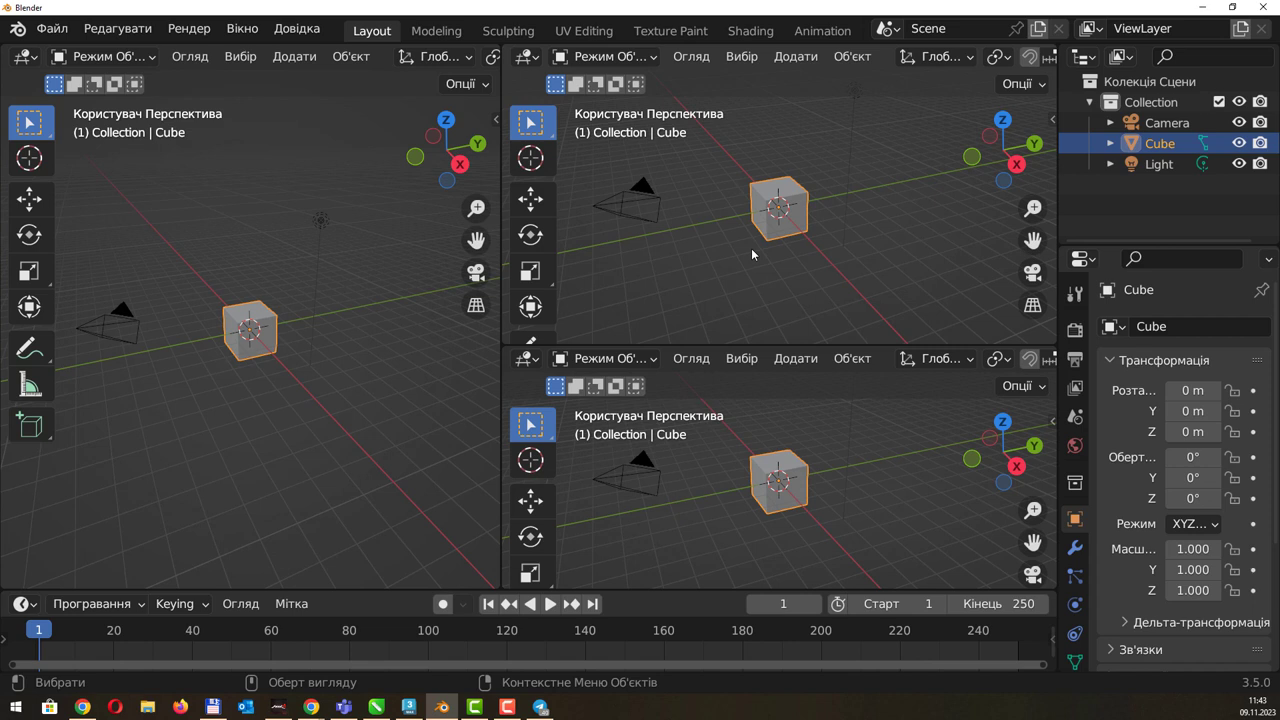
Show Bottom orthographic in the upper-right viewport and Front in the lower-right one.
{"action": "key", "text": "ctrl+KP_7"}
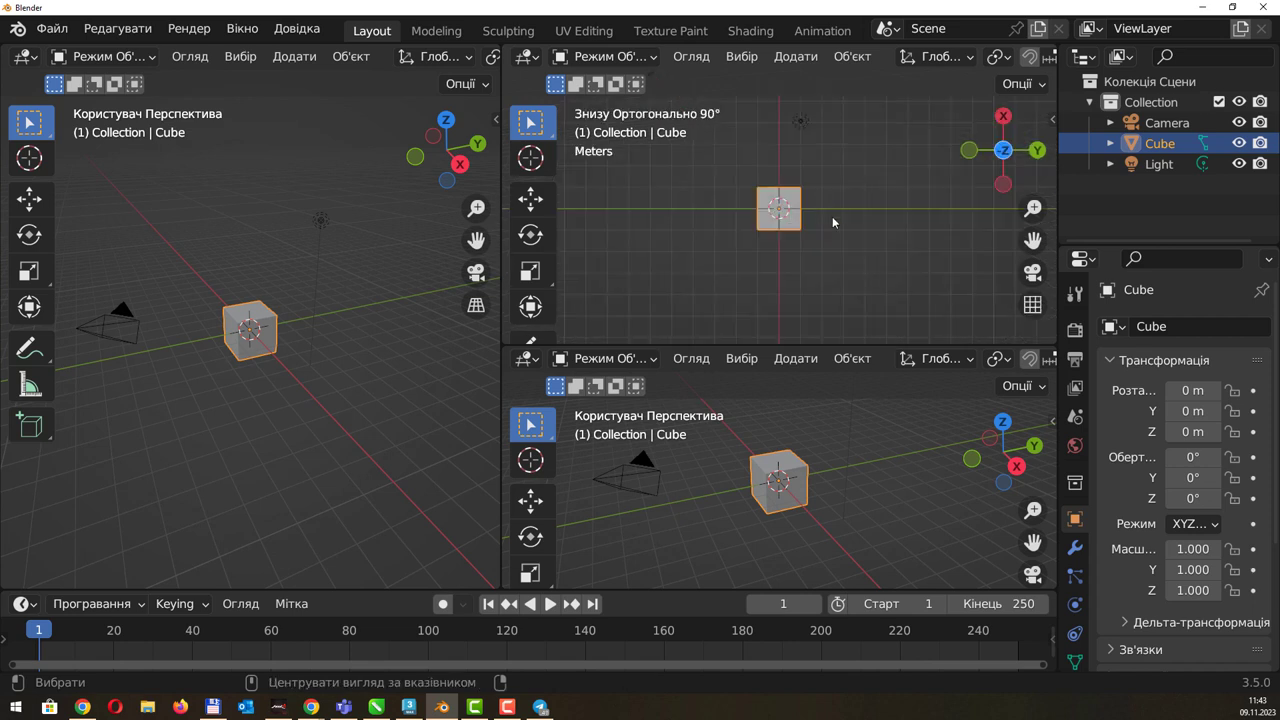
{"action": "key", "text": "KP_1"}
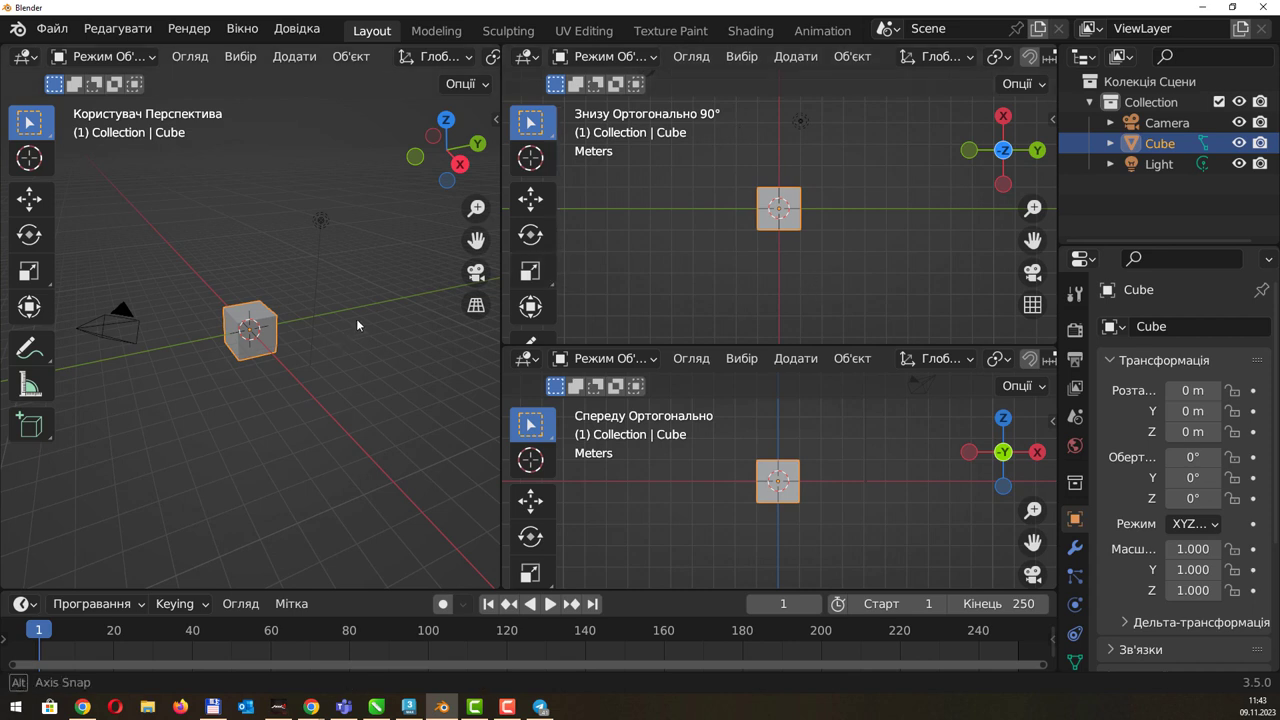
{"action": "middle_click_drag", "start_coordinate": [356, 318], "coordinate": [319, 340]}
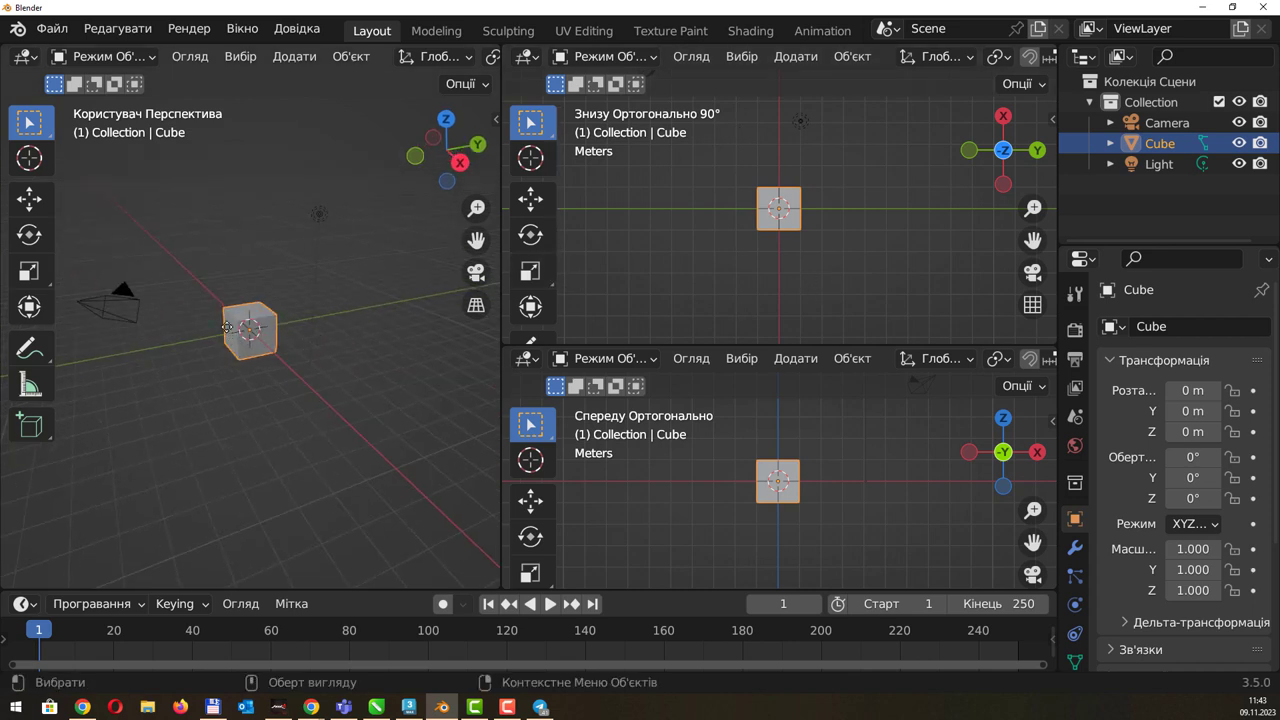
Cancel an accidental cube move, then merge both right viewports into the left perspective view.
{"action": "left_click_drag", "start_coordinate": [234, 329], "coordinate": [258, 290]}
{"action": "key", "text": "Escape"}
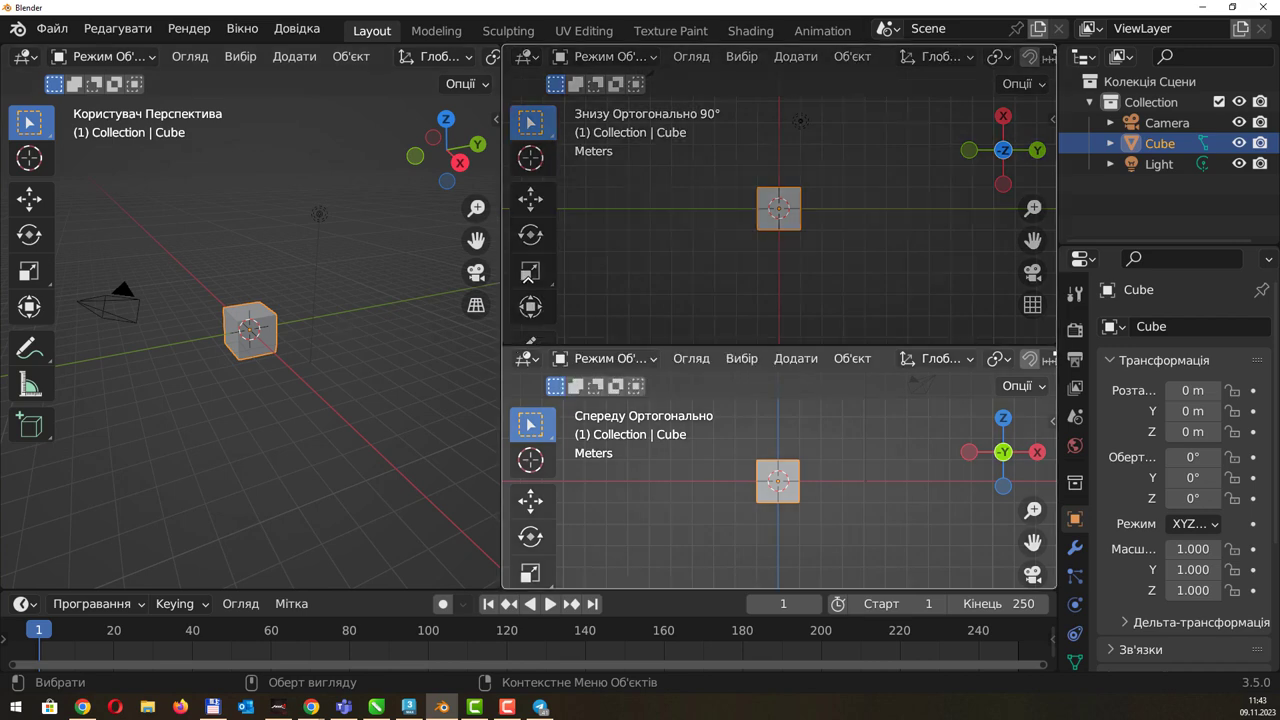
{"action": "left_click_drag", "start_coordinate": [505, 350], "coordinate": [528, 280]}
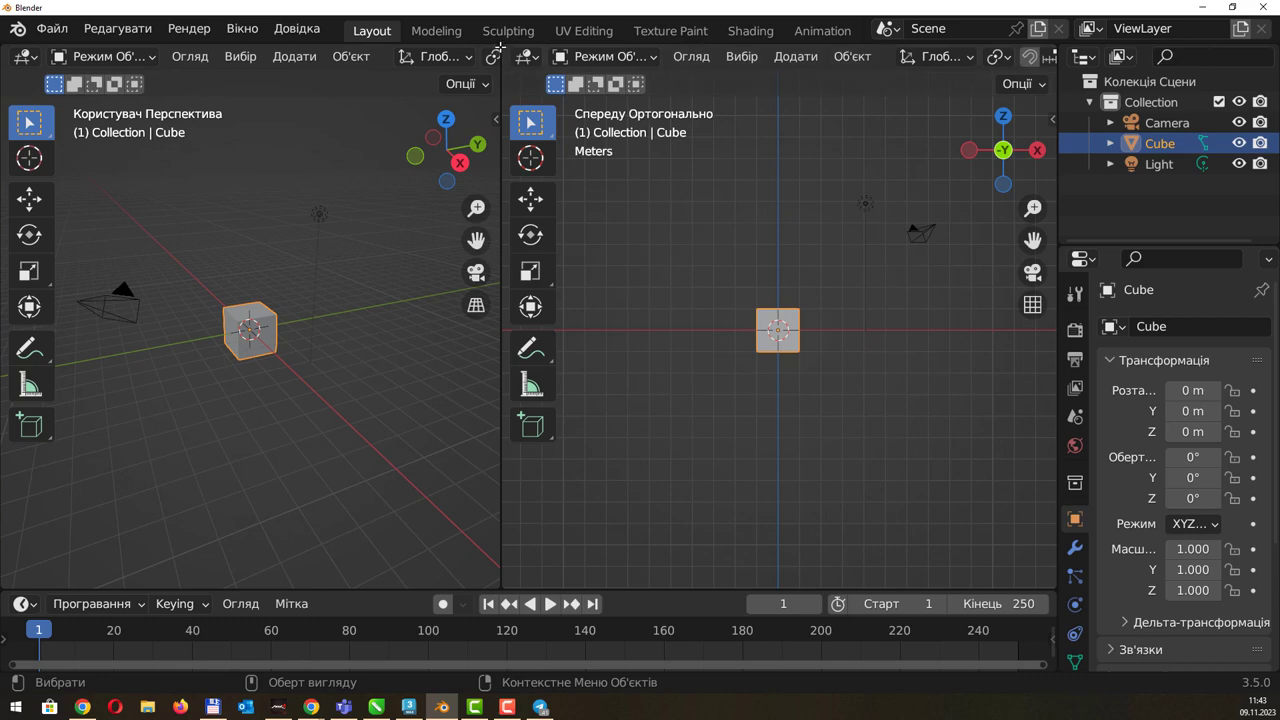
{"action": "left_click_drag", "start_coordinate": [497, 49], "coordinate": [576, 73]}
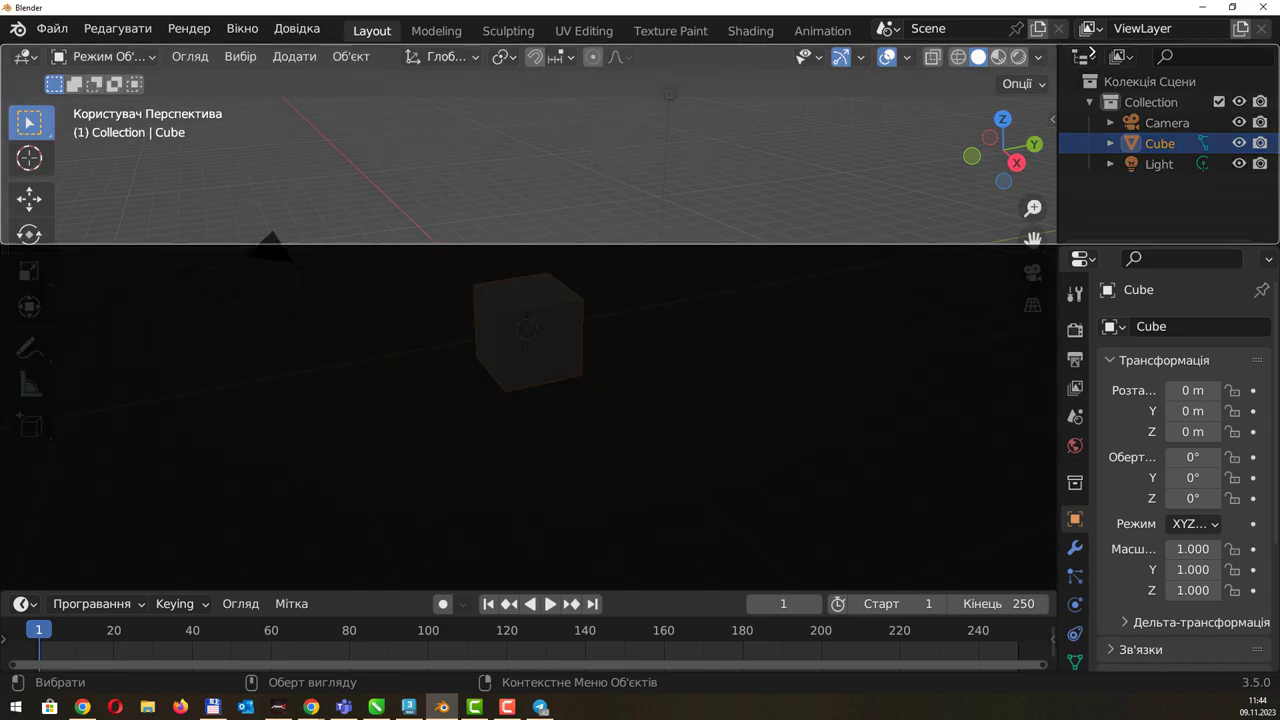
Create a New General file from the splash screen and split its viewport side by side.
{"action": "left_click_drag", "start_coordinate": [707, 119], "coordinate": [1040, 74]}
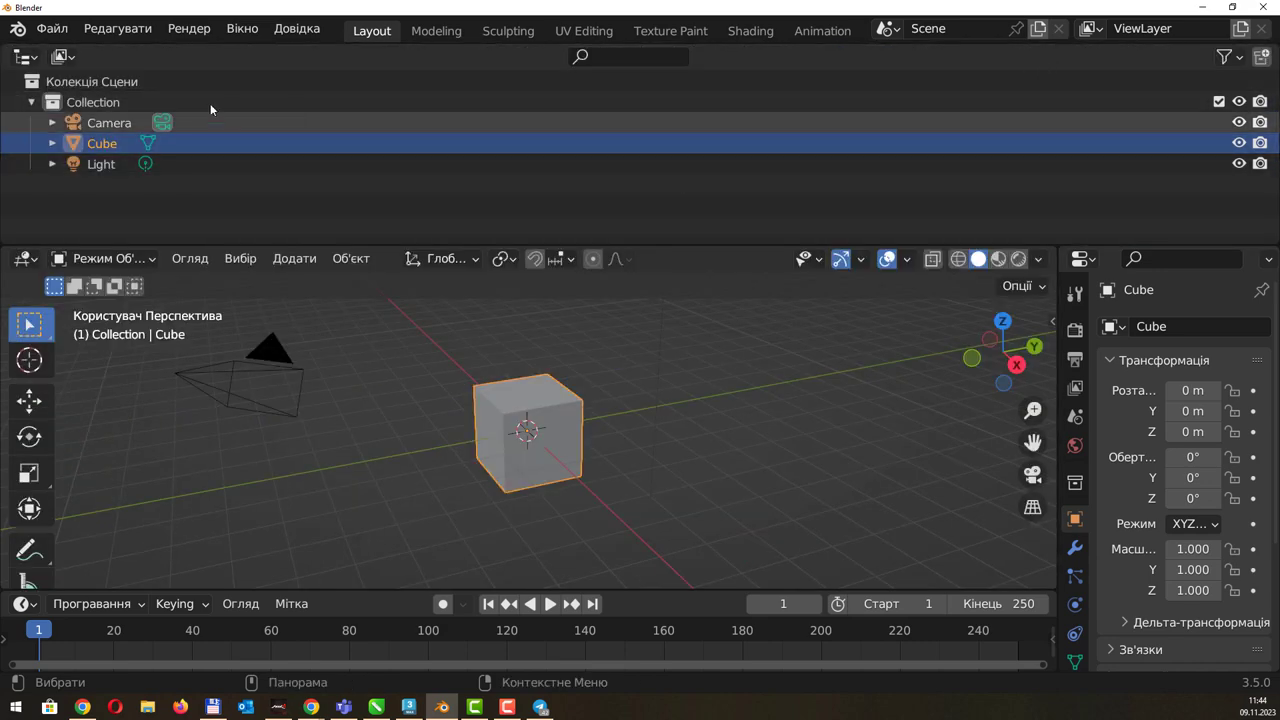
{"action": "left_click", "coordinate": [17, 28]}
{"action": "left_click", "coordinate": [50, 53]}
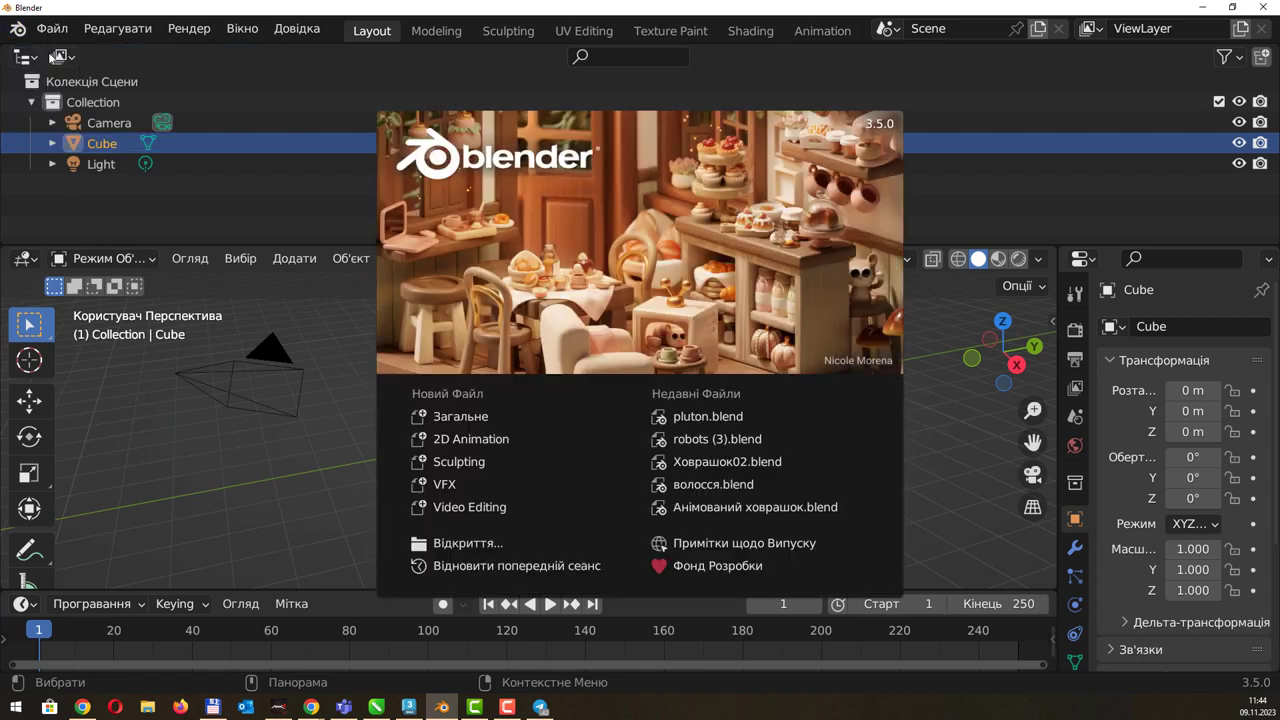
{"action": "left_click", "coordinate": [456, 416]}
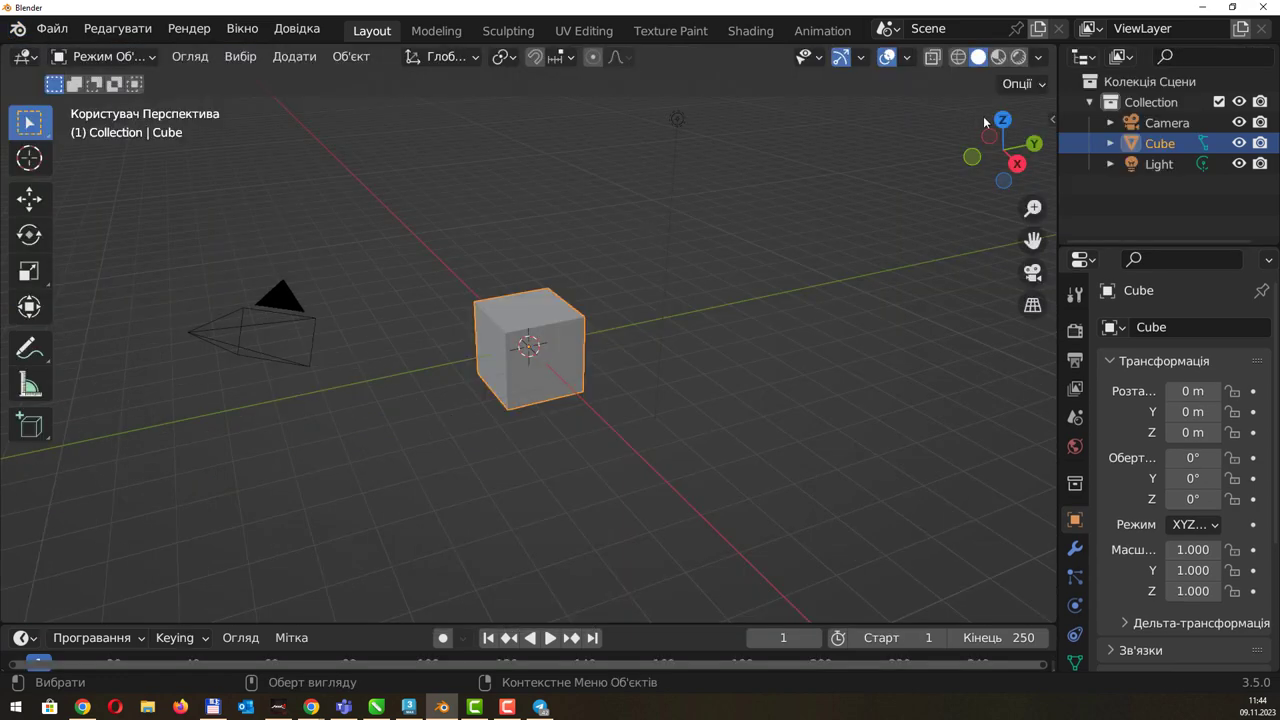
{"action": "left_click_drag", "start_coordinate": [1052, 48], "coordinate": [557, 95]}
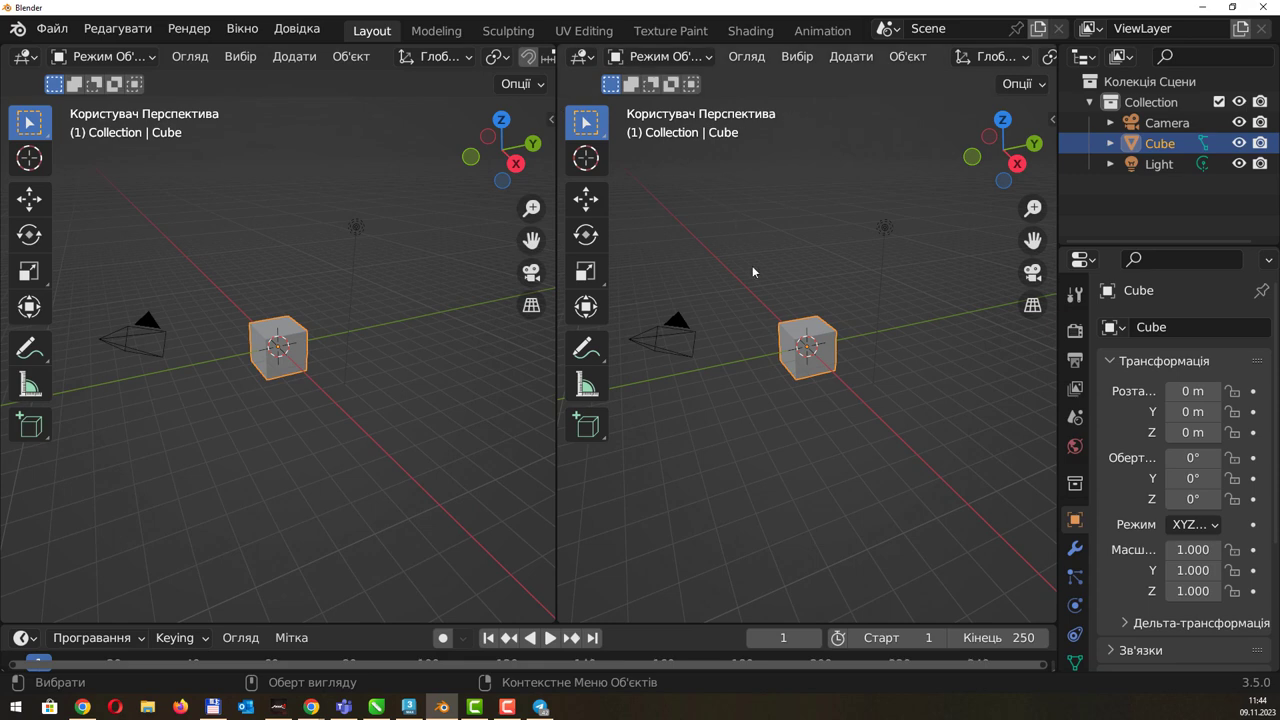
Turn the right area into the Compositor, then a node editor, then merge it into the 3D view.
{"action": "left_click", "coordinate": [595, 59]}
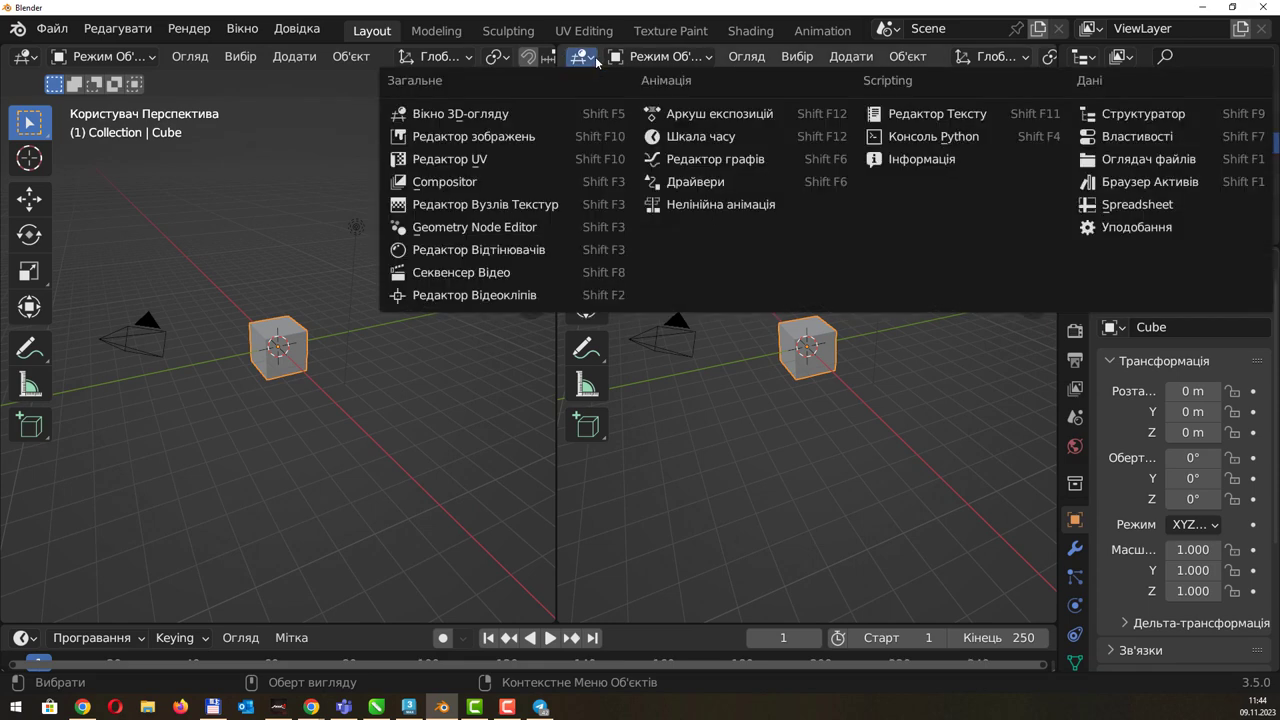
{"action": "left_click", "coordinate": [506, 182]}
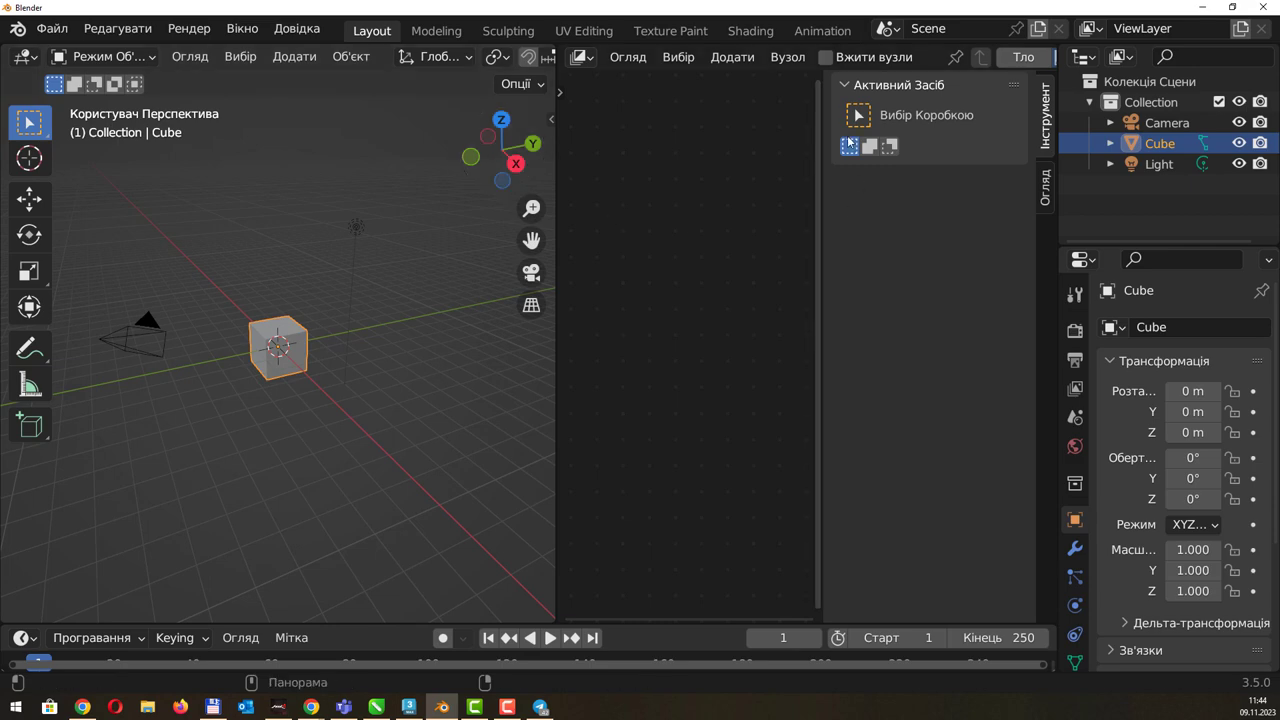
{"action": "left_click", "coordinate": [594, 62]}
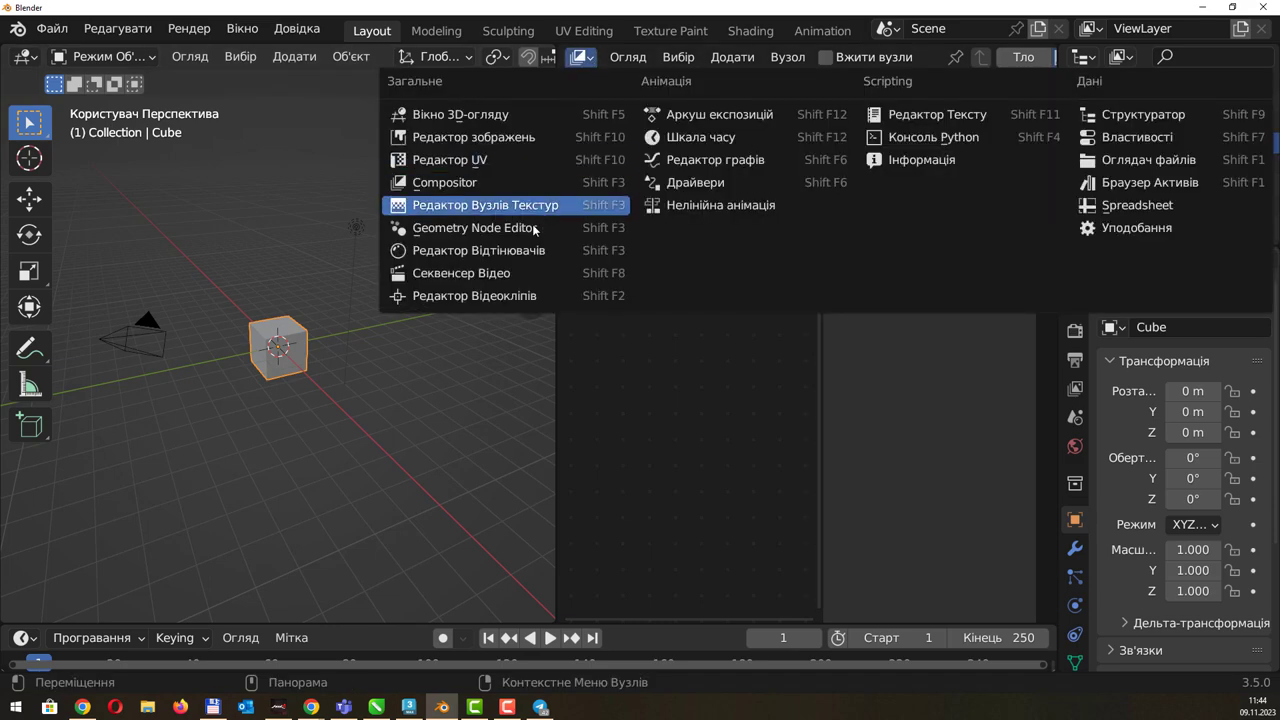
{"action": "left_click", "coordinate": [478, 250]}
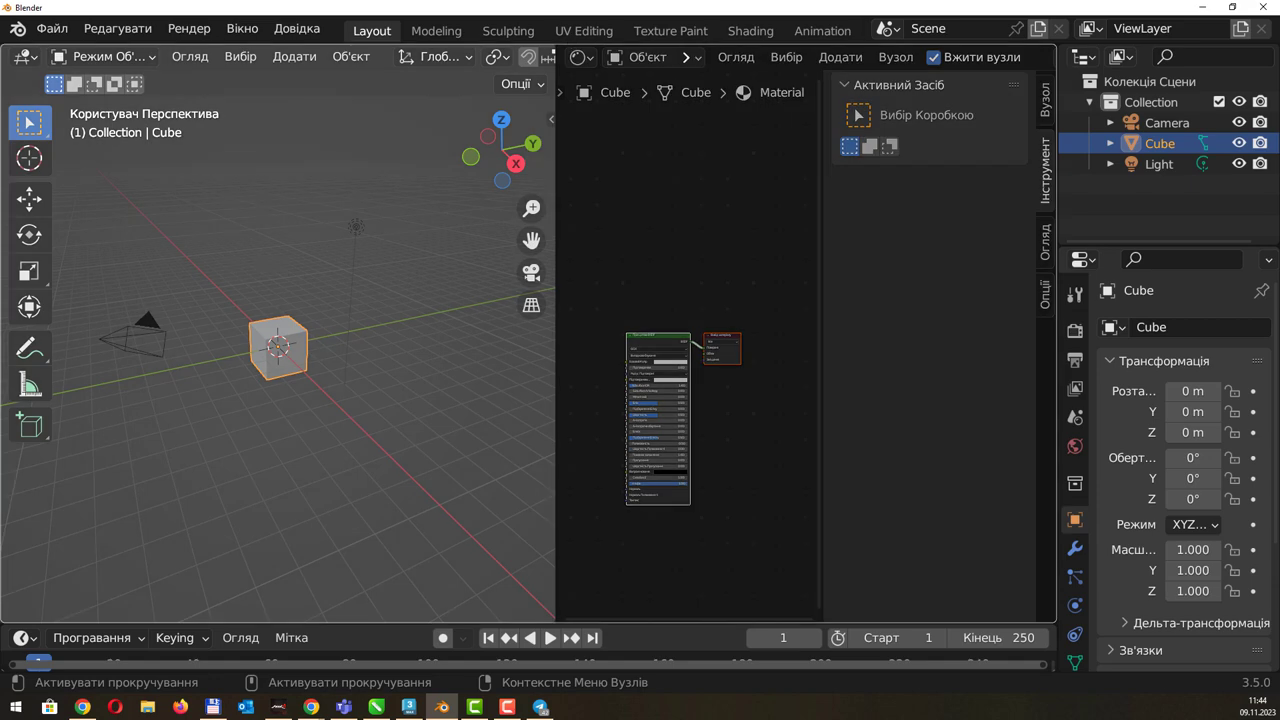
{"action": "left_click_drag", "start_coordinate": [552, 50], "coordinate": [660, 220]}
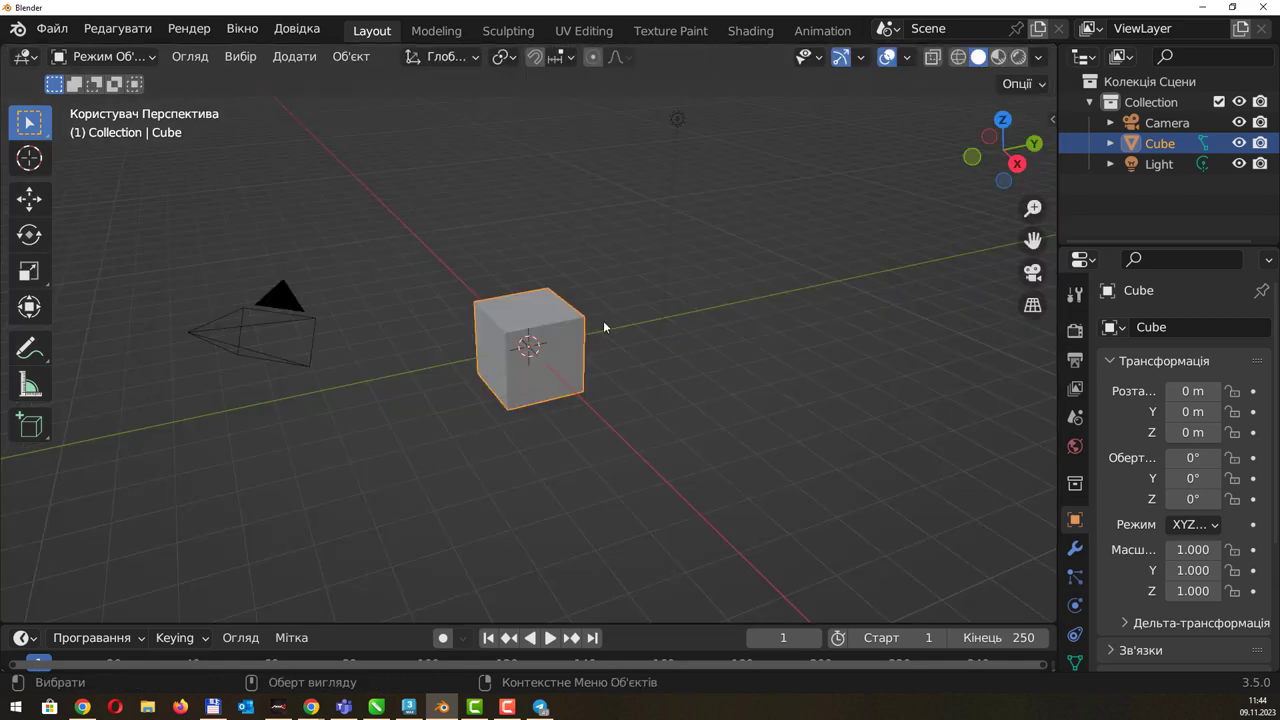
Enlarge the Timeline to show frame numbers, then briefly visit 3ds Max and minimize it.
{"action": "left_click_drag", "start_coordinate": [581, 624], "coordinate": [586, 559]}
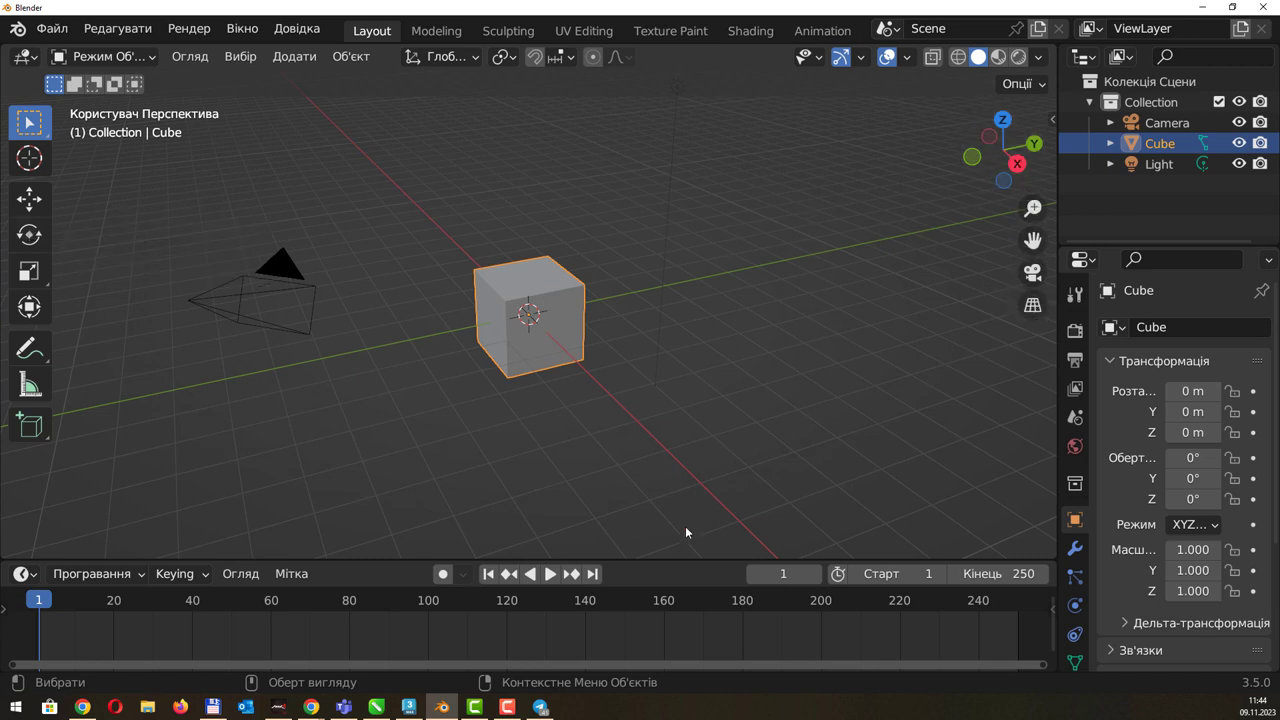
{"action": "left_click_drag", "start_coordinate": [673, 560], "coordinate": [675, 588]}
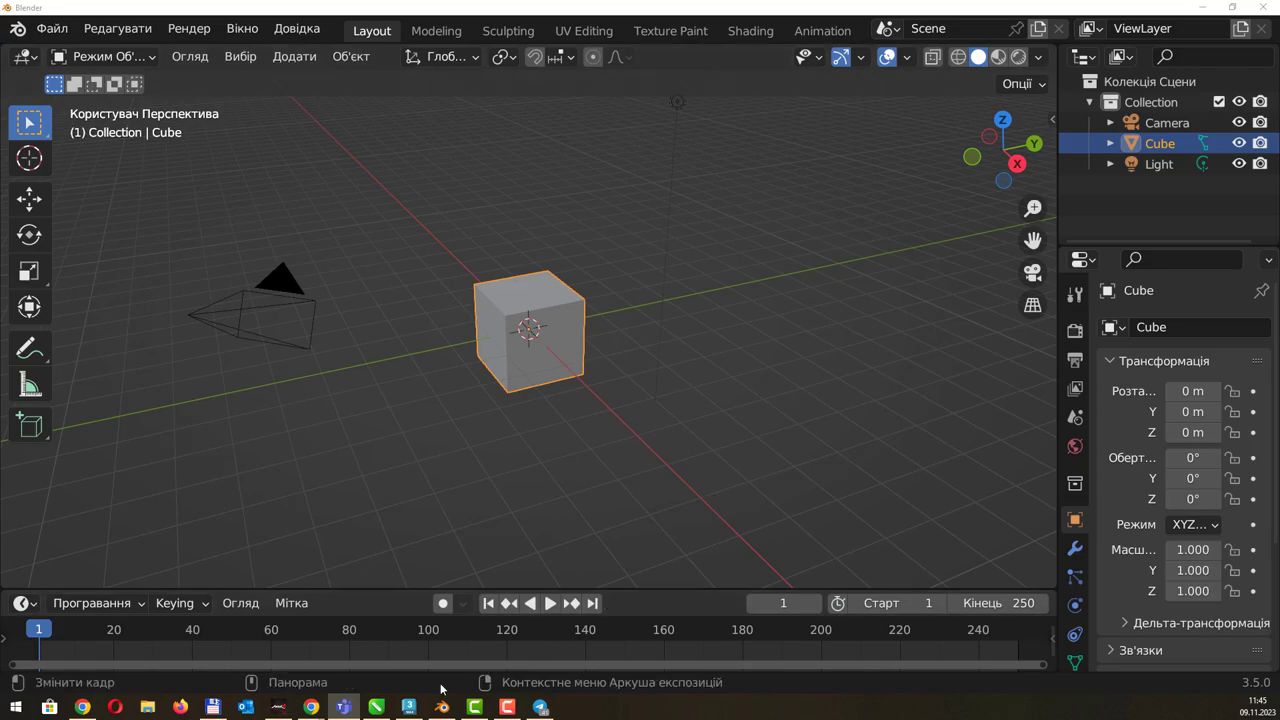
{"action": "left_click", "coordinate": [408, 706]}
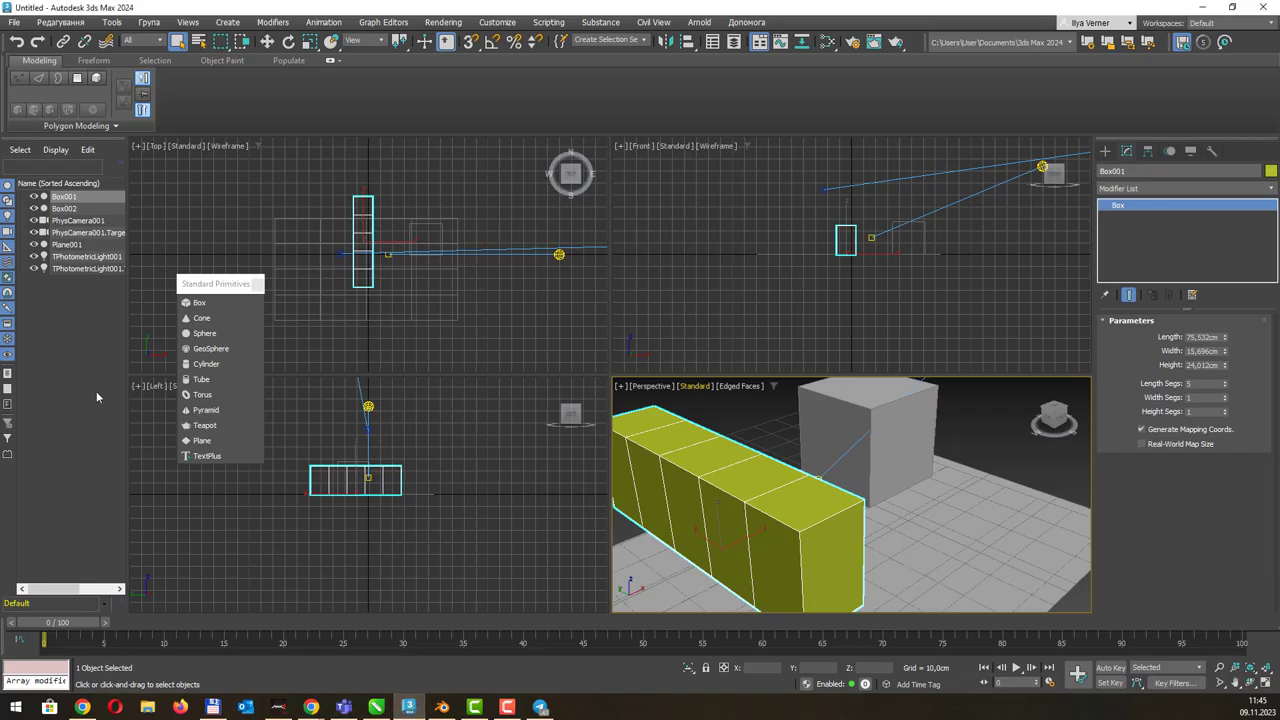
{"action": "left_click", "coordinate": [1205, 9]}
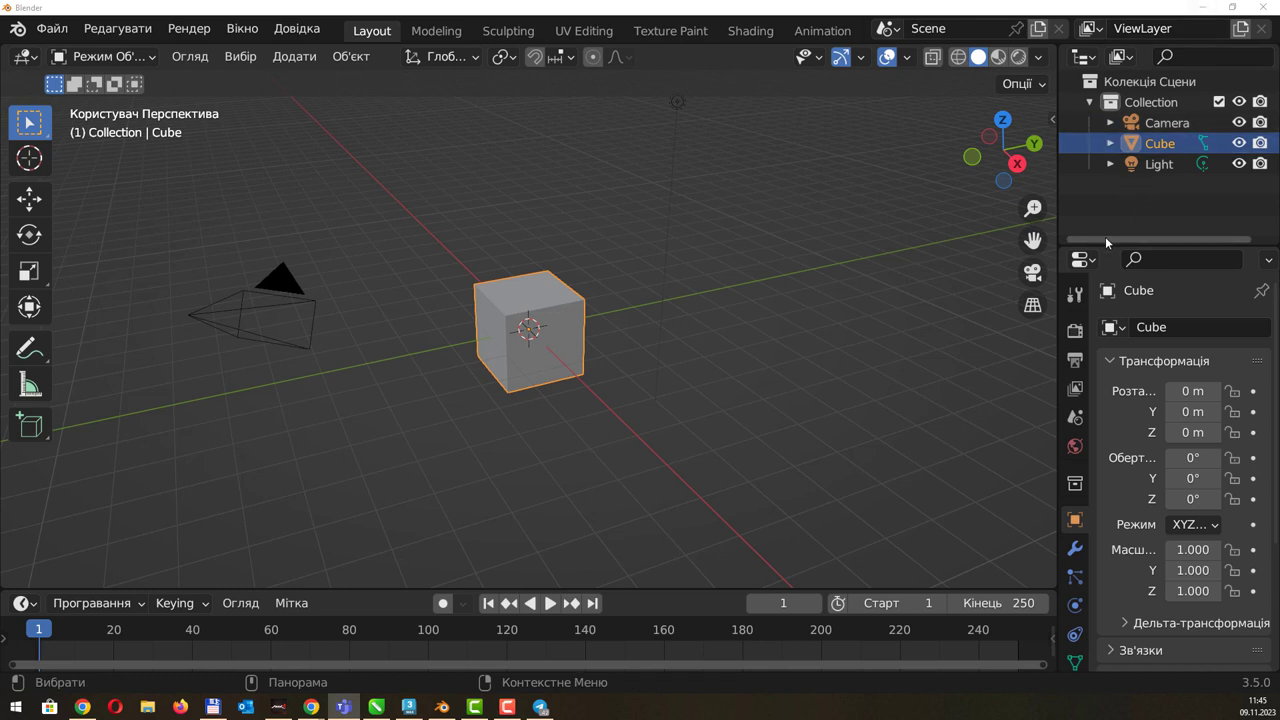
Widen the Properties panel beside the 3D view, leaving its editor type unchanged.
{"action": "left_click_drag", "start_coordinate": [1057, 330], "coordinate": [988, 322]}
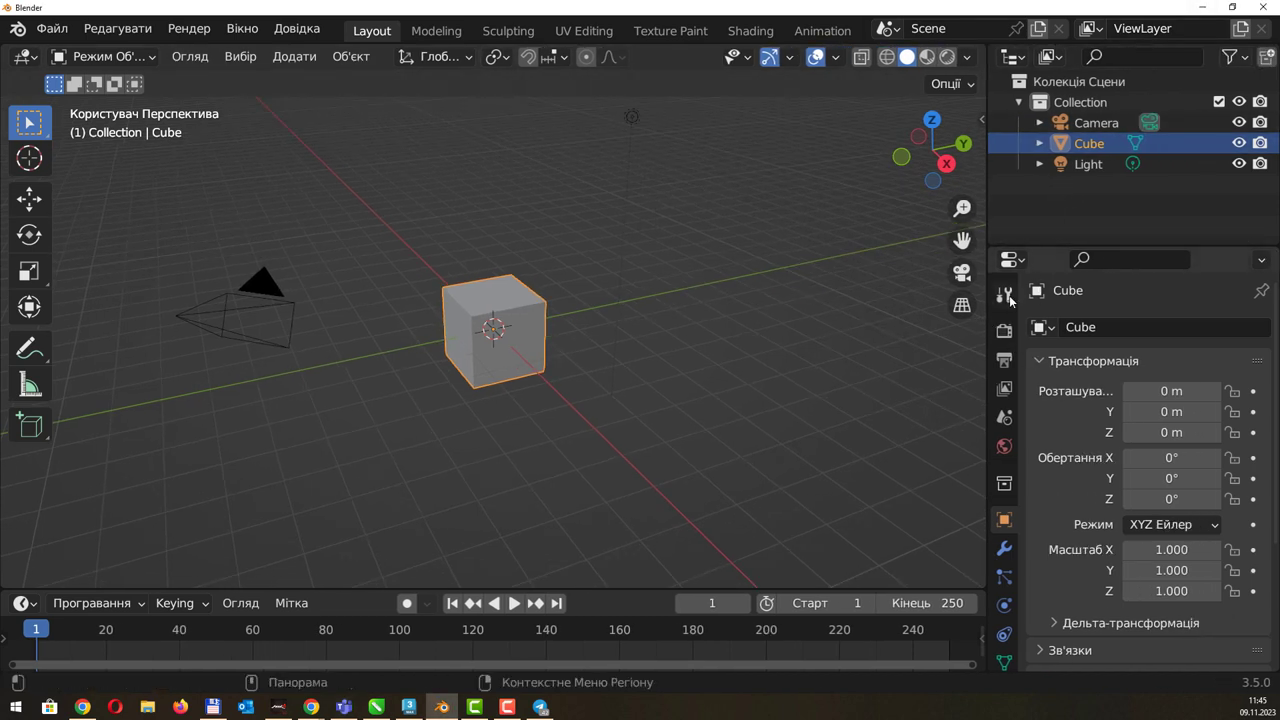
{"action": "left_click", "coordinate": [1020, 262]}
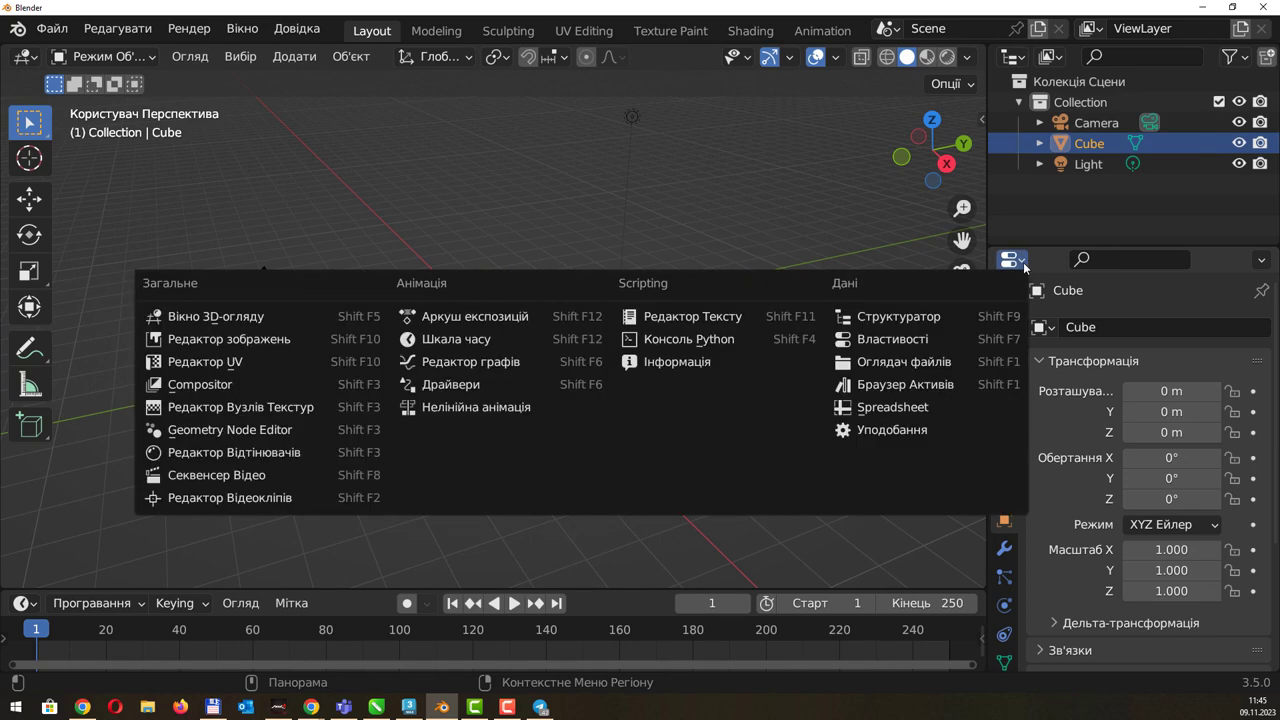
{"action": "left_click", "coordinate": [1024, 267]}
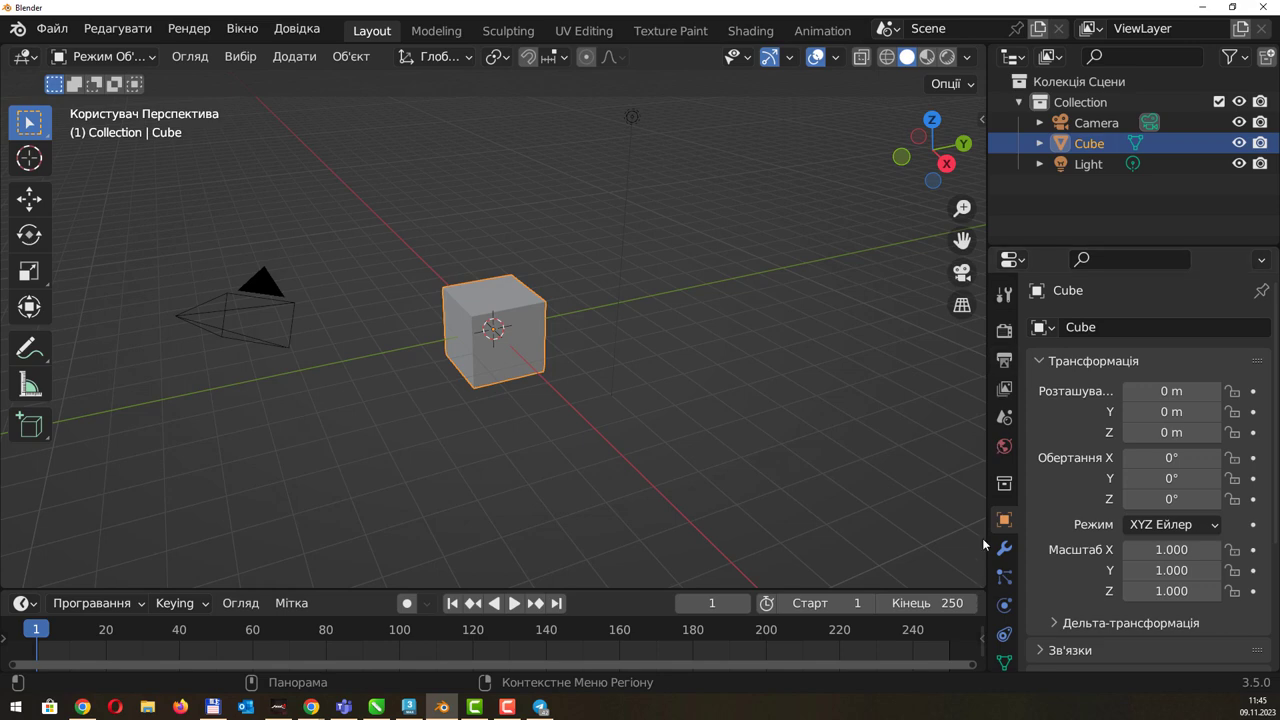
Browse the Render, Output, Tool and View Layer property tabs.
{"action": "left_click", "coordinate": [1004, 417]}
{"action": "left_click", "coordinate": [1004, 364]}
{"action": "left_click", "coordinate": [1004, 331]}
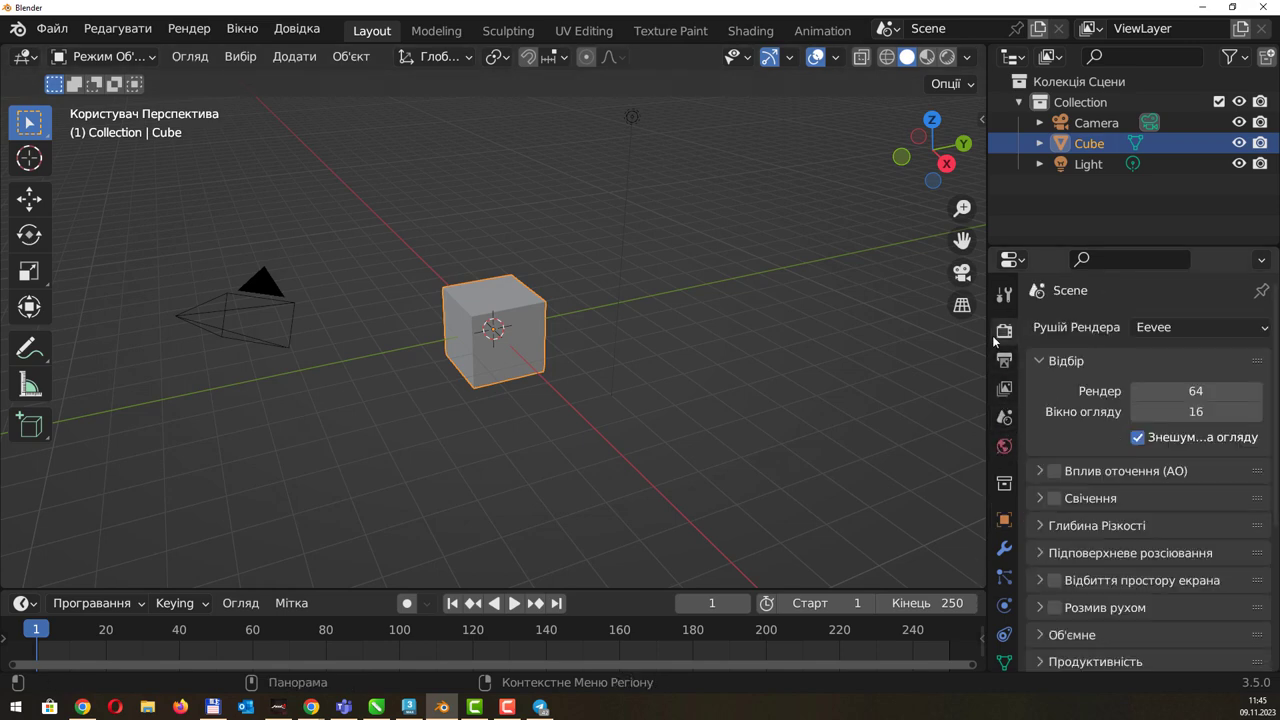
{"action": "left_click", "coordinate": [1004, 294]}
{"action": "left_click", "coordinate": [1004, 331]}
{"action": "left_click", "coordinate": [1004, 362]}
{"action": "left_click", "coordinate": [1004, 388]}
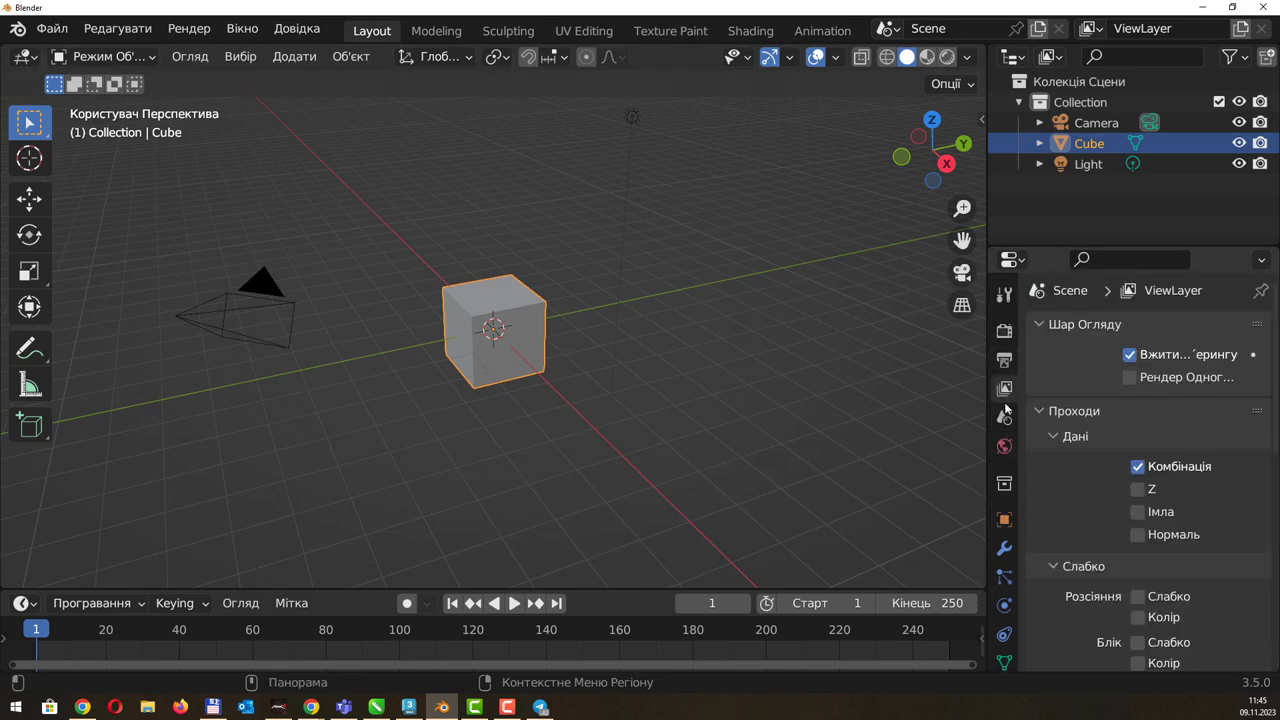
Look through Scene, World, Collection and Modifier tabs, ending on the Cube's Object transforms.
{"action": "left_click", "coordinate": [1004, 417]}
{"action": "left_click", "coordinate": [1004, 446]}
{"action": "left_click", "coordinate": [1006, 490]}
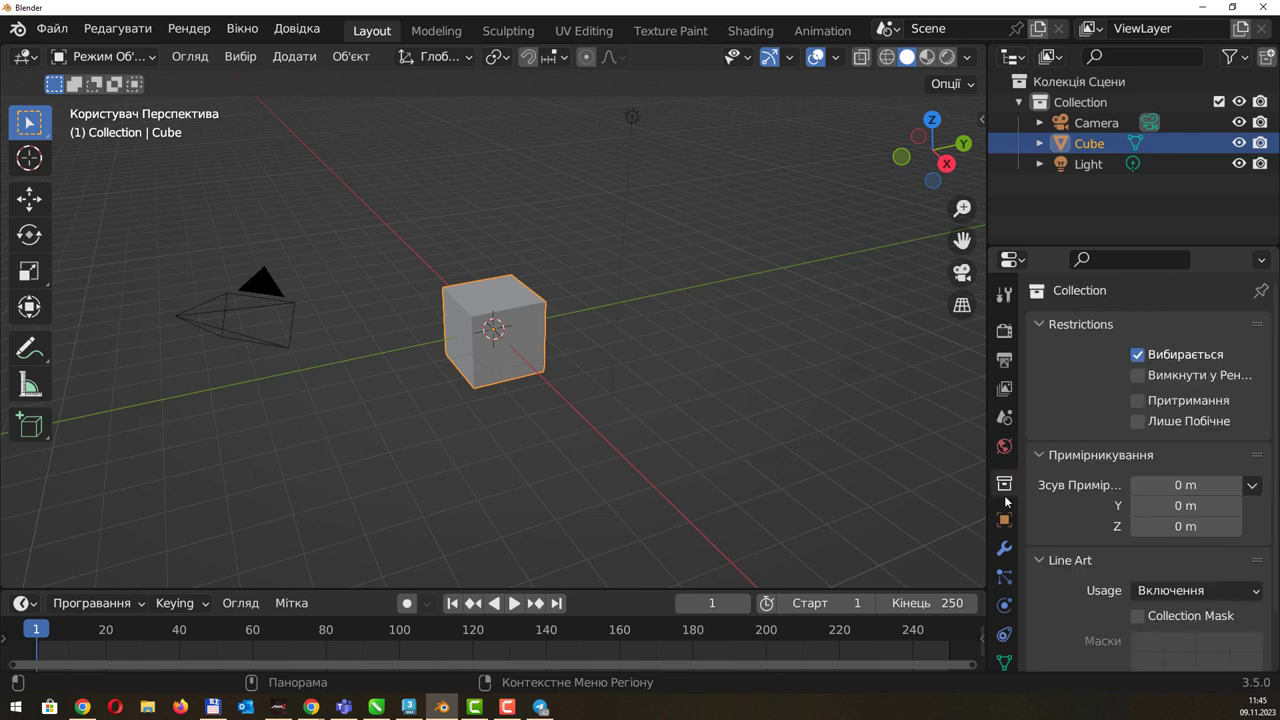
{"action": "left_click", "coordinate": [1005, 519]}
{"action": "left_click", "coordinate": [1005, 548]}
{"action": "left_click", "coordinate": [1005, 520]}
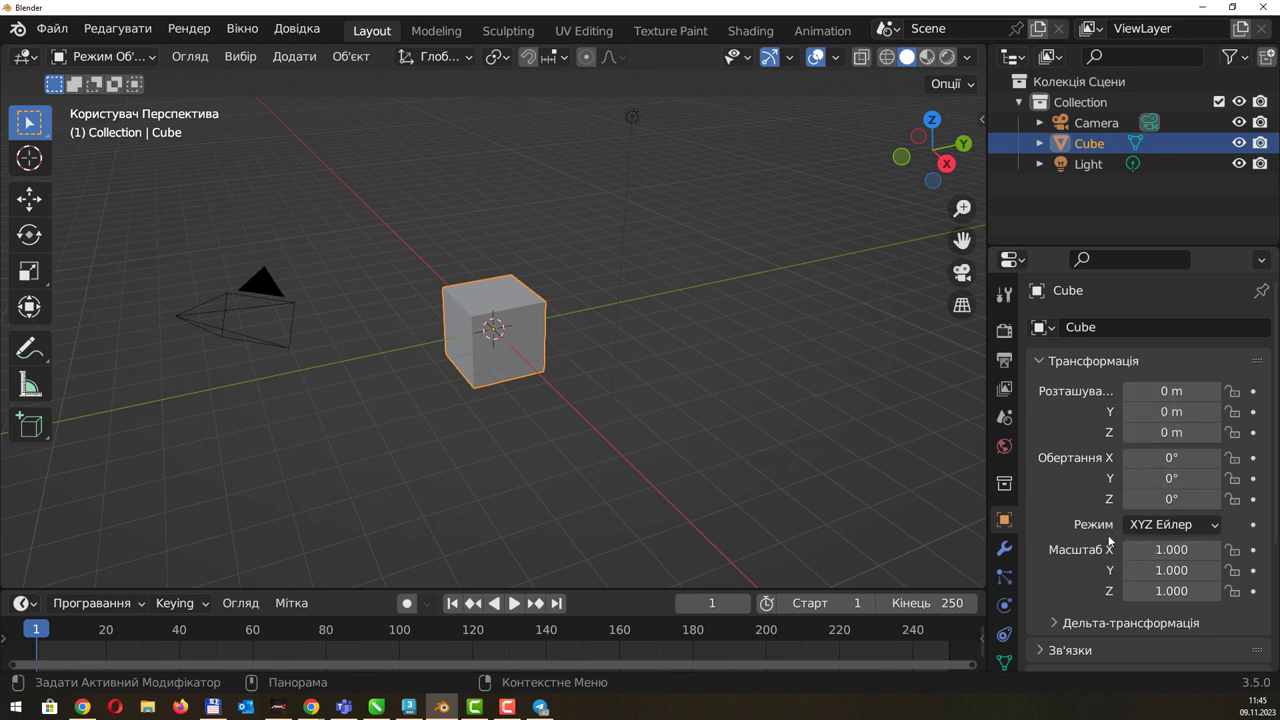
{"action": "scroll", "coordinate": [1078, 530], "scroll_direction": "down", "scroll_amount": 2}
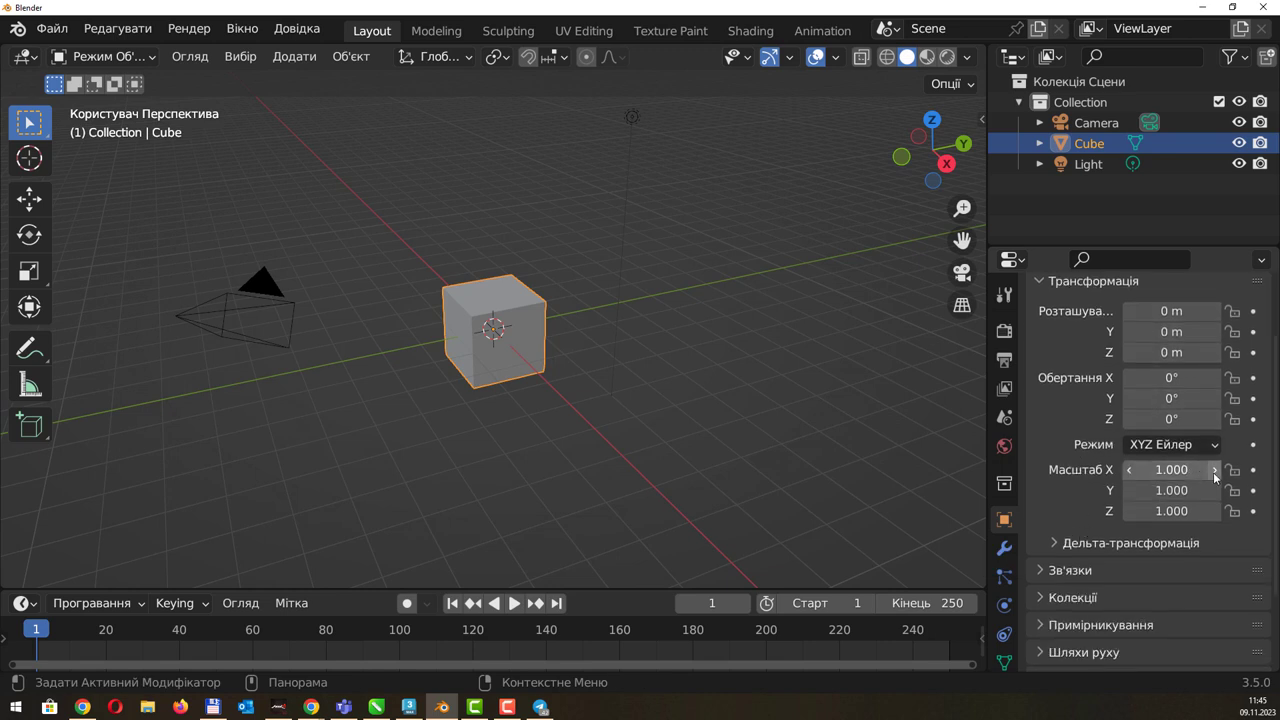
Stretch the Cube to X scale 1.540, then move through Modeling to the Sculpting workspace.
{"action": "left_click_drag", "start_coordinate": [1215, 476], "coordinate": [1260, 476]}
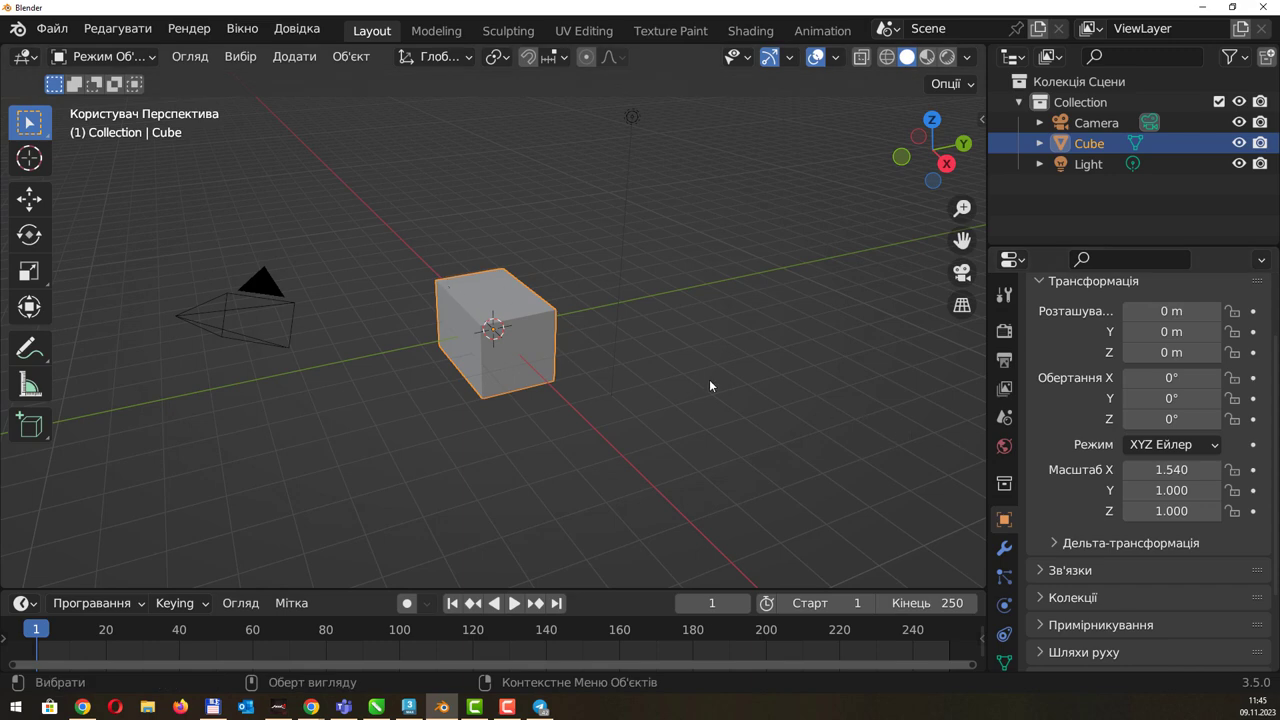
{"action": "mouse_move", "coordinate": [639, 306]}
{"action": "middle_mouse_down"}
{"action": "mouse_move", "coordinate": [678, 314]}
{"action": "mouse_move", "coordinate": [621, 308]}
{"action": "middle_mouse_up"}
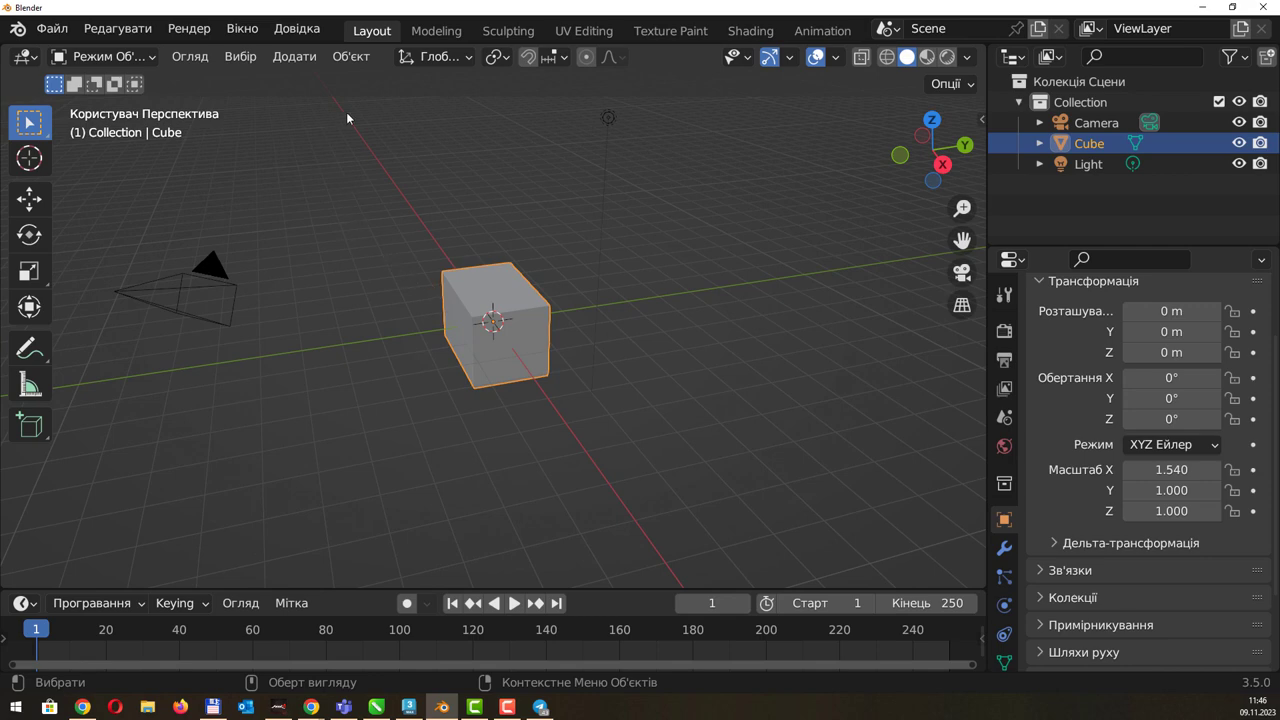
{"action": "left_click", "coordinate": [436, 30]}
{"action": "left_click", "coordinate": [516, 32]}
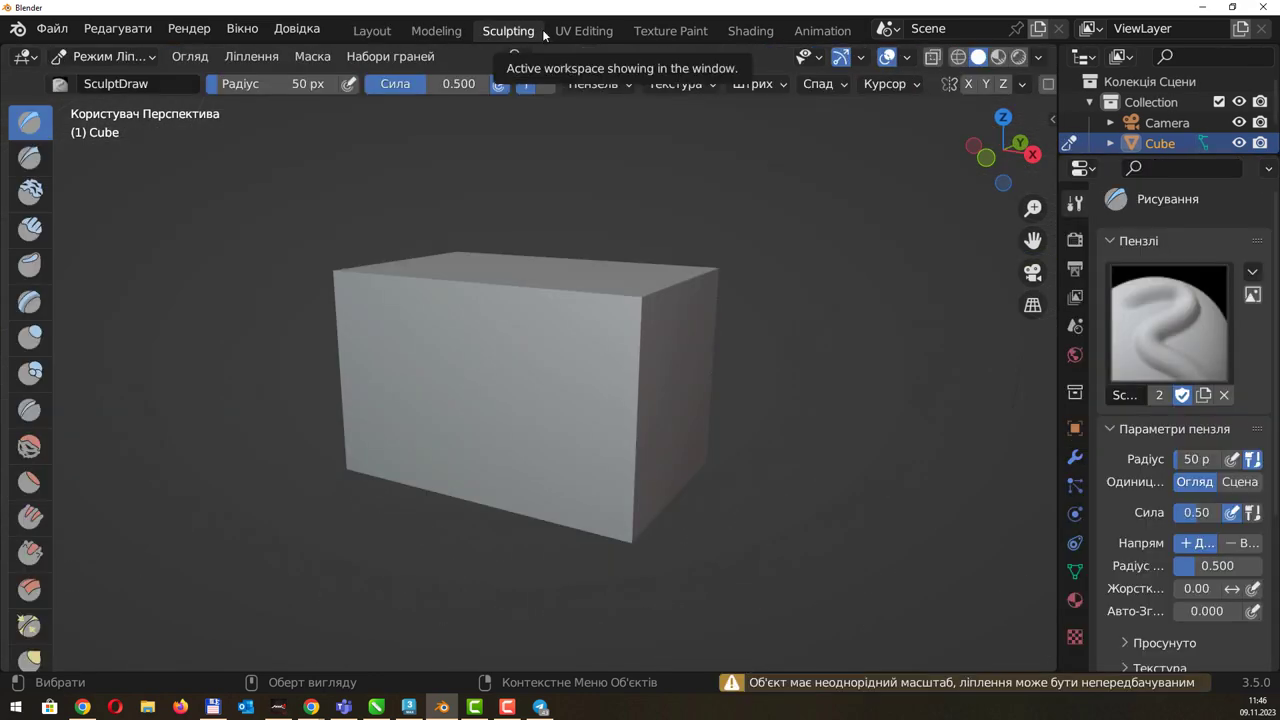
{"action": "left_click", "coordinate": [584, 31]}
{"action": "left_click", "coordinate": [668, 31]}
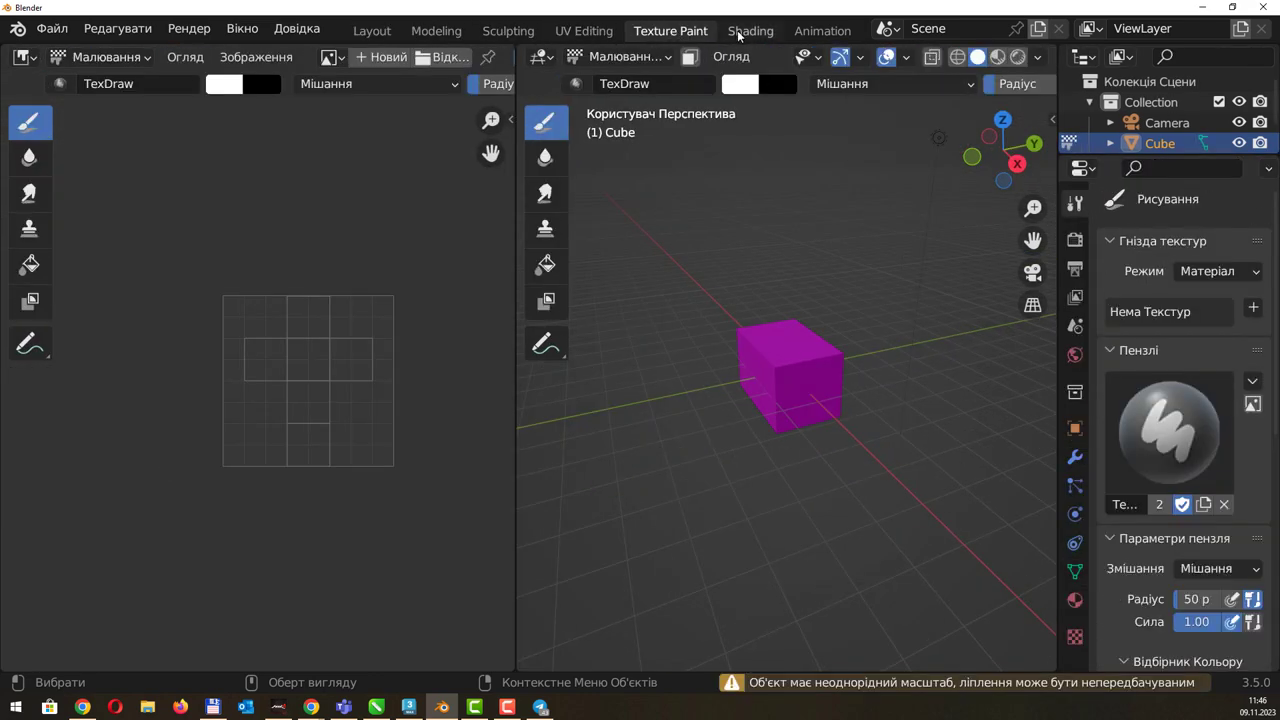
{"action": "left_click", "coordinate": [740, 32]}
{"action": "left_click", "coordinate": [380, 33]}
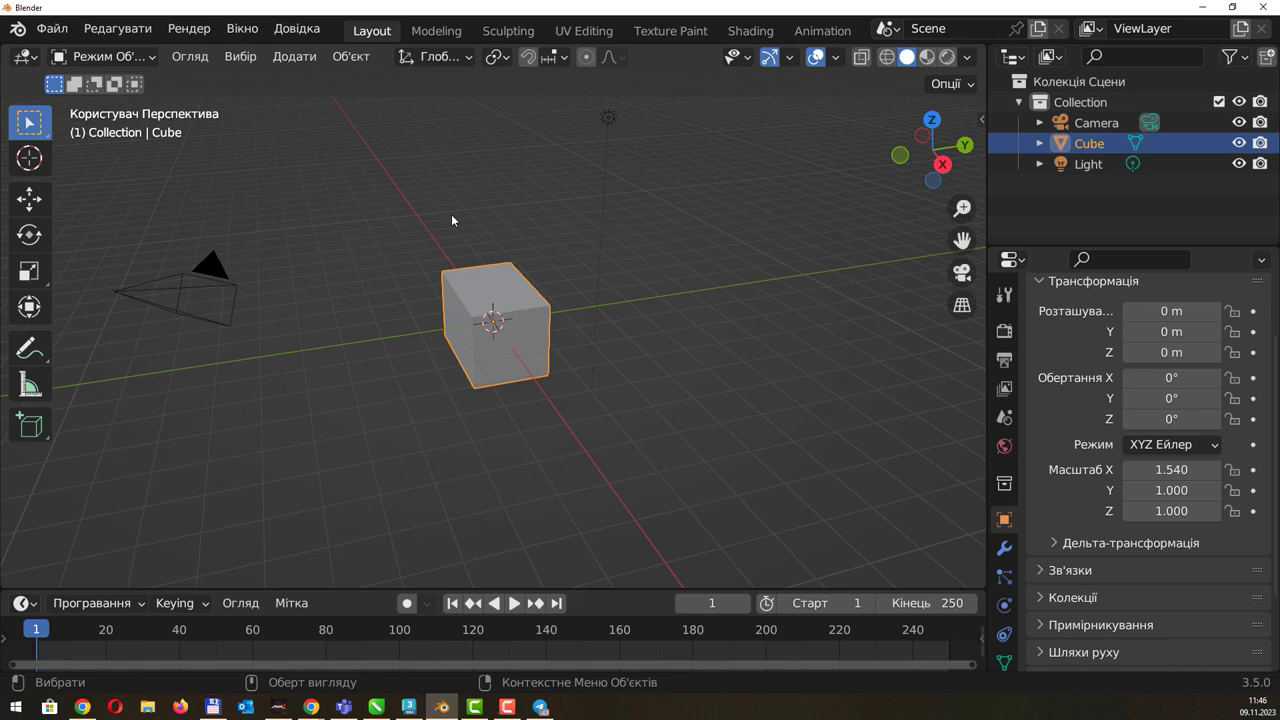
{"action": "left_click", "coordinate": [436, 31]}
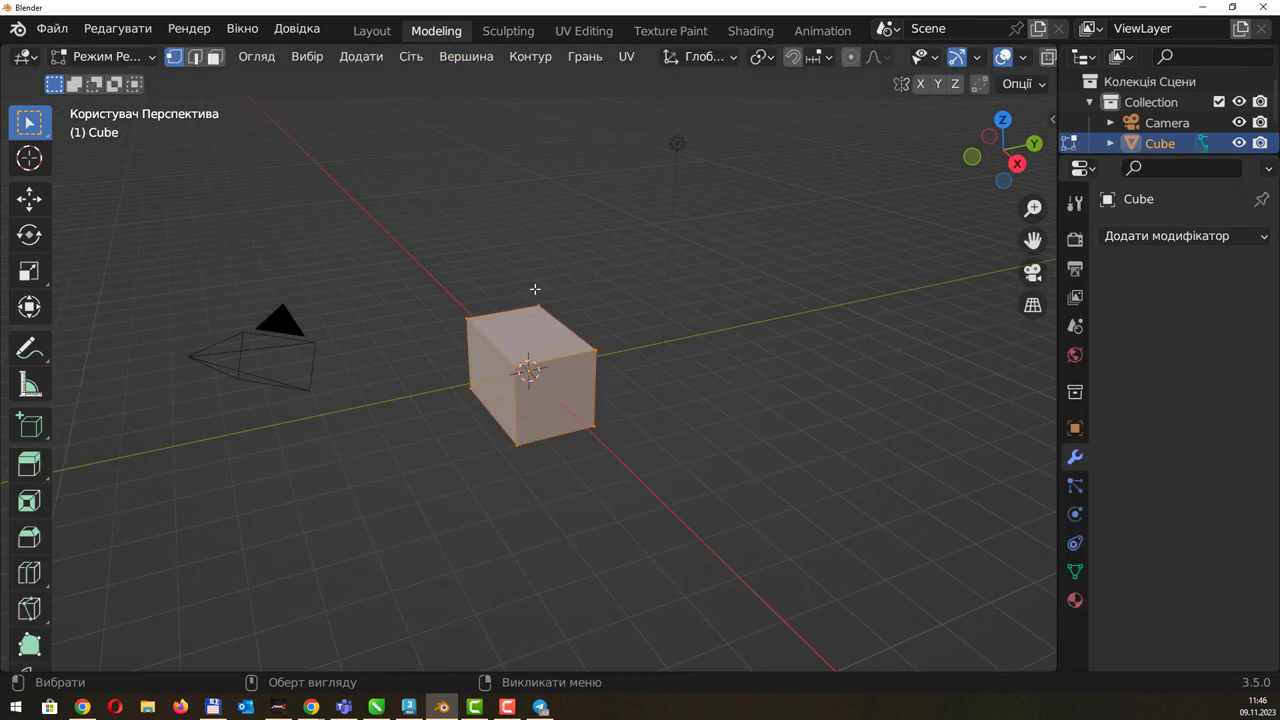
{"action": "left_click", "coordinate": [508, 30]}
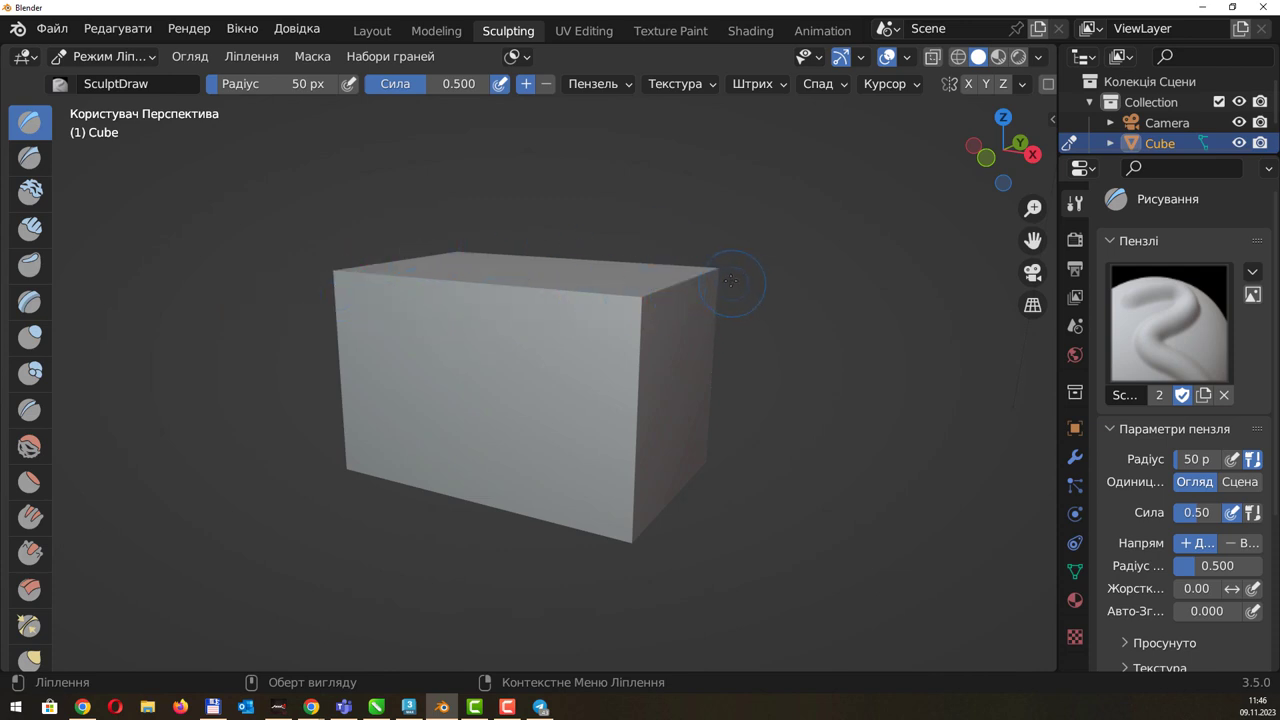
Orbit to view the cube from above and check the UV Editing and Texture Paint workspaces.
{"action": "middle_click_drag", "start_coordinate": [731, 281], "coordinate": [698, 304]}
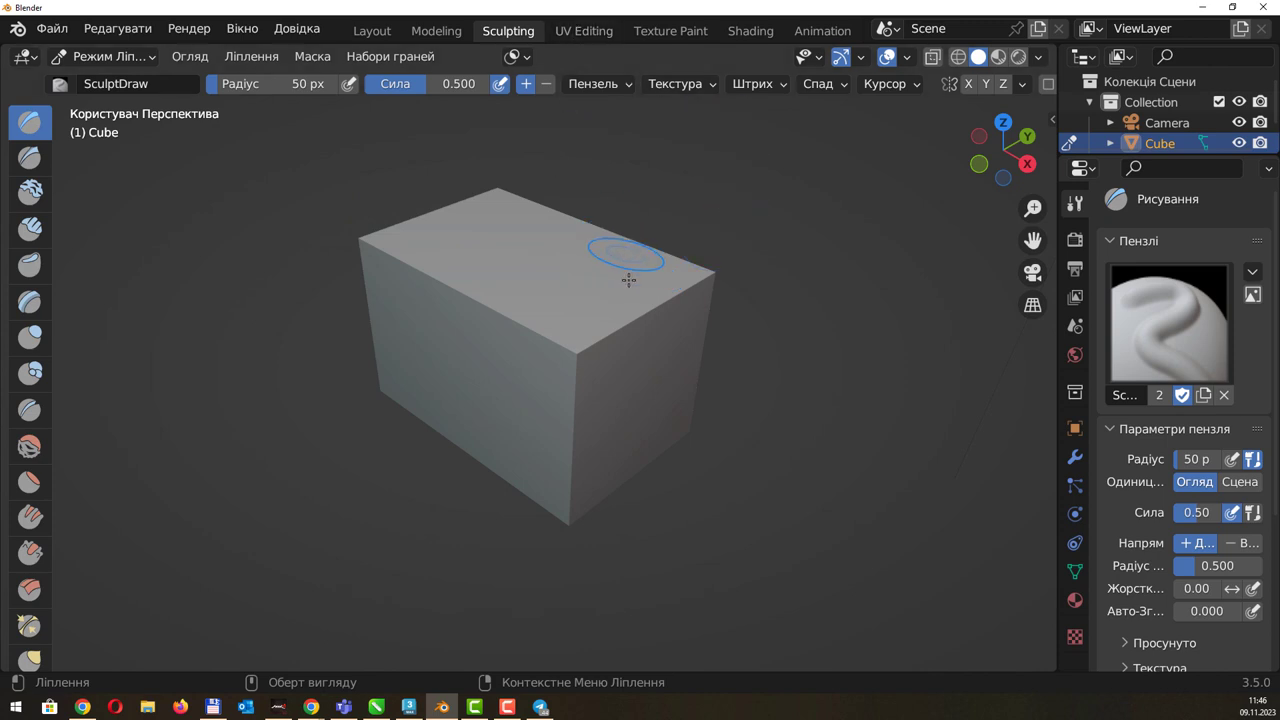
{"action": "mouse_move", "coordinate": [630, 294]}
{"action": "middle_mouse_down"}
{"action": "mouse_move", "coordinate": [646, 278]}
{"action": "mouse_move", "coordinate": [637, 167]}
{"action": "middle_mouse_up"}
{"action": "left_click", "coordinate": [583, 30]}
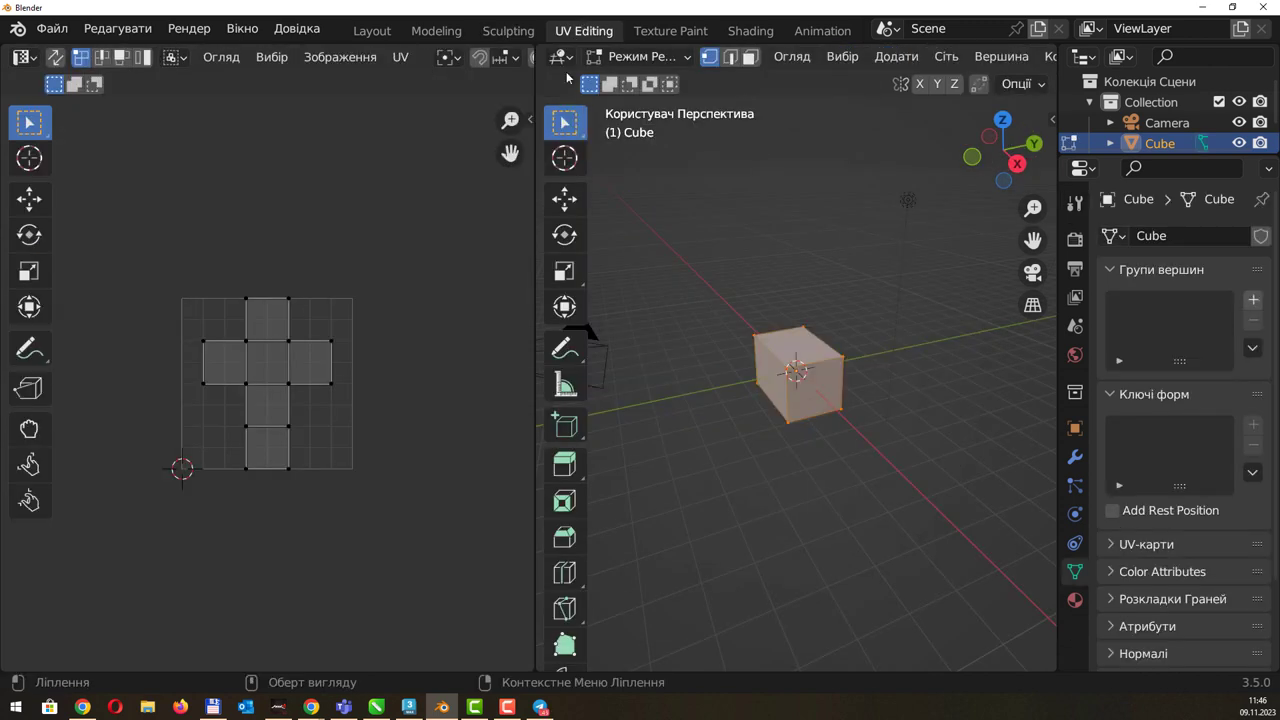
{"action": "left_click", "coordinate": [673, 34]}
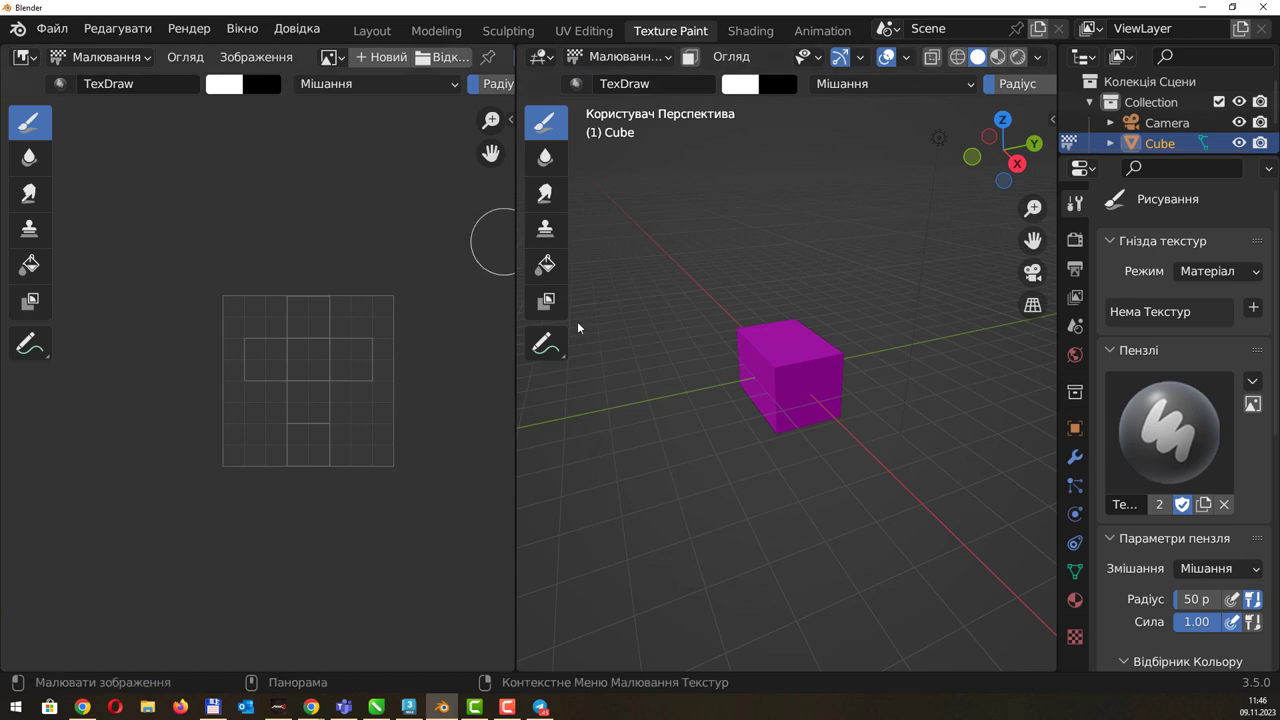
Look through the Shading and Animation workspaces, scrolling within the Animation view.
{"action": "left_click", "coordinate": [750, 30]}
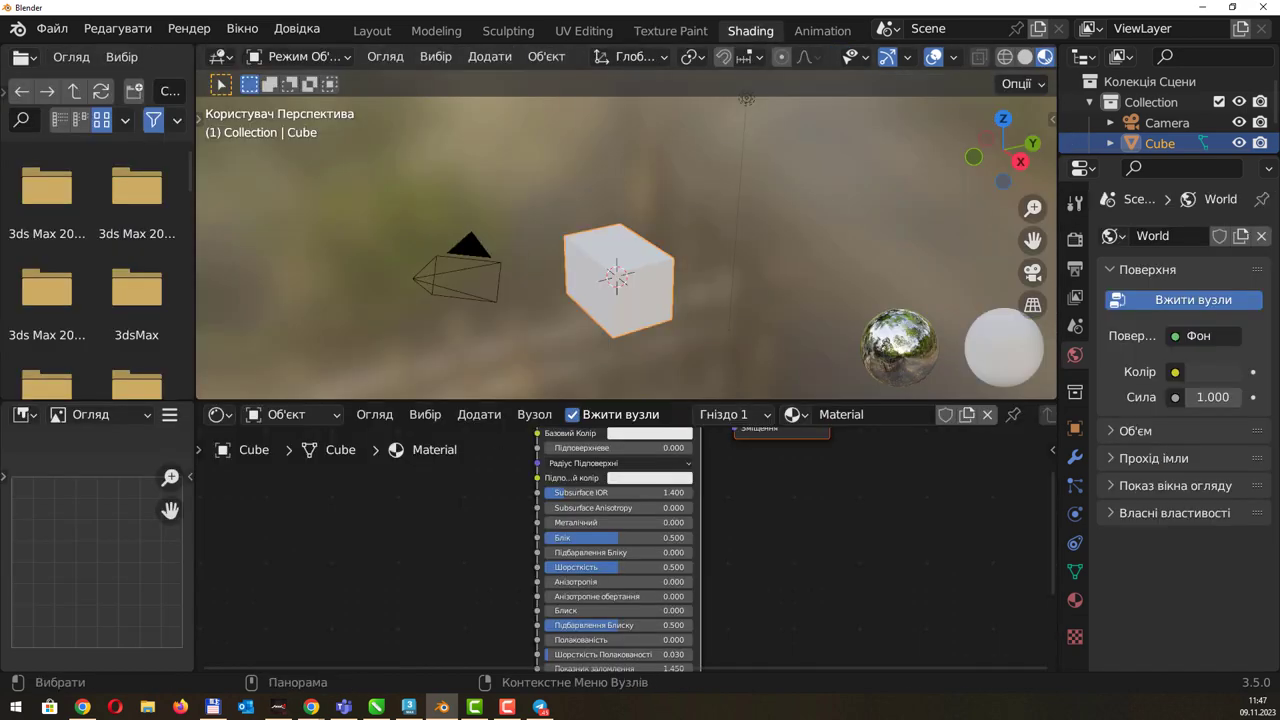
{"action": "left_click", "coordinate": [823, 31]}
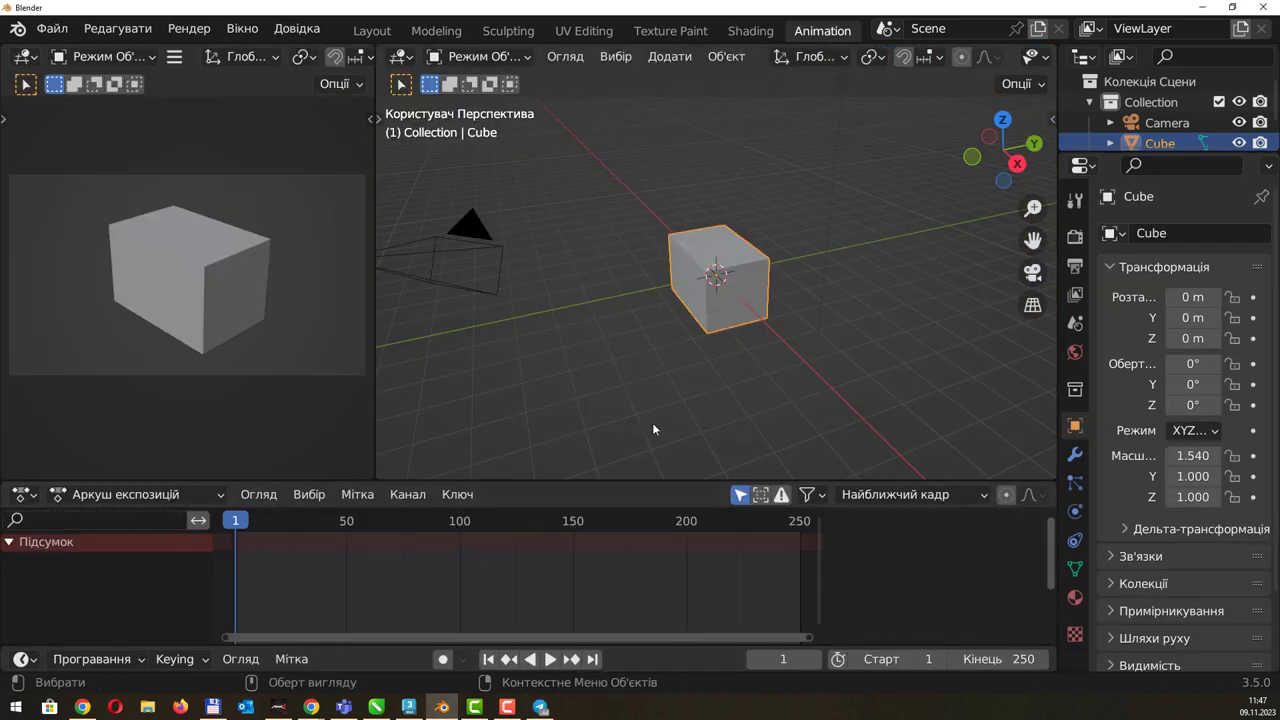
{"action": "scroll", "coordinate": [838, 34], "scroll_direction": "down", "scroll_amount": 2}
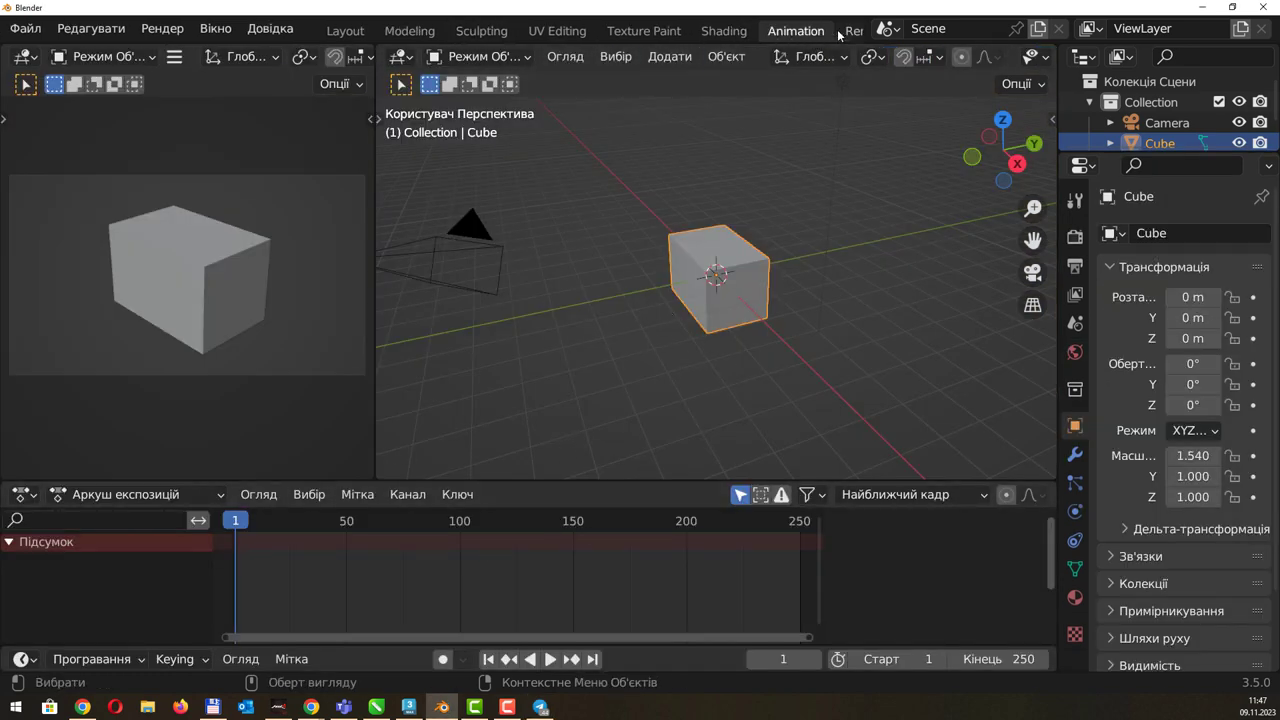
{"action": "scroll", "coordinate": [716, 295], "scroll_direction": "down", "scroll_amount": 1}
{"action": "scroll", "coordinate": [716, 295], "scroll_direction": "down", "scroll_amount": 1}
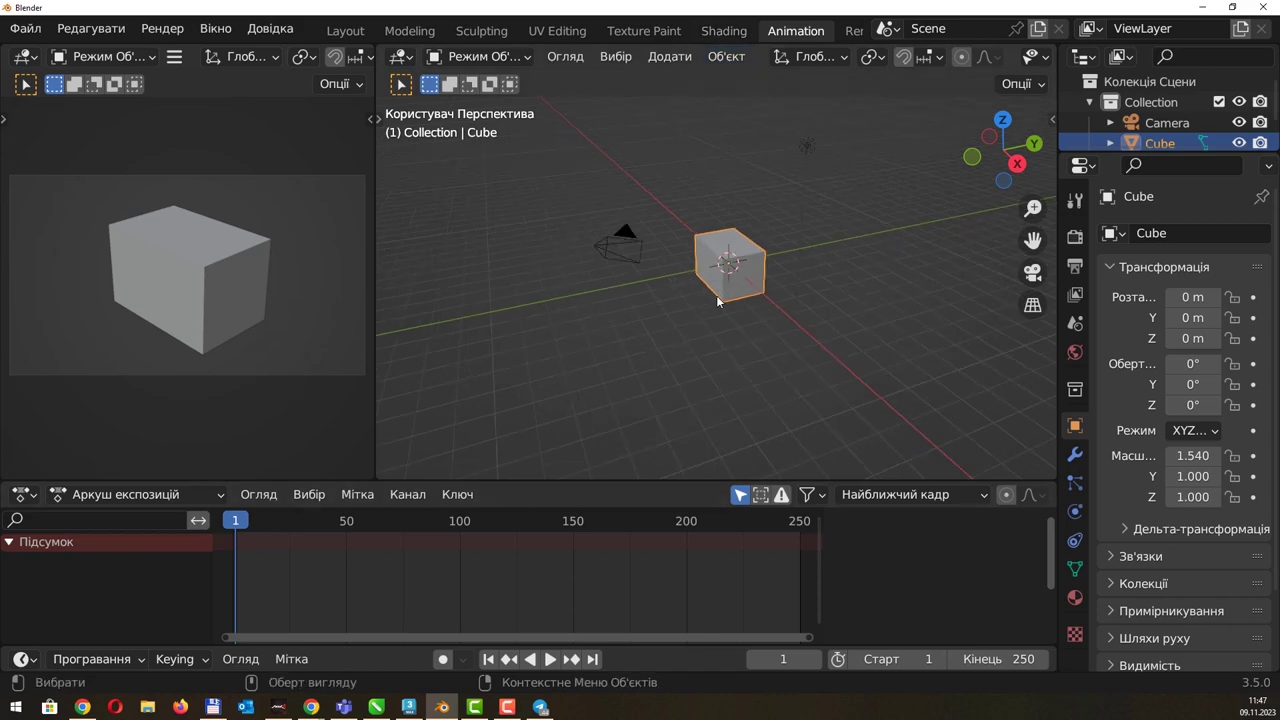
{"action": "scroll", "coordinate": [716, 299], "scroll_direction": "up", "scroll_amount": 1}
Look through the Rendering, Compositing and Geometry Nodes workspaces.
{"action": "left_click", "coordinate": [855, 30]}
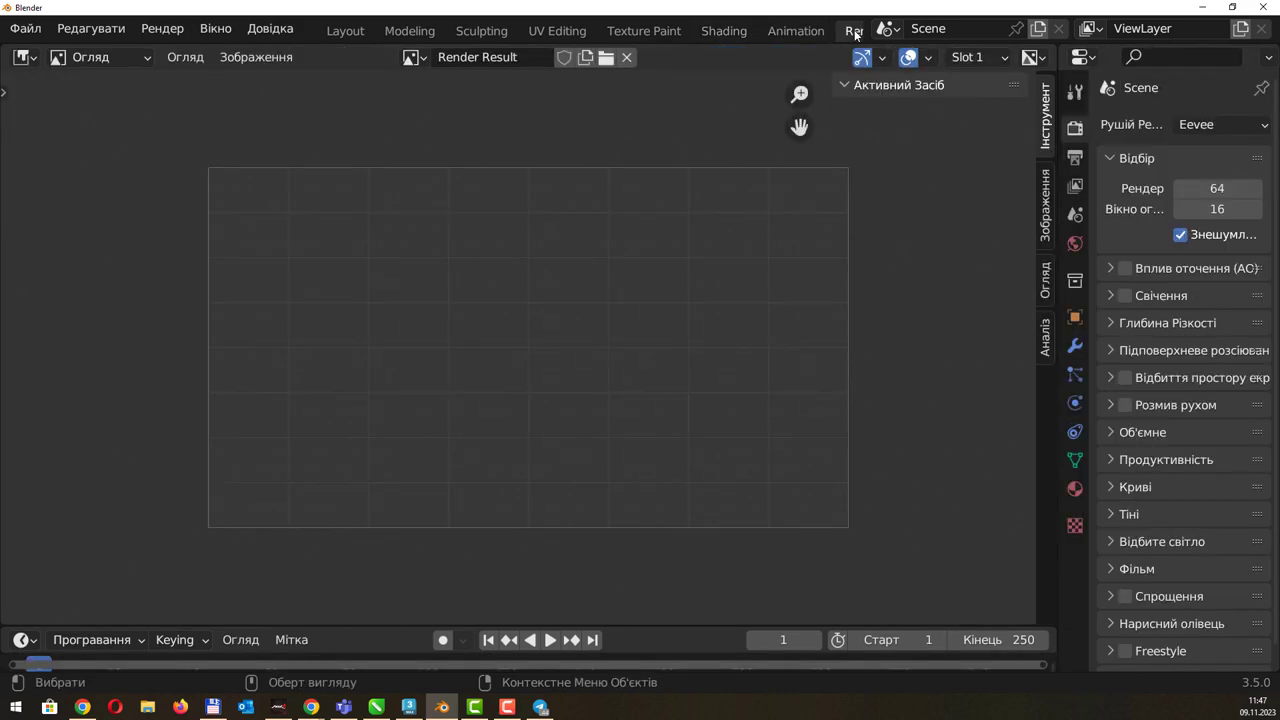
{"action": "scroll", "coordinate": [850, 35], "scroll_direction": "down", "scroll_amount": 2}
{"action": "scroll", "coordinate": [830, 37], "scroll_direction": "down", "scroll_amount": 3}
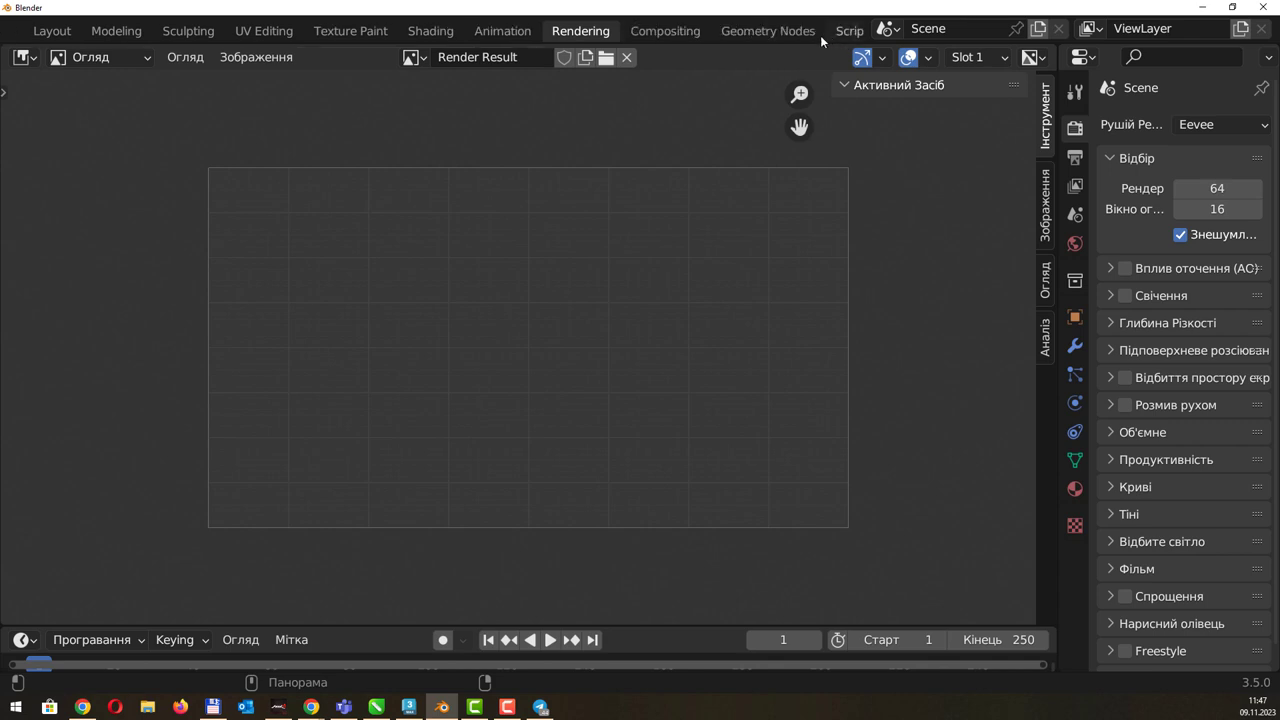
{"action": "scroll", "coordinate": [800, 35], "scroll_direction": "down", "scroll_amount": 1}
{"action": "left_click", "coordinate": [648, 31]}
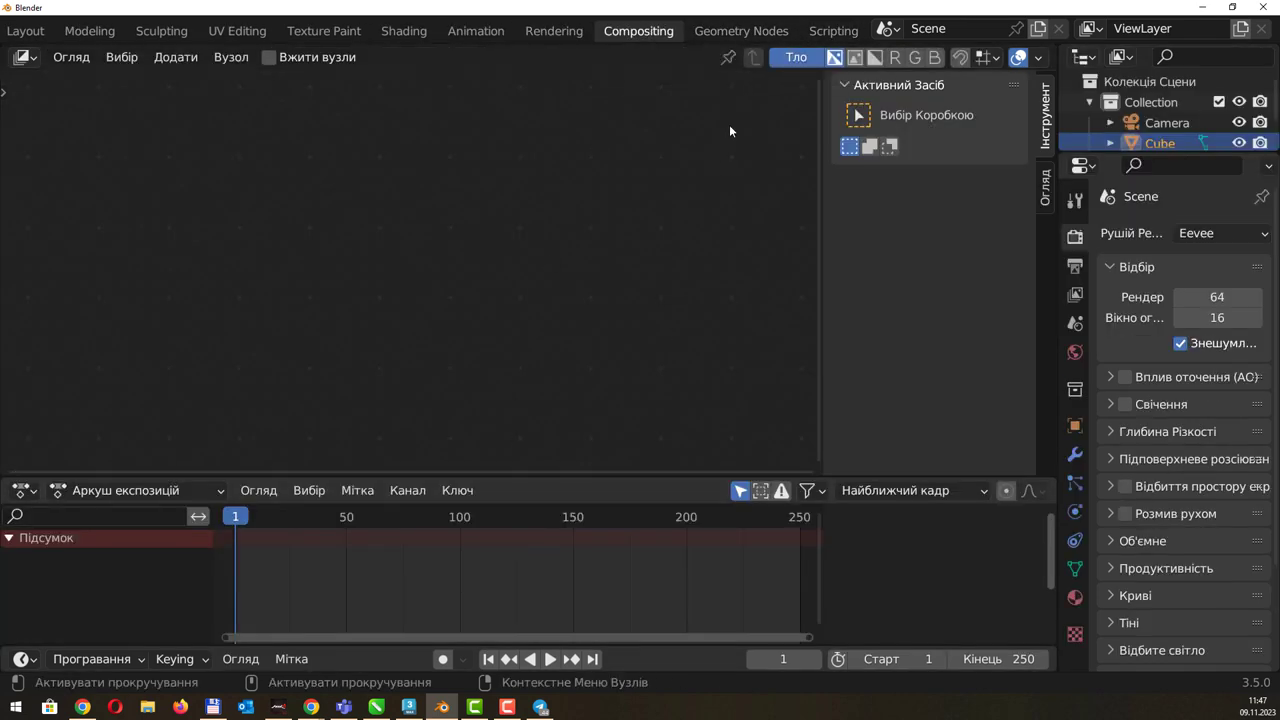
{"action": "left_click", "coordinate": [729, 31]}
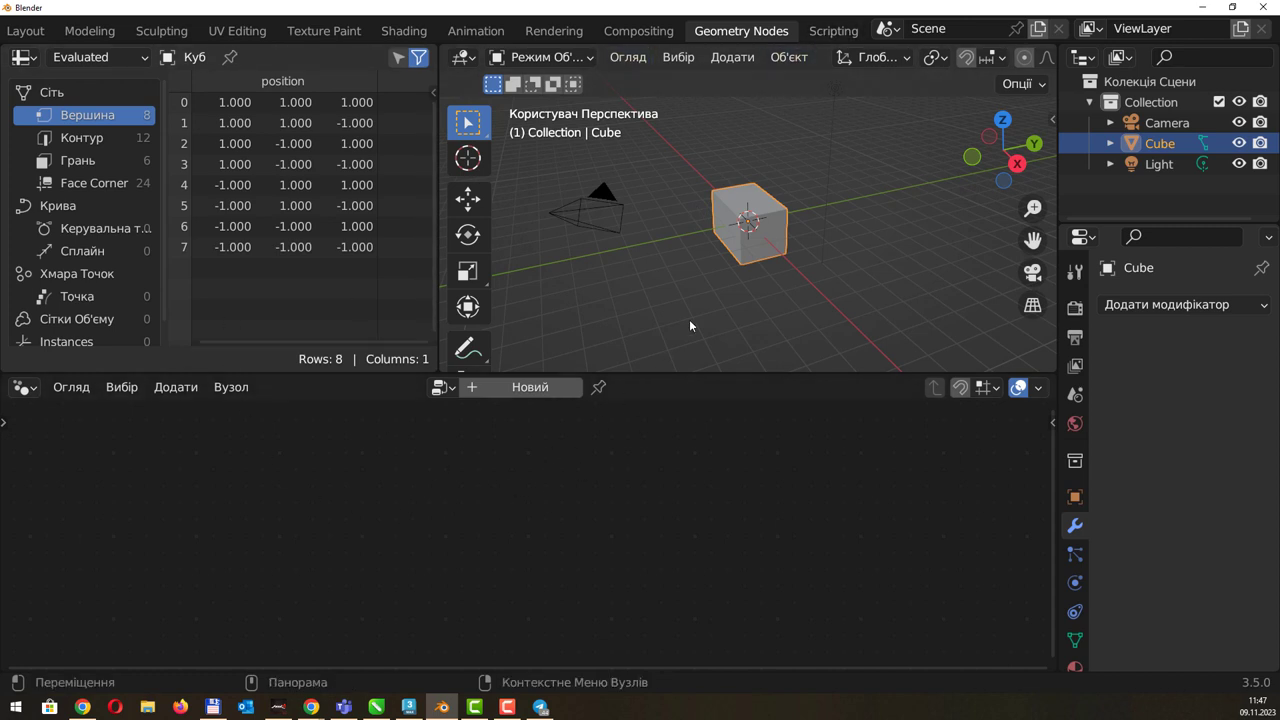
Switch to the Scripting workspace and scroll through its Python console and text editor.
{"action": "left_click", "coordinate": [831, 31]}
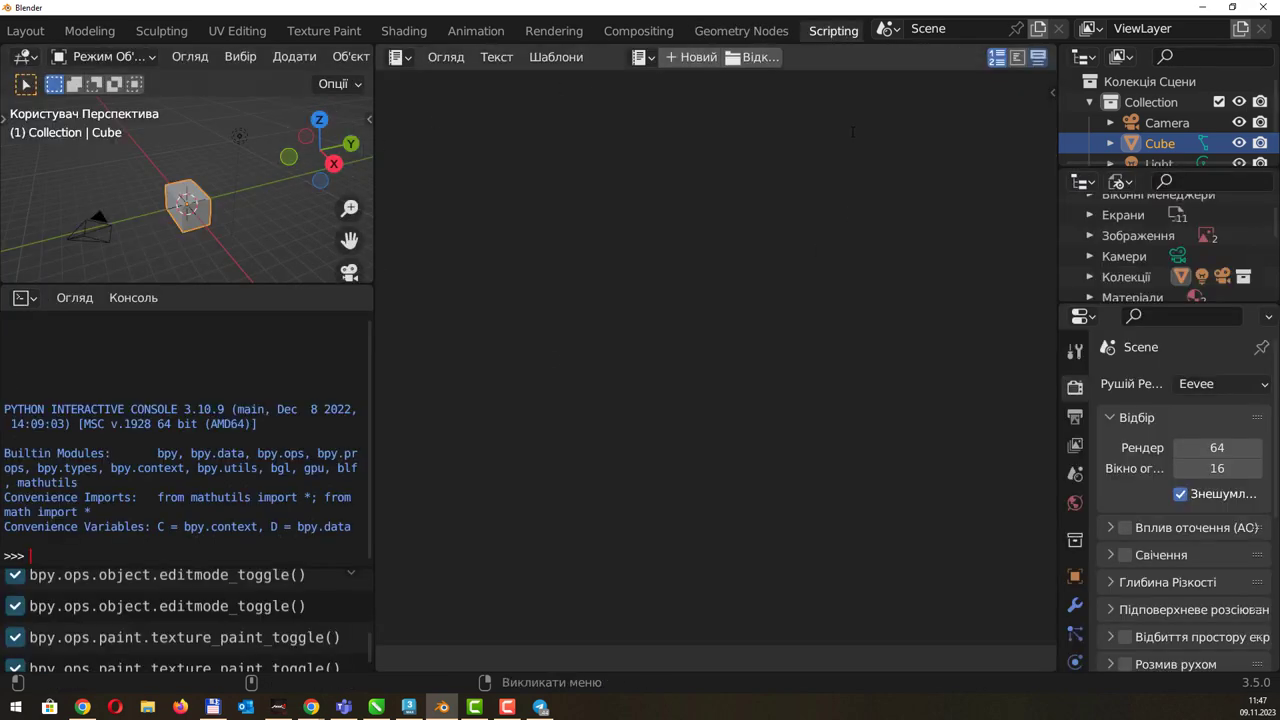
{"action": "scroll", "coordinate": [843, 34], "scroll_direction": "down", "scroll_amount": 2}
{"action": "scroll", "coordinate": [835, 36], "scroll_direction": "down", "scroll_amount": 2}
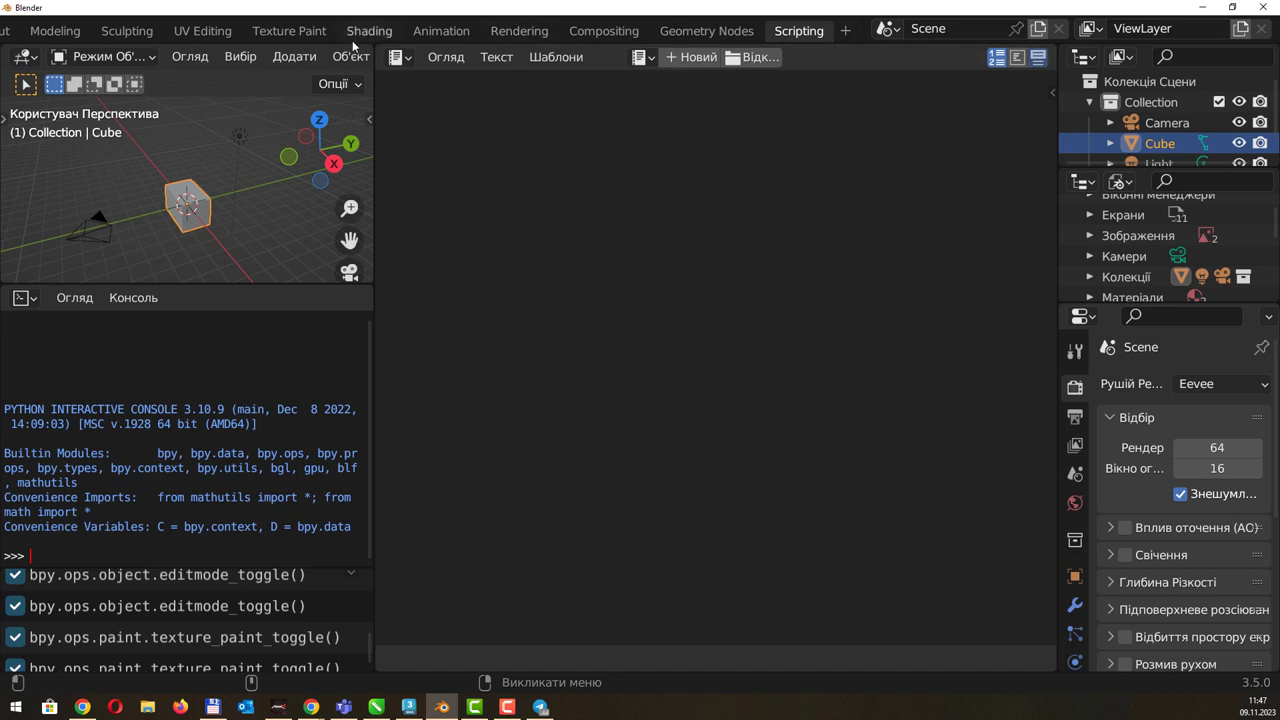
{"action": "scroll", "coordinate": [352, 40], "scroll_direction": "up", "scroll_amount": 2}
{"action": "scroll", "coordinate": [365, 38], "scroll_direction": "down", "scroll_amount": 2}
{"action": "scroll", "coordinate": [365, 38], "scroll_direction": "up", "scroll_amount": 5}
{"action": "scroll", "coordinate": [365, 38], "scroll_direction": "up", "scroll_amount": 1}
{"action": "scroll", "coordinate": [365, 38], "scroll_direction": "up", "scroll_amount": 2}
{"action": "scroll", "coordinate": [365, 38], "scroll_direction": "up", "scroll_amount": 1}
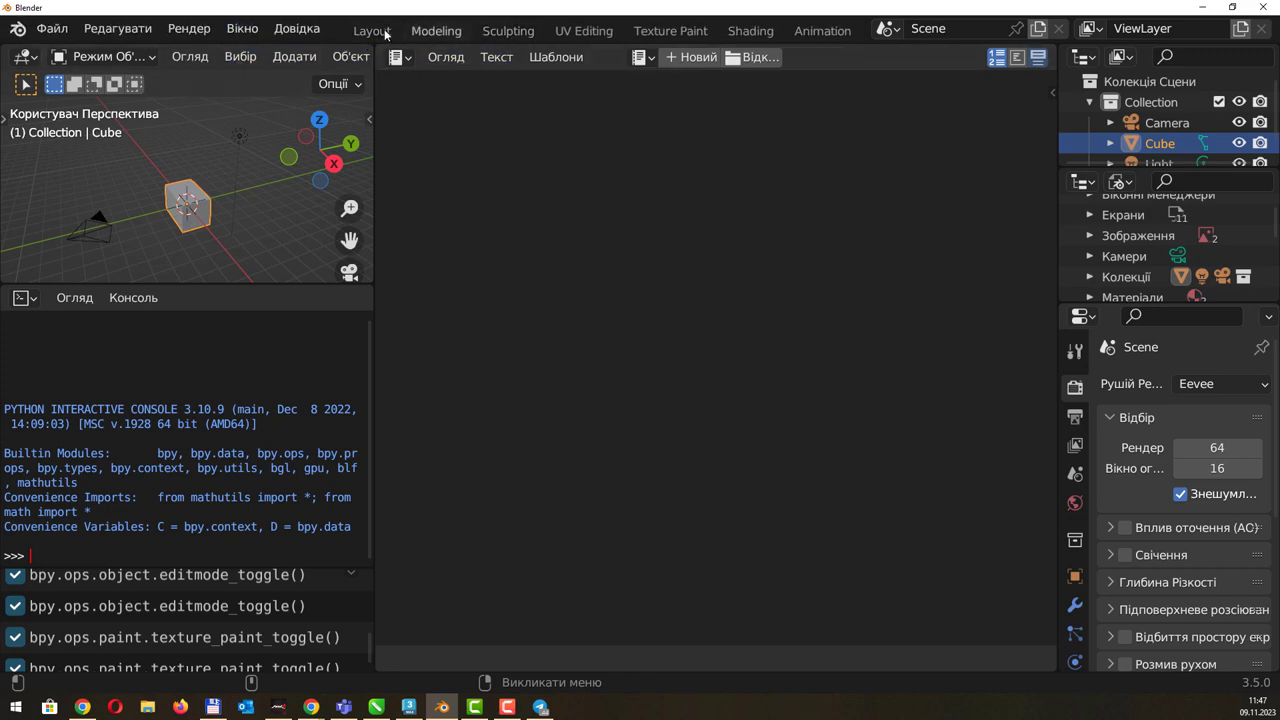
Return to the Layout workspace, then bring the 3ds Max window to the front.
{"action": "left_click", "coordinate": [372, 30]}
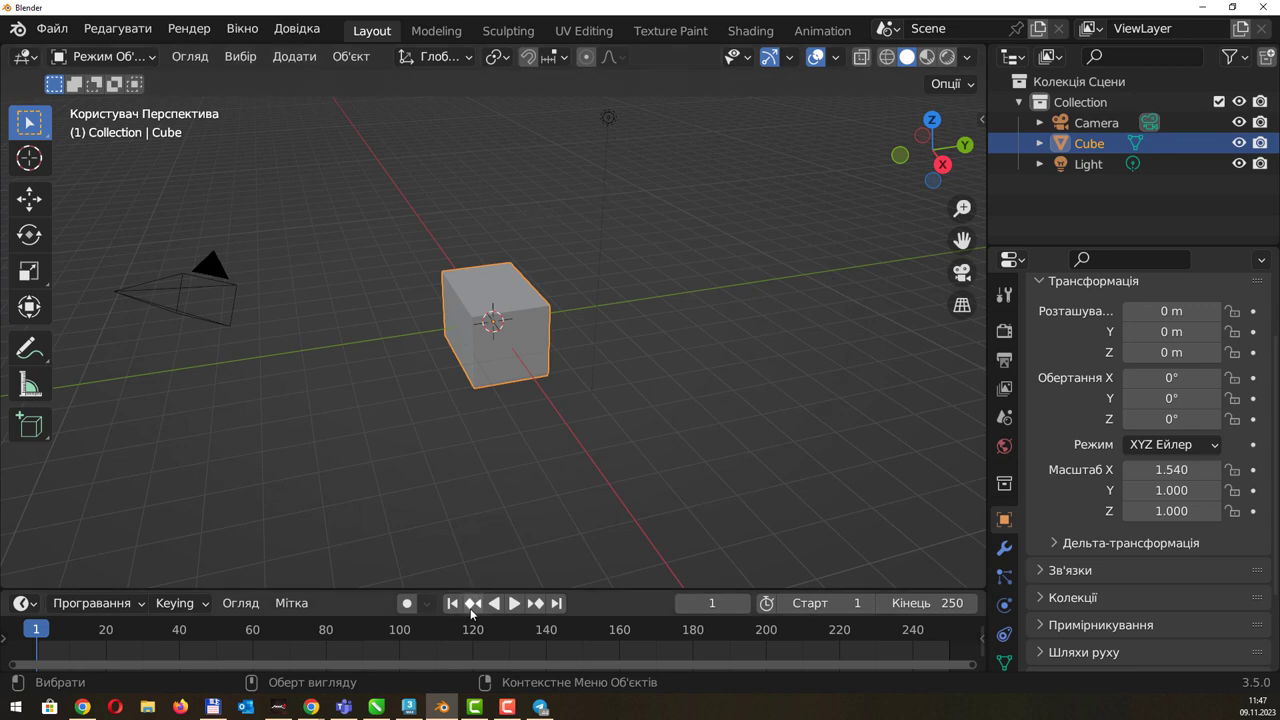
{"action": "left_click", "coordinate": [408, 706]}
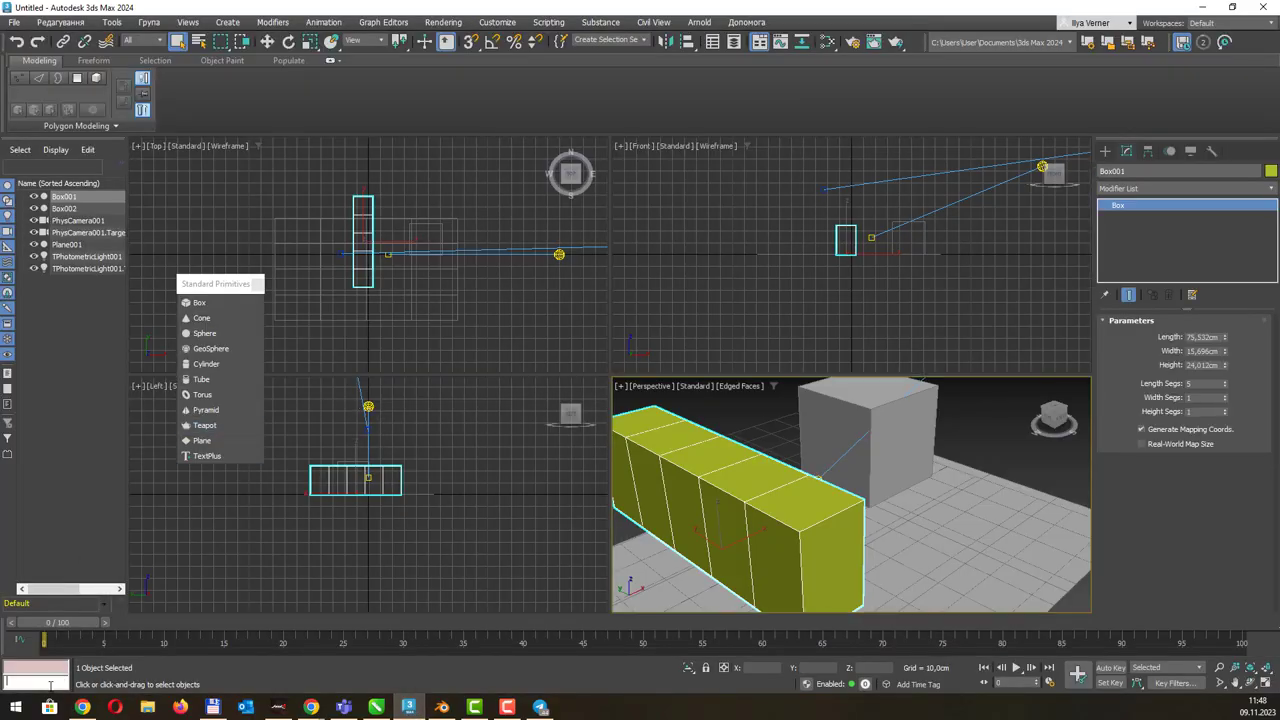
Switch briefly to the Blender window, then return to the 3ds Max scene.
{"action": "left_click", "coordinate": [50, 666]}
{"action": "left_click", "coordinate": [1209, 8]}
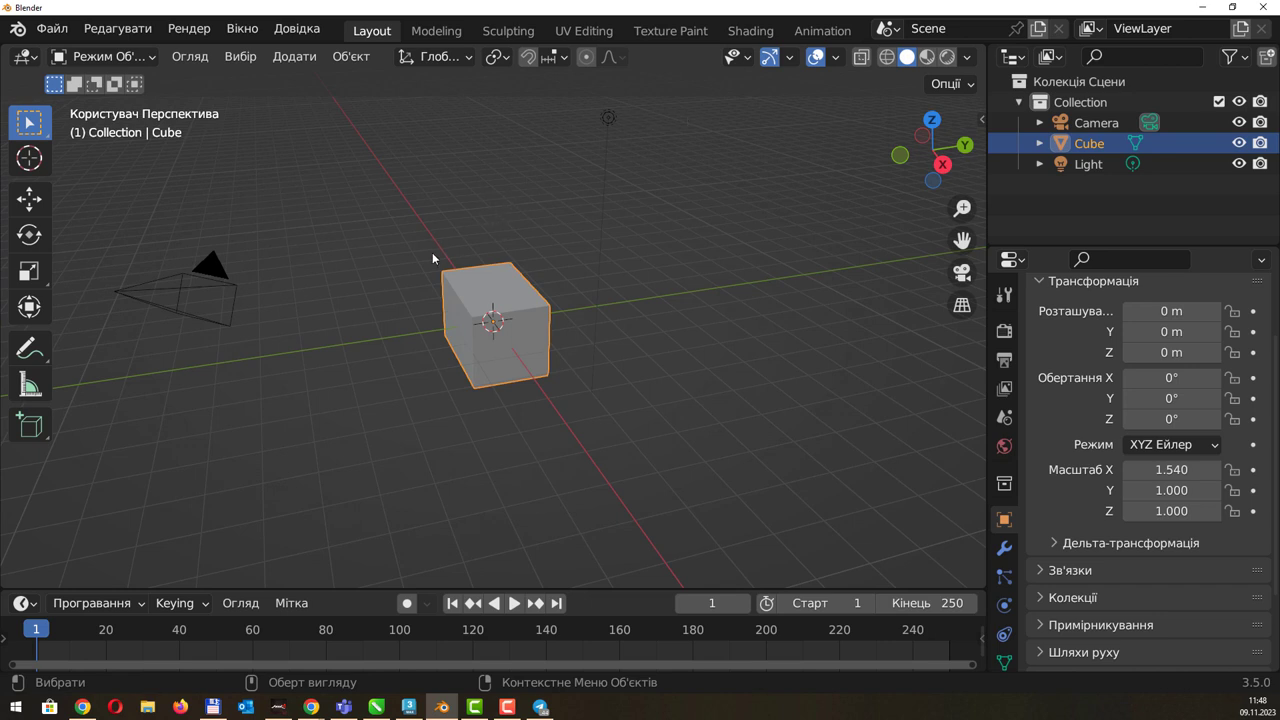
{"action": "left_click", "coordinate": [409, 711]}
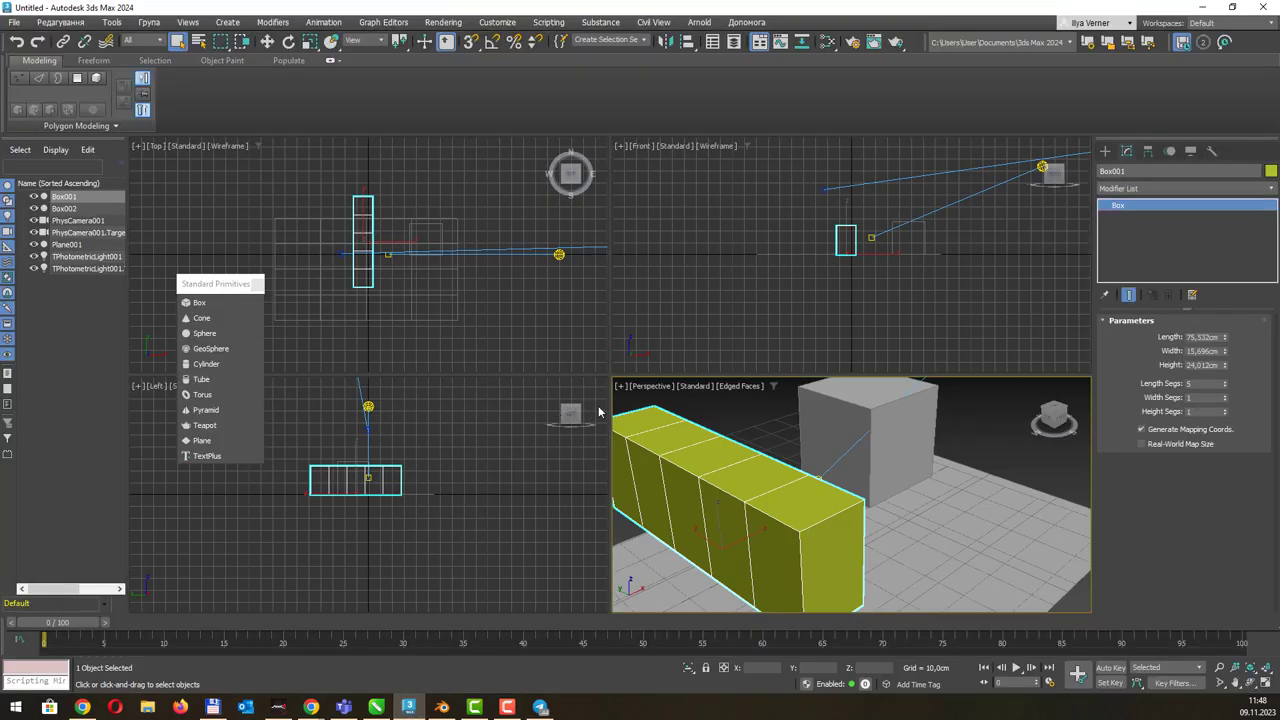
Maximize the Perspective viewport with Alt+W, then select all objects and delete them.
{"action": "mouse_move", "coordinate": [752, 428]}
{"action": "middle_mouse_down"}
{"action": "mouse_move", "coordinate": [758, 411]}
{"action": "mouse_move", "coordinate": [750, 428]}
{"action": "middle_mouse_up"}
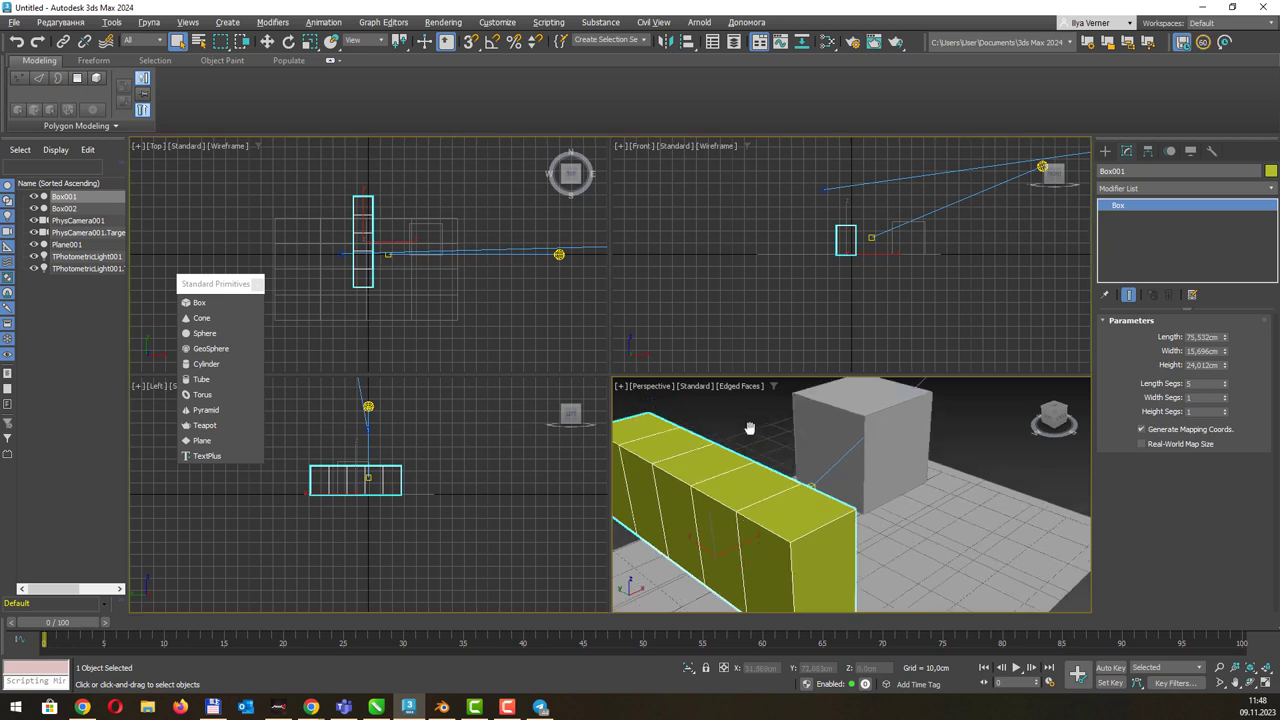
{"action": "key", "text": "alt+w"}
{"action": "scroll", "coordinate": [679, 319], "scroll_direction": "down", "scroll_amount": 3}
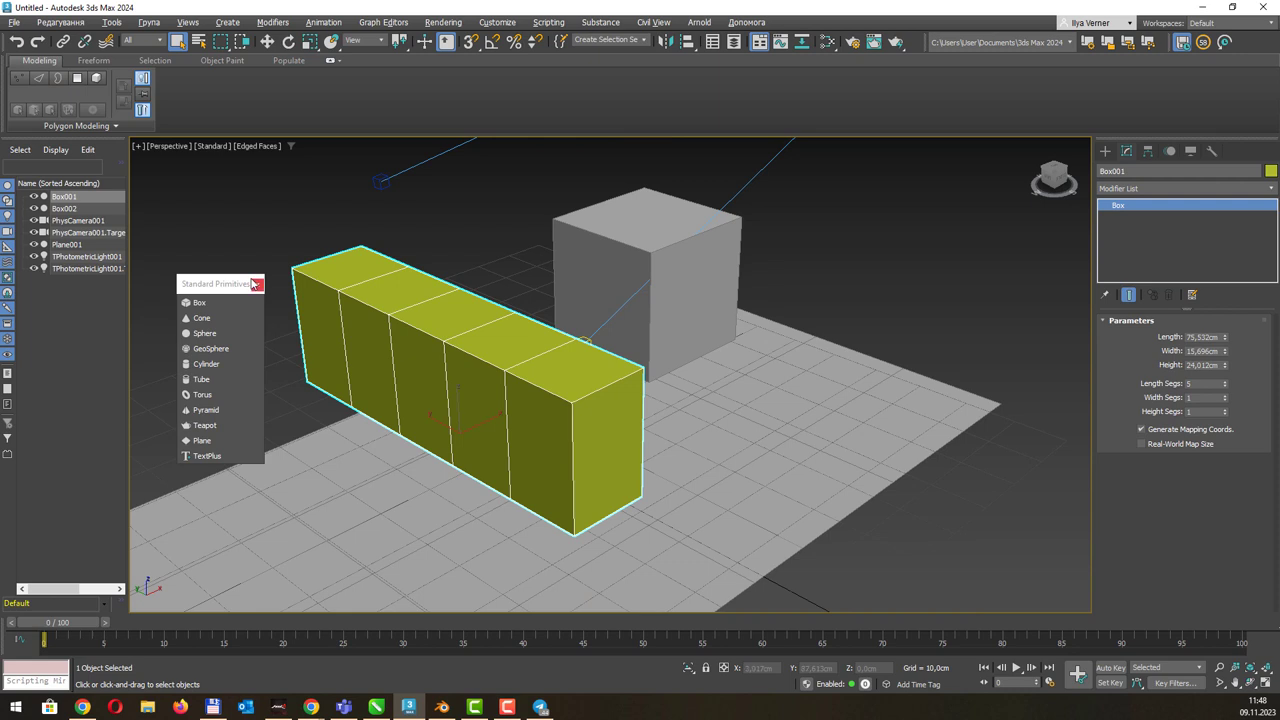
{"action": "scroll", "coordinate": [671, 286], "scroll_direction": "down", "scroll_amount": 1}
{"action": "scroll", "coordinate": [671, 286], "scroll_direction": "down", "scroll_amount": 3}
{"action": "scroll", "coordinate": [853, 292], "scroll_direction": "down", "scroll_amount": 2}
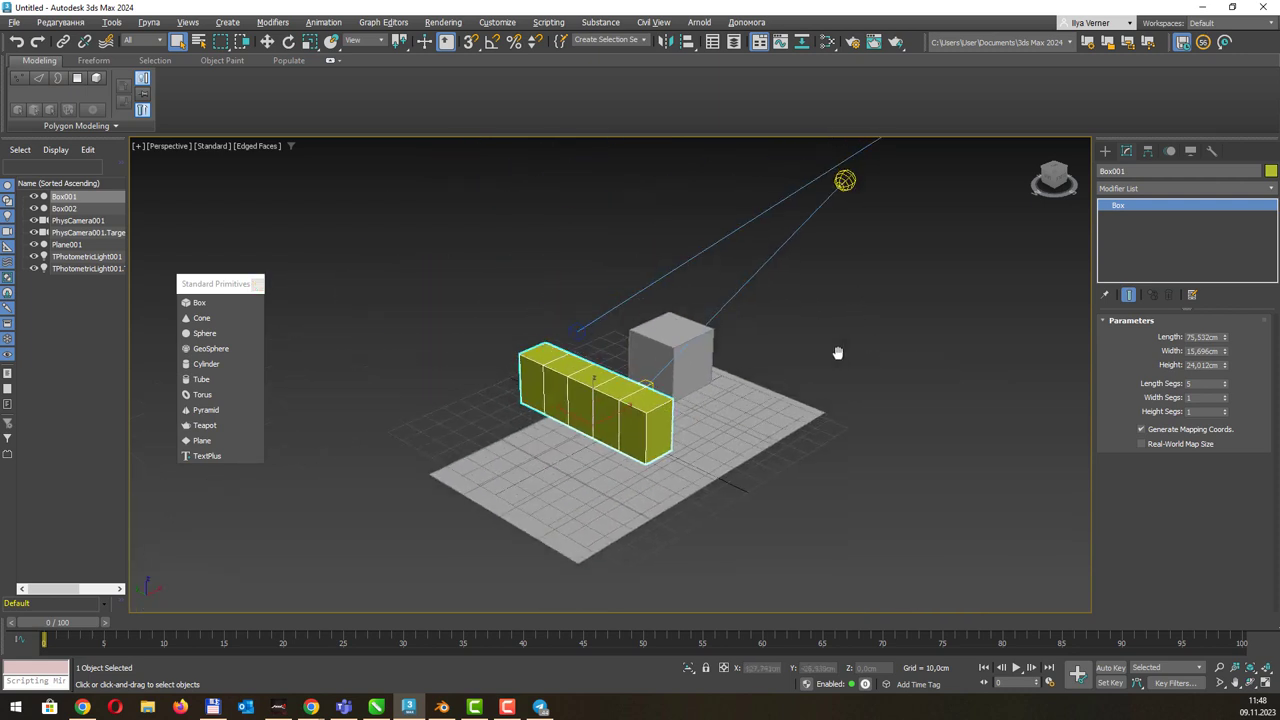
{"action": "key", "text": "ctrl+a"}
{"action": "key", "text": "Delete"}
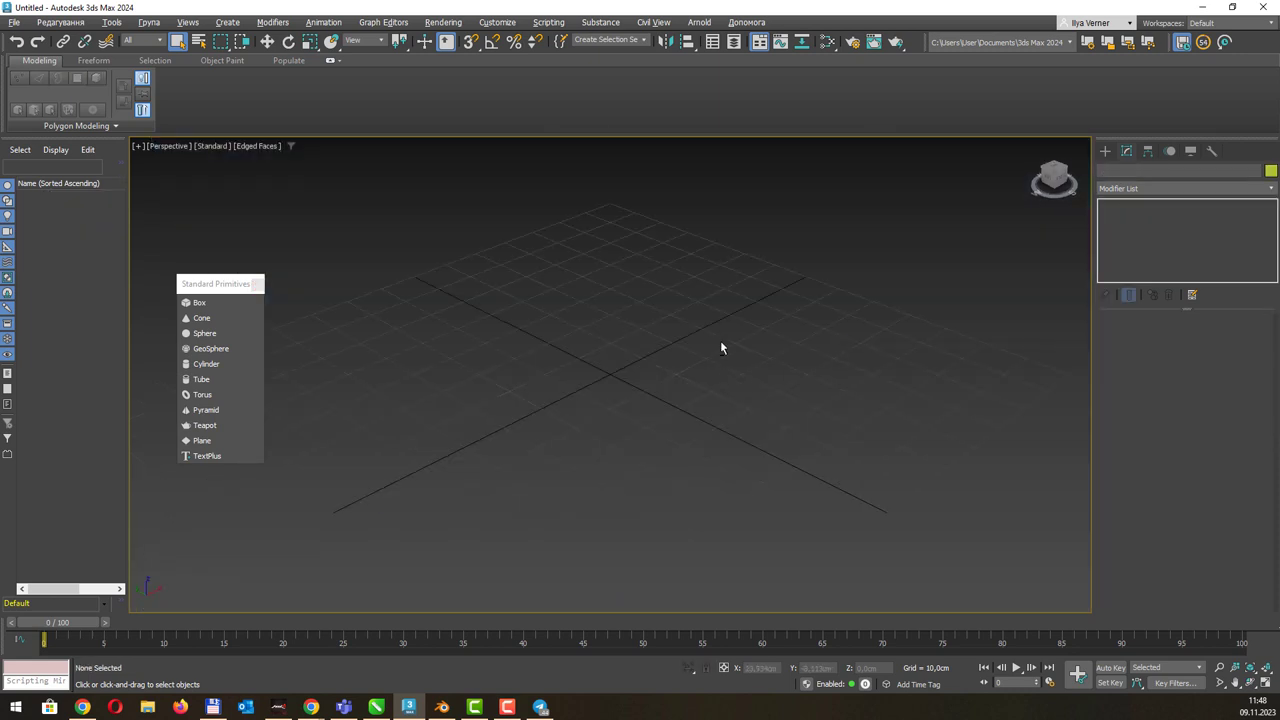
Draw a five-segment Box001 on the grid from Standard Primitives.
{"action": "left_click", "coordinate": [200, 302]}
{"action": "left_click_drag", "start_coordinate": [642, 350], "coordinate": [746, 507]}
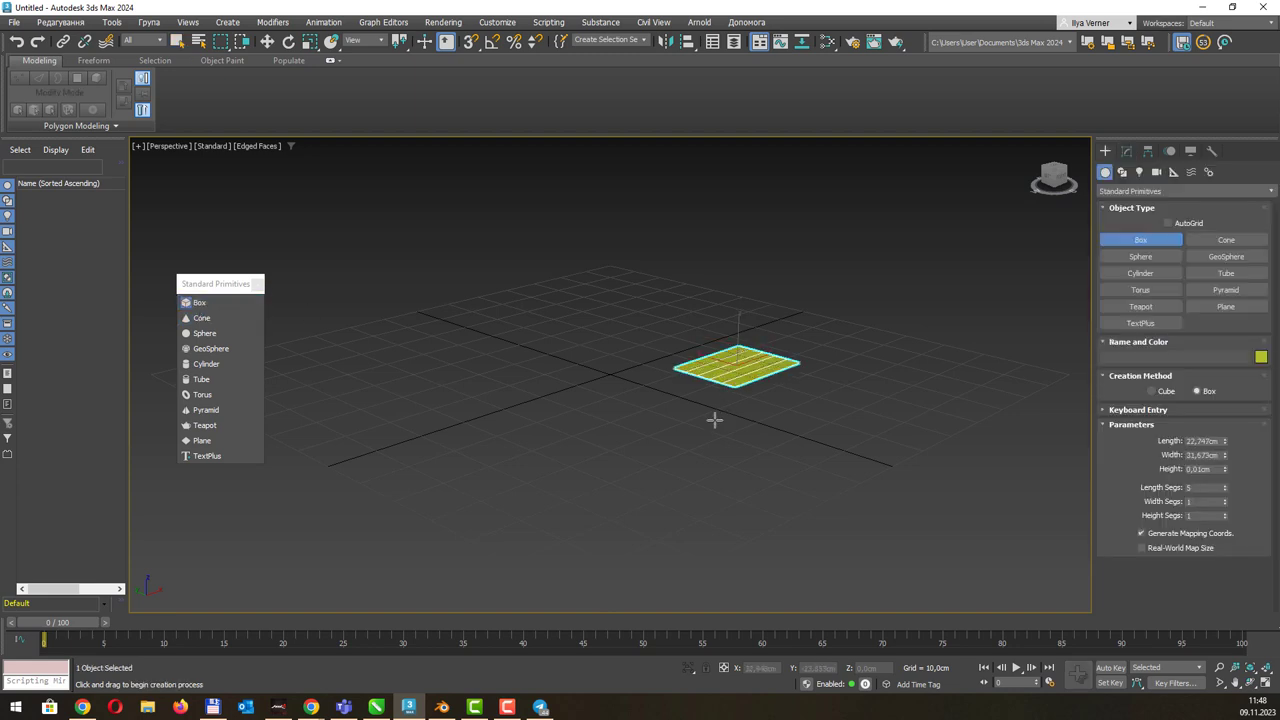
{"action": "left_click", "coordinate": [734, 364]}
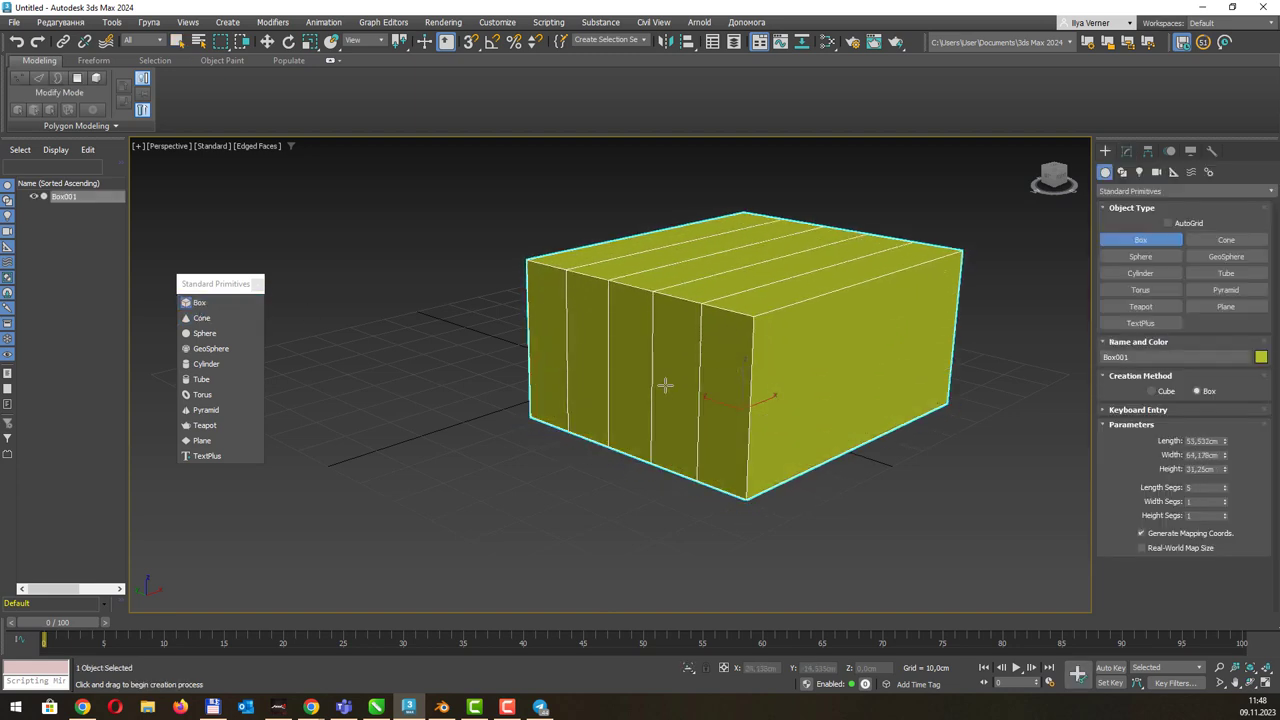
Add Teapot001 with radius 23.87 cm to the left of the box.
{"action": "left_click", "coordinate": [224, 428]}
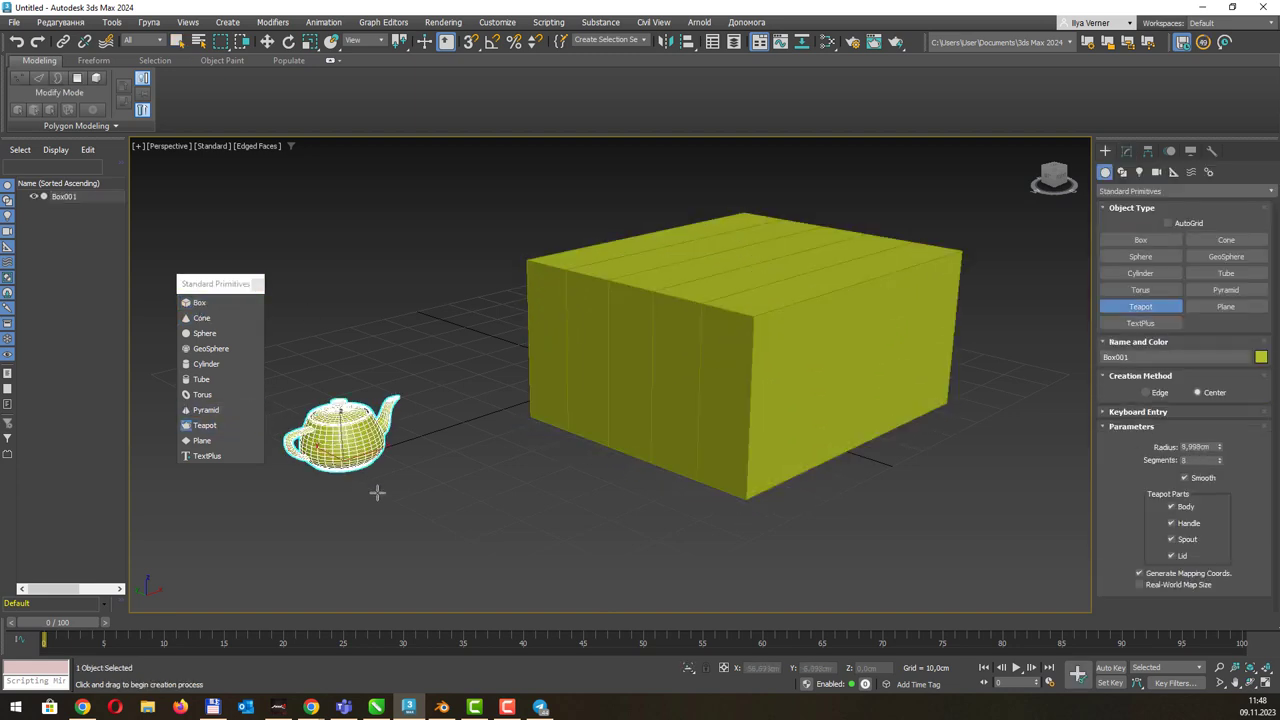
{"action": "left_click_drag", "start_coordinate": [340, 445], "coordinate": [429, 491]}
{"action": "mouse_move", "coordinate": [429, 491]}
{"action": "middle_mouse_down", "text": "alt"}
{"action": "mouse_move", "coordinate": [637, 303]}
{"action": "mouse_move", "coordinate": [740, 277]}
{"action": "mouse_move", "coordinate": [612, 295]}
{"action": "mouse_move", "coordinate": [736, 300]}
{"action": "middle_mouse_up", "text": "alt"}
{"action": "middle_click_drag", "start_coordinate": [605, 261], "coordinate": [685, 286], "text": "alt"}
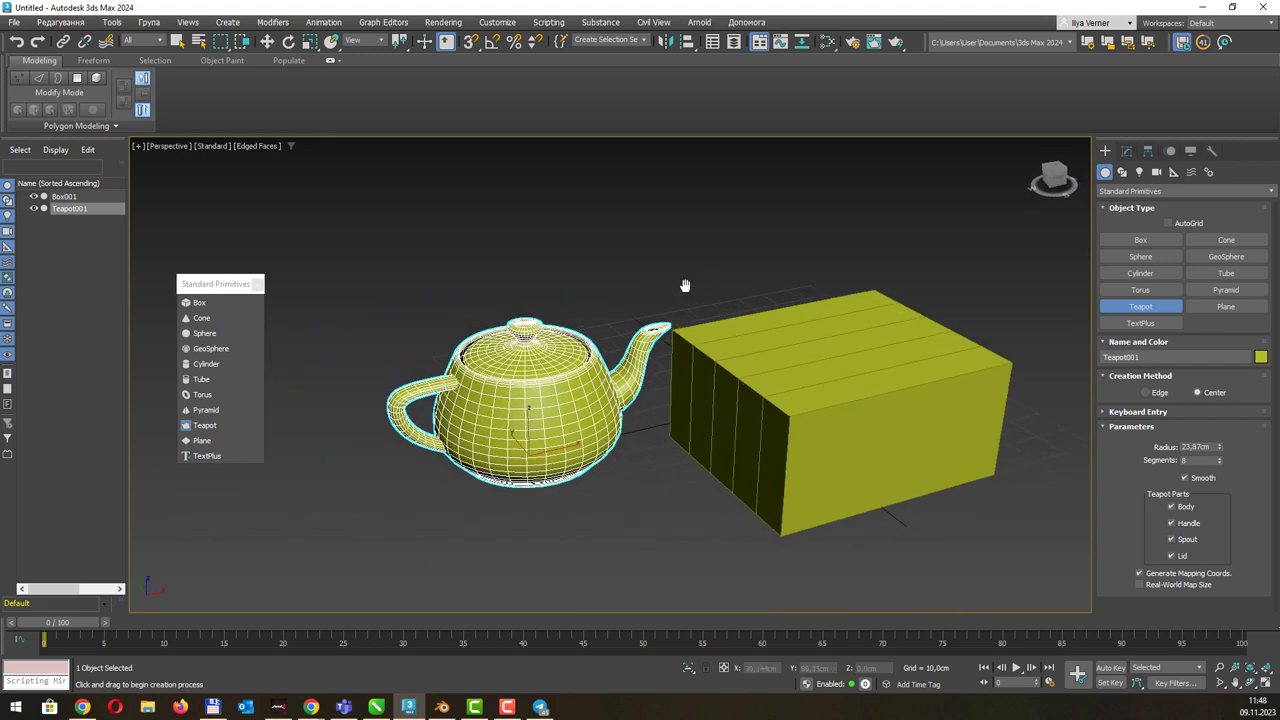
{"action": "left_click", "coordinate": [266, 44]}
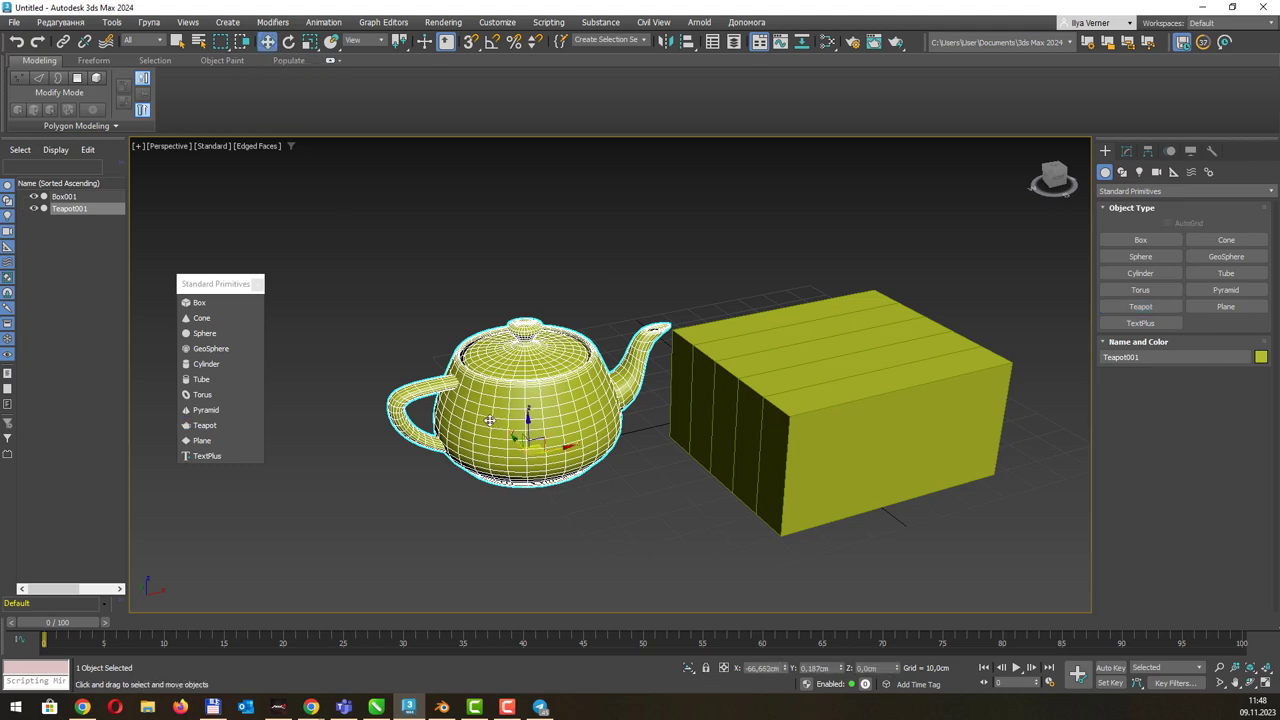
Drag the teapot and then the box around the viewport to rearrange them.
{"action": "left_click_drag", "start_coordinate": [528, 418], "coordinate": [478, 437]}
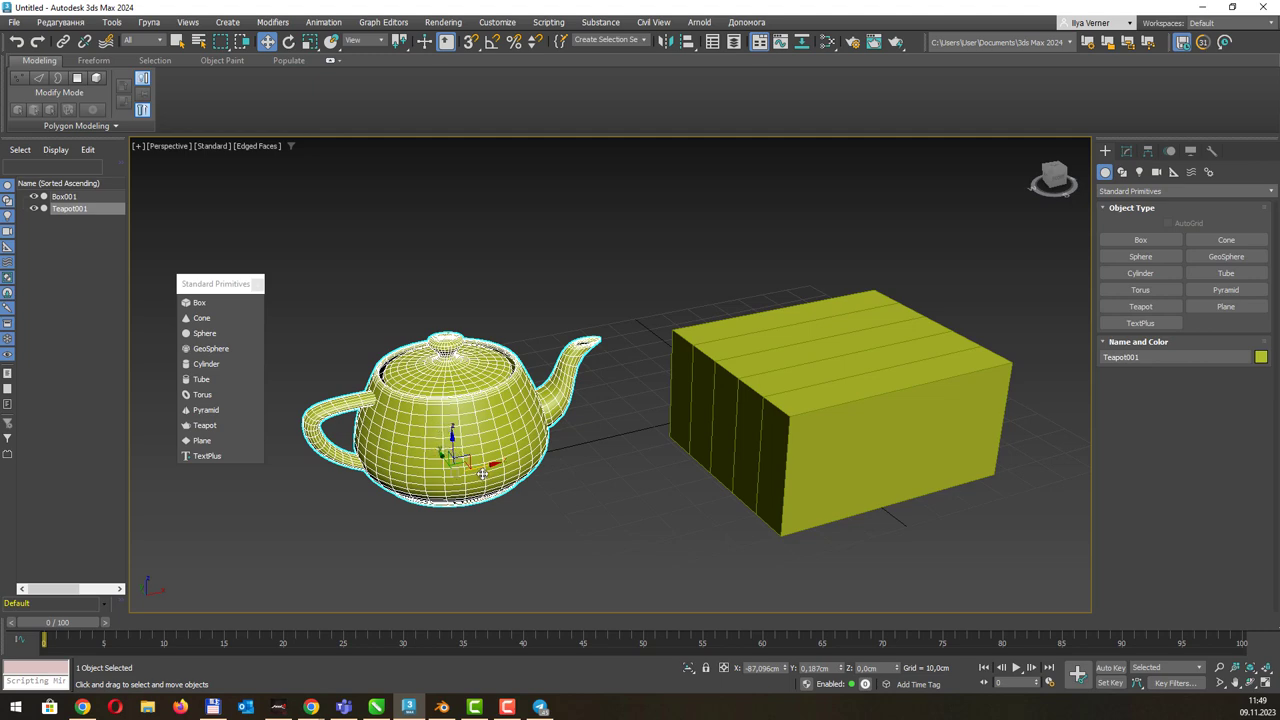
{"action": "mouse_move", "coordinate": [456, 467]}
{"action": "left_mouse_down"}
{"action": "mouse_move", "coordinate": [465, 423]}
{"action": "mouse_move", "coordinate": [404, 413]}
{"action": "mouse_move", "coordinate": [335, 485]}
{"action": "mouse_move", "coordinate": [502, 461]}
{"action": "left_mouse_up"}
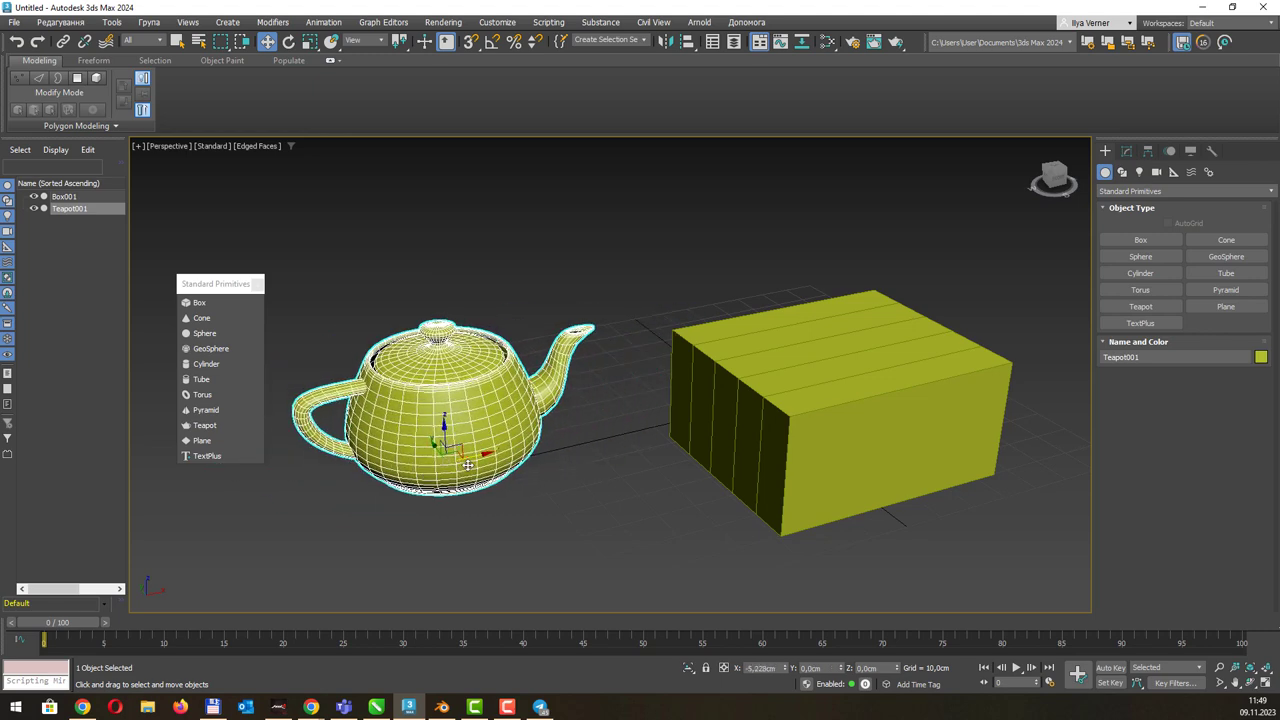
{"action": "left_click_drag", "start_coordinate": [487, 454], "coordinate": [485, 453]}
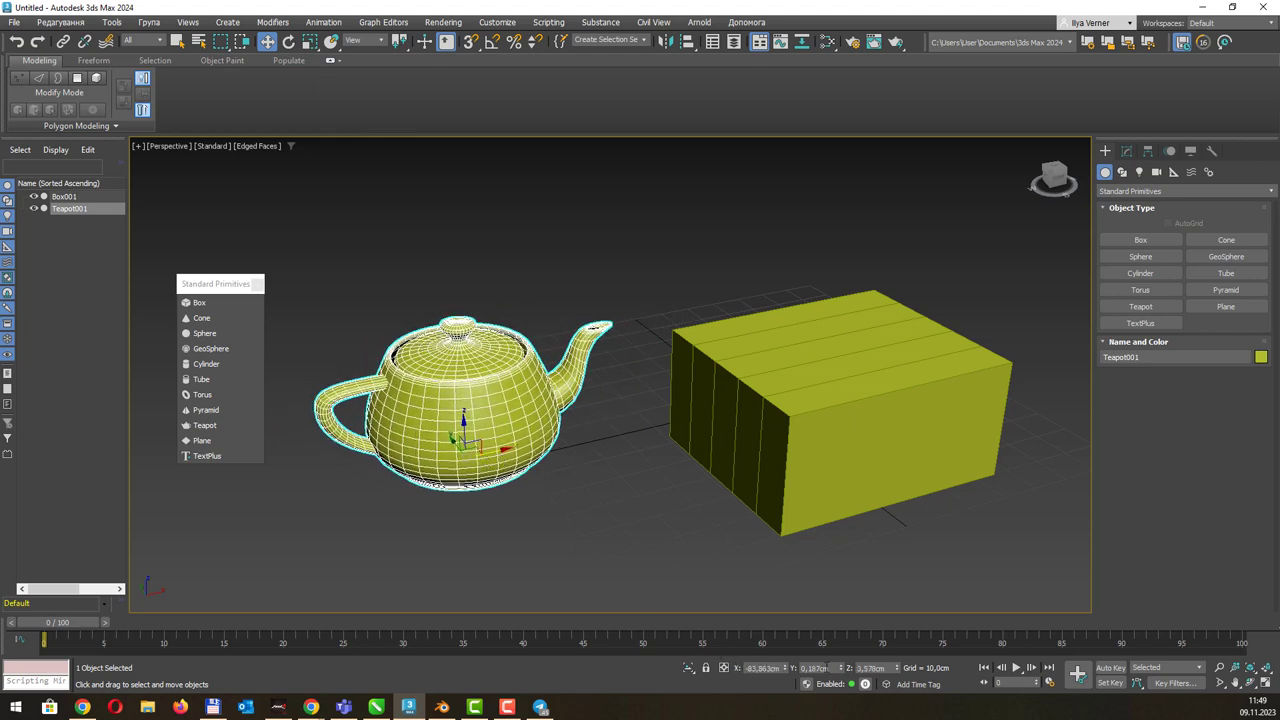
{"action": "mouse_move", "coordinate": [783, 672]}
{"action": "left_mouse_down"}
{"action": "mouse_move", "coordinate": [777, 614]}
{"action": "mouse_move", "coordinate": [824, 664]}
{"action": "mouse_move", "coordinate": [843, 652]}
{"action": "left_mouse_up"}
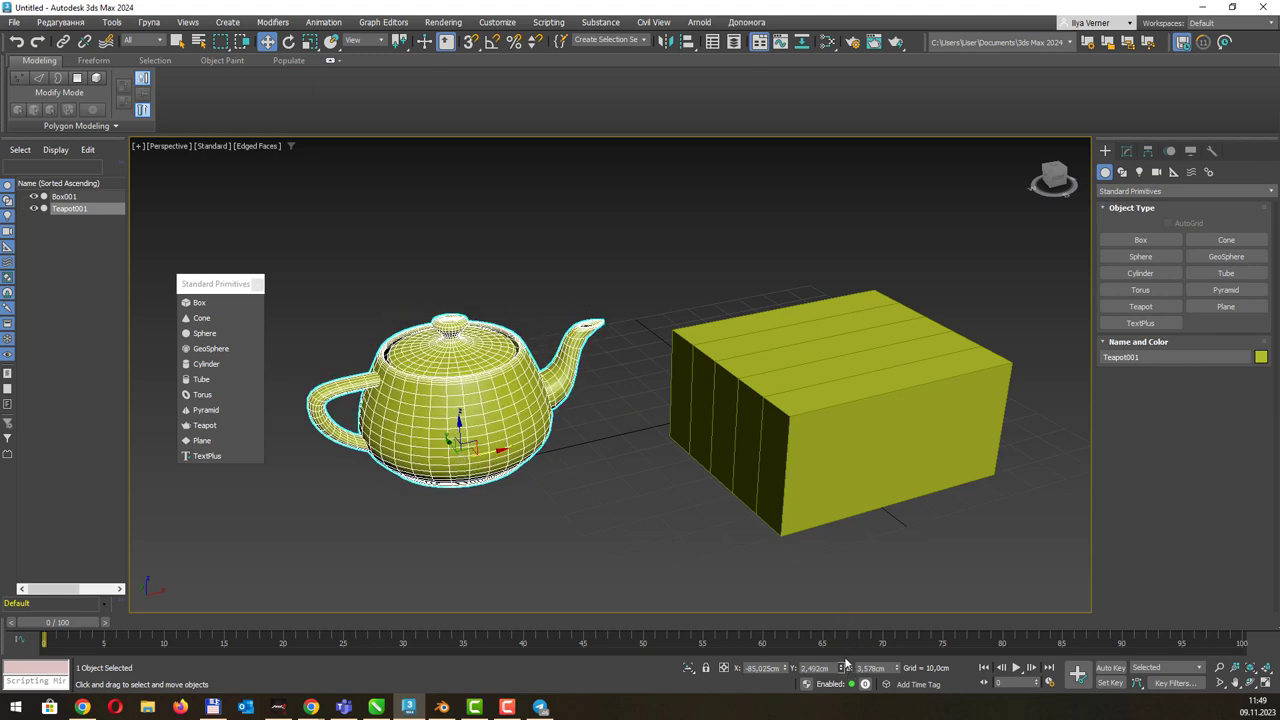
{"action": "mouse_move", "coordinate": [450, 441]}
{"action": "left_mouse_down"}
{"action": "mouse_move", "coordinate": [460, 428]}
{"action": "mouse_move", "coordinate": [414, 491]}
{"action": "mouse_move", "coordinate": [500, 391]}
{"action": "mouse_move", "coordinate": [423, 503]}
{"action": "left_mouse_up"}
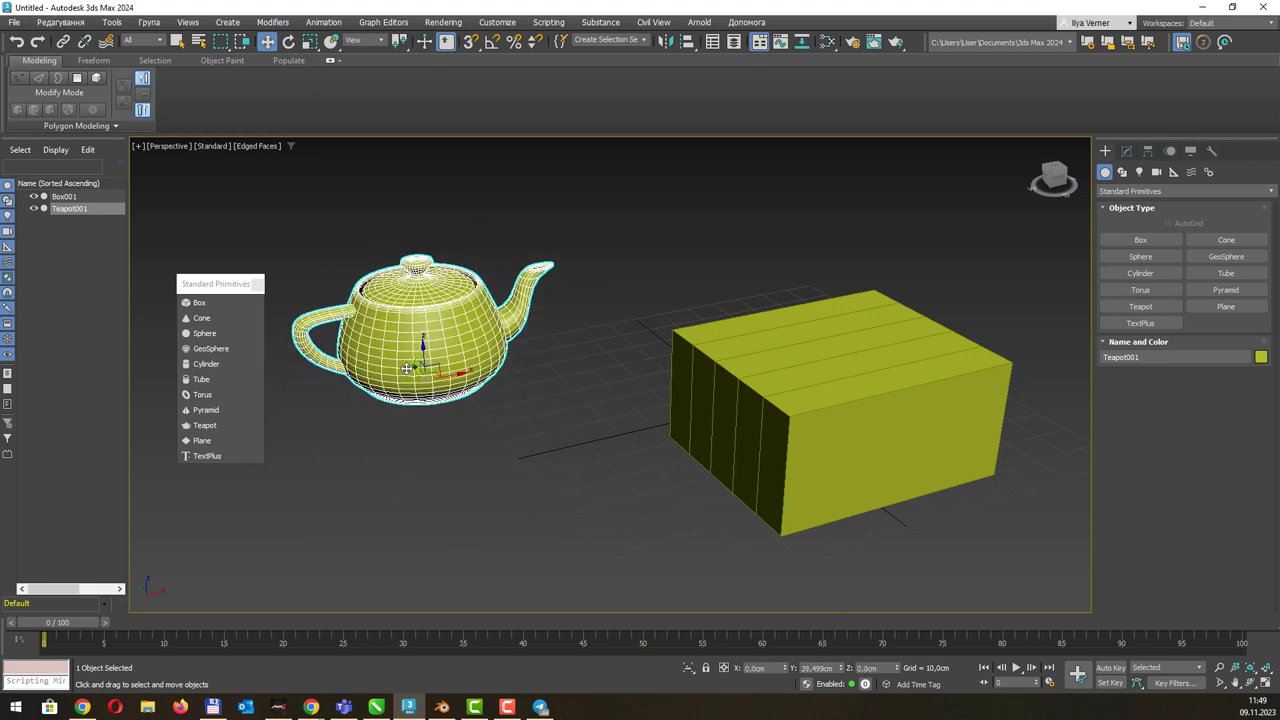
{"action": "left_click", "coordinate": [757, 392]}
{"action": "scroll", "coordinate": [772, 402], "scroll_direction": "down", "scroll_amount": 2}
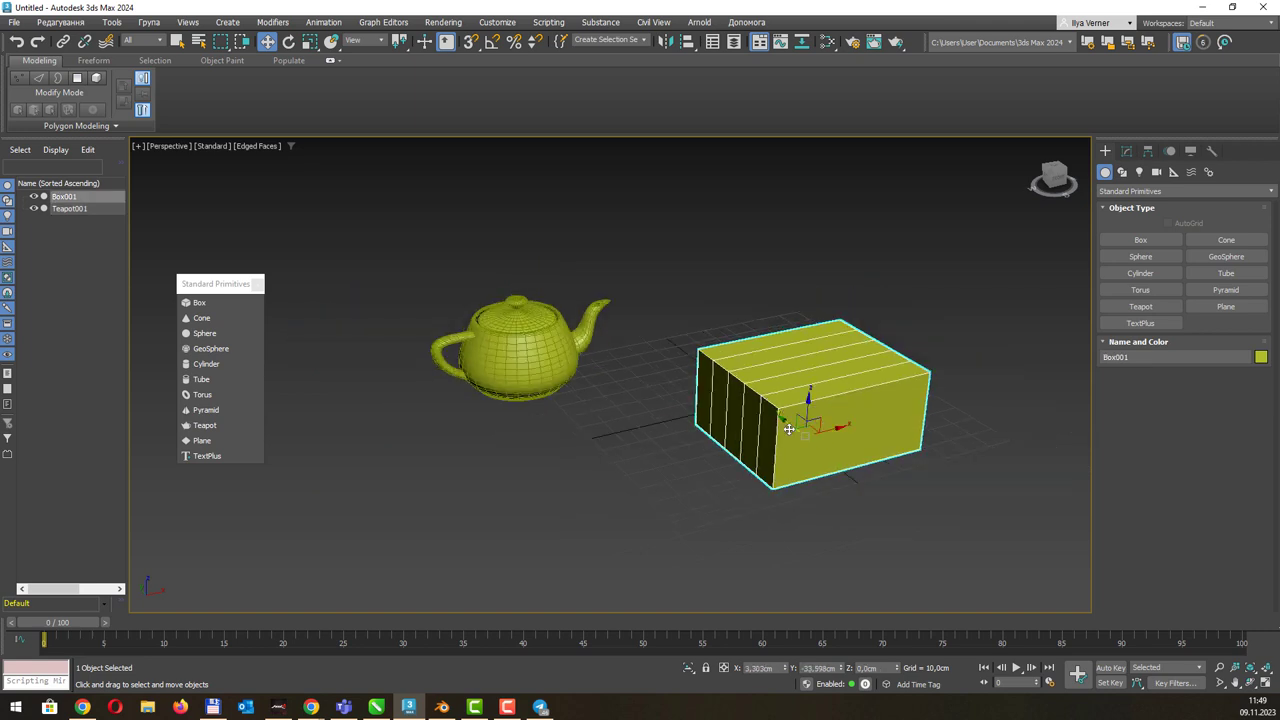
{"action": "mouse_move", "coordinate": [822, 428]}
{"action": "left_mouse_down"}
{"action": "mouse_move", "coordinate": [818, 416]}
{"action": "mouse_move", "coordinate": [909, 396]}
{"action": "left_mouse_up"}
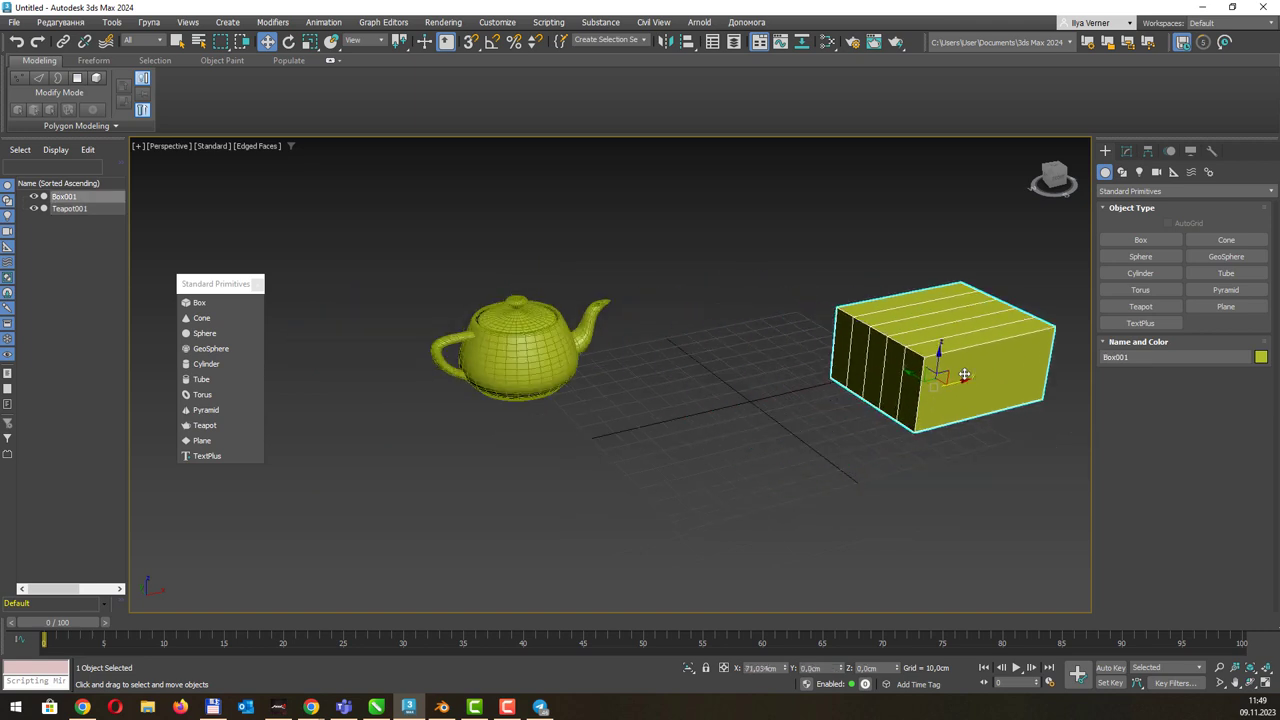
{"action": "middle_click_drag", "start_coordinate": [565, 287], "coordinate": [502, 327]}
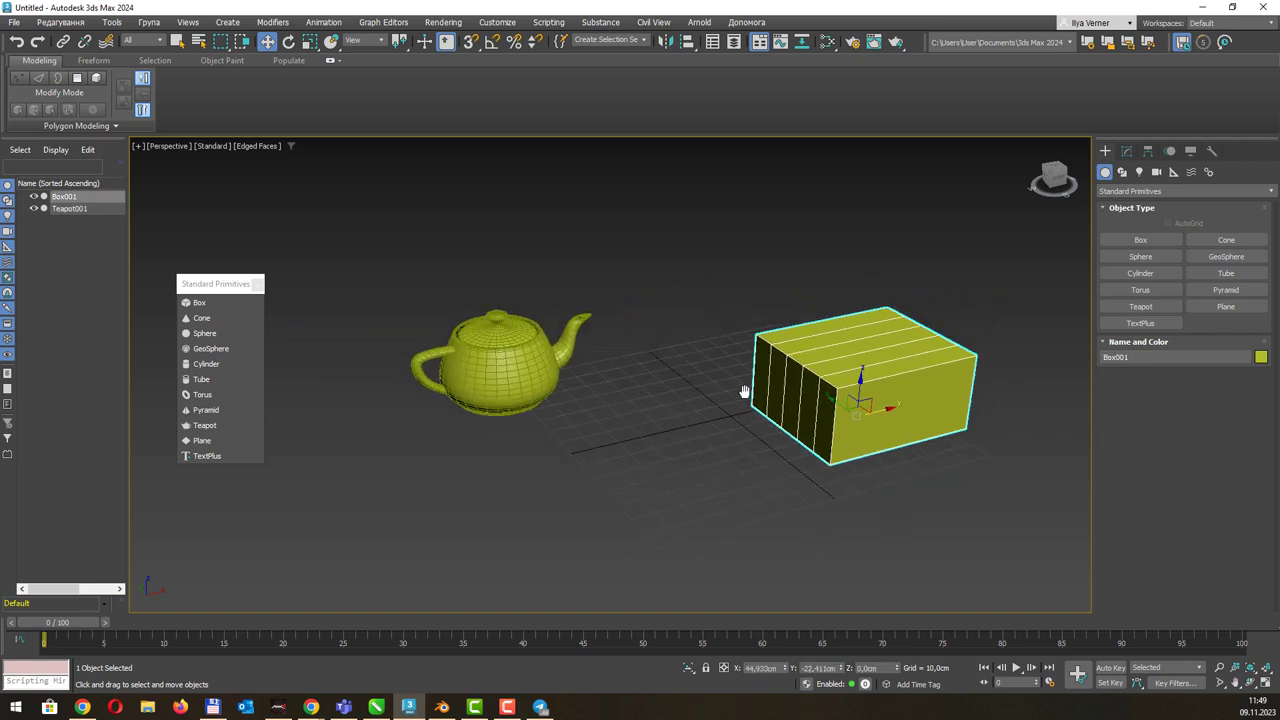
Rotate the teapot with Select and Rotate, then nudge it with the move tool.
{"action": "left_click", "coordinate": [288, 41]}
{"action": "left_click", "coordinate": [465, 410]}
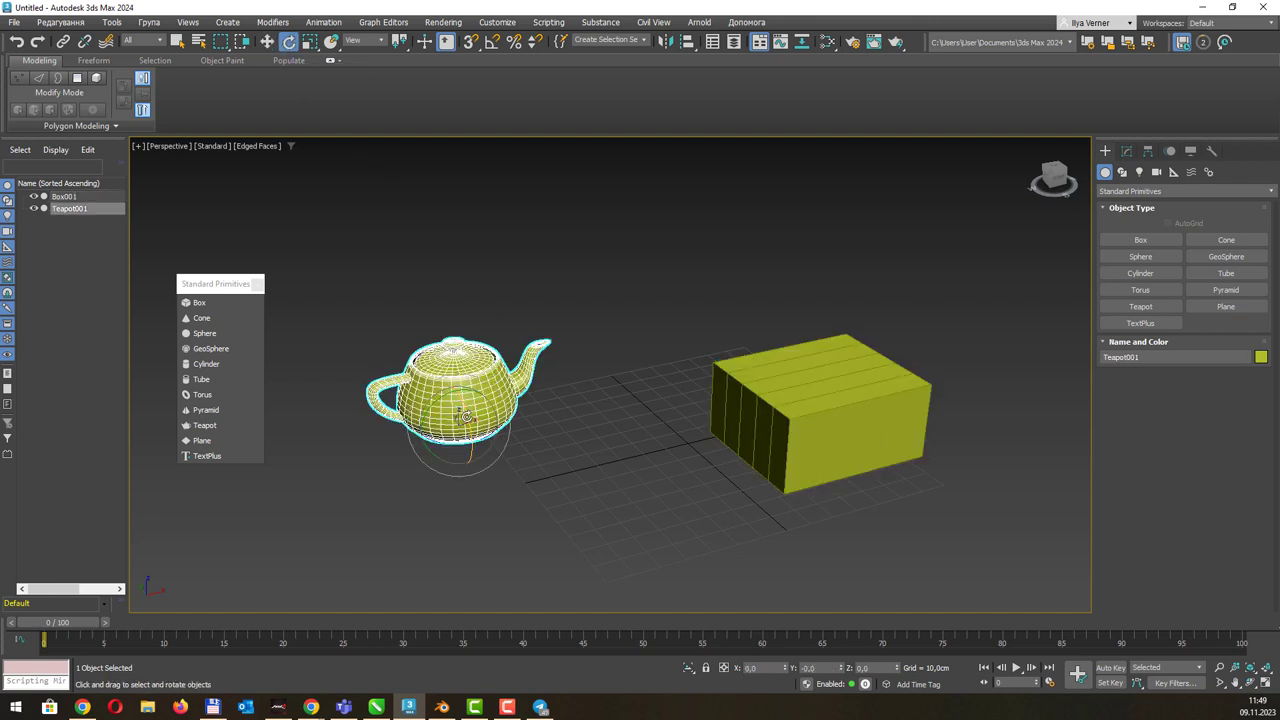
{"action": "mouse_move", "coordinate": [465, 410]}
{"action": "left_mouse_down"}
{"action": "mouse_move", "coordinate": [437, 397]}
{"action": "mouse_move", "coordinate": [445, 446]}
{"action": "mouse_move", "coordinate": [578, 372]}
{"action": "left_mouse_up"}
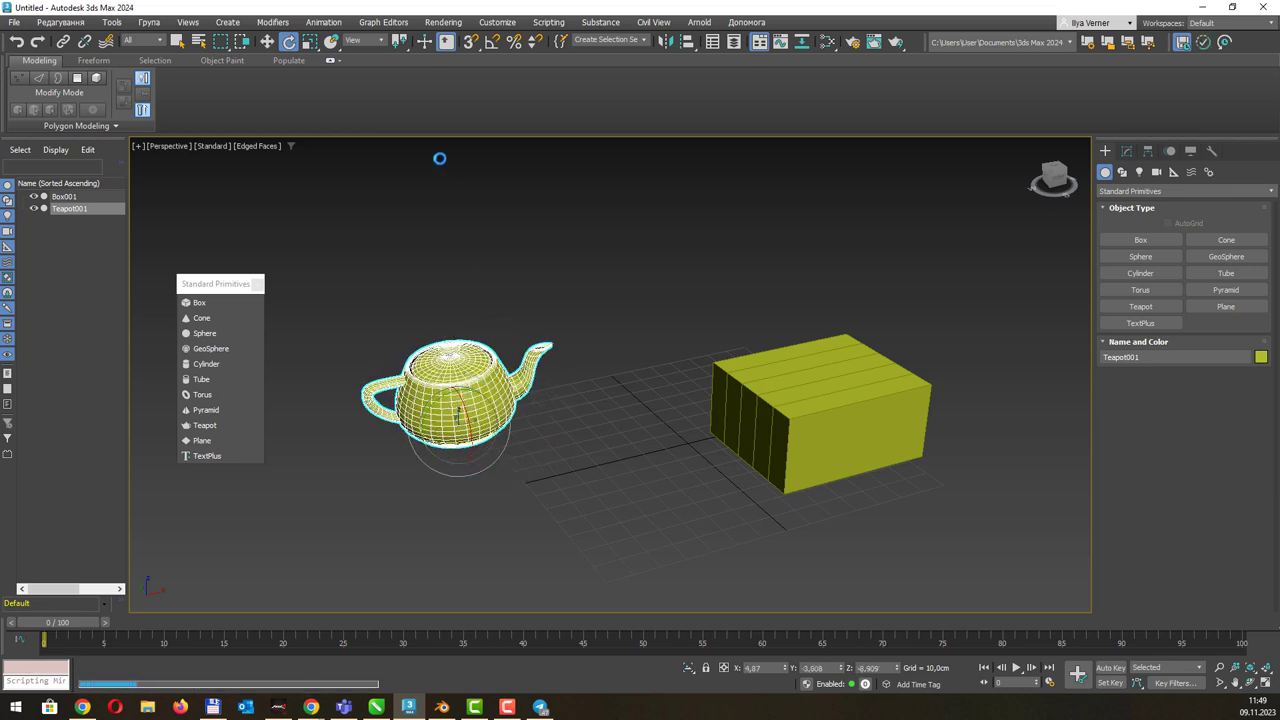
{"action": "mouse_move", "coordinate": [606, 408]}
{"action": "middle_mouse_down", "text": "alt"}
{"action": "mouse_move", "coordinate": [569, 371]}
{"action": "mouse_move", "coordinate": [571, 383]}
{"action": "middle_mouse_up", "text": "alt"}
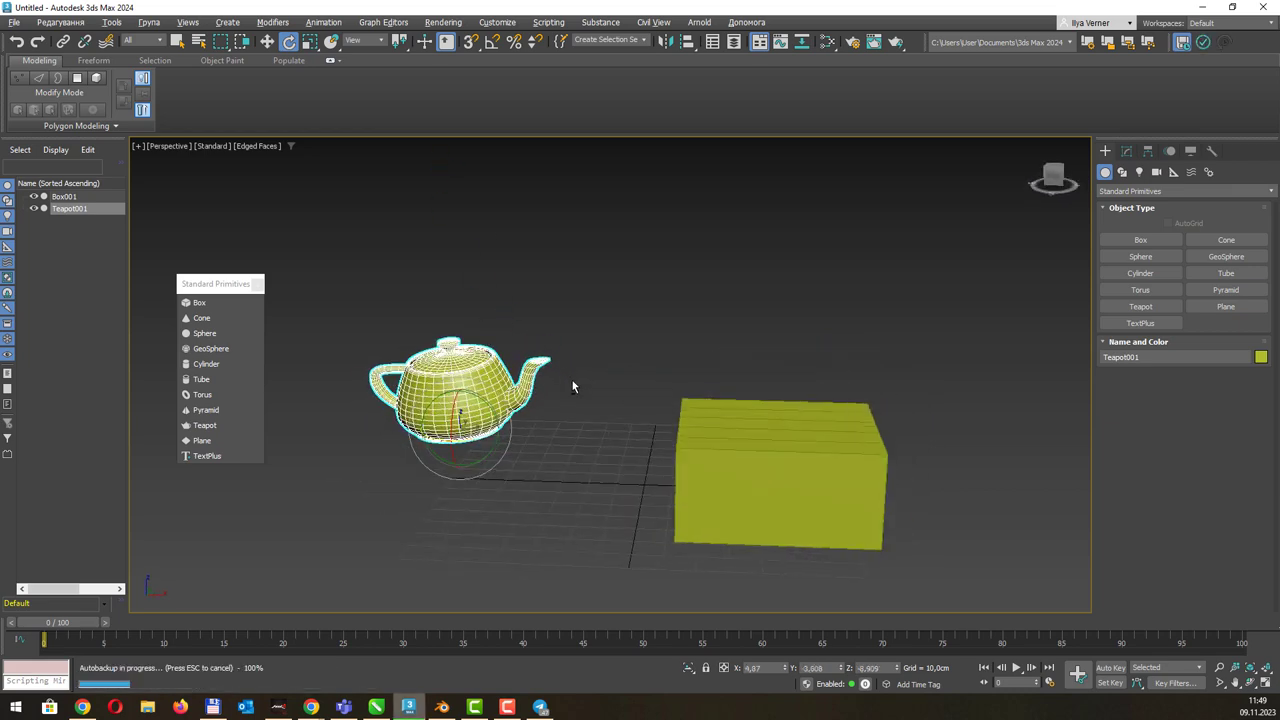
{"action": "left_click_drag", "start_coordinate": [537, 393], "coordinate": [460, 412]}
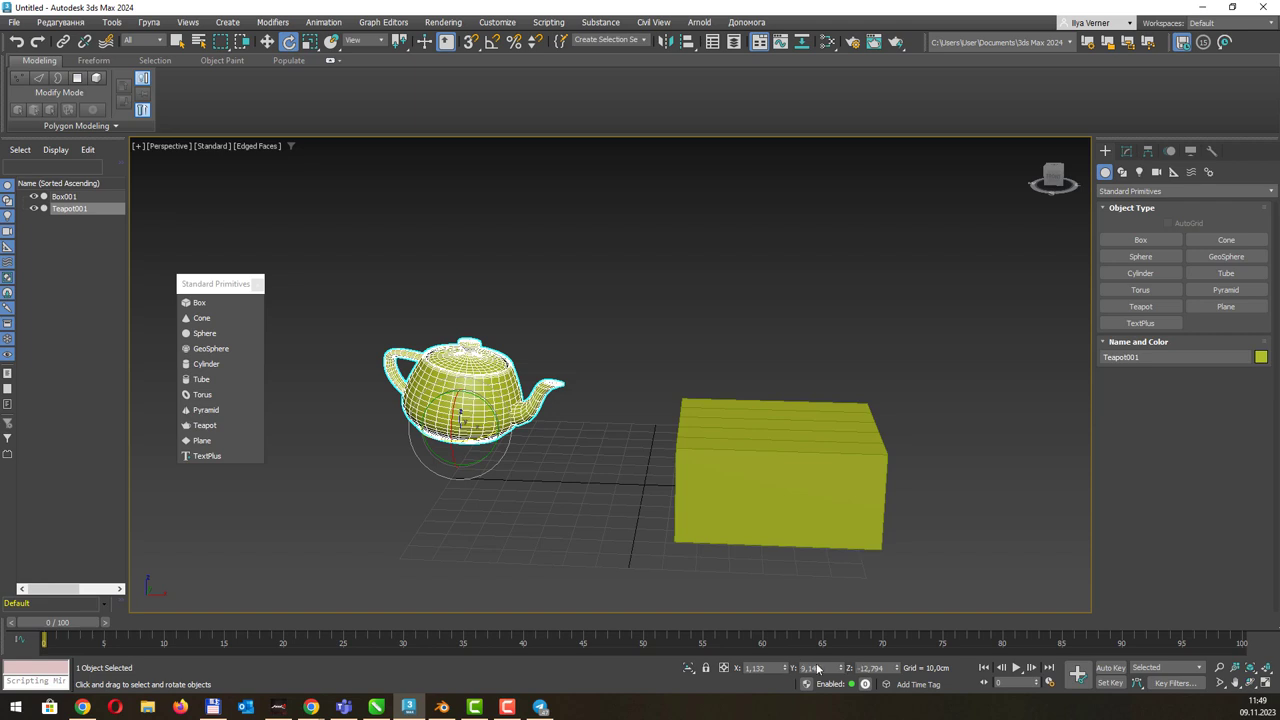
{"action": "middle_click_drag", "start_coordinate": [563, 410], "coordinate": [597, 391], "text": "alt"}
{"action": "key", "text": "w"}
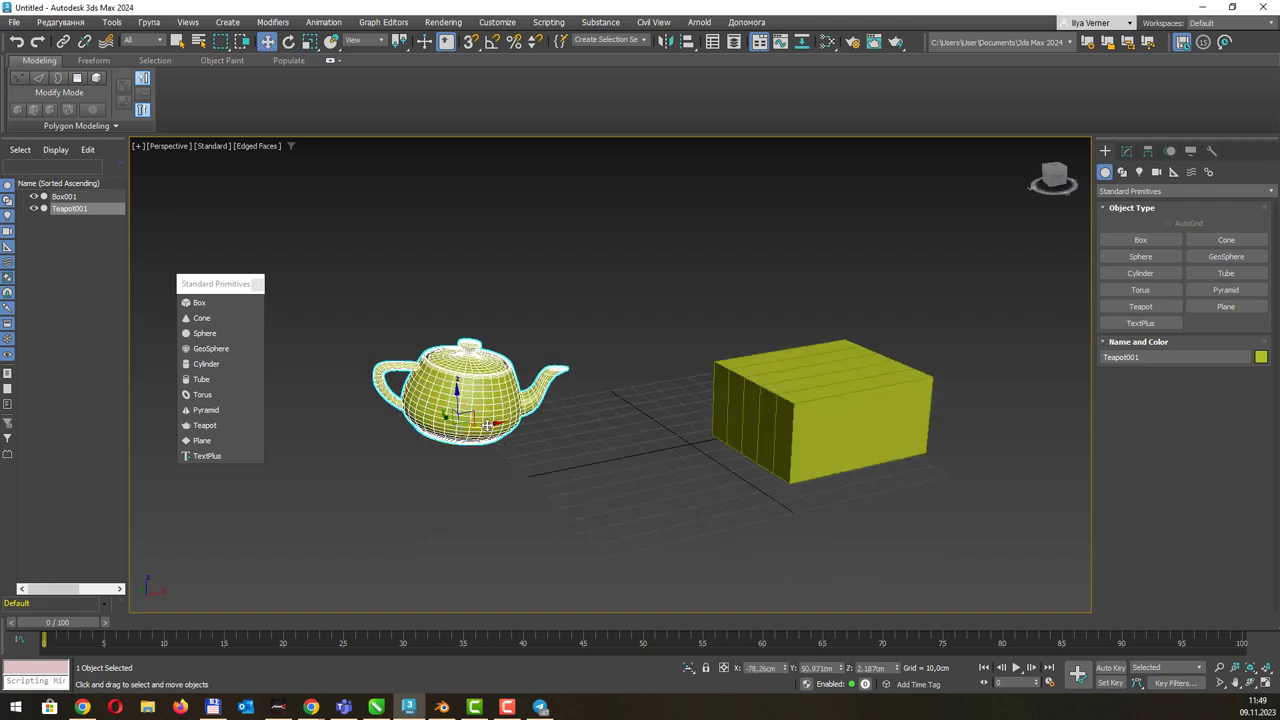
{"action": "left_click_drag", "start_coordinate": [498, 424], "coordinate": [496, 425]}
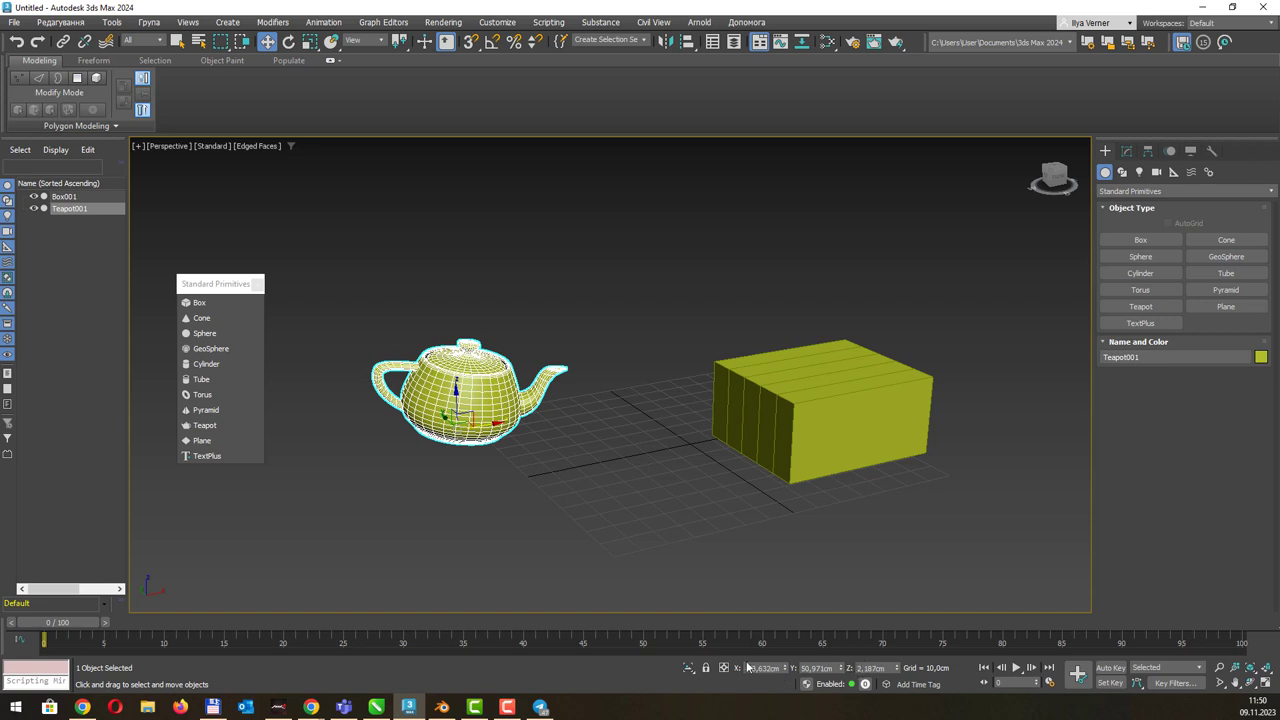
{"action": "left_click_drag", "start_coordinate": [482, 430], "coordinate": [481, 441]}
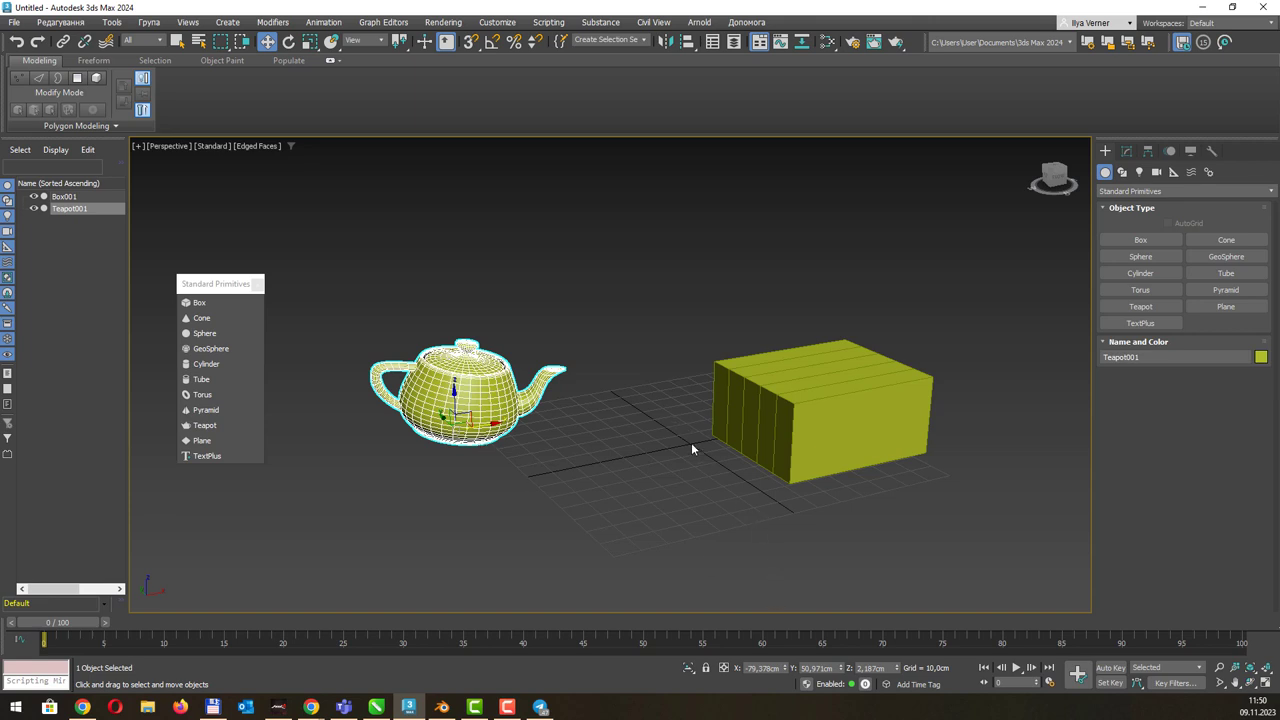
Zero the teapot's X, Y and Z position, then move it to X -104.255 cm.
{"action": "right_click", "coordinate": [787, 672]}
{"action": "right_click", "coordinate": [843, 672]}
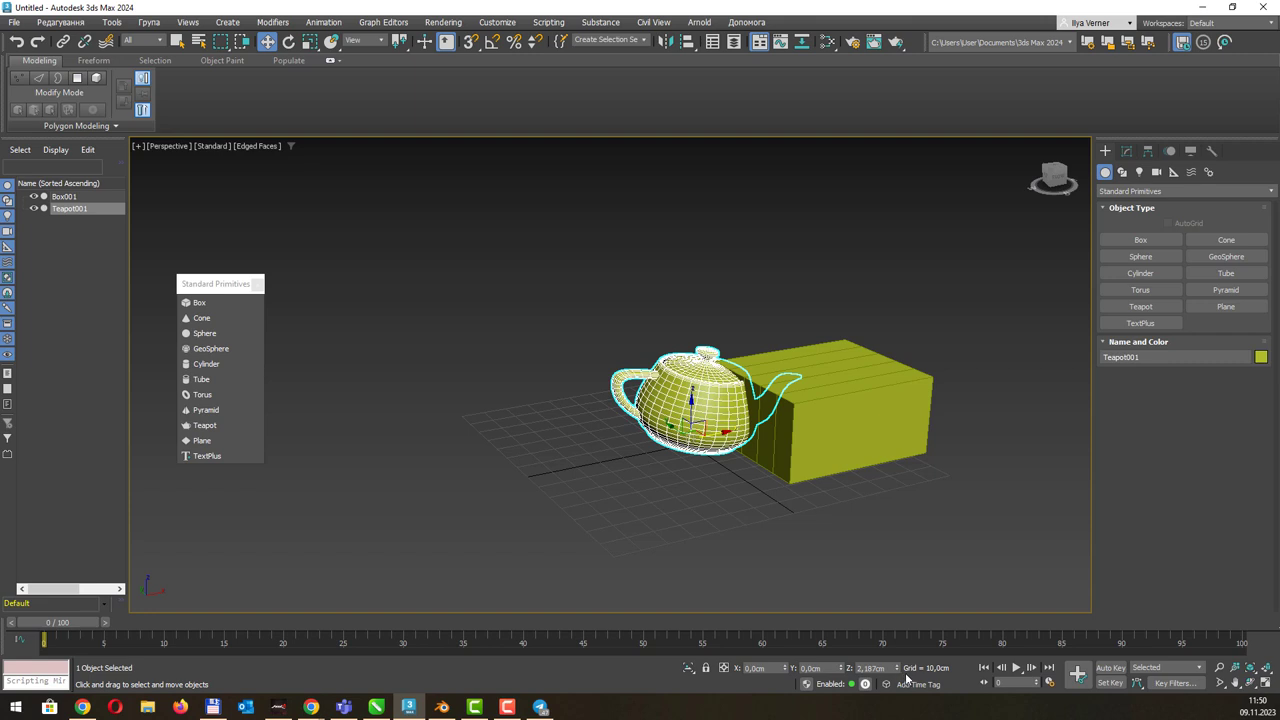
{"action": "right_click", "coordinate": [897, 671]}
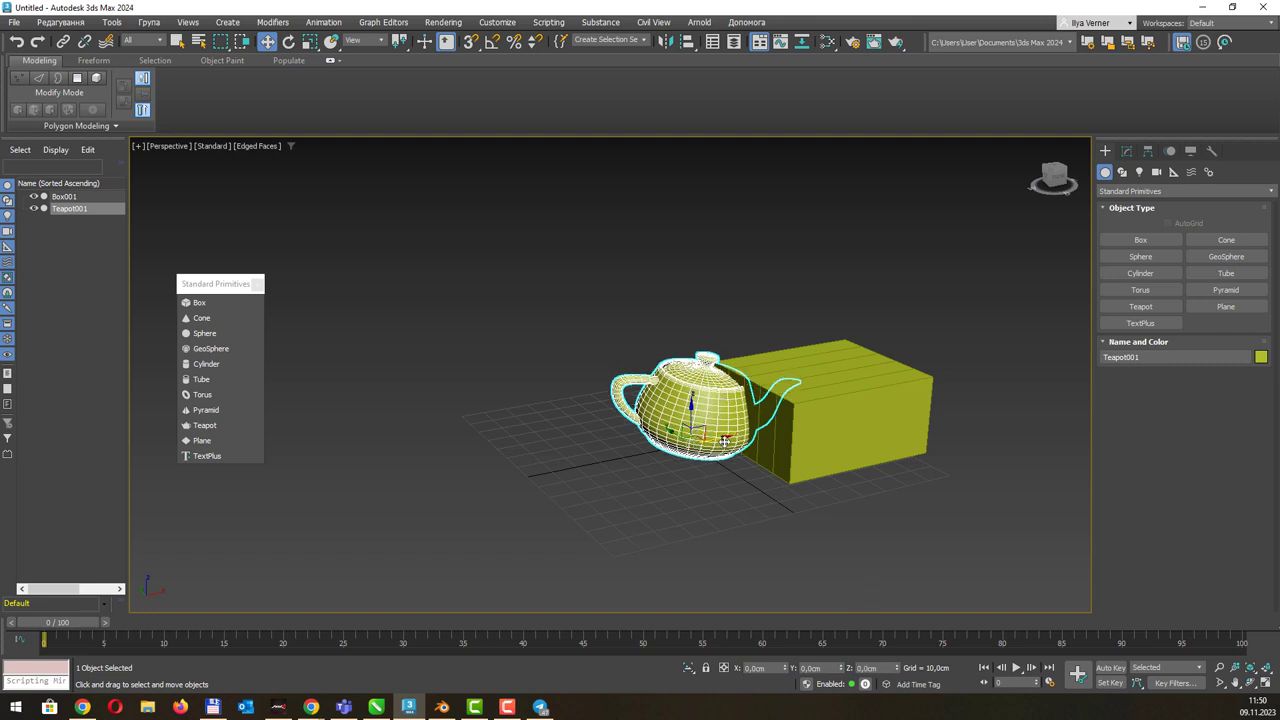
{"action": "left_click_drag", "start_coordinate": [722, 446], "coordinate": [471, 466]}
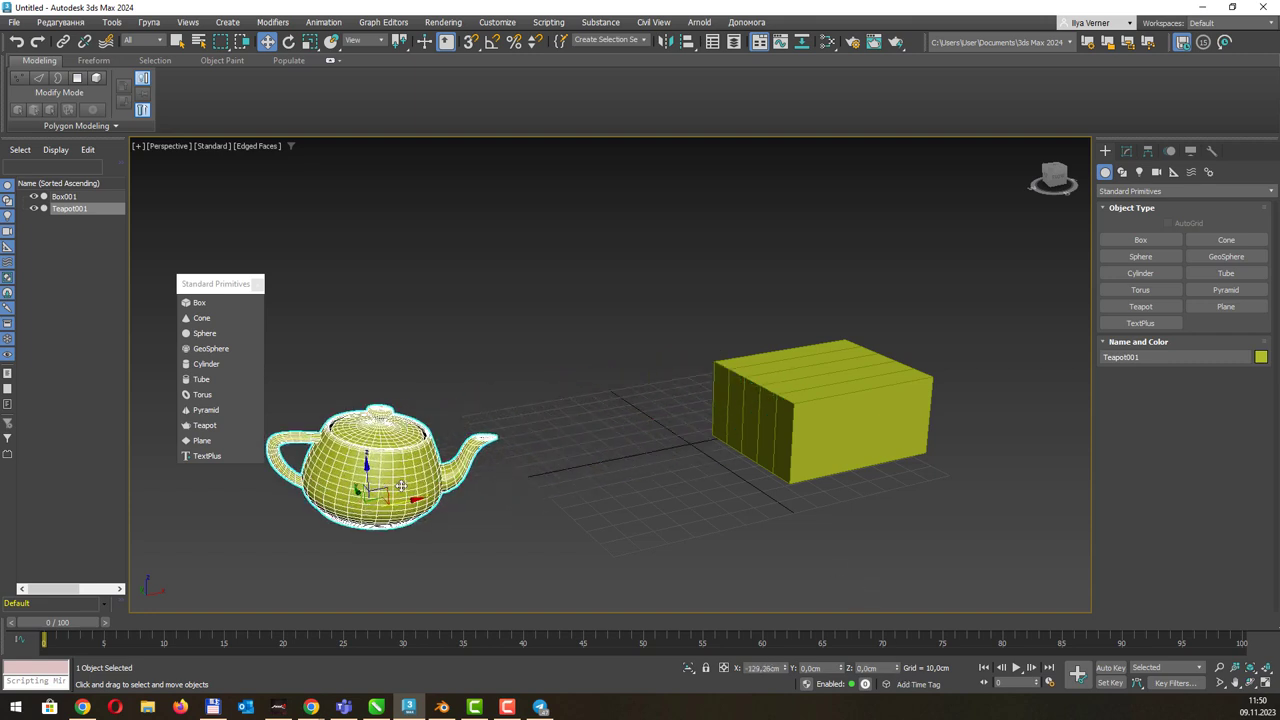
Tilt Box001 onto its edge by rotating it around the X axis.
{"action": "left_click", "coordinate": [802, 402]}
{"action": "key", "text": "e"}
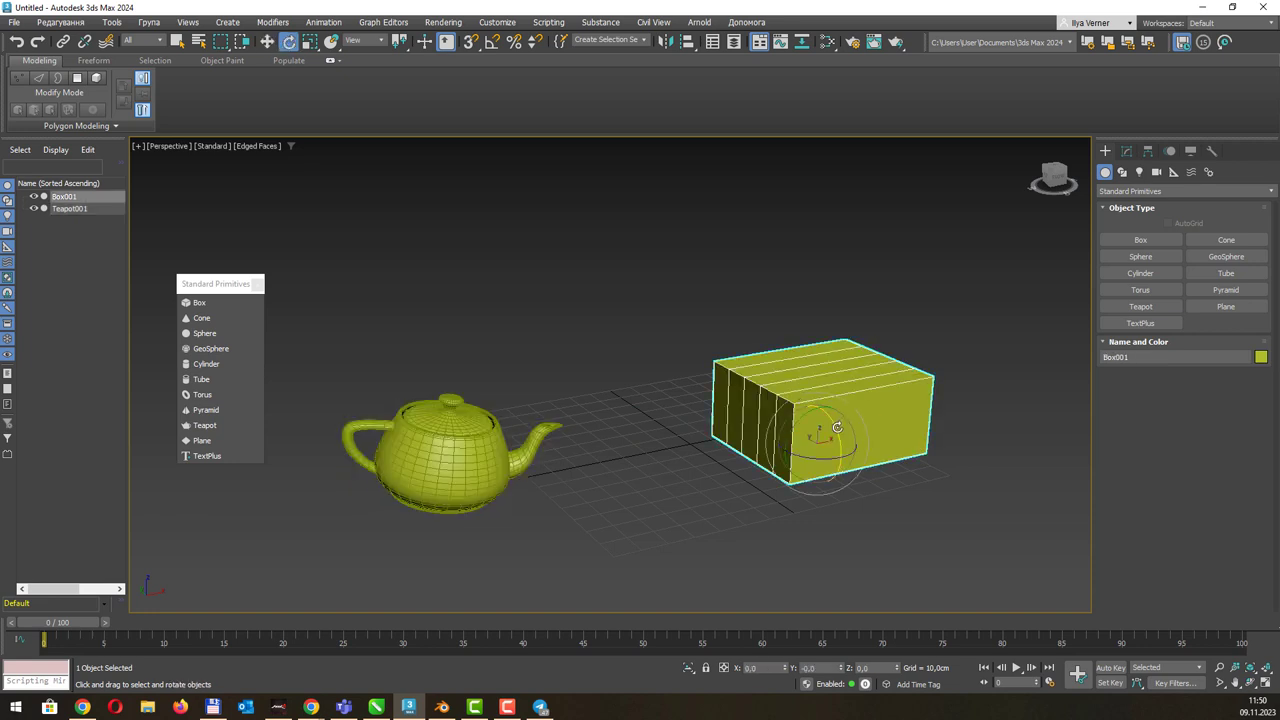
{"action": "mouse_move", "coordinate": [838, 426]}
{"action": "left_mouse_down"}
{"action": "mouse_move", "coordinate": [840, 449]}
{"action": "mouse_move", "coordinate": [826, 364]}
{"action": "left_mouse_up"}
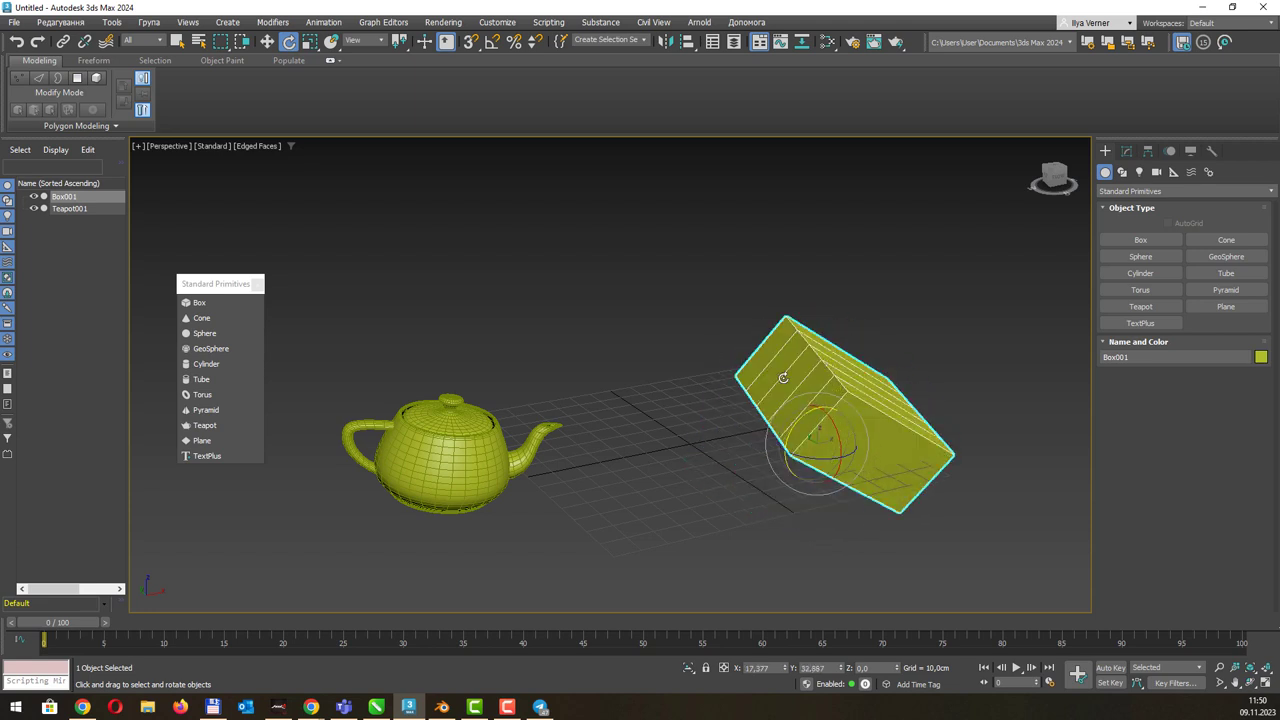
Scale the teapot up uniformly to roughly 107%.
{"action": "left_click", "coordinate": [310, 41]}
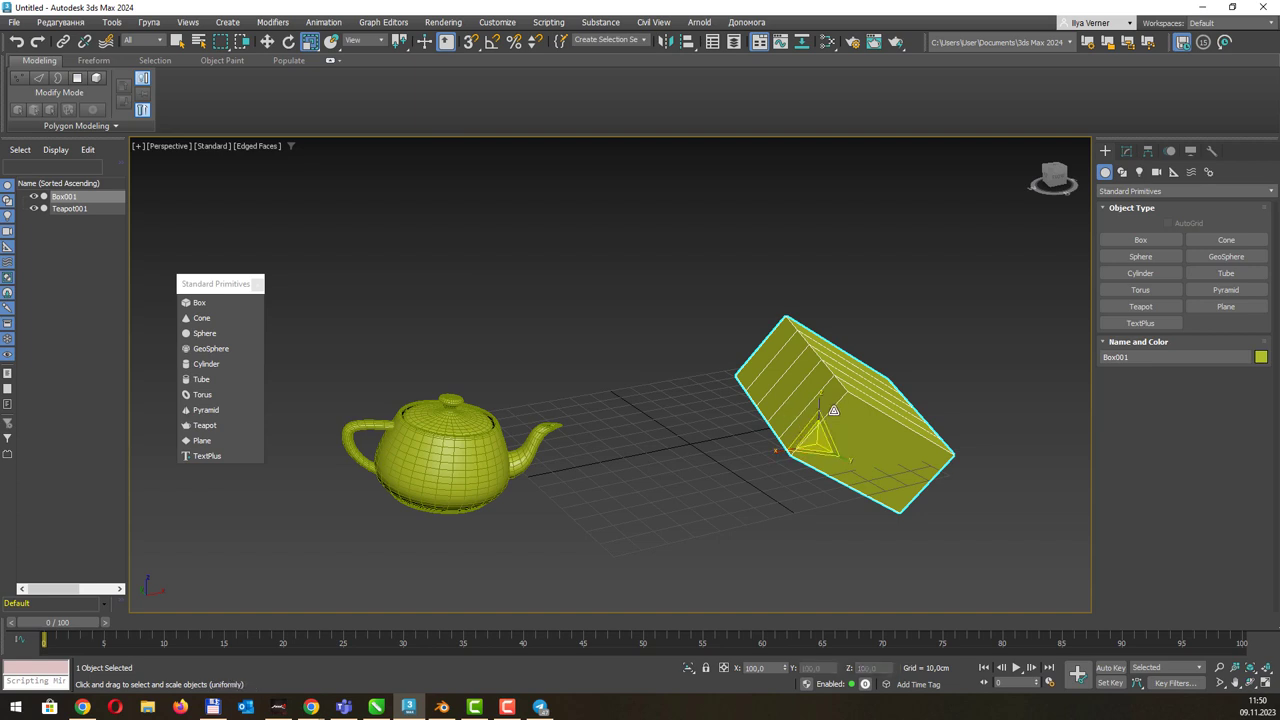
{"action": "left_click", "coordinate": [462, 440]}
{"action": "mouse_move", "coordinate": [440, 453]}
{"action": "left_mouse_down"}
{"action": "mouse_move", "coordinate": [389, 502]}
{"action": "mouse_move", "coordinate": [428, 494]}
{"action": "mouse_move", "coordinate": [487, 510]}
{"action": "mouse_move", "coordinate": [441, 503]}
{"action": "mouse_move", "coordinate": [434, 420]}
{"action": "mouse_move", "coordinate": [281, 128]}
{"action": "left_mouse_up"}
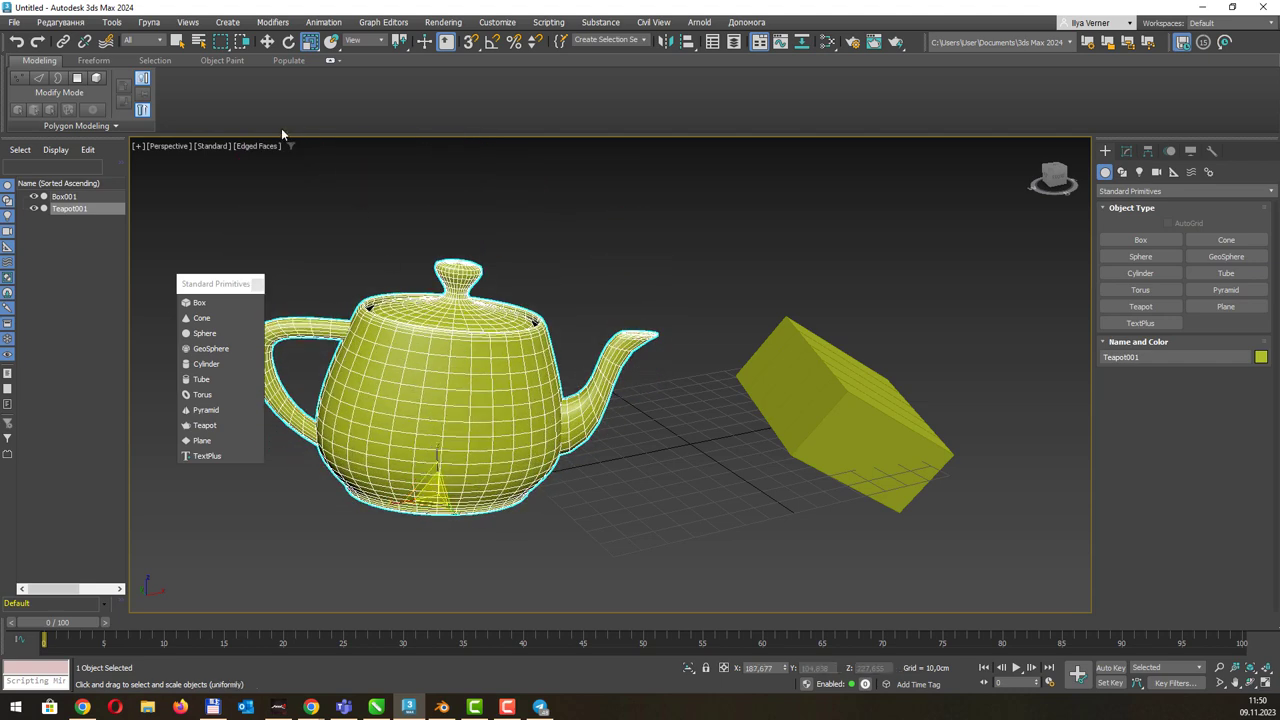
Use Select and Squash to leave the teapot wider and flatter, then switch to Blender.
{"action": "left_click", "coordinate": [306, 52]}
{"action": "left_click_drag", "start_coordinate": [306, 52], "coordinate": [313, 103]}
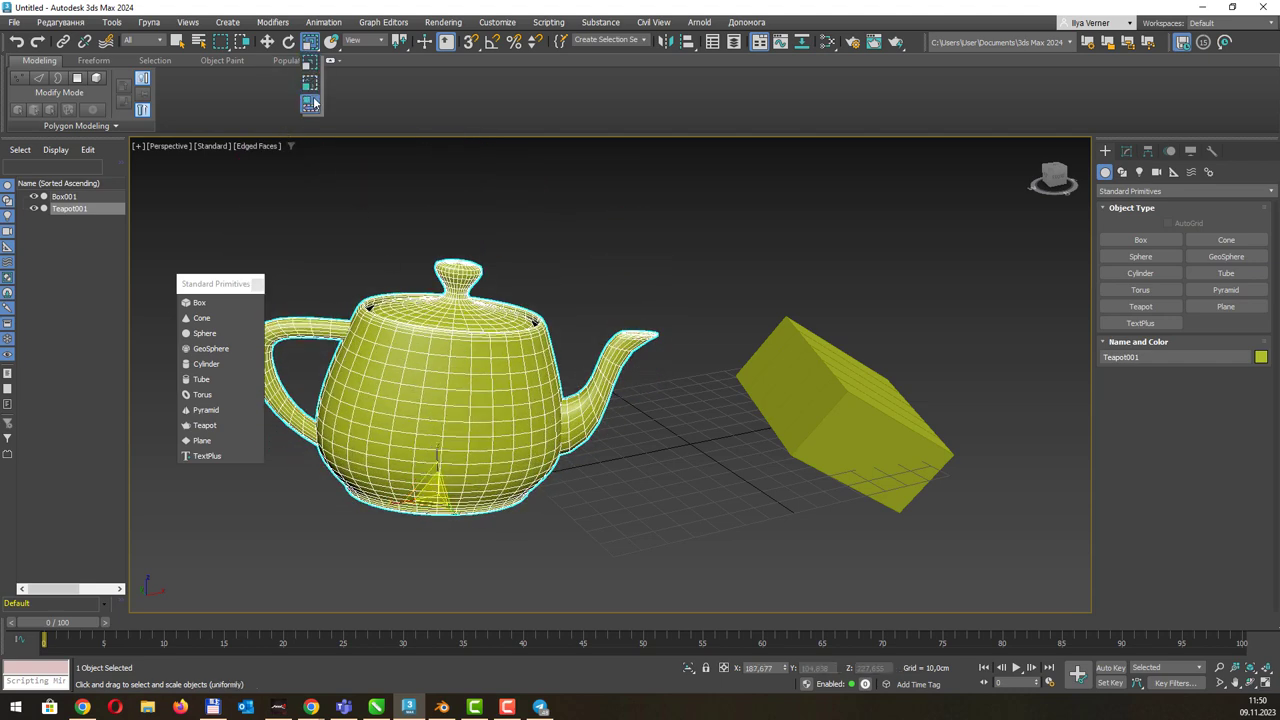
{"action": "left_click", "coordinate": [313, 103]}
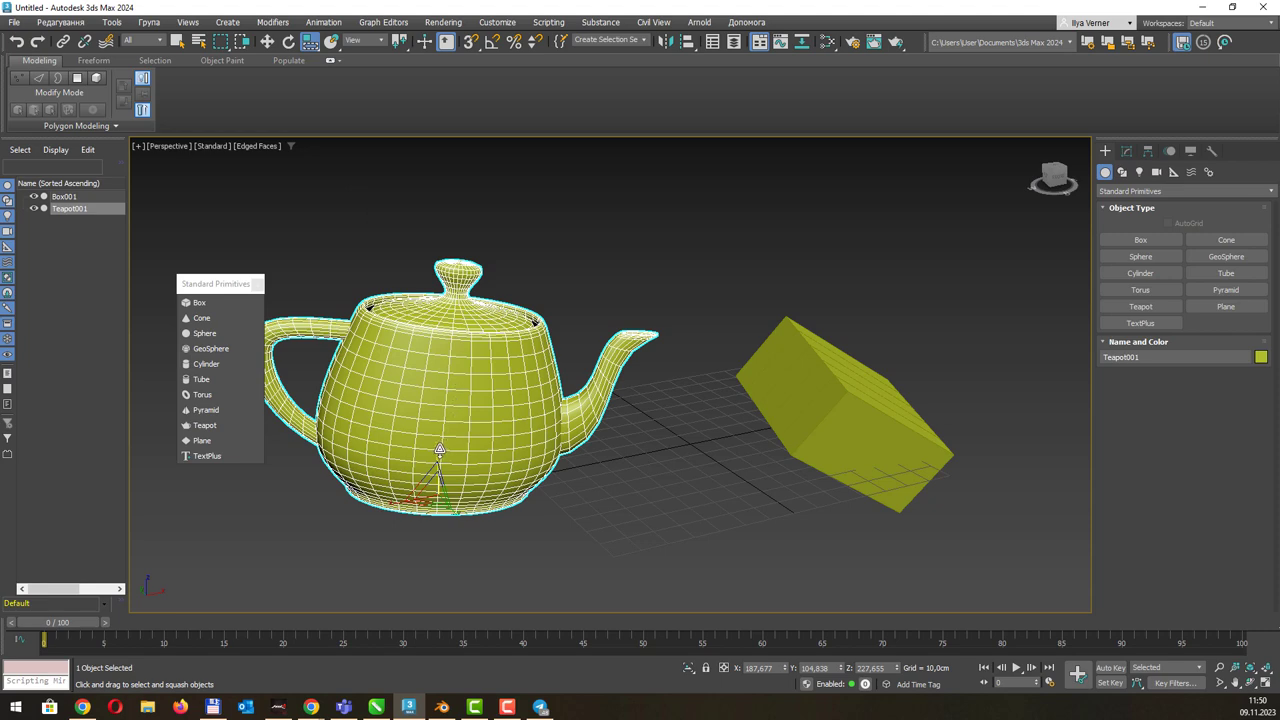
{"action": "left_click_drag", "start_coordinate": [440, 450], "coordinate": [445, 435]}
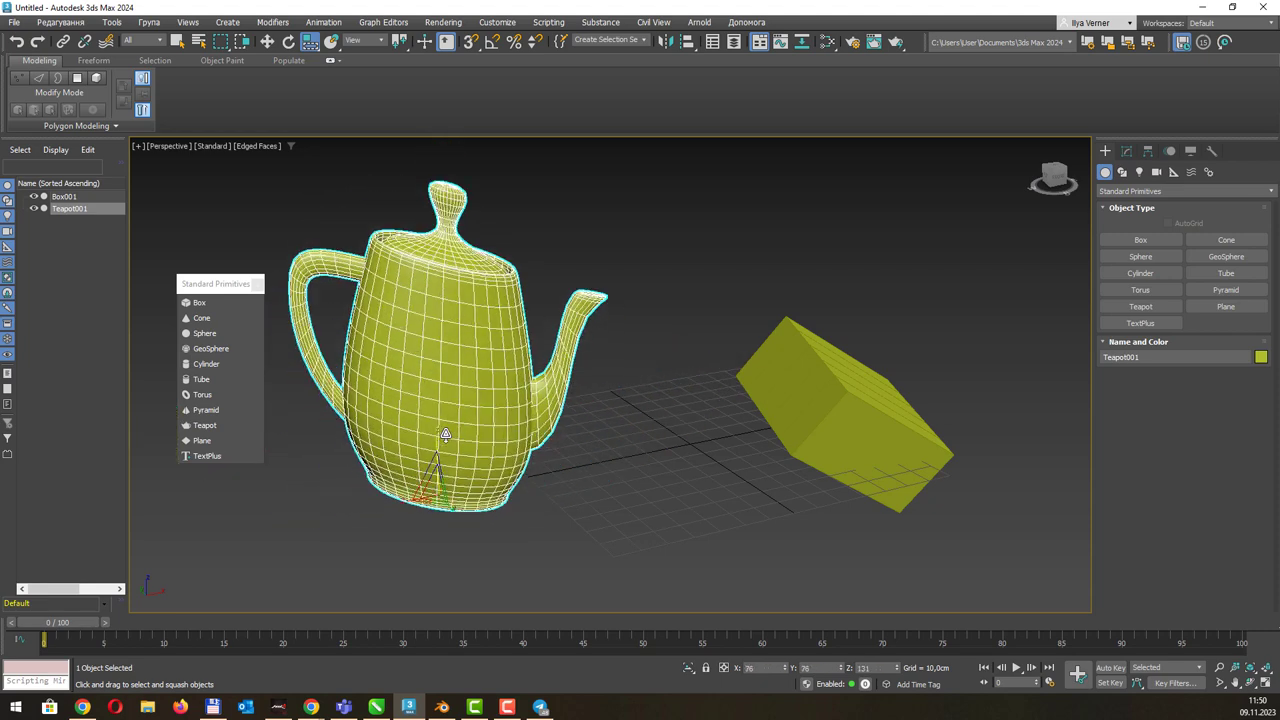
{"action": "left_click_drag", "start_coordinate": [445, 435], "coordinate": [449, 450]}
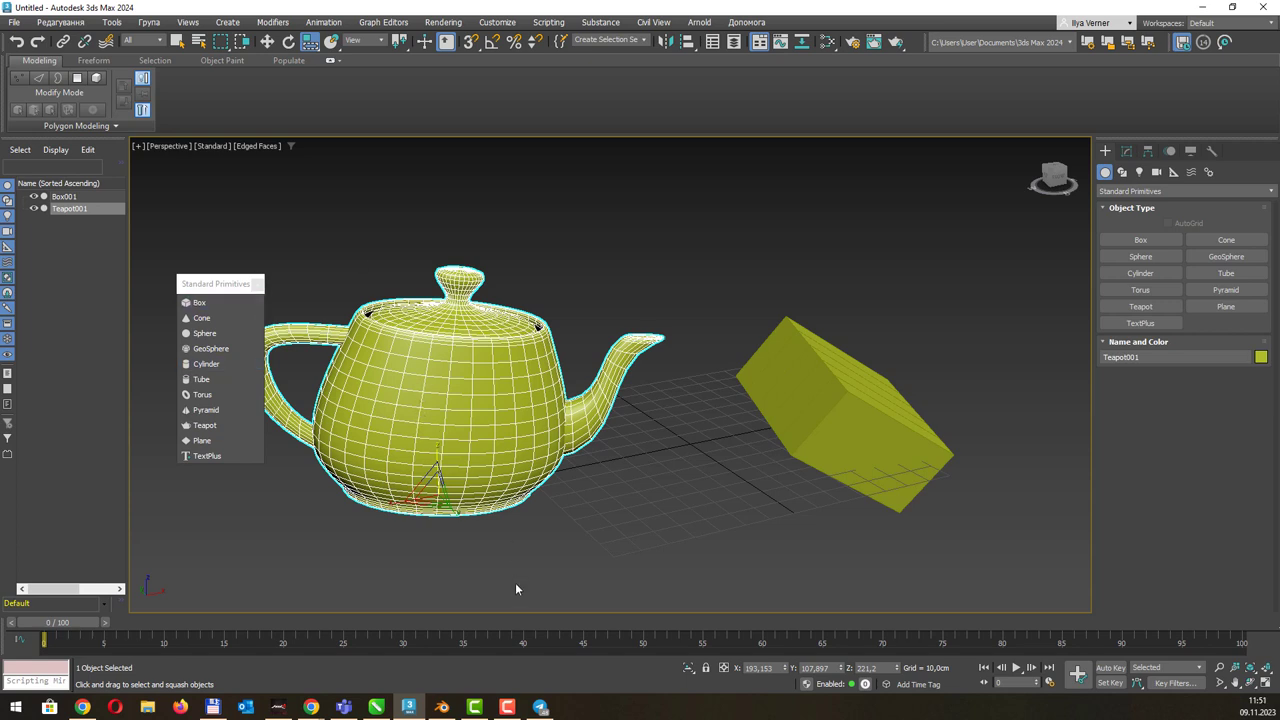
{"action": "left_click", "coordinate": [442, 706]}
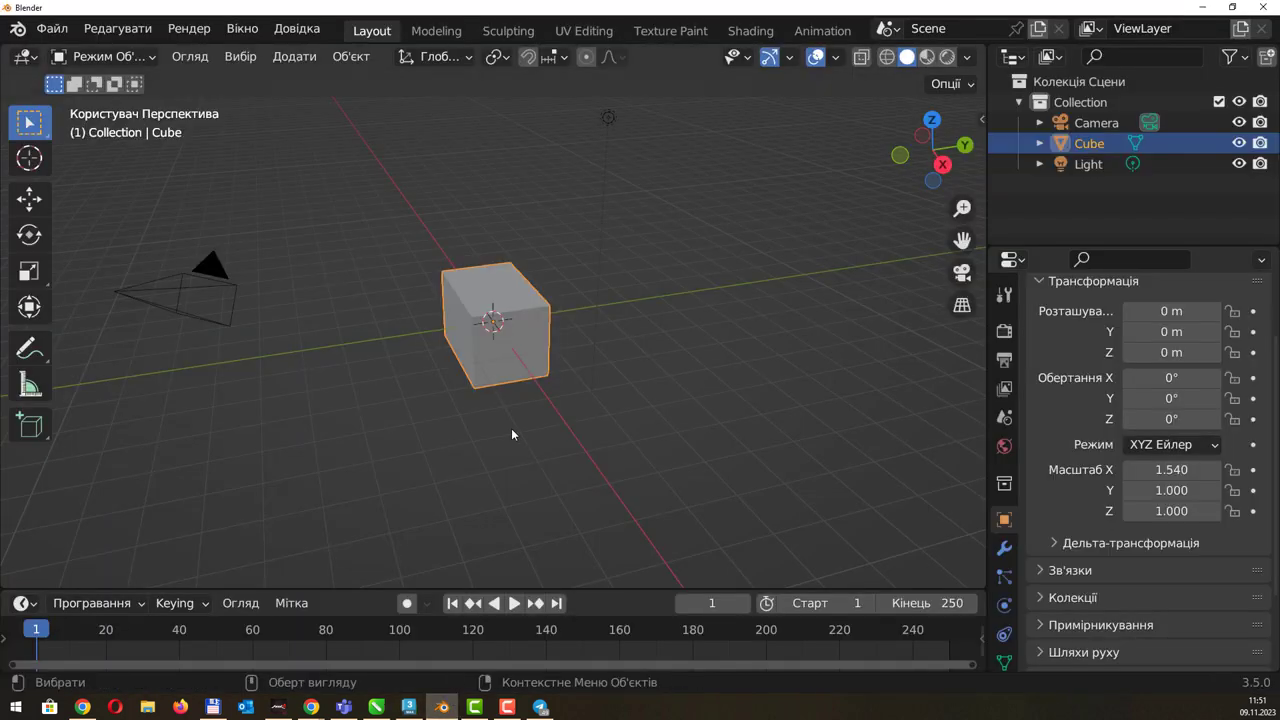
Grab the stretched cube and drop it at X -0.36533, Y -10.557, Z -0.821 m.
{"action": "mouse_move", "coordinate": [551, 271]}
{"action": "middle_mouse_down"}
{"action": "mouse_move", "coordinate": [629, 548]}
{"action": "mouse_move", "coordinate": [630, 320]}
{"action": "mouse_move", "coordinate": [634, 414]}
{"action": "mouse_move", "coordinate": [638, 343]}
{"action": "mouse_move", "coordinate": [652, 461]}
{"action": "mouse_move", "coordinate": [660, 271]}
{"action": "mouse_move", "coordinate": [573, 346]}
{"action": "mouse_move", "coordinate": [580, 324]}
{"action": "middle_mouse_up"}
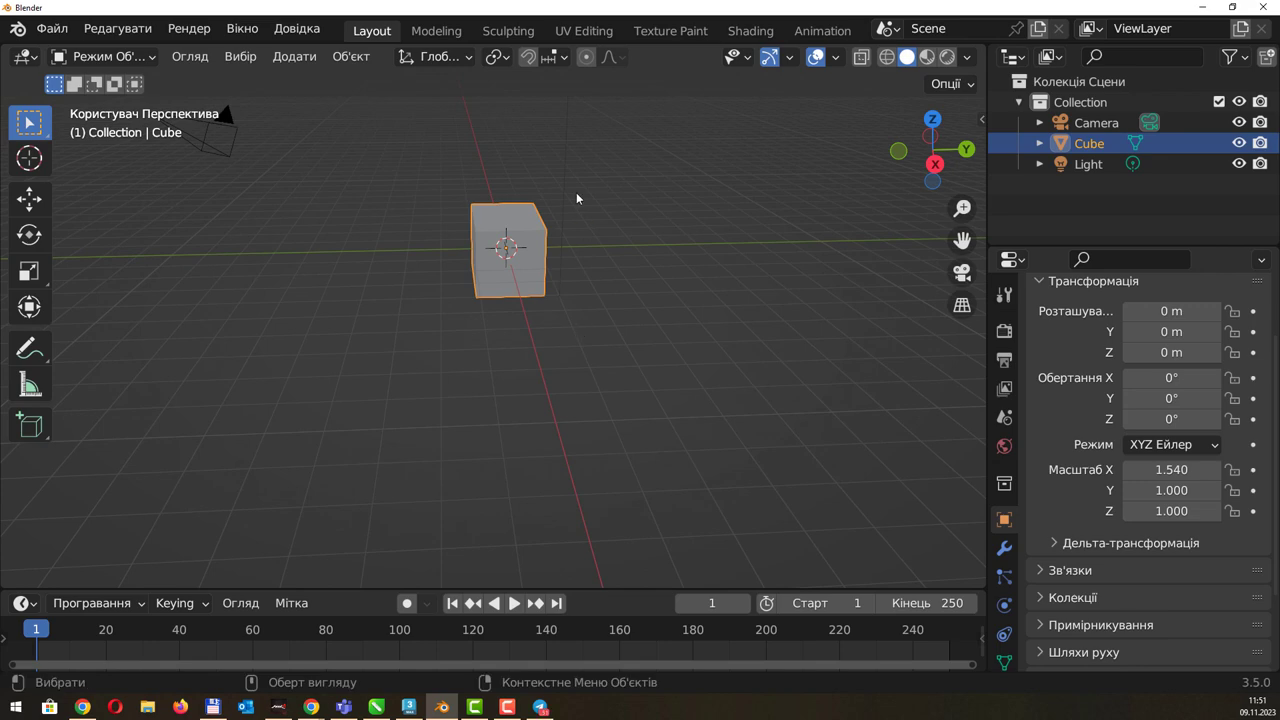
{"action": "left_click", "coordinate": [351, 57]}
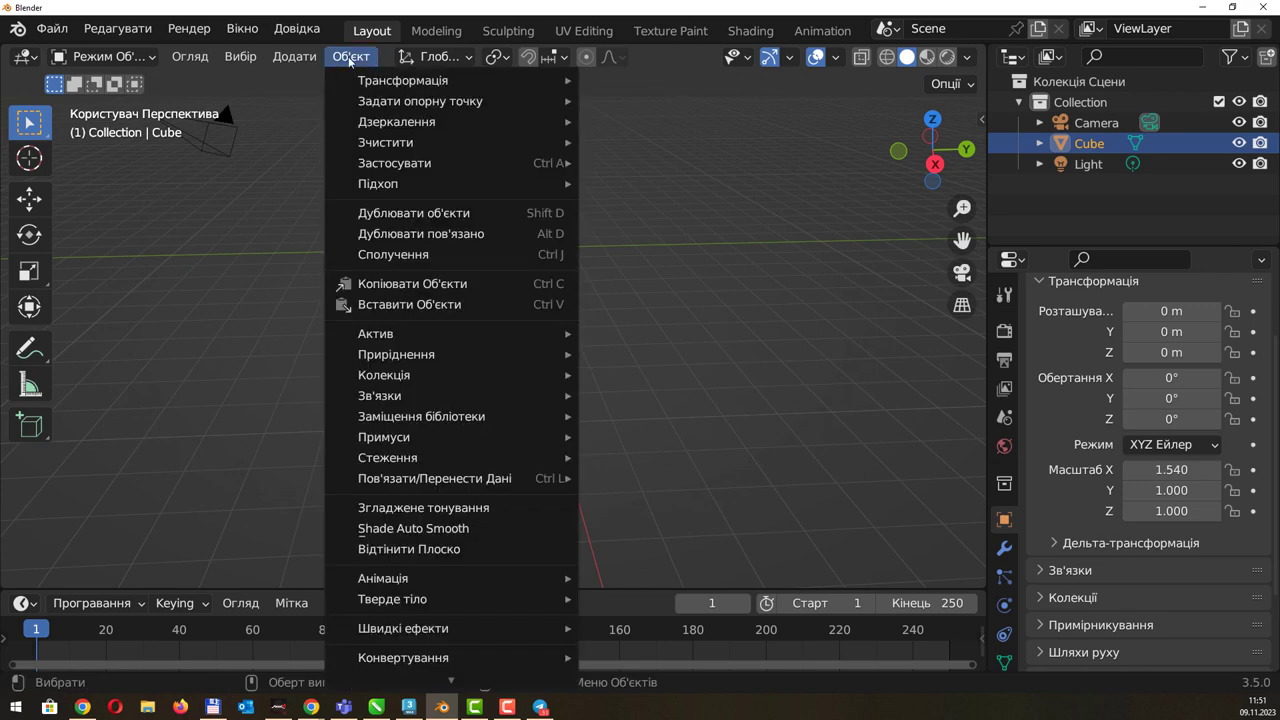
{"action": "left_click", "coordinate": [351, 57]}
{"action": "left_click", "coordinate": [294, 57]}
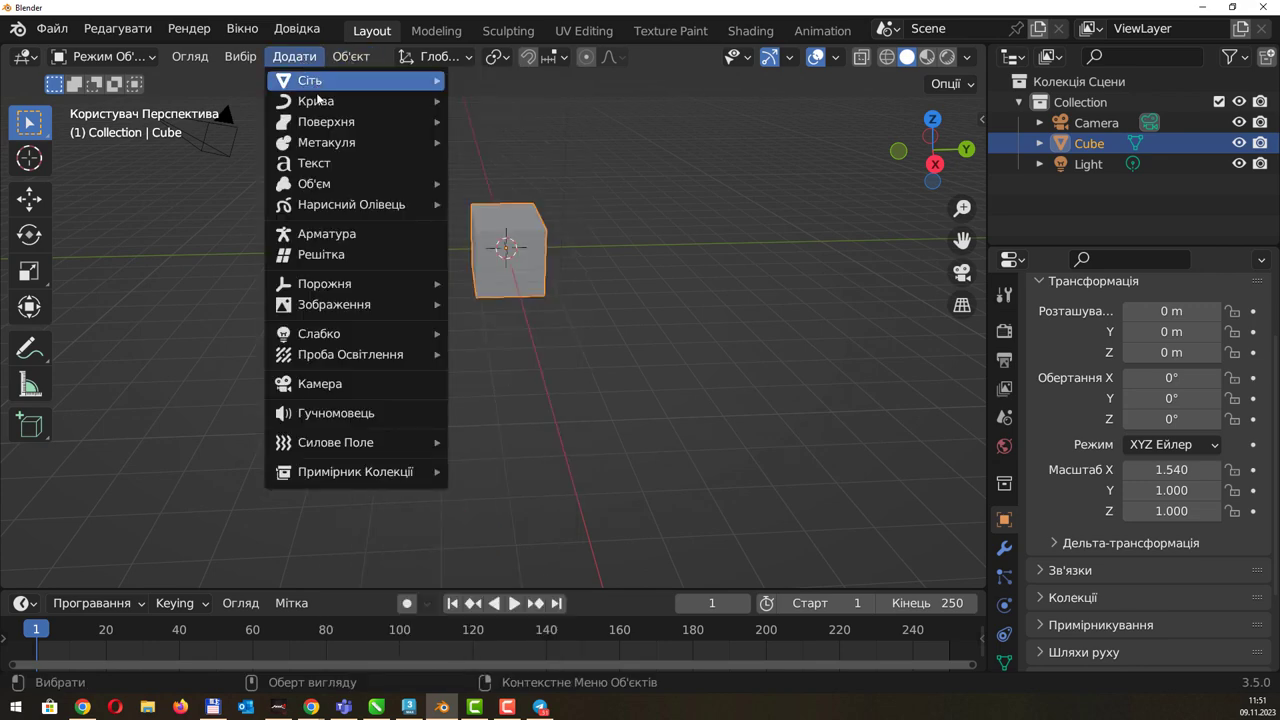
{"action": "mouse_move", "coordinate": [340, 80]}
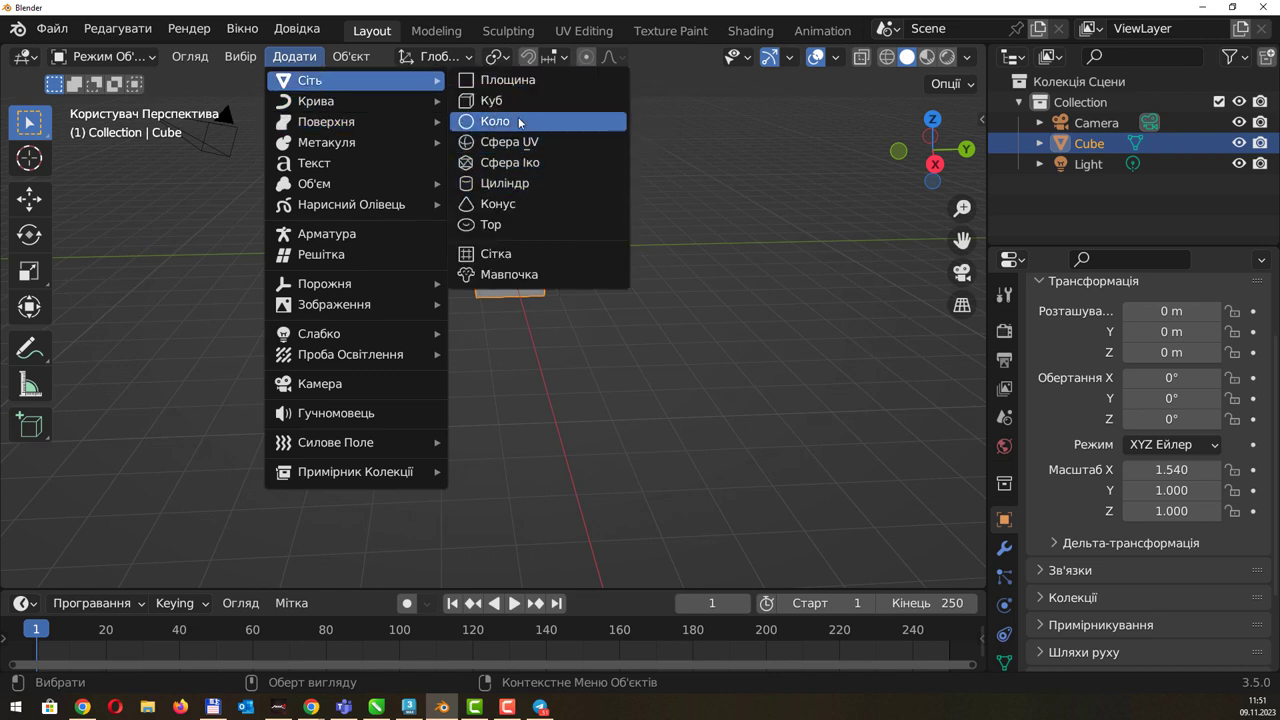
{"action": "key", "text": "Escape"}
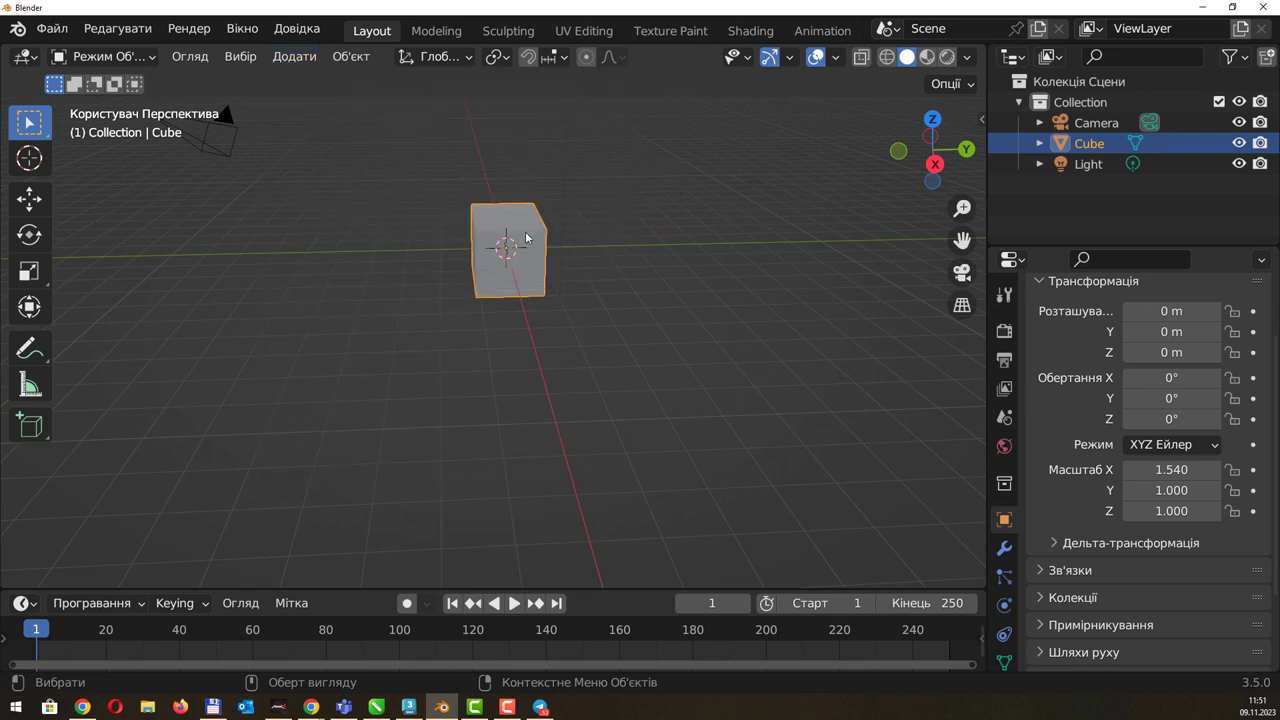
{"action": "key", "text": "g"}
{"action": "left_click", "coordinate": [425, 278]}
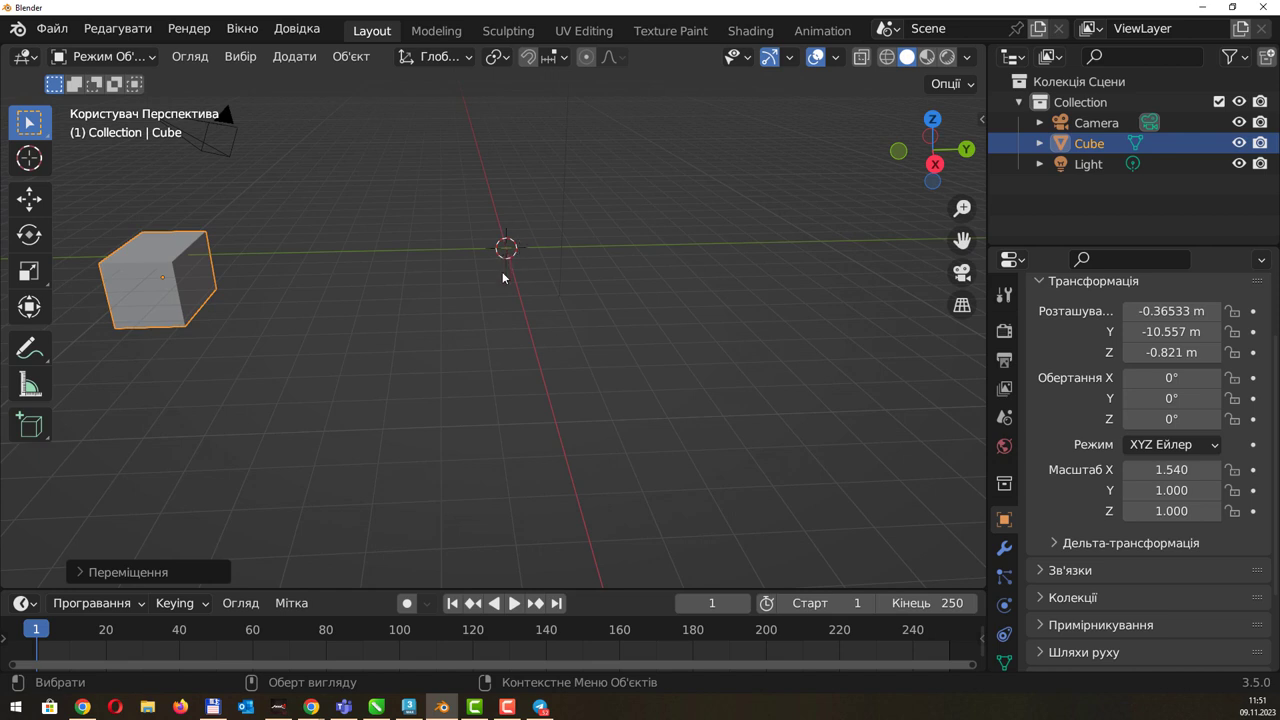
{"action": "middle_click_drag", "start_coordinate": [598, 288], "coordinate": [622, 288]}
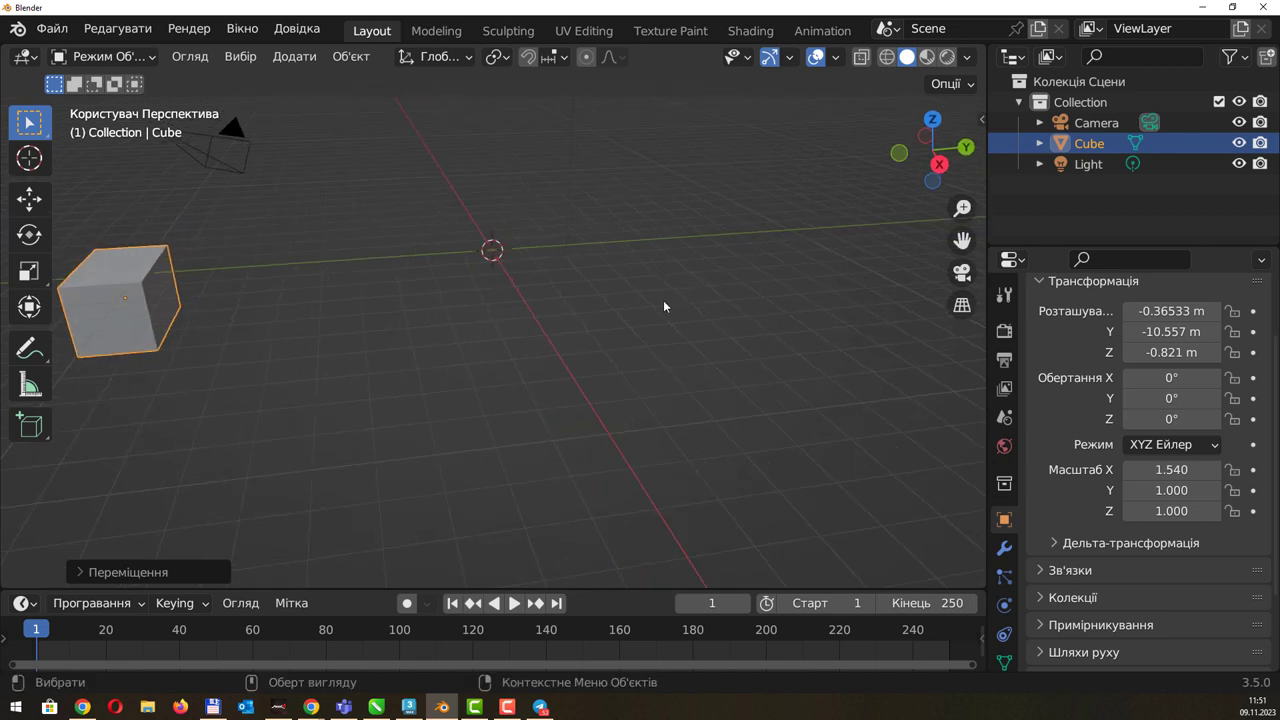
{"action": "key", "text": "shift+a"}
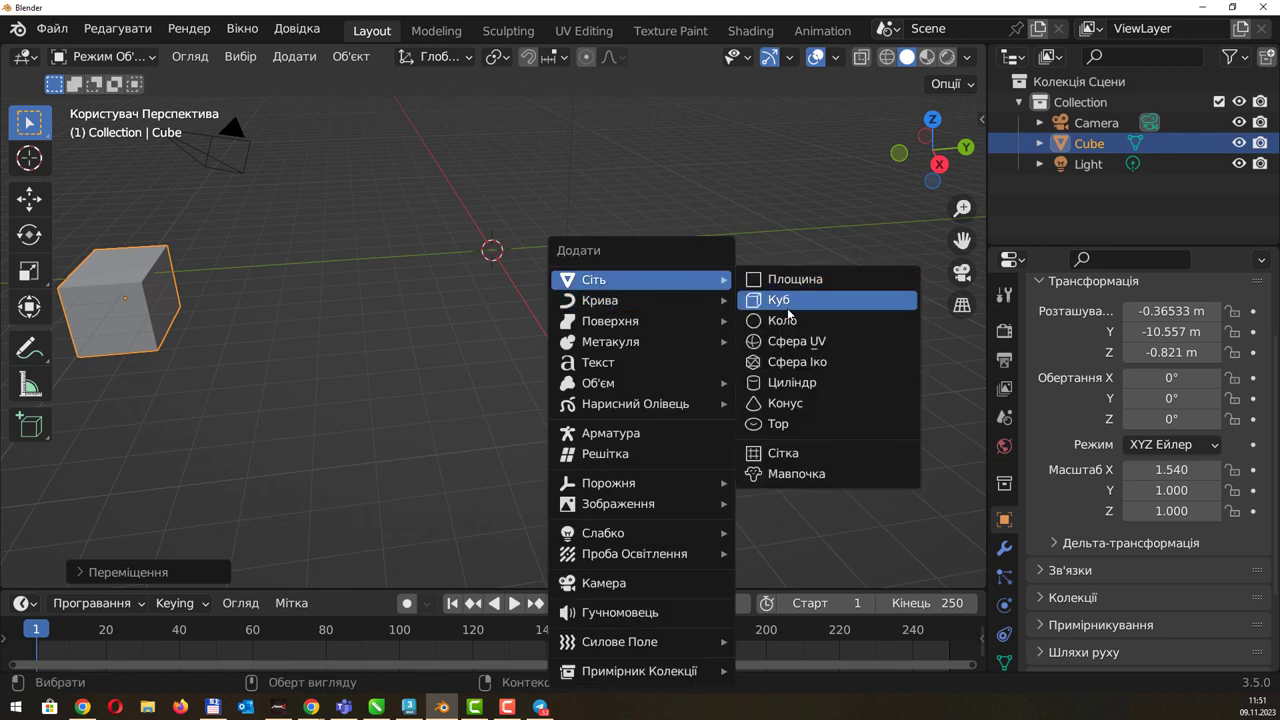
Add a plane at the origin and a second cube to its right.
{"action": "left_click", "coordinate": [795, 280]}
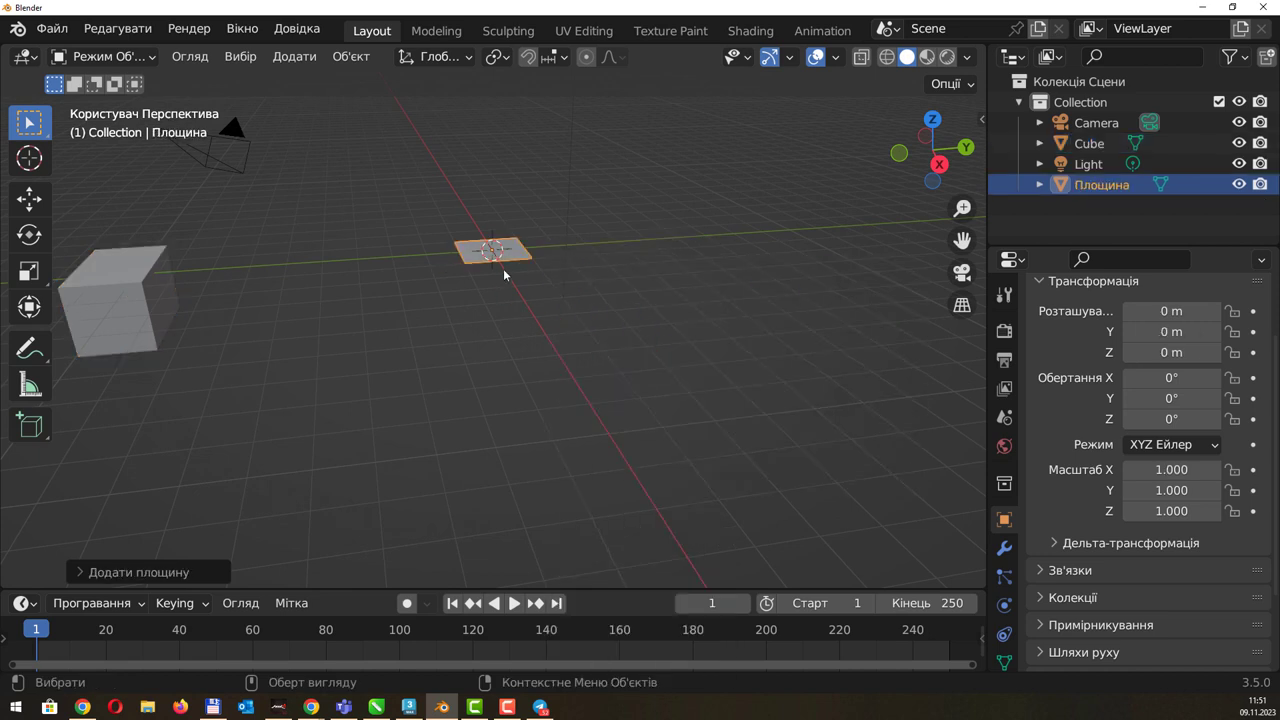
{"action": "right_click", "coordinate": [704, 268], "text": "shift"}
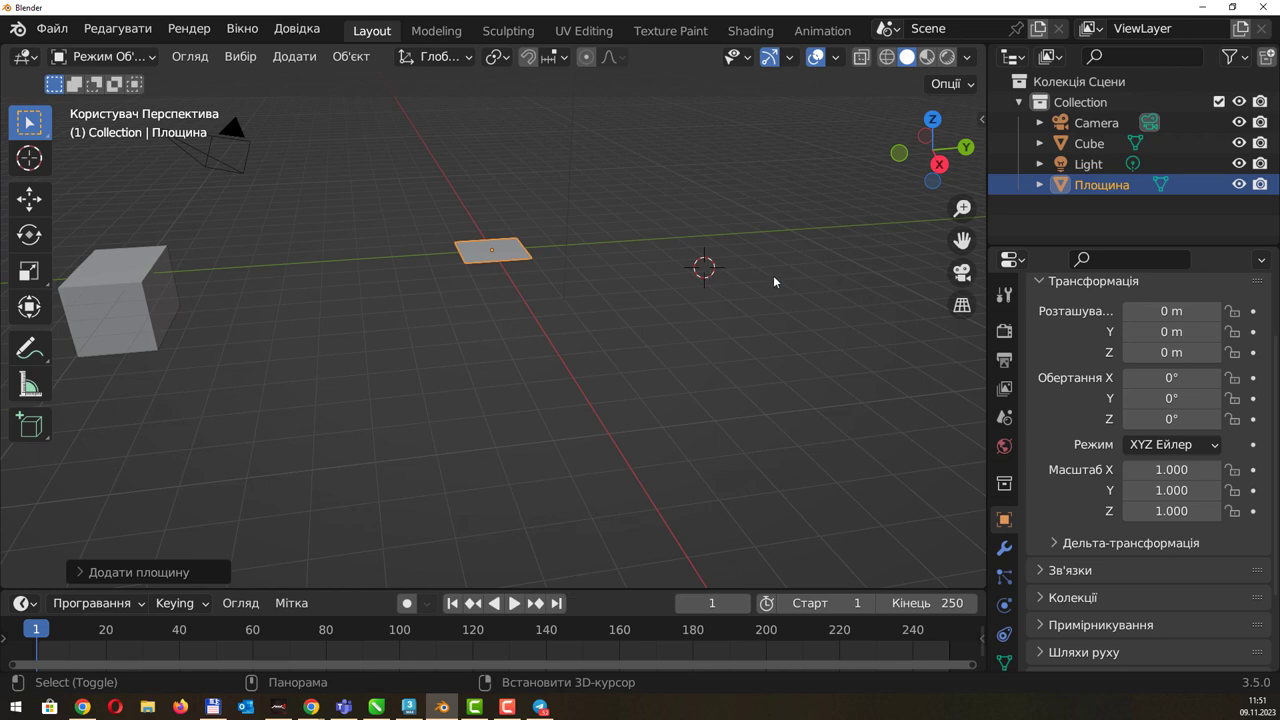
{"action": "key", "text": "shift+a"}
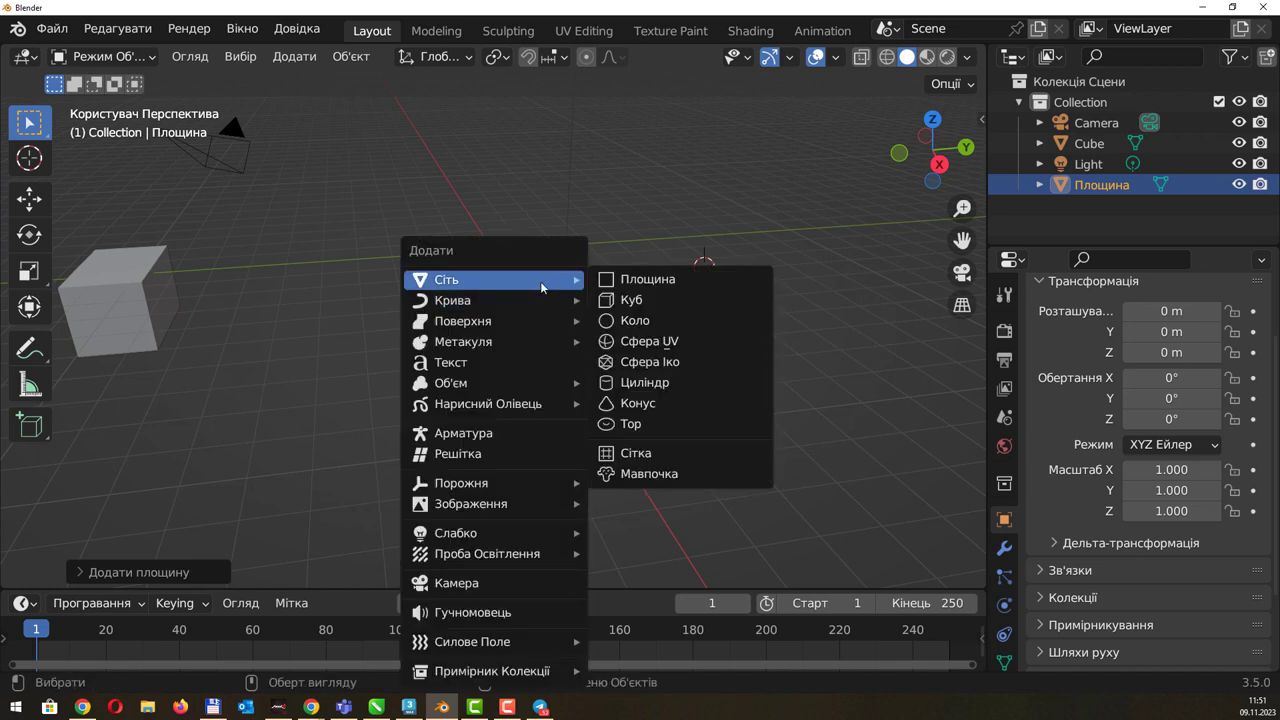
{"action": "left_click", "coordinate": [633, 300]}
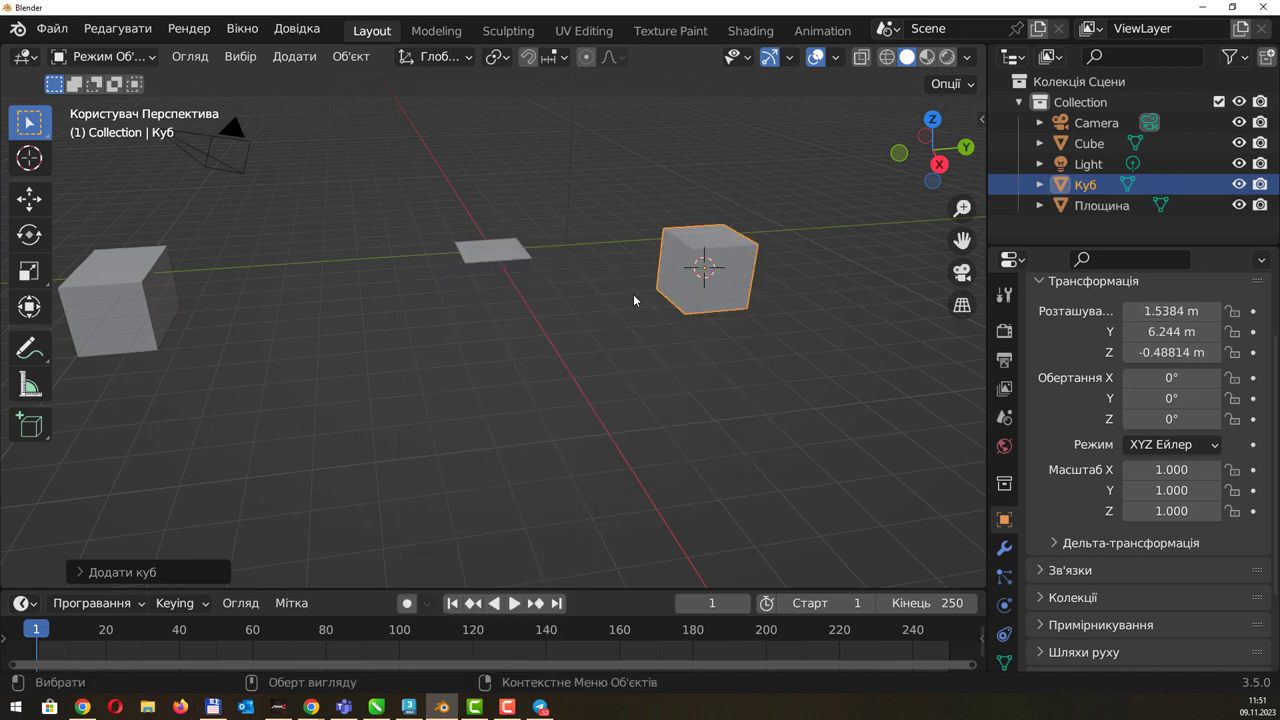
Add a UV sphere near the stretched cube, undoing an accidentally added circle.
{"action": "right_click", "coordinate": [285, 332], "text": "shift"}
{"action": "key", "text": "shift+a"}
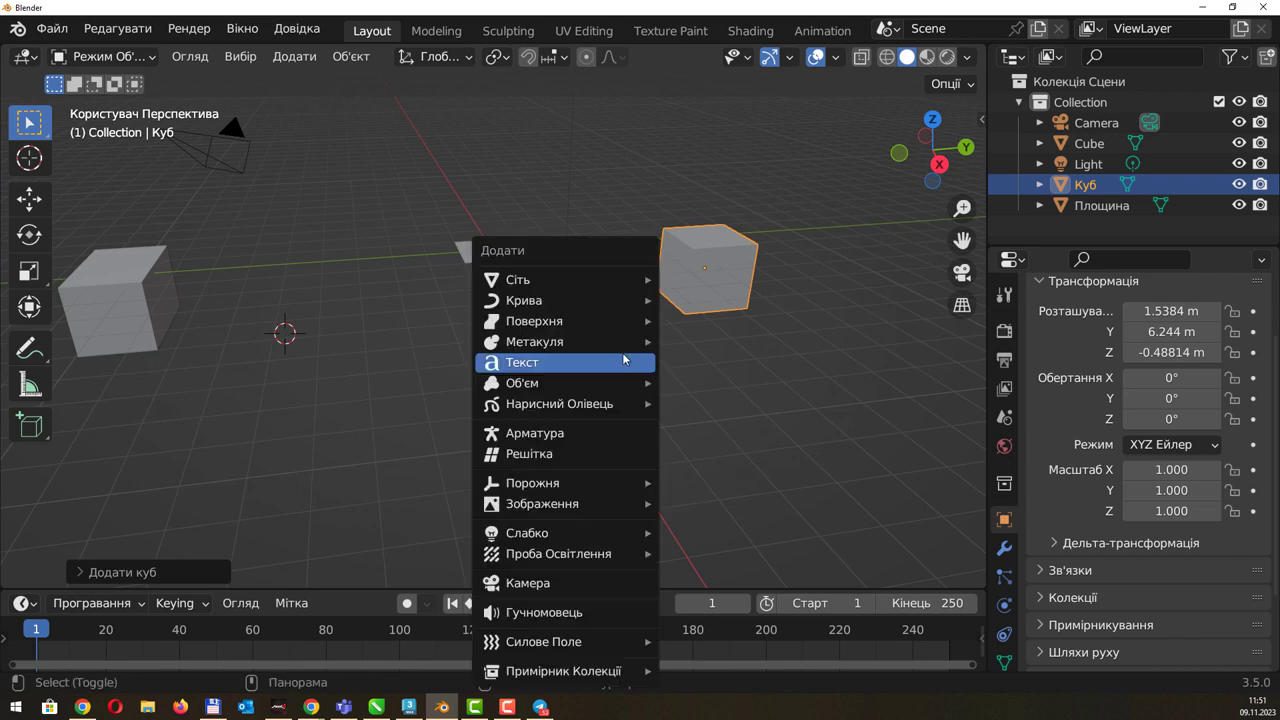
{"action": "mouse_move", "coordinate": [560, 280]}
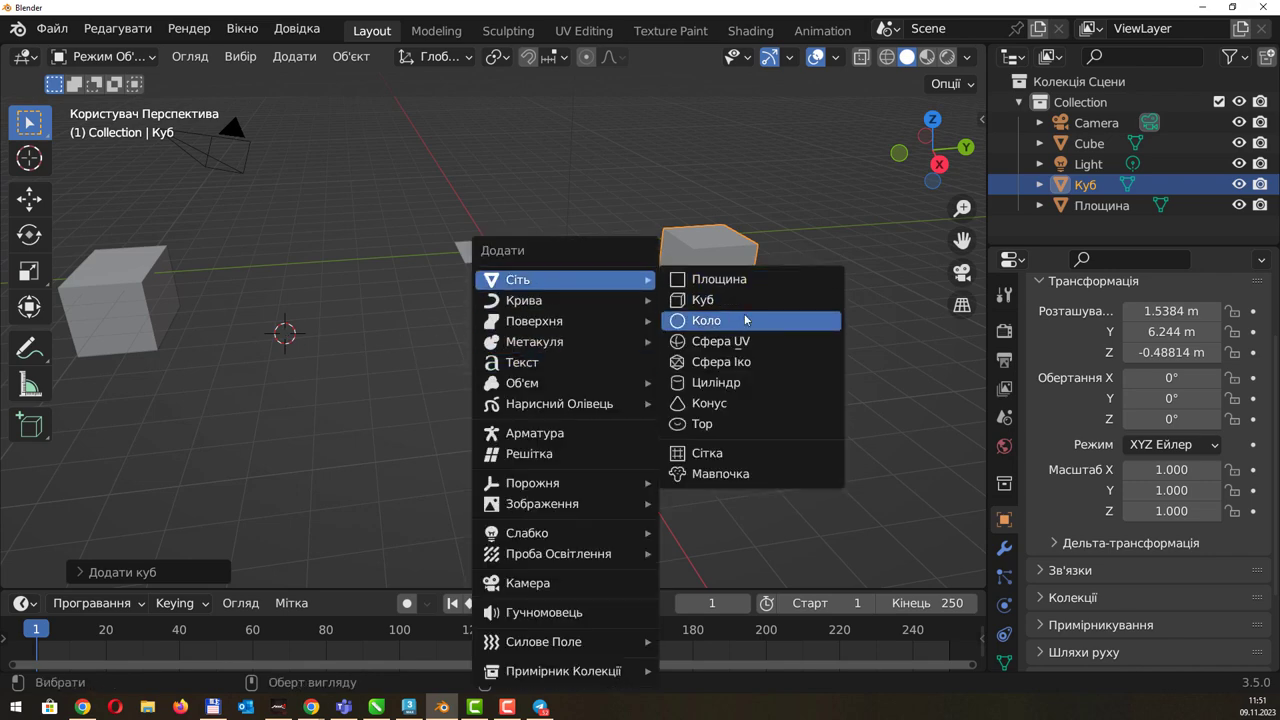
{"action": "left_click", "coordinate": [745, 319]}
{"action": "key", "text": "ctrl+z"}
{"action": "key", "text": "shift+a"}
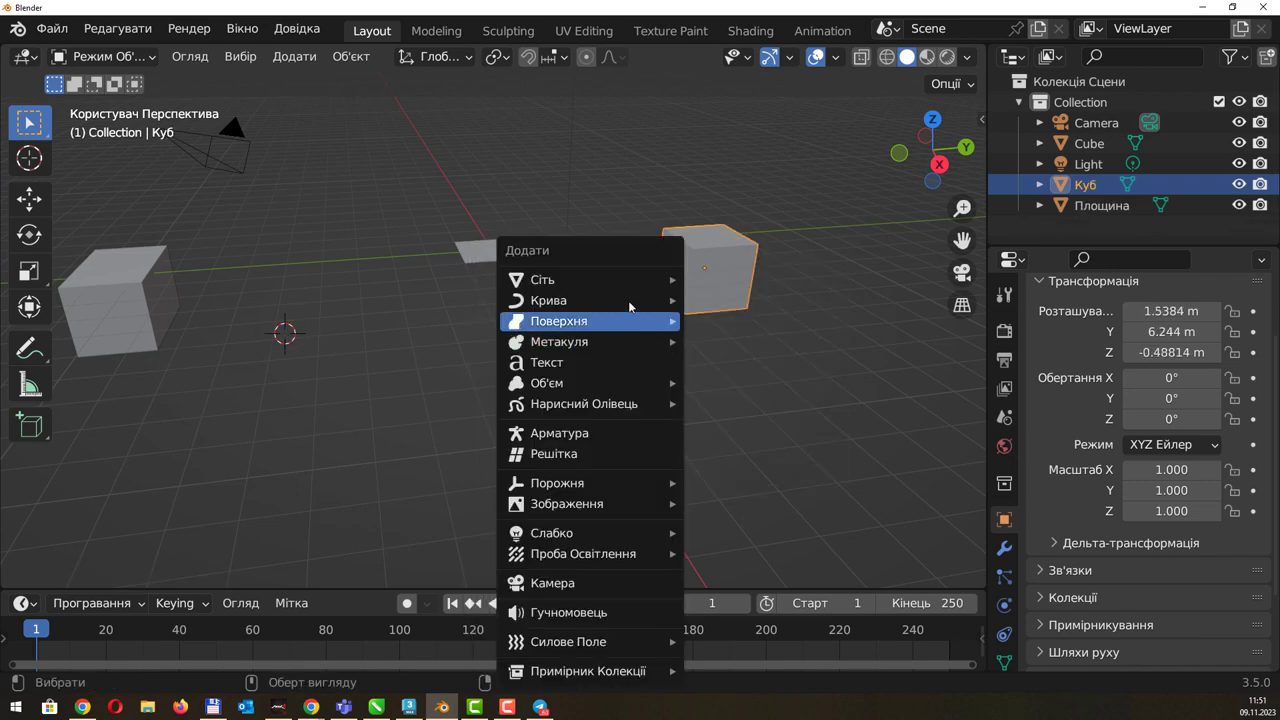
{"action": "mouse_move", "coordinate": [590, 279]}
{"action": "left_click", "coordinate": [719, 341]}
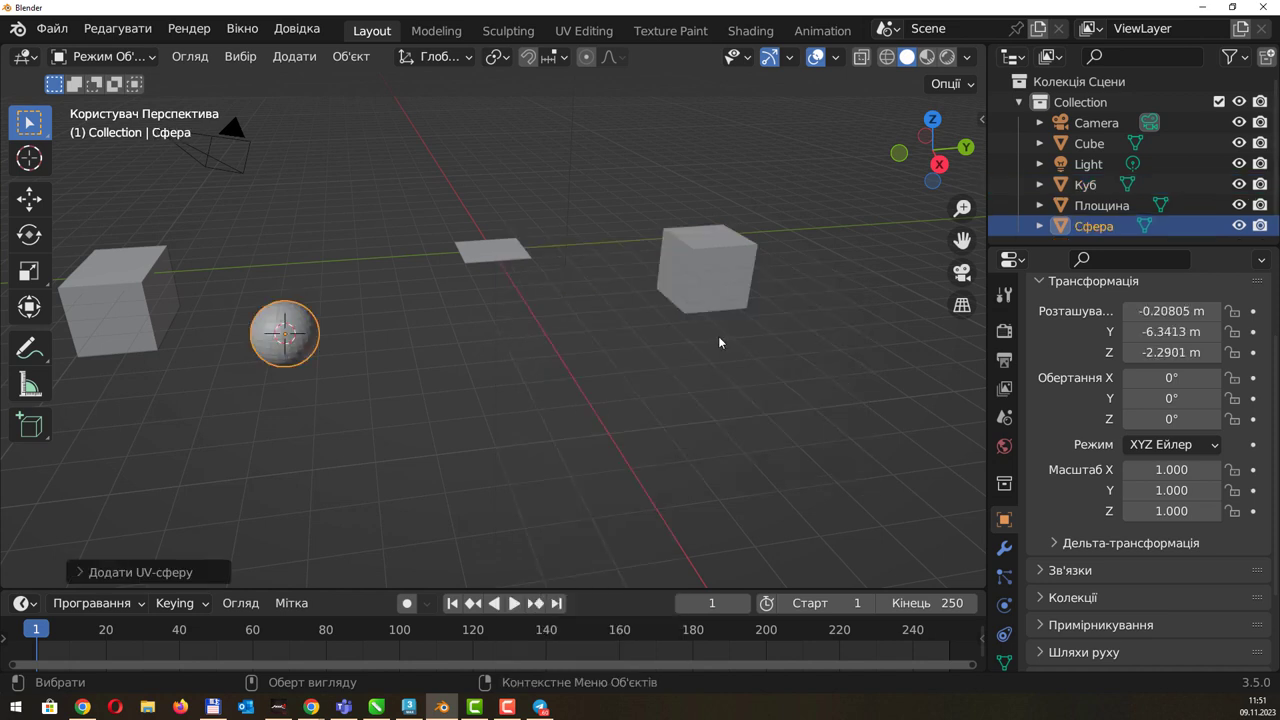
{"action": "right_click", "coordinate": [526, 338], "text": "shift"}
Move the UV sphere to X -0.48578, Y -5.9335, Z -1.544 m.
{"action": "key", "text": "g"}
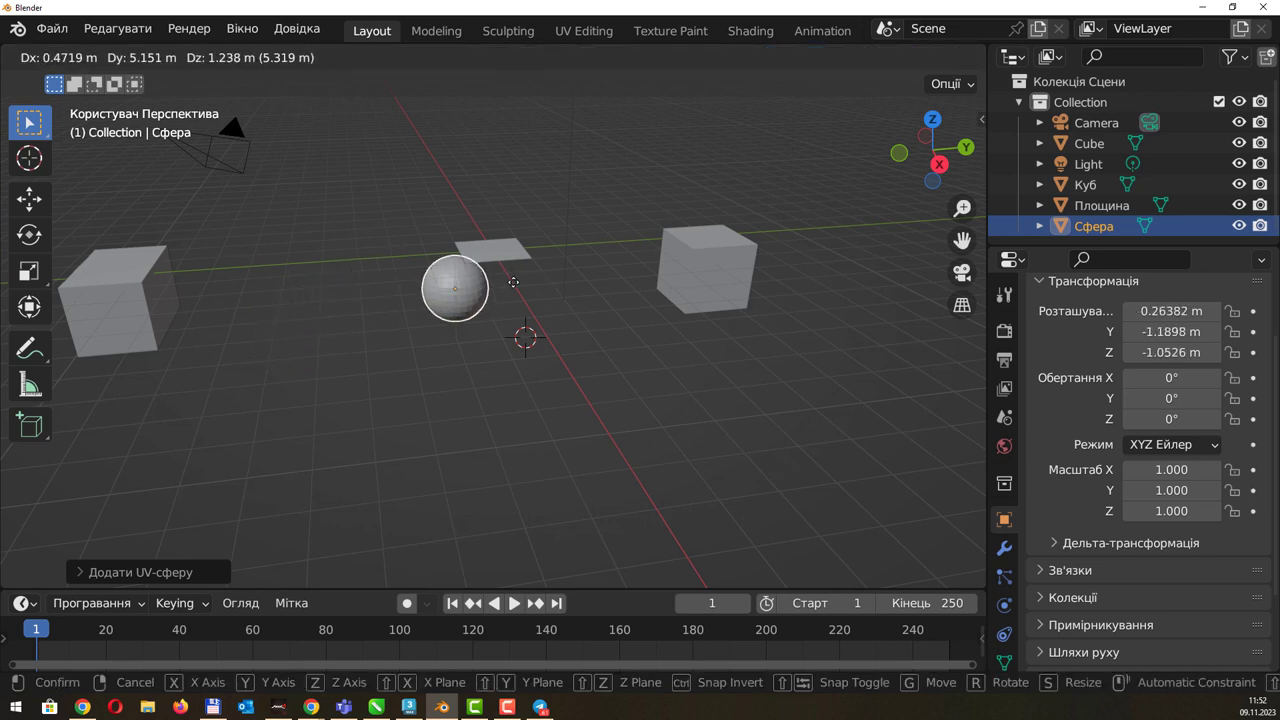
{"action": "left_click", "coordinate": [318, 293]}
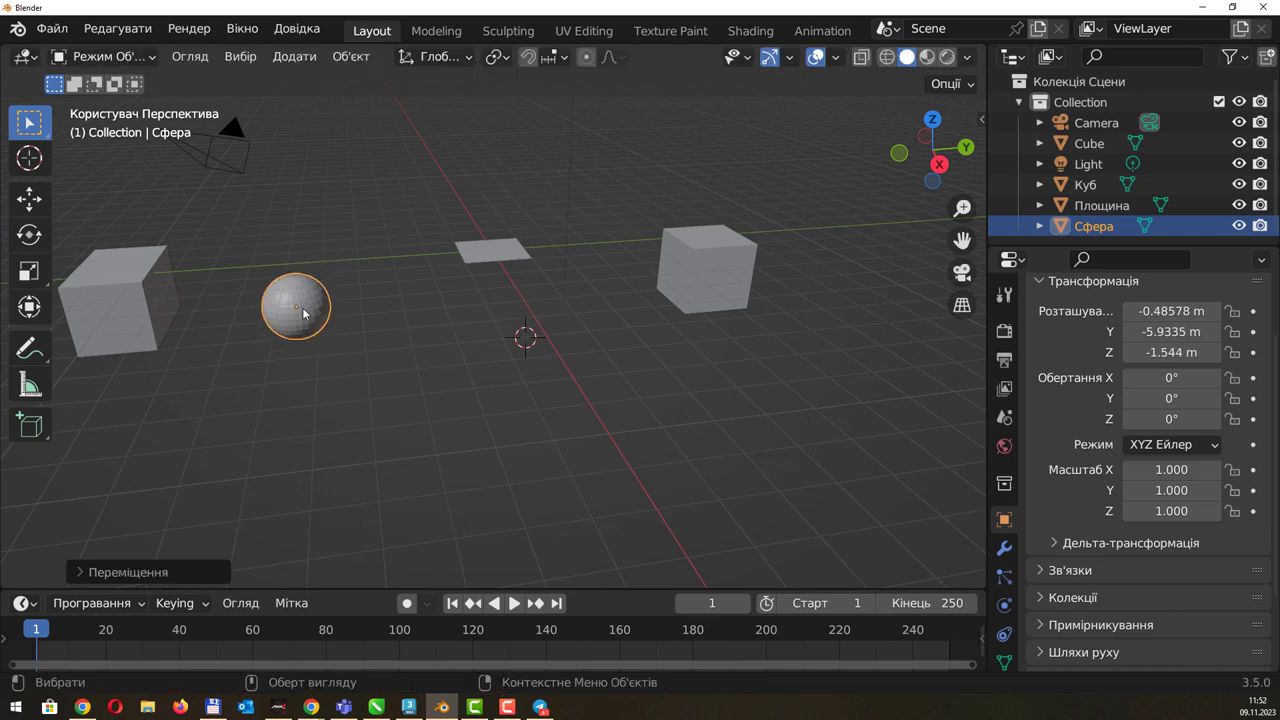
{"action": "key", "text": "q"}
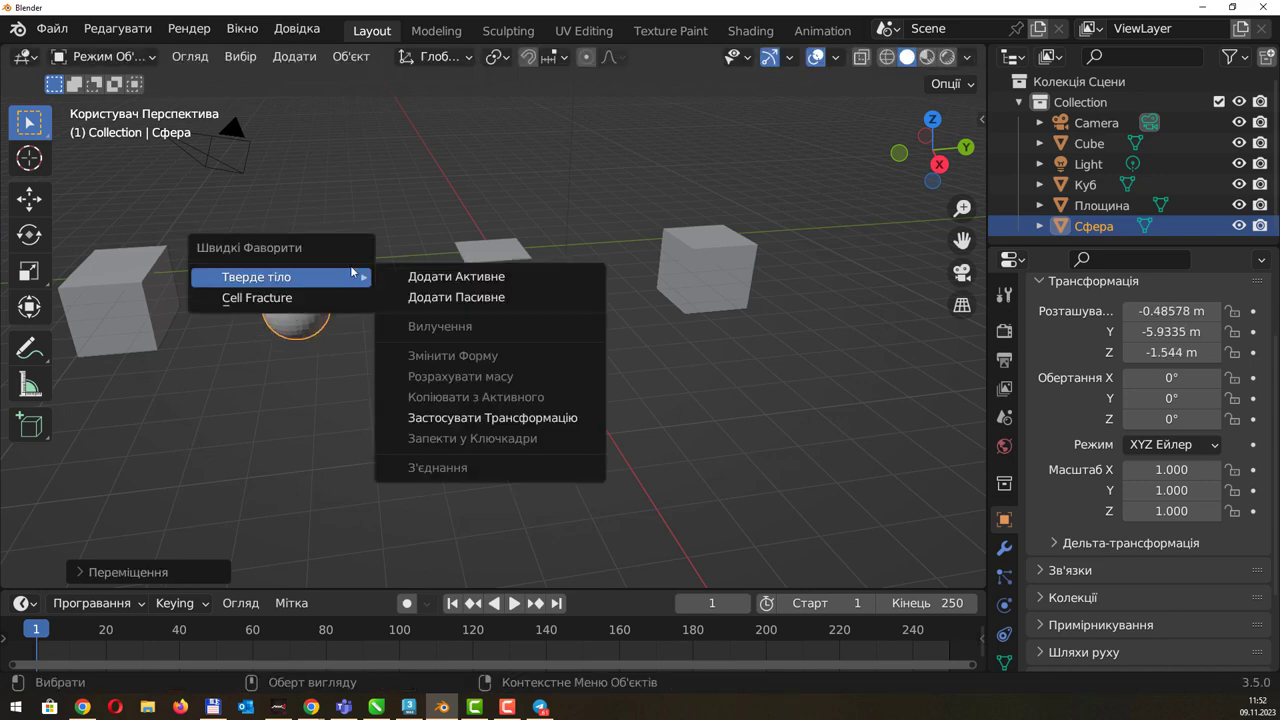
{"action": "mouse_move", "coordinate": [430, 251]}
{"action": "middle_mouse_down"}
{"action": "mouse_move", "coordinate": [449, 269]}
{"action": "mouse_move", "coordinate": [438, 245]}
{"action": "middle_mouse_up"}
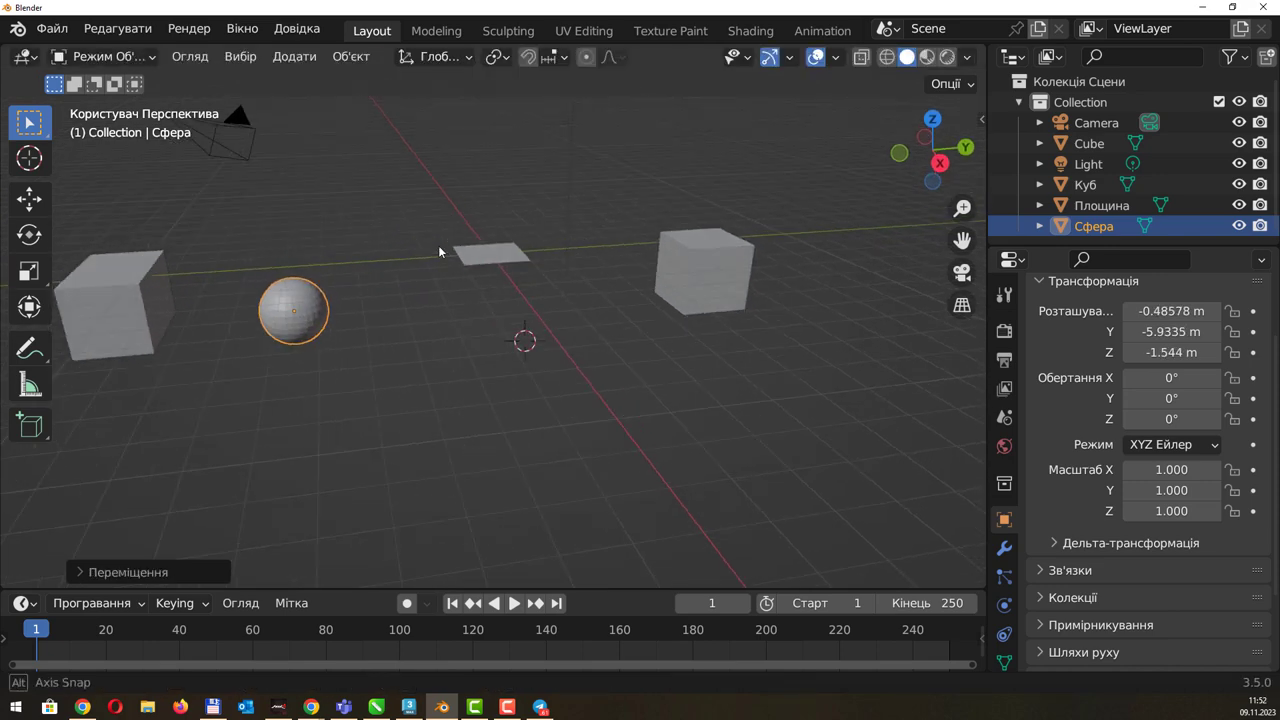
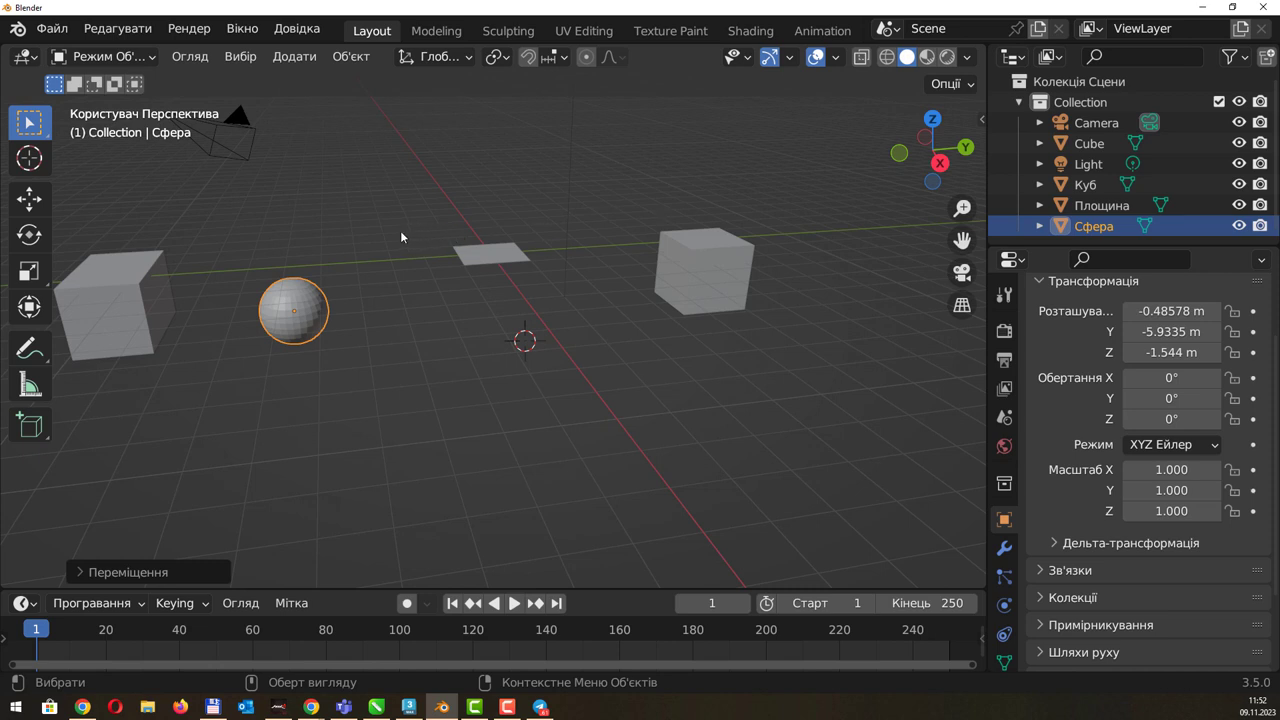
Bring up Blender's Add menu to list the mesh primitives.
{"action": "left_click", "coordinate": [294, 56]}
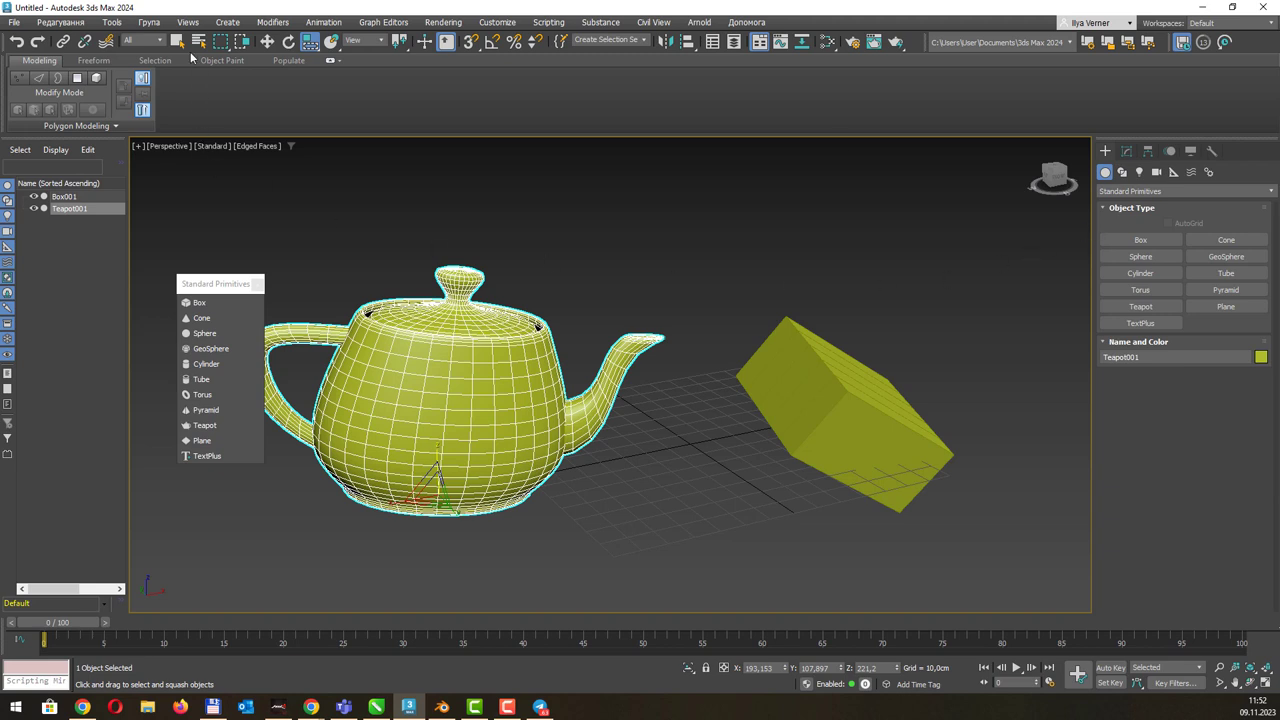
Draw a hedra from Extended Primitives in front of the box.
{"action": "left_click", "coordinate": [227, 22]}
{"action": "mouse_move", "coordinate": [260, 59]}
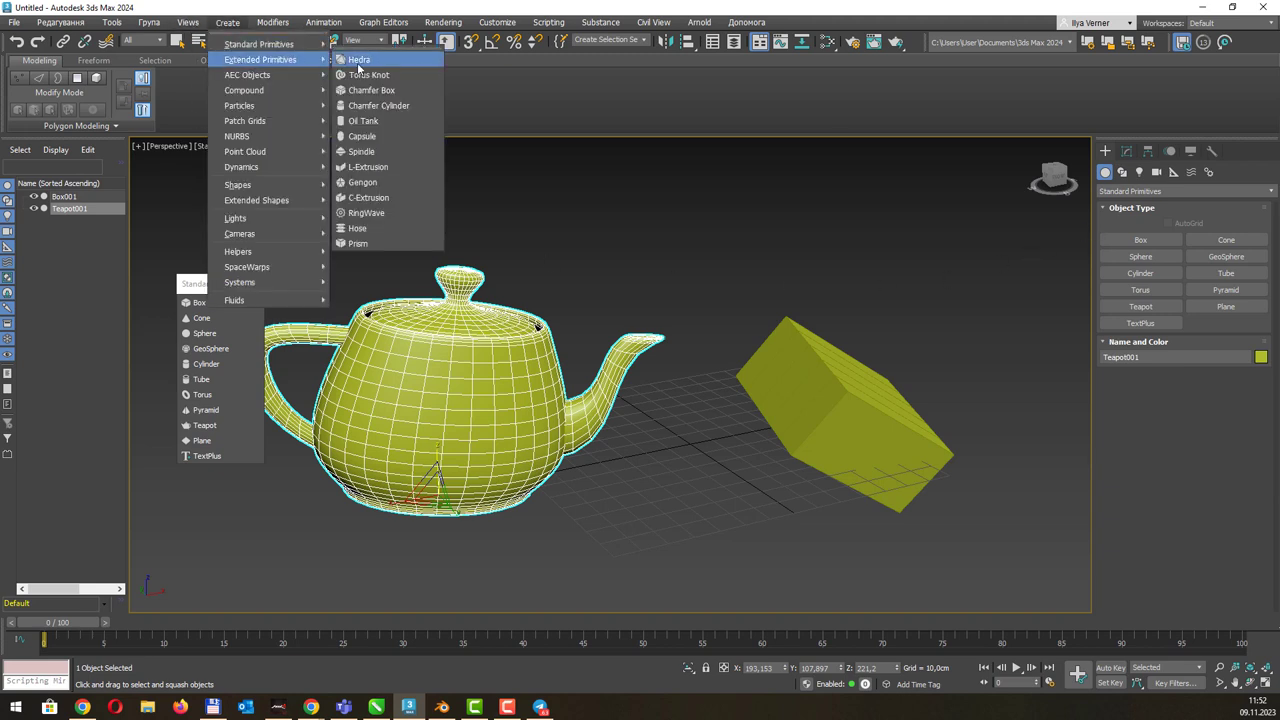
{"action": "left_click", "coordinate": [360, 60]}
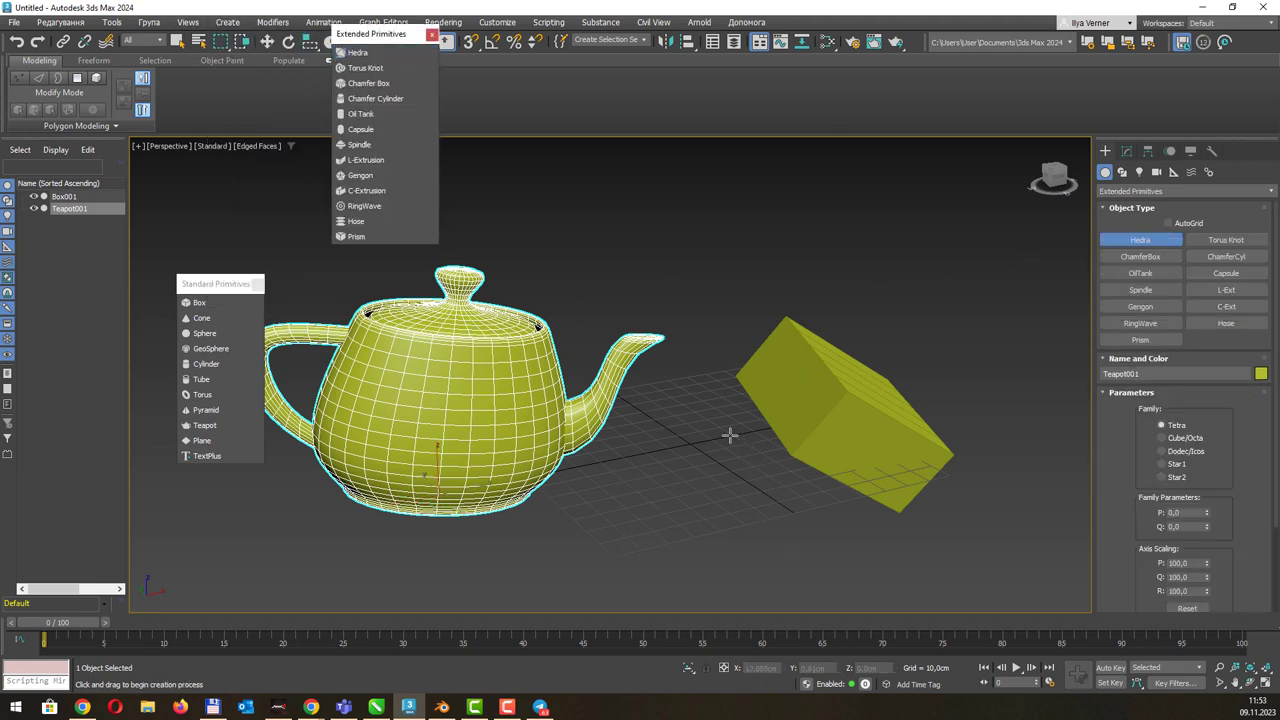
{"action": "left_click_drag", "start_coordinate": [730, 435], "coordinate": [610, 312]}
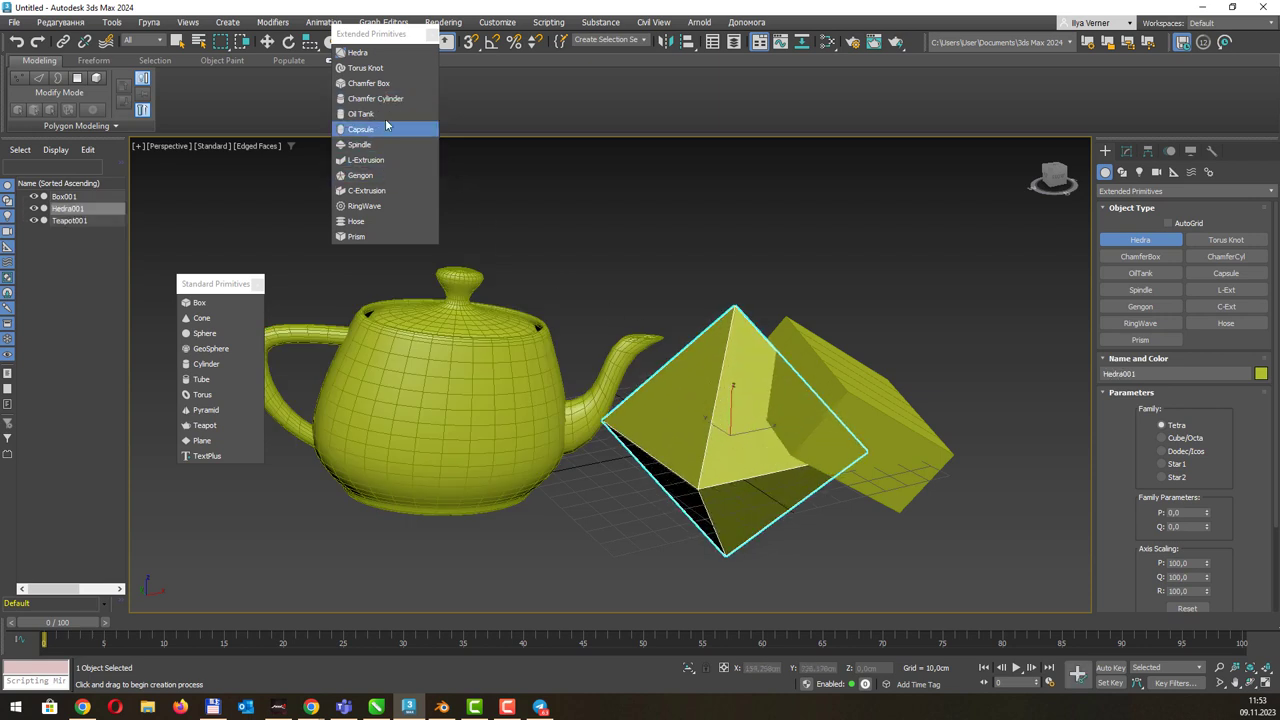
{"action": "right_click", "coordinate": [684, 566]}
Draw a large torus knot and set its tube thickness.
{"action": "left_click_drag", "start_coordinate": [640, 529], "coordinate": [700, 500]}
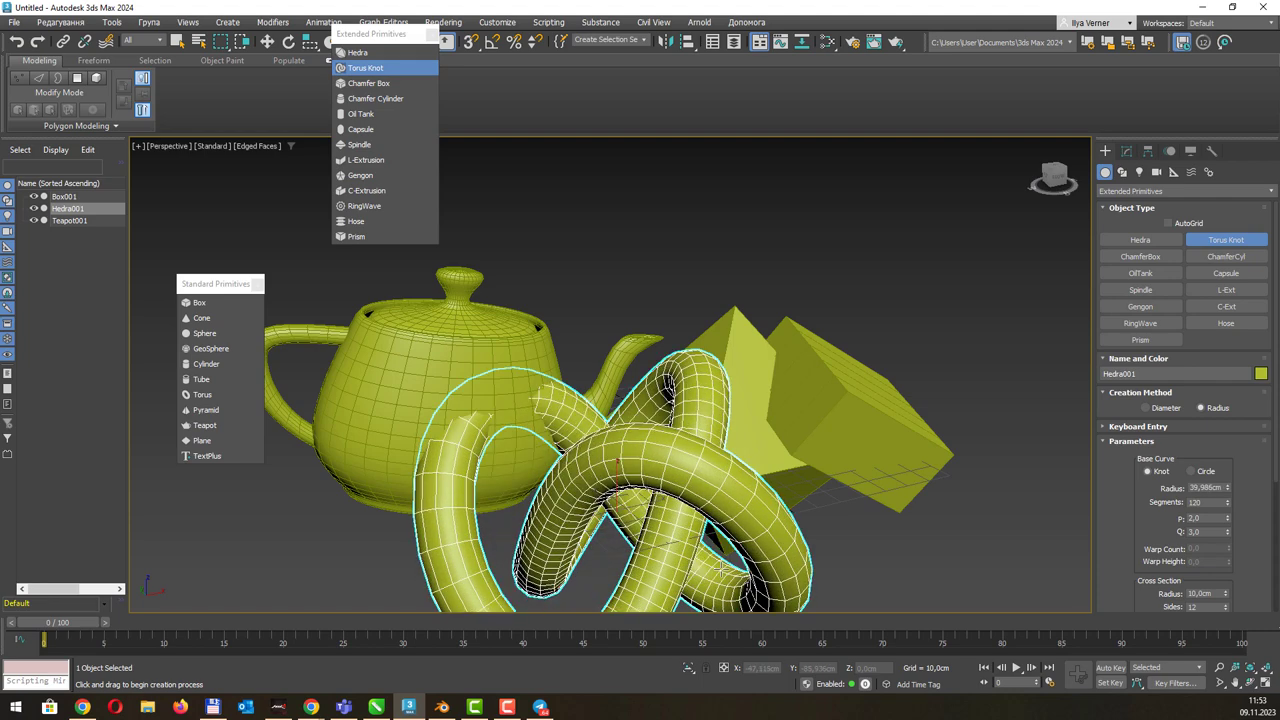
{"action": "left_click", "coordinate": [668, 505]}
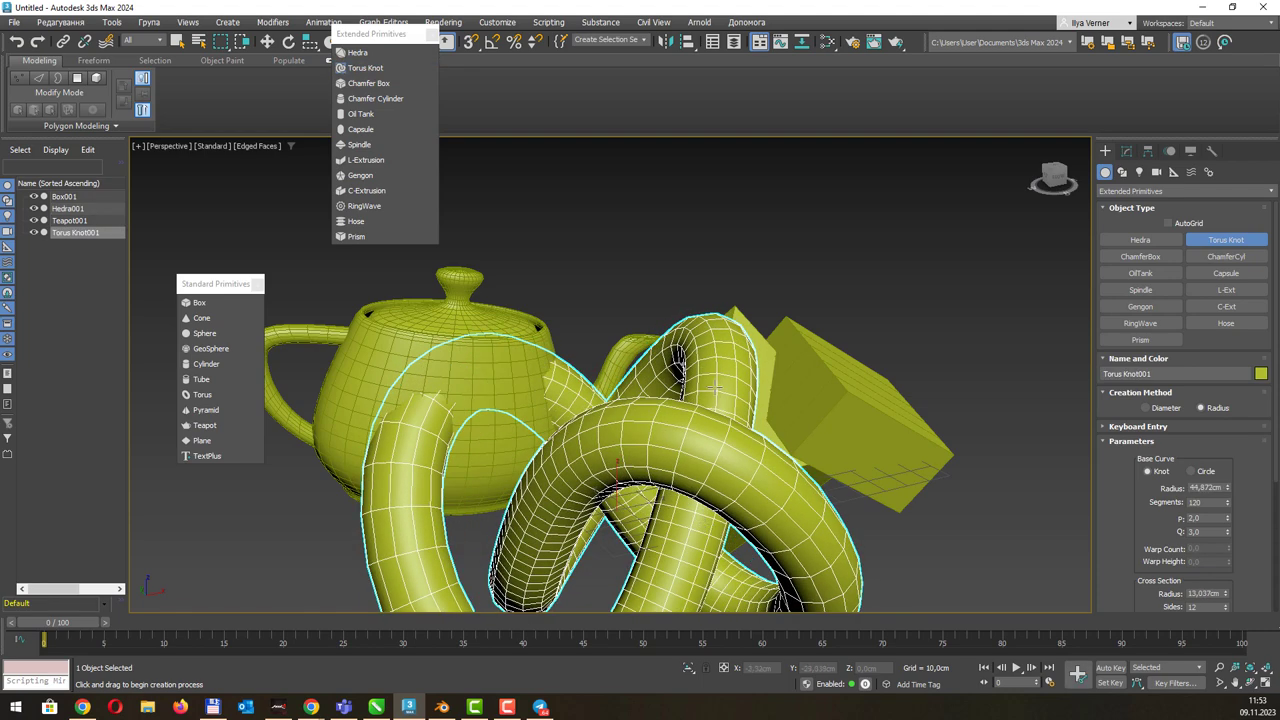
{"action": "middle_click_drag", "start_coordinate": [690, 300], "coordinate": [487, 262]}
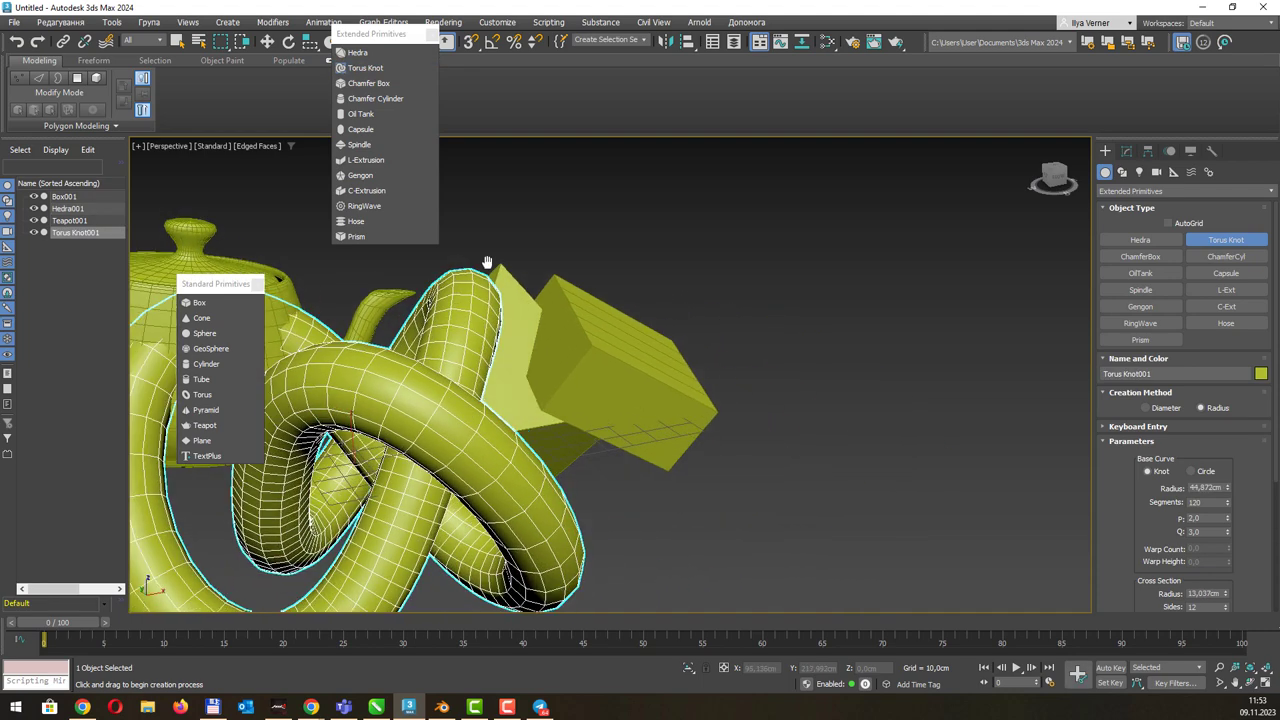
Draw a chamfer cylinder on the right, setting its height and fillet.
{"action": "left_click", "coordinate": [377, 100]}
{"action": "left_click_drag", "start_coordinate": [880, 429], "coordinate": [905, 525]}
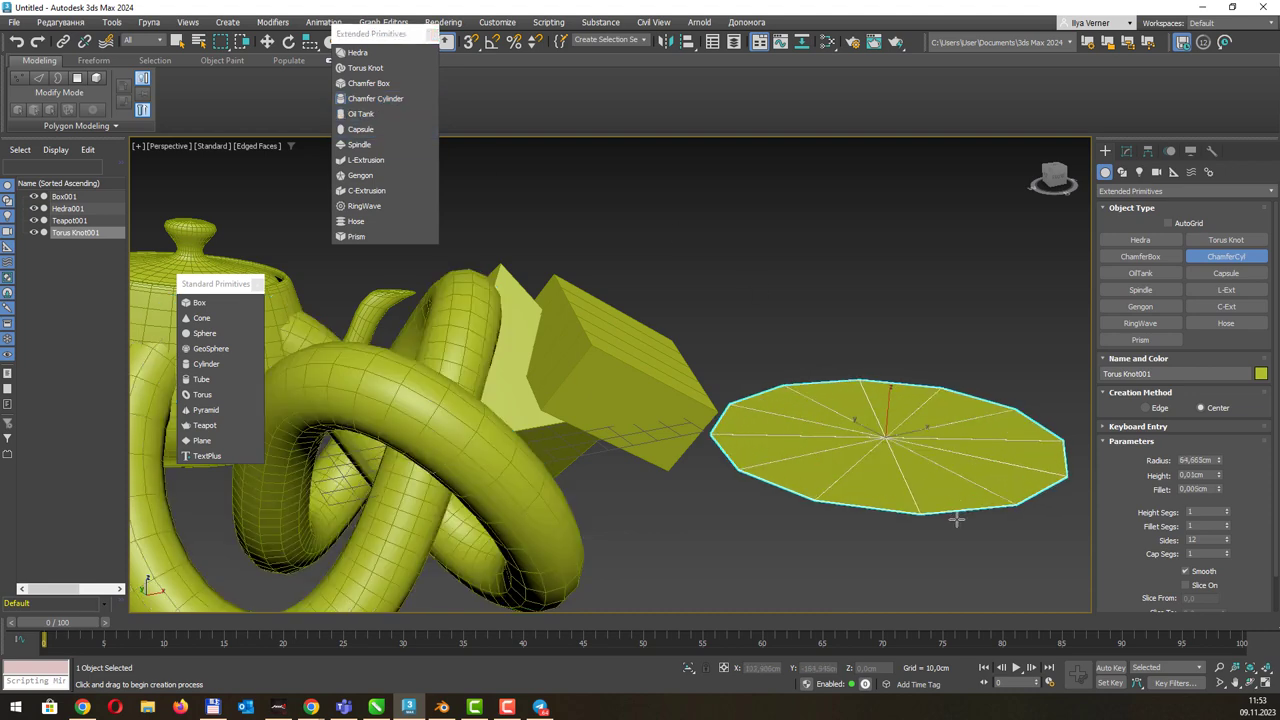
{"action": "left_click", "coordinate": [906, 337]}
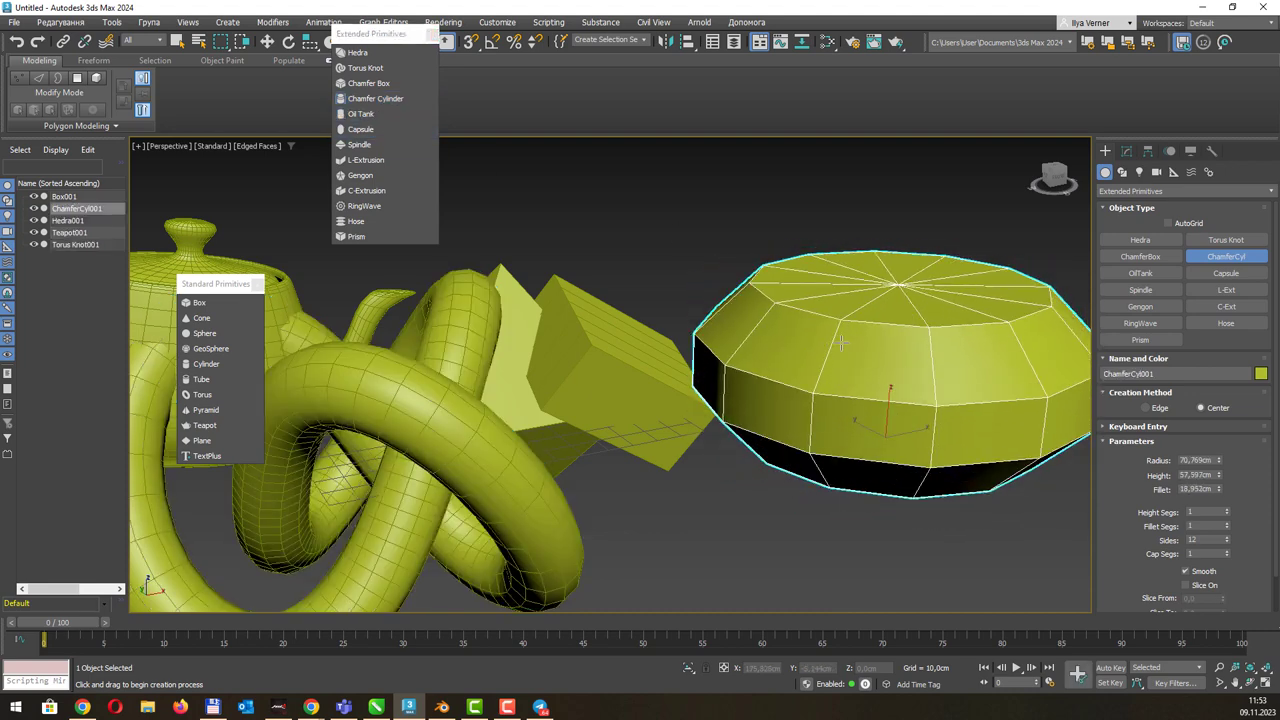
{"action": "left_click", "coordinate": [756, 336]}
{"action": "scroll", "coordinate": [585, 295], "scroll_direction": "down", "scroll_amount": 2}
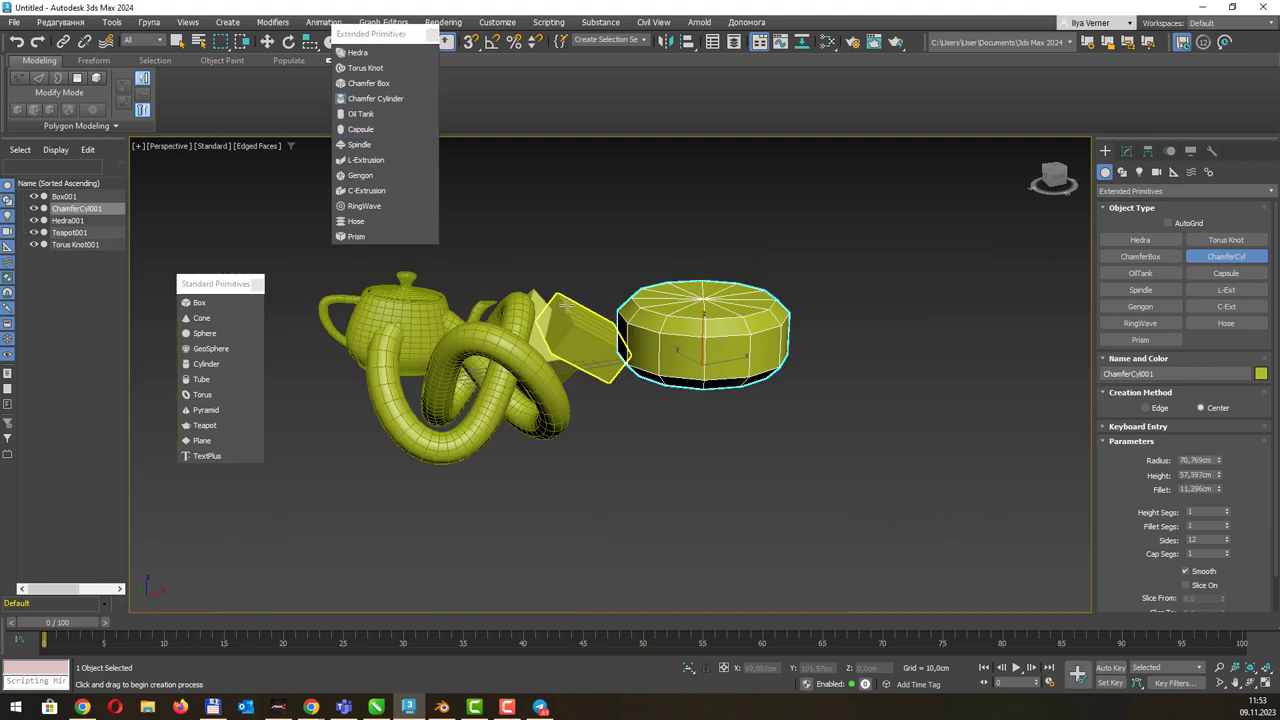
{"action": "scroll", "coordinate": [585, 295], "scroll_direction": "down", "scroll_amount": 1}
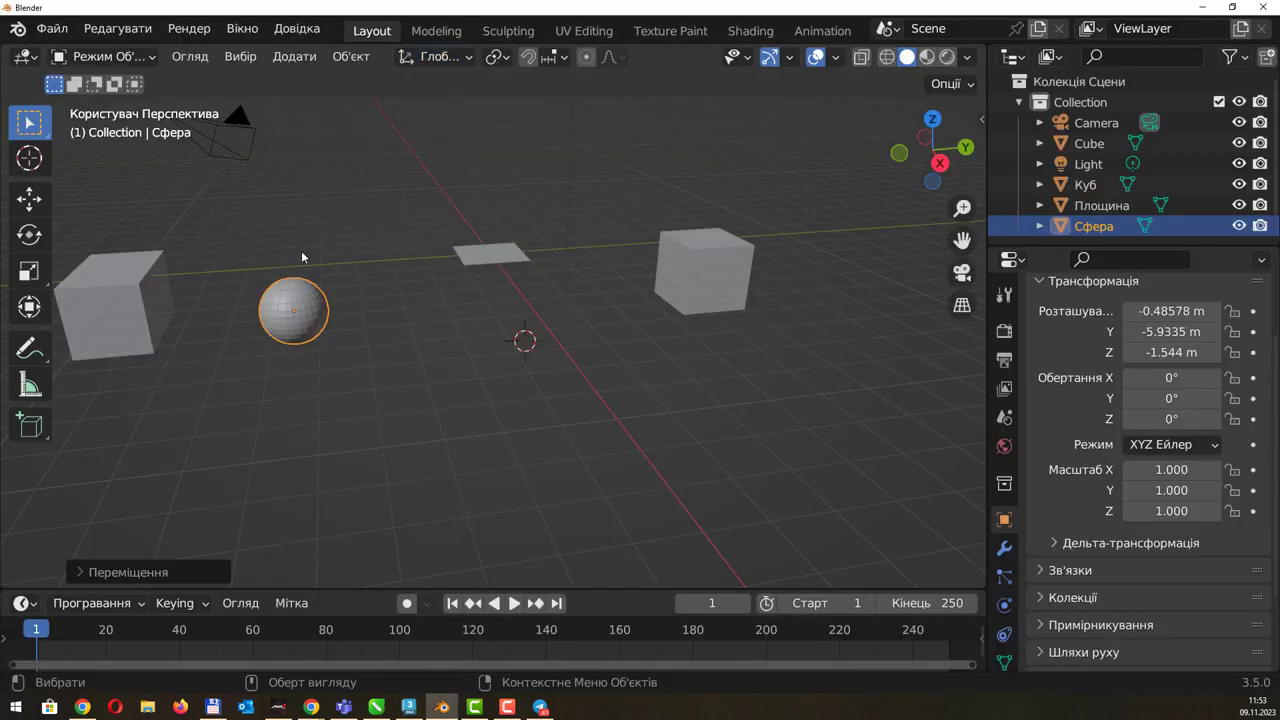
{"action": "left_click", "coordinate": [301, 250]}
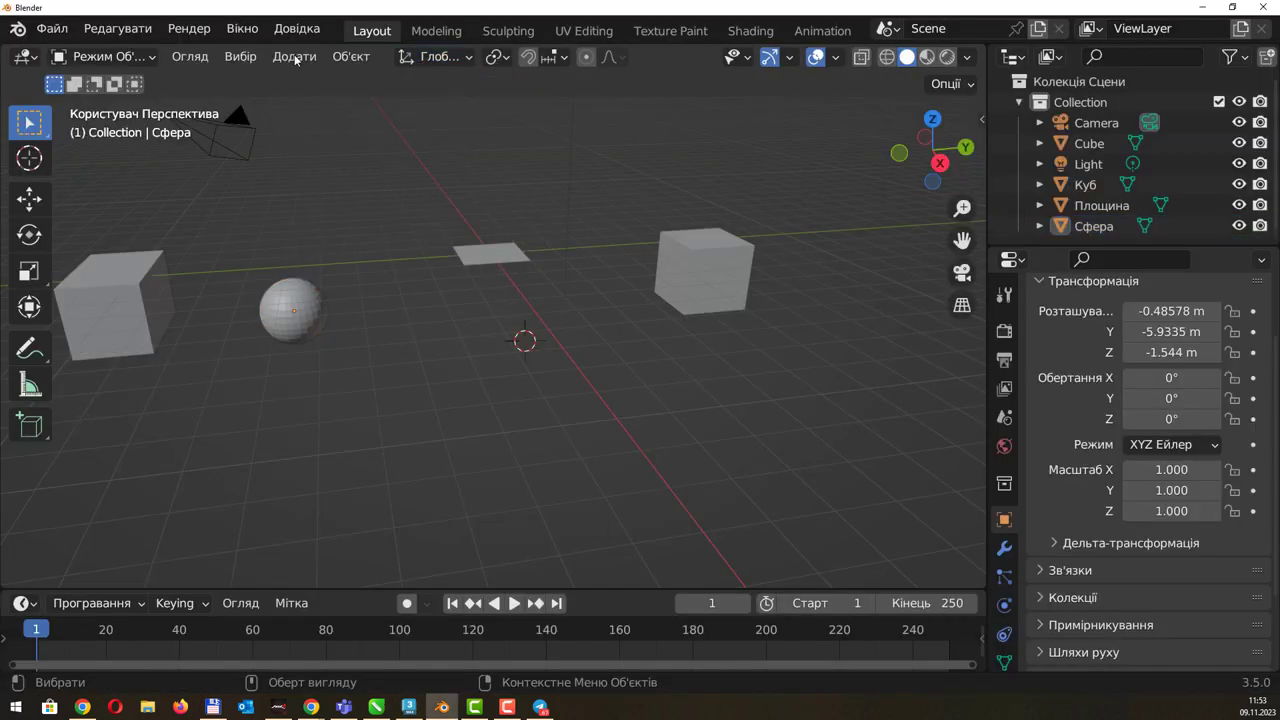
{"action": "left_click", "coordinate": [294, 56]}
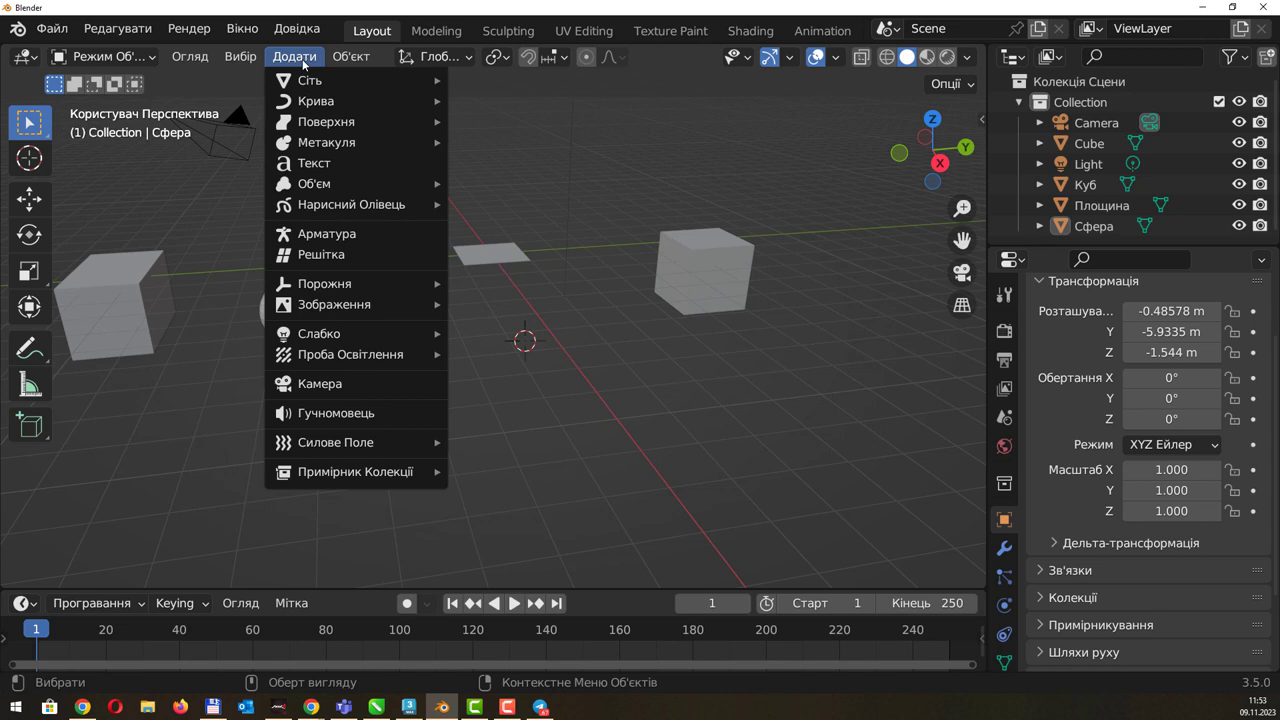
{"action": "left_click", "coordinate": [303, 63]}
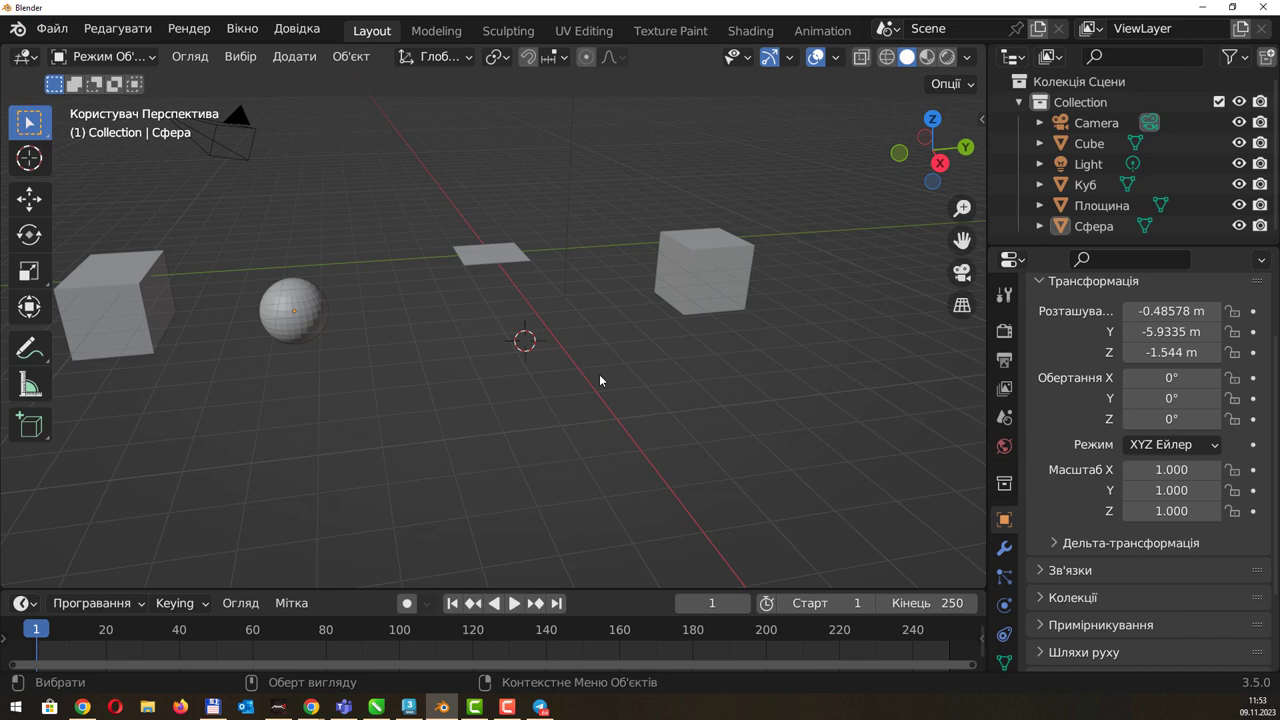
{"action": "mouse_move", "coordinate": [534, 275]}
{"action": "middle_mouse_down"}
{"action": "mouse_move", "coordinate": [518, 279]}
{"action": "mouse_move", "coordinate": [523, 268]}
{"action": "middle_mouse_up"}
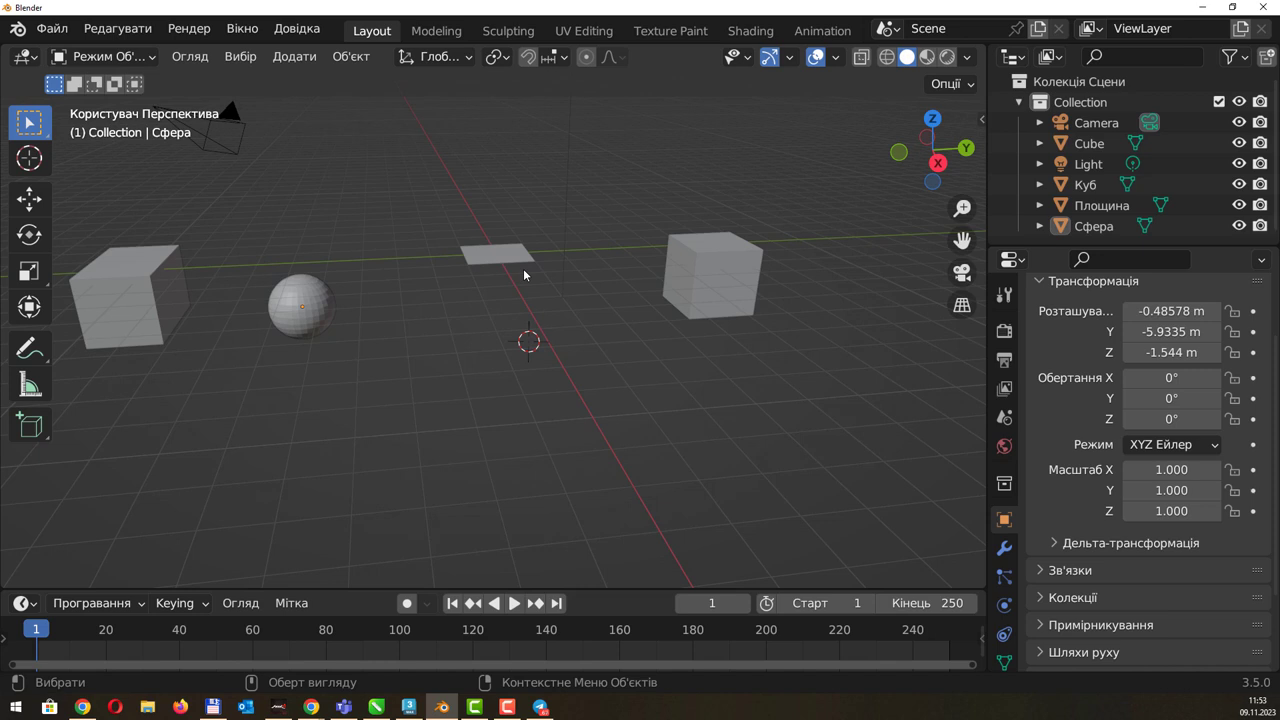
Slide the right-hand cube Куб left along Y, then move the 3ds Max chamfer cylinder up-right.
{"action": "left_click", "coordinate": [700, 269]}
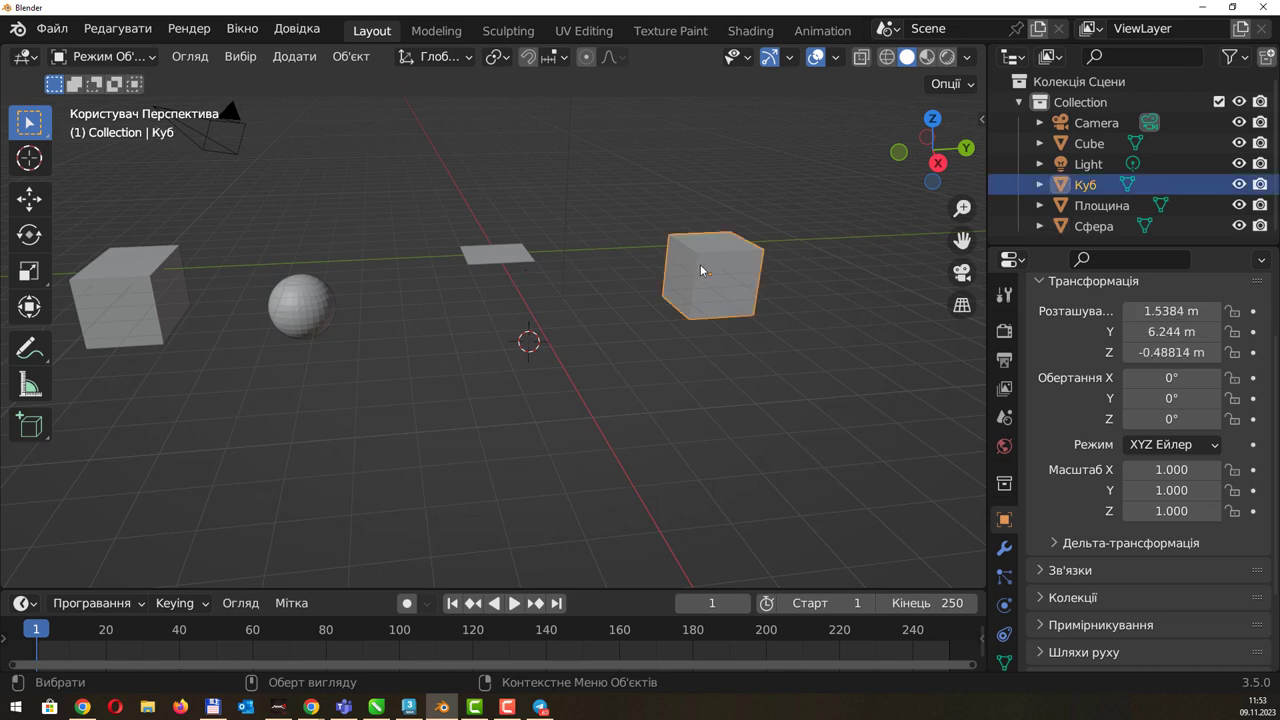
{"action": "left_click", "coordinate": [31, 200]}
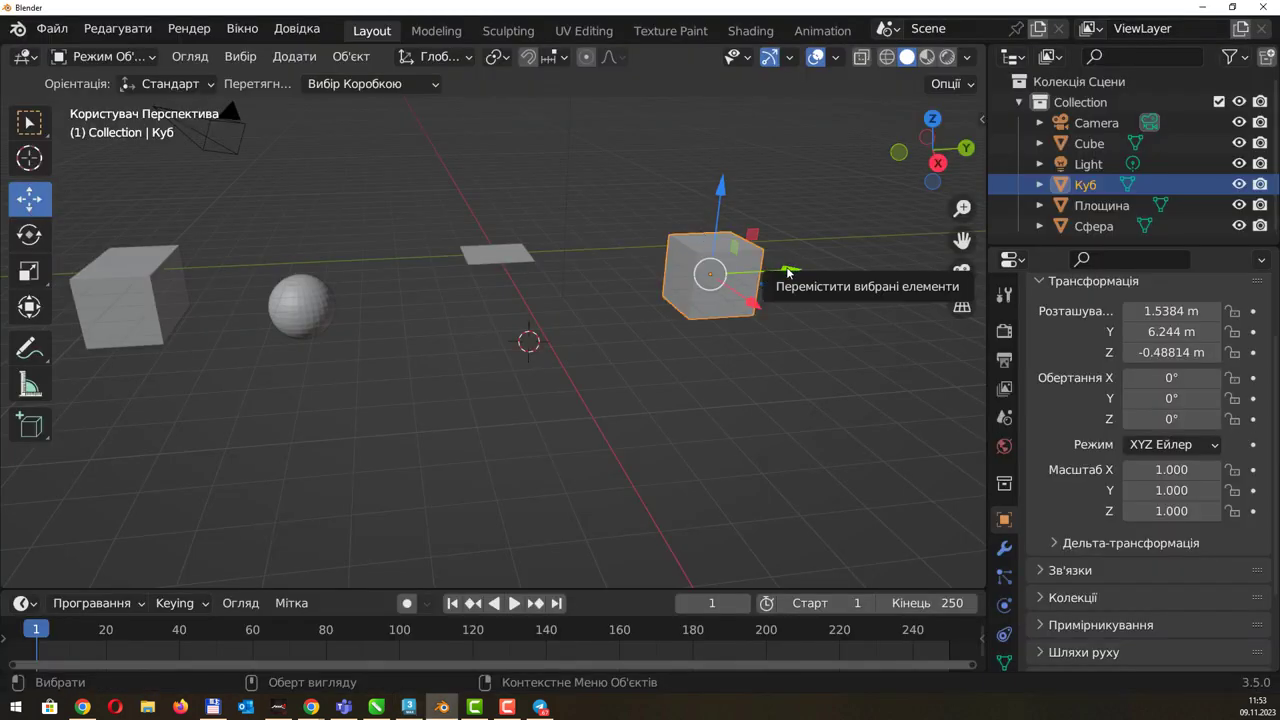
{"action": "mouse_move", "coordinate": [788, 270]}
{"action": "left_mouse_down"}
{"action": "mouse_move", "coordinate": [553, 291]}
{"action": "mouse_move", "coordinate": [648, 309]}
{"action": "mouse_move", "coordinate": [697, 350]}
{"action": "mouse_move", "coordinate": [620, 252]}
{"action": "left_mouse_up"}
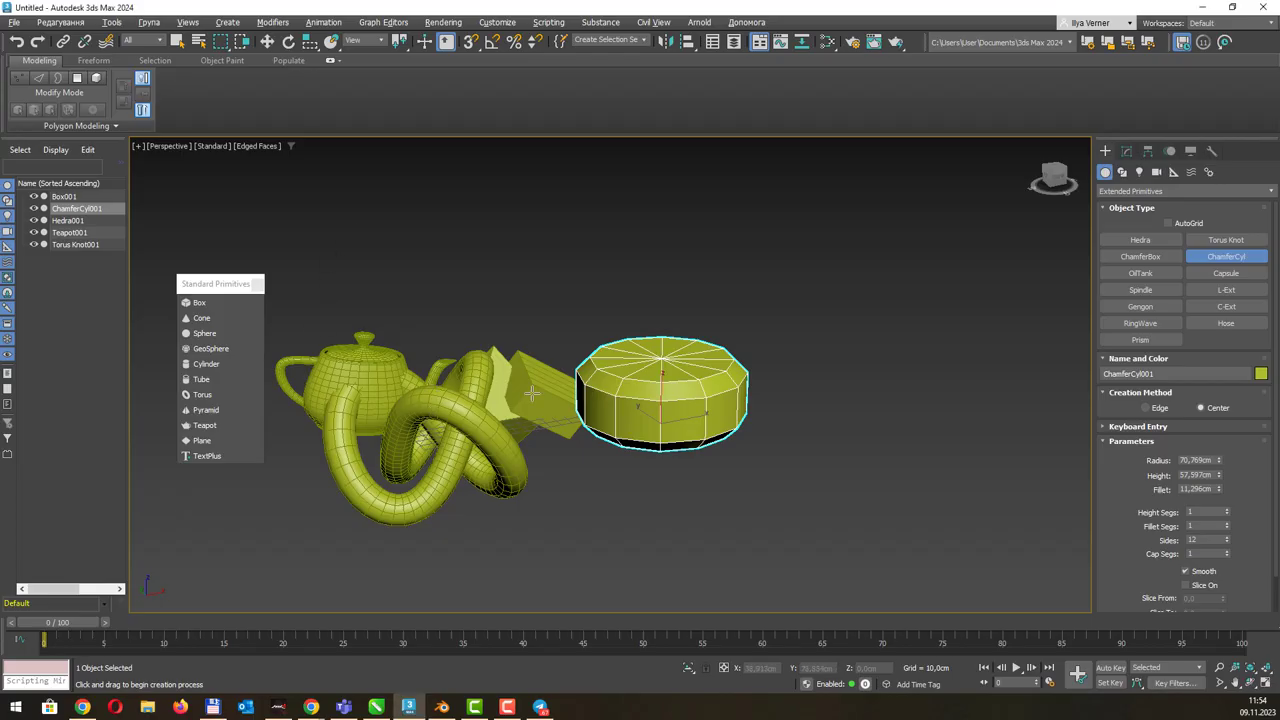
{"action": "key", "text": "w"}
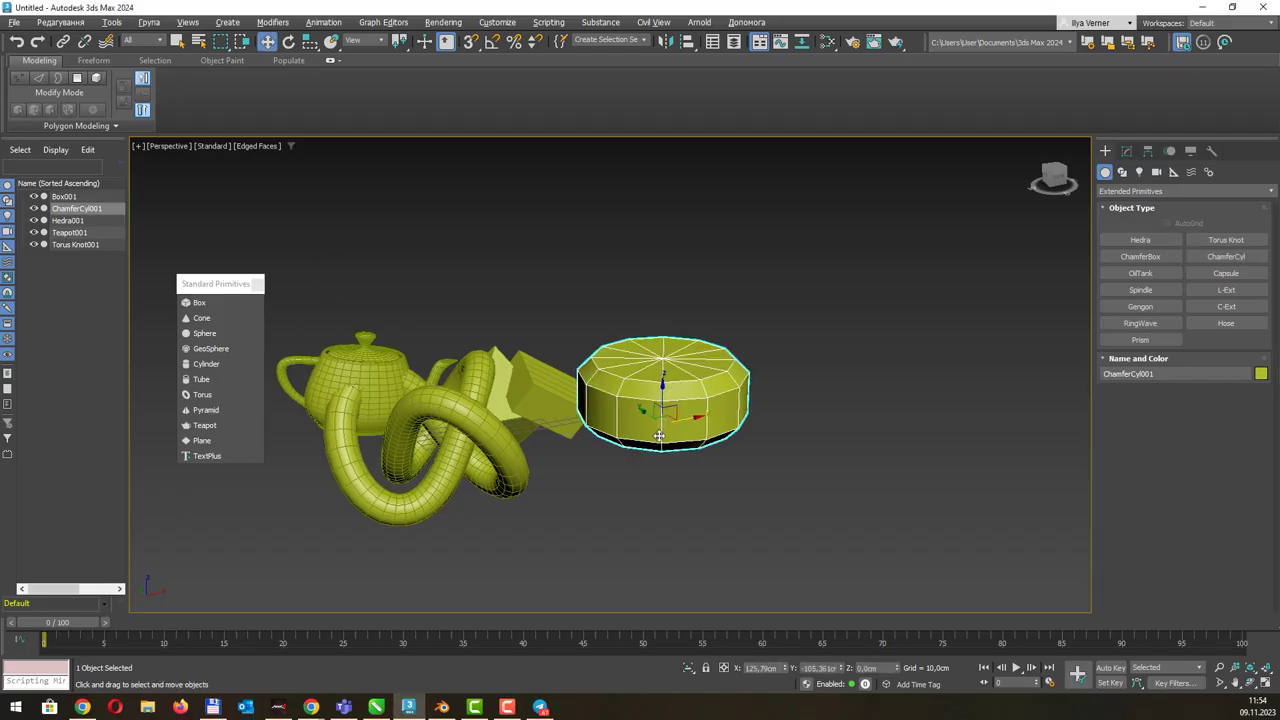
{"action": "mouse_move", "coordinate": [660, 425]}
{"action": "left_mouse_down"}
{"action": "mouse_move", "coordinate": [763, 441]}
{"action": "mouse_move", "coordinate": [769, 376]}
{"action": "left_mouse_up"}
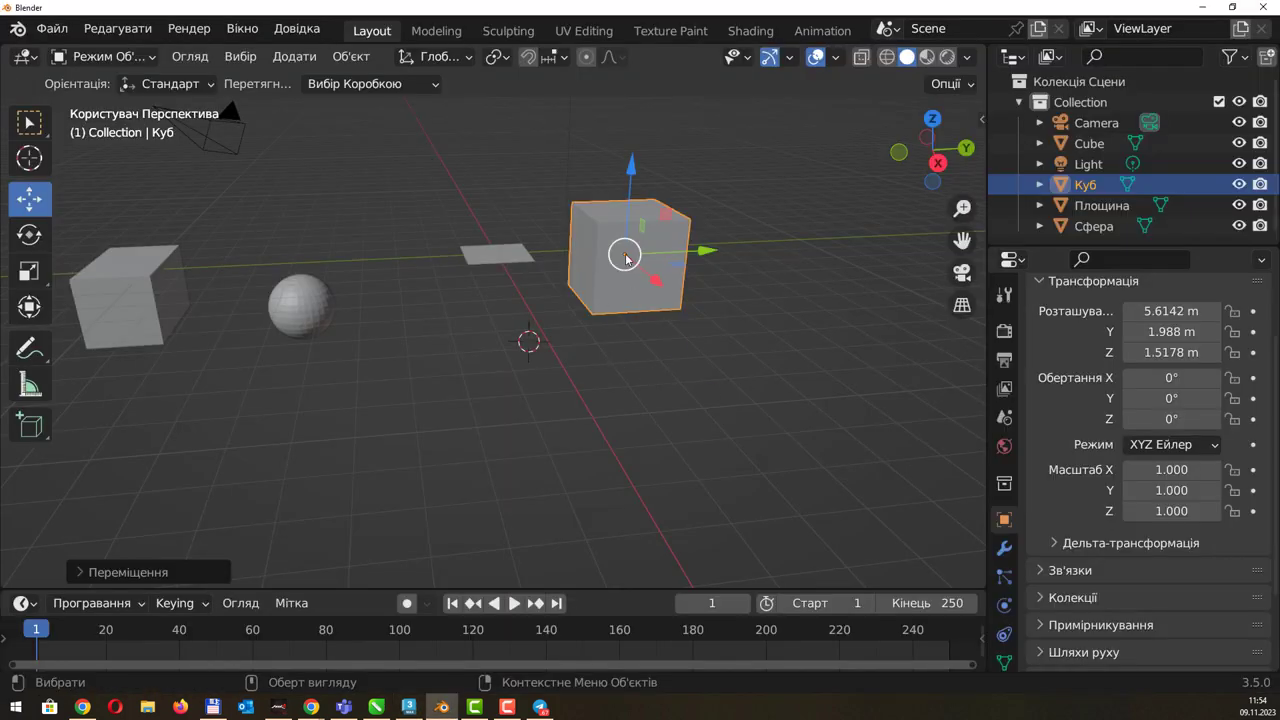
Move the cube Куб near the scene centre, to about 5.85, -1.75, 0.11 m.
{"action": "key", "text": "g"}
{"action": "left_click", "coordinate": [724, 240]}
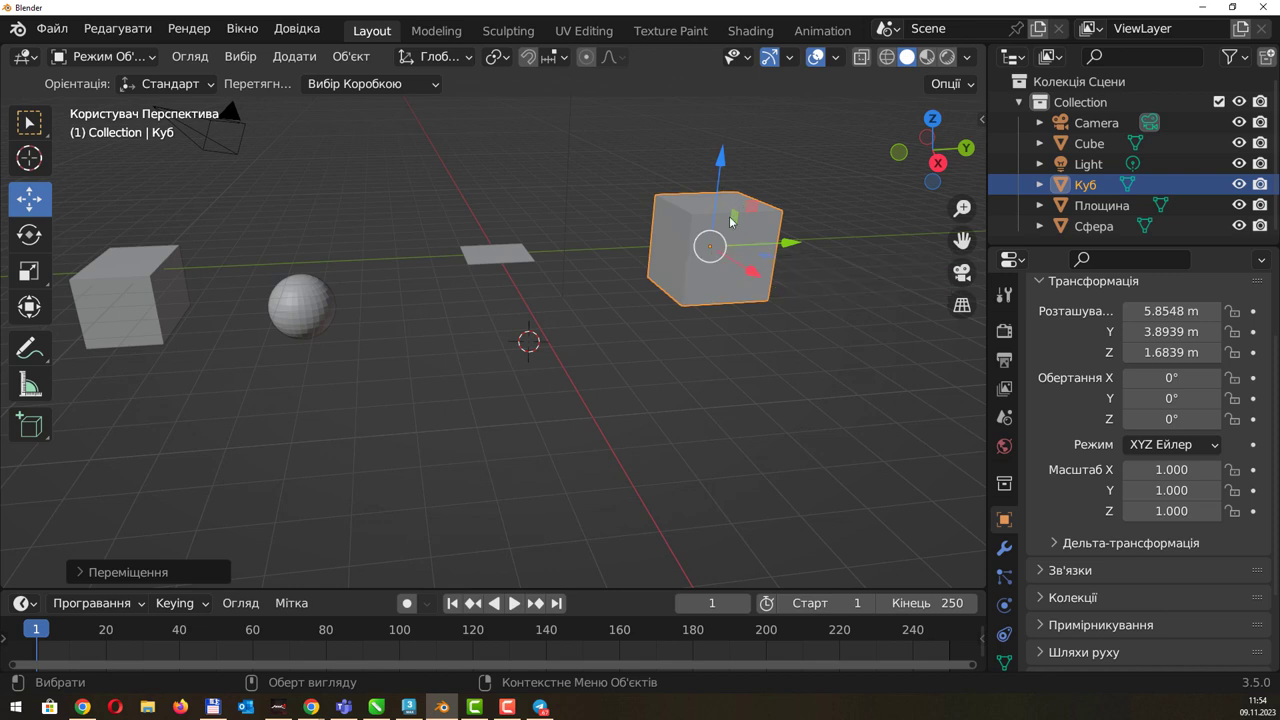
{"action": "left_click_drag", "start_coordinate": [749, 208], "coordinate": [521, 271]}
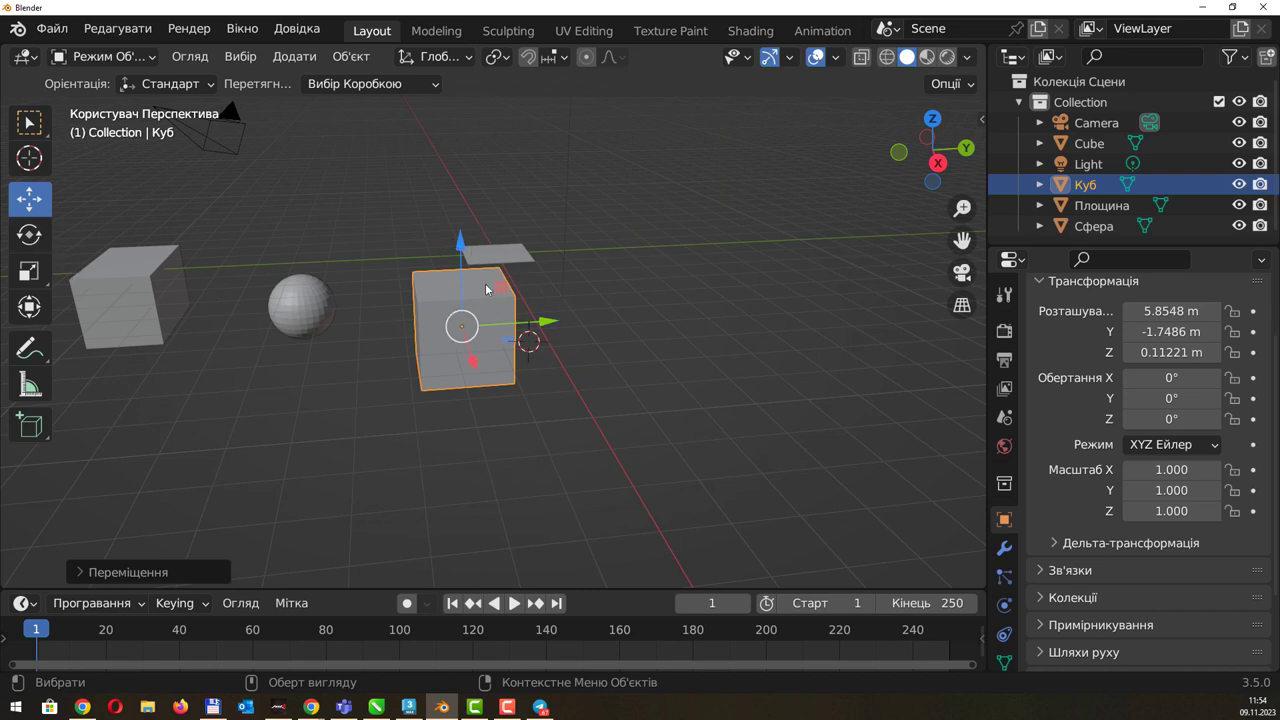
Rotate the cube Куб to -118°, -15.1°, -15° on X, Y, Z.
{"action": "left_click", "coordinate": [29, 234]}
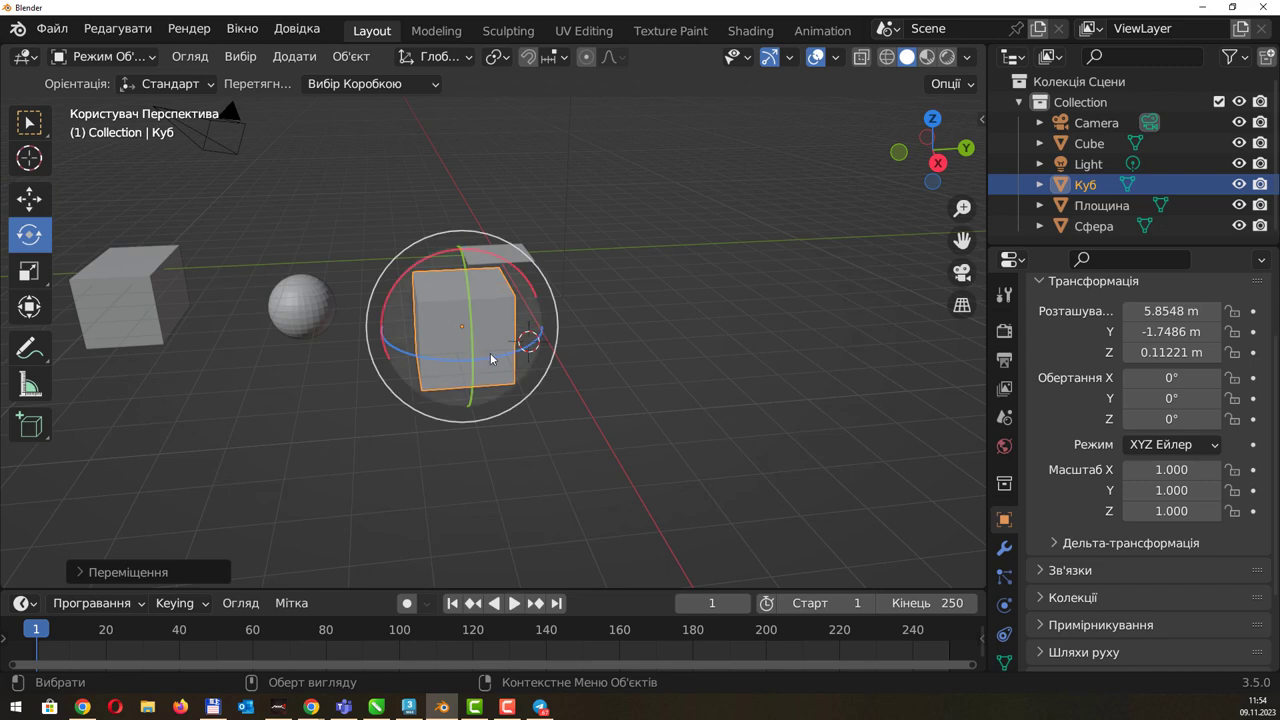
{"action": "mouse_move", "coordinate": [467, 300]}
{"action": "left_mouse_down"}
{"action": "mouse_move", "coordinate": [448, 311]}
{"action": "mouse_move", "coordinate": [393, 273]}
{"action": "mouse_move", "coordinate": [526, 264]}
{"action": "mouse_move", "coordinate": [509, 317]}
{"action": "left_mouse_up"}
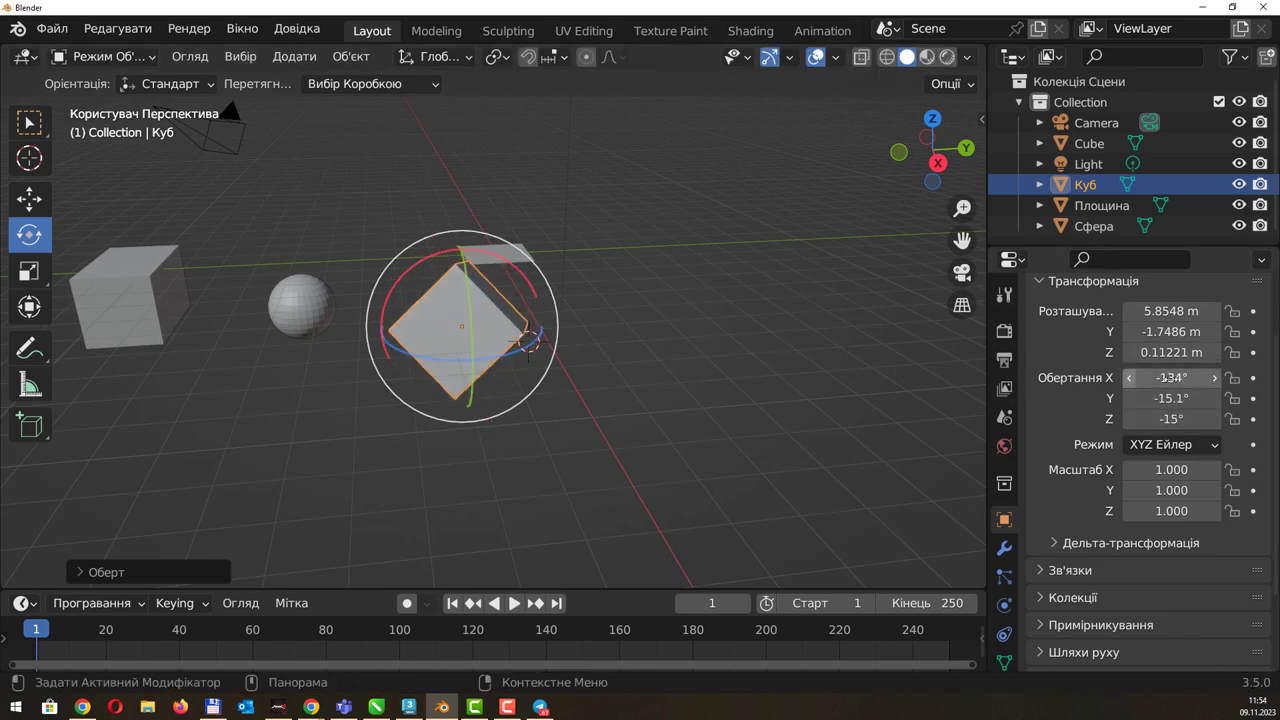
{"action": "left_click_drag", "start_coordinate": [1171, 377], "coordinate": [1212, 377]}
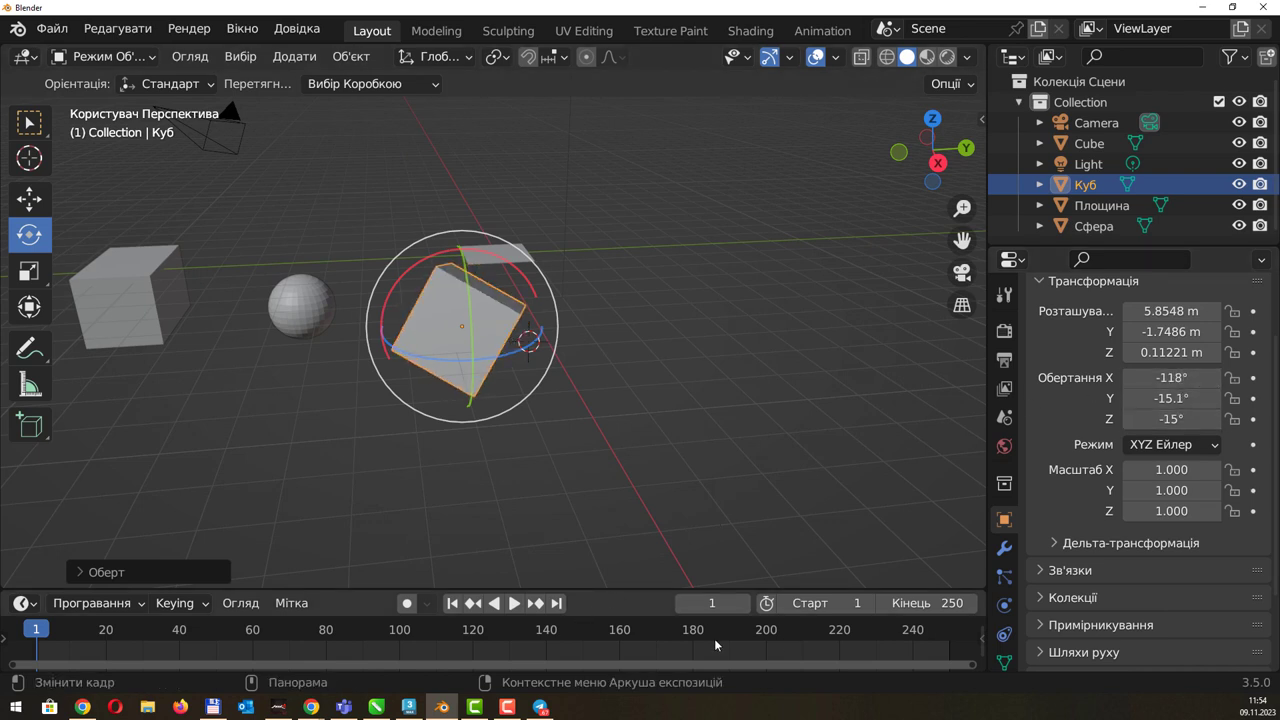
{"action": "left_click", "coordinate": [408, 707]}
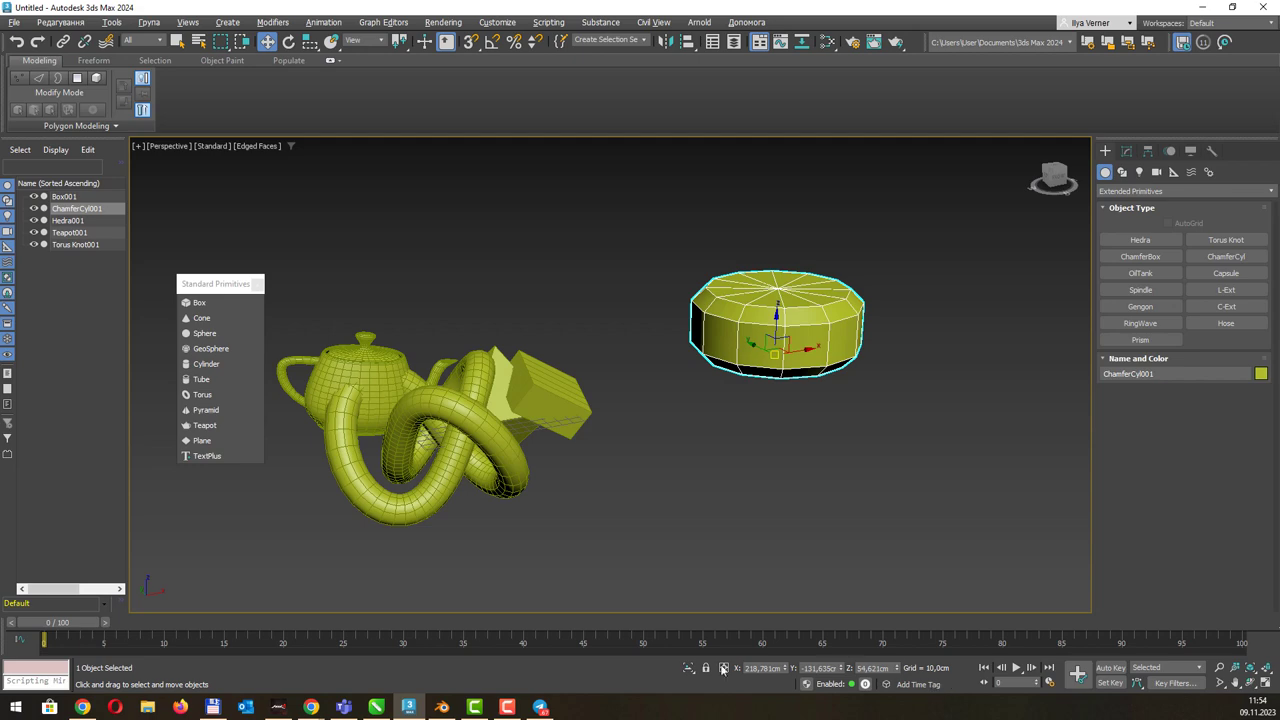
{"action": "key", "text": "alt+Tab"}
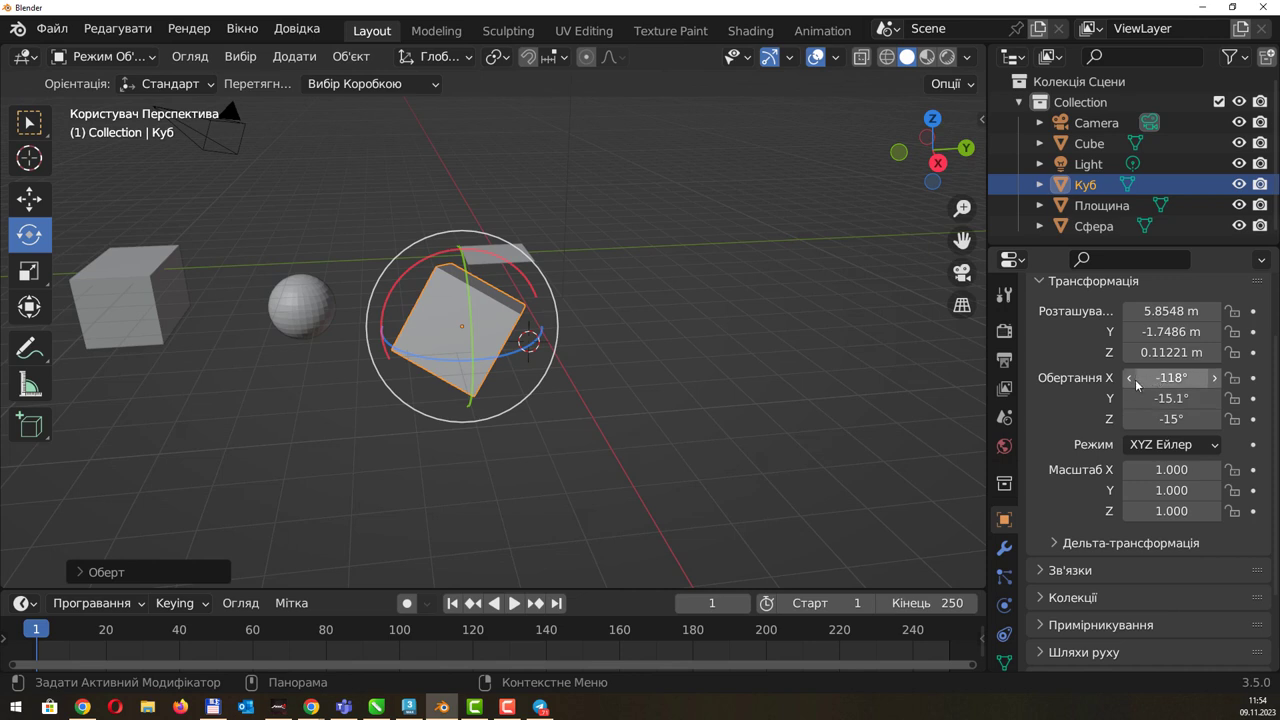
Adjust the X rotation and tumble the cube to -142°, -16.6°, 19°.
{"action": "left_click_drag", "start_coordinate": [1136, 386], "coordinate": [1125, 386]}
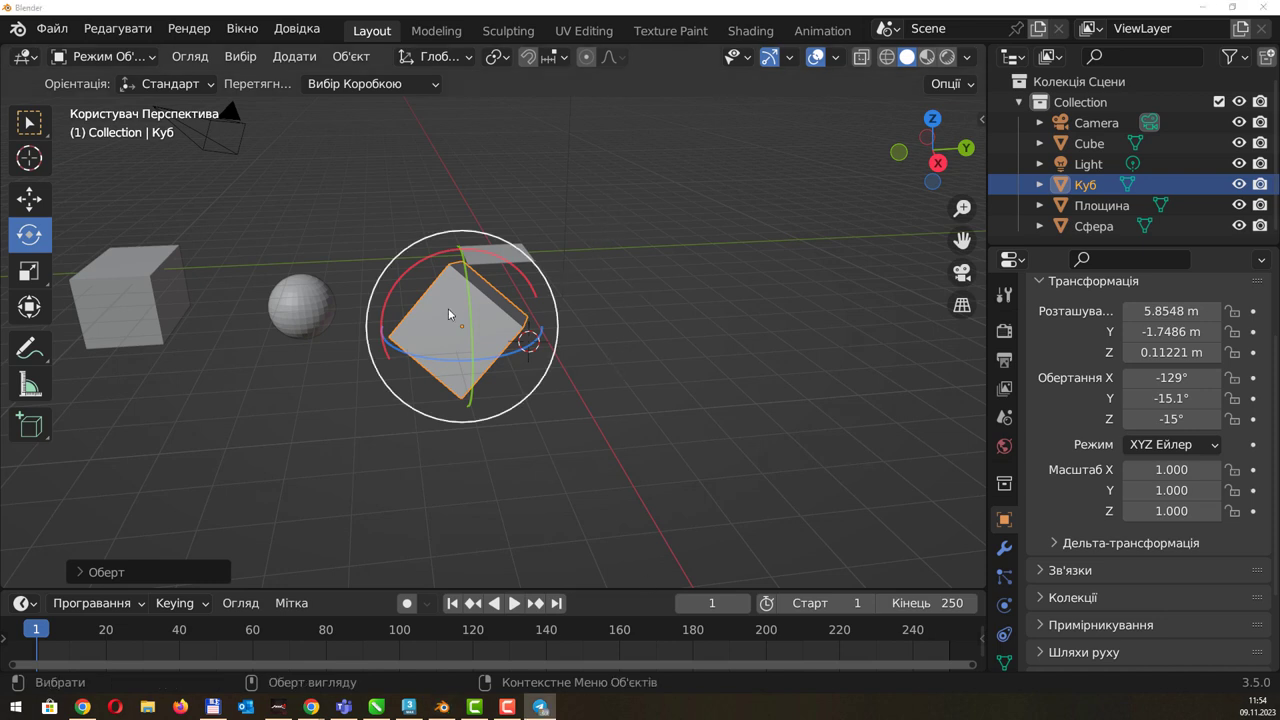
{"action": "left_click_drag", "start_coordinate": [448, 308], "coordinate": [103, 304]}
{"action": "left_click", "coordinate": [40, 272]}
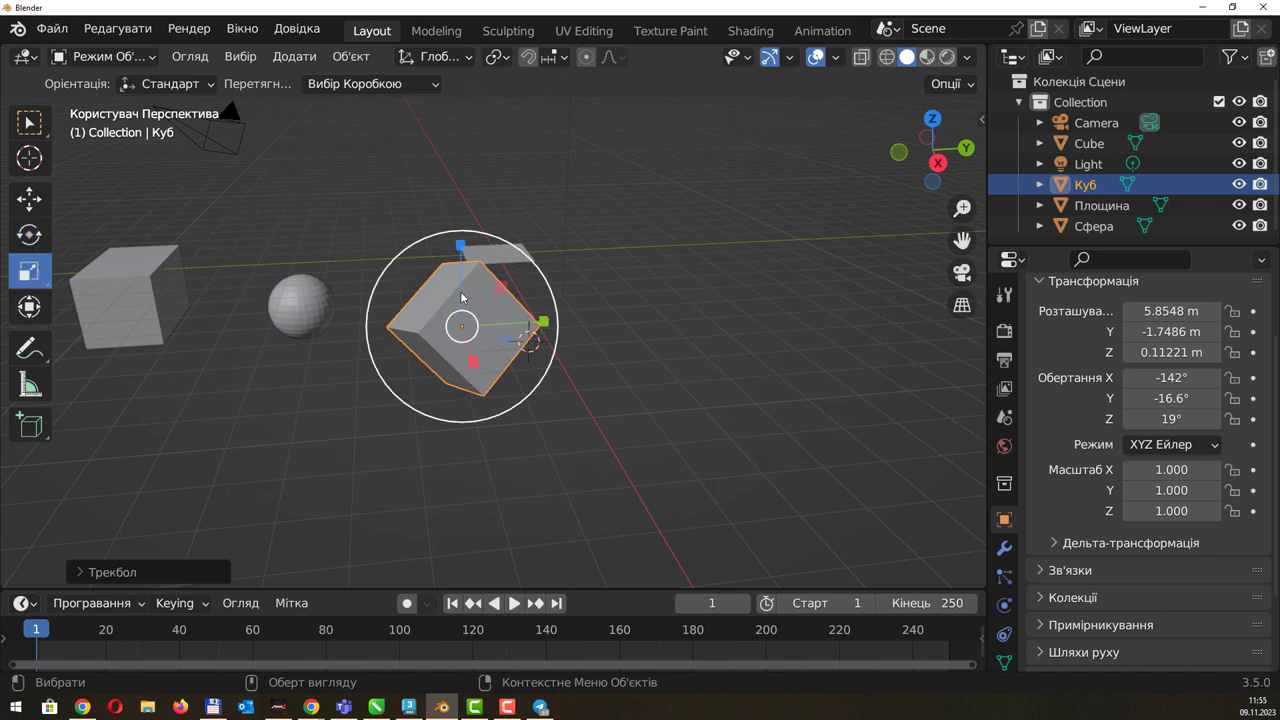
Shrink the cube and flatten it by scaling it vertically and reducing its Y scale.
{"action": "mouse_move", "coordinate": [495, 320]}
{"action": "left_mouse_down"}
{"action": "mouse_move", "coordinate": [455, 355]}
{"action": "mouse_move", "coordinate": [540, 323]}
{"action": "mouse_move", "coordinate": [360, 327]}
{"action": "mouse_move", "coordinate": [628, 309]}
{"action": "mouse_move", "coordinate": [386, 329]}
{"action": "mouse_move", "coordinate": [367, 361]}
{"action": "left_mouse_up"}
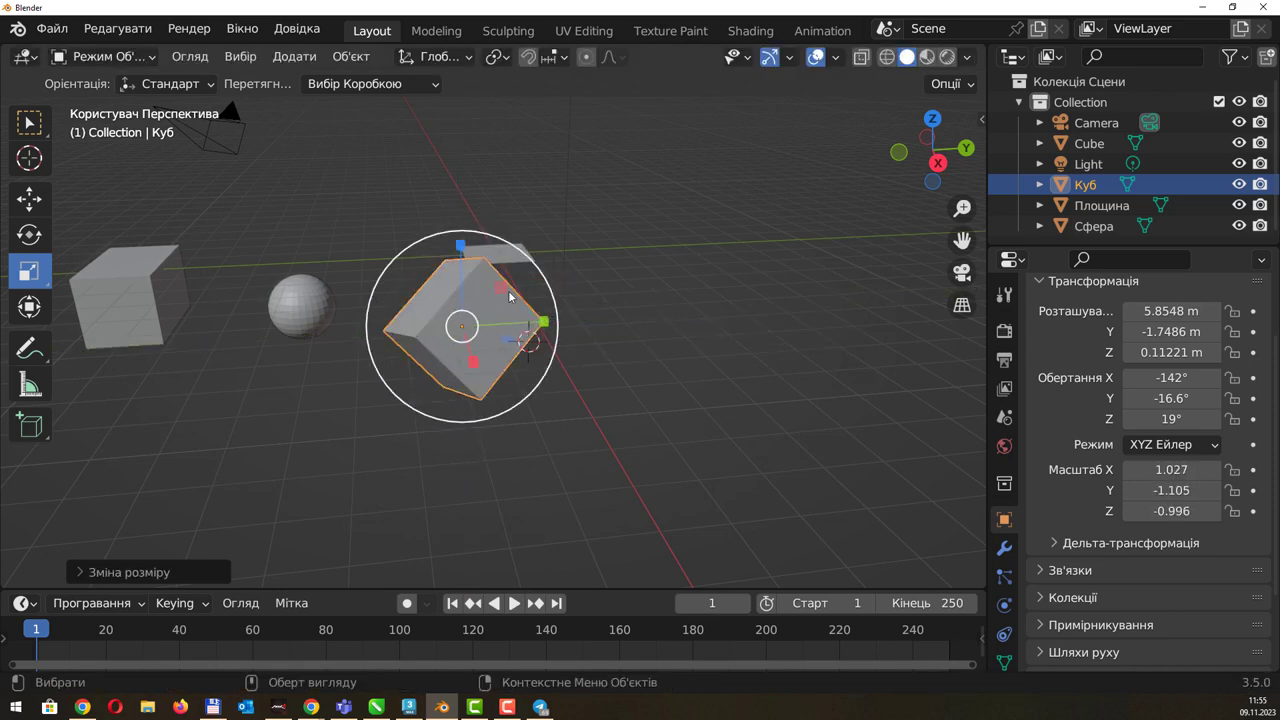
{"action": "key", "text": "KP_1"}
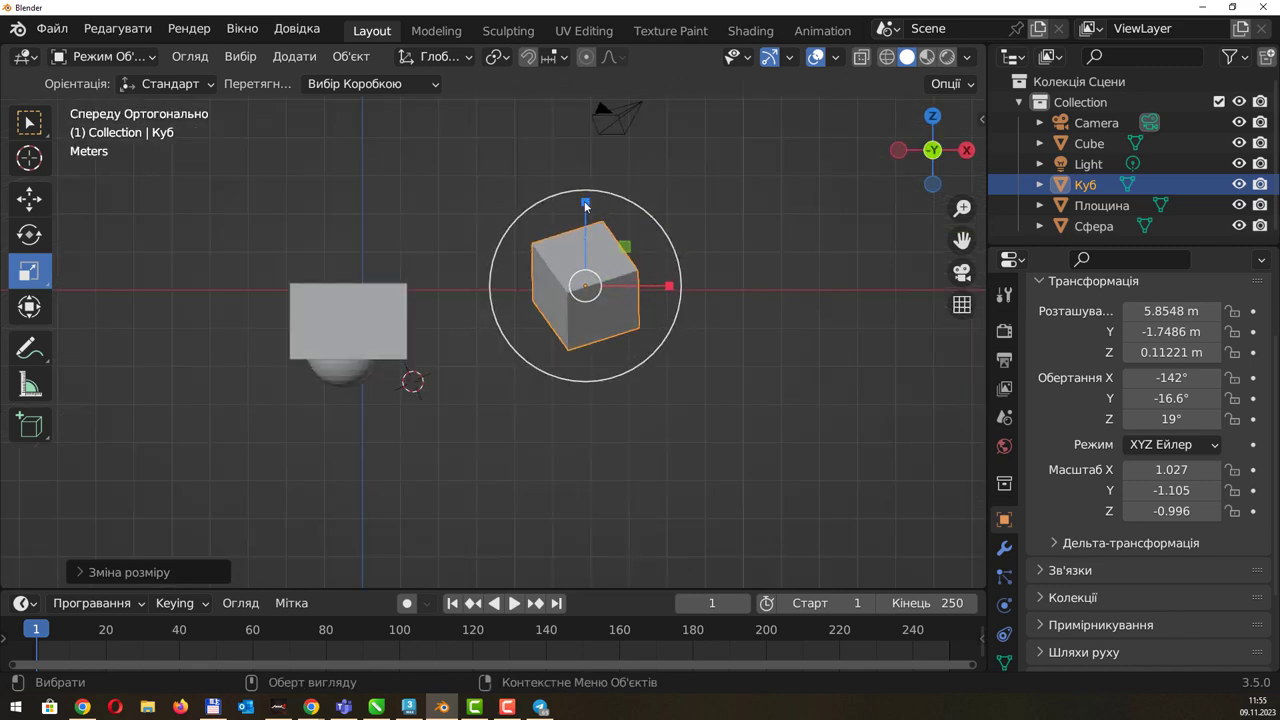
{"action": "mouse_move", "coordinate": [584, 201]}
{"action": "left_mouse_down"}
{"action": "mouse_move", "coordinate": [586, 296]}
{"action": "mouse_move", "coordinate": [635, 348]}
{"action": "left_mouse_up"}
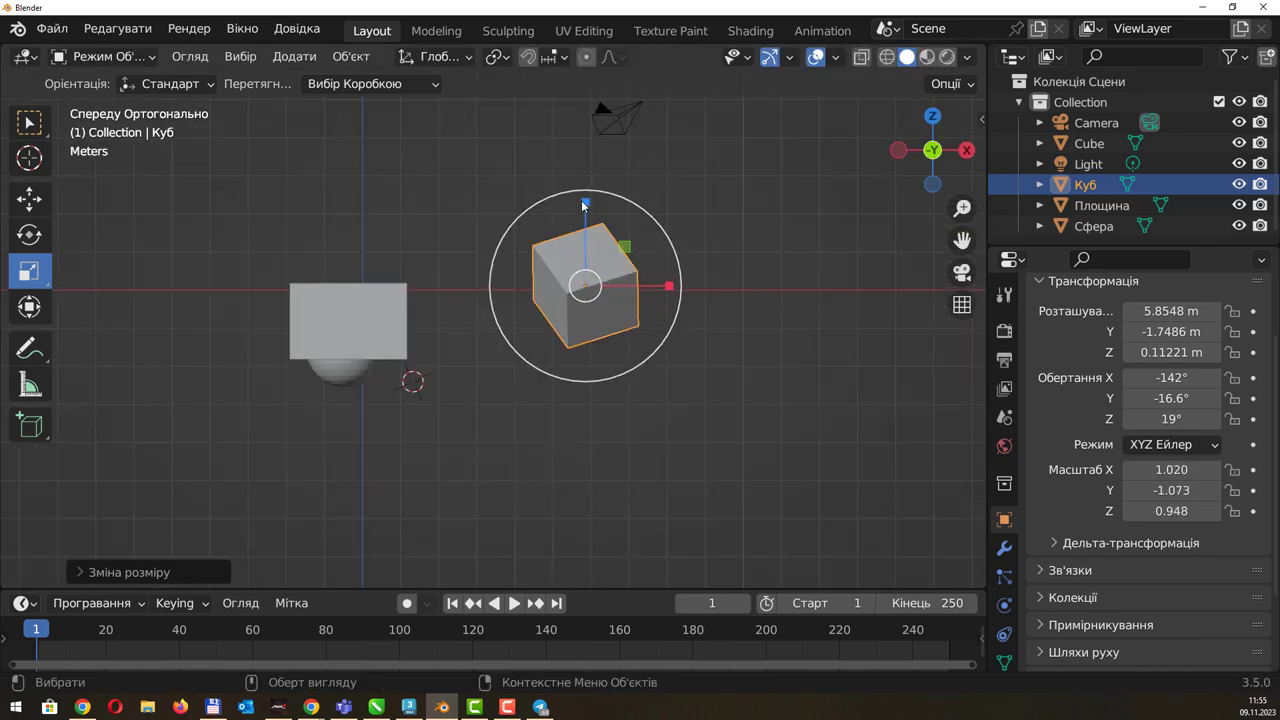
{"action": "left_click_drag", "start_coordinate": [581, 201], "coordinate": [650, 278]}
{"action": "middle_click_drag", "start_coordinate": [650, 278], "coordinate": [796, 323]}
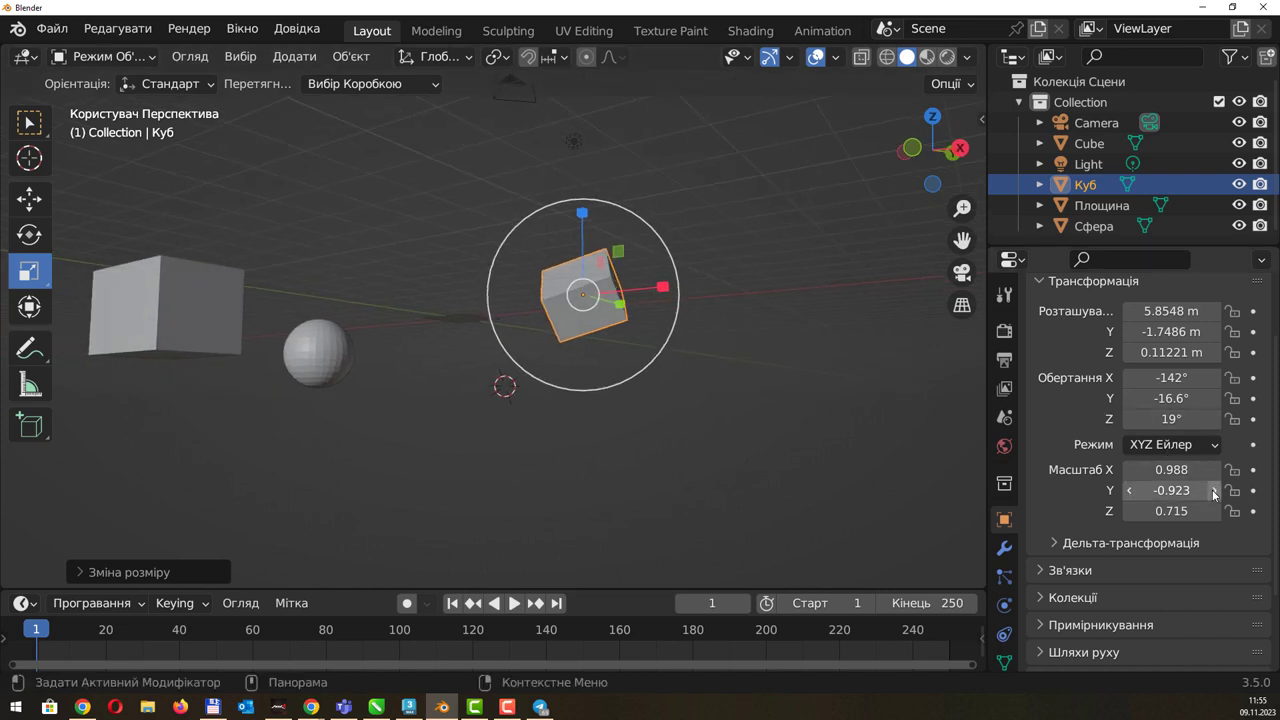
{"action": "mouse_move", "coordinate": [1214, 492]}
{"action": "left_mouse_down"}
{"action": "mouse_move", "coordinate": [1250, 492]}
{"action": "mouse_move", "coordinate": [1145, 490]}
{"action": "left_mouse_up"}
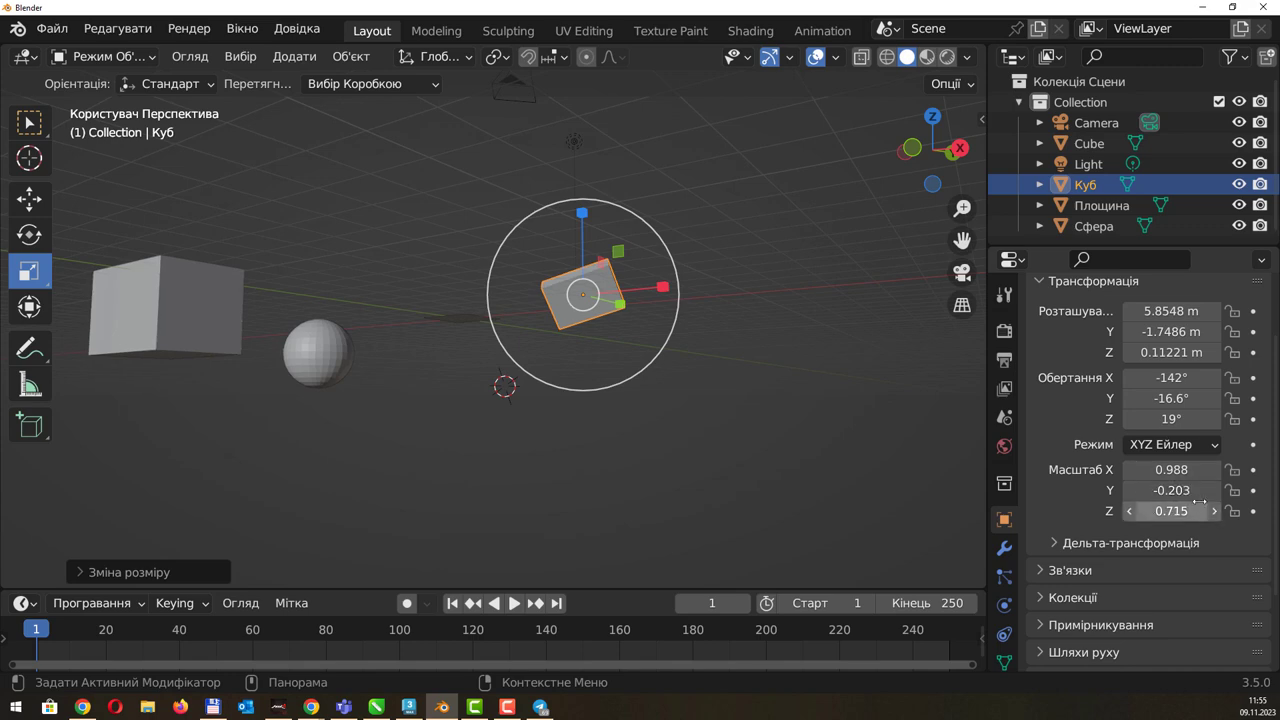
{"action": "key", "text": "KP_7"}
{"action": "mouse_move", "coordinate": [731, 374]}
{"action": "middle_mouse_down"}
{"action": "mouse_move", "coordinate": [572, 240]}
{"action": "mouse_move", "coordinate": [720, 250]}
{"action": "middle_mouse_up"}
Tilt the slab, widen its X scale, adjust its Y thickness, then switch to 3ds Max.
{"action": "key", "text": "r"}
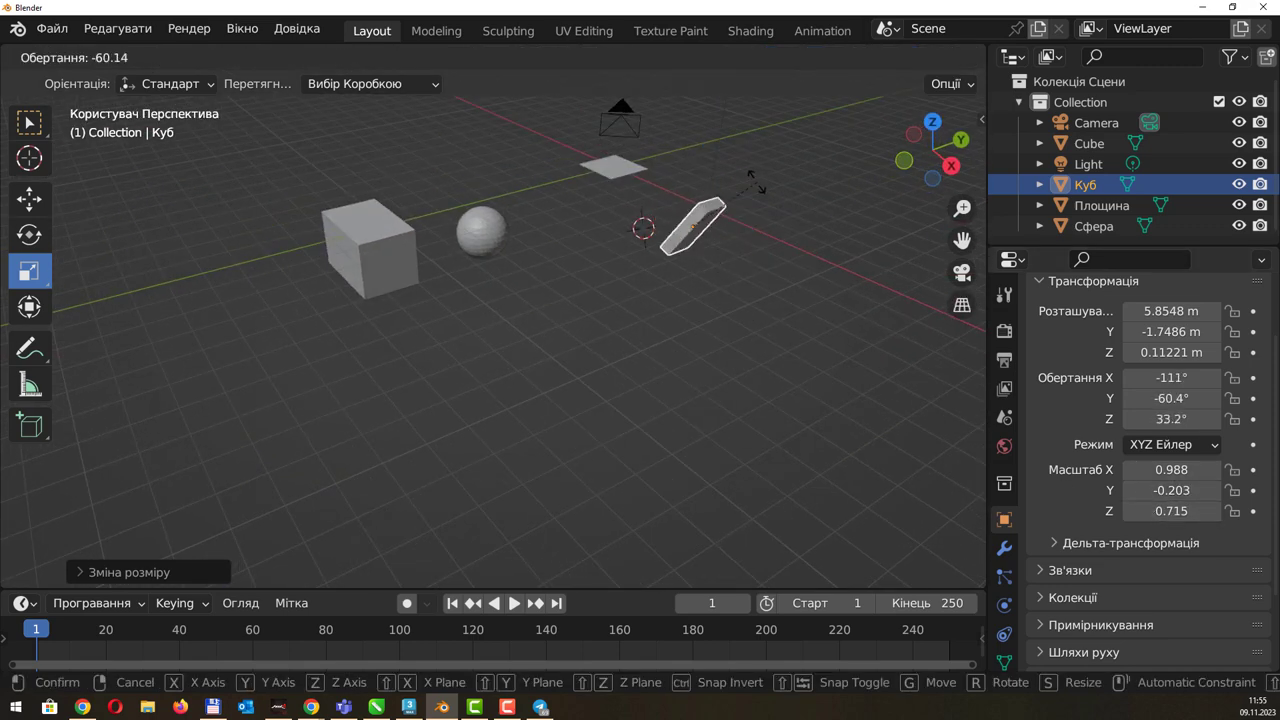
{"action": "left_click", "coordinate": [660, 200]}
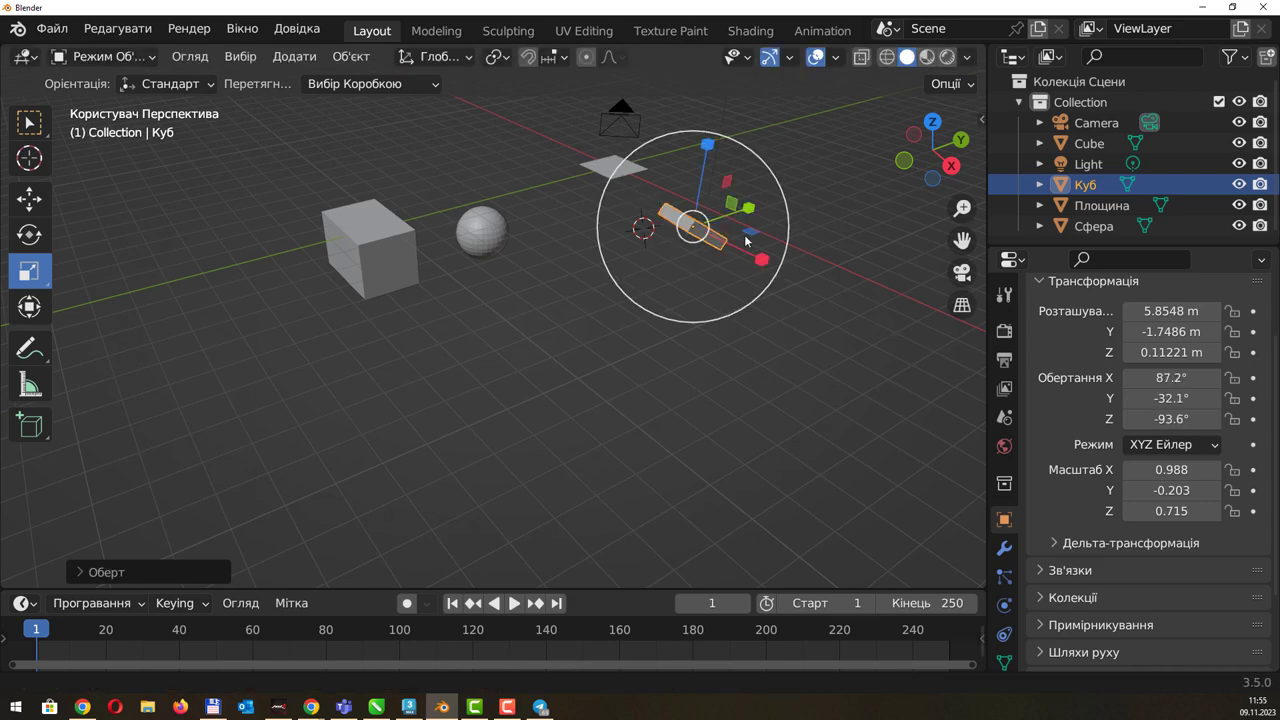
{"action": "middle_click_drag", "start_coordinate": [748, 243], "coordinate": [578, 332]}
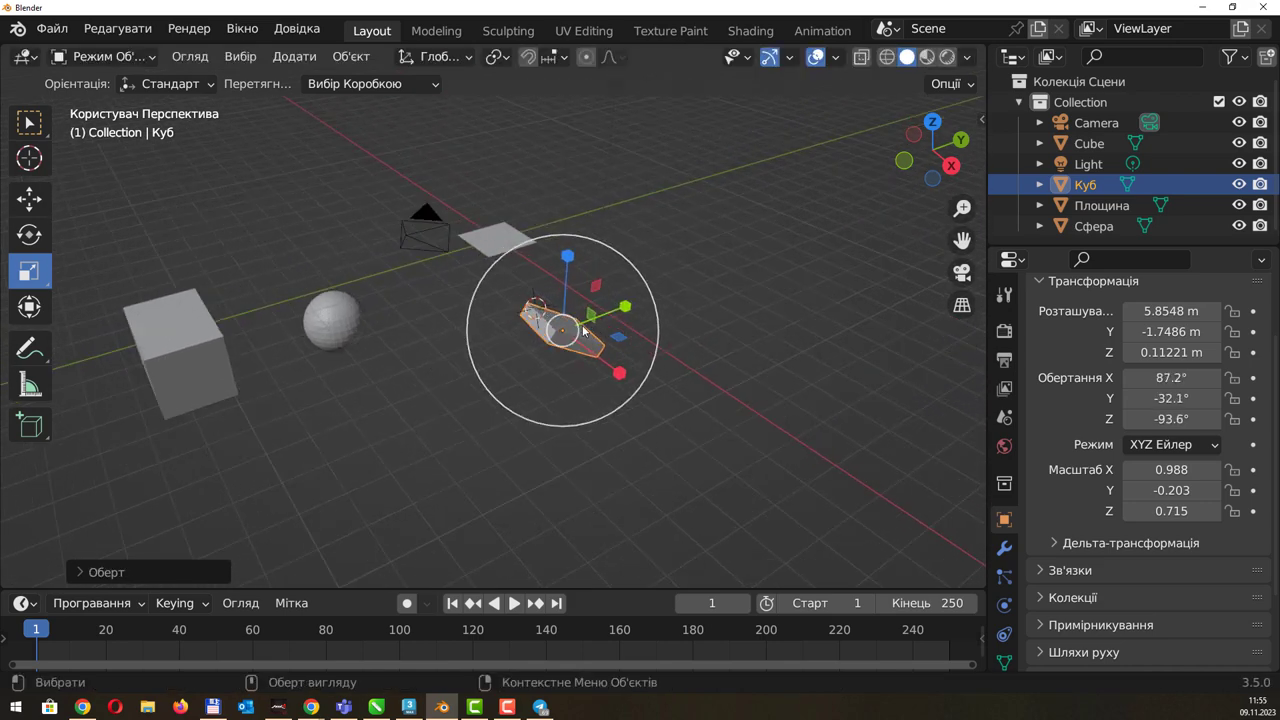
{"action": "left_click_drag", "start_coordinate": [1132, 472], "coordinate": [1170, 472]}
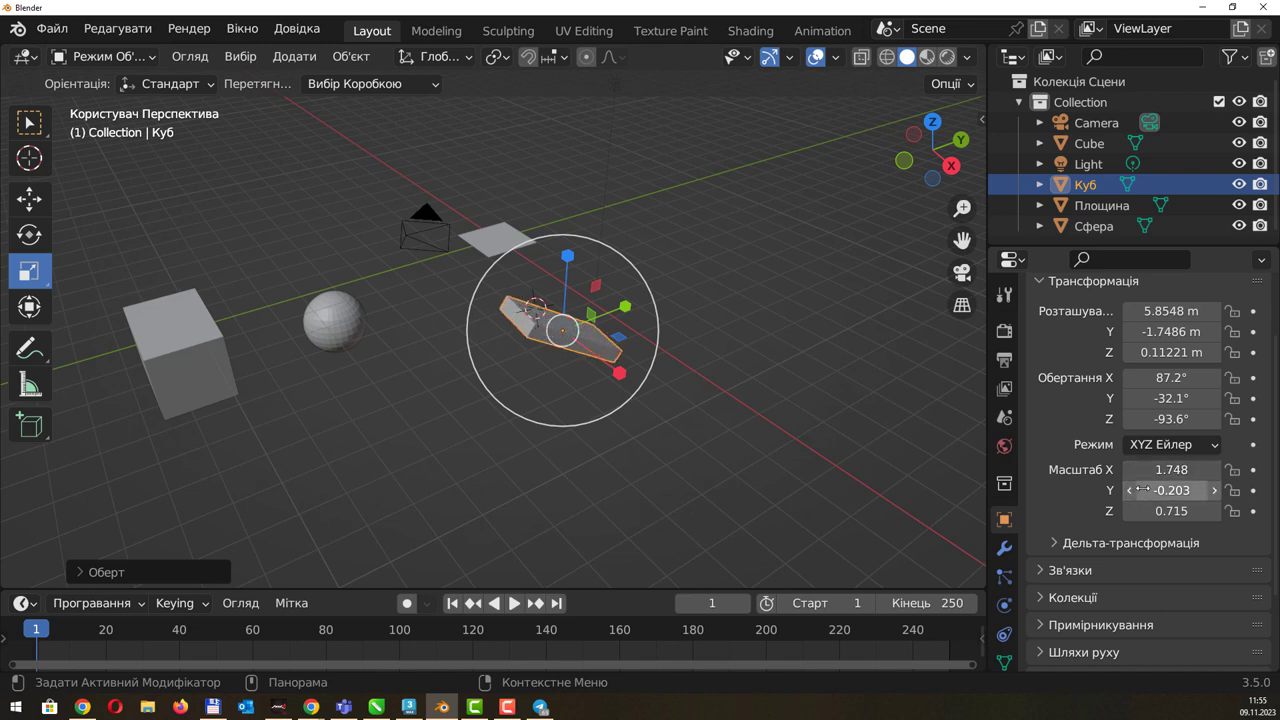
{"action": "mouse_move", "coordinate": [1136, 490]}
{"action": "left_mouse_down"}
{"action": "mouse_move", "coordinate": [1100, 490]}
{"action": "mouse_move", "coordinate": [1185, 490]}
{"action": "left_mouse_up"}
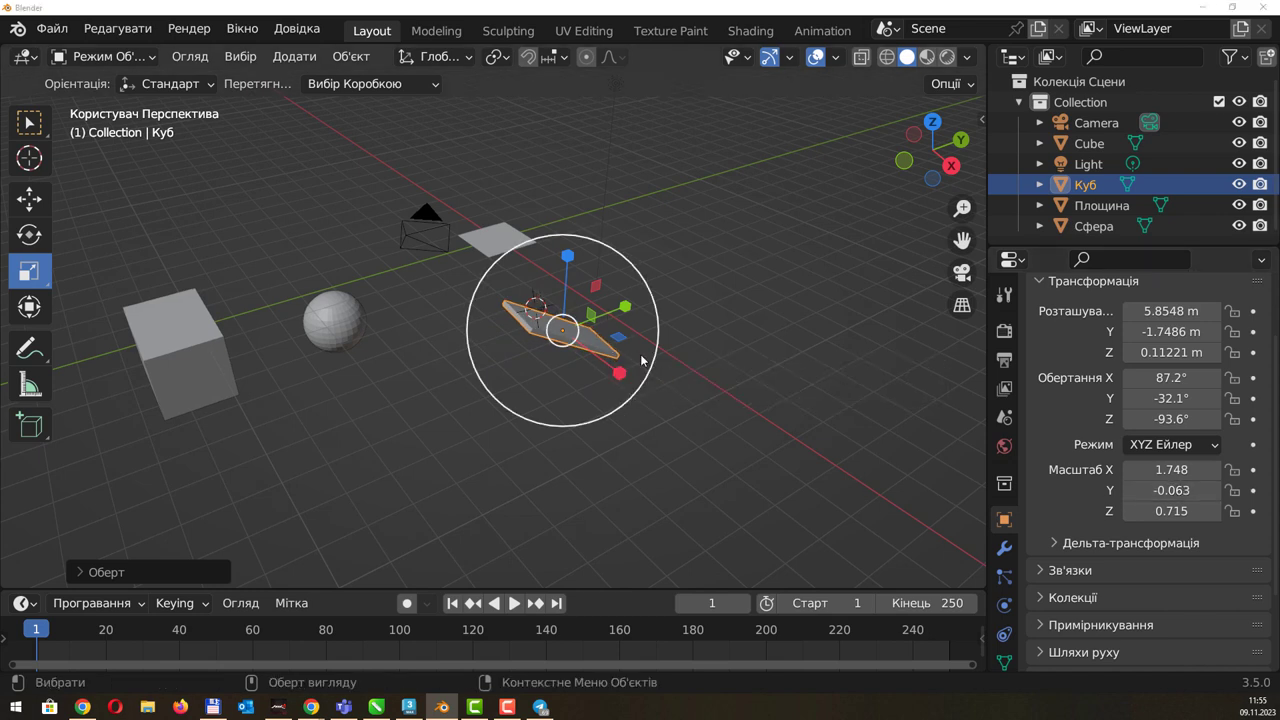
{"action": "left_click", "coordinate": [408, 707]}
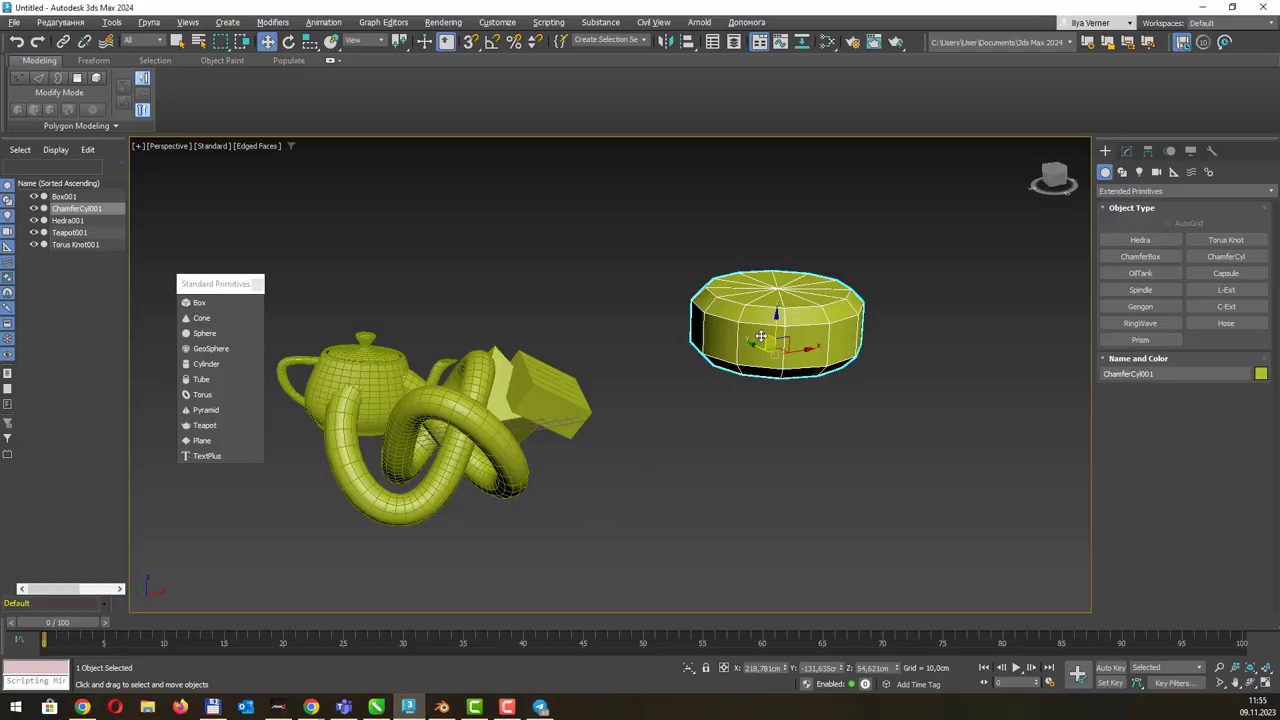
Squash the chamfer cylinder with non-uniform scale and tilt it, then return to Blender.
{"action": "key", "text": "r"}
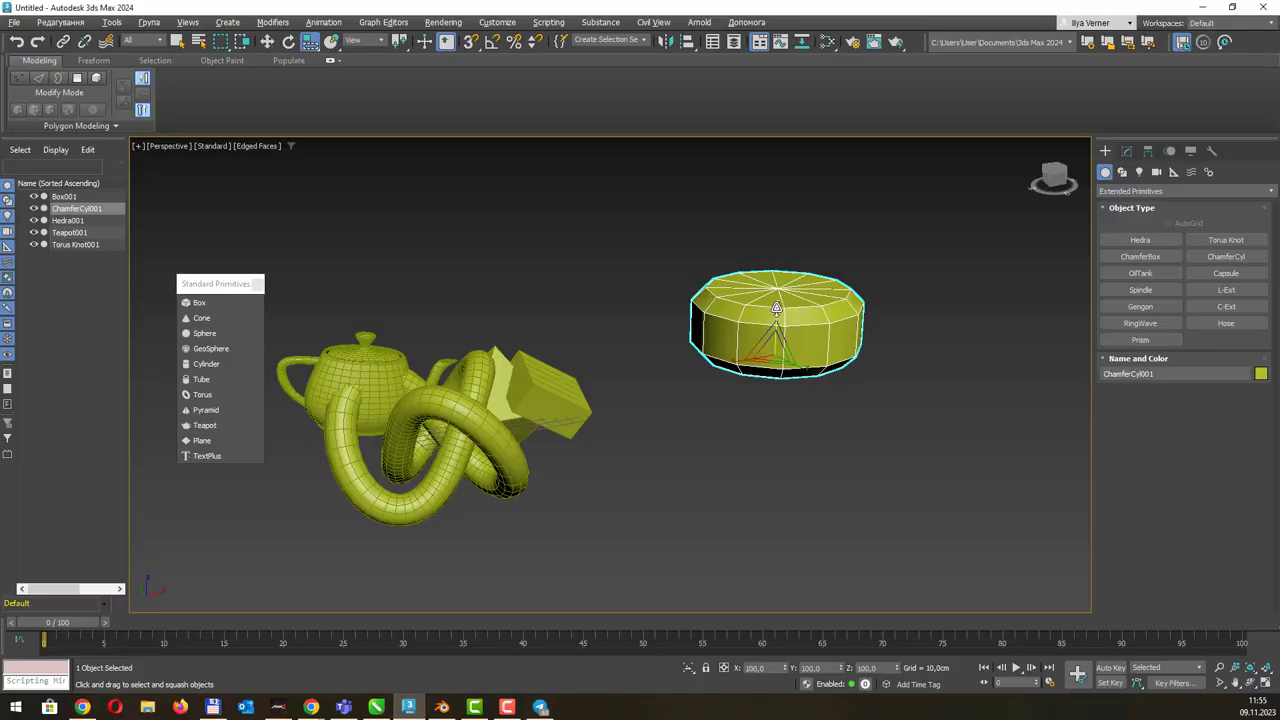
{"action": "left_click_drag", "start_coordinate": [309, 41], "coordinate": [310, 61]}
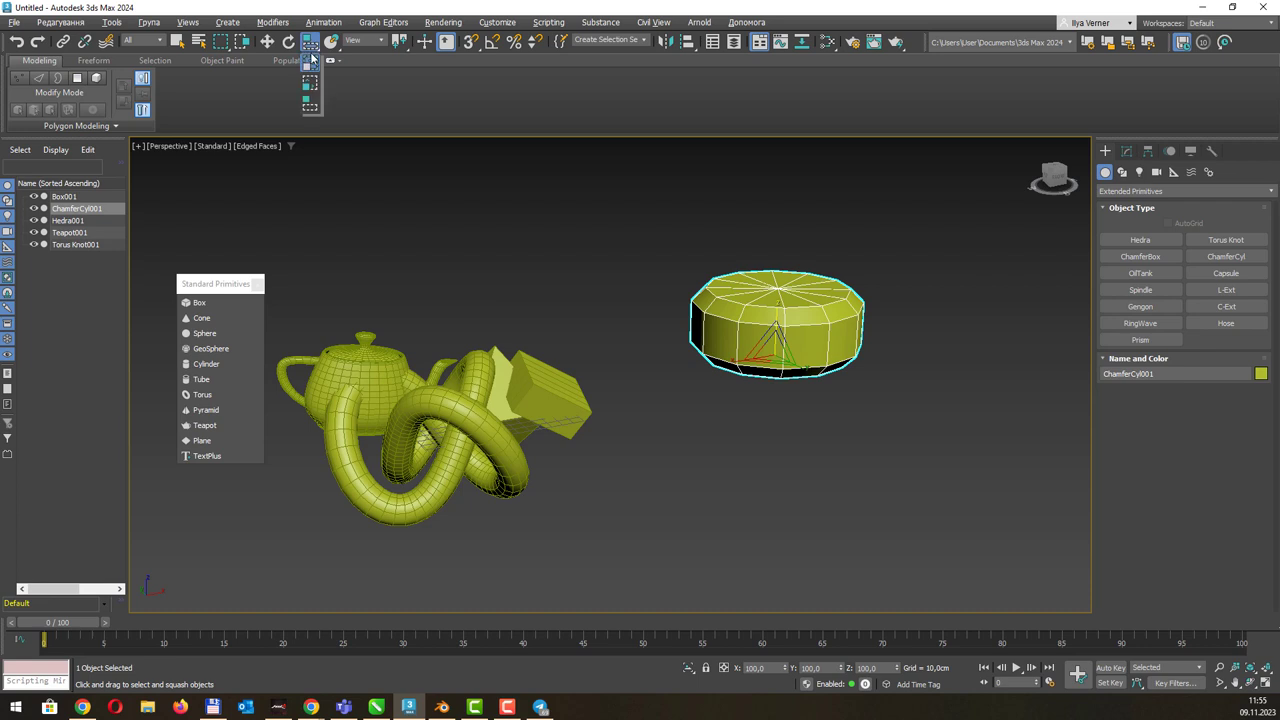
{"action": "mouse_move", "coordinate": [777, 310]}
{"action": "left_mouse_down"}
{"action": "mouse_move", "coordinate": [752, 350]}
{"action": "mouse_move", "coordinate": [784, 293]}
{"action": "mouse_move", "coordinate": [870, 405]}
{"action": "left_mouse_up"}
{"action": "key", "text": "e"}
{"action": "key", "text": "r"}
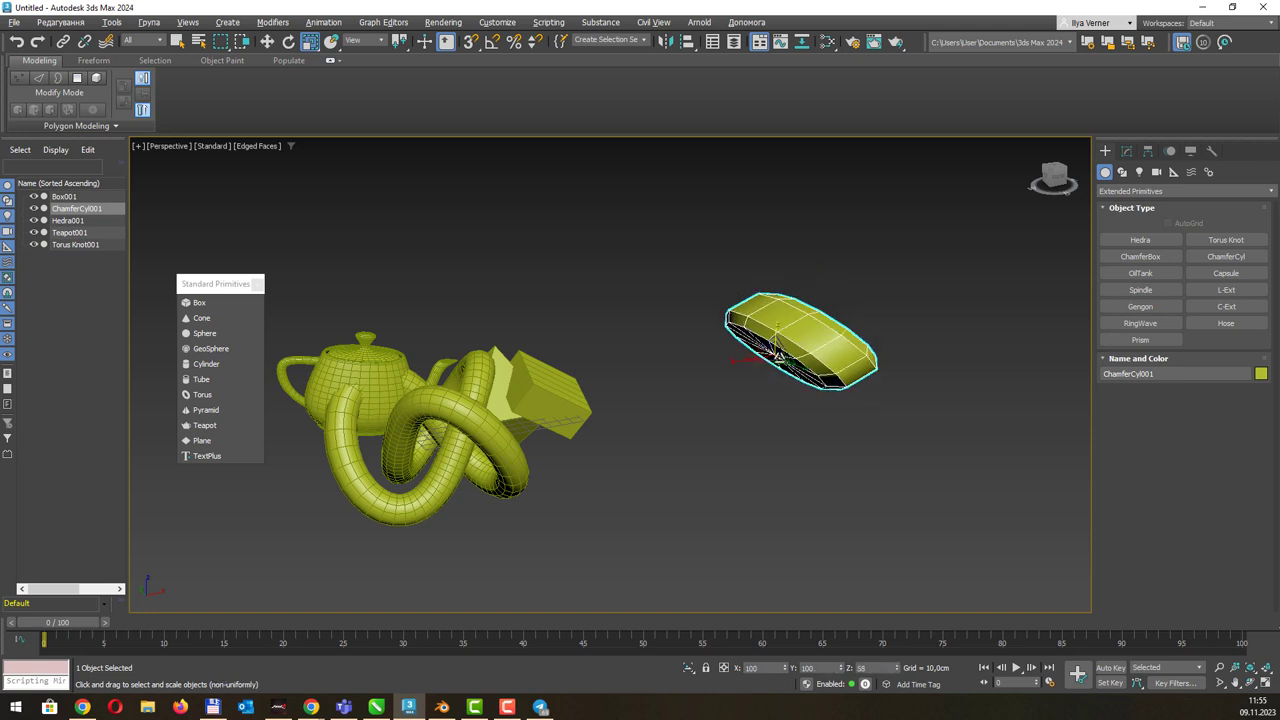
{"action": "middle_click_drag", "start_coordinate": [870, 404], "coordinate": [884, 376], "text": "alt"}
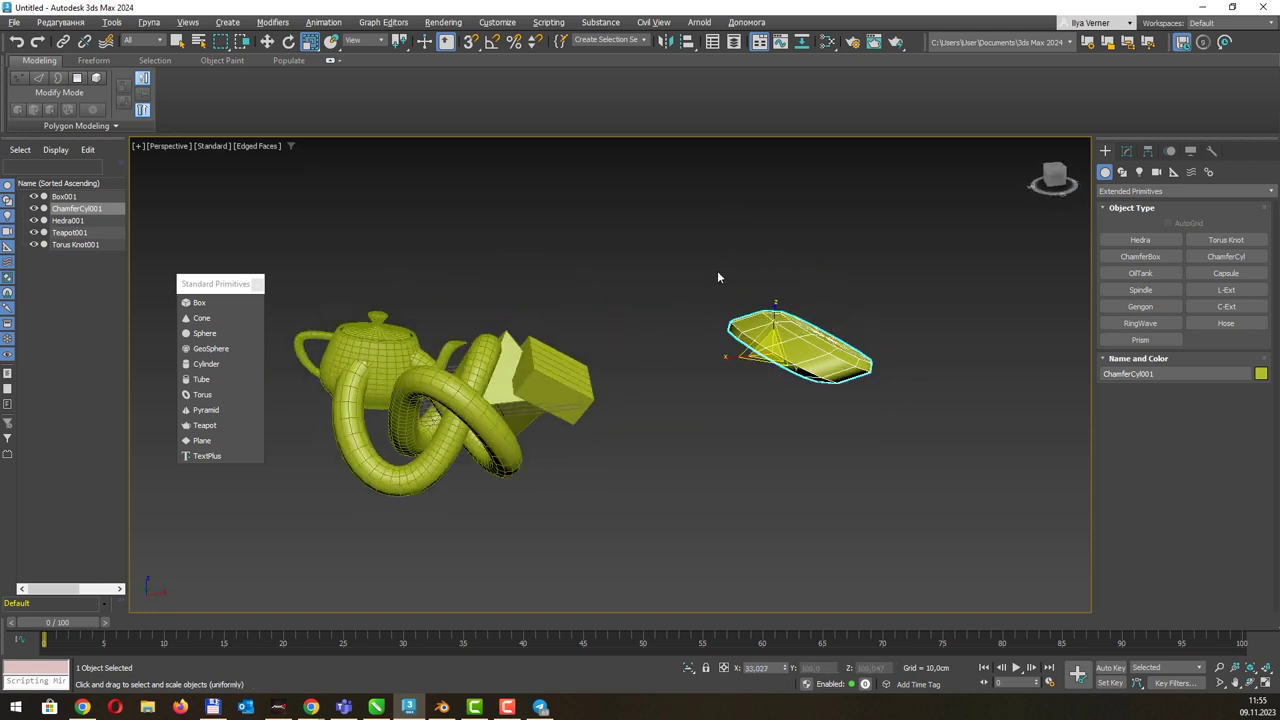
{"action": "key", "text": "alt+Tab"}
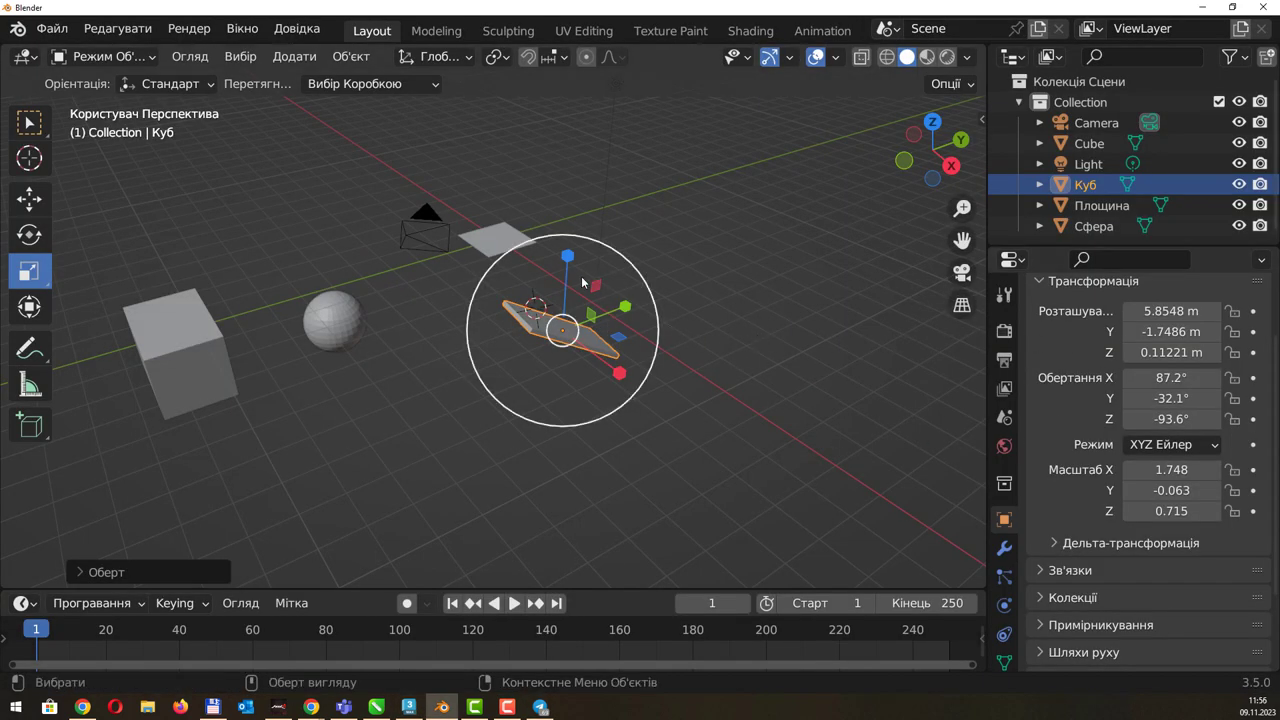
Give the slab Куб scale 2.858, -0.113, 0.715 via the Scale fields.
{"action": "left_click_drag", "start_coordinate": [1170, 469], "coordinate": [1200, 469]}
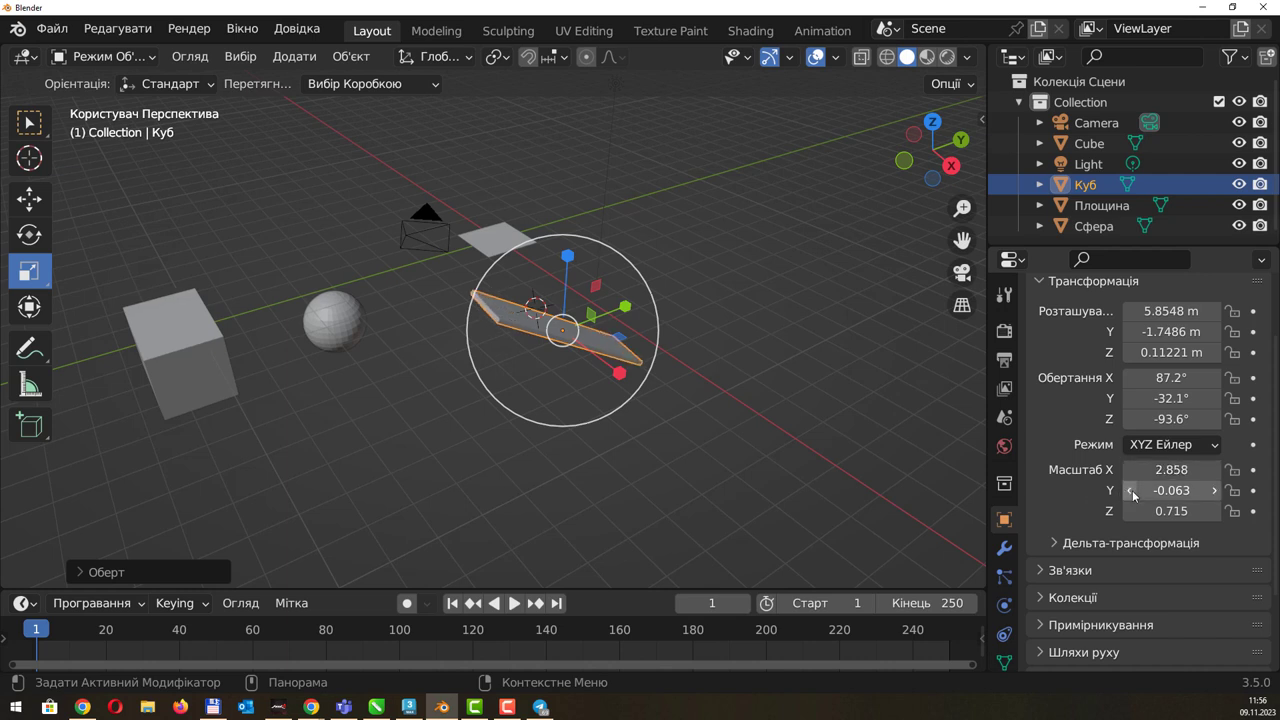
{"action": "left_click_drag", "start_coordinate": [1133, 494], "coordinate": [1140, 490]}
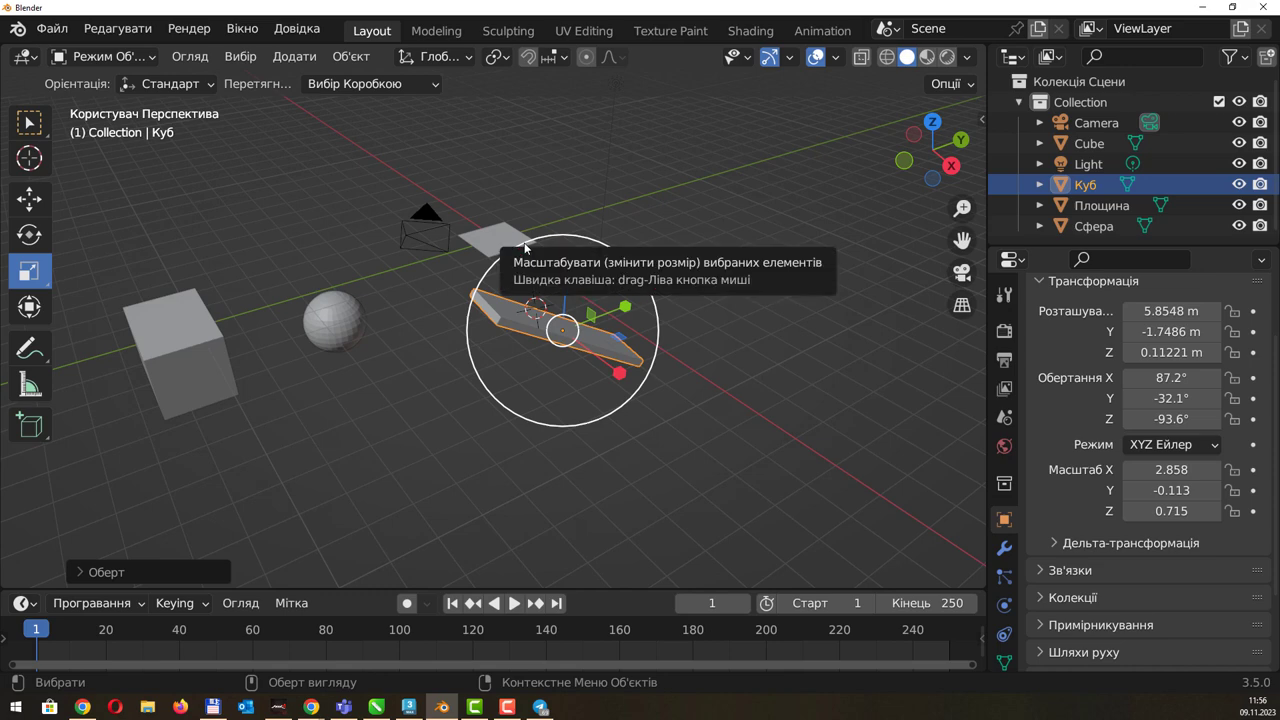
{"action": "mouse_move", "coordinate": [618, 288]}
{"action": "middle_mouse_down"}
{"action": "mouse_move", "coordinate": [558, 295]}
{"action": "mouse_move", "coordinate": [149, 230]}
{"action": "middle_mouse_up"}
{"action": "middle_click_drag", "start_coordinate": [662, 343], "coordinate": [119, 281]}
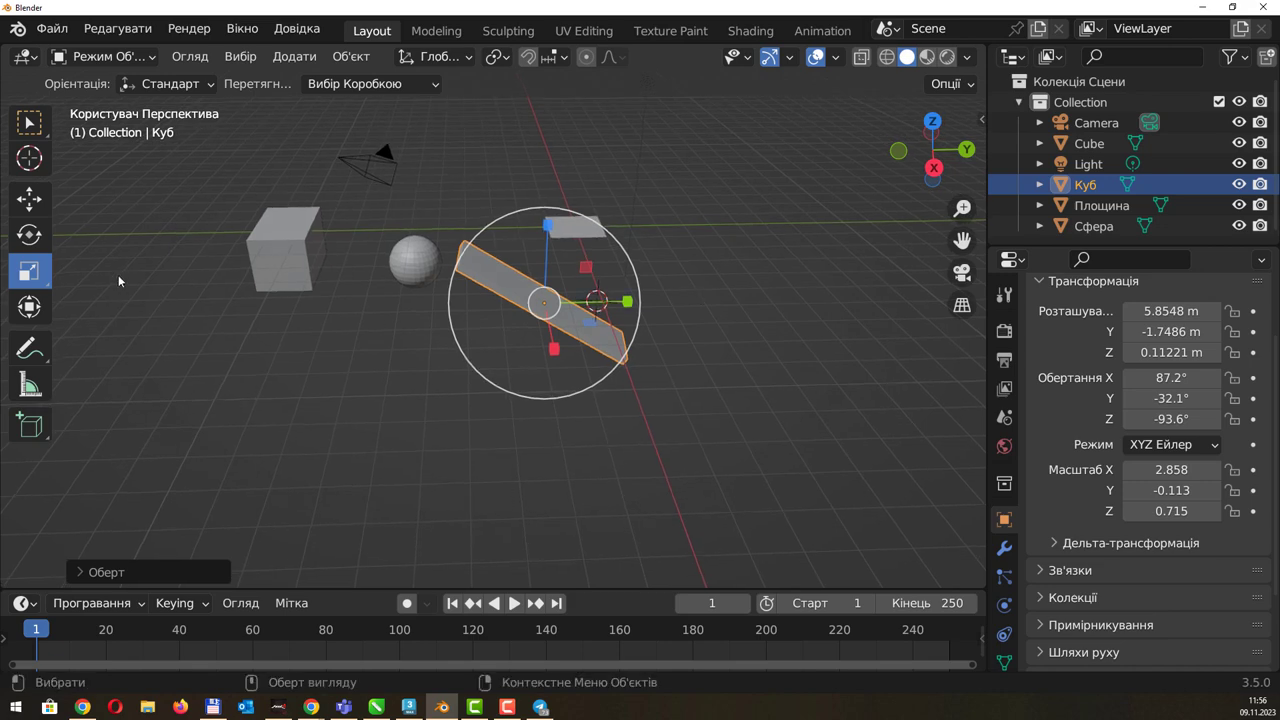
Stretch, rotate flatter and widen the slab into a broad panel with the Transform gizmo.
{"action": "left_click", "coordinate": [30, 308]}
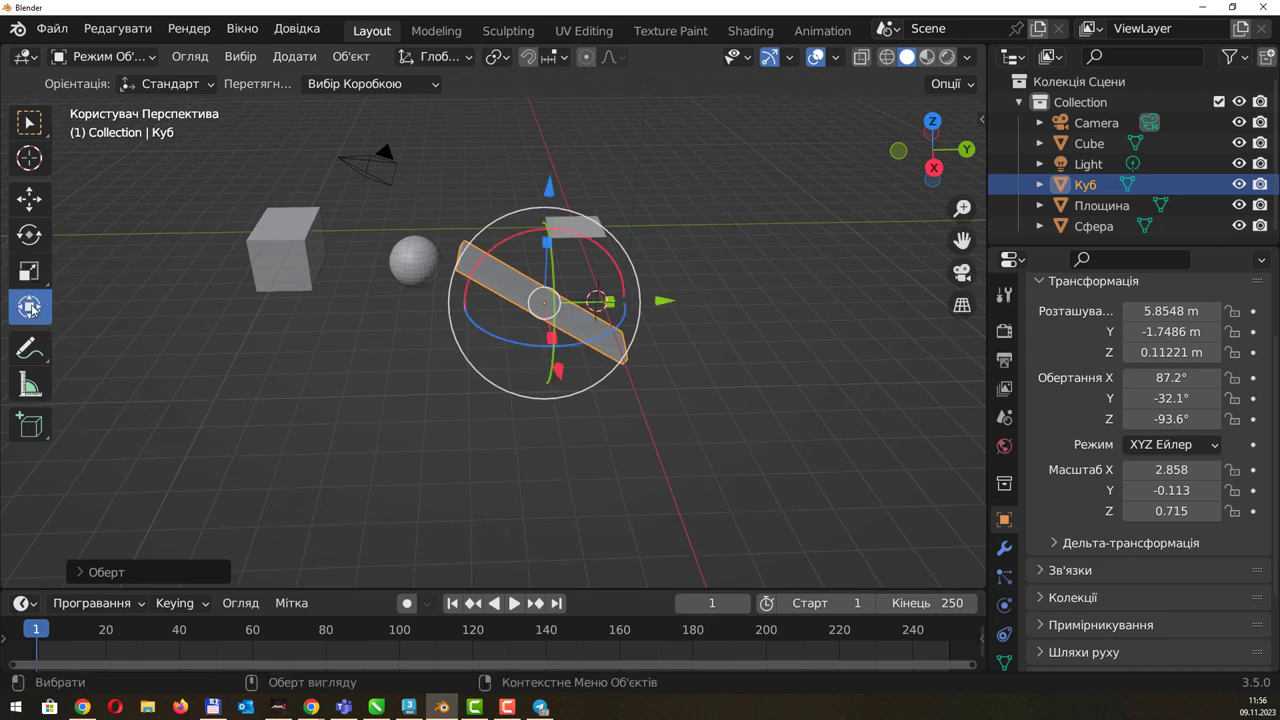
{"action": "mouse_move", "coordinate": [583, 341]}
{"action": "middle_mouse_down"}
{"action": "mouse_move", "coordinate": [530, 265]}
{"action": "mouse_move", "coordinate": [647, 311]}
{"action": "middle_mouse_up"}
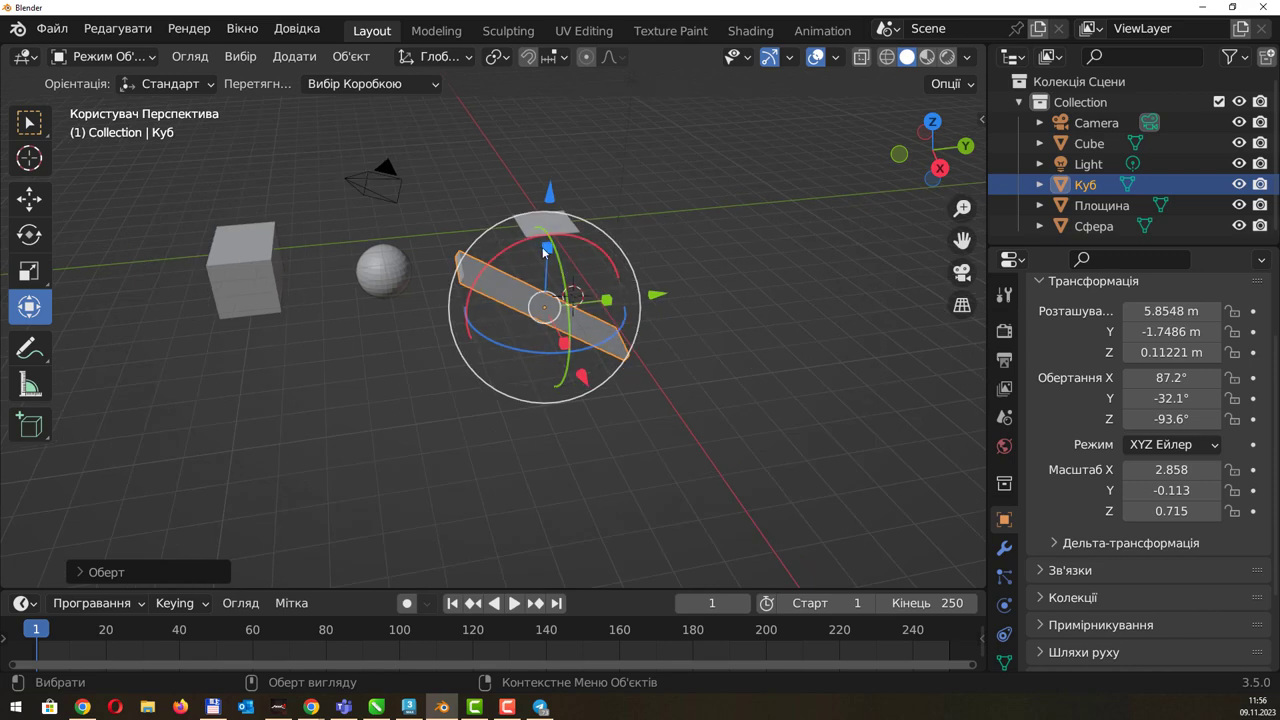
{"action": "mouse_move", "coordinate": [606, 301]}
{"action": "left_mouse_down"}
{"action": "mouse_move", "coordinate": [680, 292]}
{"action": "mouse_move", "coordinate": [613, 302]}
{"action": "left_mouse_up"}
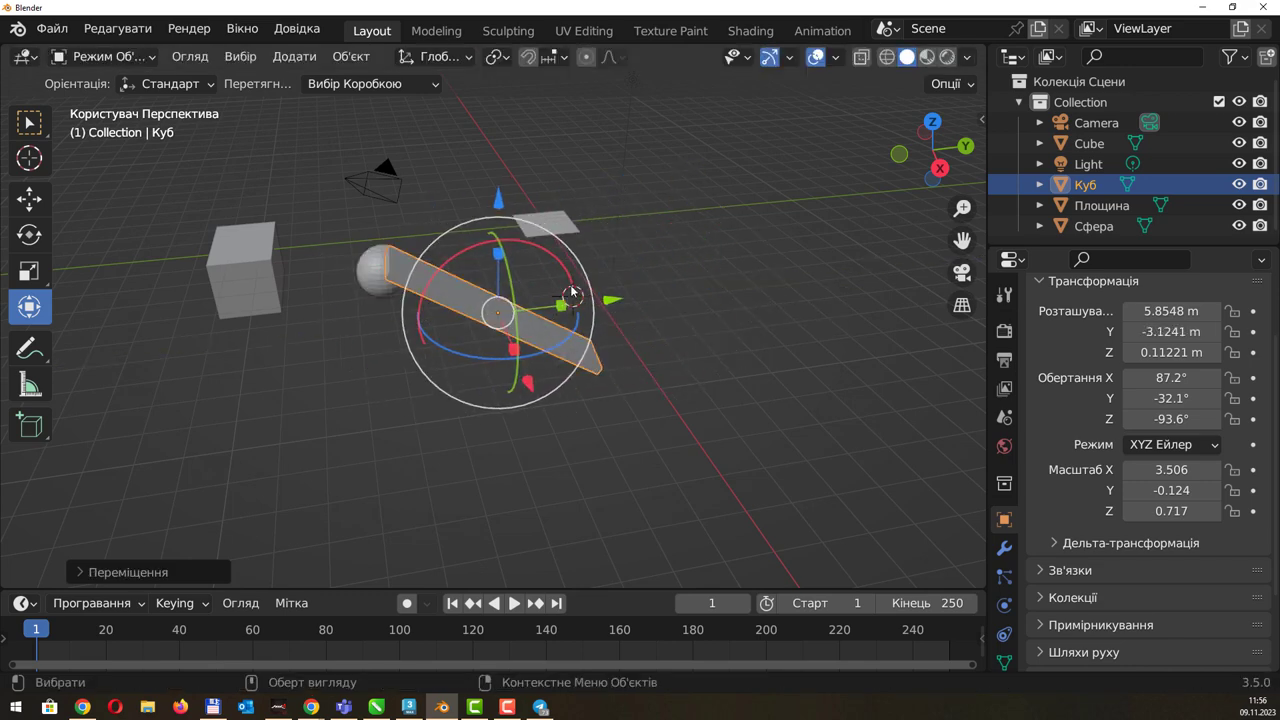
{"action": "left_click_drag", "start_coordinate": [546, 250], "coordinate": [558, 254]}
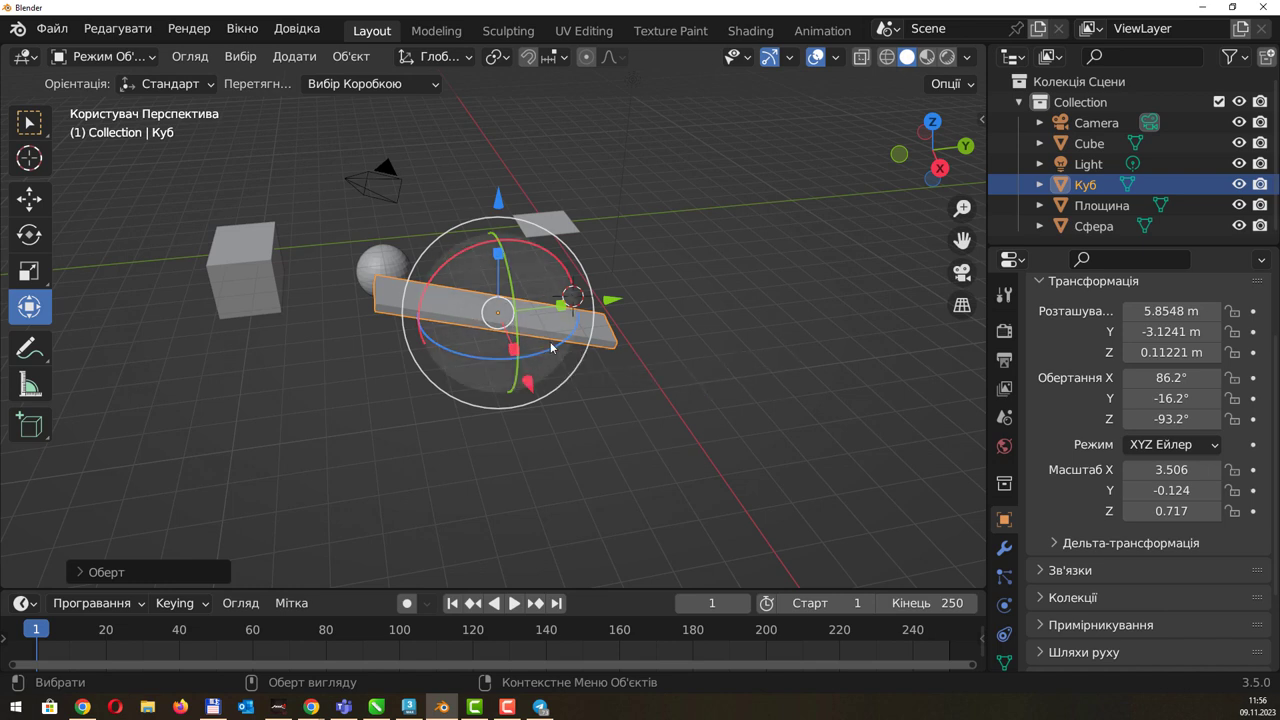
{"action": "left_click_drag", "start_coordinate": [519, 350], "coordinate": [556, 452]}
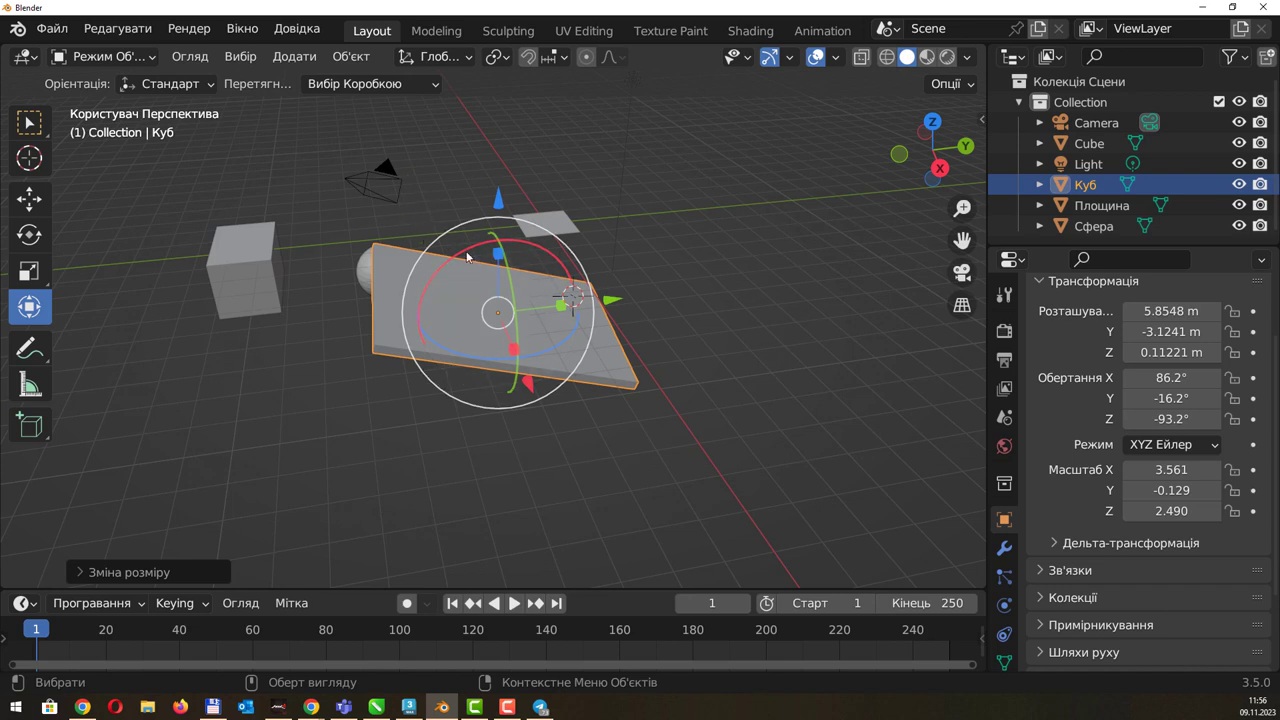
Delete the slab Куб, then box-select and delete the small plane and the light.
{"action": "left_click", "coordinate": [36, 129]}
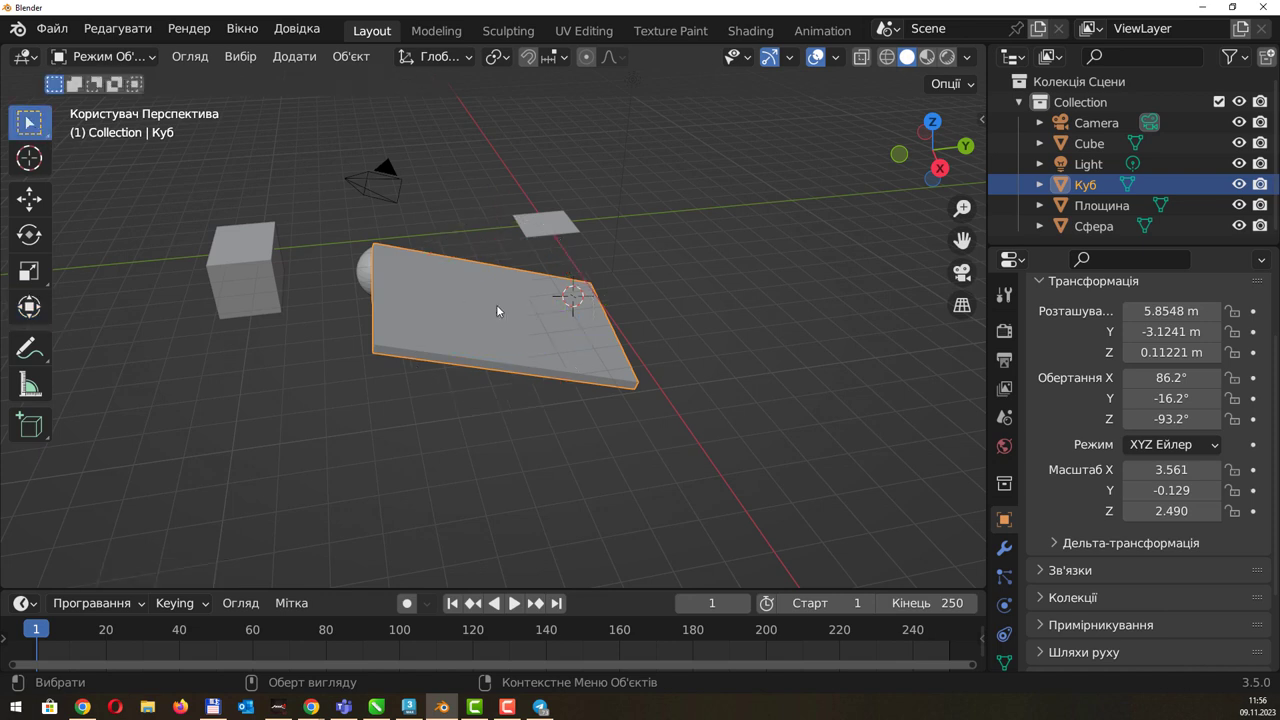
{"action": "key", "text": "Delete"}
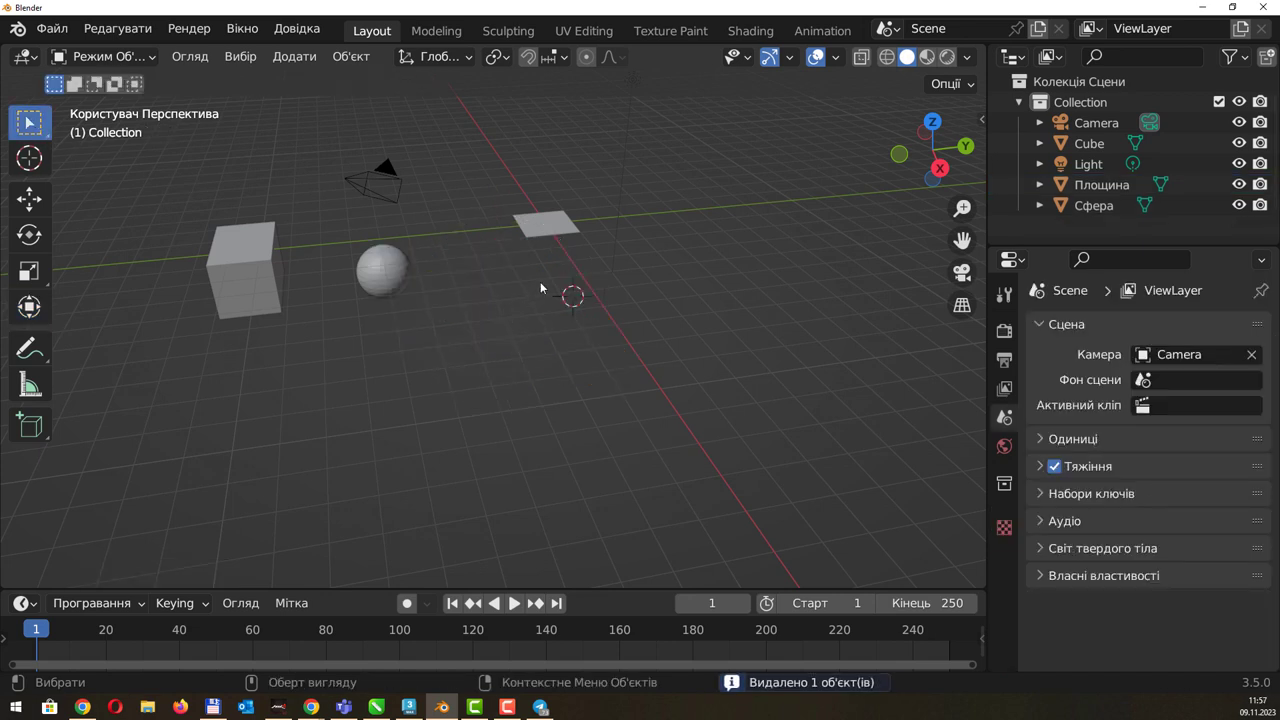
{"action": "left_click_drag", "start_coordinate": [655, 170], "coordinate": [432, 376]}
{"action": "key", "text": "Delete"}
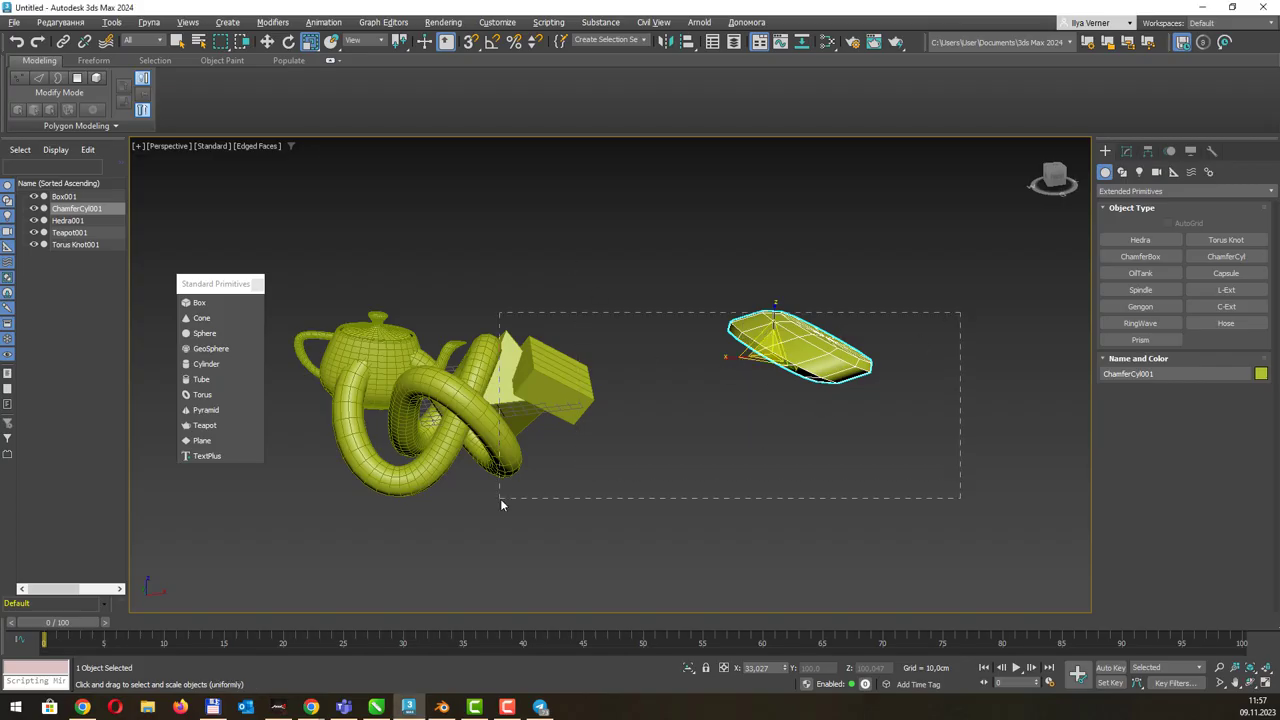
In 3ds Max, delete every object except the teapot and centre it in view.
{"action": "left_click_drag", "start_coordinate": [501, 505], "coordinate": [500, 498]}
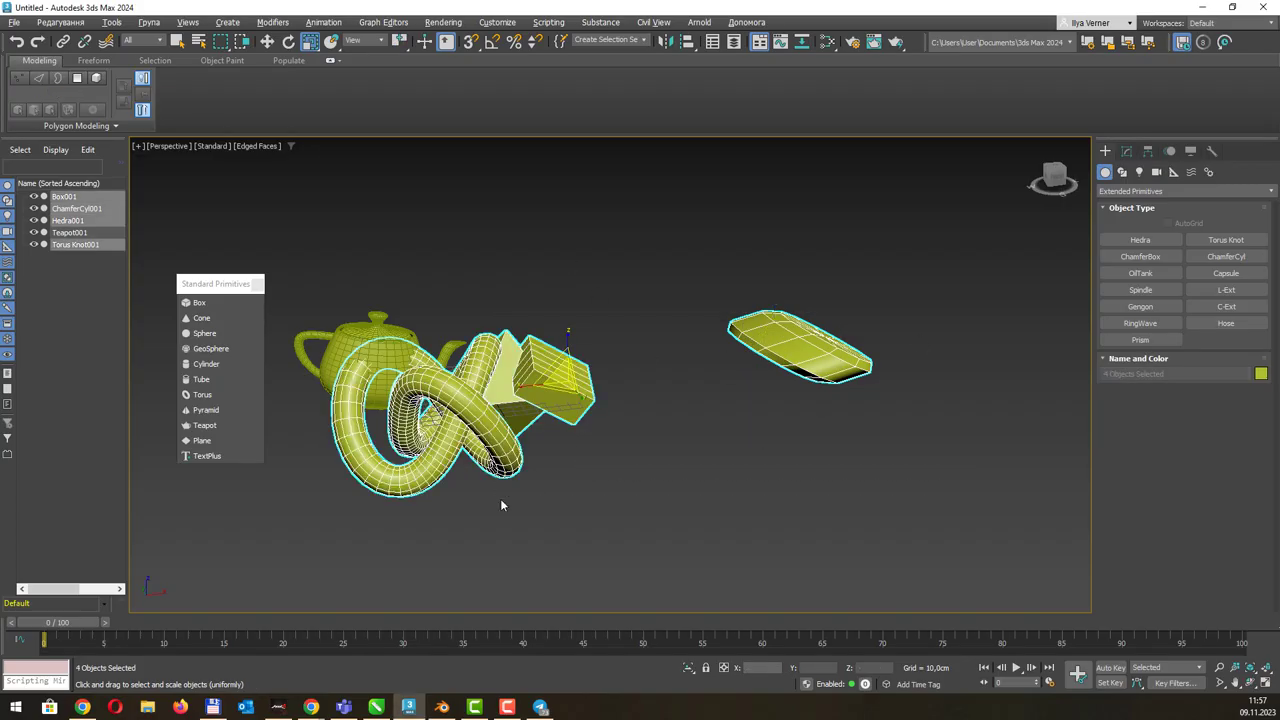
{"action": "key", "text": "Delete"}
{"action": "scroll", "coordinate": [475, 358], "scroll_direction": "up", "scroll_amount": 1}
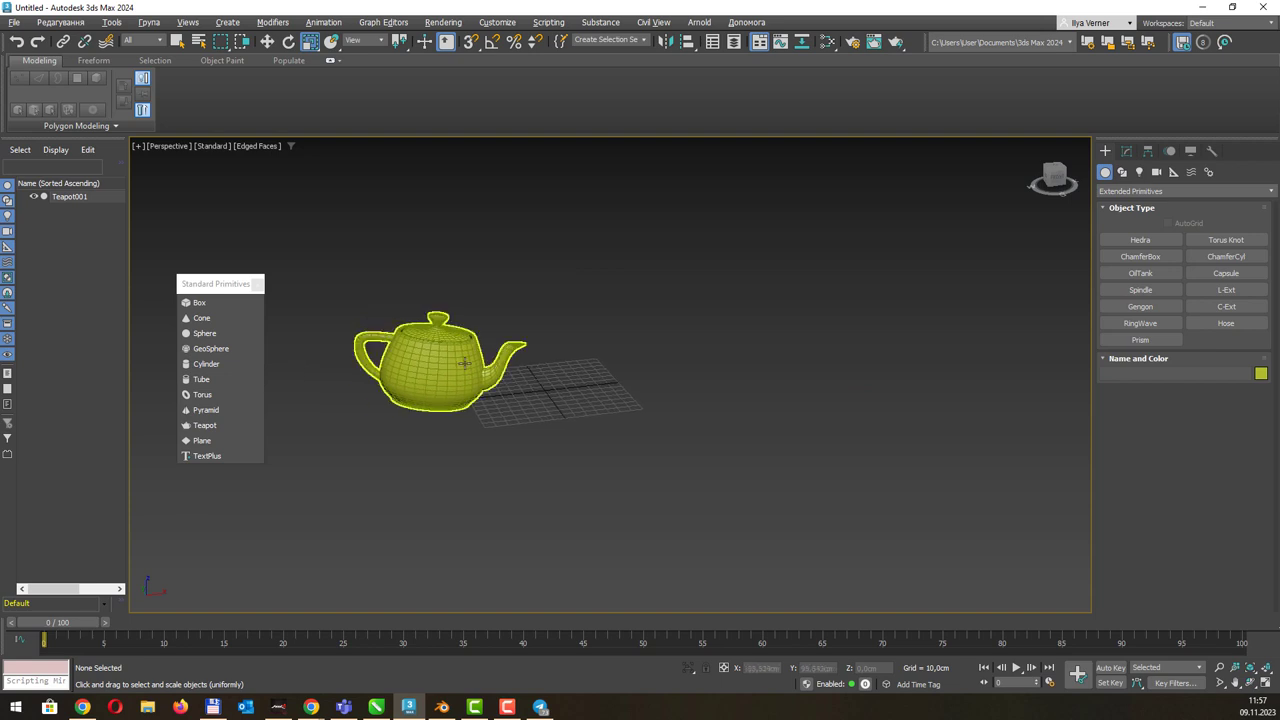
{"action": "scroll", "coordinate": [475, 358], "scroll_direction": "up", "scroll_amount": 3}
{"action": "scroll", "coordinate": [475, 358], "scroll_direction": "down", "scroll_amount": 1}
{"action": "middle_click_drag", "start_coordinate": [553, 330], "coordinate": [668, 328]}
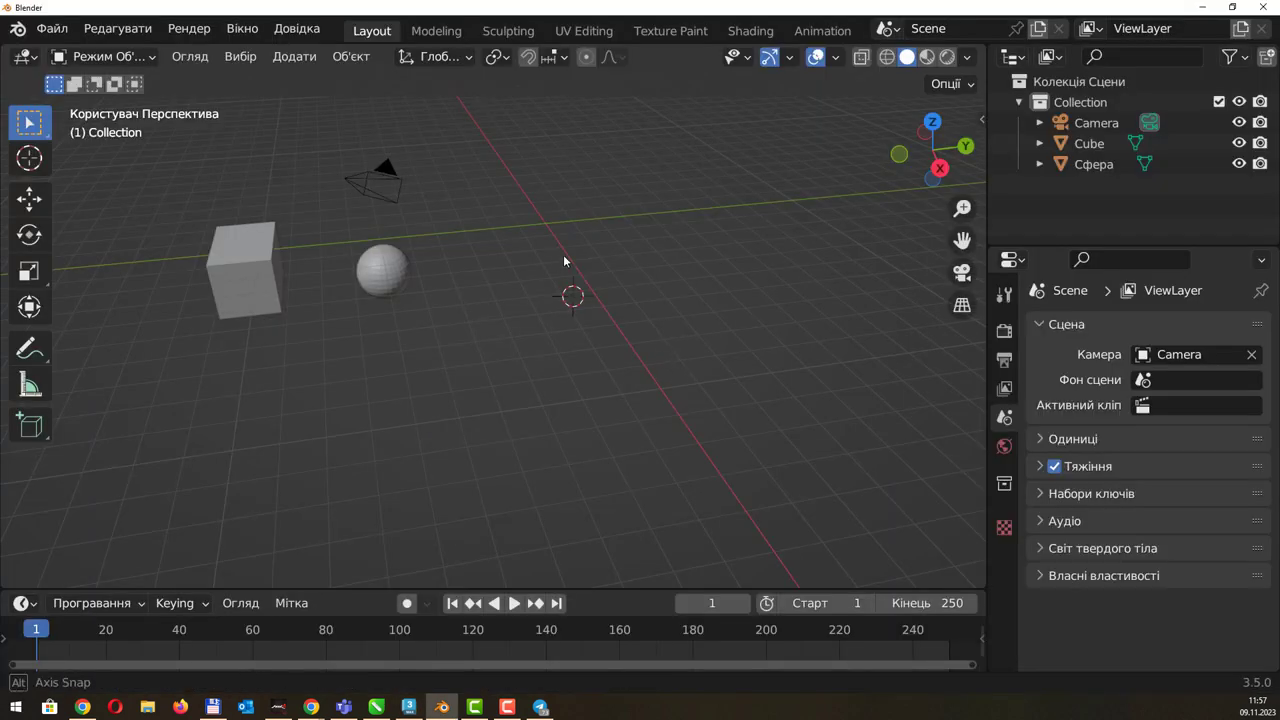
Box-select the cube and the sphere together in the viewport.
{"action": "middle_click_drag", "start_coordinate": [564, 261], "coordinate": [588, 237]}
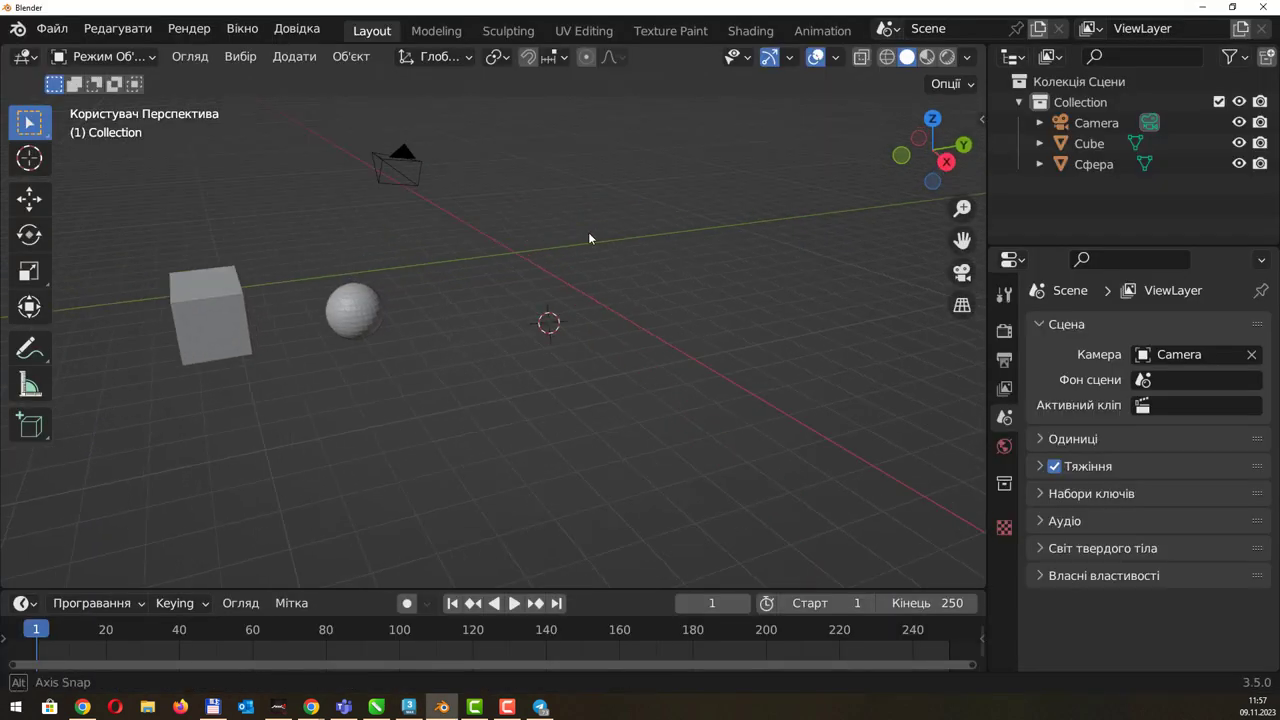
{"action": "mouse_move", "coordinate": [409, 269]}
{"action": "middle_mouse_down"}
{"action": "mouse_move", "coordinate": [658, 248]}
{"action": "mouse_move", "coordinate": [414, 277]}
{"action": "mouse_move", "coordinate": [240, 271]}
{"action": "middle_mouse_up"}
{"action": "mouse_move", "coordinate": [623, 257]}
{"action": "middle_mouse_down"}
{"action": "mouse_move", "coordinate": [602, 274]}
{"action": "mouse_move", "coordinate": [692, 247]}
{"action": "mouse_move", "coordinate": [596, 290]}
{"action": "middle_mouse_up"}
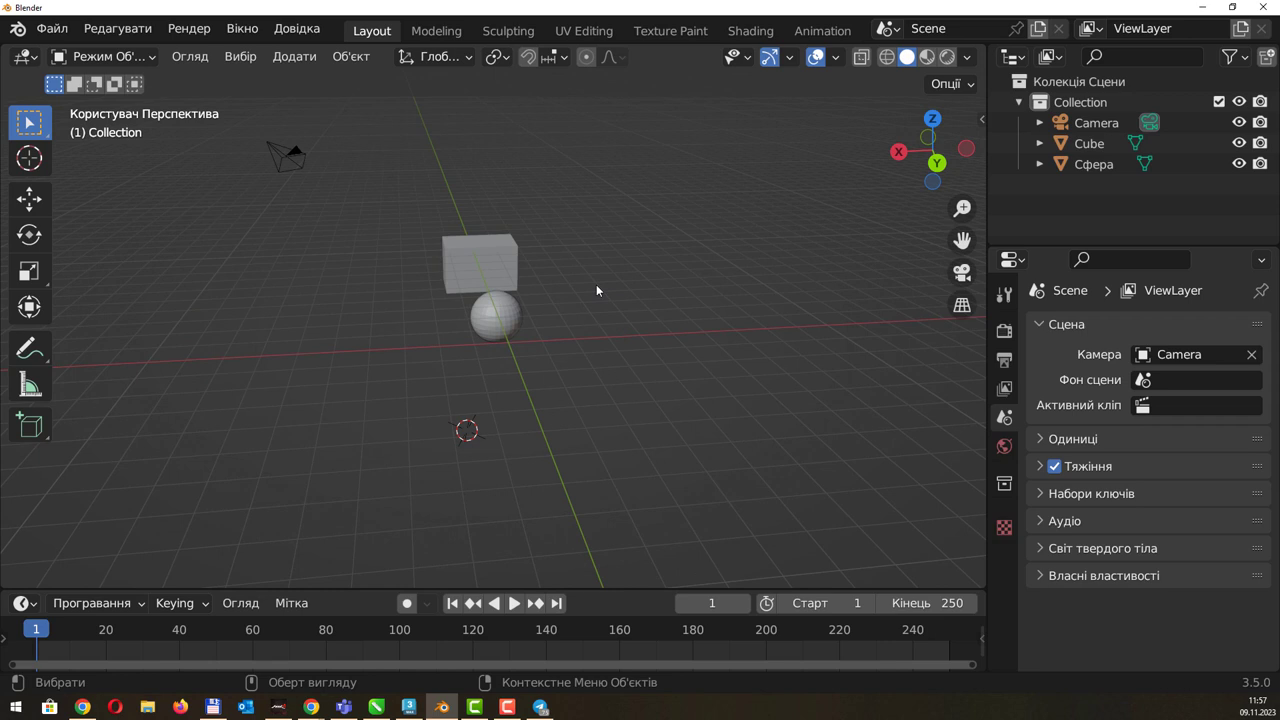
{"action": "mouse_move", "coordinate": [611, 323]}
{"action": "middle_mouse_down"}
{"action": "mouse_move", "coordinate": [589, 327]}
{"action": "mouse_move", "coordinate": [688, 305]}
{"action": "mouse_move", "coordinate": [692, 294]}
{"action": "mouse_move", "coordinate": [627, 315]}
{"action": "mouse_move", "coordinate": [611, 300]}
{"action": "mouse_move", "coordinate": [700, 277]}
{"action": "mouse_move", "coordinate": [446, 322]}
{"action": "mouse_move", "coordinate": [571, 323]}
{"action": "middle_mouse_up"}
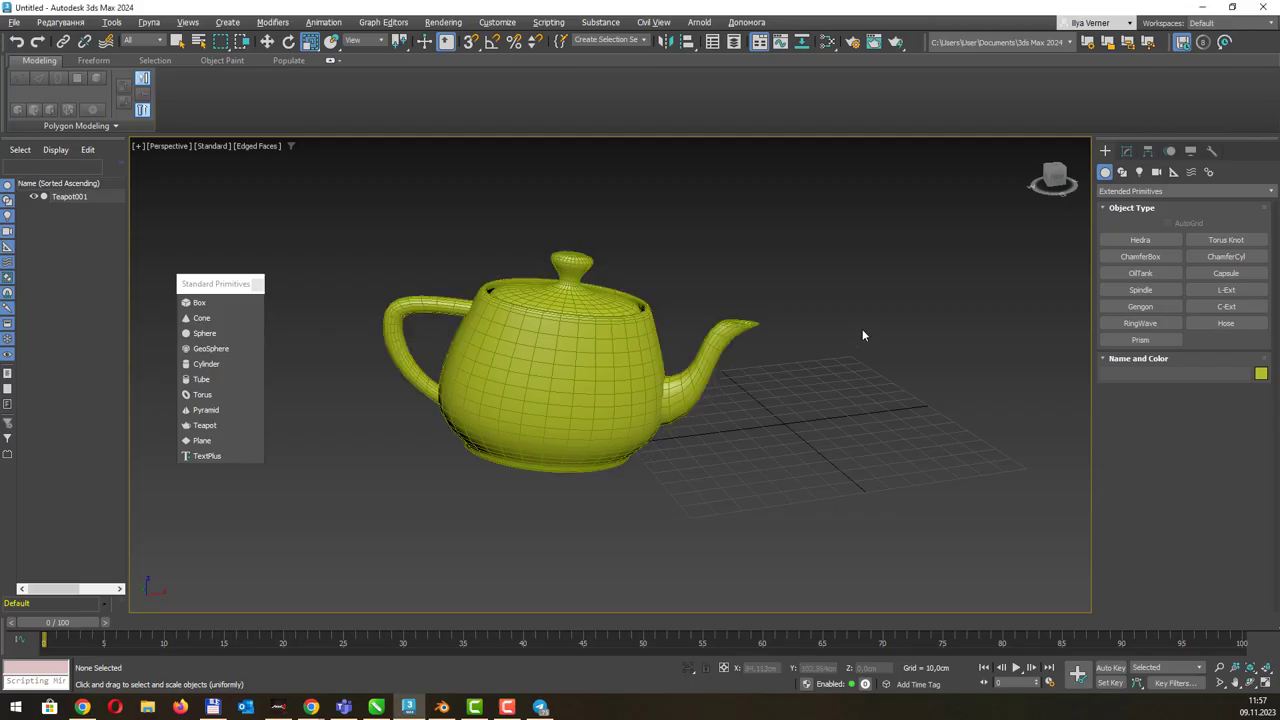
{"action": "mouse_move", "coordinate": [862, 334]}
{"action": "middle_mouse_down"}
{"action": "mouse_move", "coordinate": [731, 340]}
{"action": "mouse_move", "coordinate": [811, 329]}
{"action": "mouse_move", "coordinate": [760, 363]}
{"action": "mouse_move", "coordinate": [814, 331]}
{"action": "mouse_move", "coordinate": [774, 359]}
{"action": "mouse_move", "coordinate": [629, 323]}
{"action": "mouse_move", "coordinate": [806, 331]}
{"action": "mouse_move", "coordinate": [711, 340]}
{"action": "mouse_move", "coordinate": [537, 320]}
{"action": "mouse_move", "coordinate": [661, 337]}
{"action": "mouse_move", "coordinate": [644, 336]}
{"action": "middle_mouse_up"}
{"action": "scroll", "coordinate": [709, 341], "scroll_direction": "down", "scroll_amount": 2}
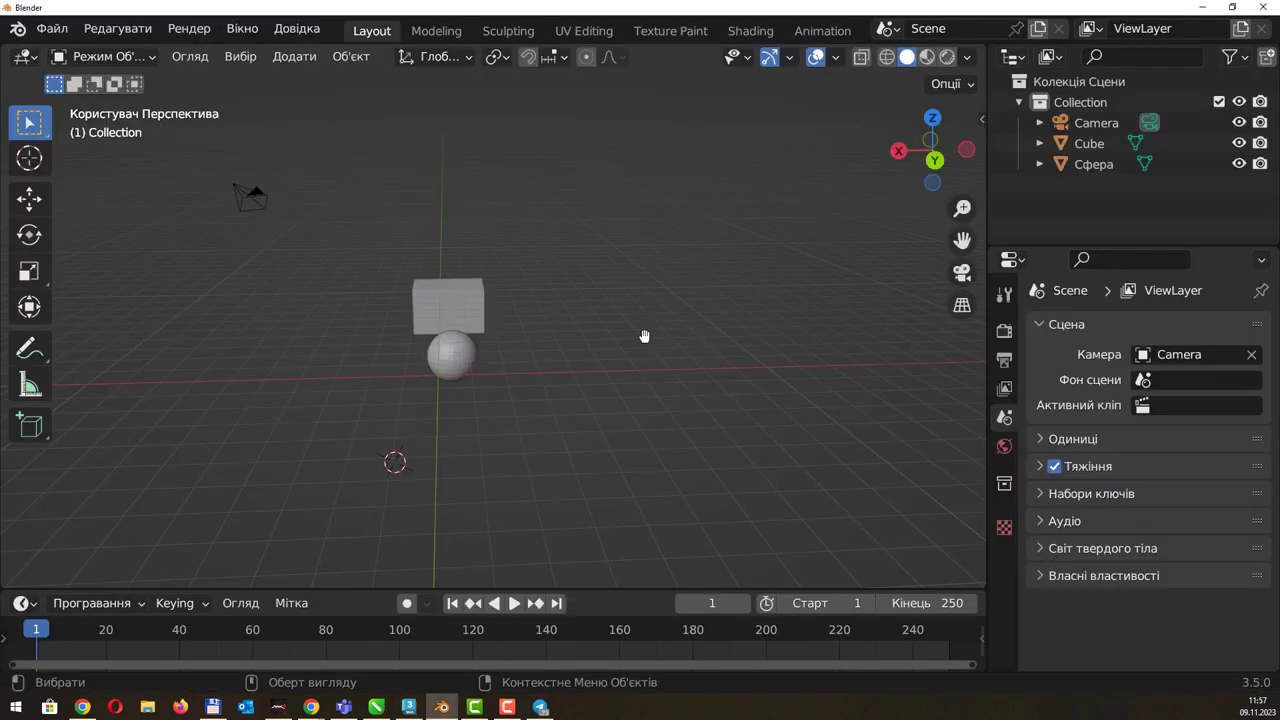
{"action": "left_click_drag", "start_coordinate": [531, 243], "coordinate": [401, 411]}
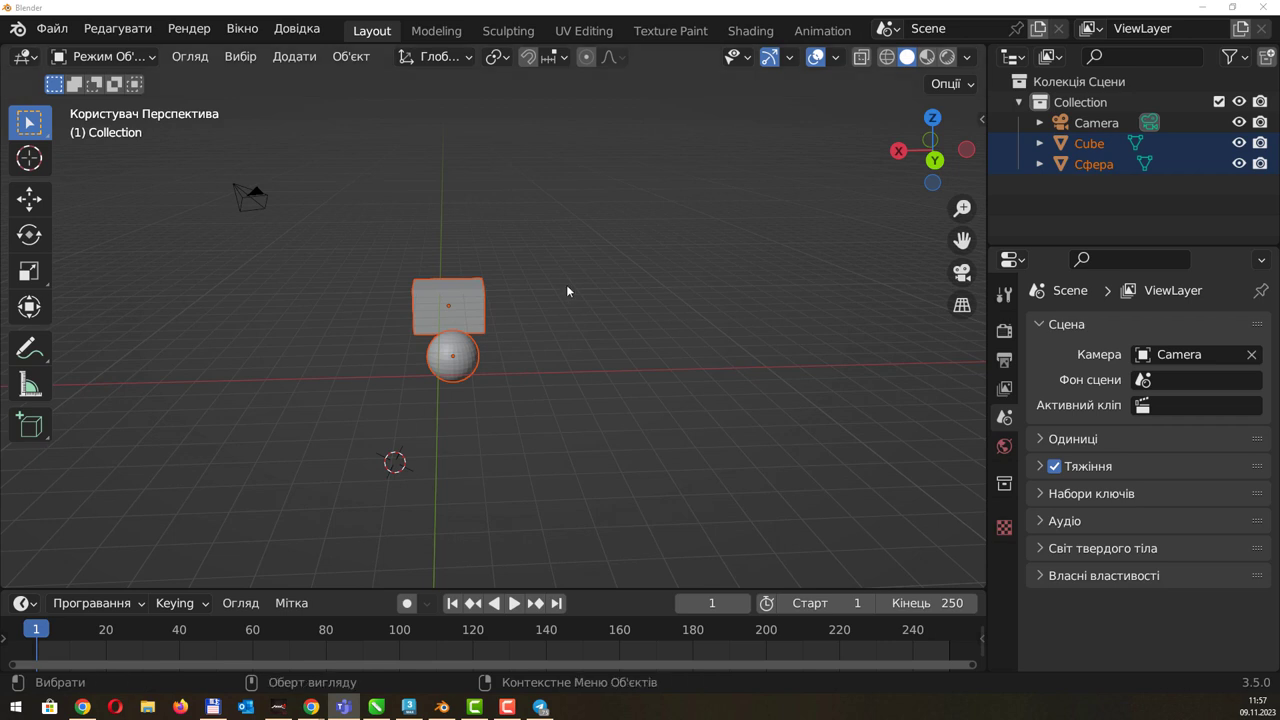
{"action": "middle_click_drag", "start_coordinate": [586, 298], "coordinate": [616, 297]}
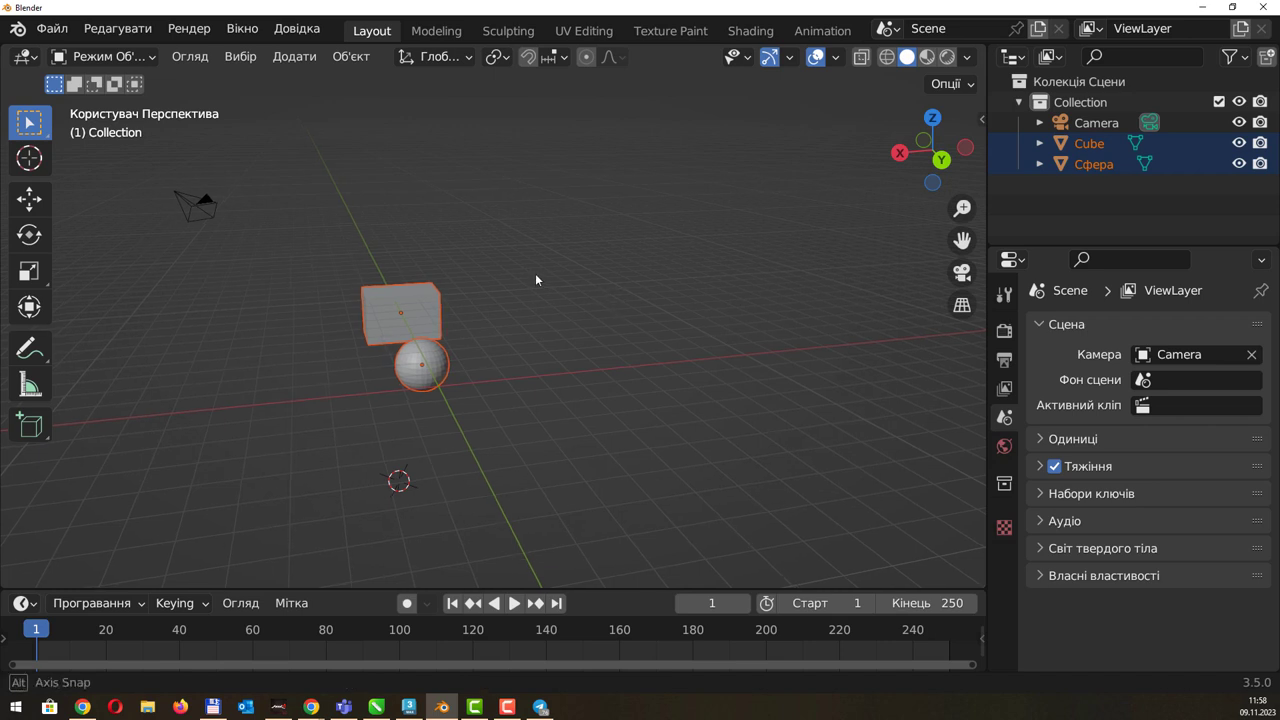
Select the cube and the sphere and delete them.
{"action": "key", "text": "z"}
{"action": "key", "text": "Escape"}
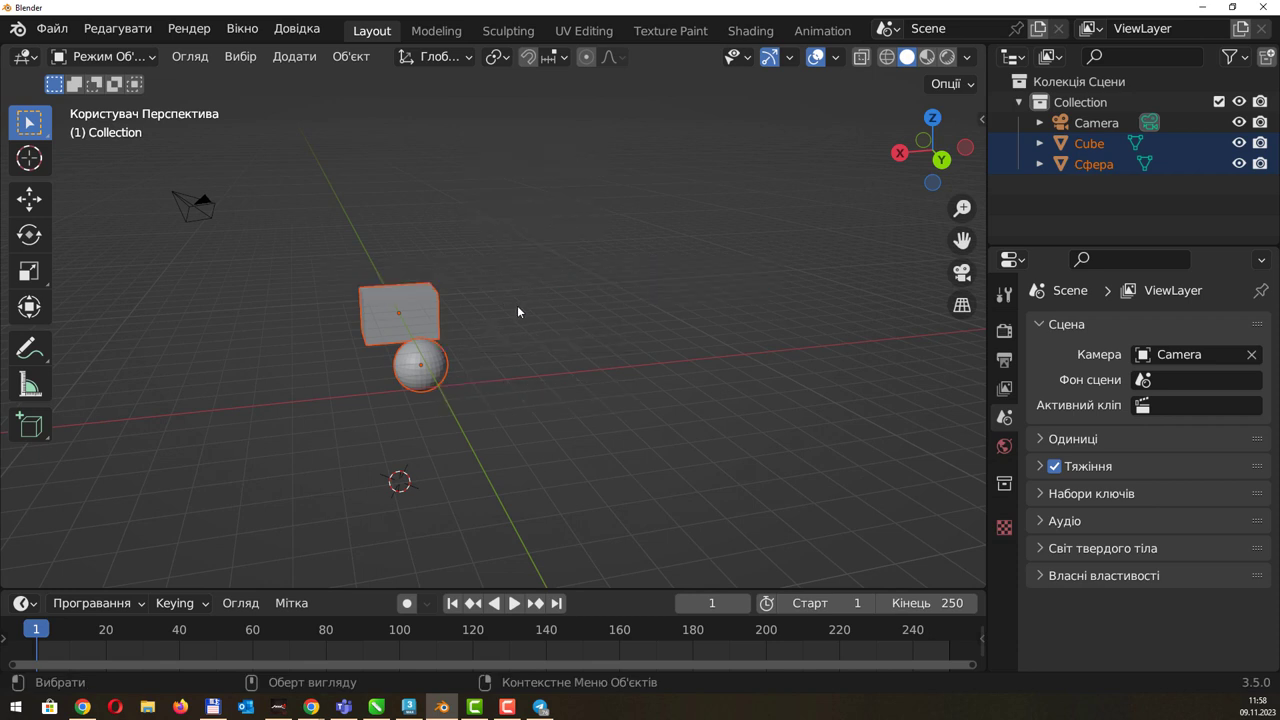
{"action": "left_click_drag", "start_coordinate": [517, 305], "coordinate": [413, 409]}
{"action": "key", "text": "Delete"}
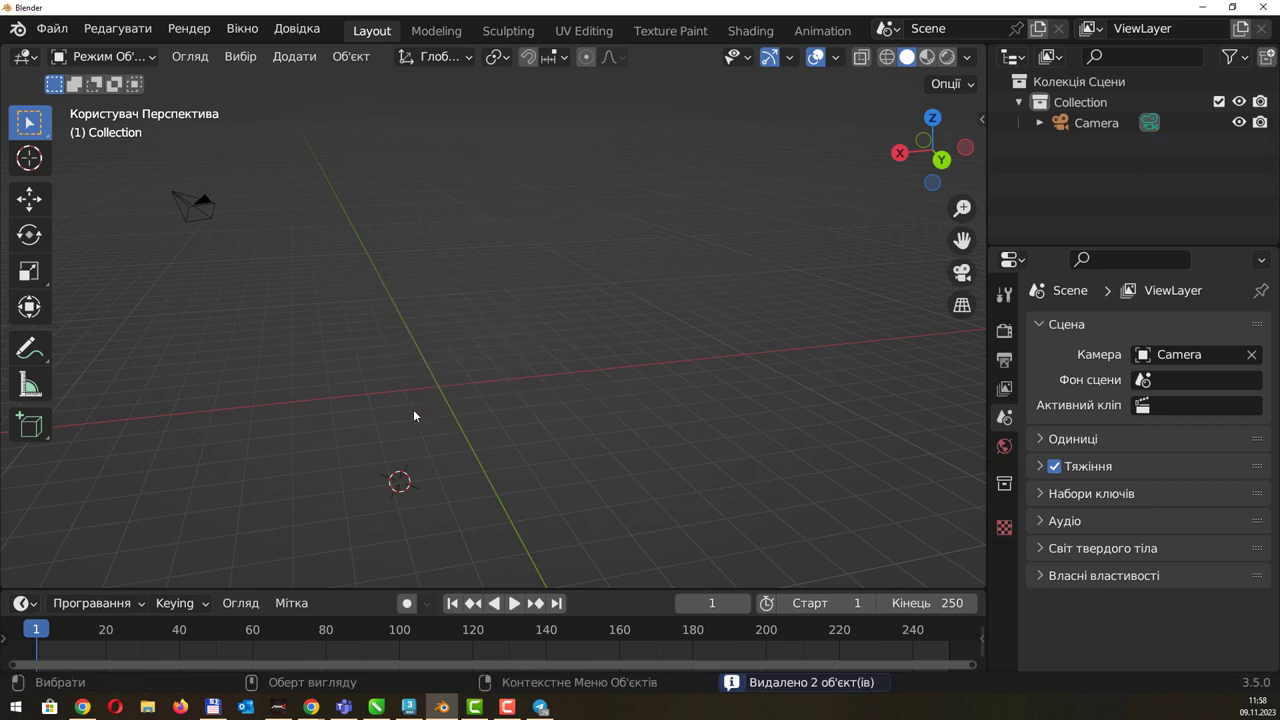
Add a plane and scale it up by 13.071.
{"action": "key", "text": "shift+a"}
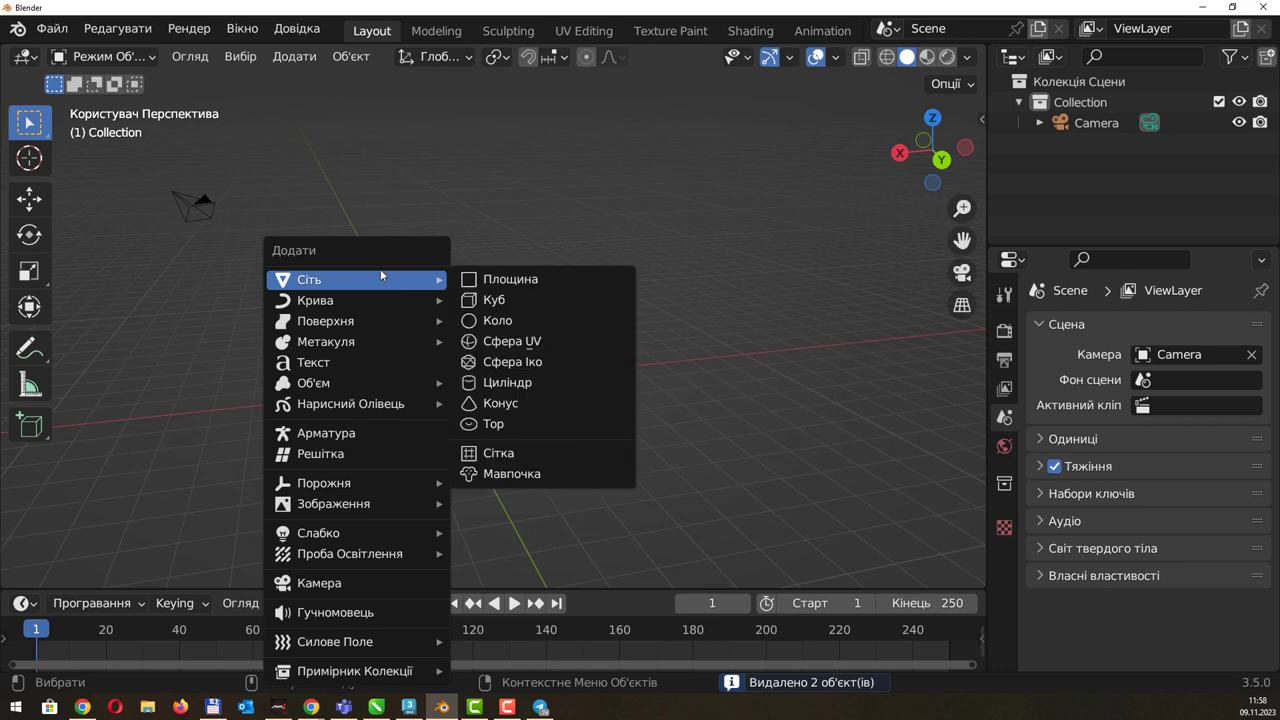
{"action": "left_click", "coordinate": [507, 283]}
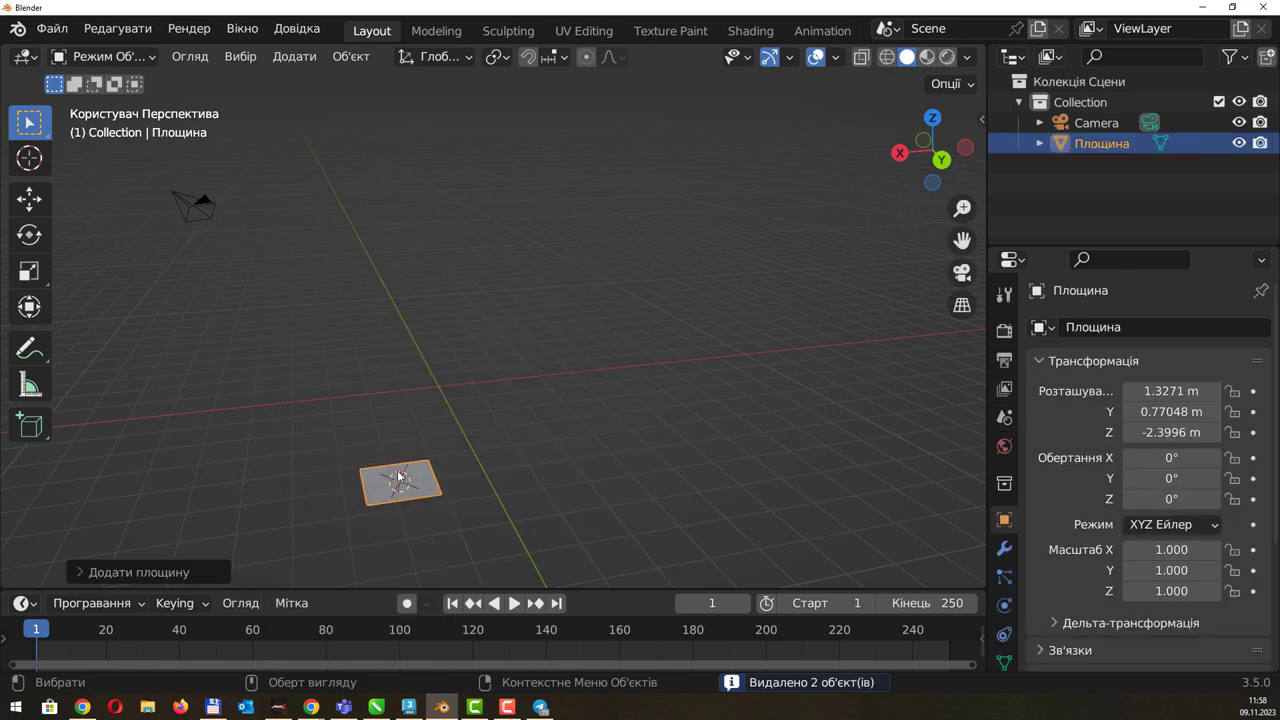
{"action": "key", "text": "s"}
{"action": "left_click", "coordinate": [508, 408]}
{"action": "mouse_move", "coordinate": [508, 407]}
{"action": "middle_mouse_down"}
{"action": "mouse_move", "coordinate": [497, 398]}
{"action": "mouse_move", "coordinate": [510, 411]}
{"action": "mouse_move", "coordinate": [525, 384]}
{"action": "mouse_move", "coordinate": [524, 424]}
{"action": "mouse_move", "coordinate": [536, 402]}
{"action": "mouse_move", "coordinate": [520, 347]}
{"action": "middle_mouse_up"}
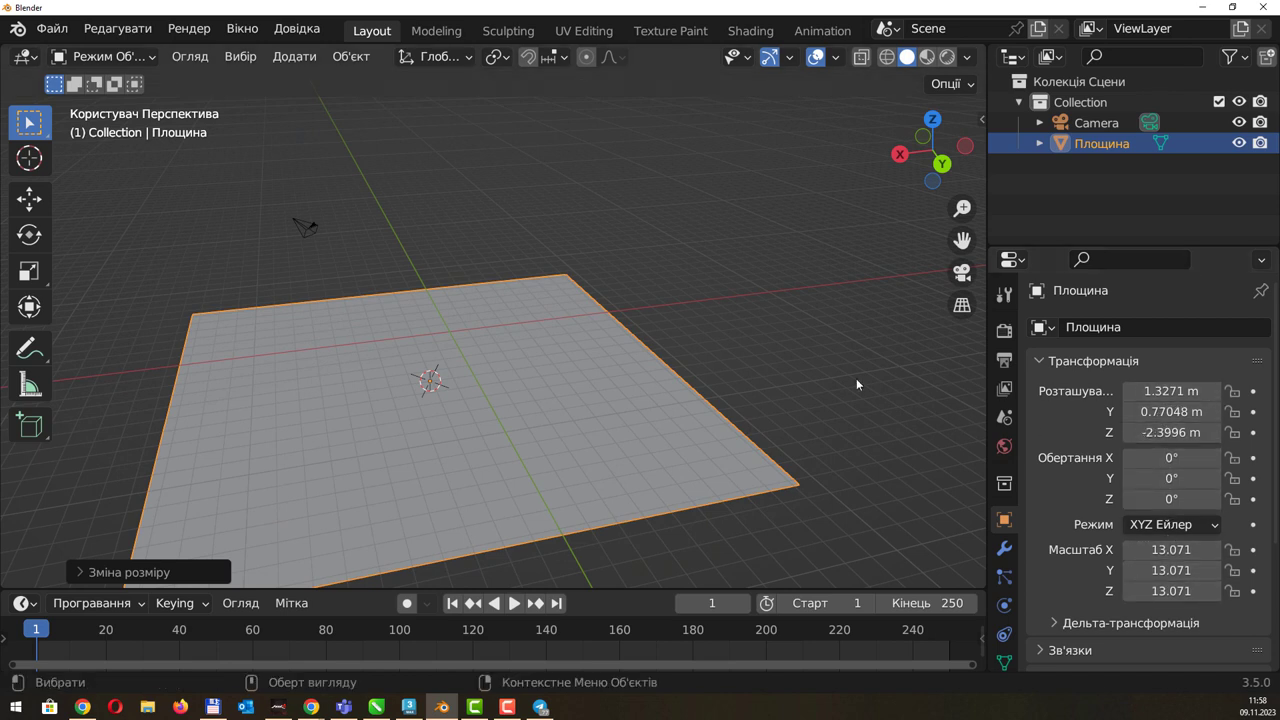
Apply the plane's scale so it reads 1.000, then bring 3ds Max forward.
{"action": "key", "text": "n"}
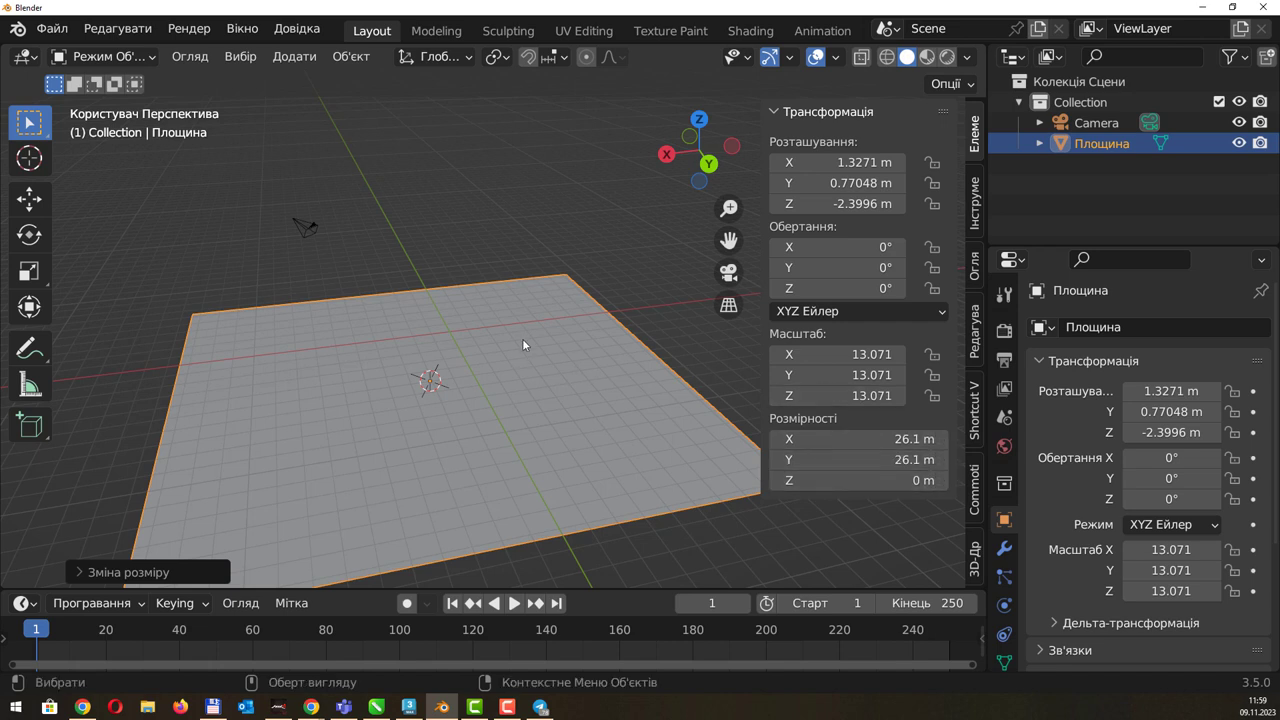
{"action": "key", "text": "ctrl+a"}
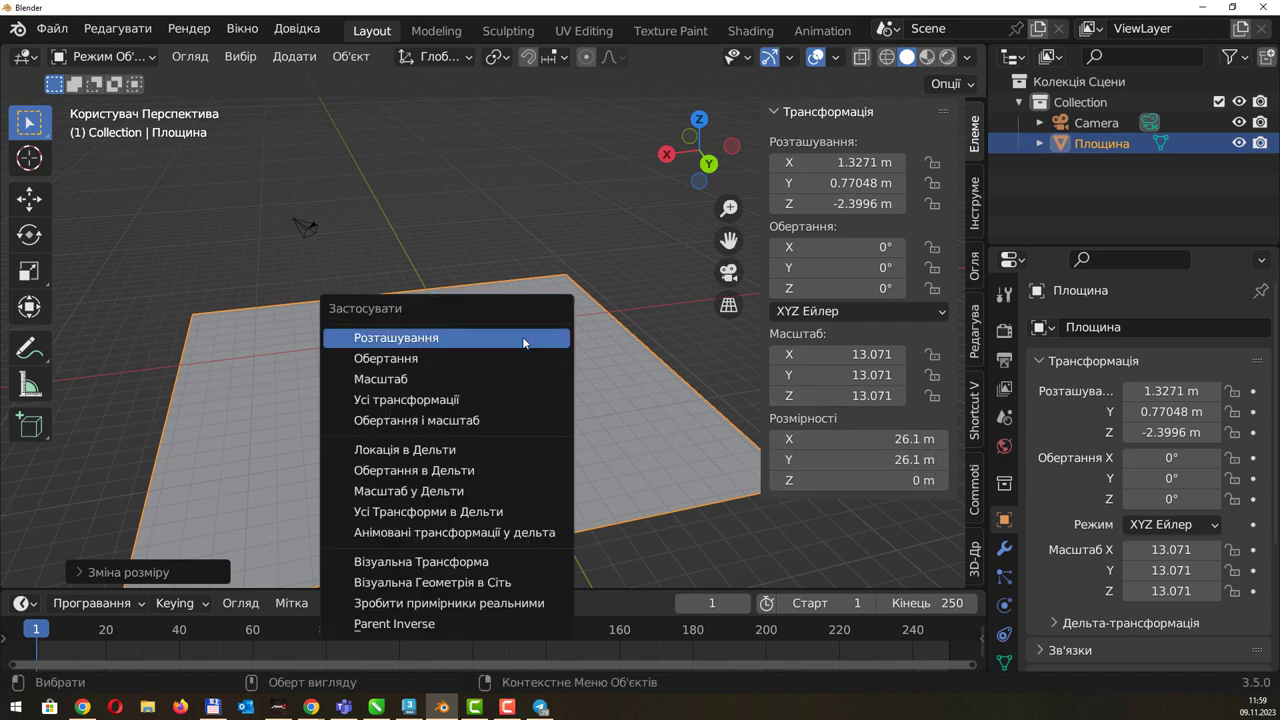
{"action": "left_click", "coordinate": [470, 379]}
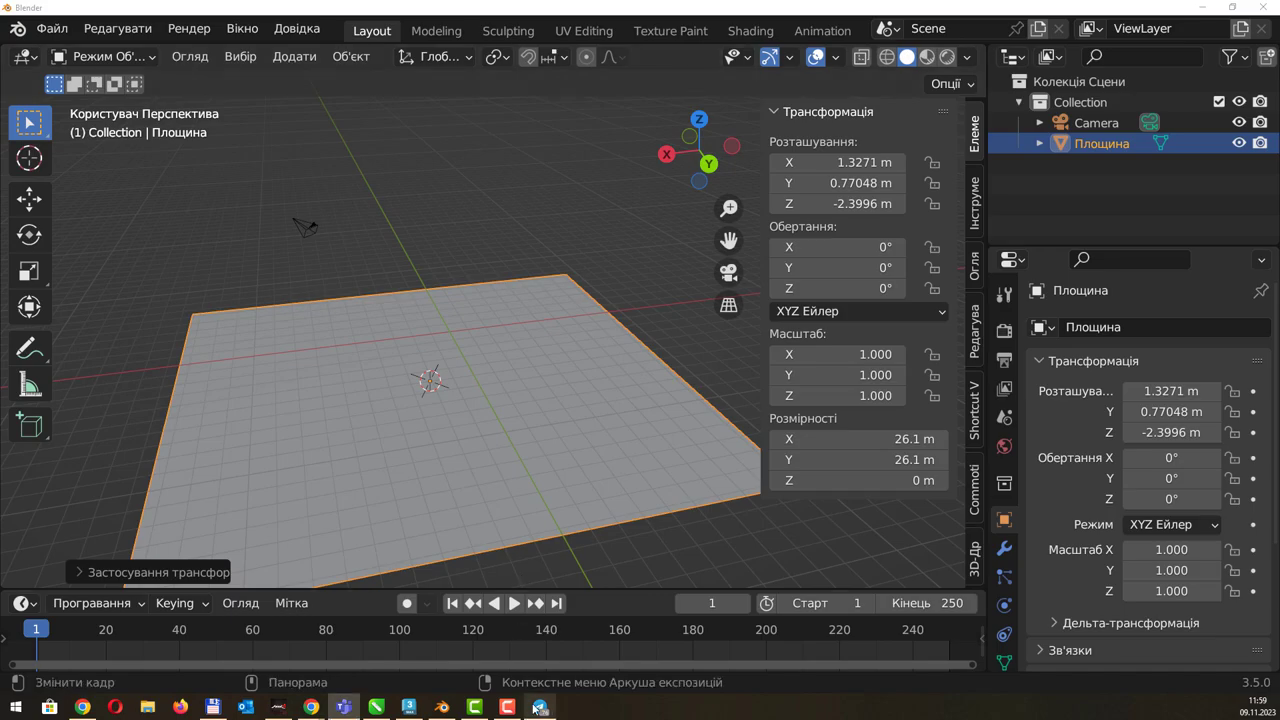
{"action": "left_click", "coordinate": [408, 706]}
Delete the teapot and draw a large Standard Primitives plane across the grid.
{"action": "left_click", "coordinate": [568, 362]}
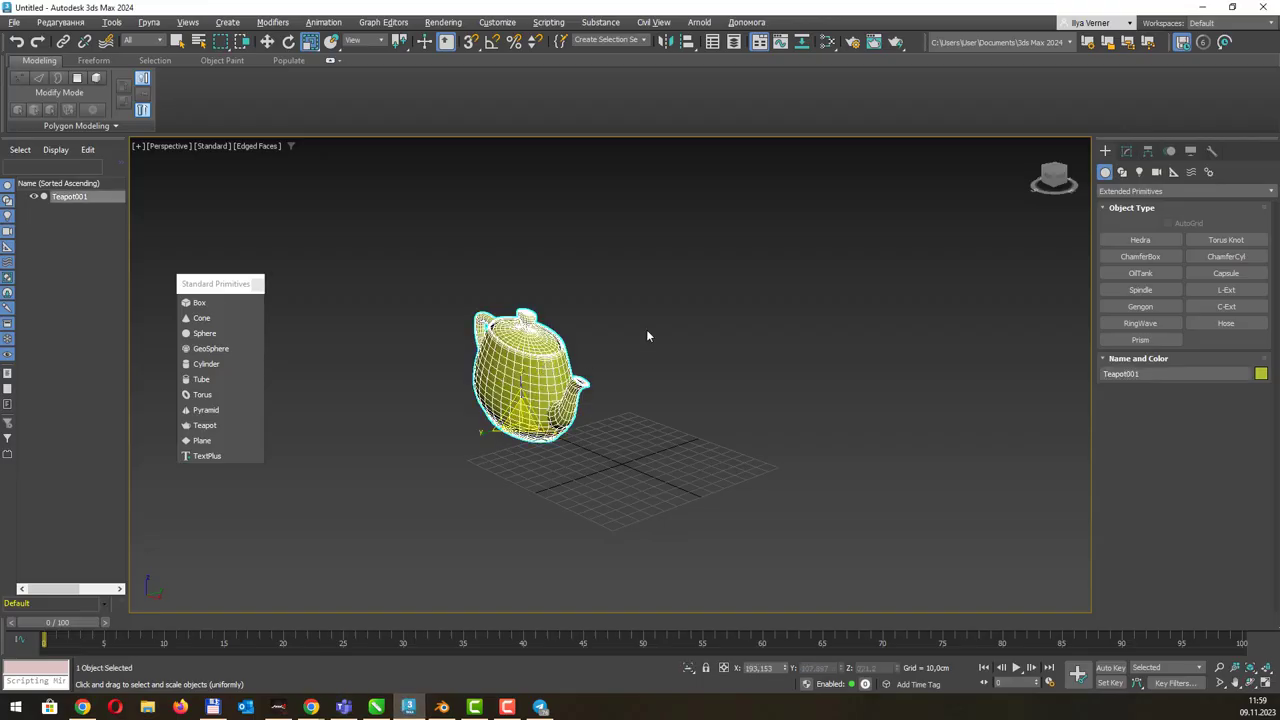
{"action": "key", "text": "Delete"}
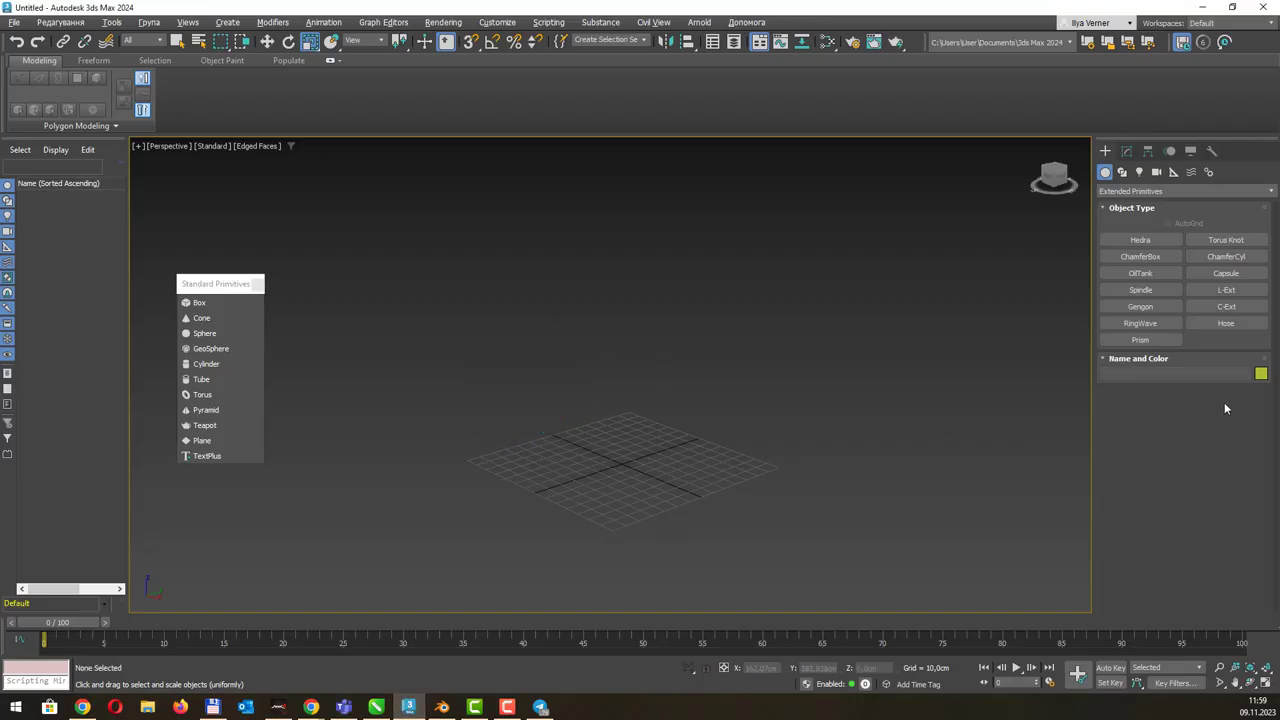
{"action": "left_click", "coordinate": [1130, 190]}
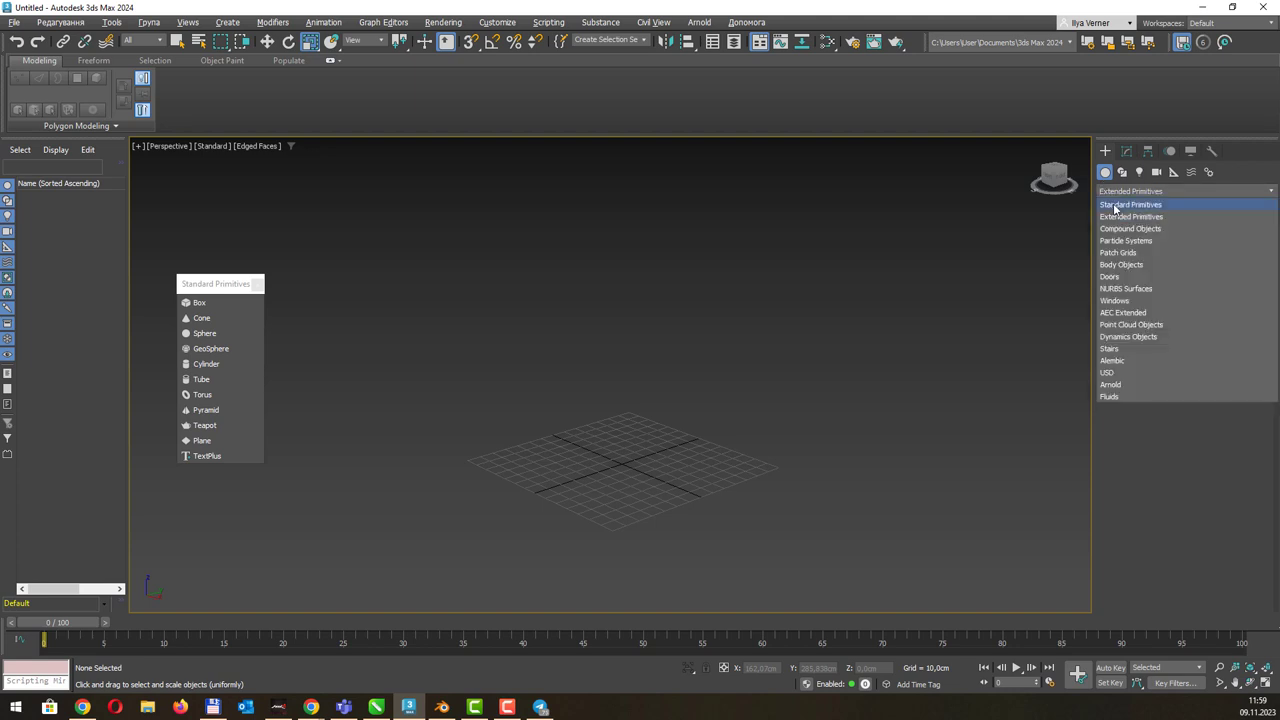
{"action": "left_click", "coordinate": [1118, 206]}
{"action": "left_click", "coordinate": [1222, 306]}
{"action": "left_click_drag", "start_coordinate": [710, 362], "coordinate": [552, 612]}
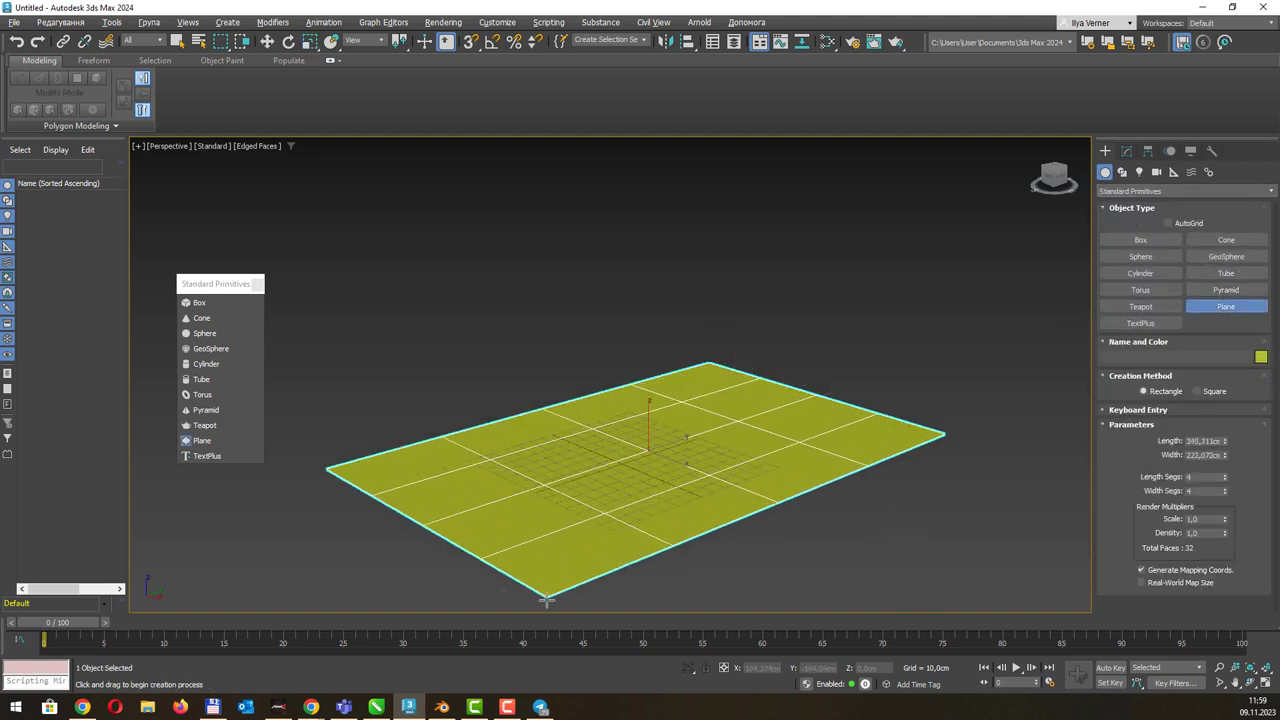
Give the plane 1 length and 1 width segment, enlarge it, and colour it grey.
{"action": "left_click", "coordinate": [1126, 151]}
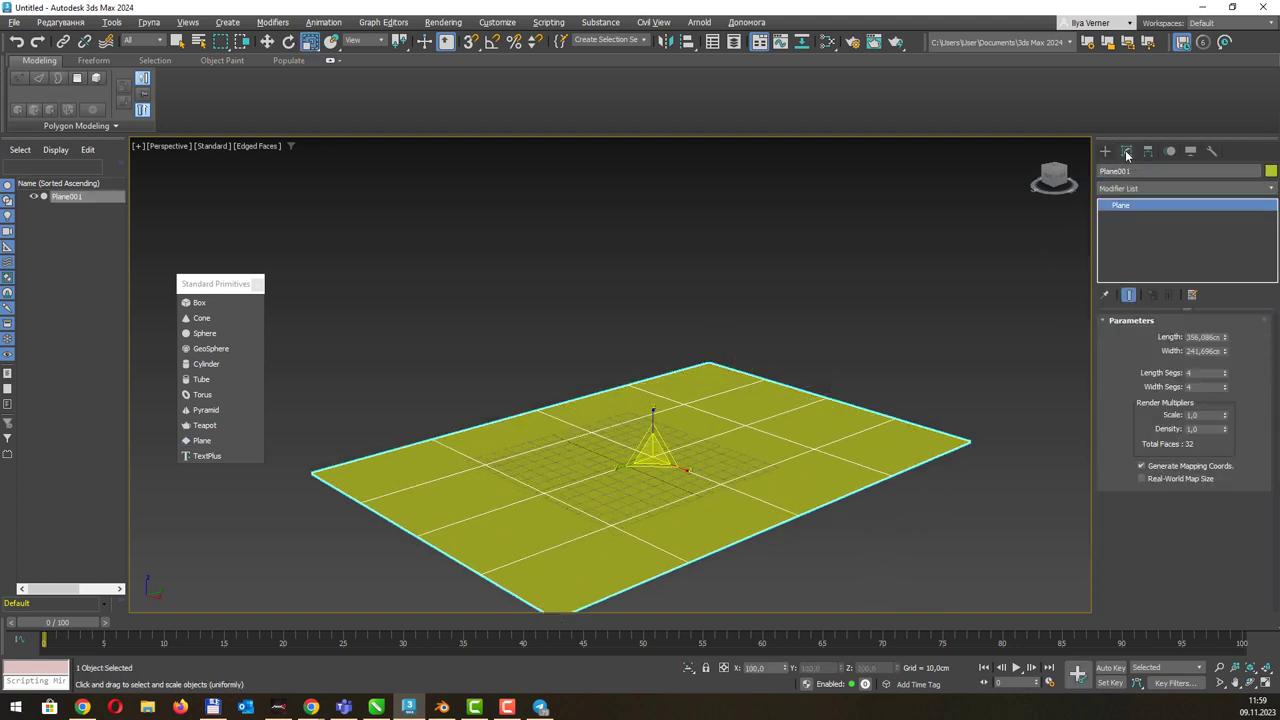
{"action": "right_click", "coordinate": [1225, 374]}
{"action": "right_click", "coordinate": [1225, 387]}
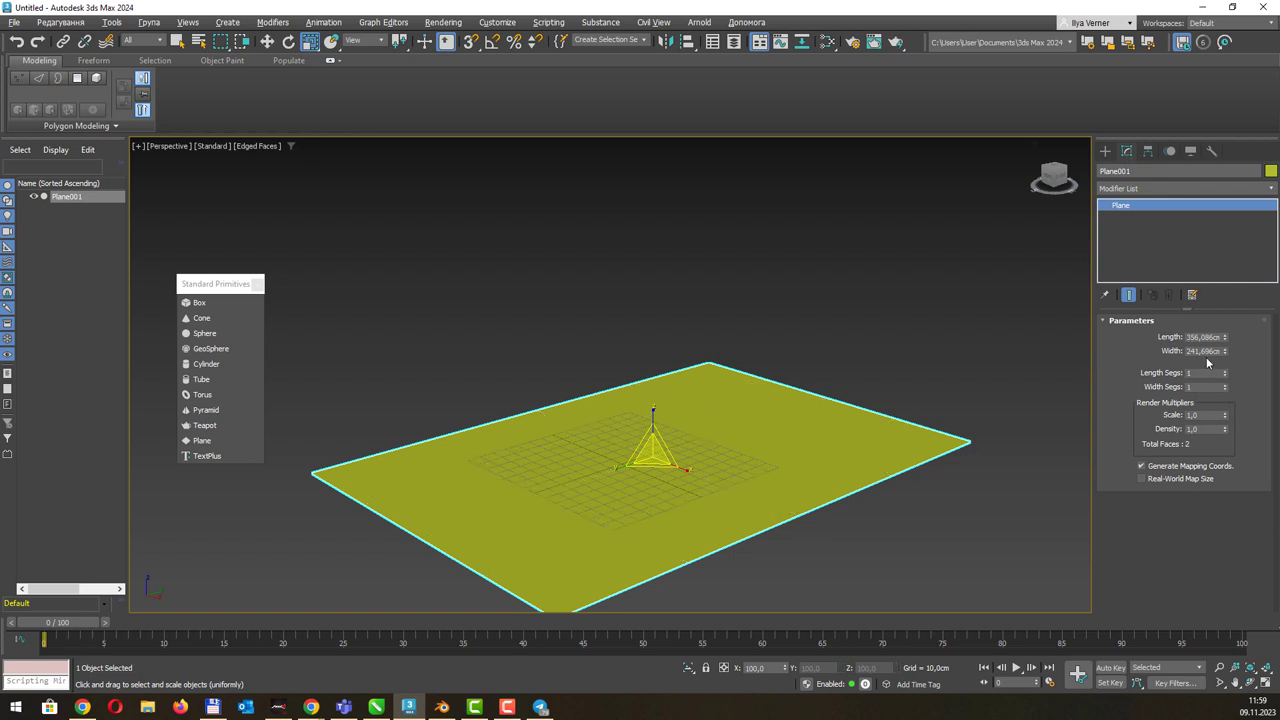
{"action": "left_click_drag", "start_coordinate": [1226, 337], "coordinate": [1210, 284]}
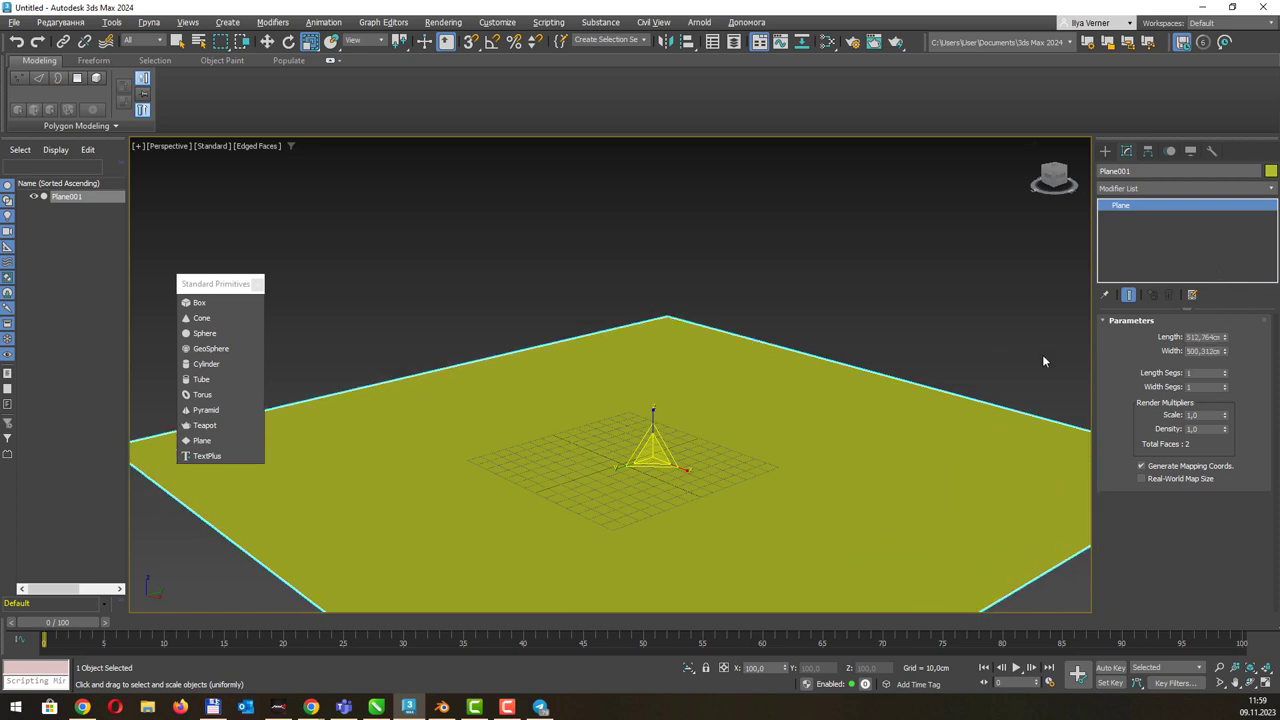
{"action": "left_click", "coordinate": [1270, 172]}
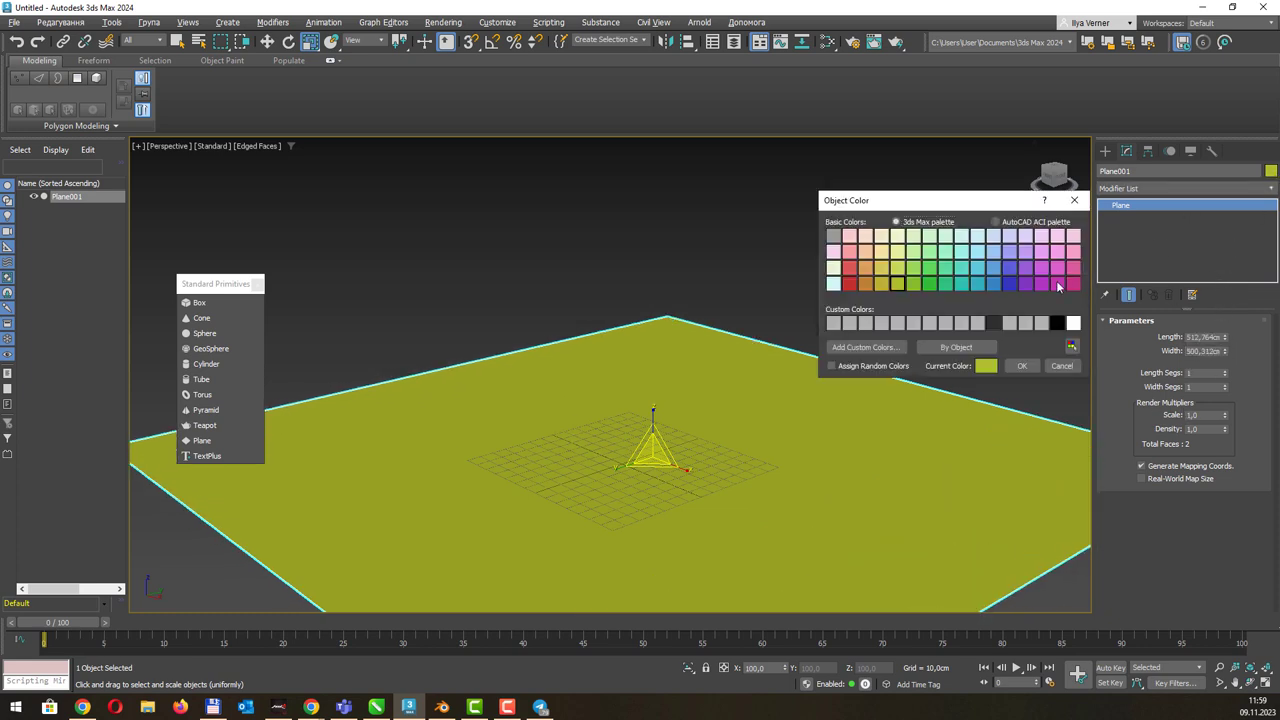
{"action": "left_click", "coordinate": [1026, 323]}
{"action": "left_click", "coordinate": [1021, 366]}
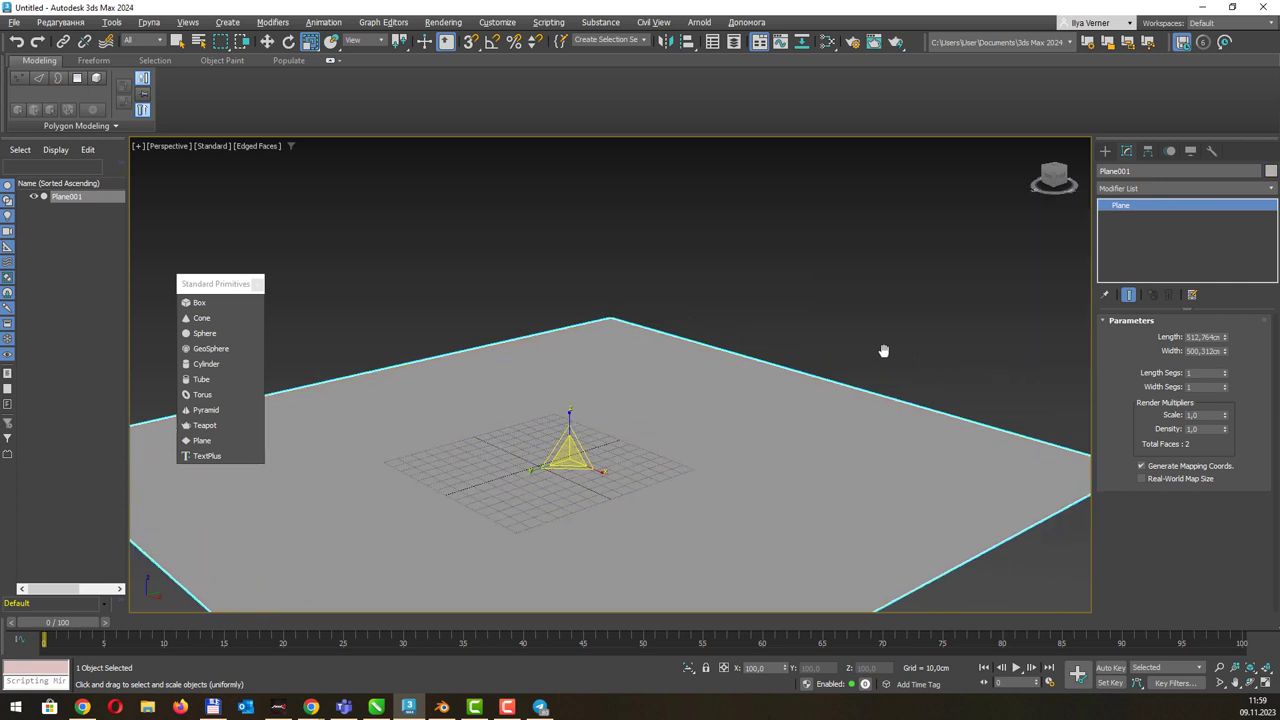
Create a box on the plane sized 100 × 100 × 100 cm.
{"action": "left_click", "coordinate": [1106, 151]}
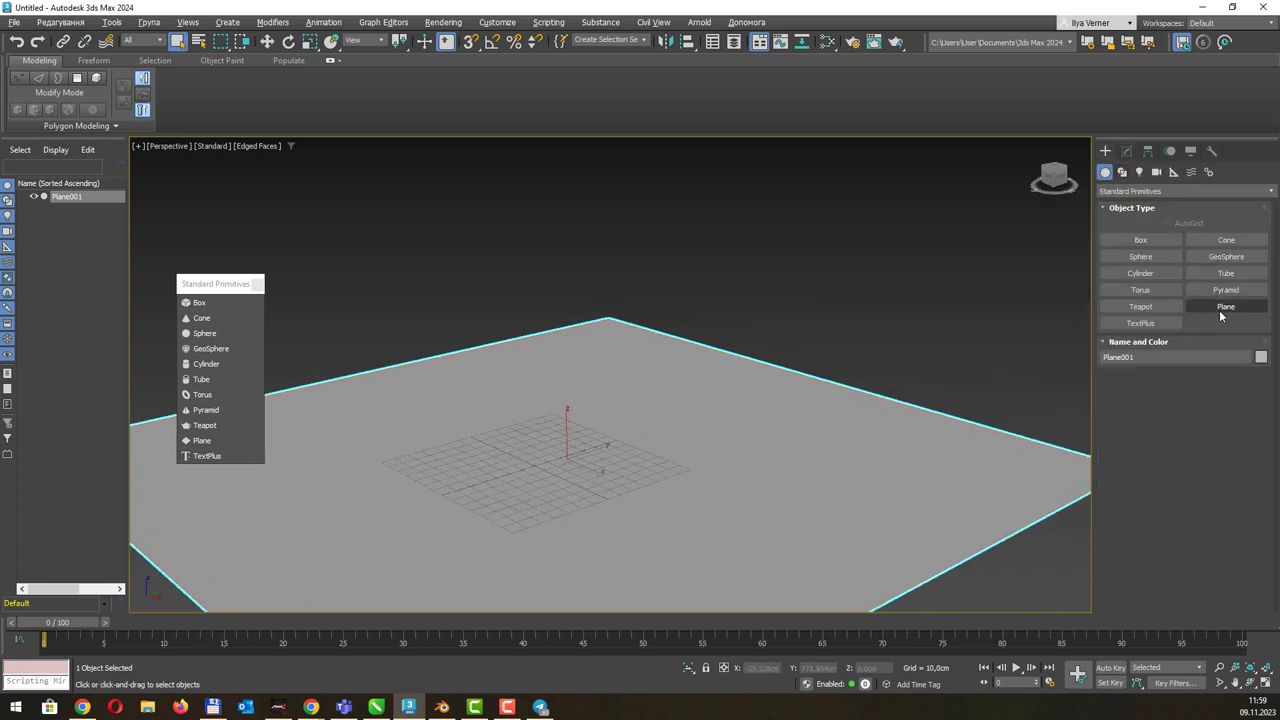
{"action": "left_click", "coordinate": [1140, 240]}
{"action": "left_click_drag", "start_coordinate": [665, 430], "coordinate": [695, 490]}
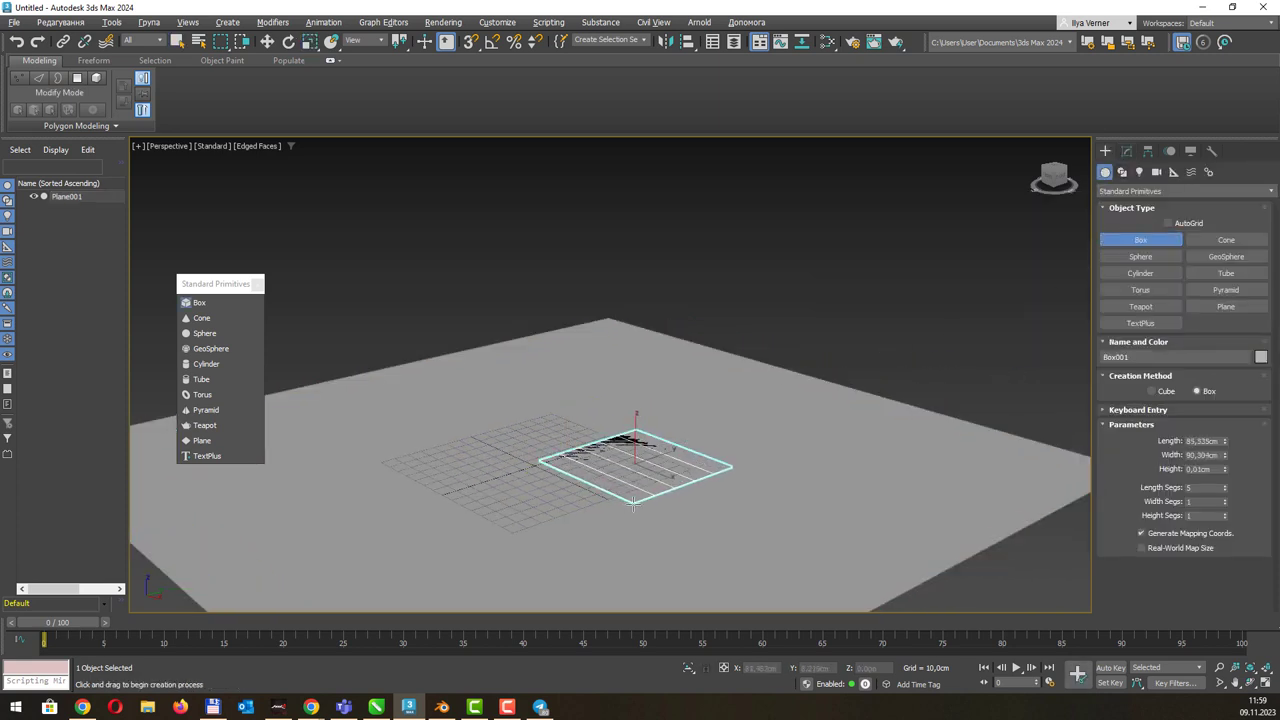
{"action": "left_click", "coordinate": [693, 404]}
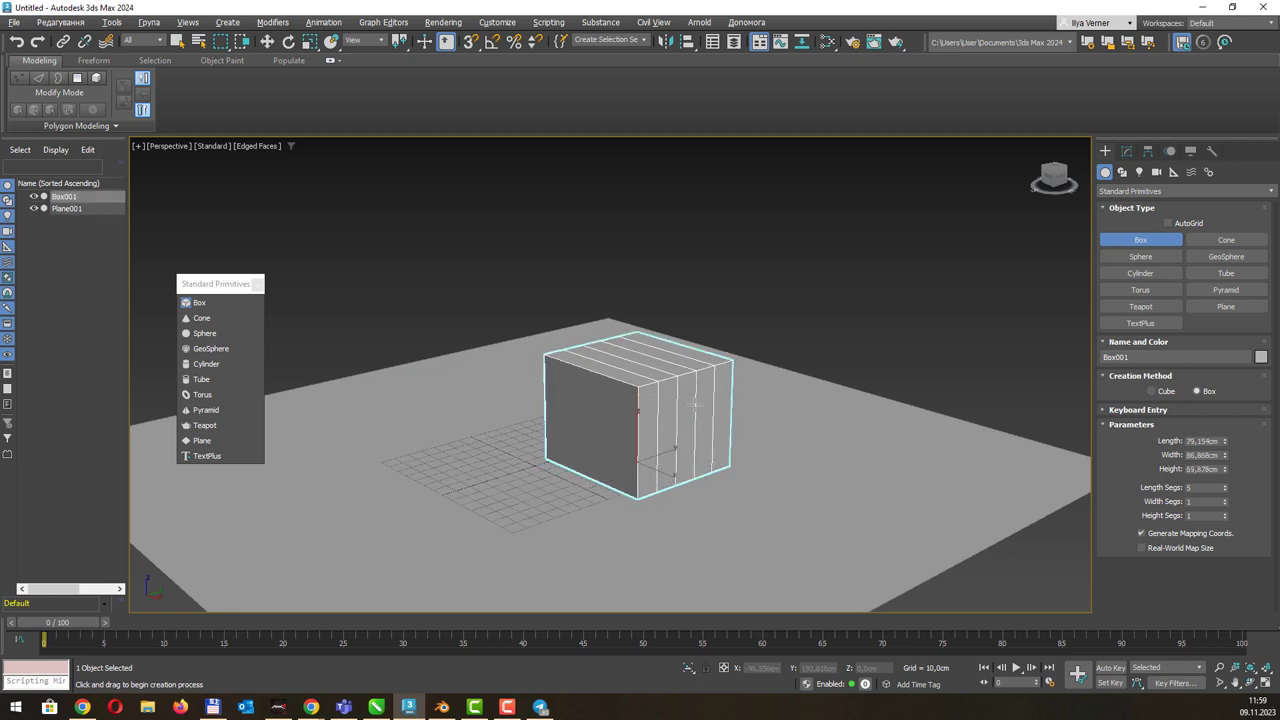
{"action": "right_click", "coordinate": [1224, 490]}
{"action": "double_click", "coordinate": [1205, 441]}
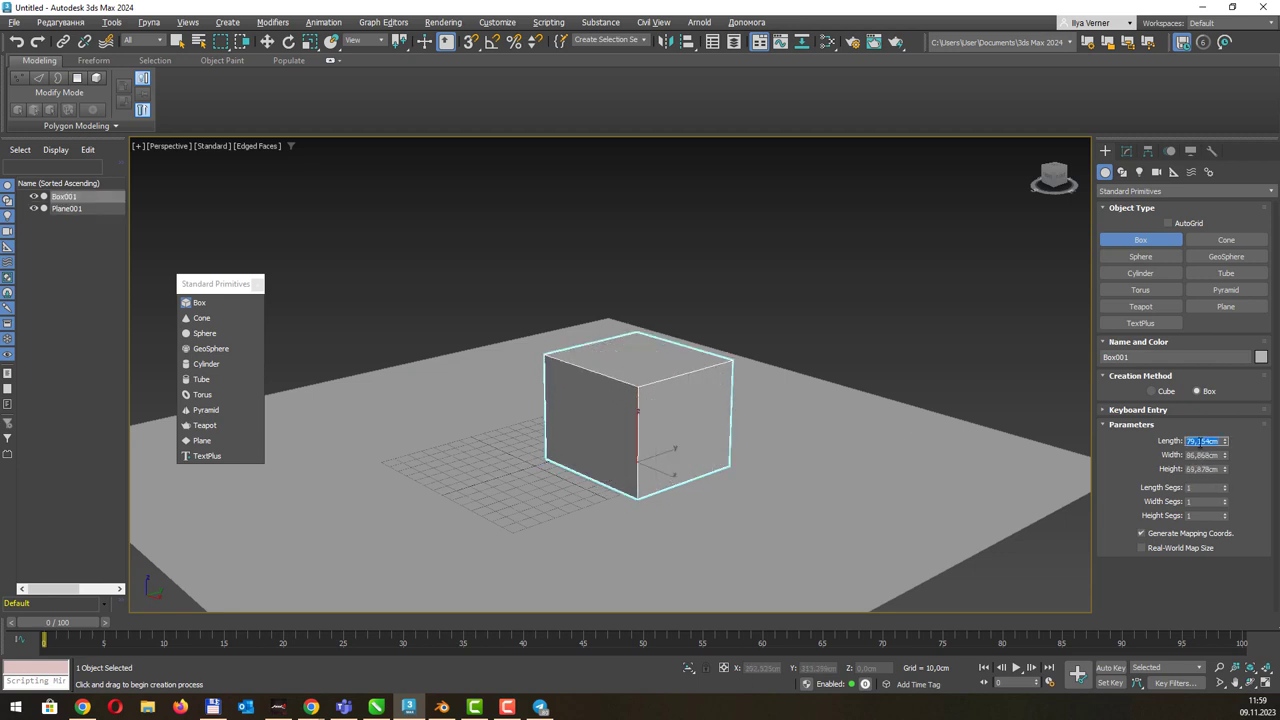
{"action": "type", "text": "100"}
{"action": "key", "text": "Tab"}
{"action": "type", "text": "100"}
{"action": "key", "text": "Tab"}
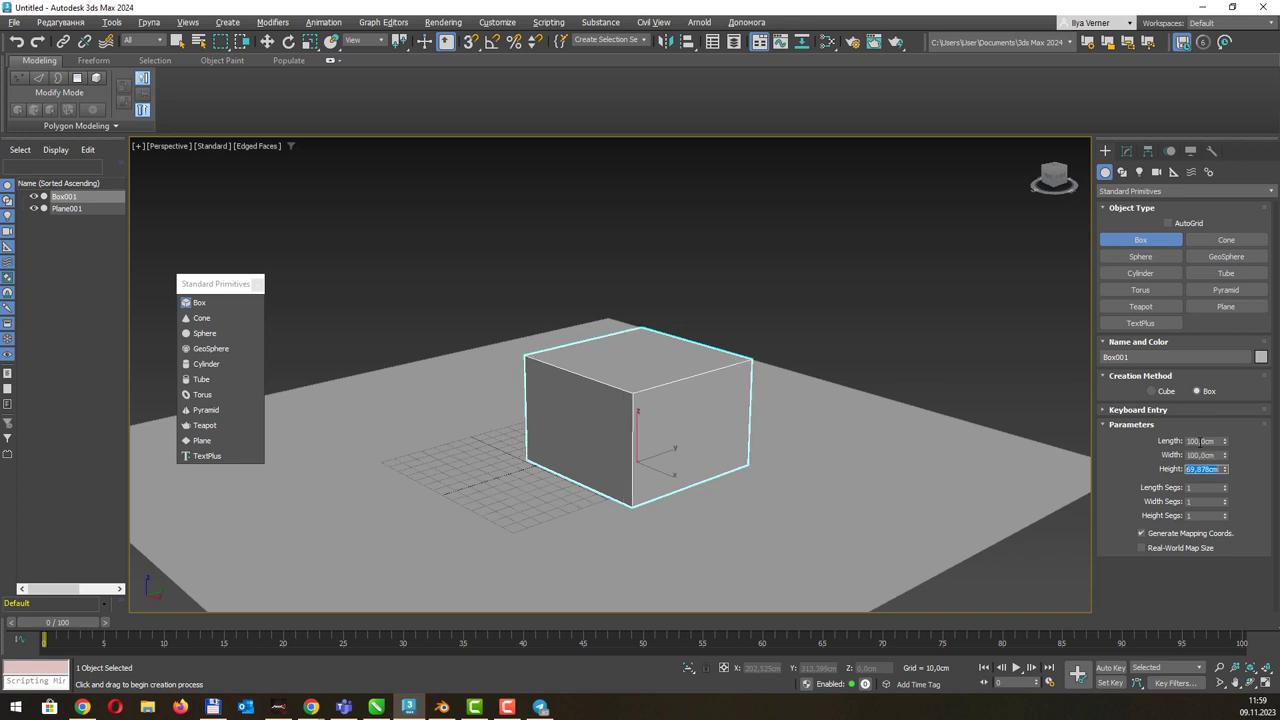
{"action": "type", "text": "100"}
{"action": "key", "text": "Return"}
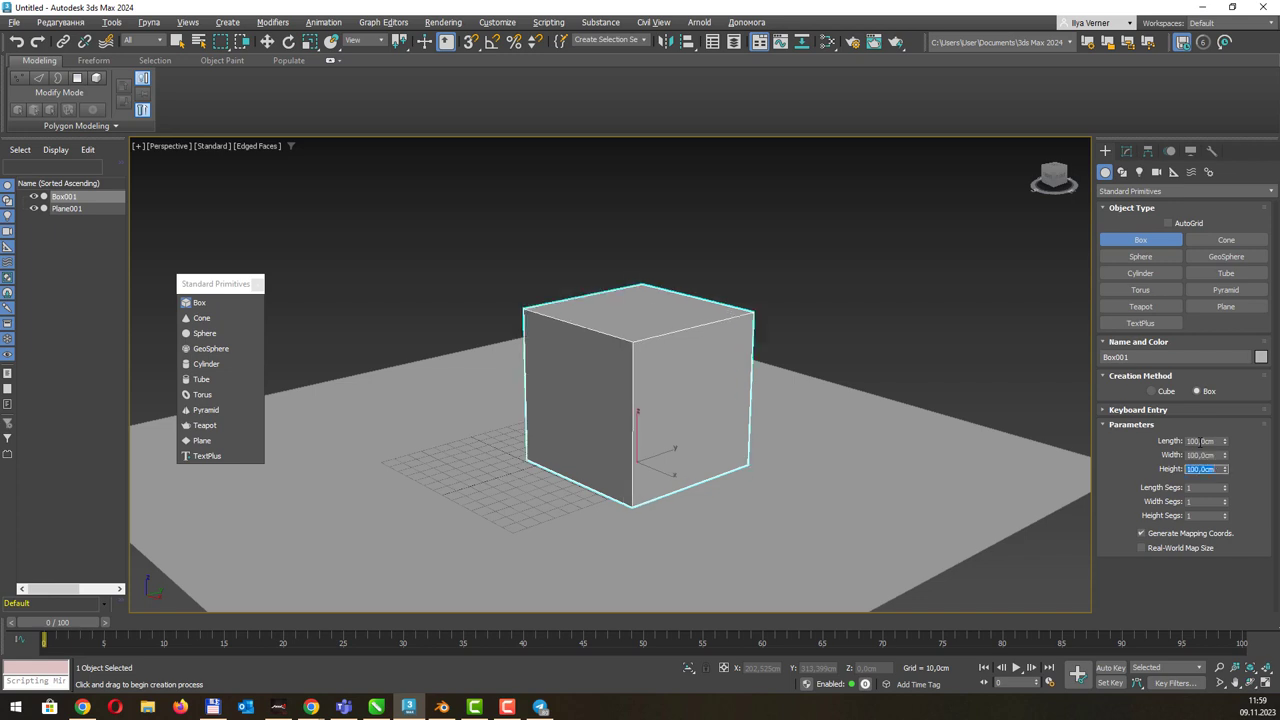
Shift-drag clone the box as Box002 and move it to the right.
{"action": "middle_click_drag", "start_coordinate": [743, 351], "coordinate": [600, 363]}
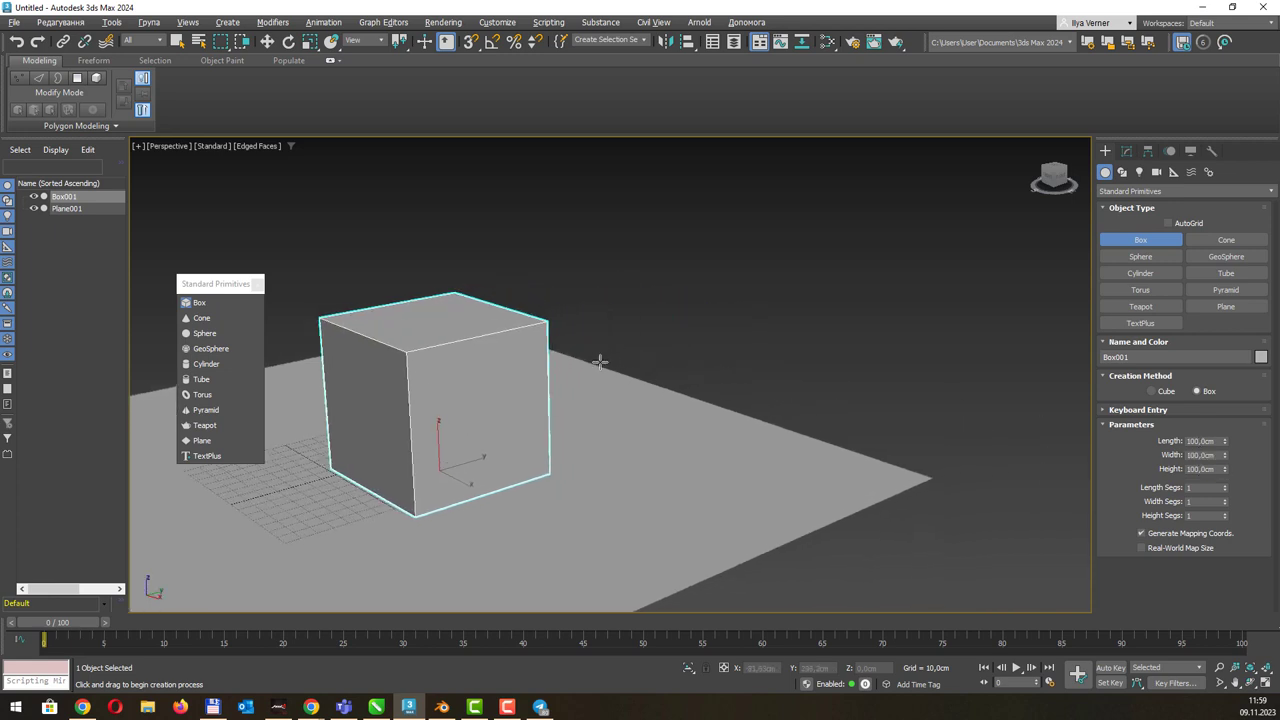
{"action": "key", "text": "w"}
{"action": "left_click_drag", "start_coordinate": [475, 456], "coordinate": [717, 373], "text": "shift"}
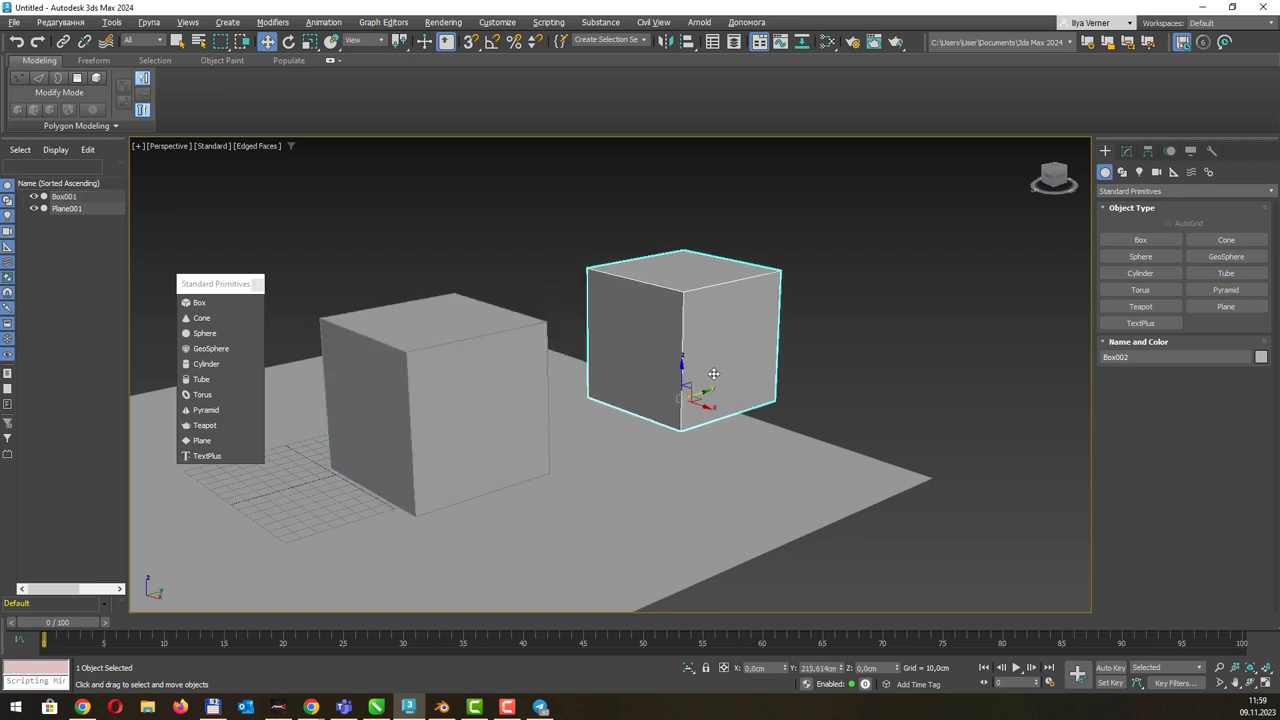
{"action": "key", "text": "Return"}
{"action": "middle_click_drag", "start_coordinate": [717, 375], "coordinate": [714, 392], "text": "alt"}
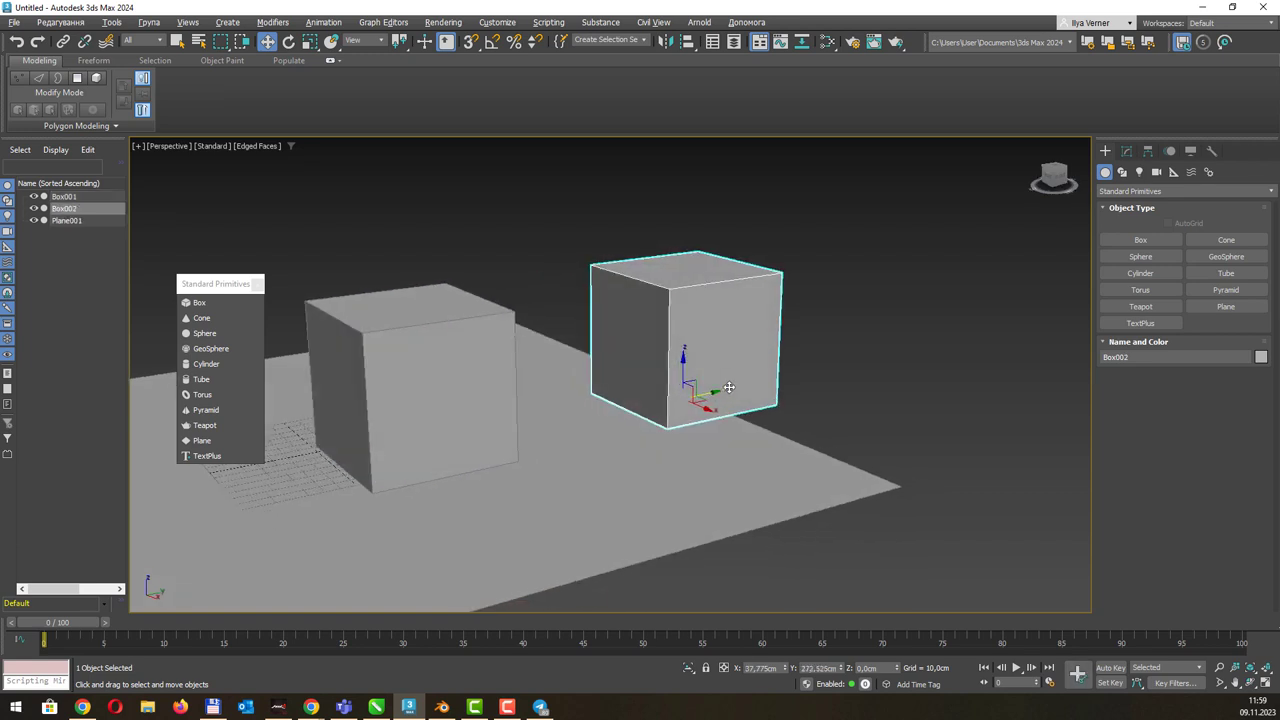
{"action": "left_click_drag", "start_coordinate": [714, 392], "coordinate": [869, 347]}
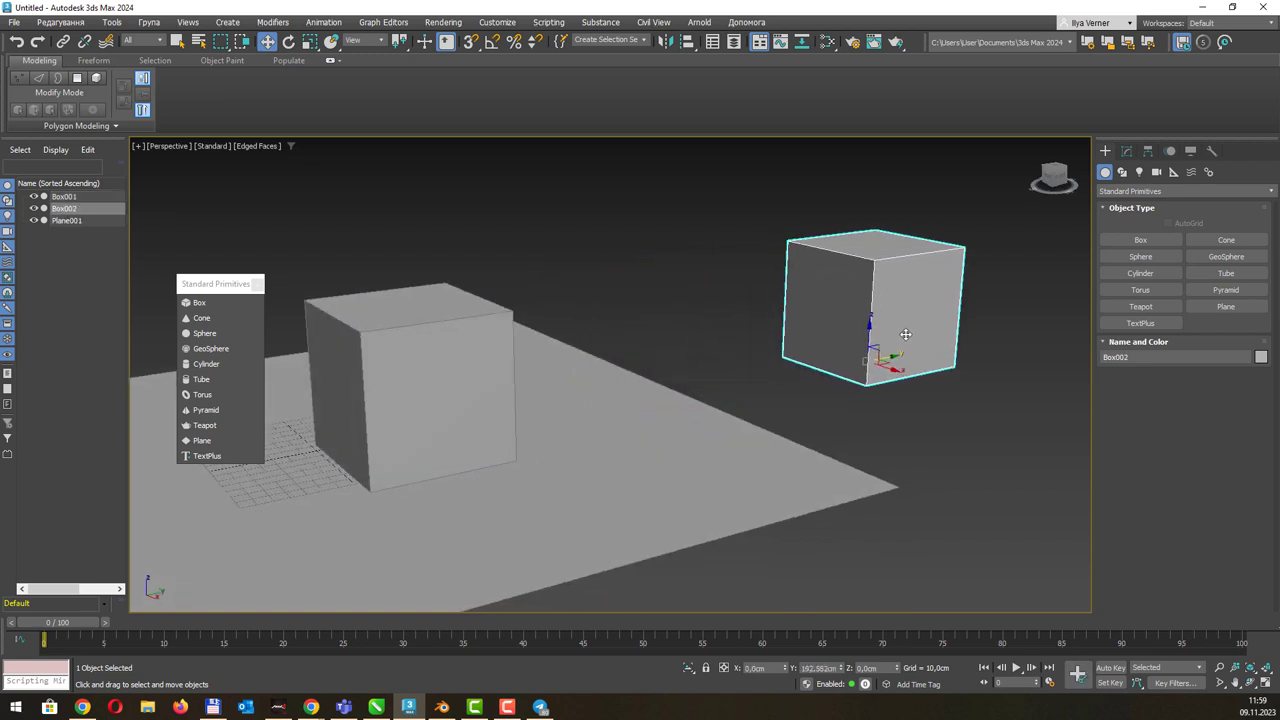
Resize Box001 to 200 cm length, width and height.
{"action": "left_click", "coordinate": [459, 337]}
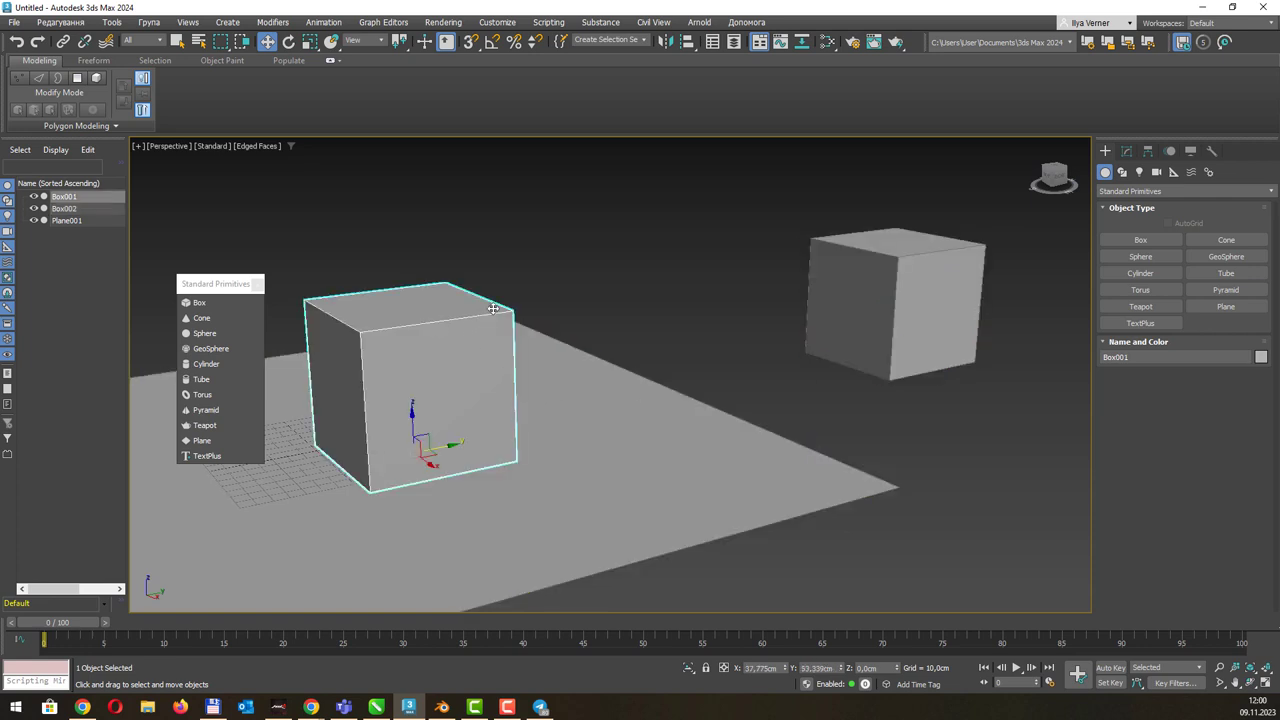
{"action": "left_click", "coordinate": [1126, 151]}
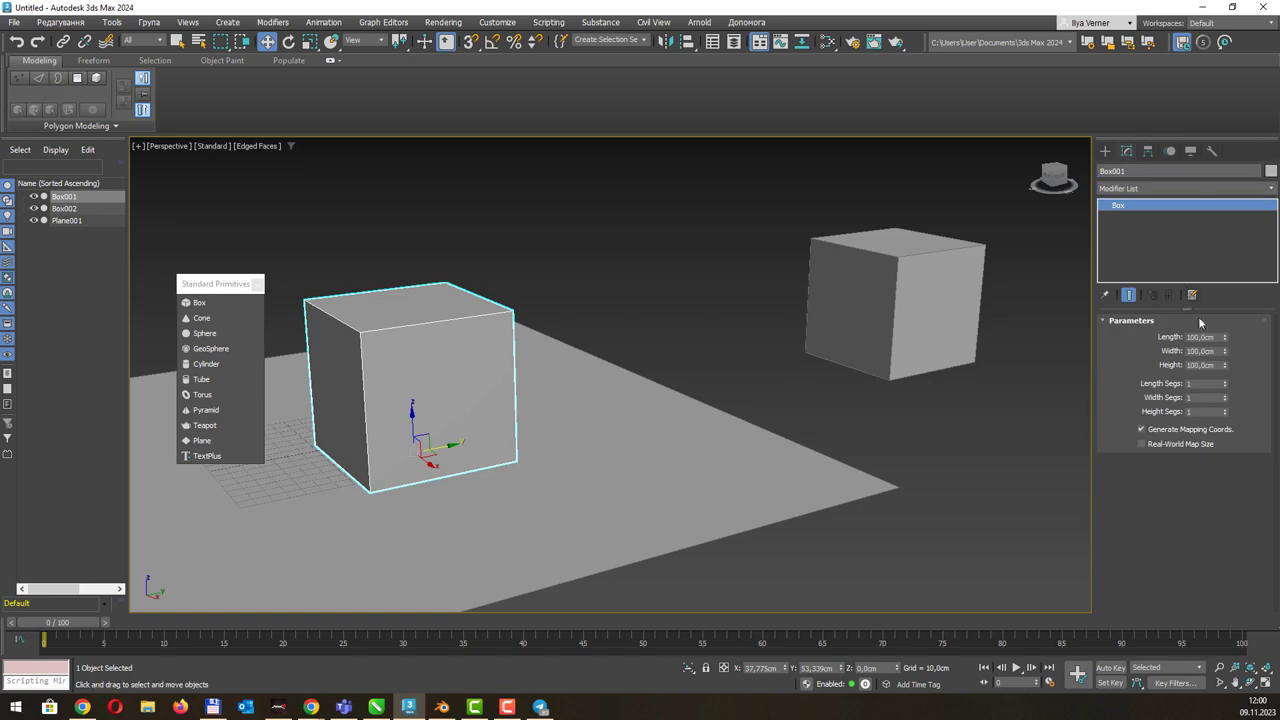
{"action": "double_click", "coordinate": [1203, 337]}
{"action": "type", "text": "200"}
{"action": "key", "text": "Tab"}
{"action": "type", "text": "200"}
{"action": "key", "text": "Tab"}
{"action": "type", "text": "200"}
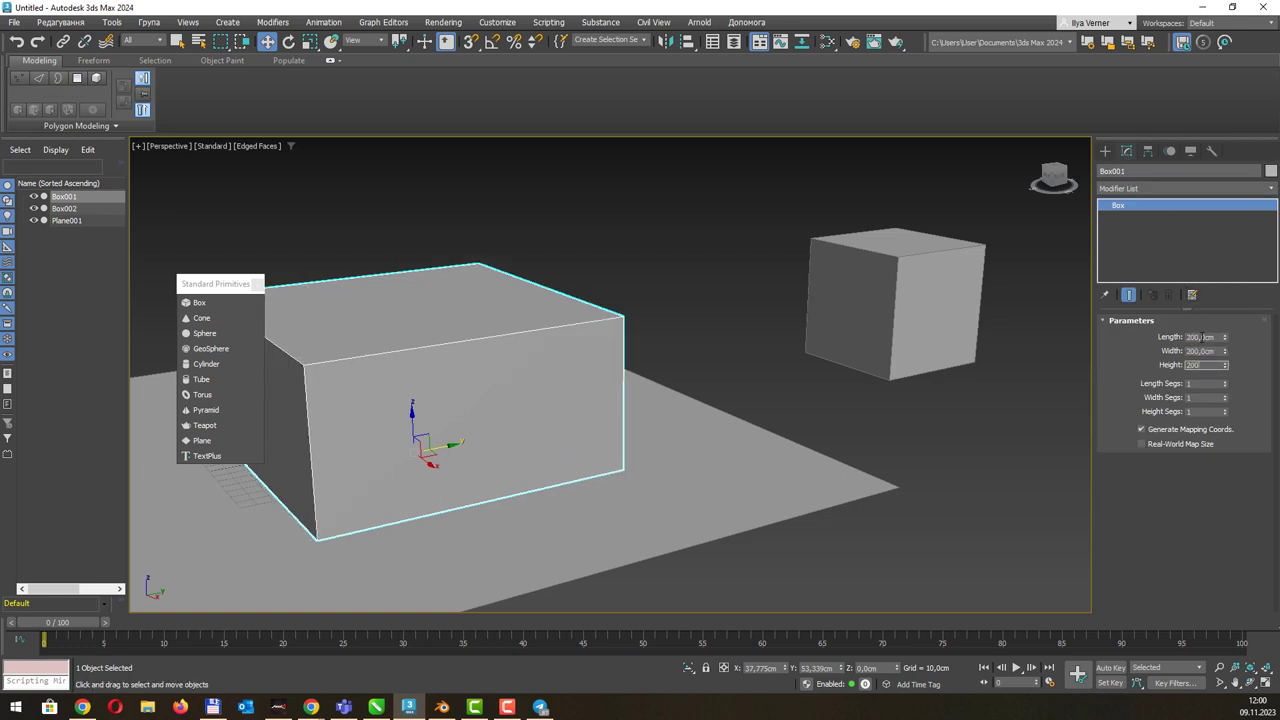
{"action": "key", "text": "Return"}
Scale Box002 up by an exact typed percentage to match Box001.
{"action": "left_click", "coordinate": [902, 305]}
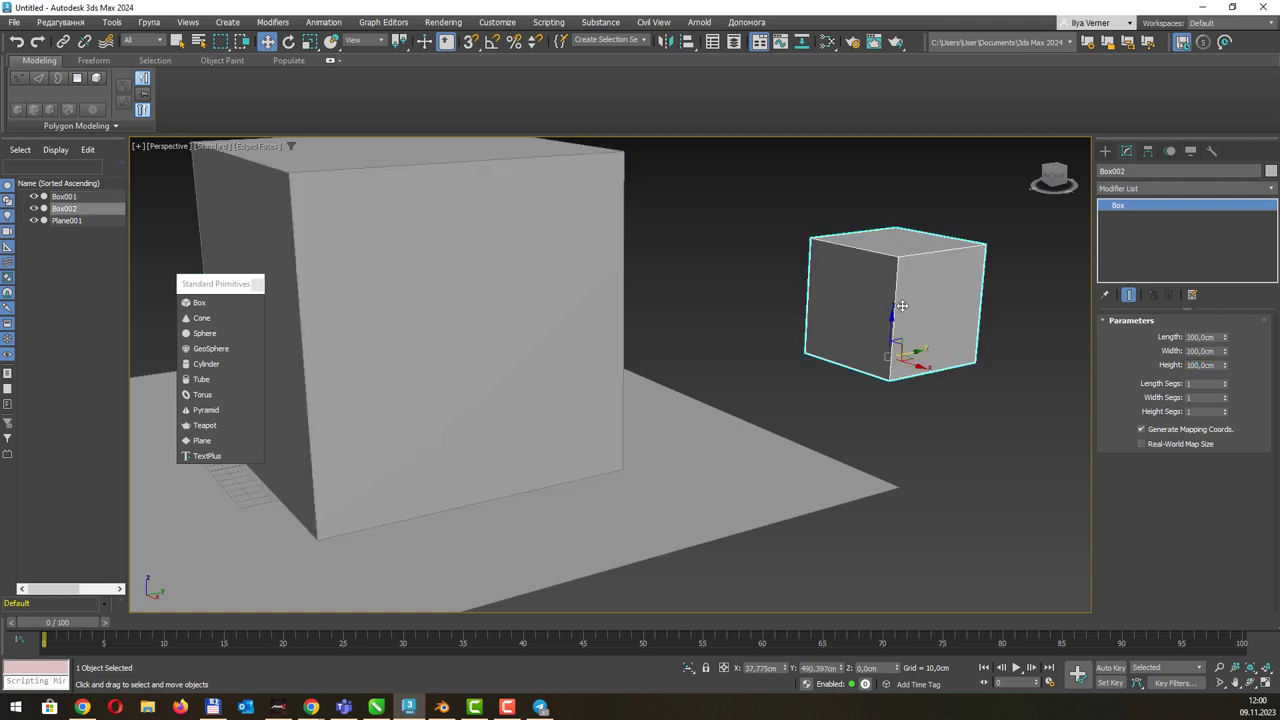
{"action": "key", "text": "r"}
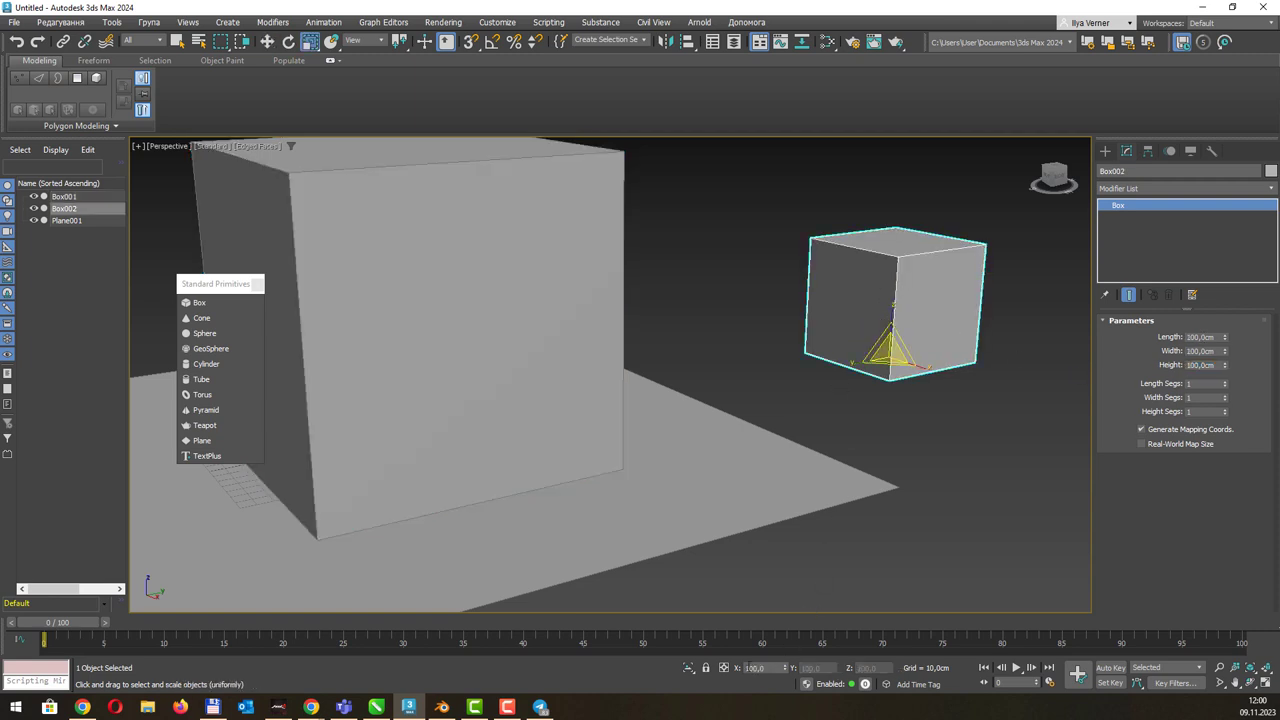
{"action": "left_click", "coordinate": [747, 667]}
{"action": "key", "text": "Return"}
{"action": "scroll", "coordinate": [811, 357], "scroll_direction": "down", "scroll_amount": 3}
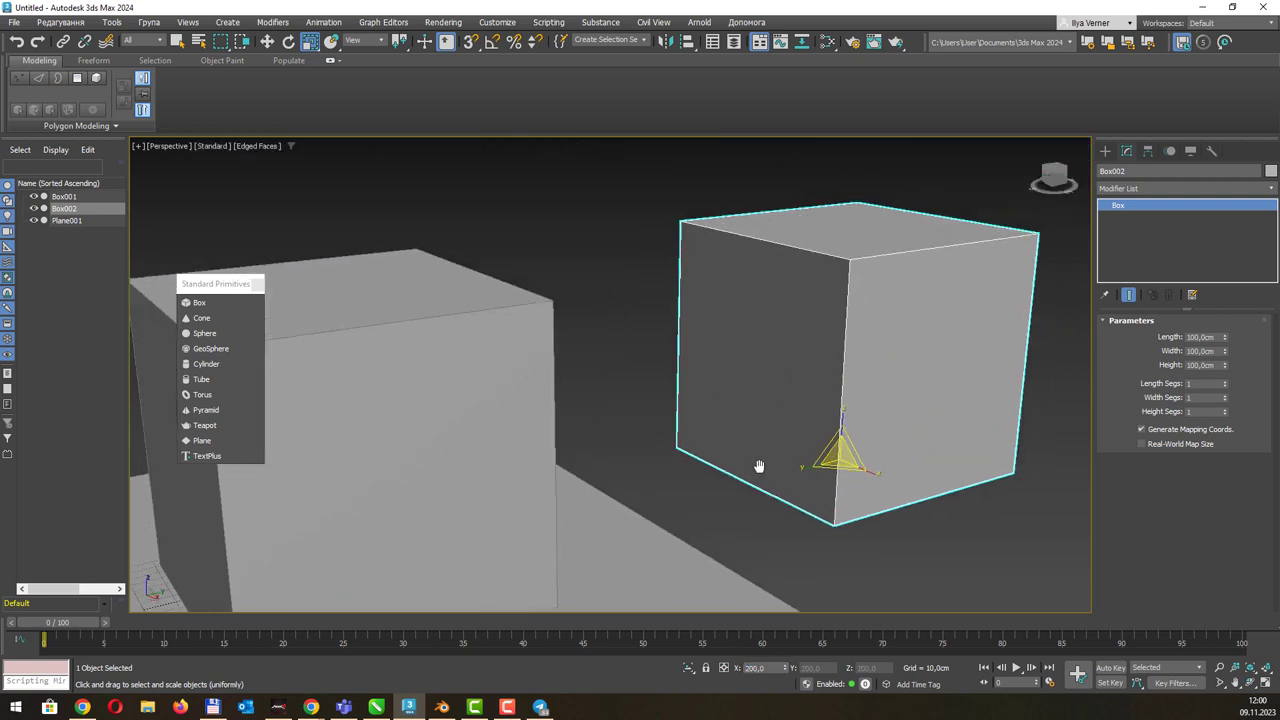
{"action": "scroll", "coordinate": [757, 463], "scroll_direction": "down", "scroll_amount": 3}
{"action": "scroll", "coordinate": [765, 401], "scroll_direction": "down", "scroll_amount": 2}
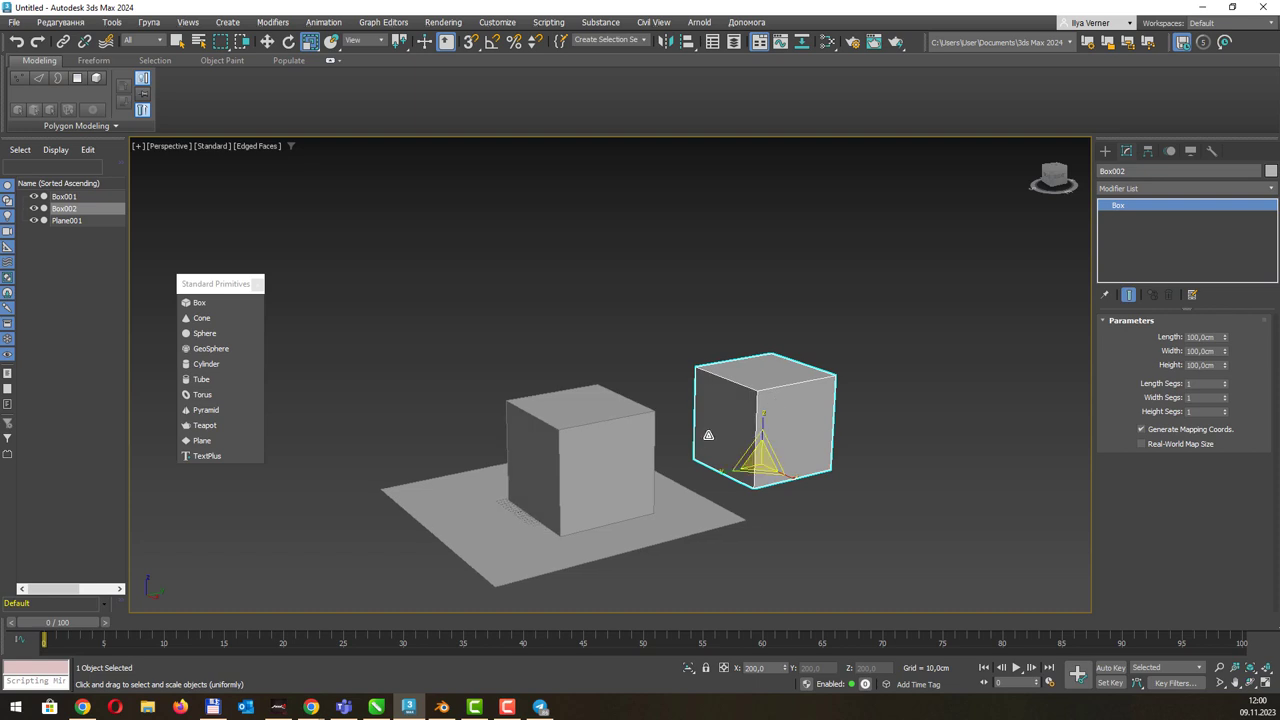
{"action": "scroll", "coordinate": [669, 391], "scroll_direction": "up", "scroll_amount": 1}
{"action": "scroll", "coordinate": [668, 391], "scroll_direction": "up", "scroll_amount": 2}
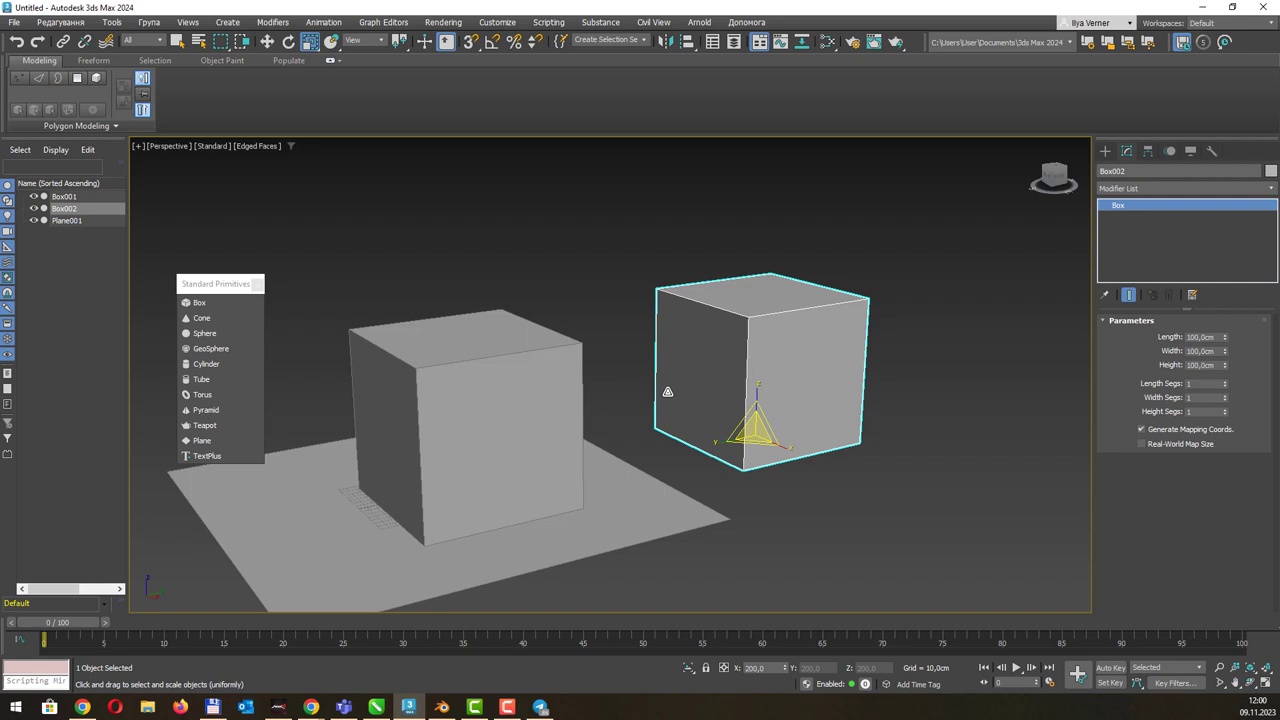
Move Box002 left so it sits next to Box001.
{"action": "key", "text": "q"}
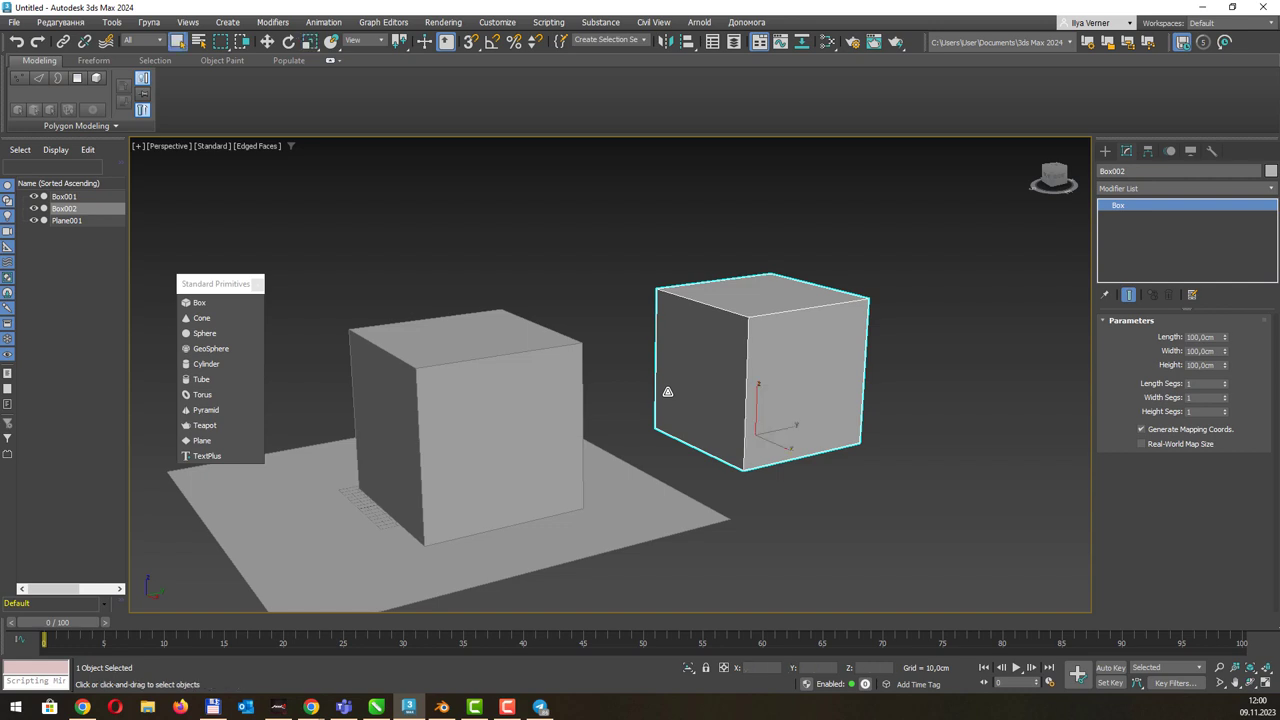
{"action": "left_click", "coordinate": [481, 394]}
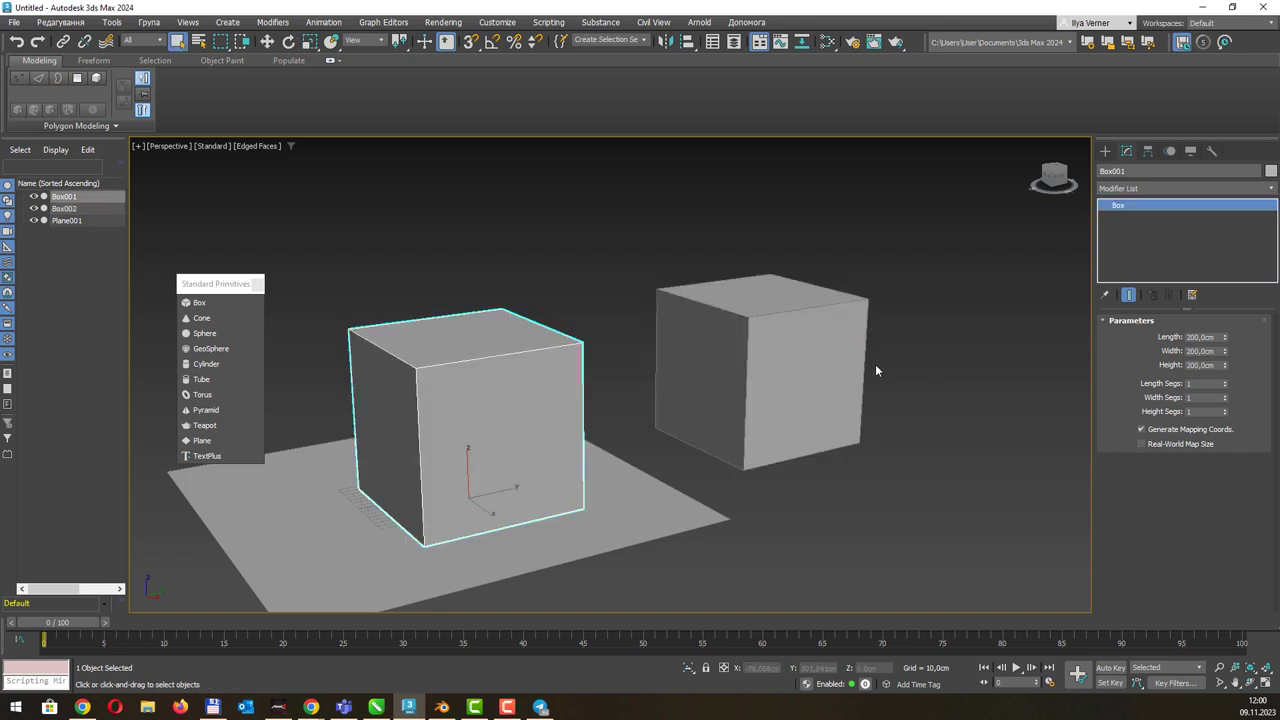
{"action": "mouse_move", "coordinate": [875, 370]}
{"action": "middle_mouse_down", "text": "alt"}
{"action": "mouse_move", "coordinate": [740, 369]}
{"action": "mouse_move", "coordinate": [814, 417]}
{"action": "middle_mouse_up", "text": "alt"}
{"action": "left_click", "coordinate": [818, 453]}
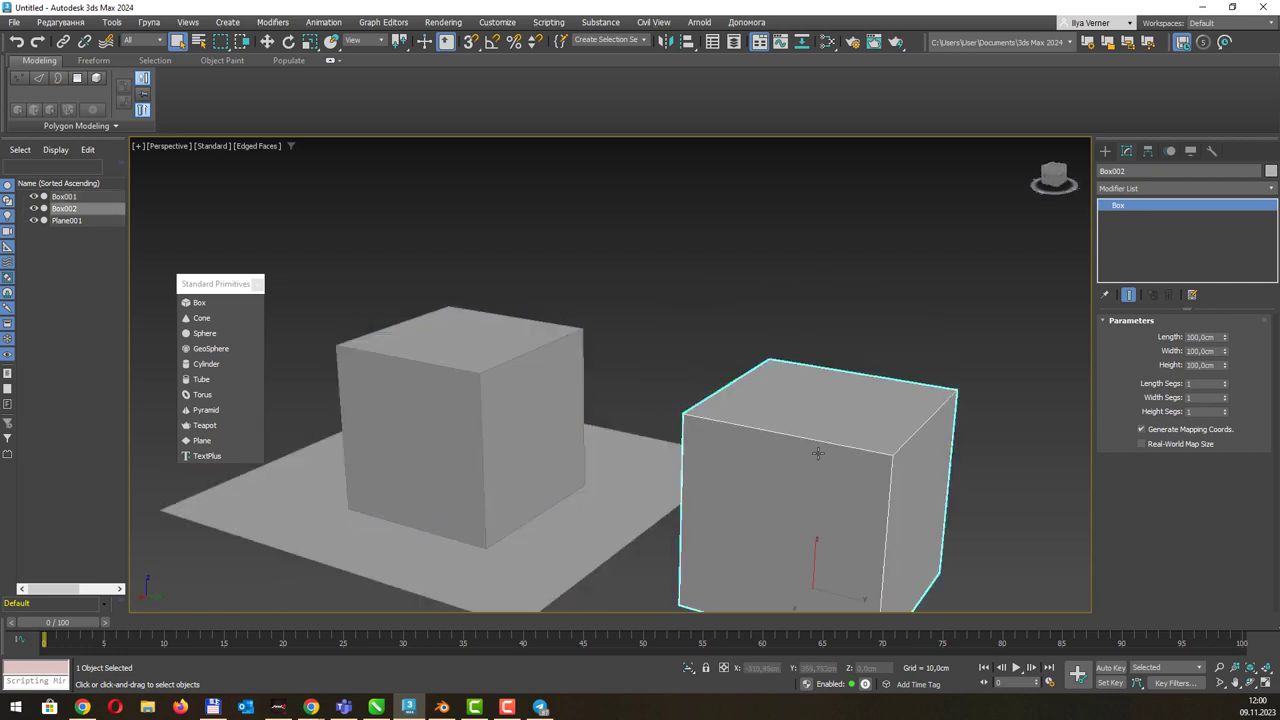
{"action": "key", "text": "w"}
{"action": "left_click_drag", "start_coordinate": [842, 580], "coordinate": [690, 540]}
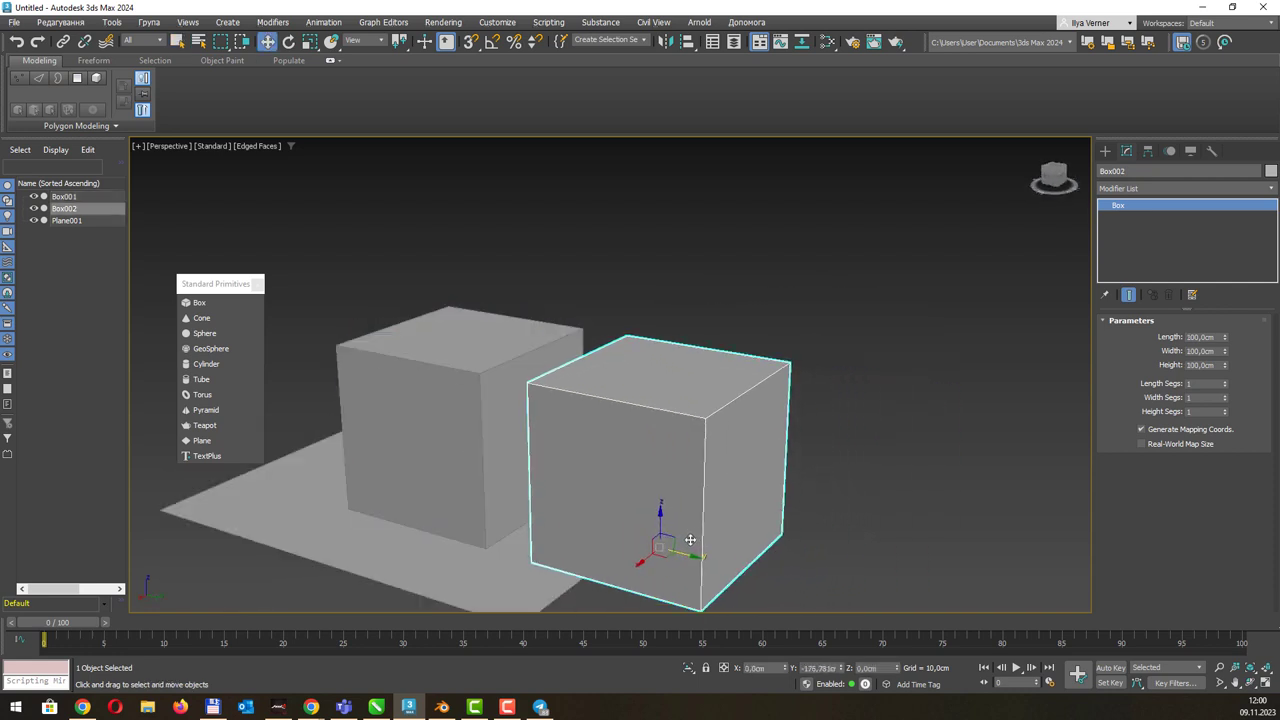
Compare the Length, Width and Height values of Box001 and Box002.
{"action": "mouse_move", "coordinate": [654, 403]}
{"action": "middle_mouse_down", "text": "alt"}
{"action": "mouse_move", "coordinate": [708, 398]}
{"action": "mouse_move", "coordinate": [749, 366]}
{"action": "mouse_move", "coordinate": [623, 391]}
{"action": "middle_mouse_up", "text": "alt"}
{"action": "left_click", "coordinate": [558, 367]}
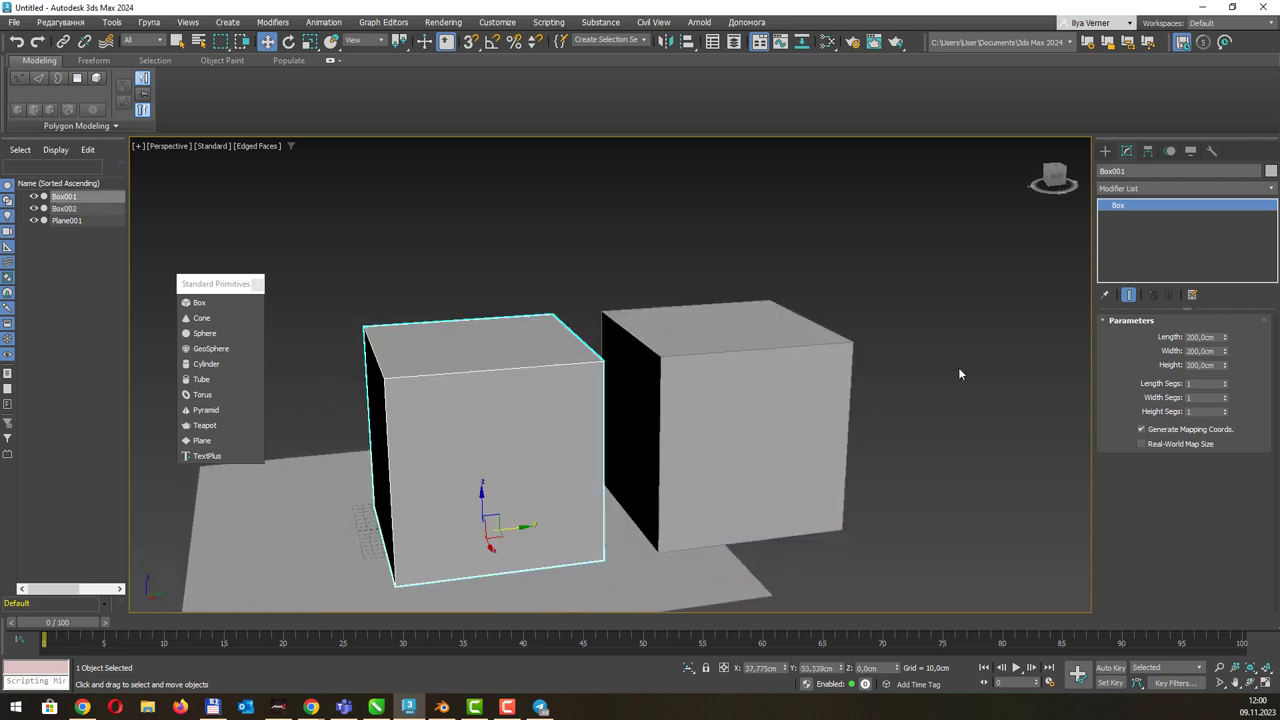
{"action": "left_click", "coordinate": [1205, 337]}
{"action": "key", "text": "Tab"}
{"action": "key", "text": "Tab"}
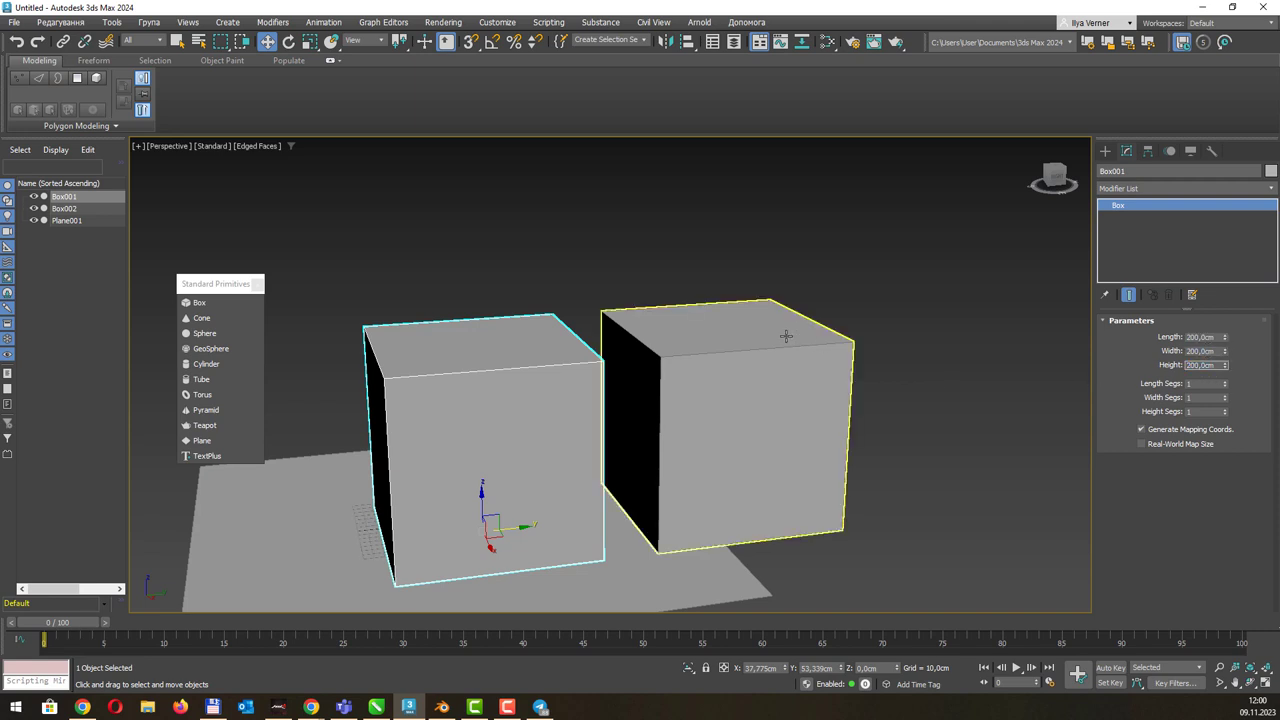
{"action": "left_click", "coordinate": [786, 334]}
{"action": "left_click", "coordinate": [1208, 337]}
{"action": "key", "text": "Tab"}
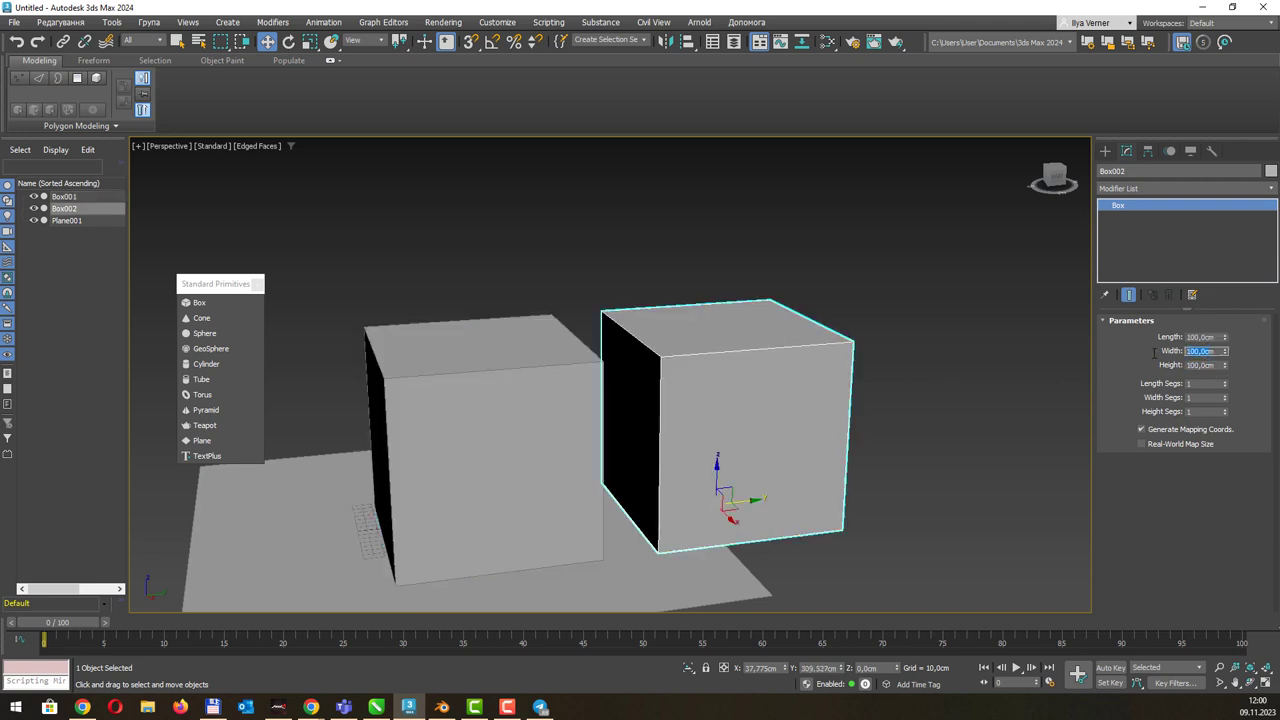
{"action": "key", "text": "Tab"}
{"action": "left_click", "coordinate": [526, 419]}
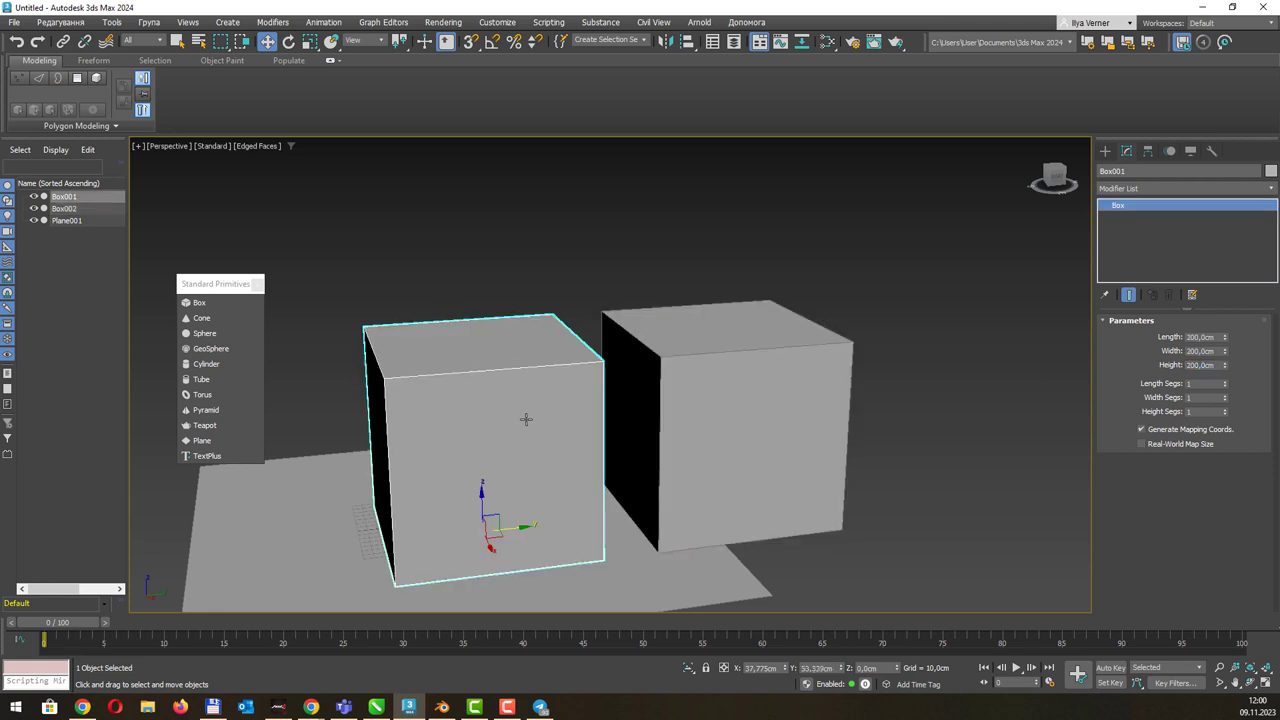
Add a Chamfer modifier to Box001 with a 10 cm amount.
{"action": "left_click", "coordinate": [1271, 191]}
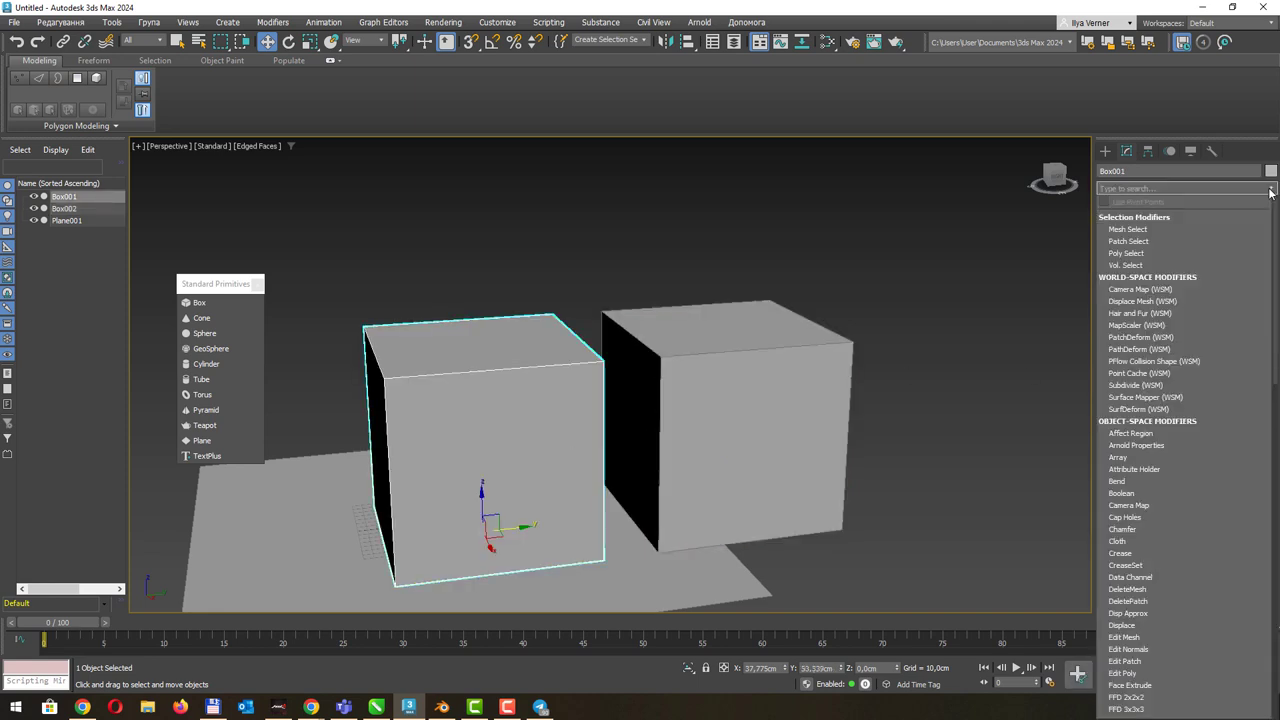
{"action": "type", "text": "chamfer"}
{"action": "key", "text": "Return"}
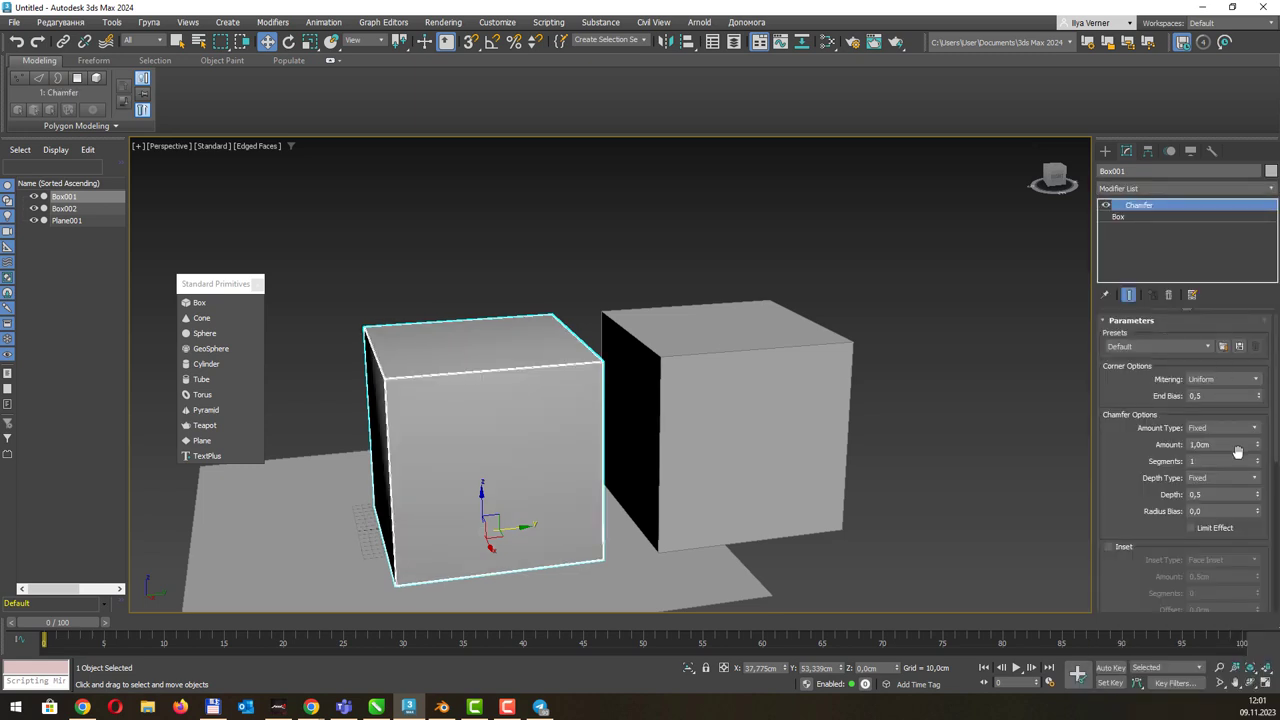
{"action": "left_click_drag", "start_coordinate": [1244, 446], "coordinate": [1148, 446]}
{"action": "type", "text": "10"}
{"action": "key", "text": "Return"}
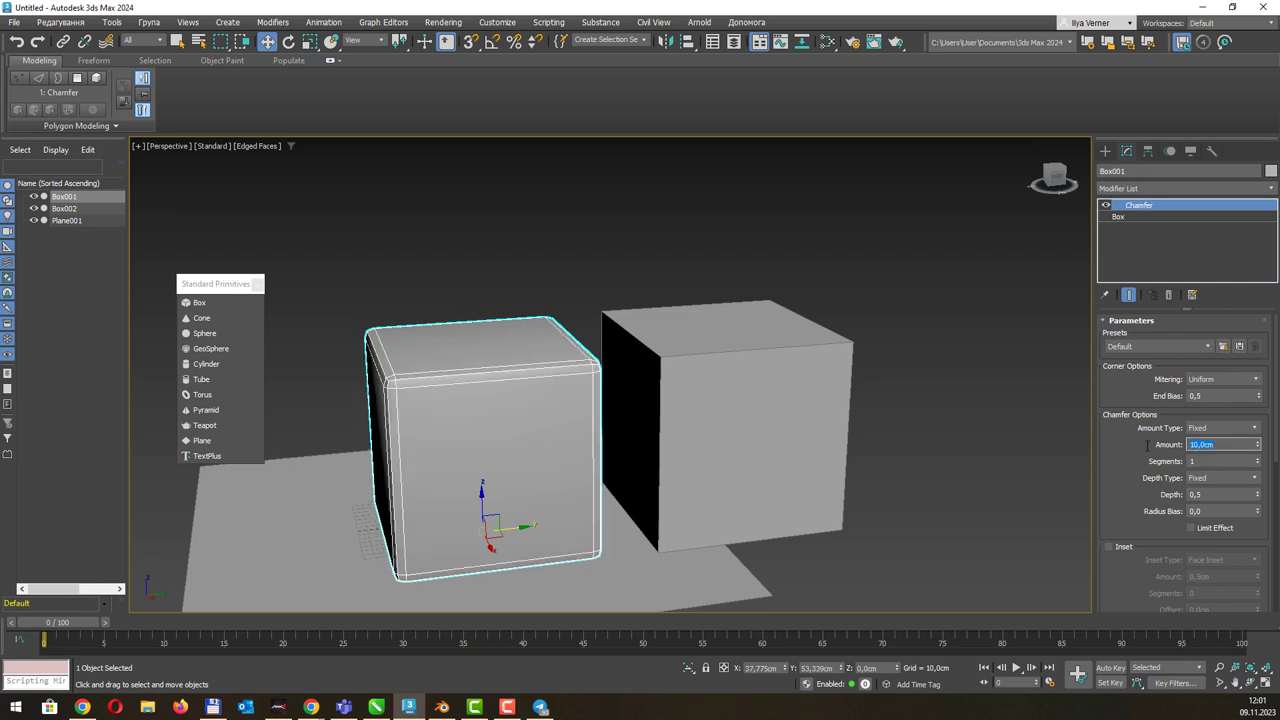
Copy the Chamfer modifier and paste it as an instance onto Box002.
{"action": "right_click", "coordinate": [1161, 206]}
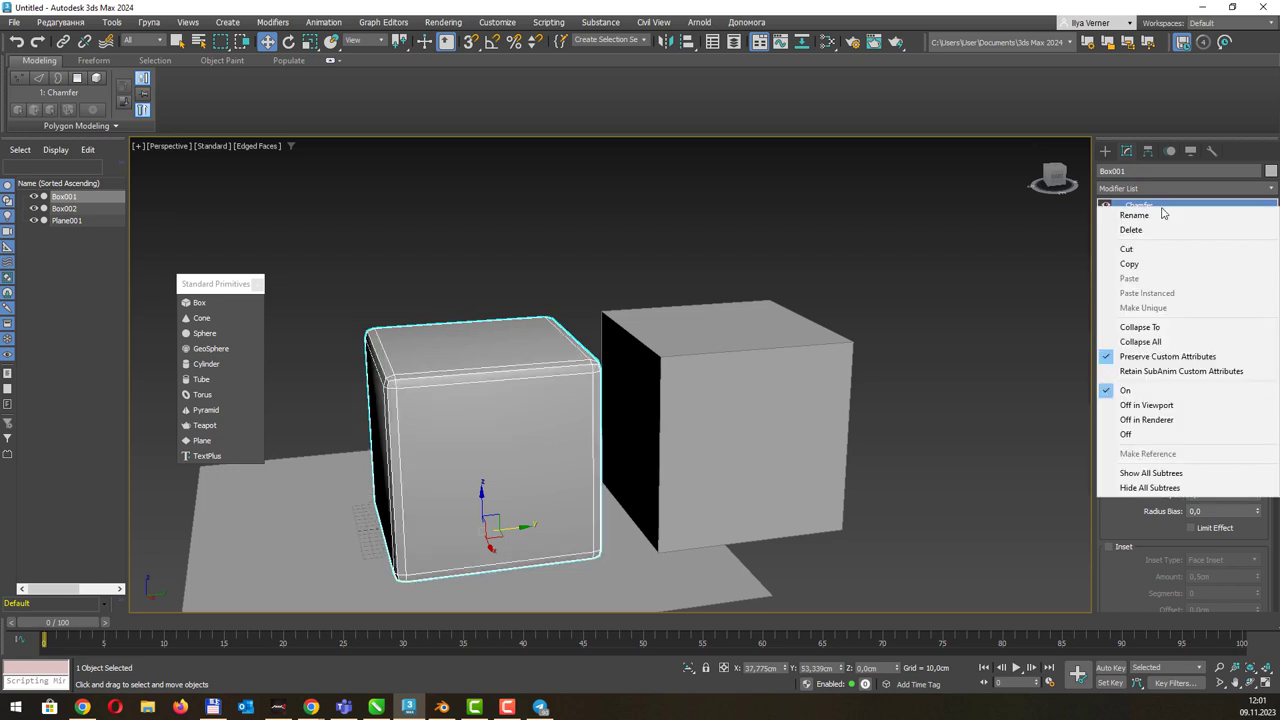
{"action": "left_click", "coordinate": [1150, 262]}
{"action": "left_click", "coordinate": [791, 360]}
{"action": "right_click", "coordinate": [1145, 231]}
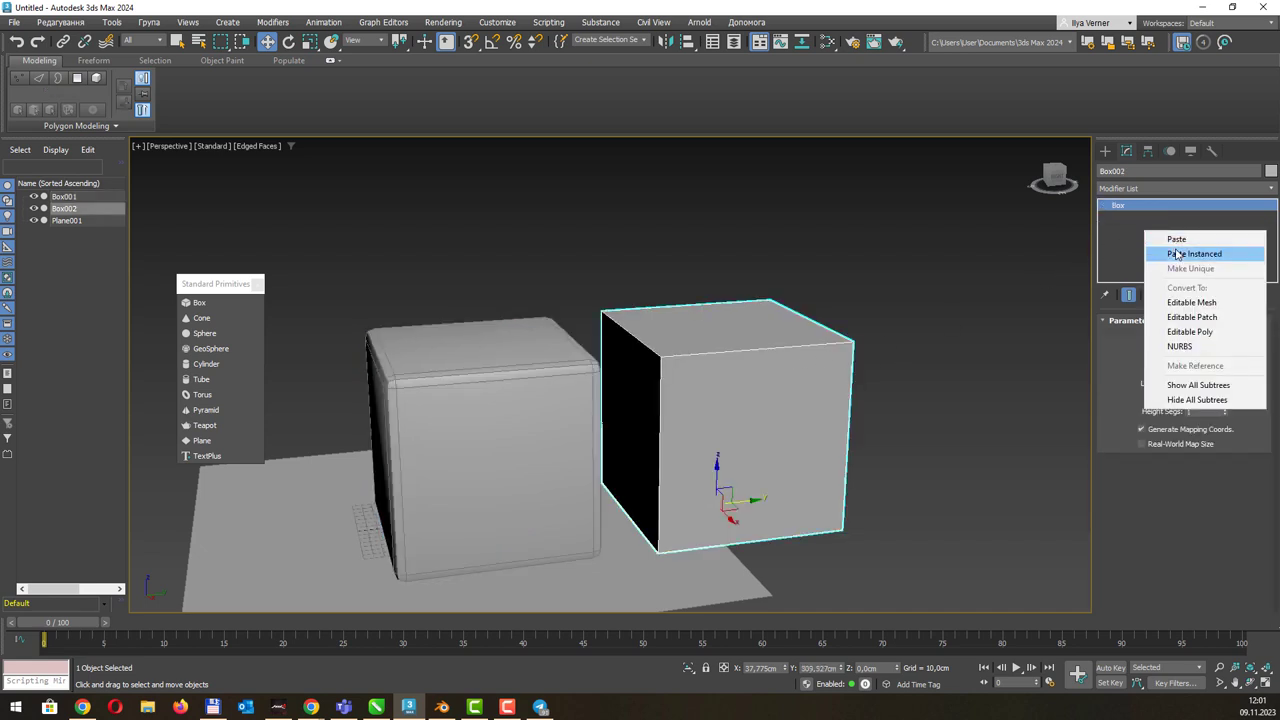
{"action": "left_click", "coordinate": [1176, 253]}
Raise the shared chamfer amount to 20,6 cm and select both boxes.
{"action": "middle_click_drag", "start_coordinate": [853, 348], "coordinate": [856, 339], "text": "alt"}
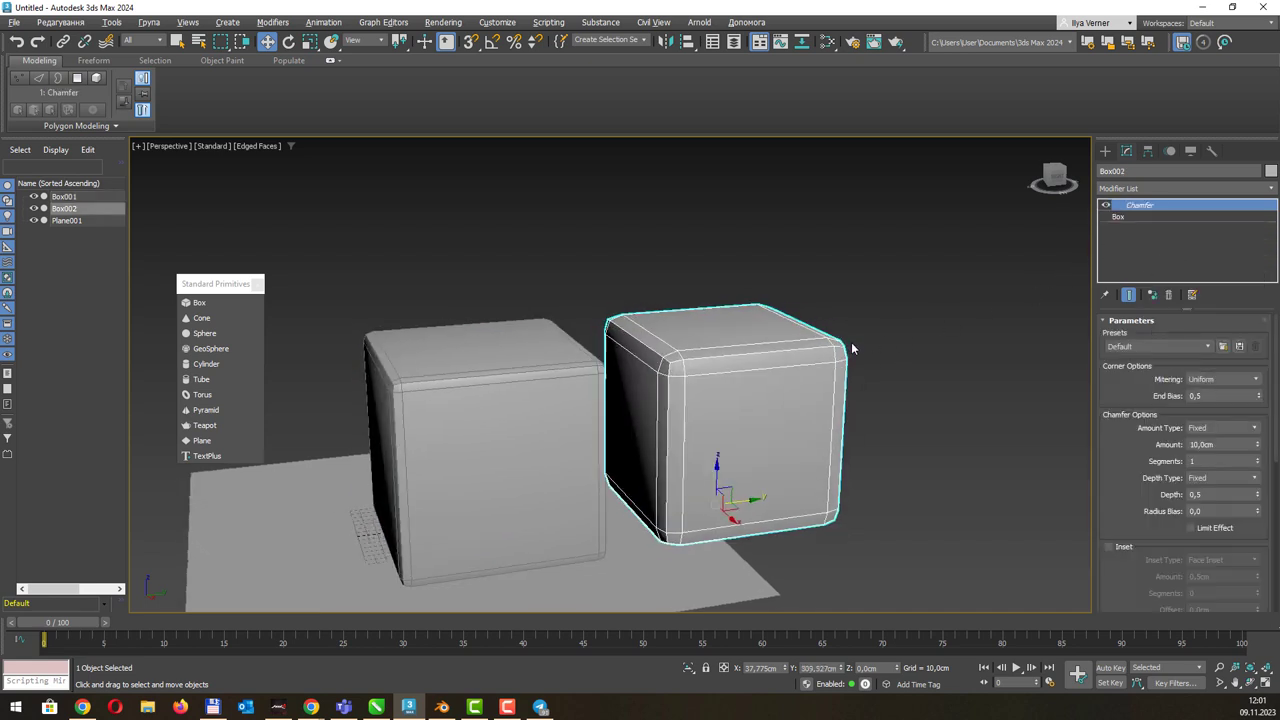
{"action": "left_click", "coordinate": [672, 294]}
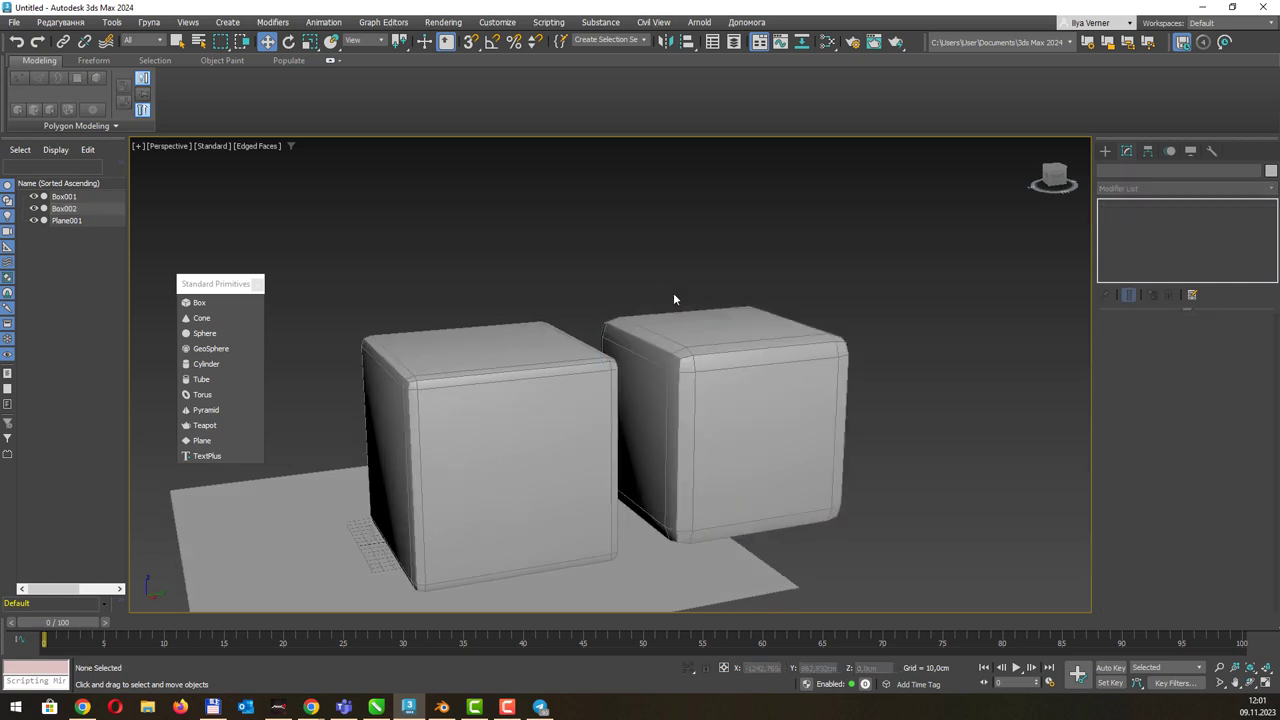
{"action": "middle_click_drag", "start_coordinate": [673, 292], "coordinate": [689, 378], "text": "alt"}
{"action": "scroll", "coordinate": [689, 378], "scroll_direction": "up", "scroll_amount": 2}
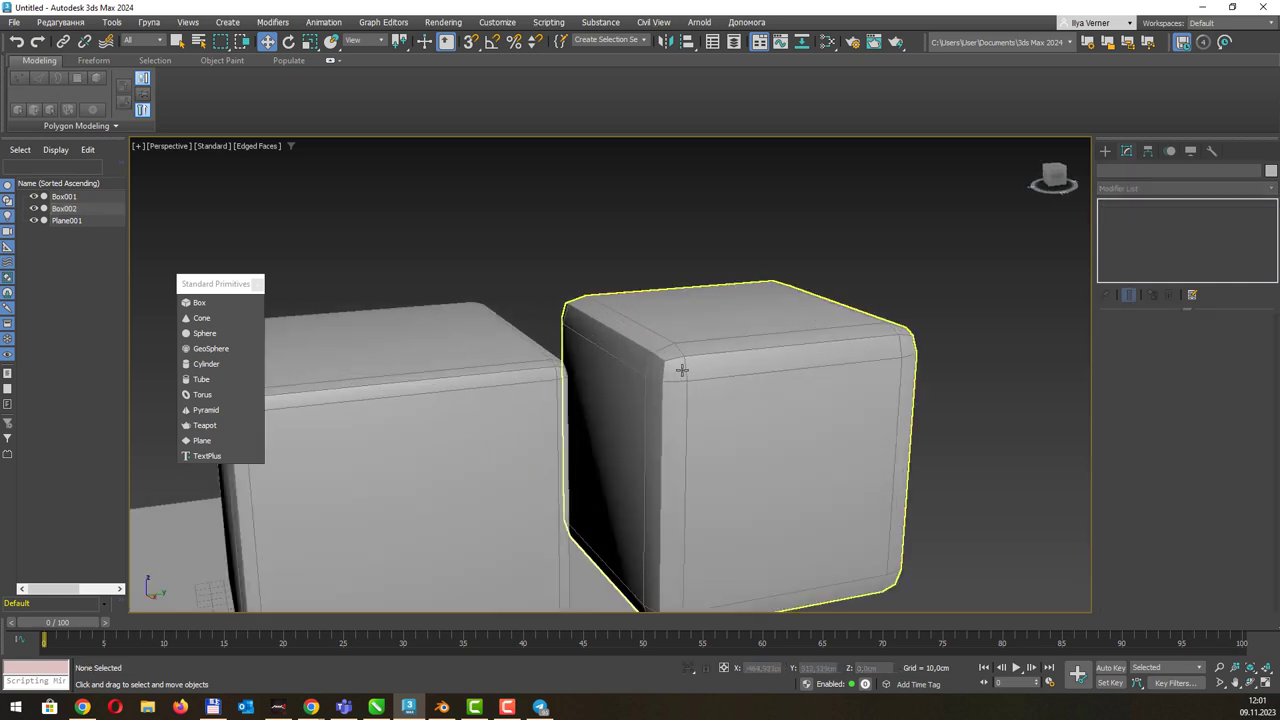
{"action": "scroll", "coordinate": [700, 360], "scroll_direction": "up", "scroll_amount": 2}
{"action": "left_click", "coordinate": [822, 340]}
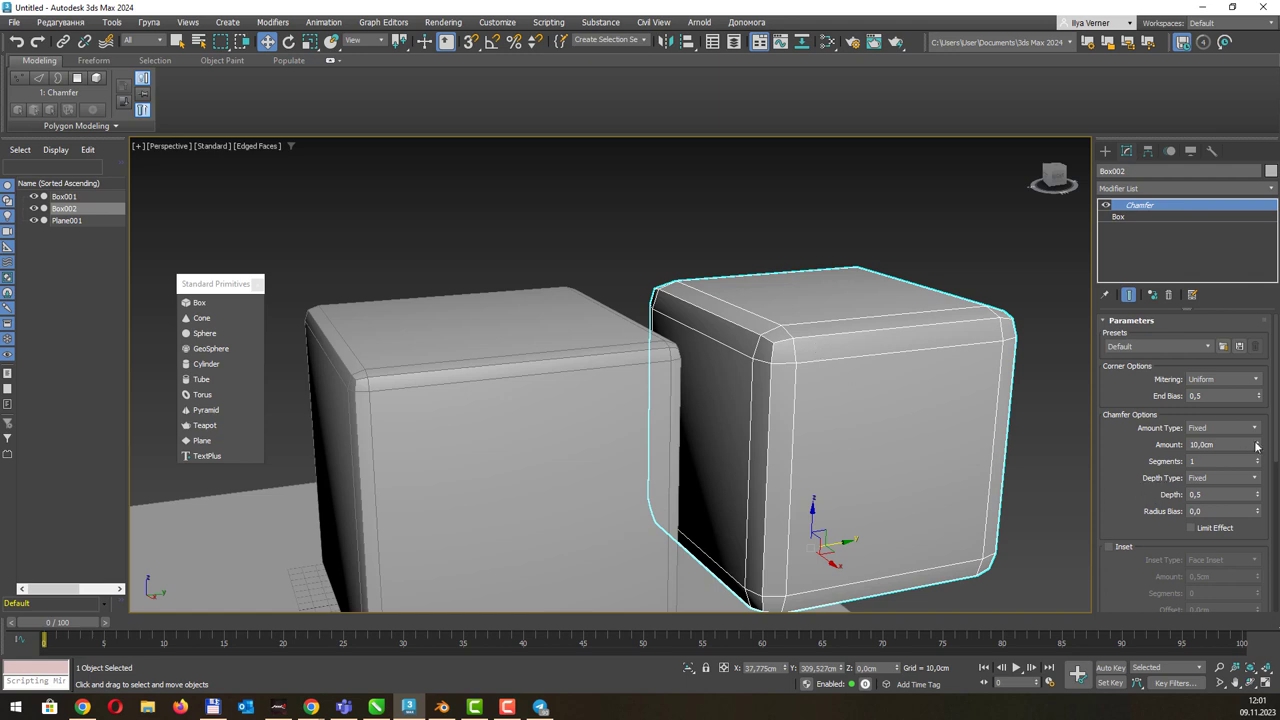
{"action": "mouse_move", "coordinate": [1257, 445]}
{"action": "left_click_drag", "start_coordinate": [1259, 447], "coordinate": [1259, 400]}
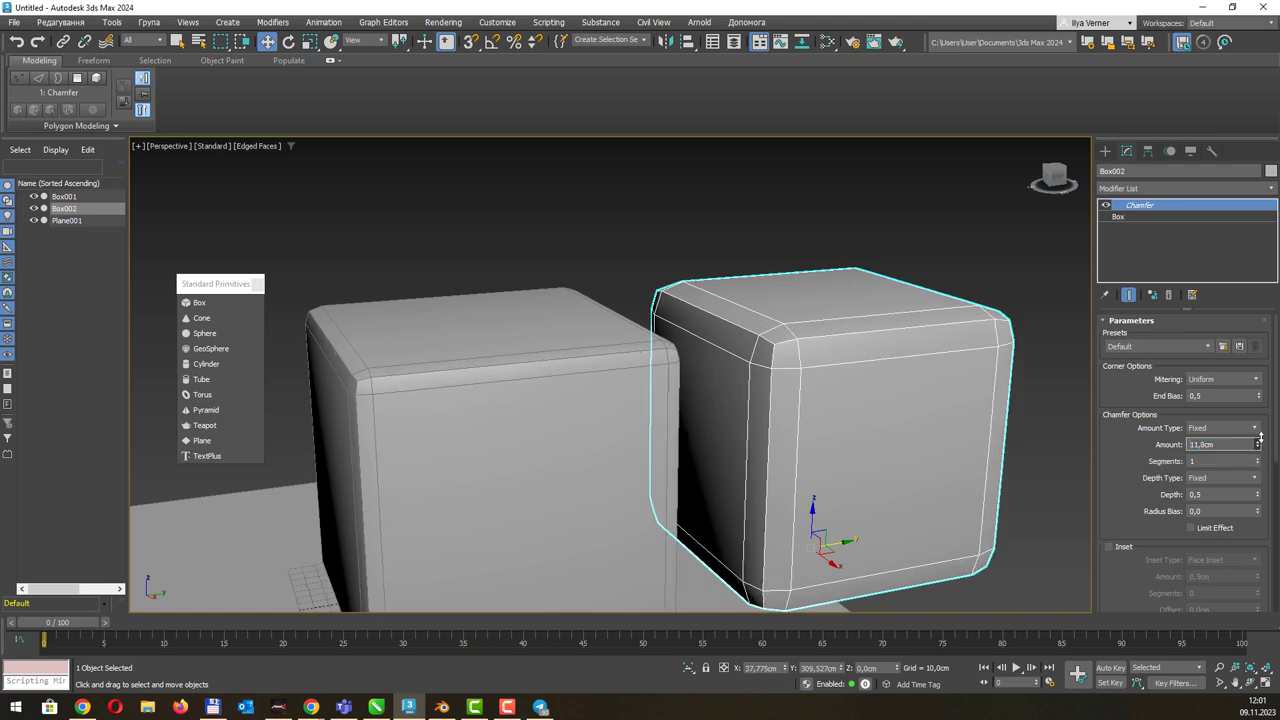
{"action": "left_click_drag", "start_coordinate": [8, 403], "coordinate": [24, 378]}
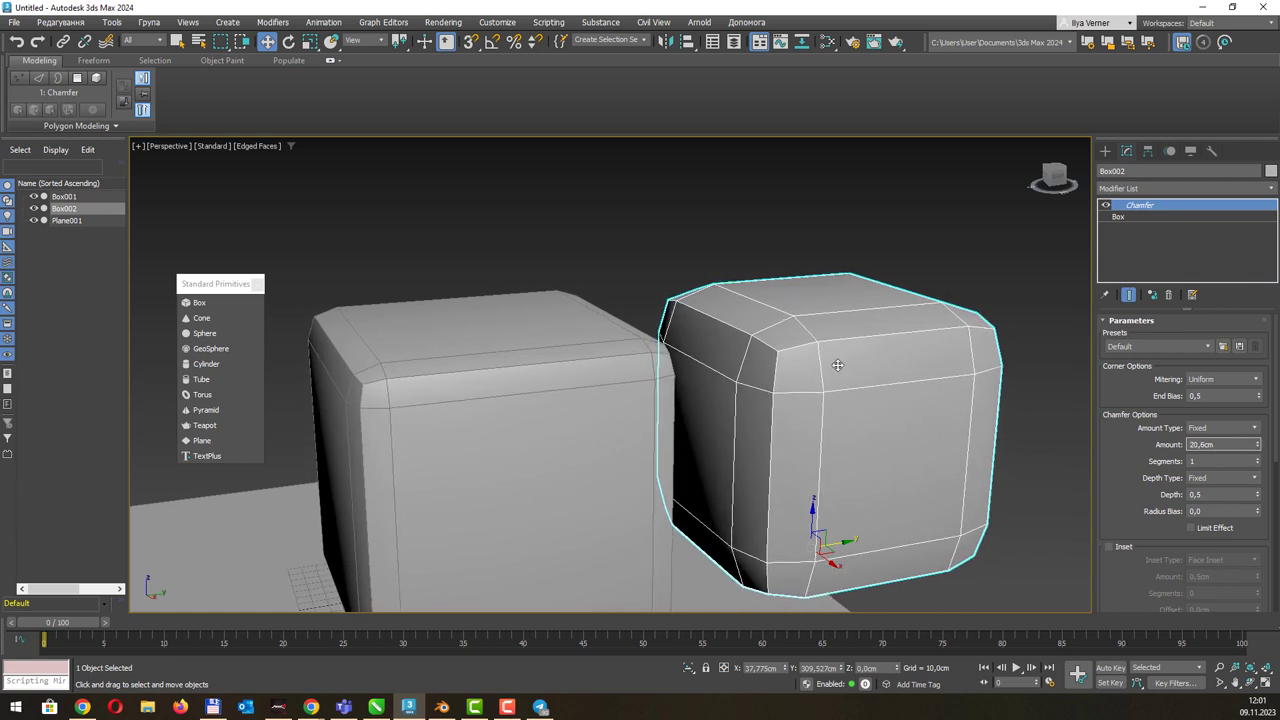
{"action": "middle_click_drag", "start_coordinate": [834, 362], "coordinate": [794, 369], "text": "alt"}
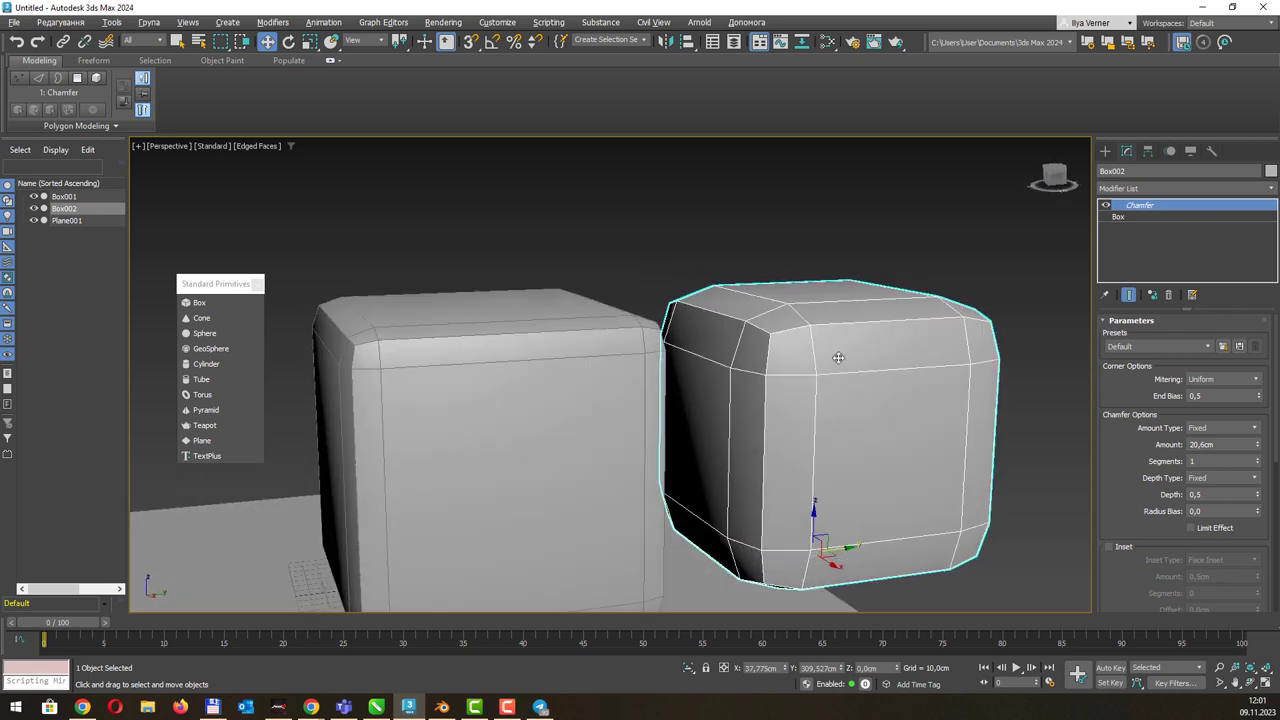
{"action": "left_click", "coordinate": [612, 393], "text": "ctrl"}
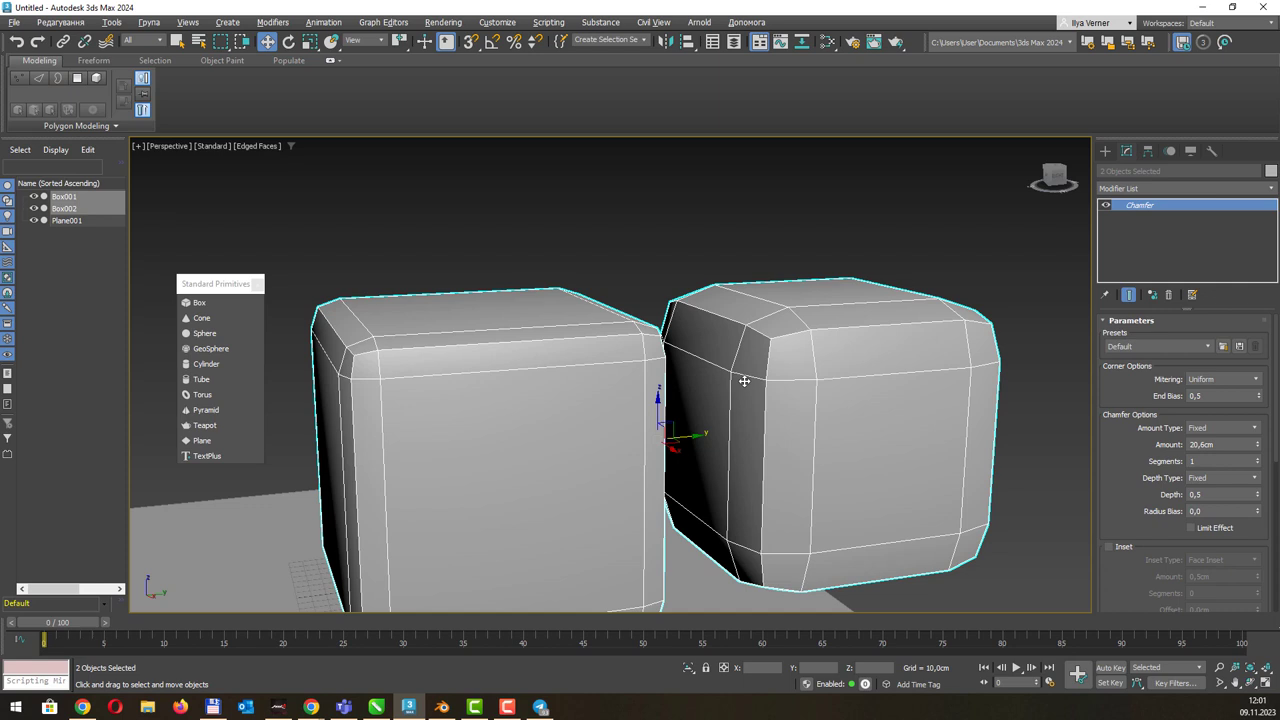
{"action": "middle_click_drag", "start_coordinate": [611, 332], "coordinate": [600, 265]}
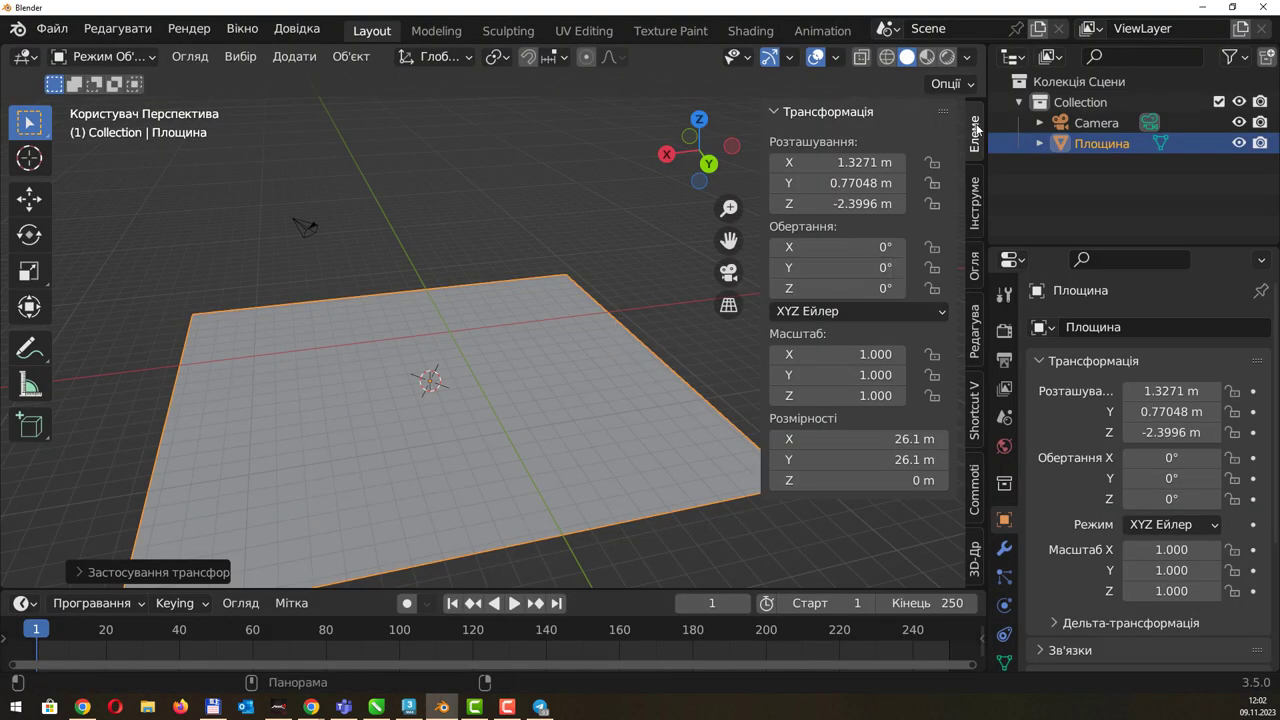
Apply the plane's location and add a cube raised along Z above it.
{"action": "mouse_move", "coordinate": [394, 223]}
{"action": "middle_mouse_down"}
{"action": "mouse_move", "coordinate": [430, 217]}
{"action": "mouse_move", "coordinate": [444, 243]}
{"action": "middle_mouse_up"}
{"action": "key", "text": "ctrl+a"}
{"action": "left_click", "coordinate": [382, 188]}
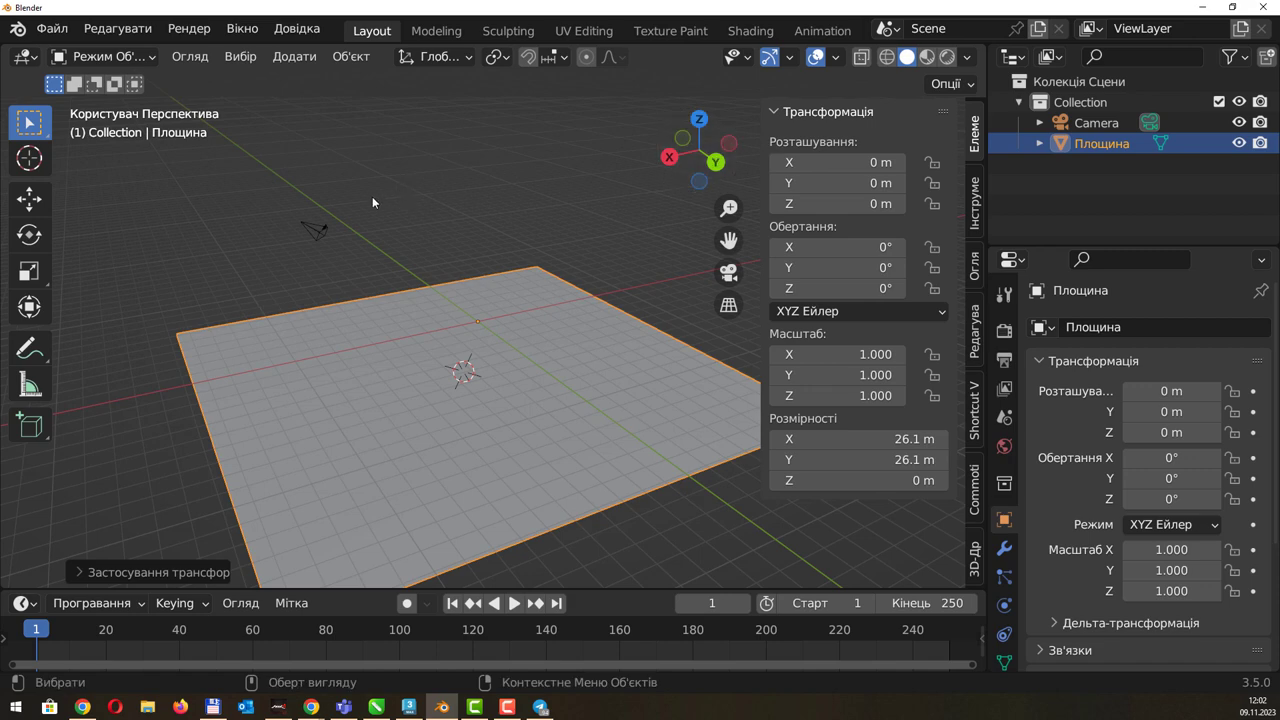
{"action": "key", "text": "shift+a"}
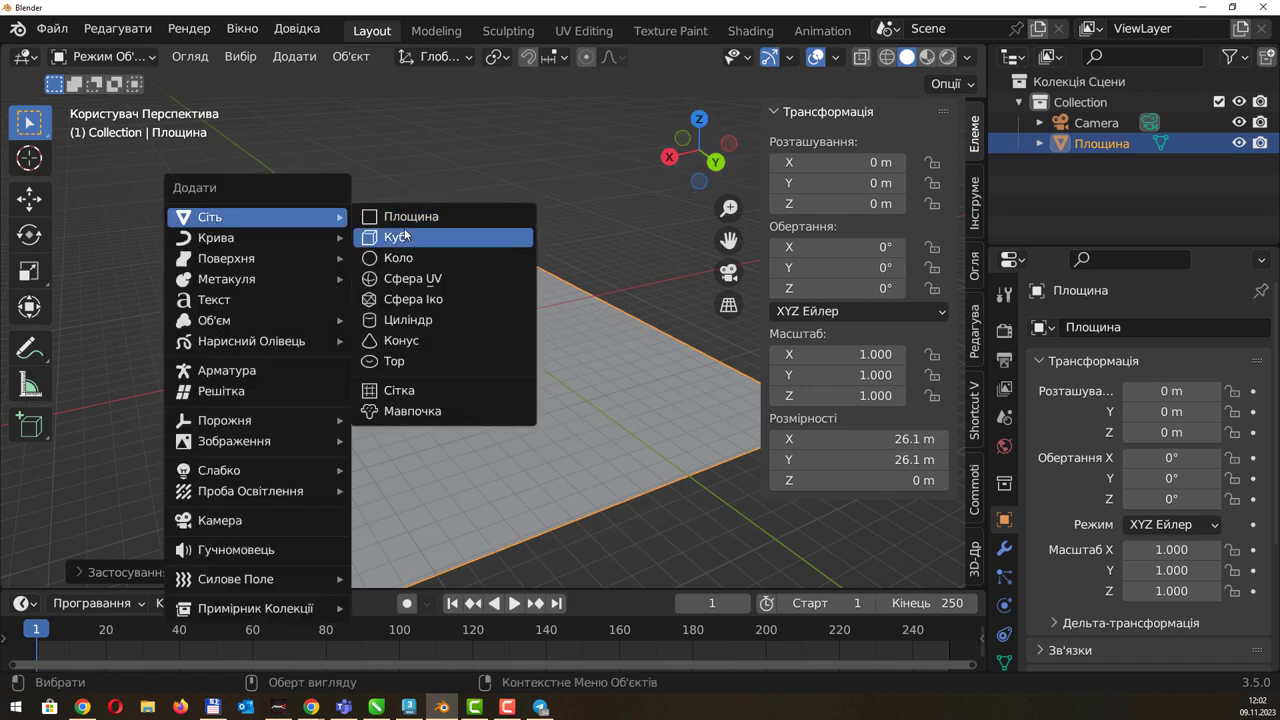
{"action": "left_click", "coordinate": [404, 237]}
{"action": "key", "text": "g"}
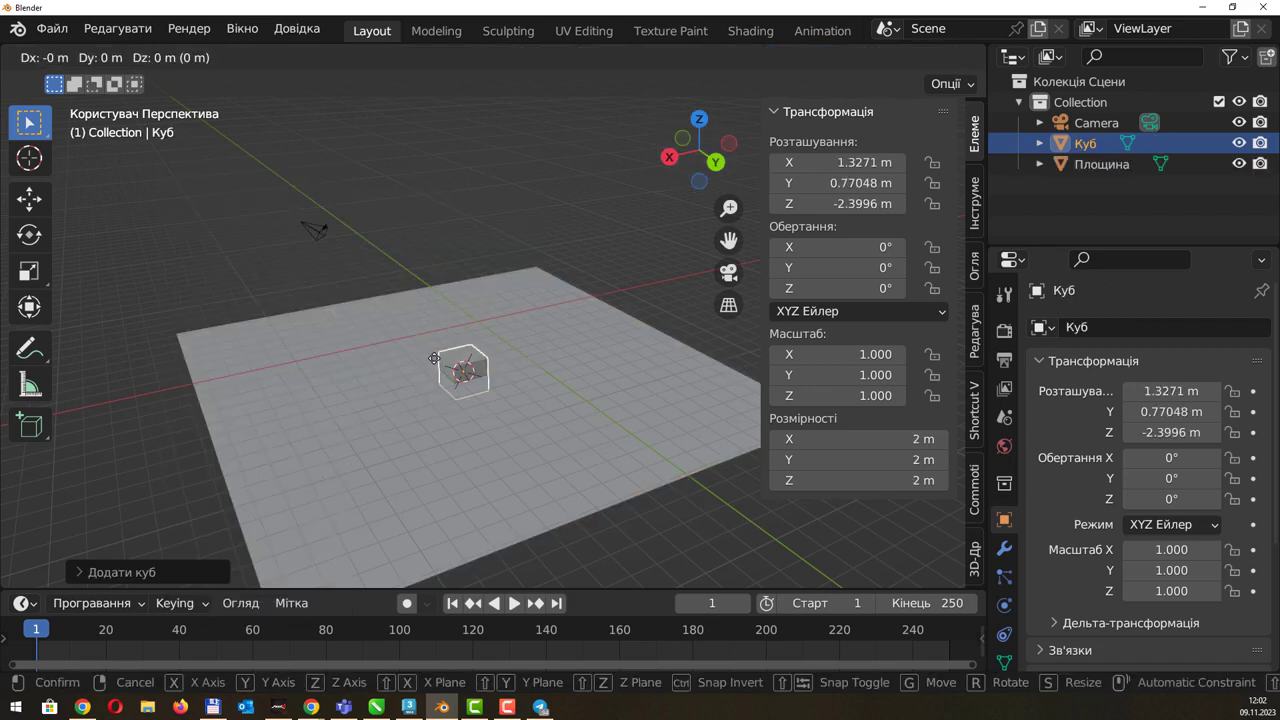
{"action": "key", "text": "z"}
{"action": "left_click", "coordinate": [515, 198]}
Scale the cube to 5 on X, Y and Z, then apply the scale.
{"action": "scroll", "coordinate": [510, 199], "scroll_direction": "down", "scroll_amount": 1}
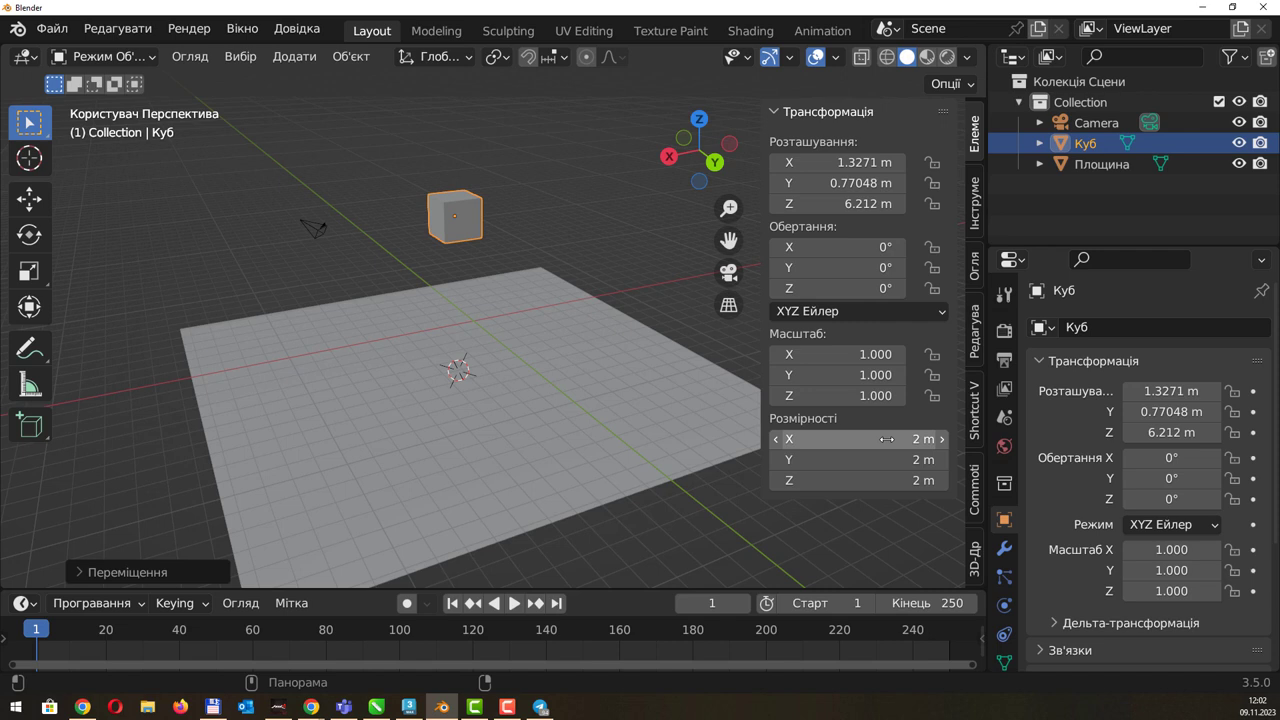
{"action": "left_click", "coordinate": [856, 355]}
{"action": "type", "text": "5"}
{"action": "key", "text": "Return"}
{"action": "left_click", "coordinate": [856, 375]}
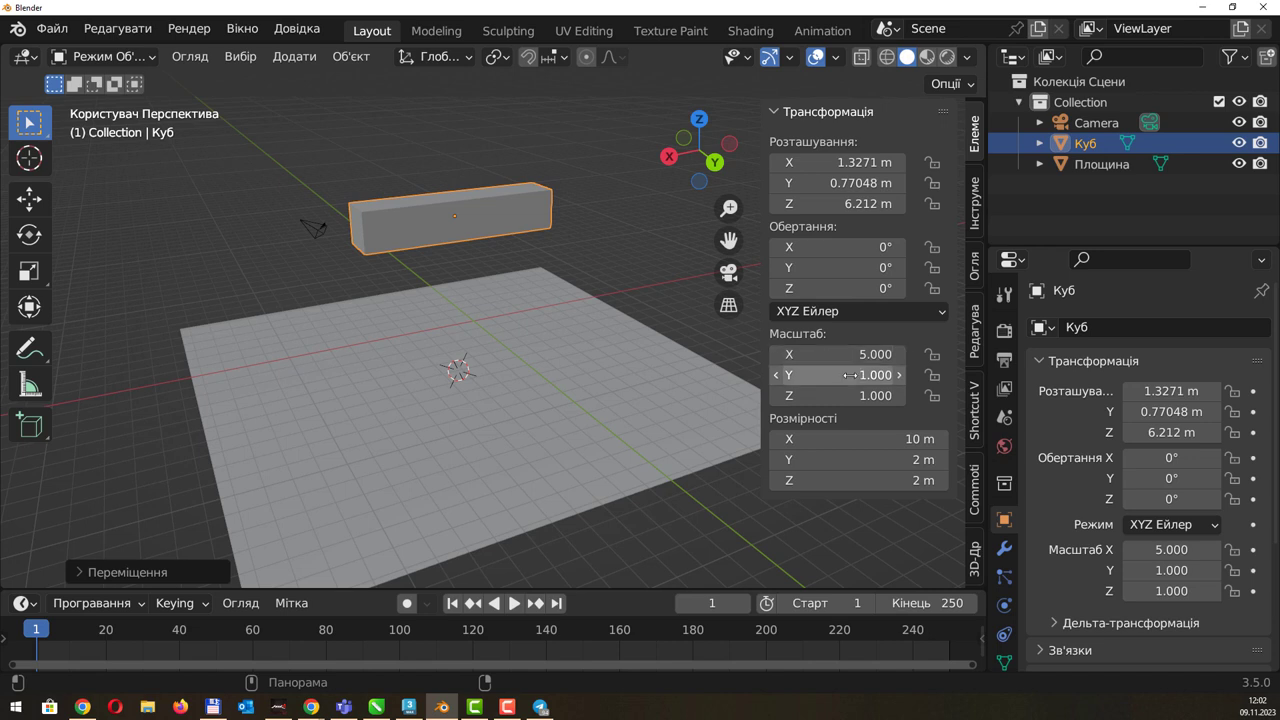
{"action": "type", "text": "5"}
{"action": "key", "text": "Return"}
{"action": "left_click", "coordinate": [856, 395]}
{"action": "type", "text": "5"}
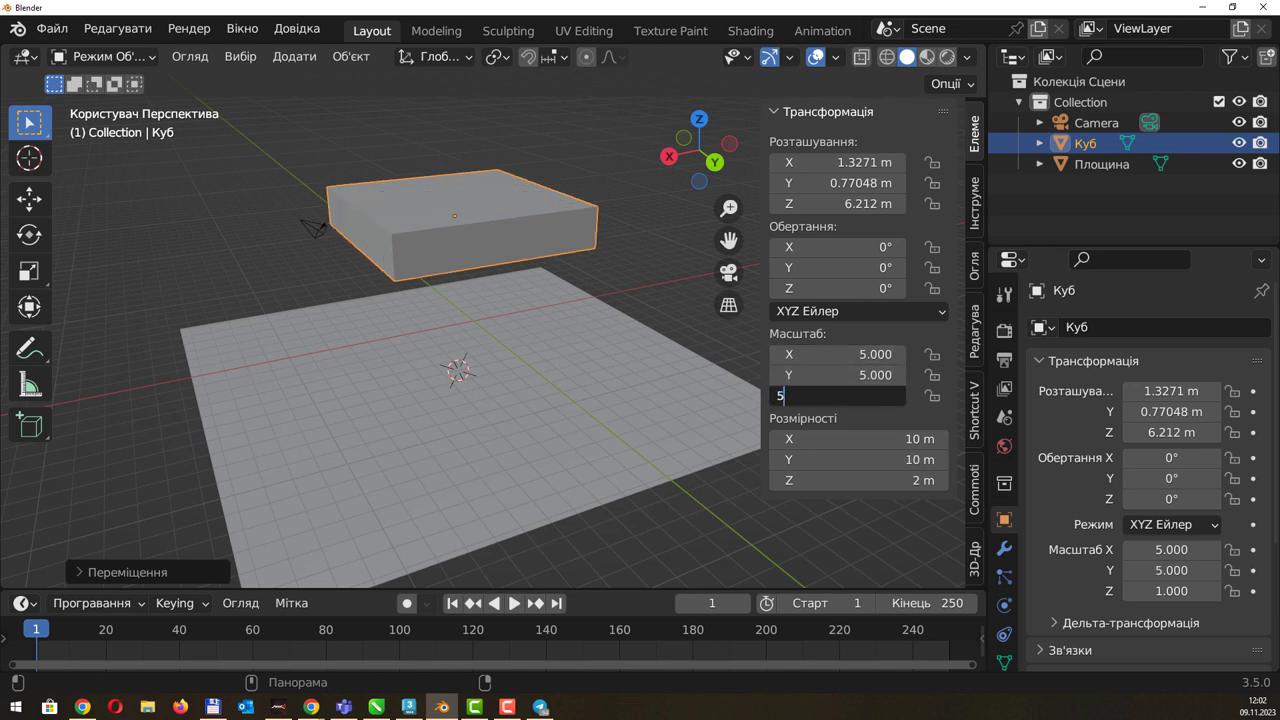
{"action": "key", "text": "Return"}
{"action": "mouse_move", "coordinate": [524, 212]}
{"action": "middle_mouse_down", "text": "shift"}
{"action": "mouse_move", "coordinate": [562, 187]}
{"action": "mouse_move", "coordinate": [476, 230]}
{"action": "middle_mouse_up", "text": "shift"}
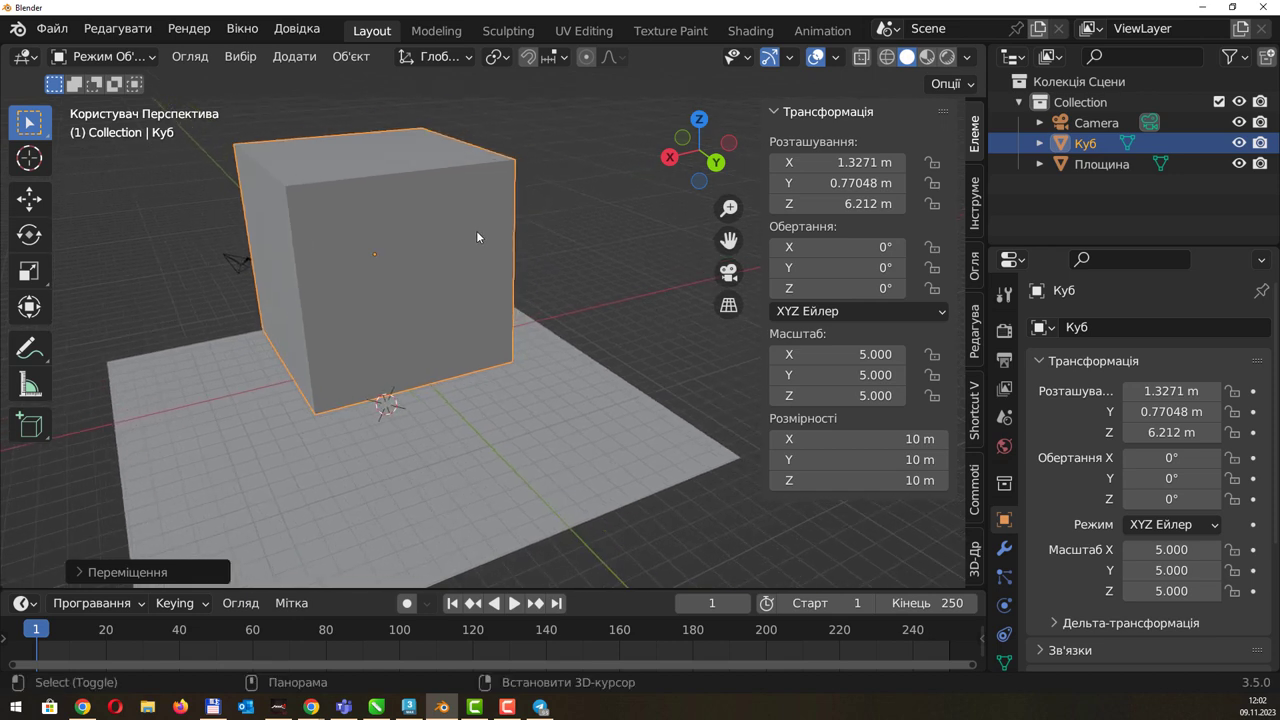
{"action": "key", "text": "ctrl+a"}
{"action": "left_click", "coordinate": [444, 267]}
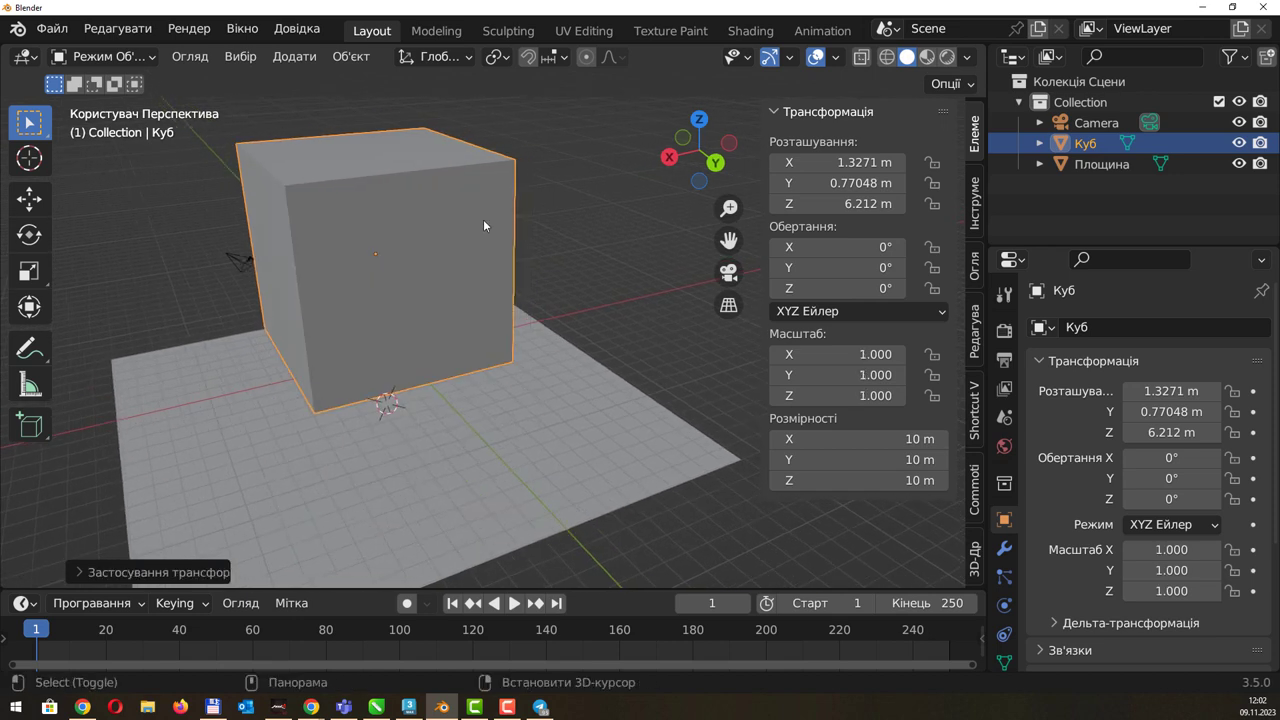
Duplicate the cube and move the copy along X to -19.686 m.
{"action": "key", "text": "shift+d"}
{"action": "key", "text": "x"}
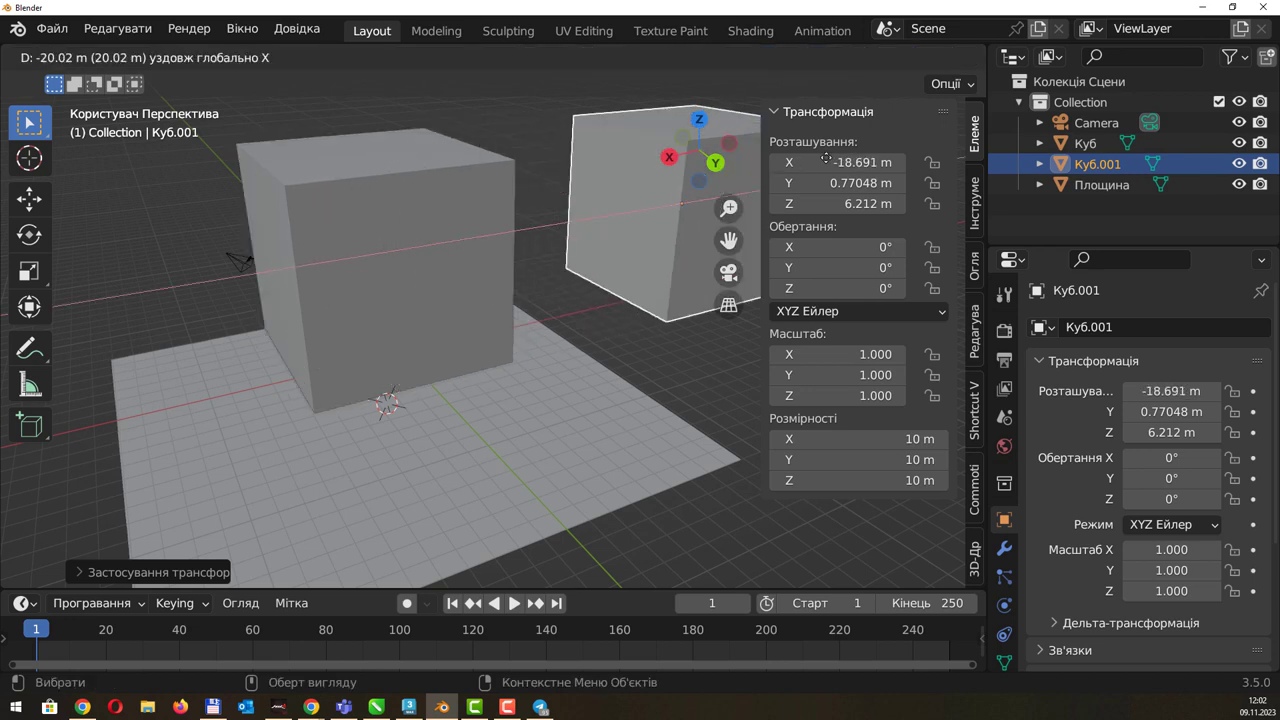
{"action": "left_click", "coordinate": [806, 163]}
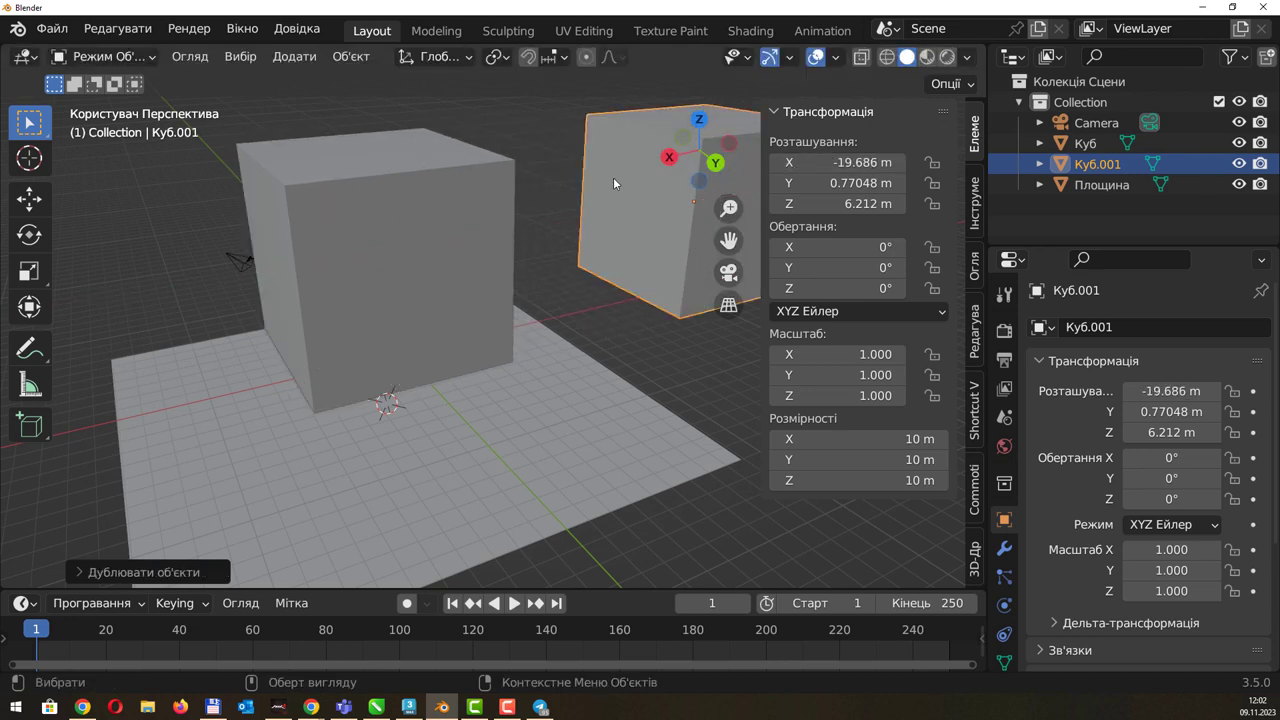
Move the first cube Куб outward along the X axis.
{"action": "middle_click_drag", "start_coordinate": [613, 177], "coordinate": [484, 222], "text": "shift"}
{"action": "scroll", "coordinate": [479, 224], "scroll_direction": "down", "scroll_amount": 1}
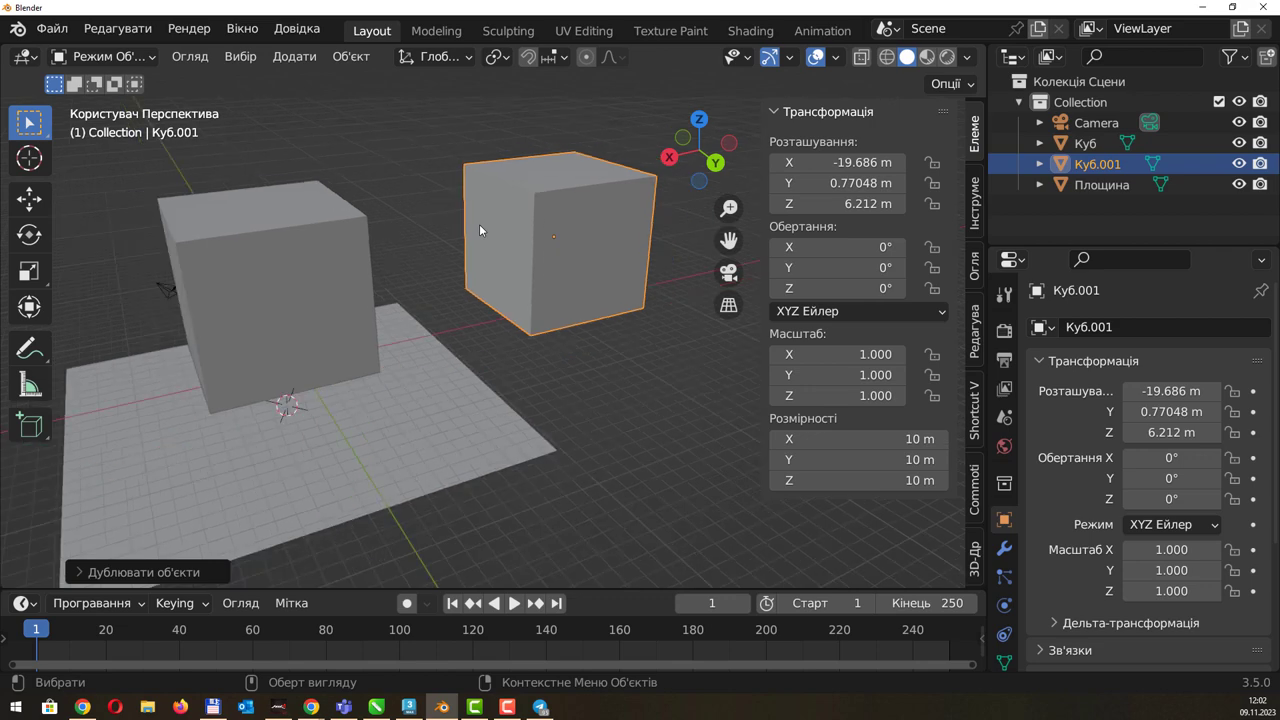
{"action": "left_click", "coordinate": [290, 265]}
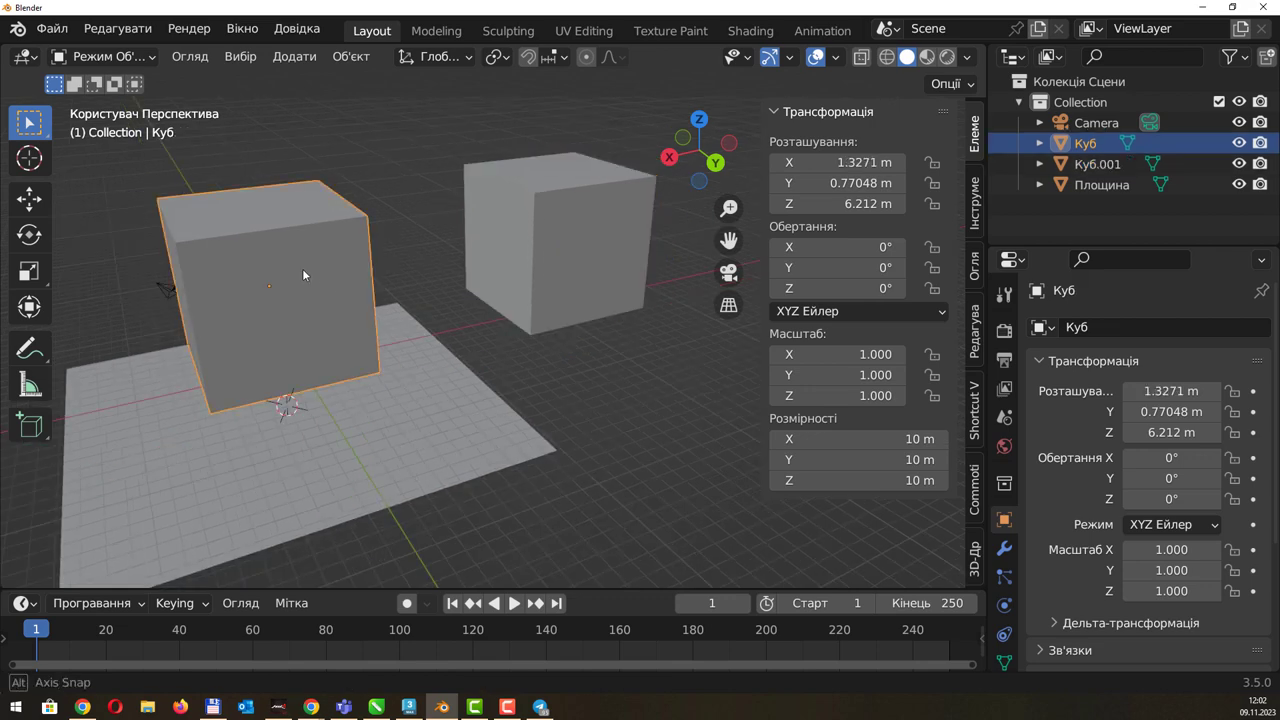
{"action": "key", "text": "g"}
{"action": "key", "text": "x"}
{"action": "left_click", "coordinate": [187, 317]}
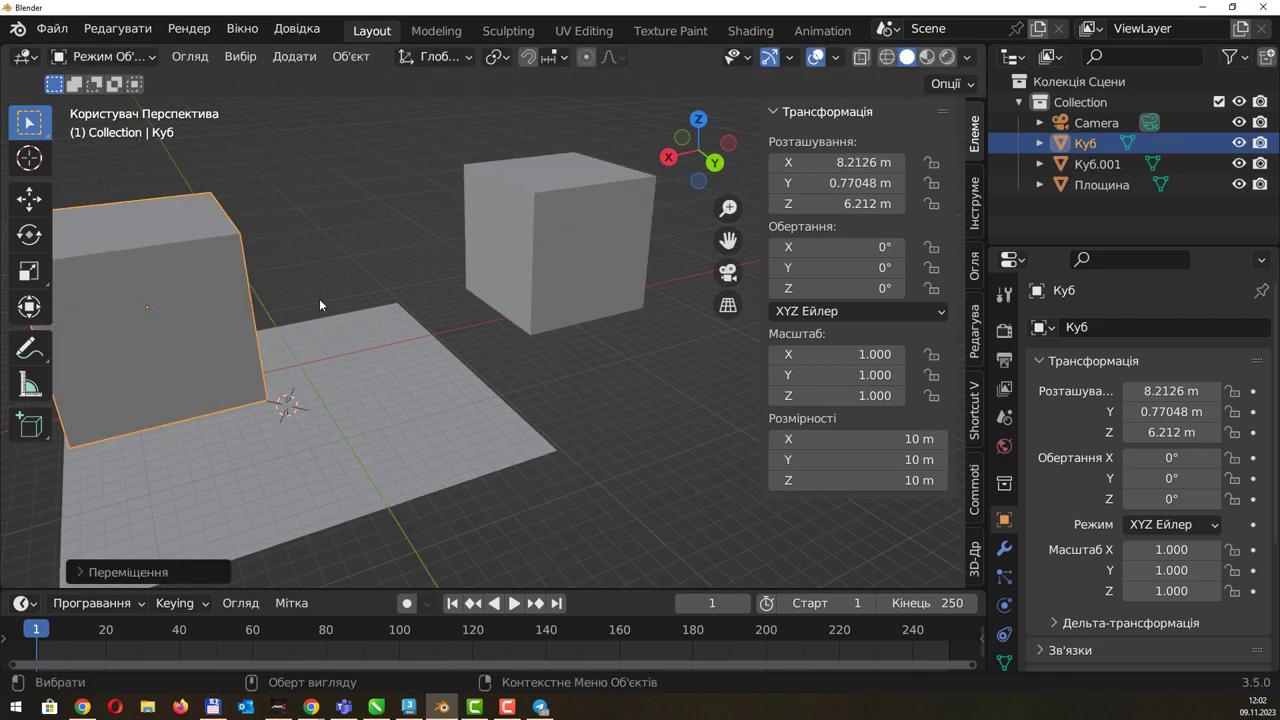
{"action": "middle_click_drag", "start_coordinate": [319, 298], "coordinate": [472, 285], "text": "shift"}
Set Куб's scale to 2 on X, Y and Z in the sidebar.
{"action": "left_click", "coordinate": [862, 355]}
{"action": "type", "text": "2"}
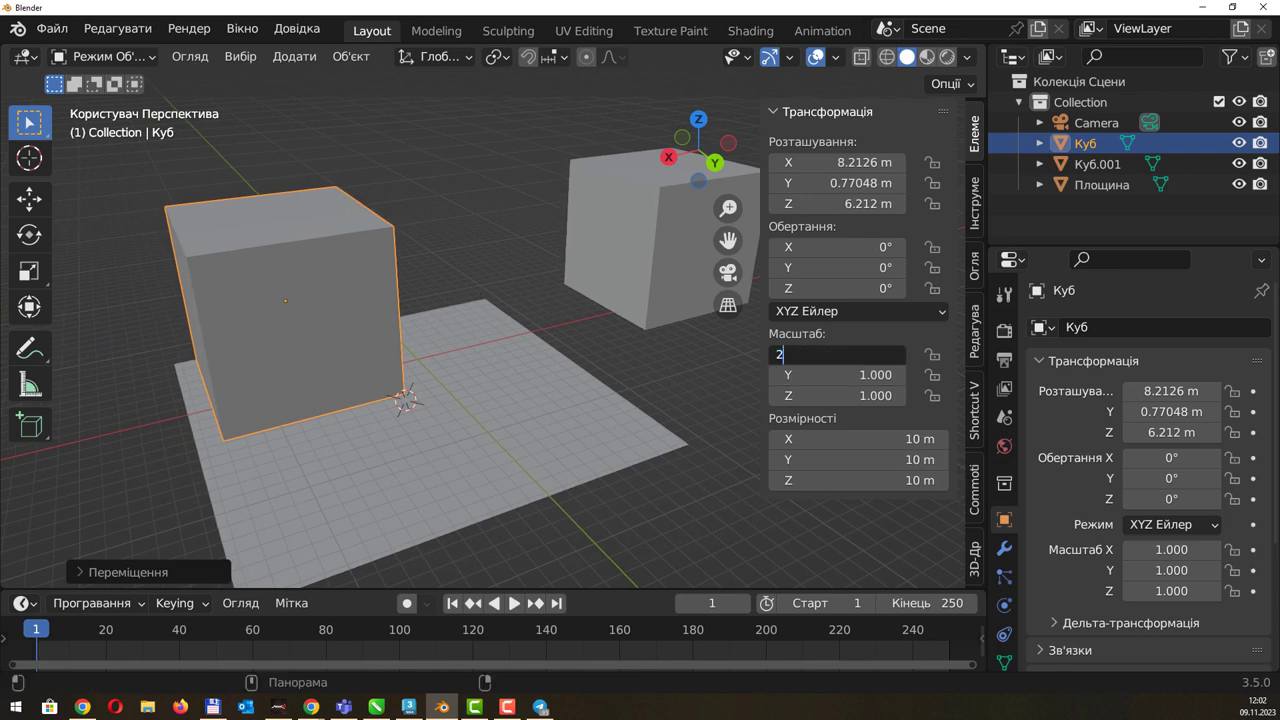
{"action": "key", "text": "Tab"}
{"action": "type", "text": "2"}
{"action": "key", "text": "Tab"}
{"action": "type", "text": "2"}
{"action": "key", "text": "Tab"}
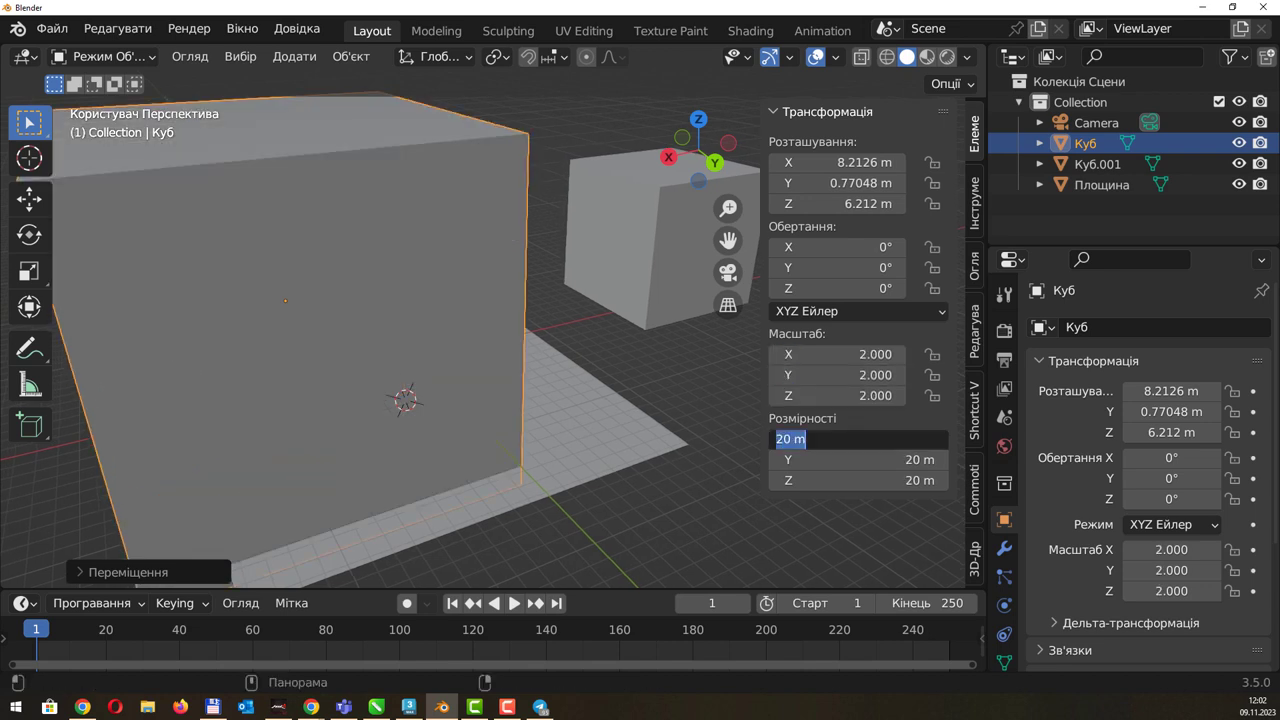
{"action": "key", "text": "Return"}
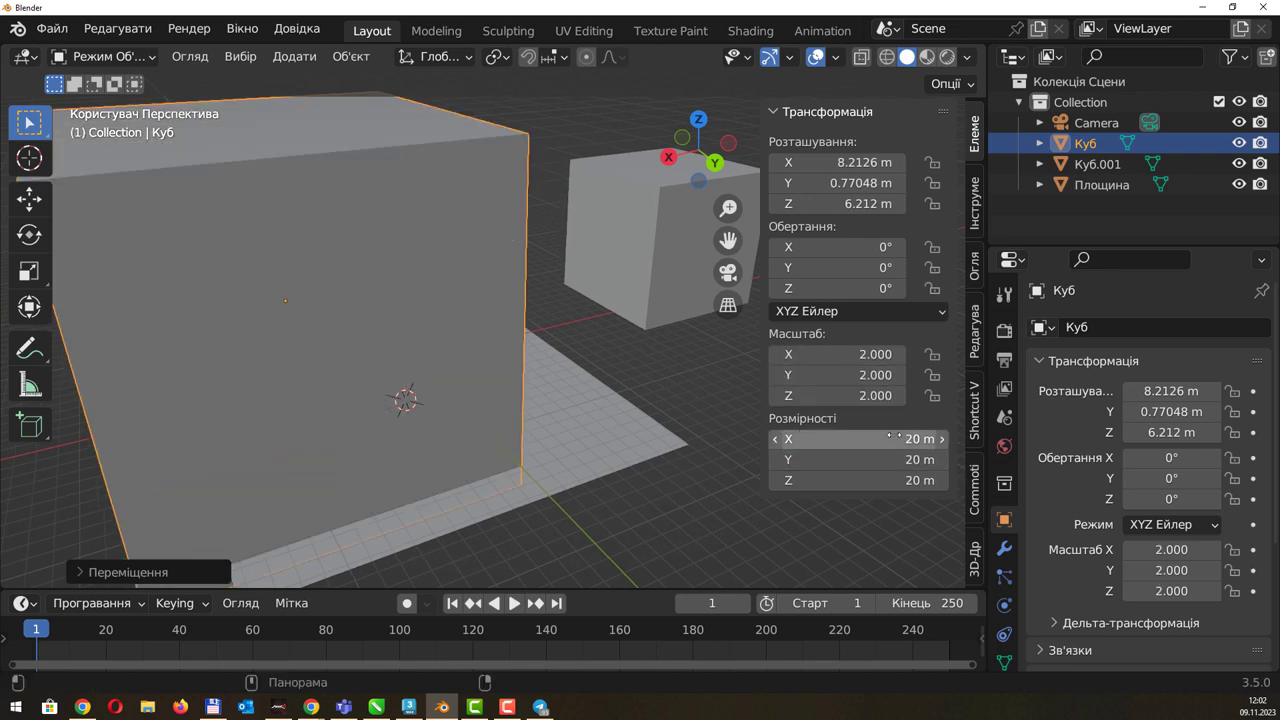
Move the second cube Куб.001 further out along the X axis.
{"action": "mouse_move", "coordinate": [627, 302]}
{"action": "middle_mouse_down"}
{"action": "mouse_move", "coordinate": [544, 325]}
{"action": "mouse_move", "coordinate": [465, 315]}
{"action": "middle_mouse_up"}
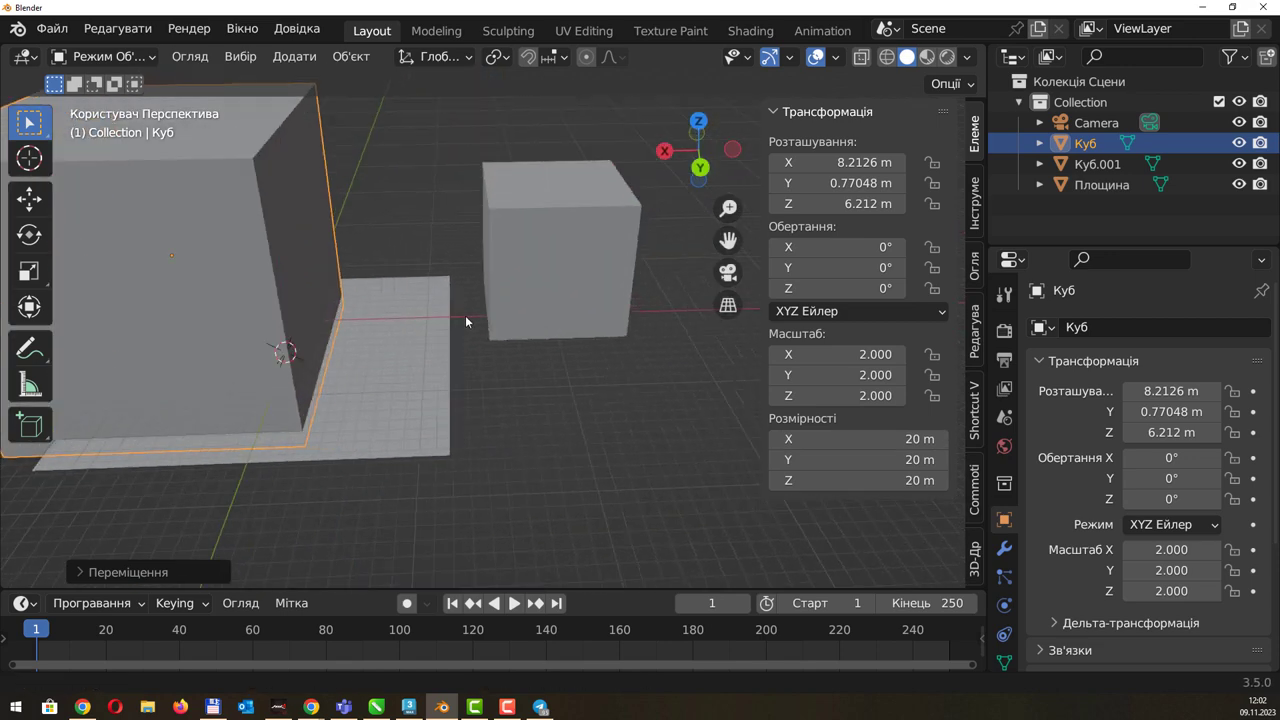
{"action": "left_click", "coordinate": [537, 256]}
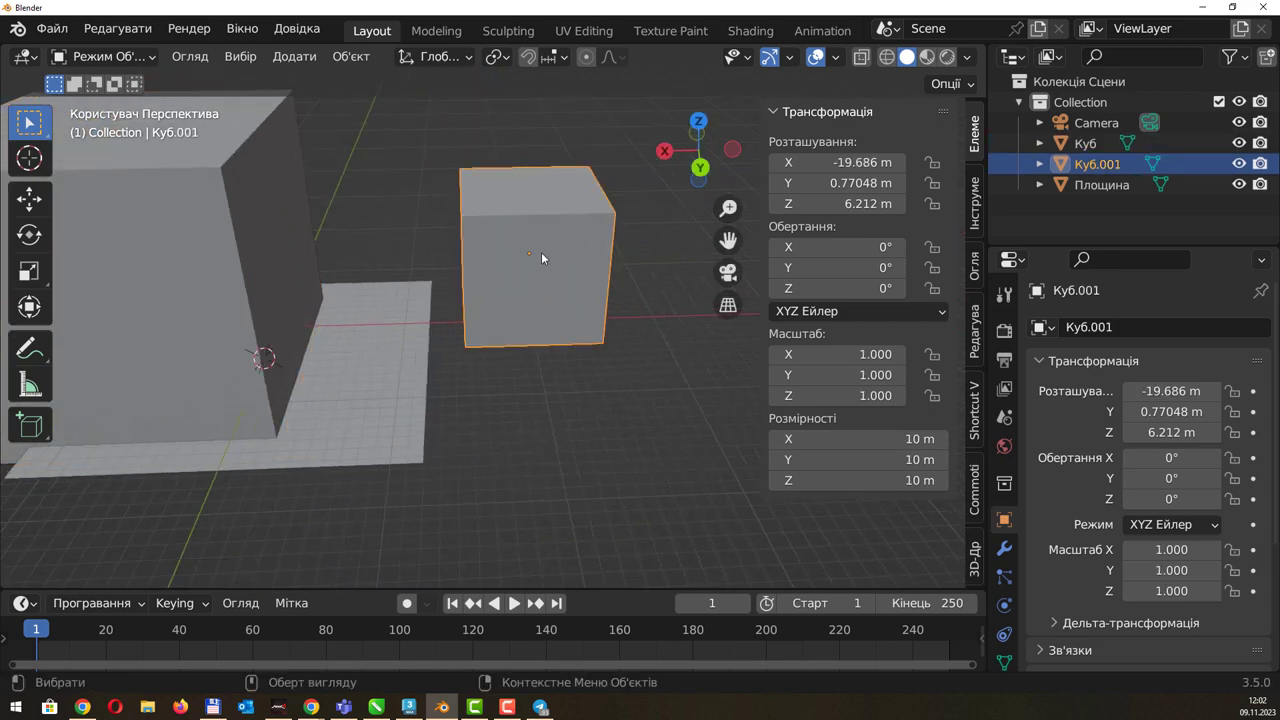
{"action": "key", "text": "g"}
{"action": "key", "text": "x"}
{"action": "left_click", "coordinate": [866, 332]}
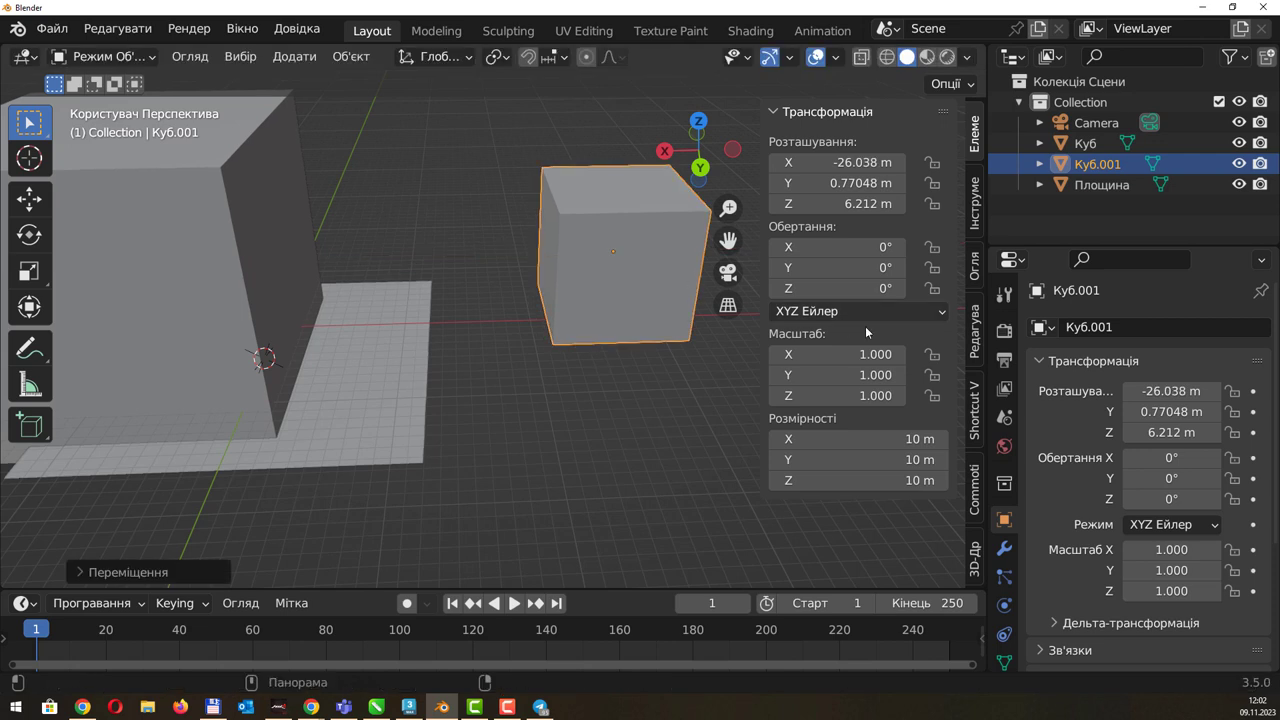
Set Куб.001's scale to 2 on all three axes.
{"action": "left_click", "coordinate": [862, 354]}
{"action": "type", "text": "2"}
{"action": "key", "text": "Tab"}
{"action": "type", "text": "2"}
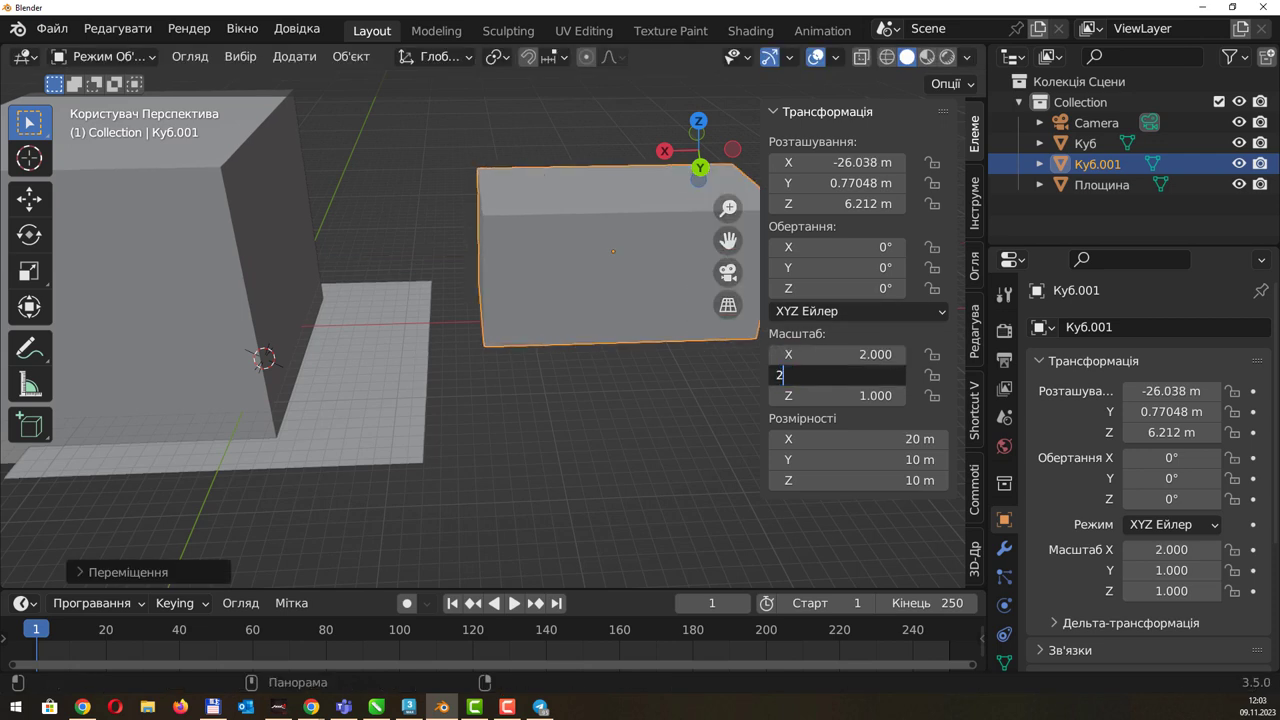
{"action": "key", "text": "Tab"}
{"action": "type", "text": "2"}
{"action": "key", "text": "Tab"}
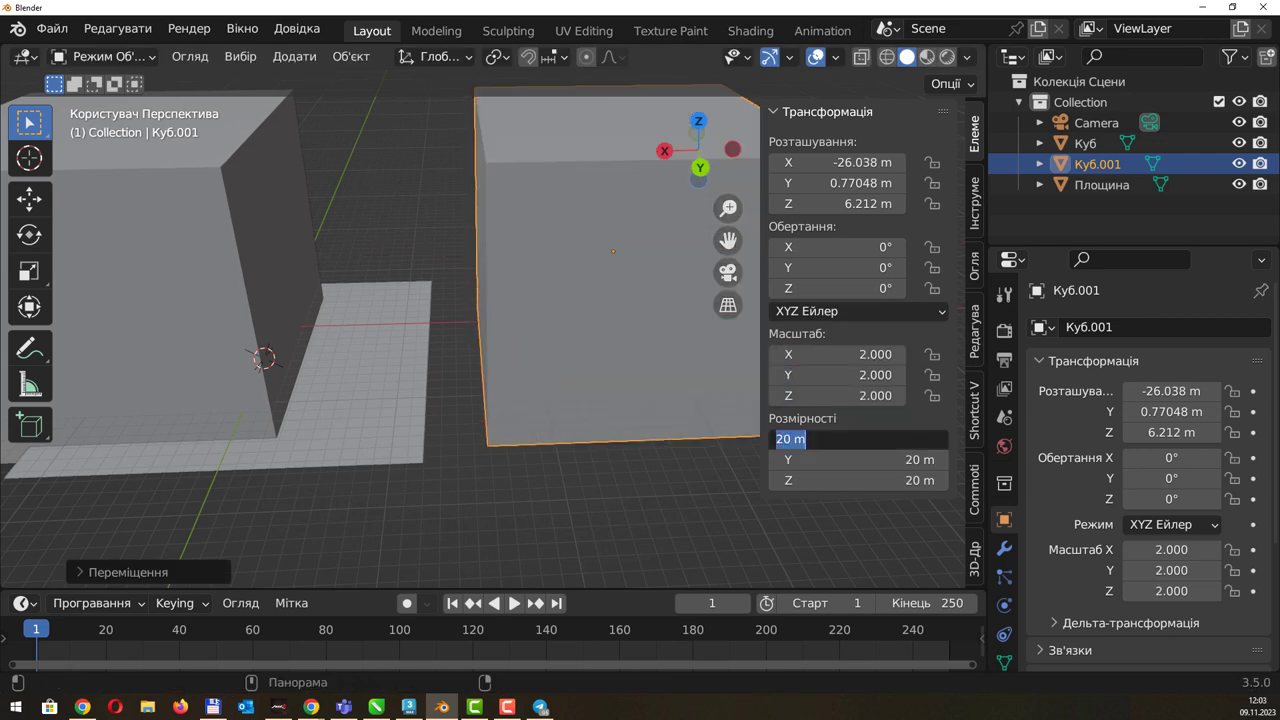
{"action": "key", "text": "Return"}
Apply the scale on Куб.001 with Ctrl+A, then select Куб.
{"action": "mouse_move", "coordinate": [686, 331]}
{"action": "middle_mouse_down"}
{"action": "mouse_move", "coordinate": [583, 280]}
{"action": "mouse_move", "coordinate": [603, 273]}
{"action": "middle_mouse_up"}
{"action": "key", "text": "ctrl+a"}
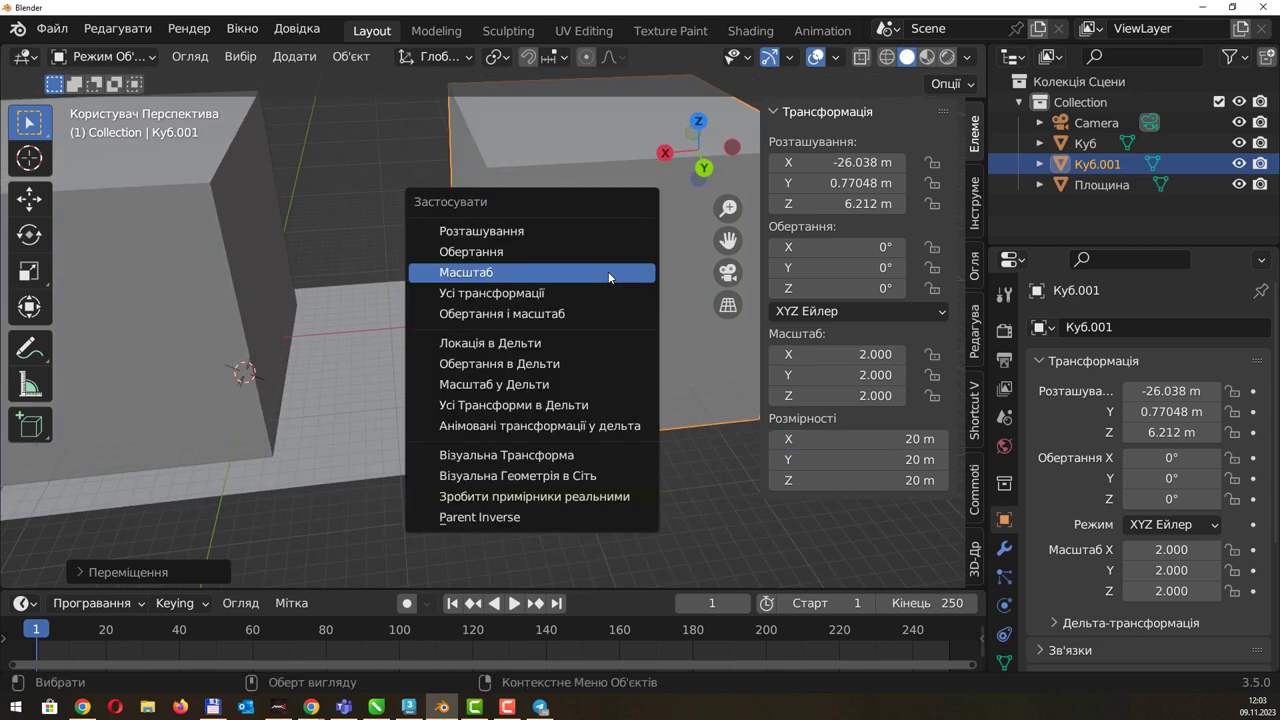
{"action": "left_click", "coordinate": [609, 274]}
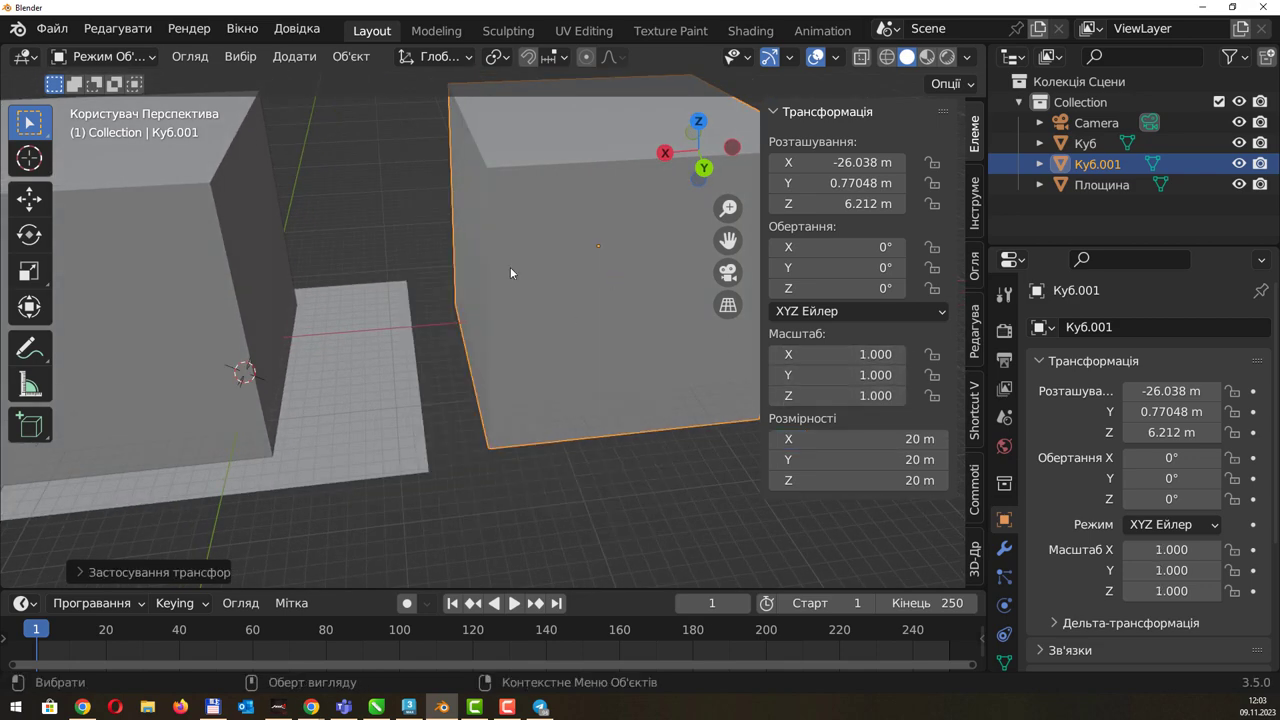
{"action": "mouse_move", "coordinate": [510, 272]}
{"action": "middle_mouse_down"}
{"action": "mouse_move", "coordinate": [506, 257]}
{"action": "mouse_move", "coordinate": [523, 246]}
{"action": "mouse_move", "coordinate": [403, 252]}
{"action": "mouse_move", "coordinate": [505, 253]}
{"action": "mouse_move", "coordinate": [472, 259]}
{"action": "middle_mouse_up"}
{"action": "left_click", "coordinate": [250, 267]}
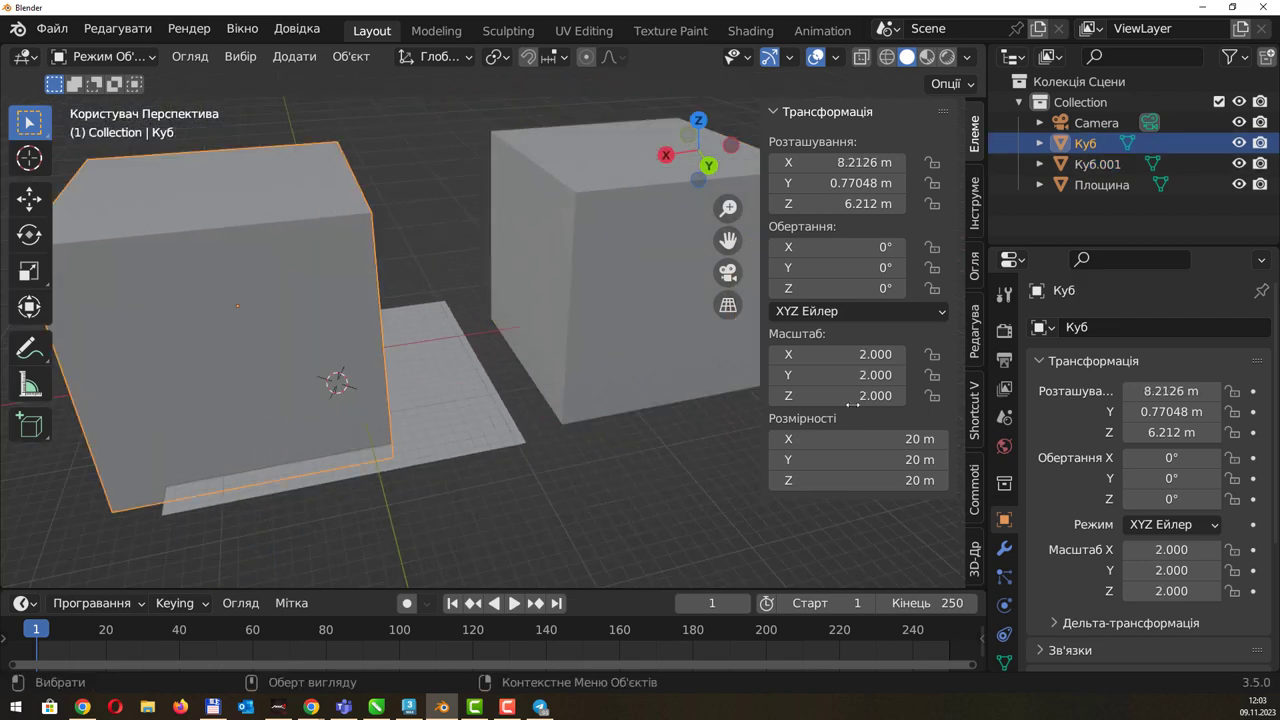
Add a Bevel modifier to Куб and set its amount to 1 m.
{"action": "left_click", "coordinate": [1005, 549]}
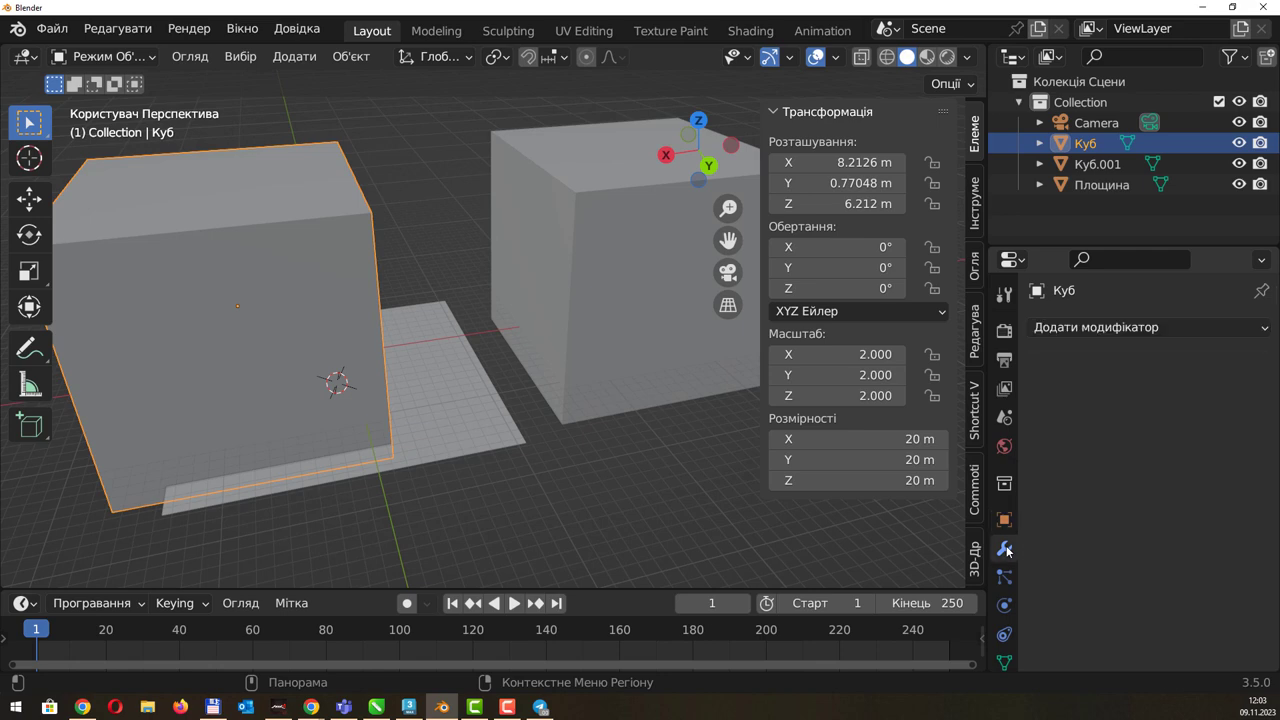
{"action": "left_click", "coordinate": [1176, 327]}
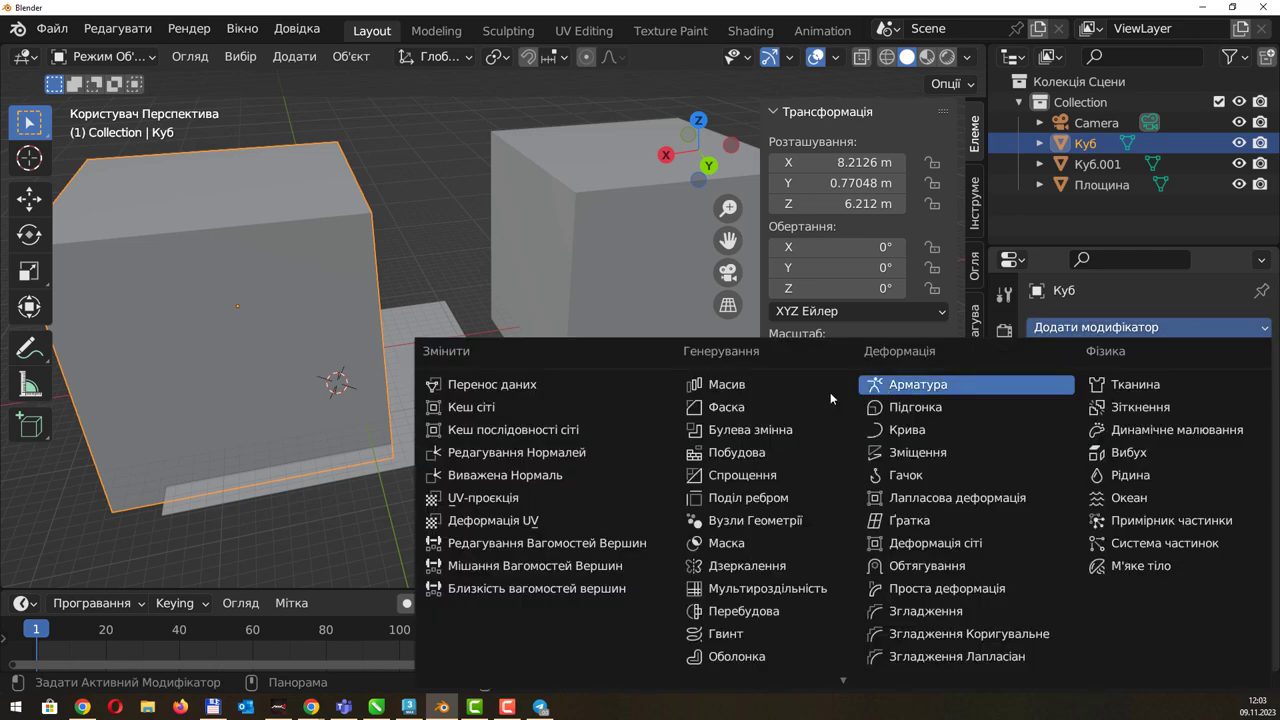
{"action": "left_click", "coordinate": [735, 407]}
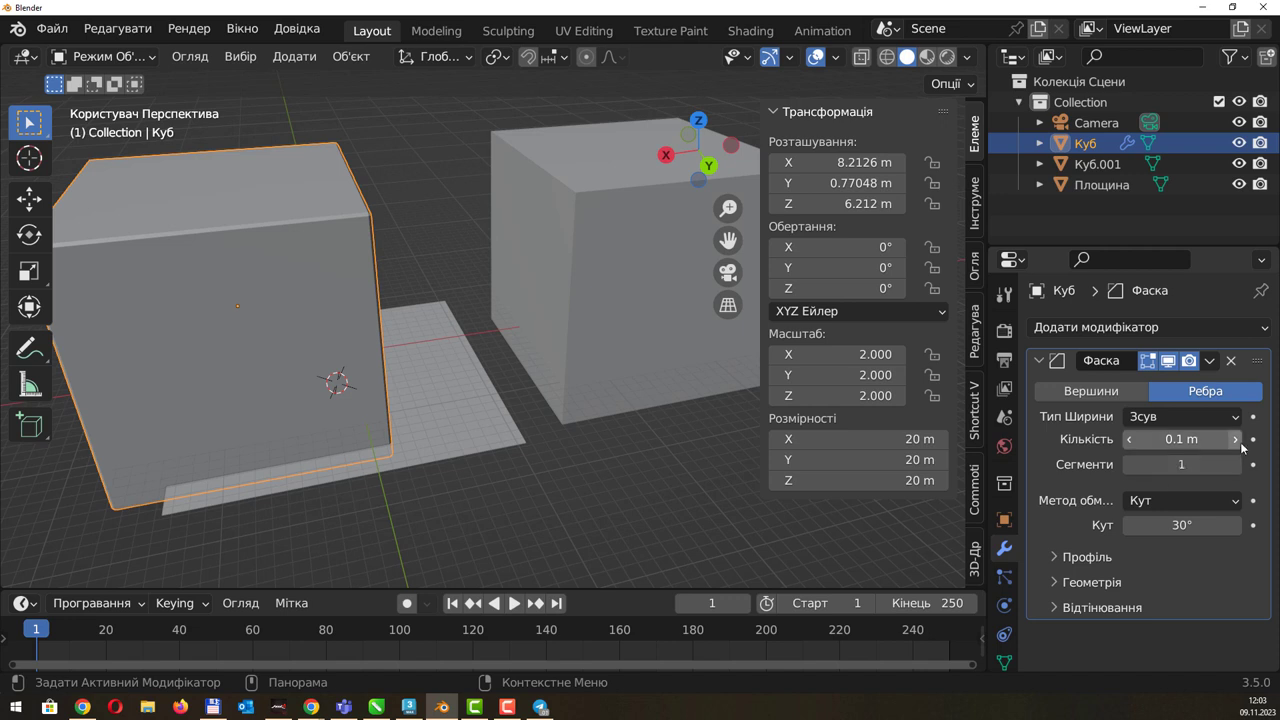
{"action": "left_click_drag", "start_coordinate": [1197, 440], "coordinate": [1265, 440]}
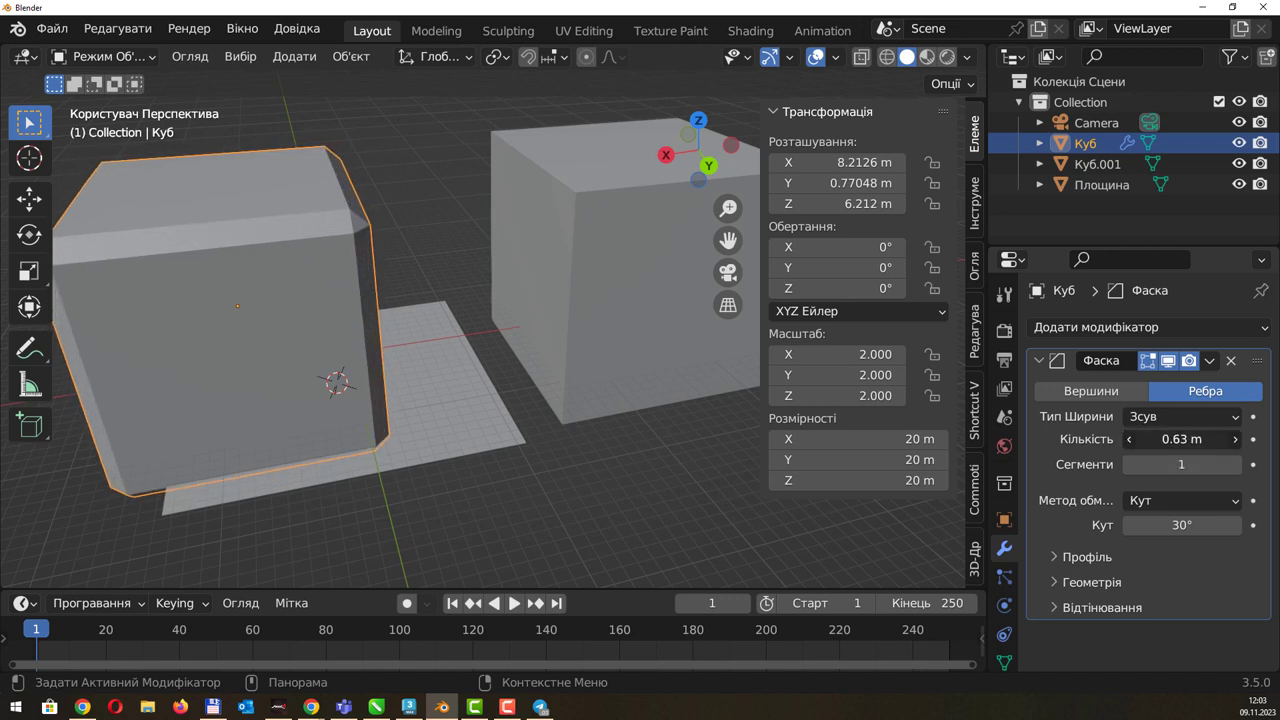
{"action": "left_click", "coordinate": [1164, 440]}
{"action": "type", "text": "1"}
{"action": "key", "text": "Return"}
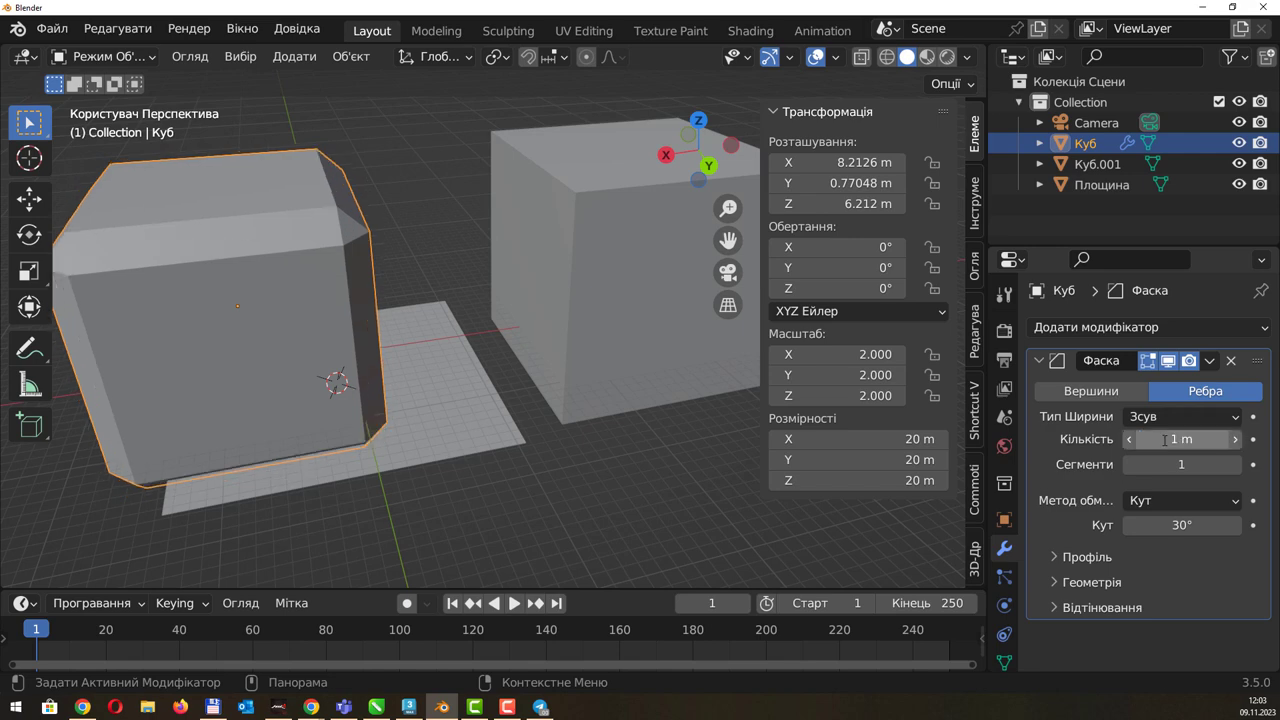
Give Куб.001 a Bevel modifier with a matching 1 m amount.
{"action": "left_click", "coordinate": [614, 216]}
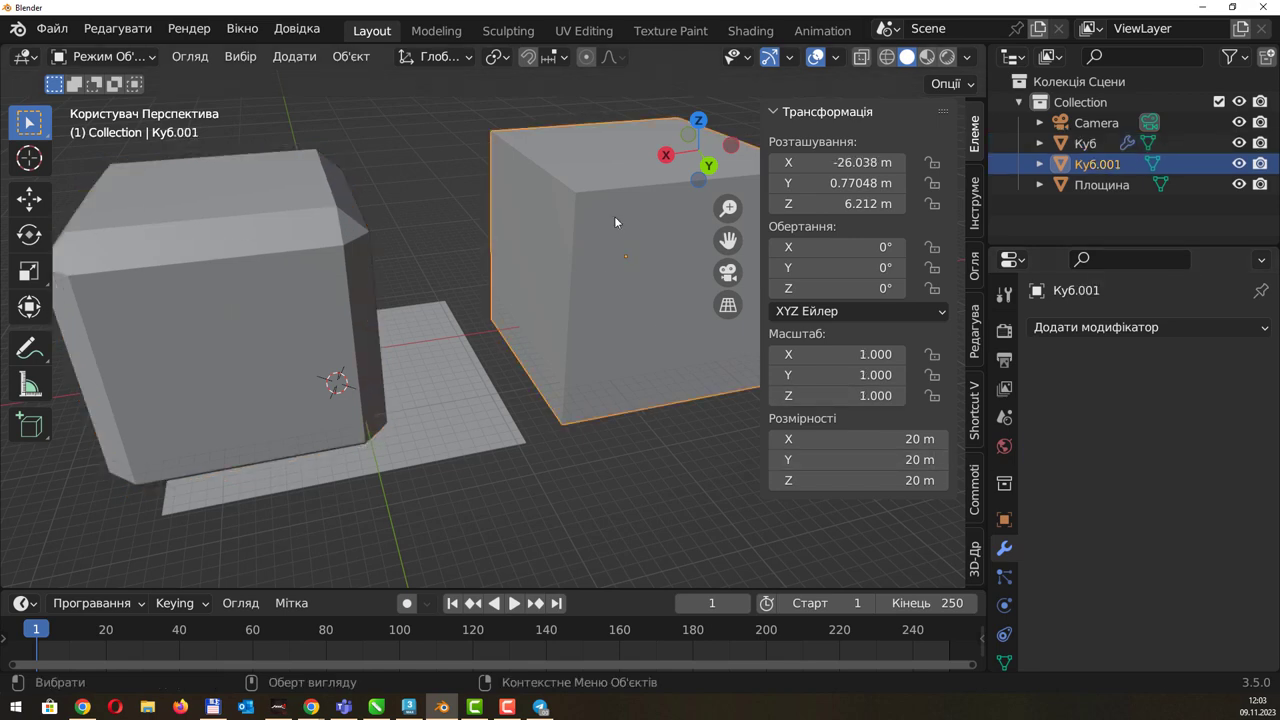
{"action": "left_click", "coordinate": [1133, 329]}
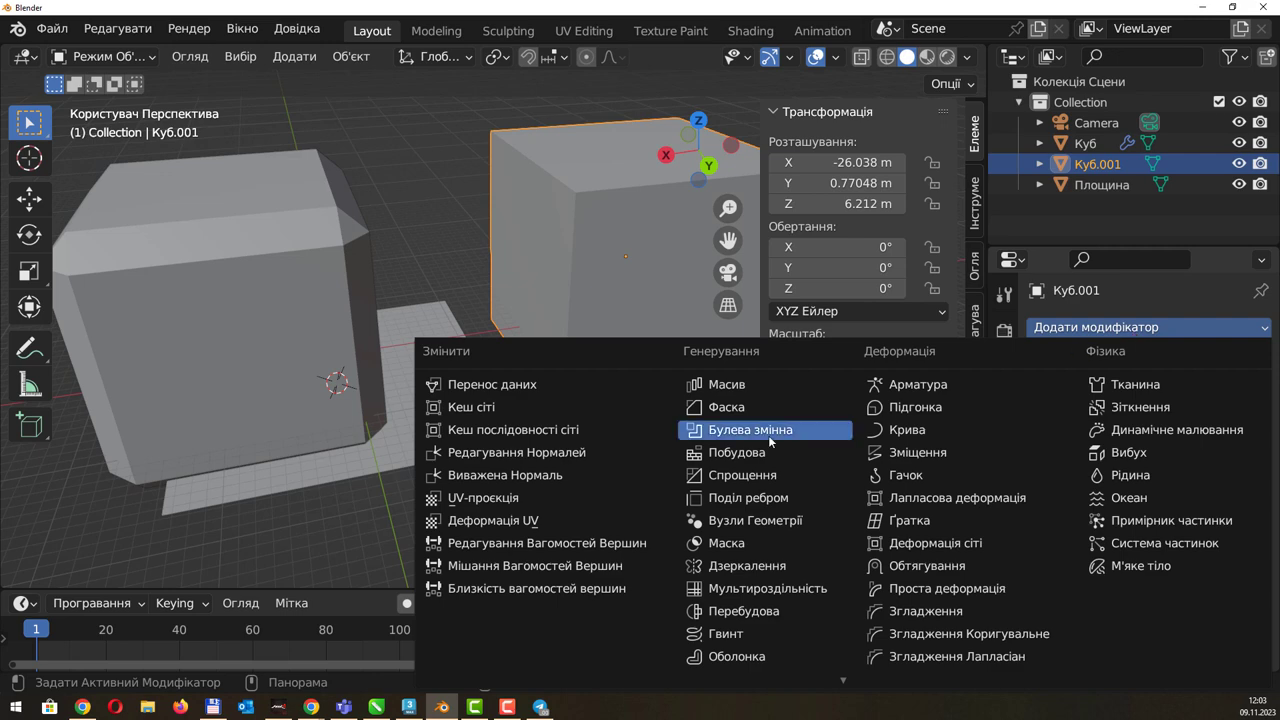
{"action": "left_click", "coordinate": [726, 407]}
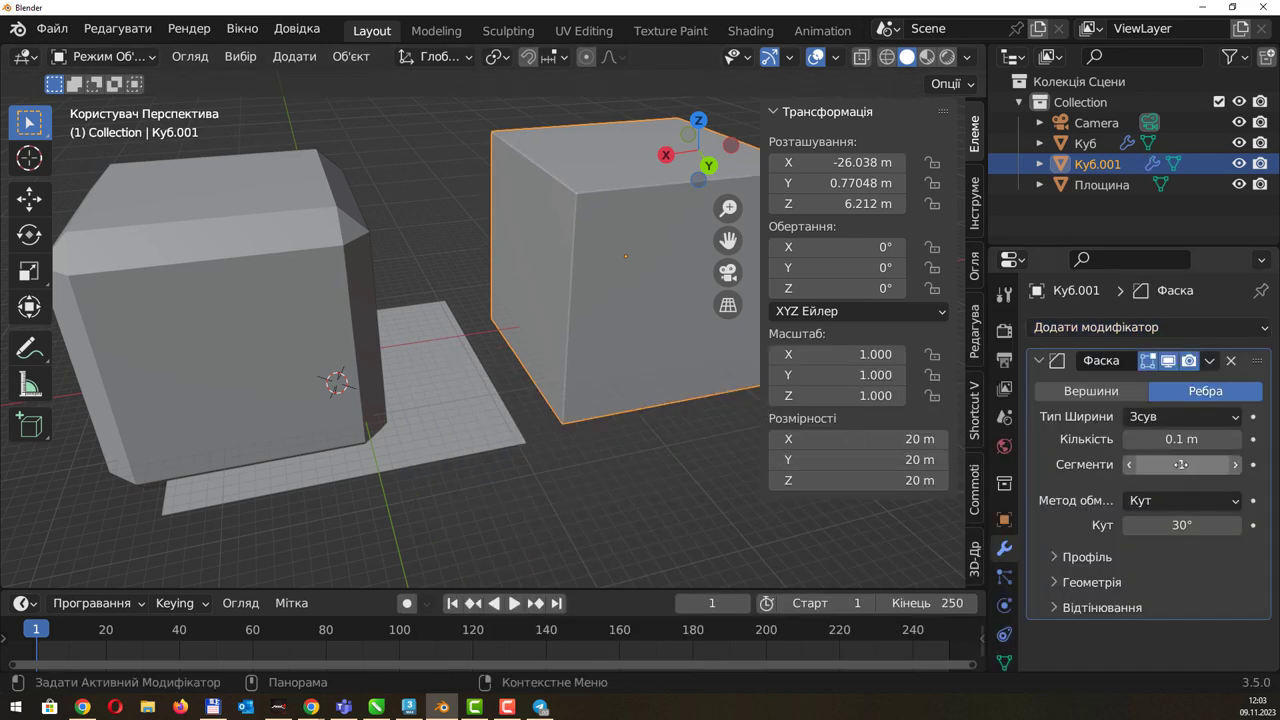
{"action": "left_click", "coordinate": [1178, 440]}
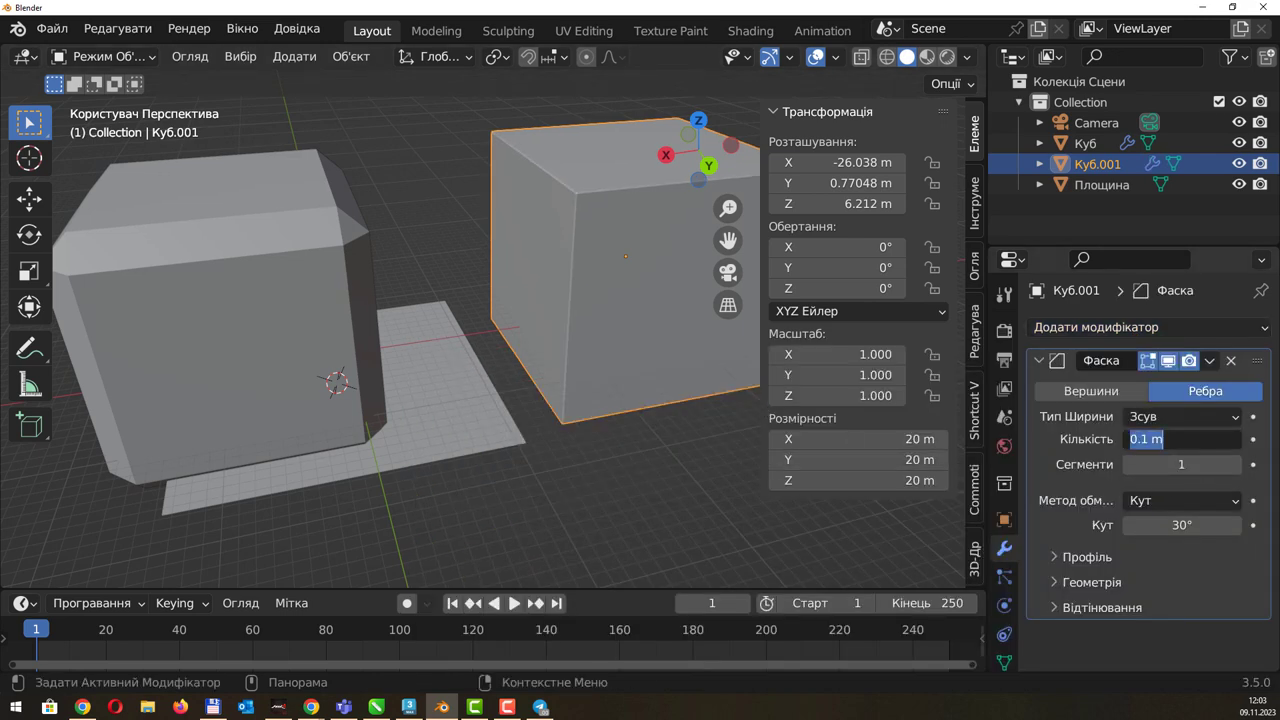
{"action": "type", "text": "1"}
{"action": "key", "text": "Return"}
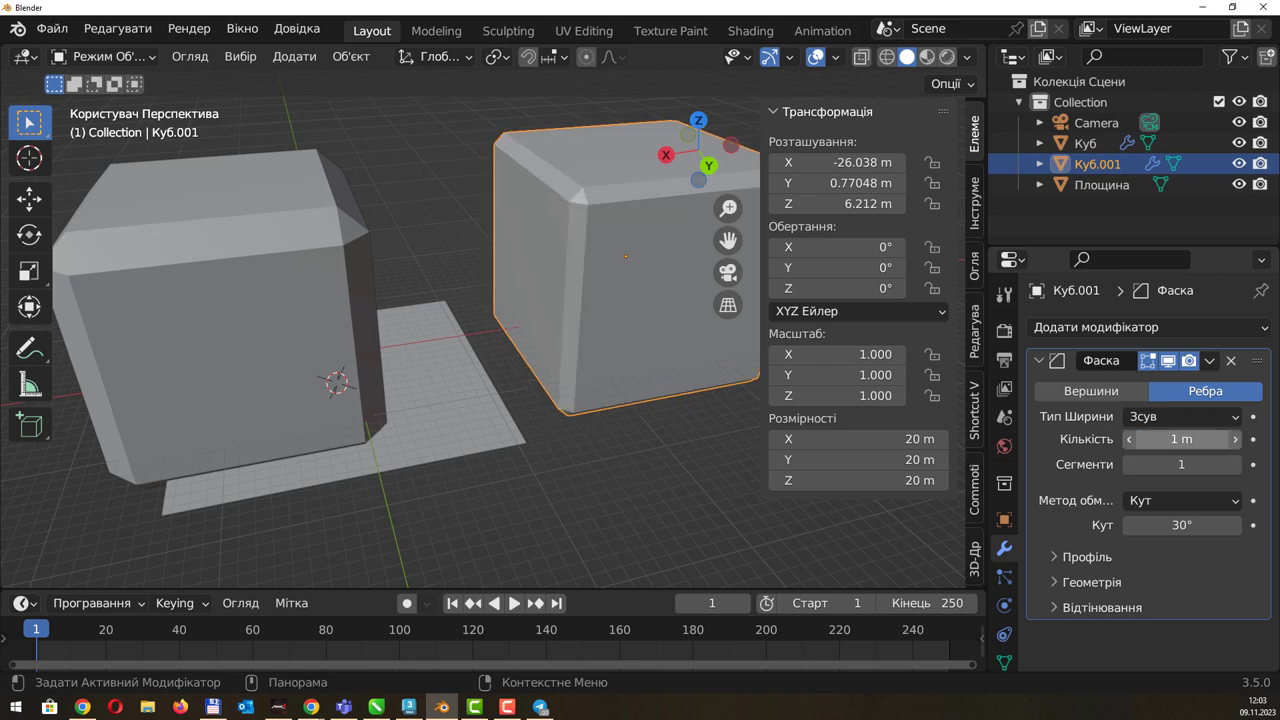
{"action": "mouse_move", "coordinate": [640, 347]}
{"action": "middle_mouse_down"}
{"action": "mouse_move", "coordinate": [667, 419]}
{"action": "mouse_move", "coordinate": [583, 244]}
{"action": "mouse_move", "coordinate": [570, 254]}
{"action": "mouse_move", "coordinate": [563, 448]}
{"action": "mouse_move", "coordinate": [587, 306]}
{"action": "middle_mouse_up"}
Select Куб and Куб.001 in turn to compare their values.
{"action": "left_click", "coordinate": [240, 341]}
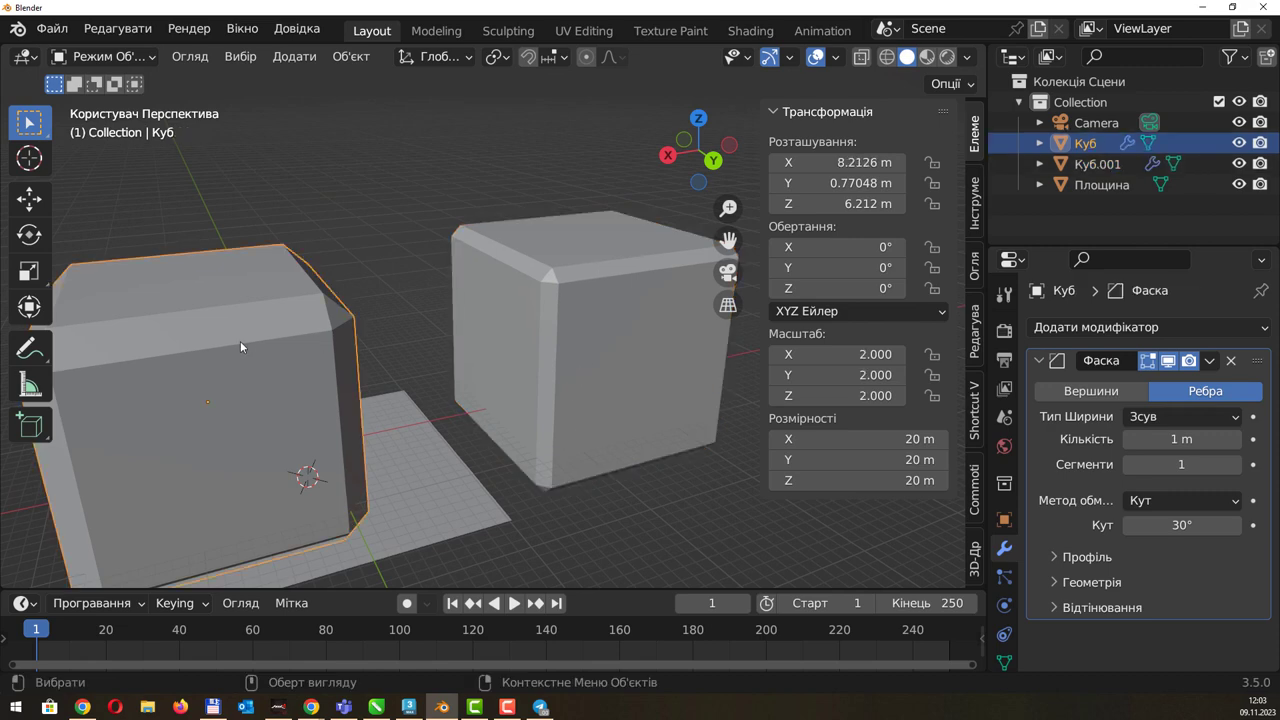
{"action": "left_click", "coordinate": [574, 275]}
{"action": "left_click", "coordinate": [279, 326]}
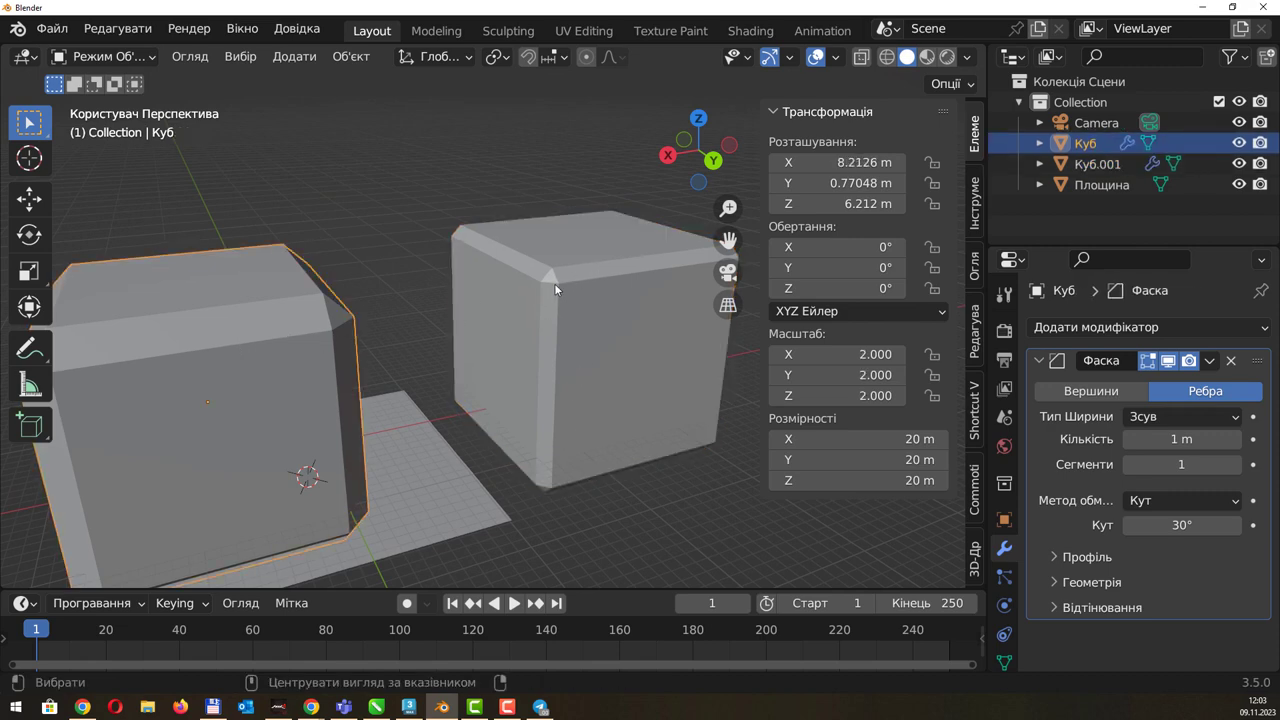
{"action": "mouse_move", "coordinate": [554, 283]}
{"action": "middle_mouse_down"}
{"action": "mouse_move", "coordinate": [478, 307]}
{"action": "mouse_move", "coordinate": [322, 248]}
{"action": "mouse_move", "coordinate": [420, 260]}
{"action": "mouse_move", "coordinate": [578, 238]}
{"action": "middle_mouse_up"}
{"action": "middle_click_drag", "start_coordinate": [488, 340], "coordinate": [527, 318], "text": "shift"}
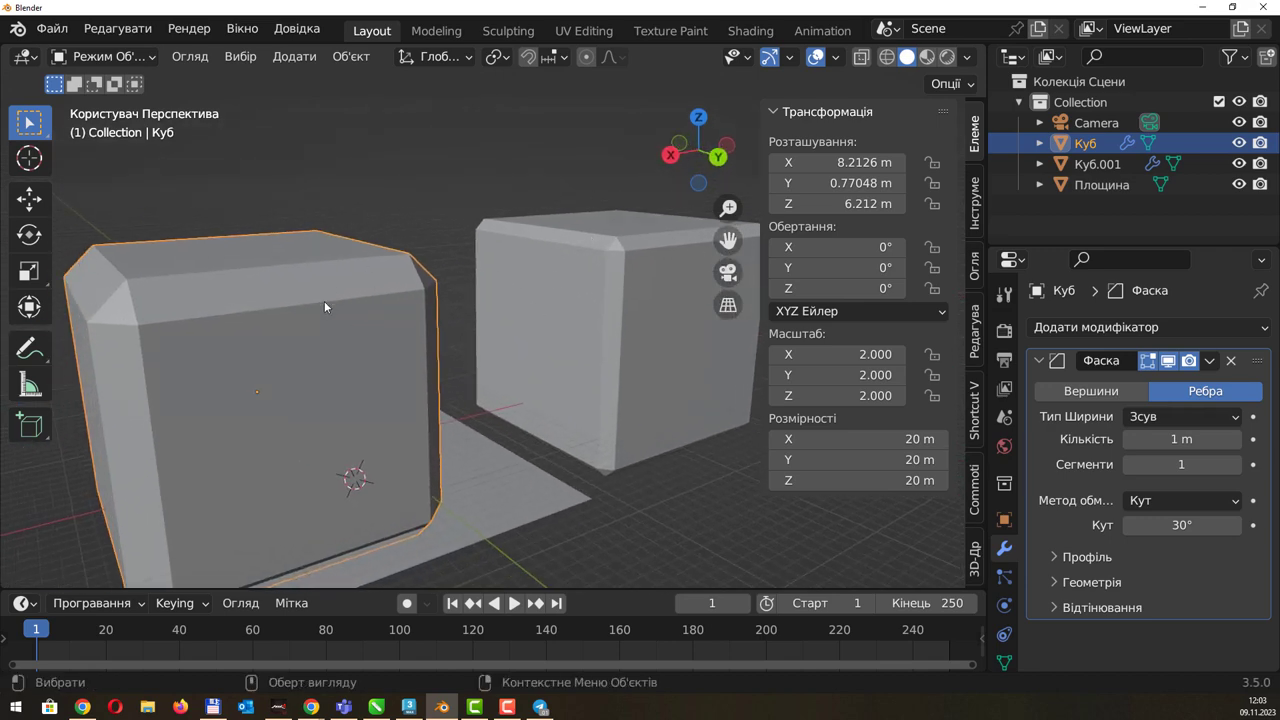
{"action": "left_click", "coordinate": [630, 288]}
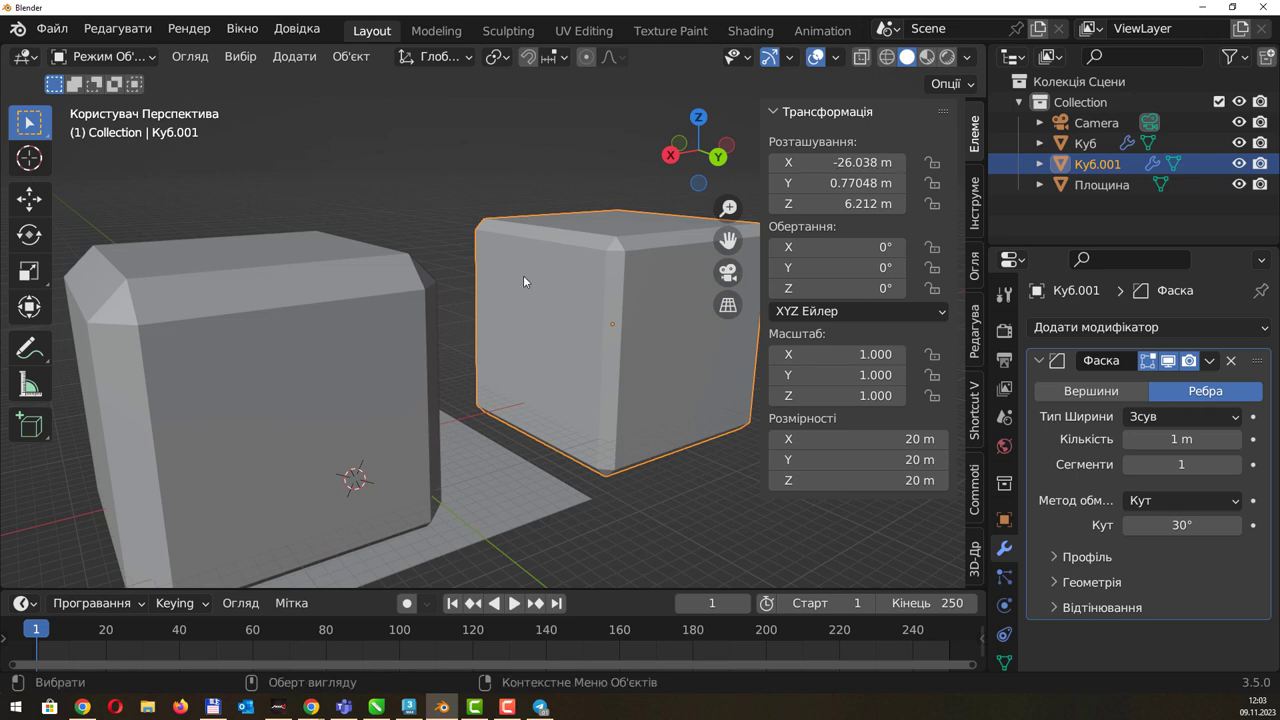
{"action": "left_click", "coordinate": [300, 290]}
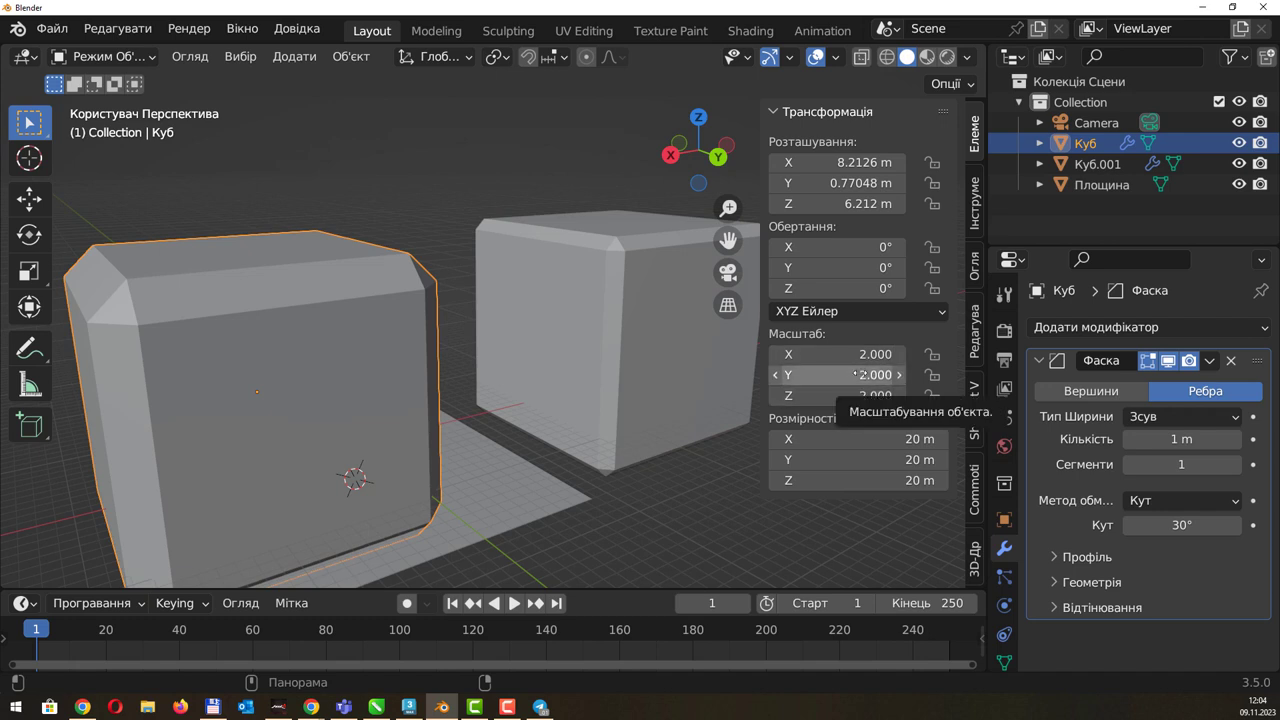
Hide the N sidebar and frame both cubes from the front.
{"action": "middle_click_drag", "start_coordinate": [642, 284], "coordinate": [632, 296]}
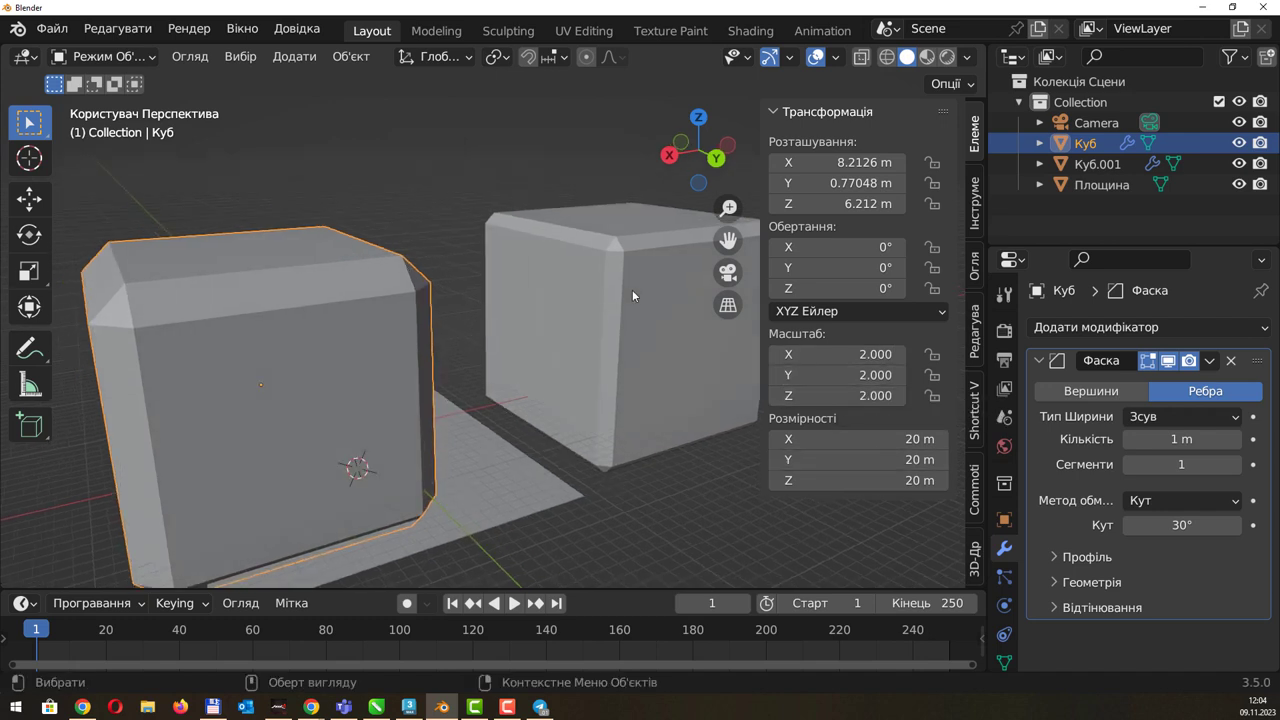
{"action": "key", "text": "n"}
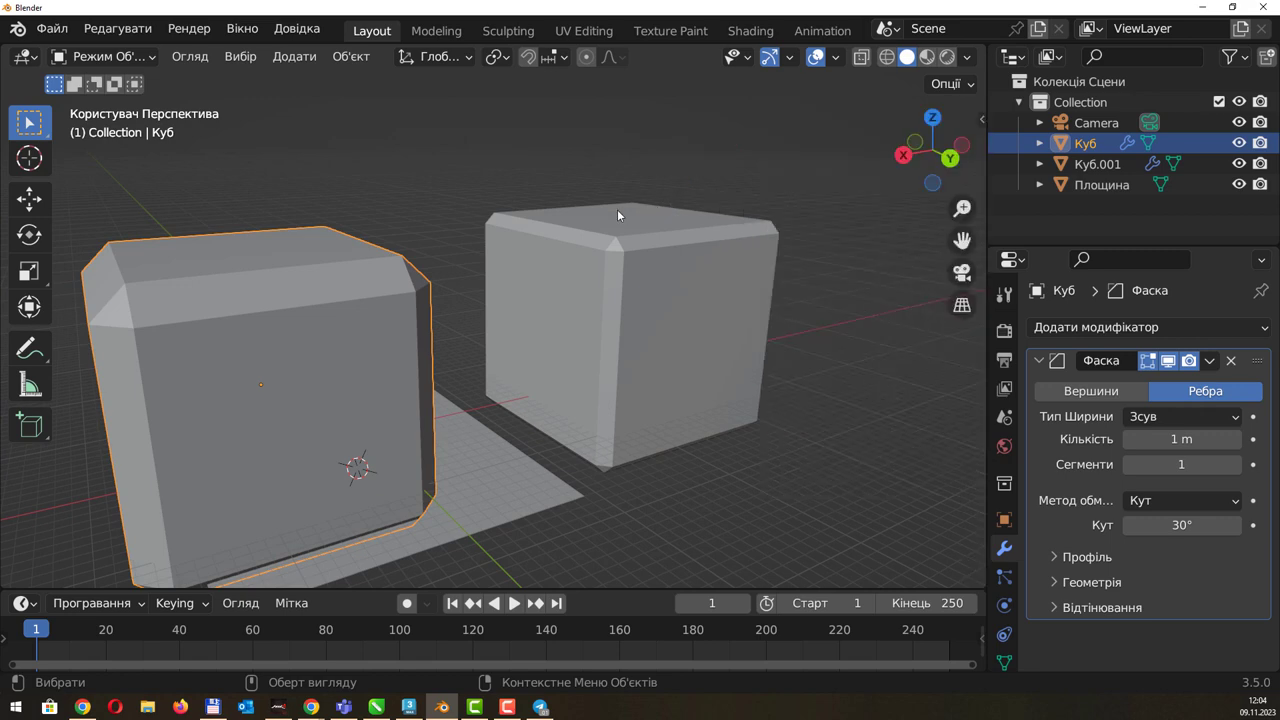
{"action": "scroll", "coordinate": [640, 200], "scroll_direction": "down", "scroll_amount": 3}
{"action": "middle_click_drag", "start_coordinate": [663, 192], "coordinate": [546, 199]}
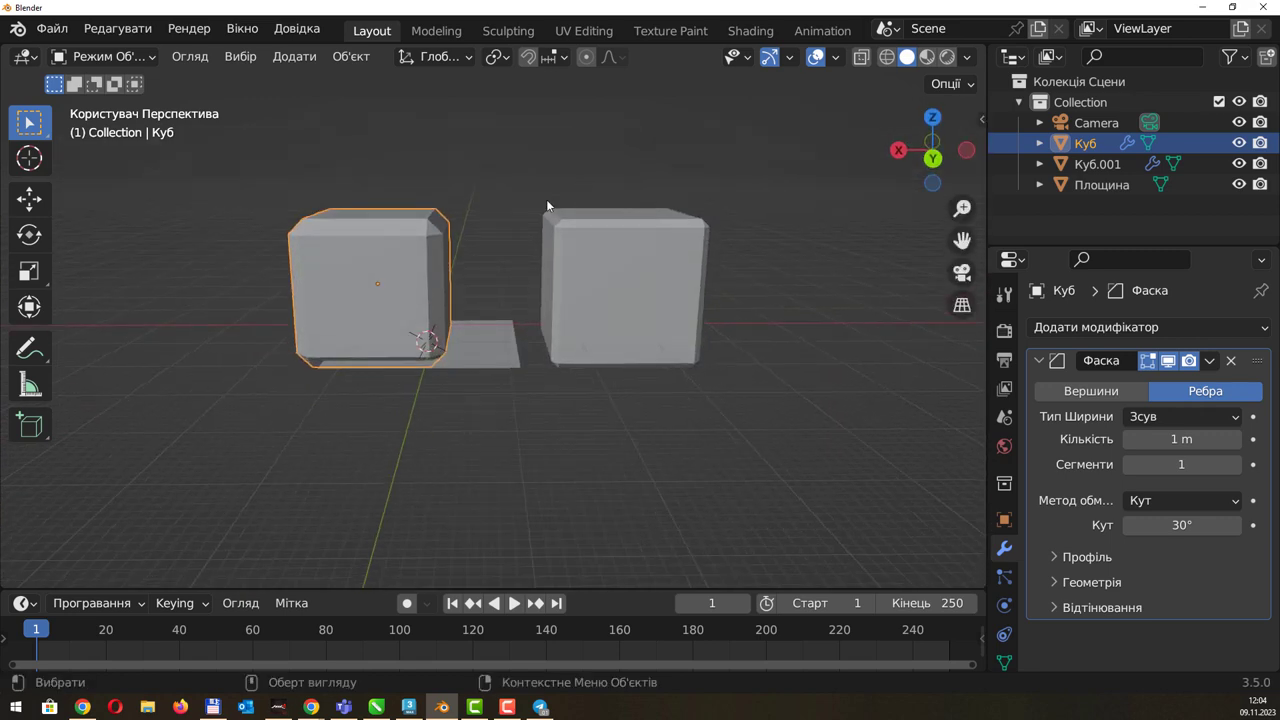
Show the Output properties and box-select both bevelled cubes.
{"action": "left_click", "coordinate": [1004, 388]}
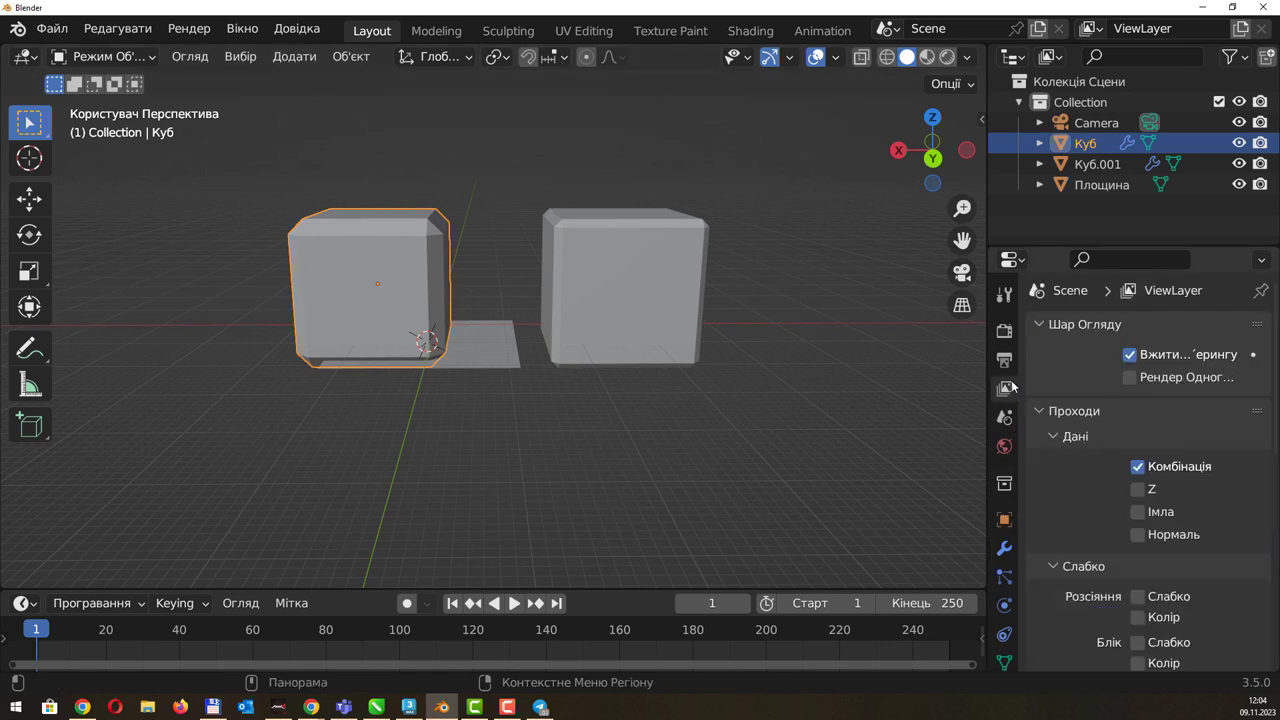
{"action": "left_click", "coordinate": [1004, 359]}
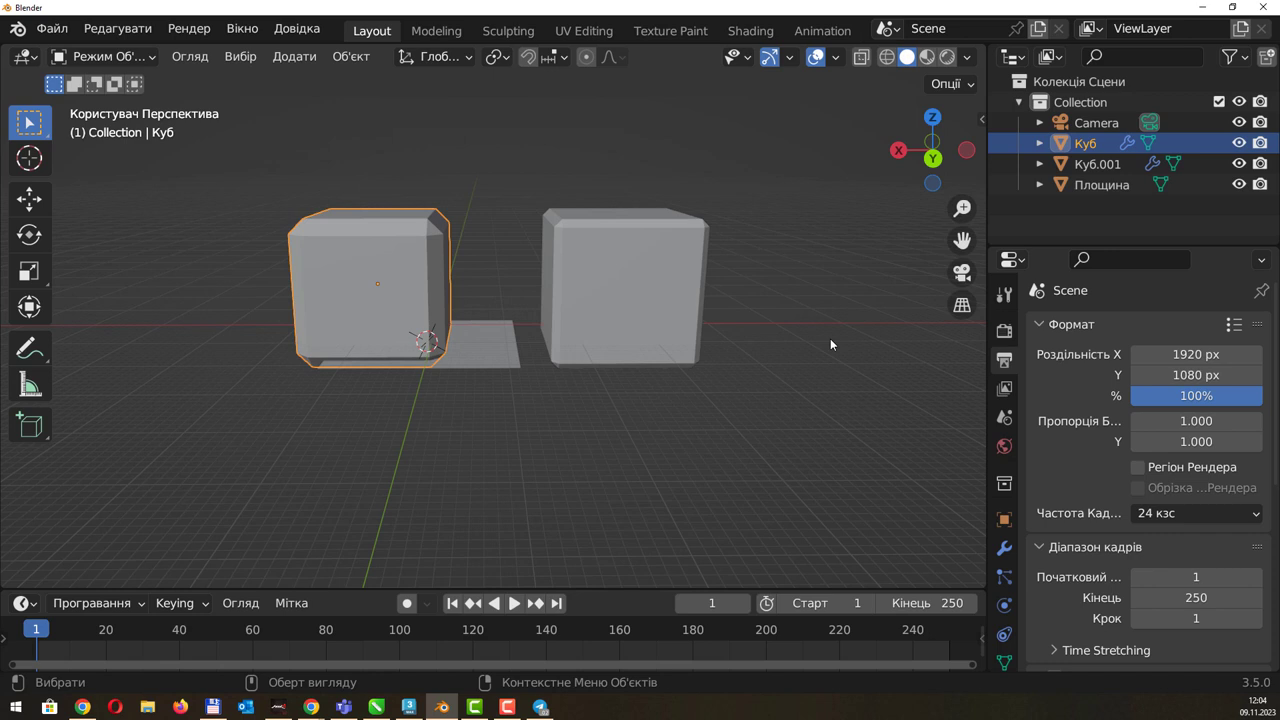
{"action": "middle_click_drag", "start_coordinate": [666, 195], "coordinate": [722, 204]}
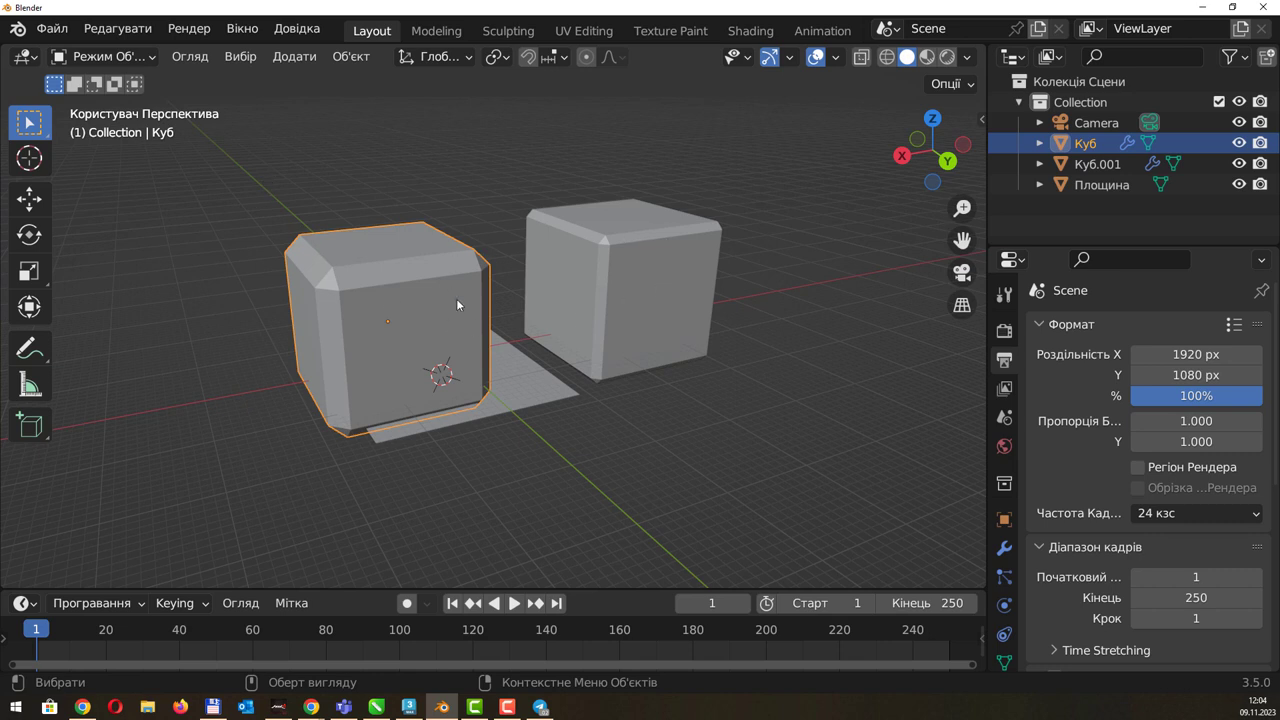
{"action": "middle_click_drag", "start_coordinate": [513, 312], "coordinate": [498, 285]}
{"action": "left_click_drag", "start_coordinate": [440, 178], "coordinate": [726, 263]}
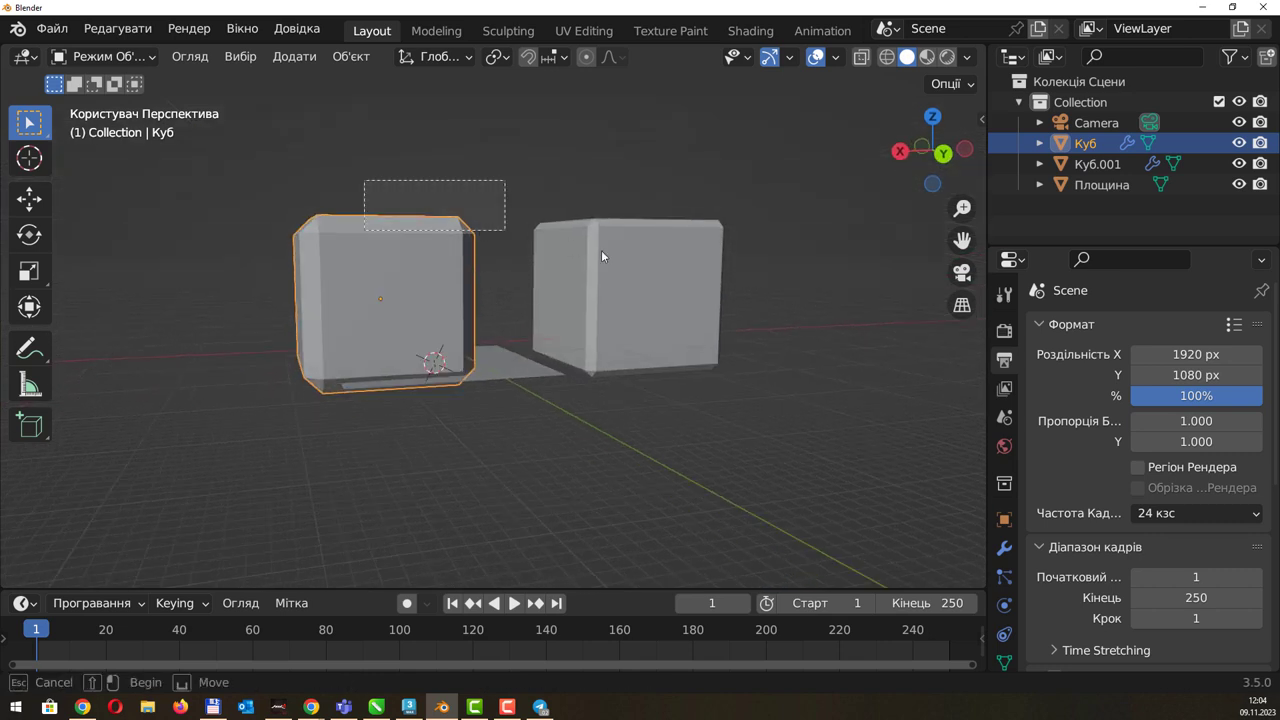
Delete the two selected cubes.
{"action": "key", "text": "Delete"}
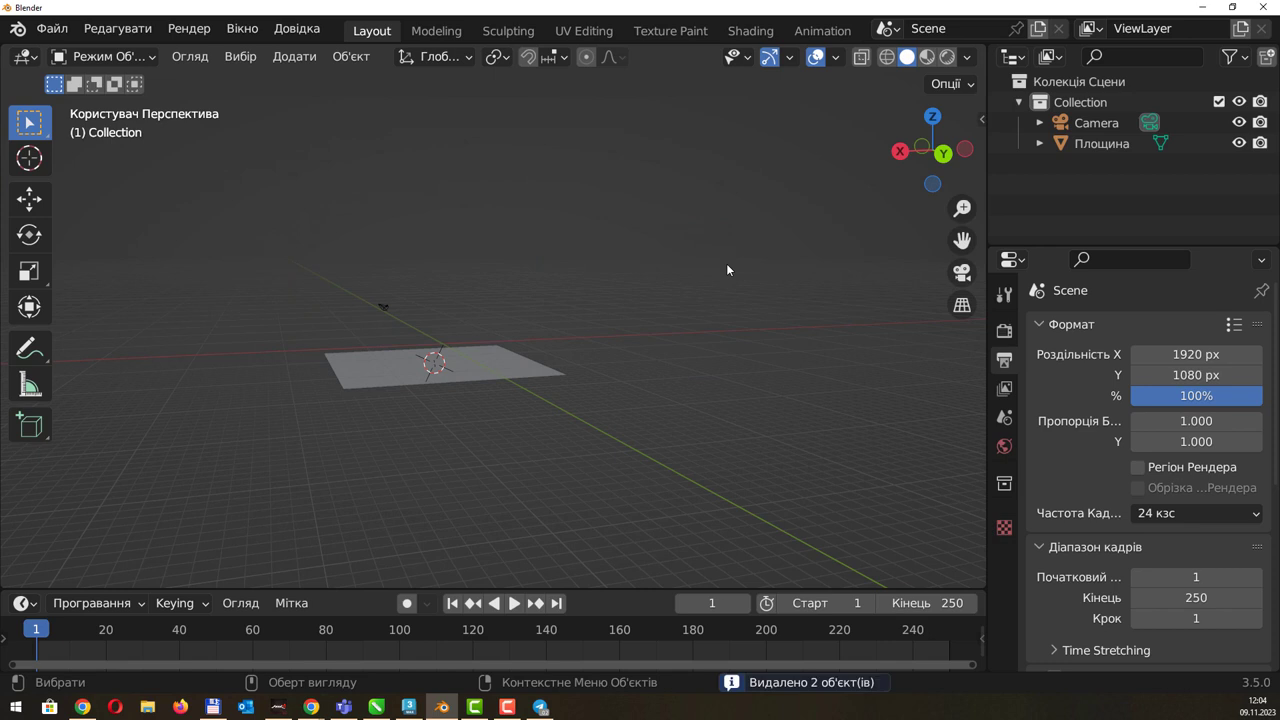
{"action": "scroll", "coordinate": [447, 298], "scroll_direction": "up", "scroll_amount": 1}
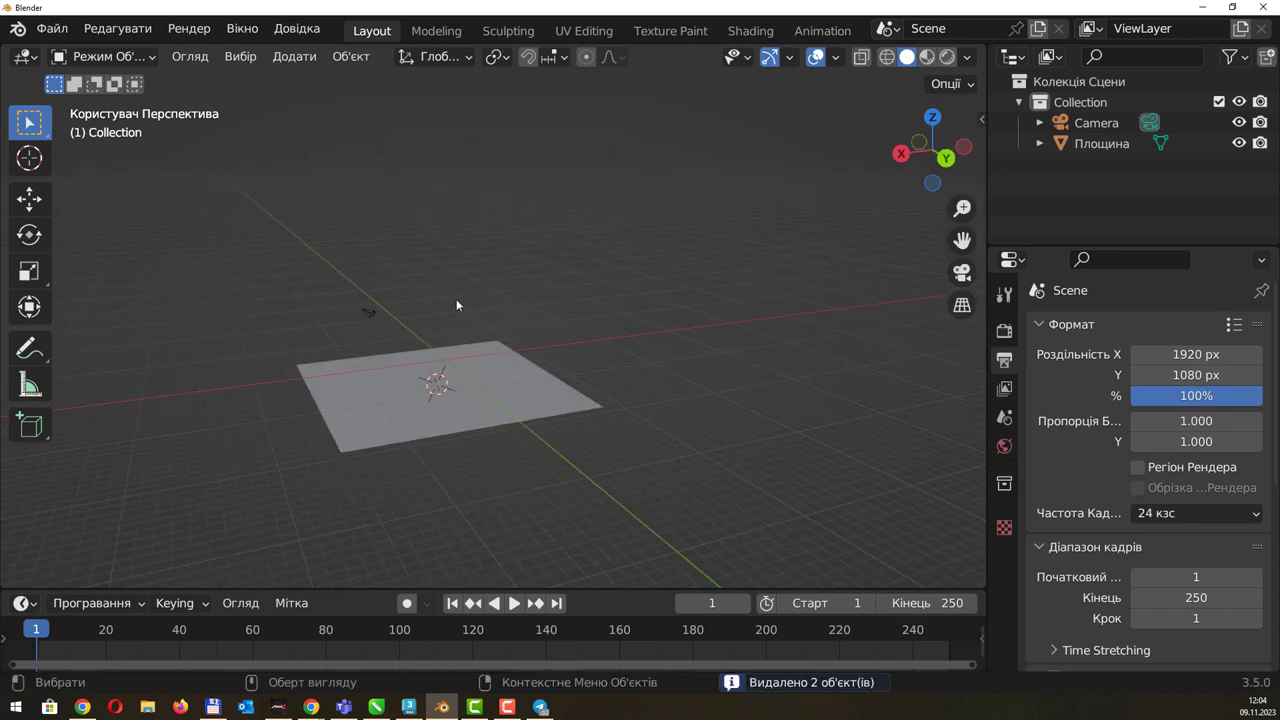
{"action": "scroll", "coordinate": [456, 299], "scroll_direction": "up", "scroll_amount": 2}
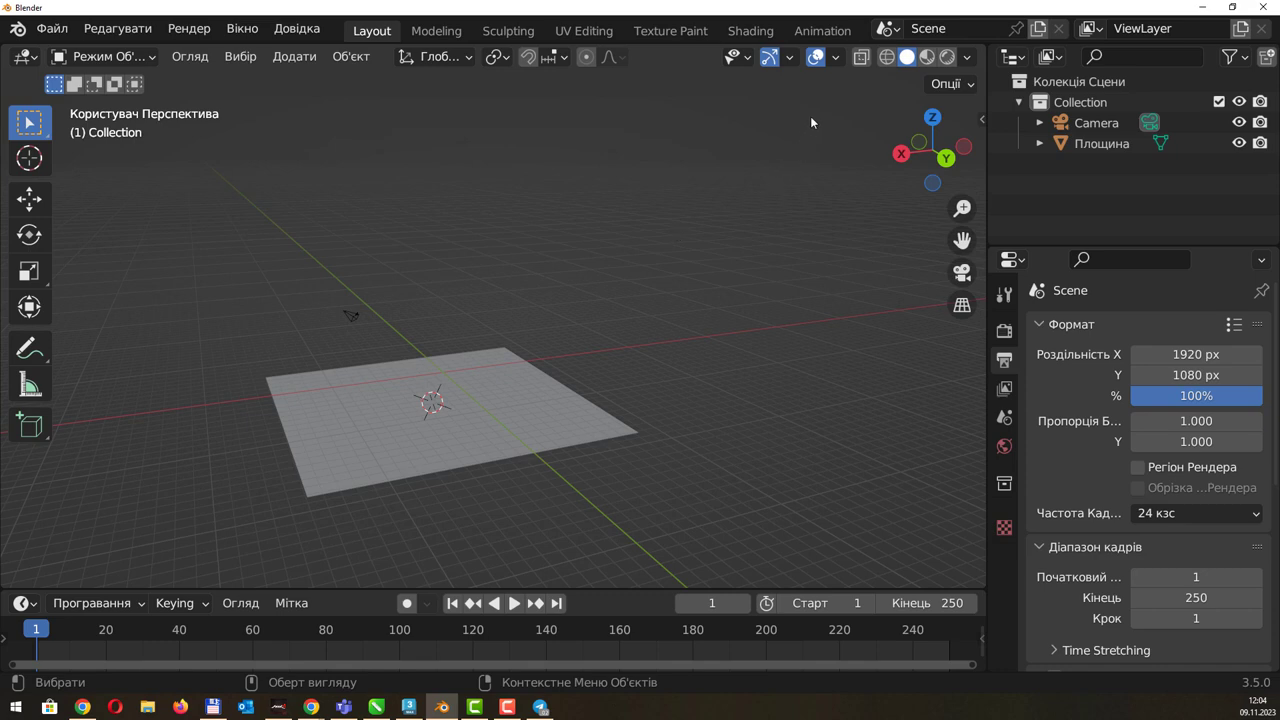
Browse the viewport menus and orbit around the remaining plane.
{"action": "left_click", "coordinate": [186, 64]}
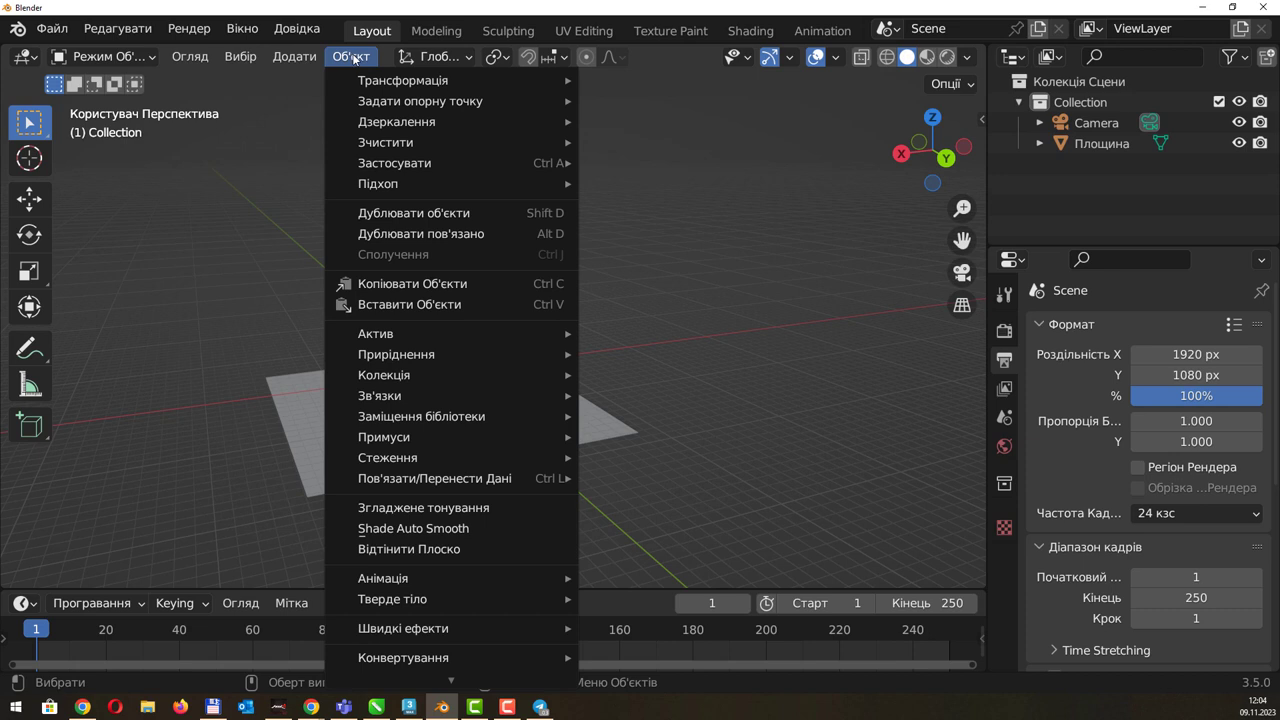
{"action": "left_click", "coordinate": [353, 59]}
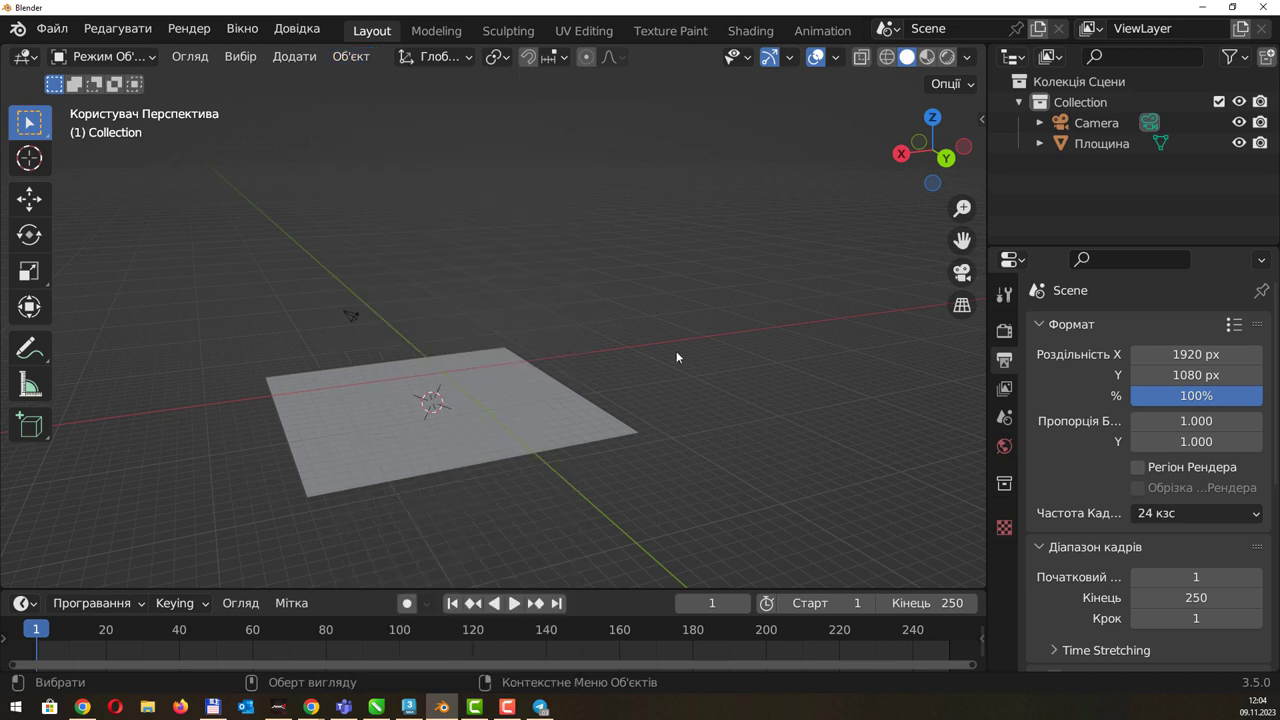
{"action": "mouse_move", "coordinate": [676, 357]}
{"action": "middle_mouse_down"}
{"action": "mouse_move", "coordinate": [698, 320]}
{"action": "mouse_move", "coordinate": [694, 337]}
{"action": "middle_mouse_up"}
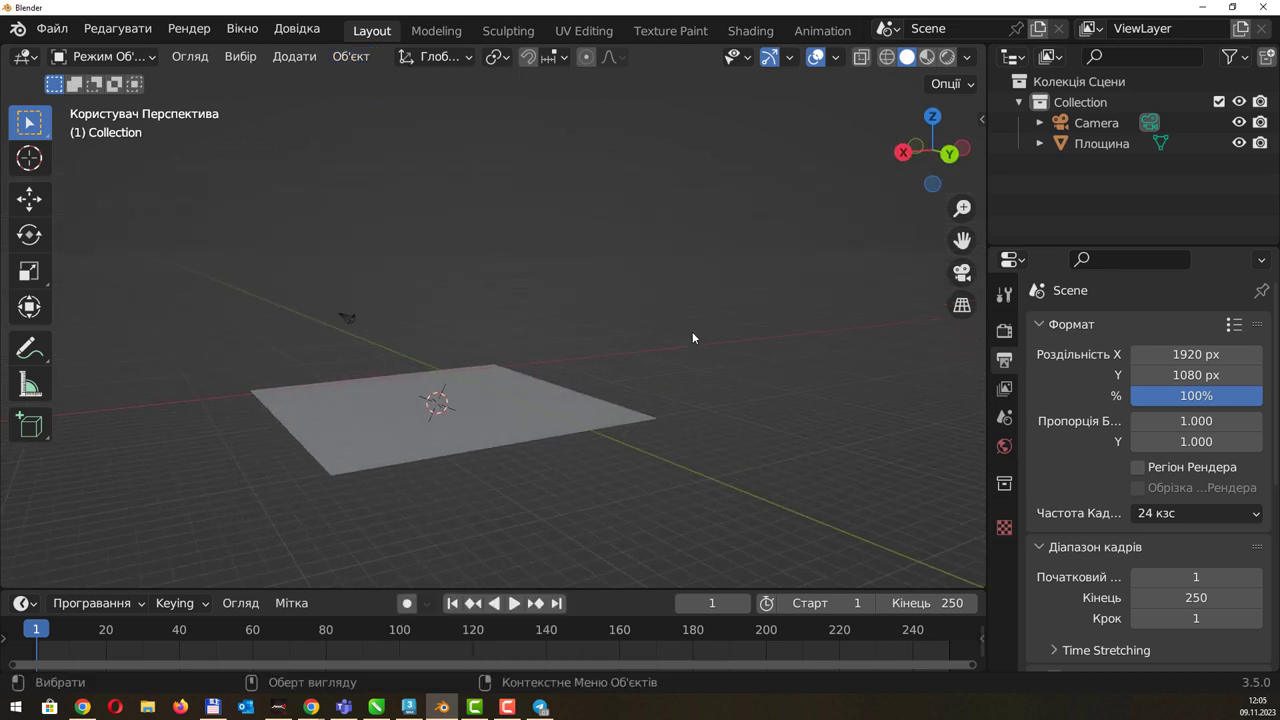